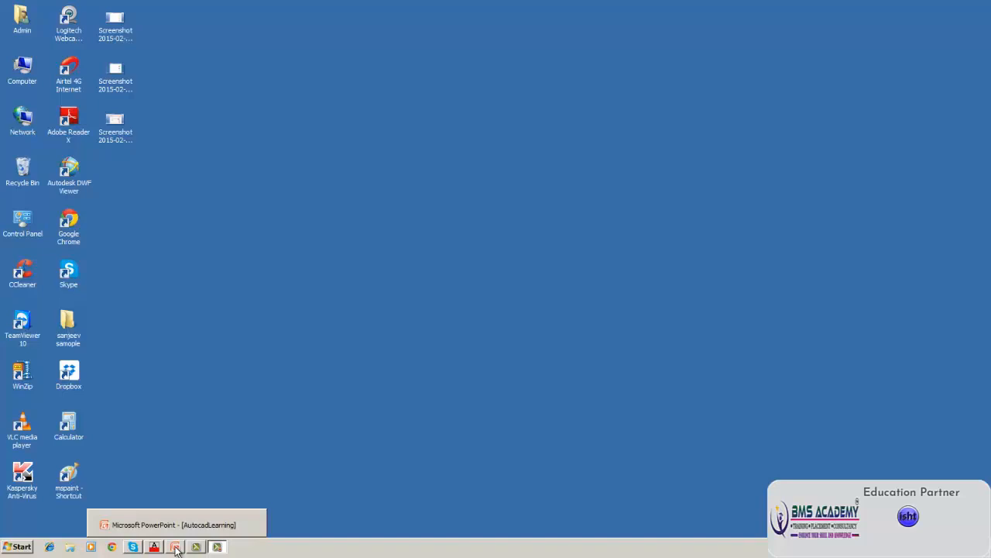
Bring up the Lesson 10 Dimensioning slide in PowerPoint, then switch to Drawing1 in AutoCAD and close its Help window
click(175, 546)
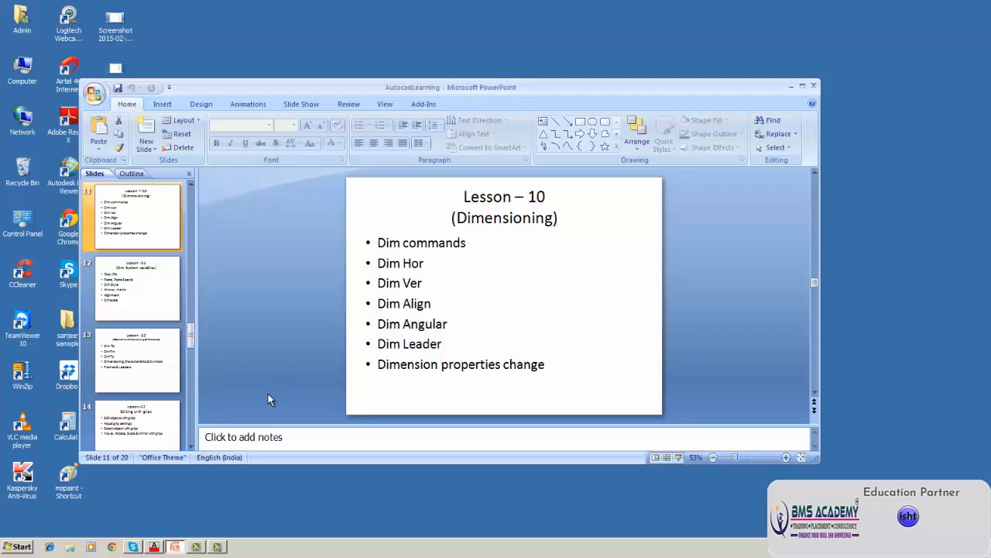
mouse_move(157, 546)
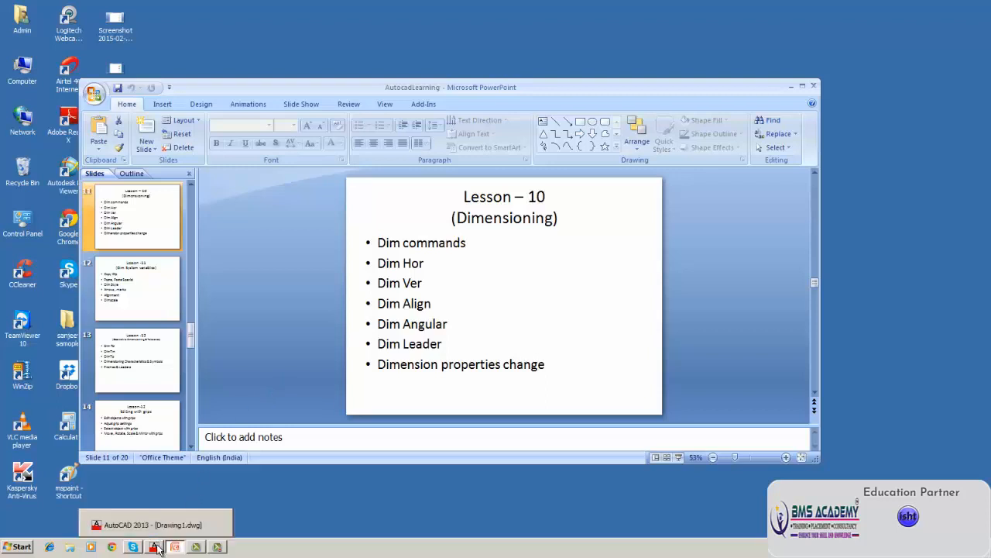
click(157, 547)
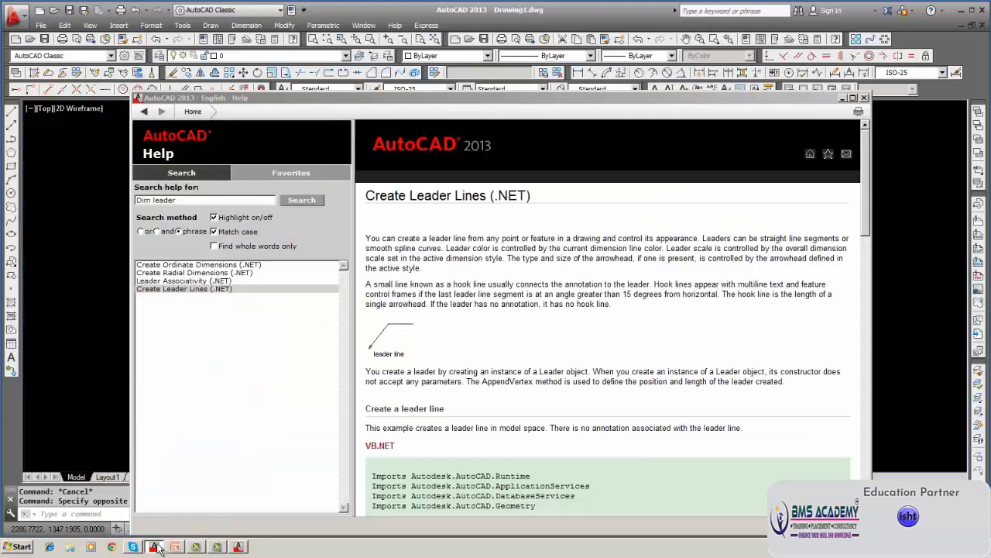
click(864, 97)
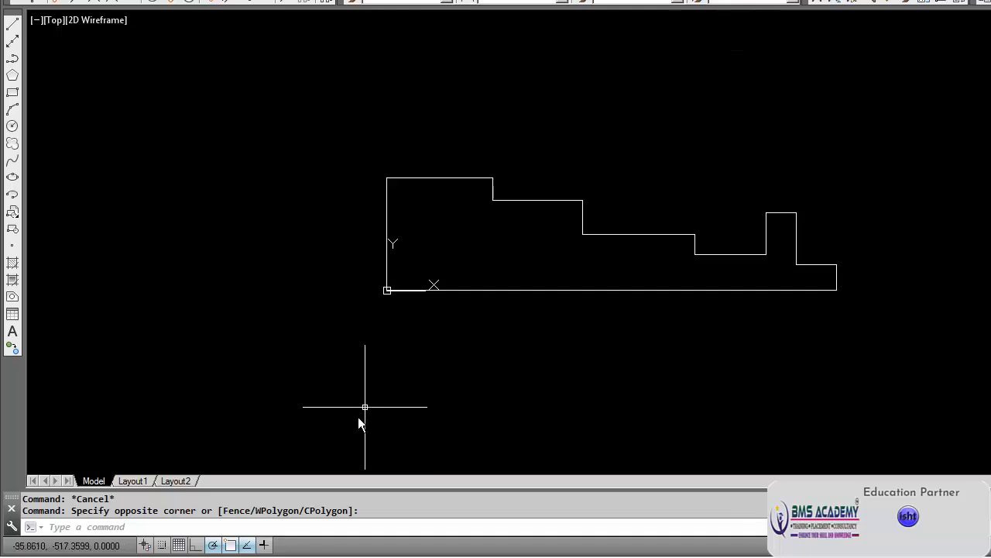
Add a horizontal dimension above the stepped profile's upper-left edge using DIM with the HOR option, accepting the default dimension text
click(298, 528)
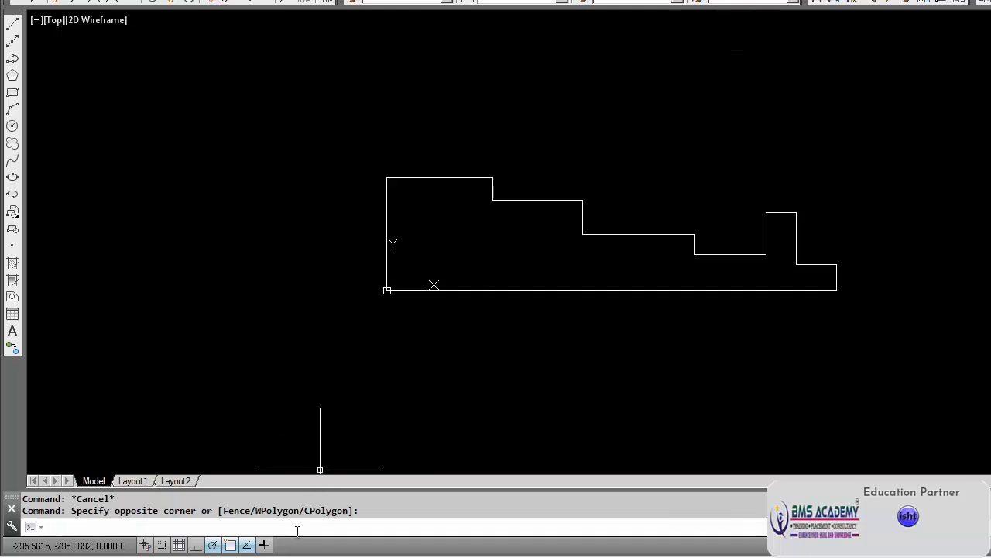
text(DIM)
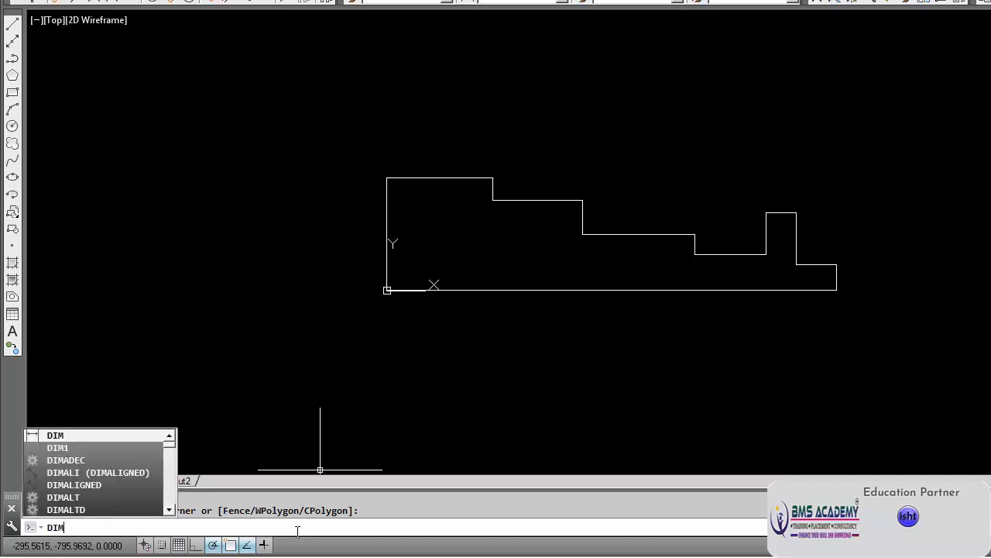
key(Return)
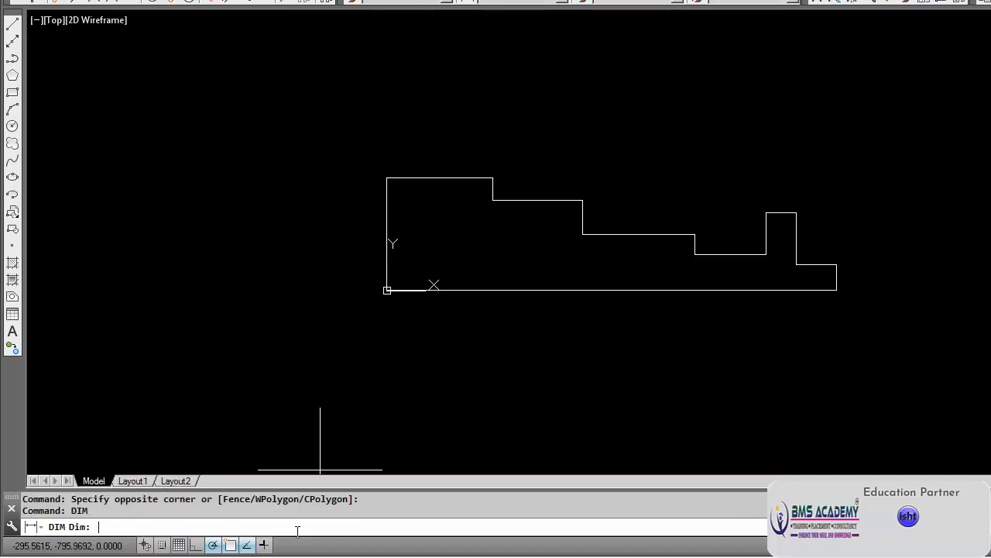
text(hor)
key(Return)
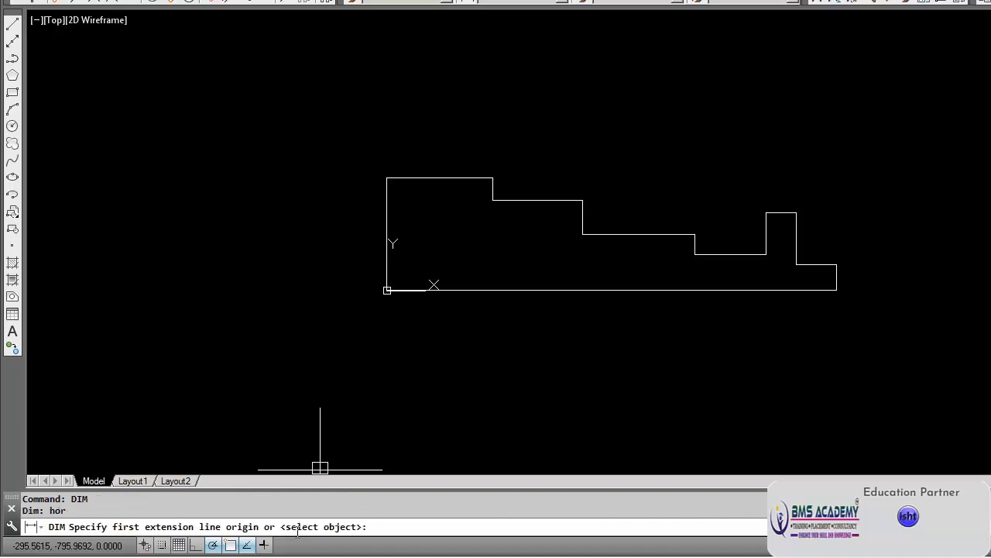
click(388, 178)
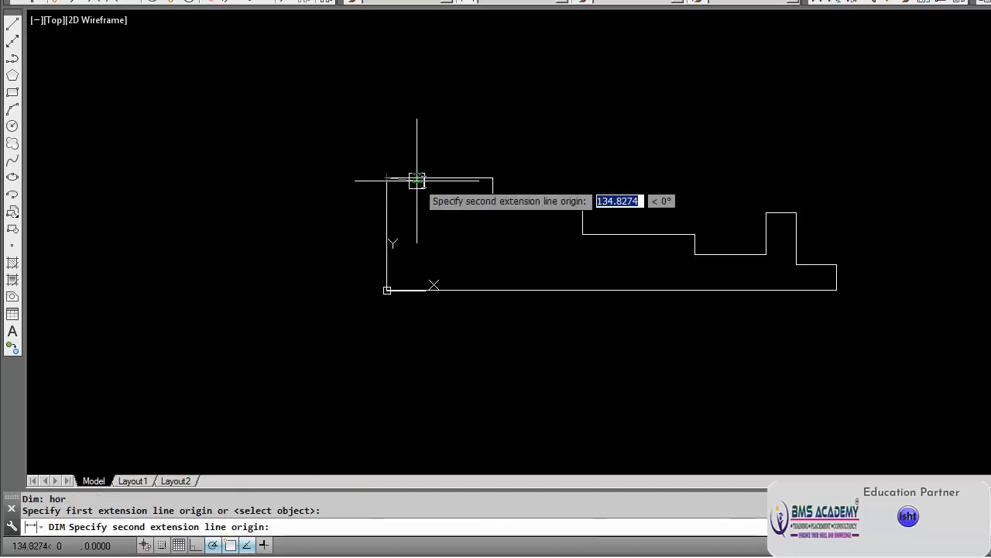
click(492, 178)
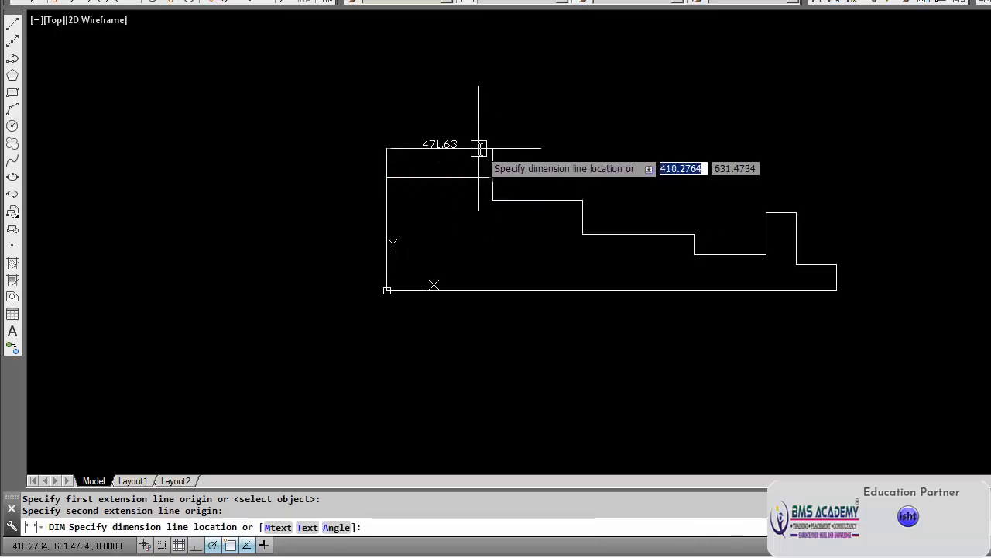
text(t)
key(Return)
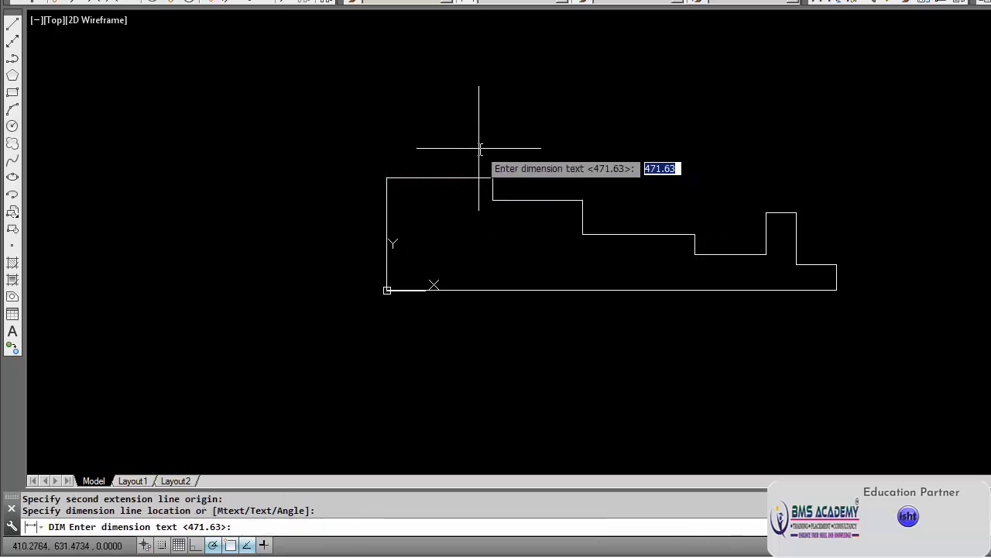
key(Return)
key(Escape)
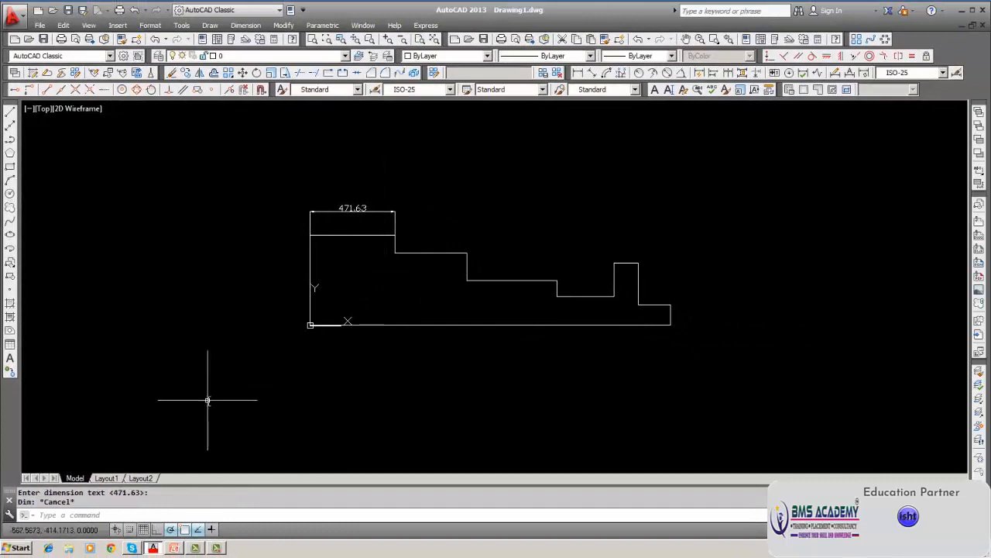
Add a vertical dimension outside the profile's left edge using DIM with the VER option, accepting the default dimension text
text(dim)
key(Return)
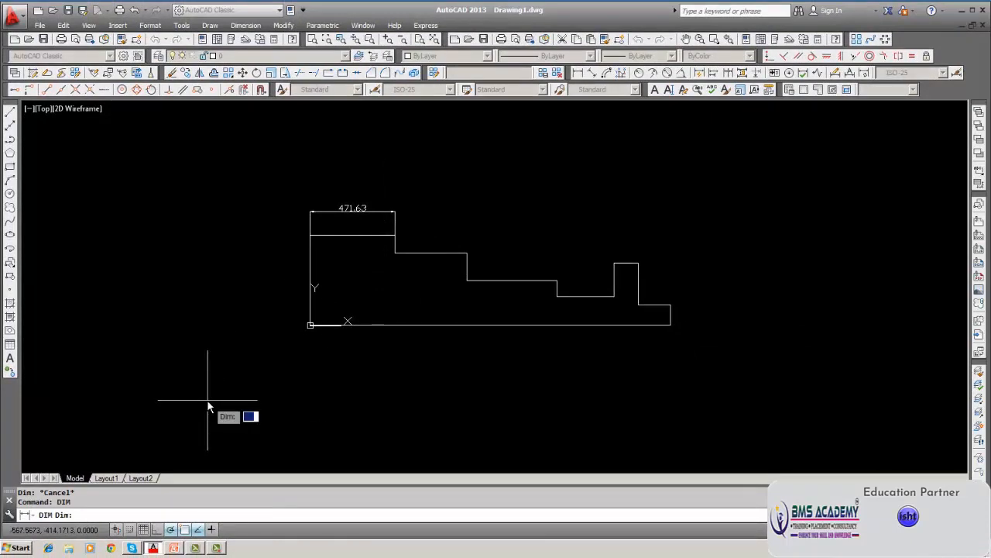
text(ver)
key(Return)
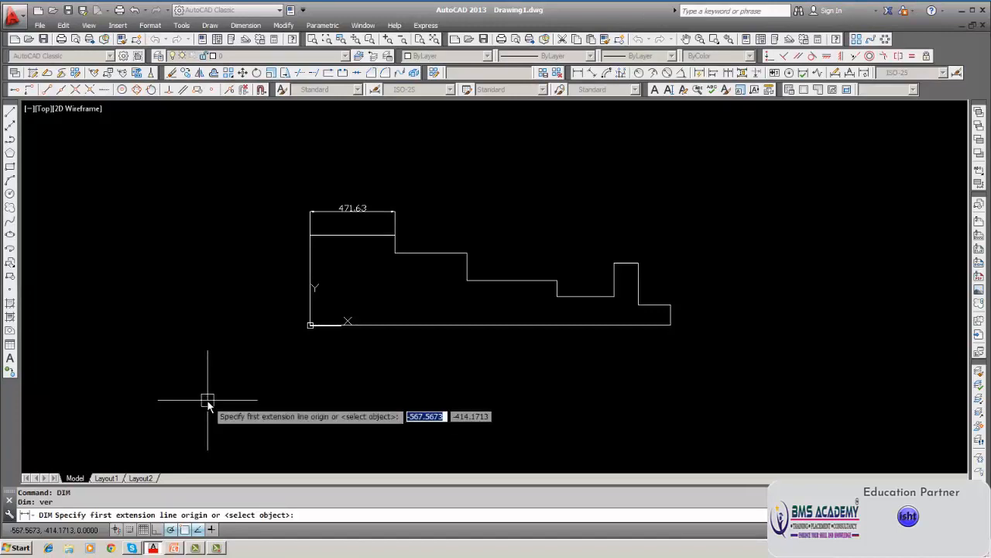
click(307, 327)
click(308, 212)
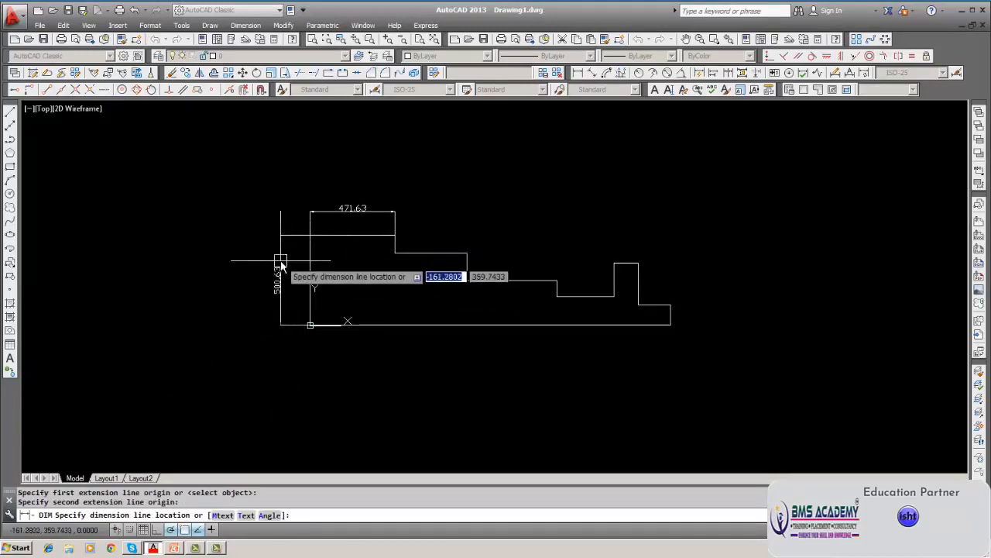
click(260, 291)
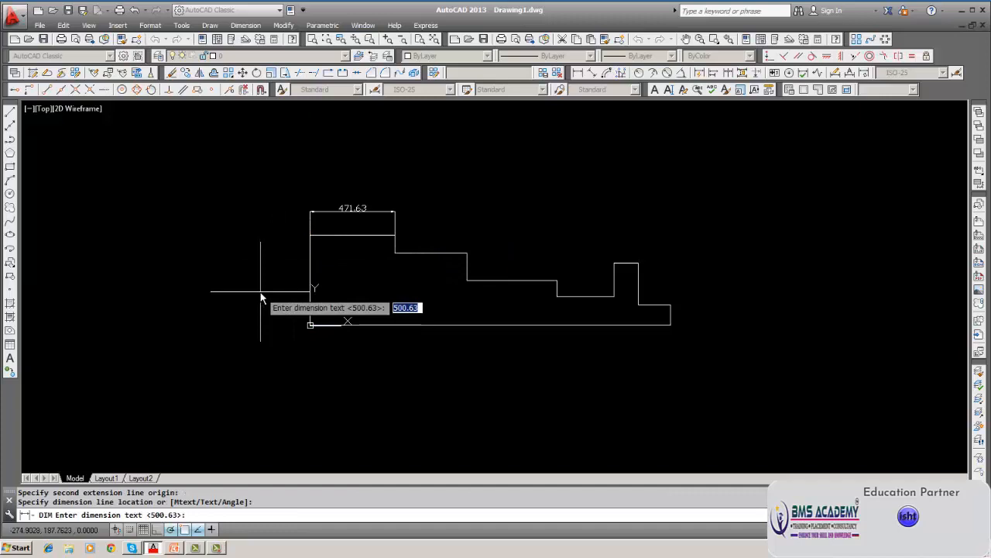
key(Return)
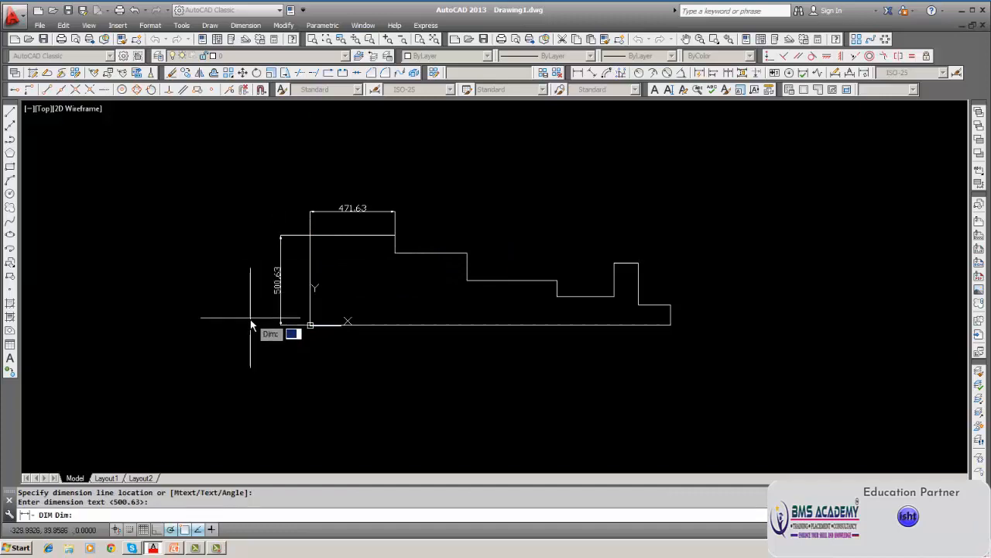
key(Escape)
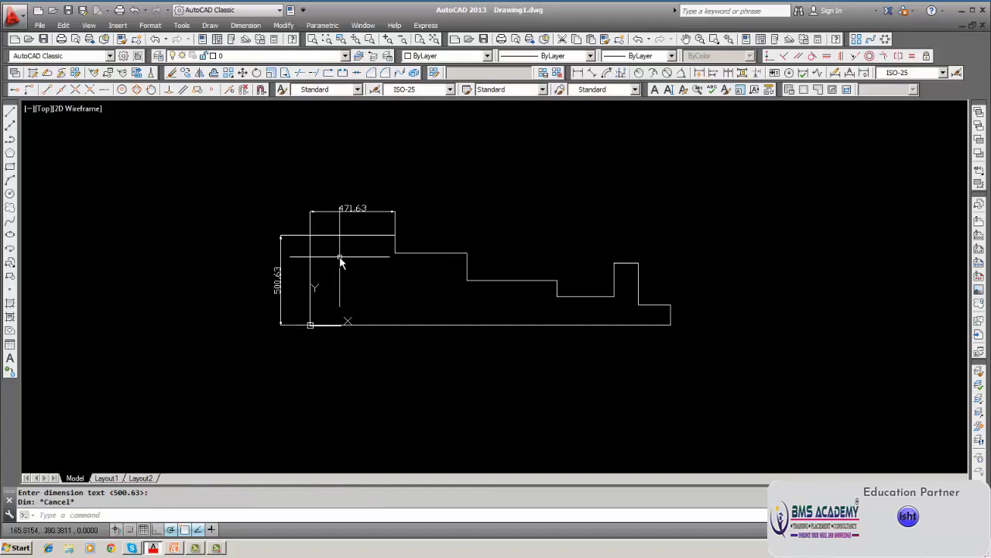
Override the text of the horizontal dimension above the profile with 470
double_click(351, 216)
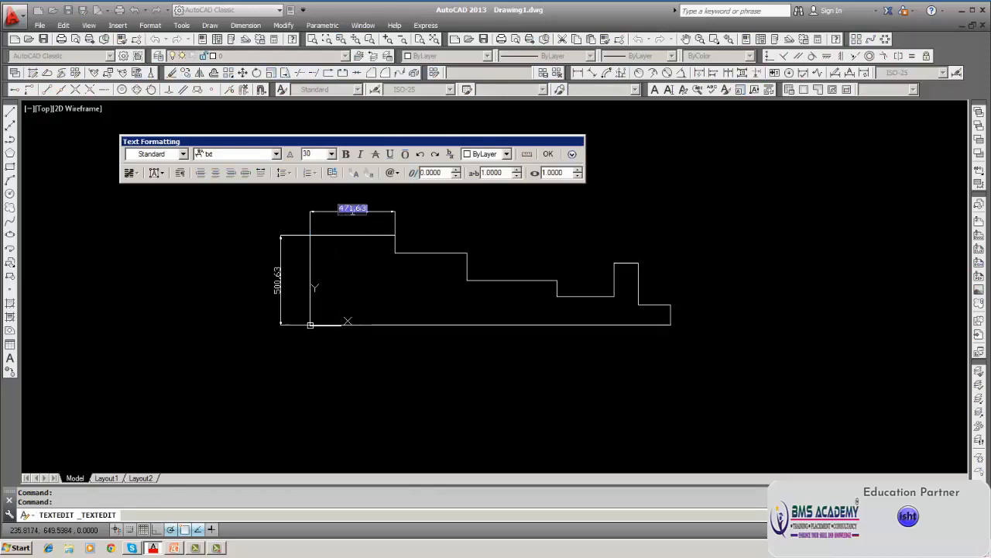
key(Delete)
text(400)
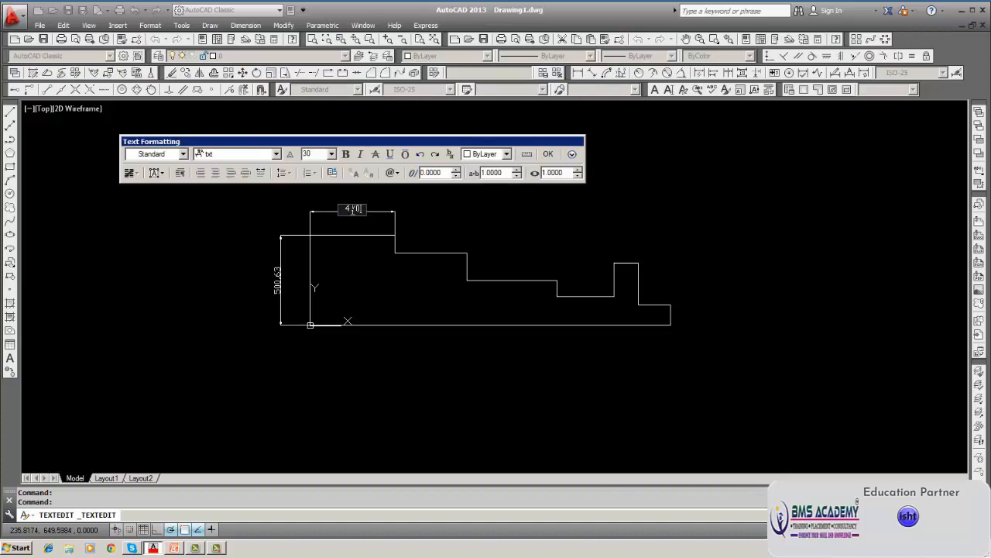
click(549, 153)
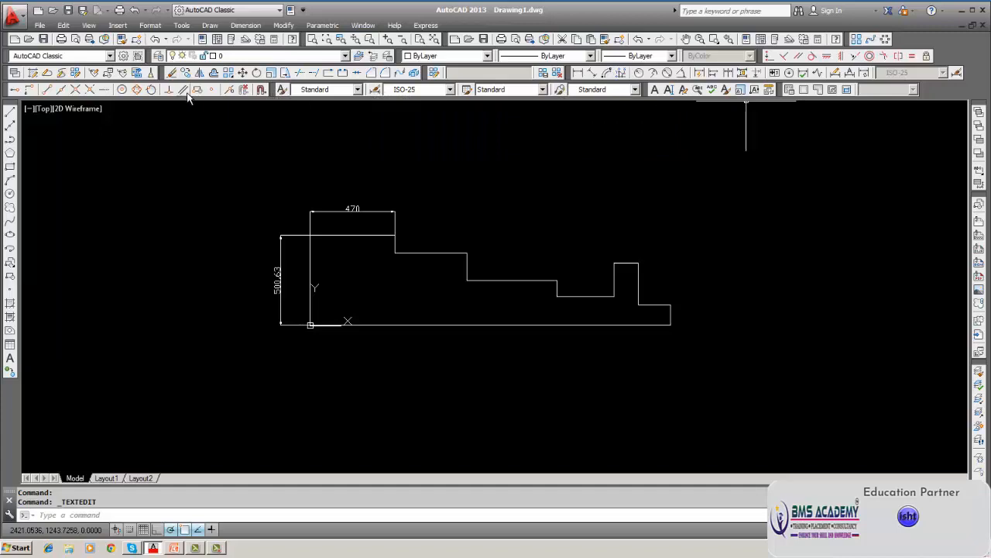
Open the horizontal and then the vertical dimension's text directly for editing, and close each editor without entering anything
click(360, 214)
double_click(358, 211)
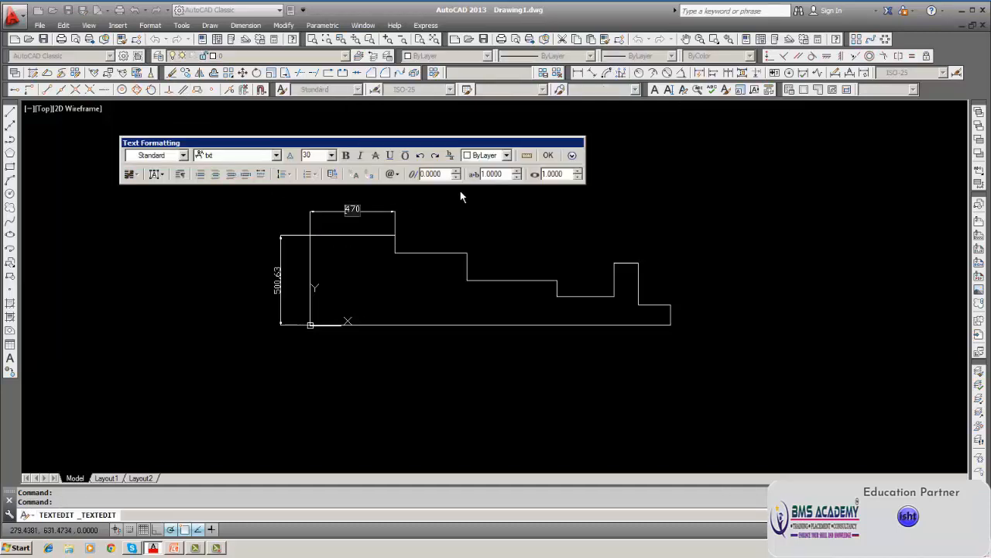
click(548, 155)
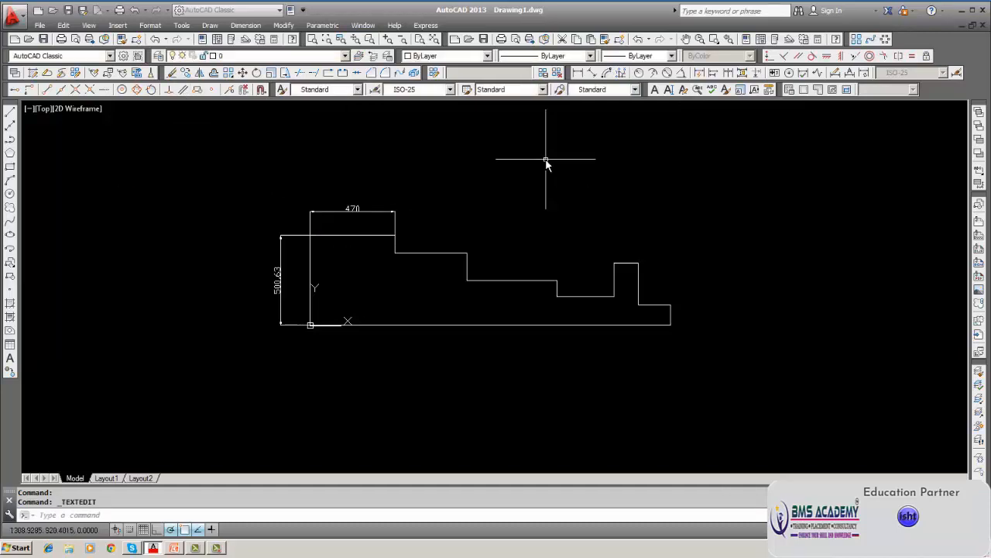
double_click(277, 281)
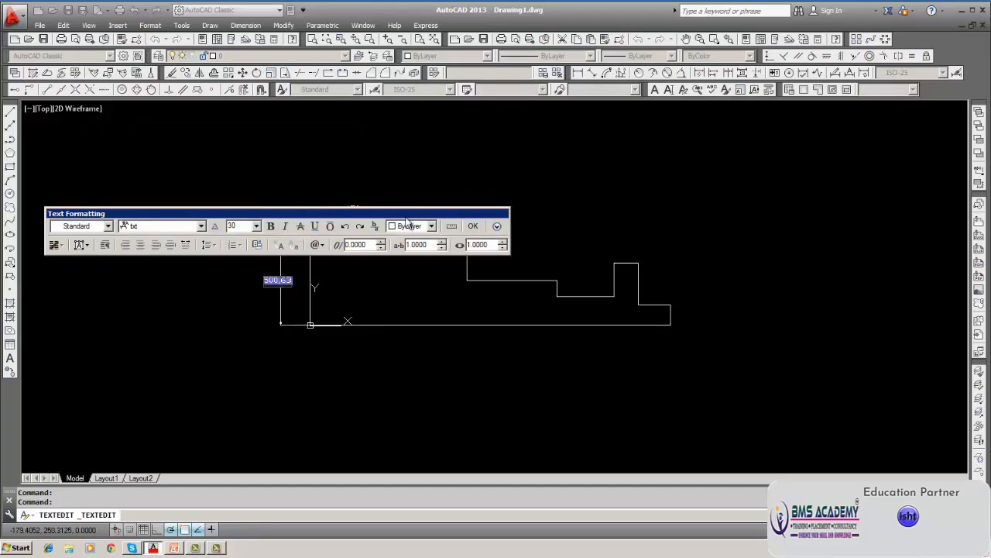
click(471, 224)
key(Escape)
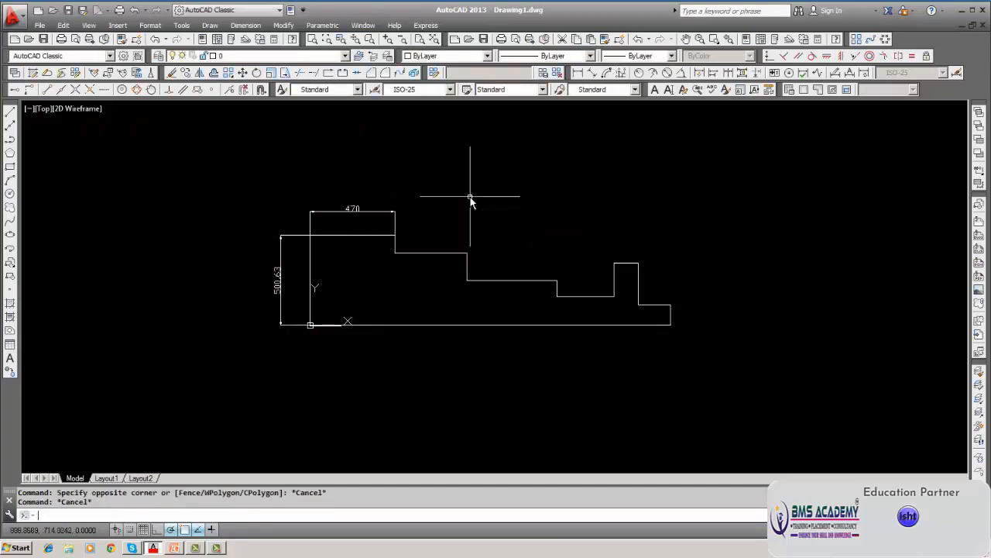
Run the DDEDIT command, open the horizontal and vertical dimension texts in turn without editing them, and exit the command
text(DDA)
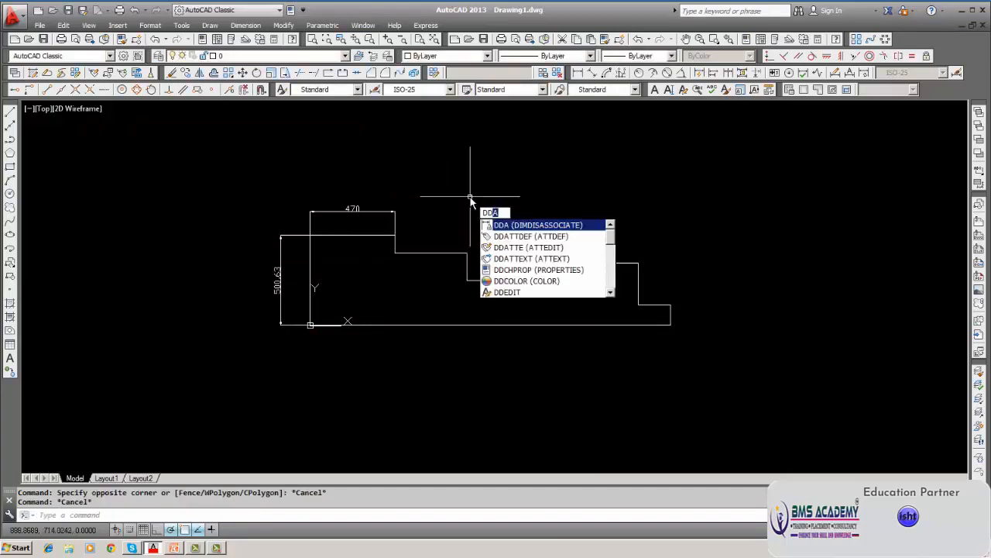
text(EDIT)
key(Return)
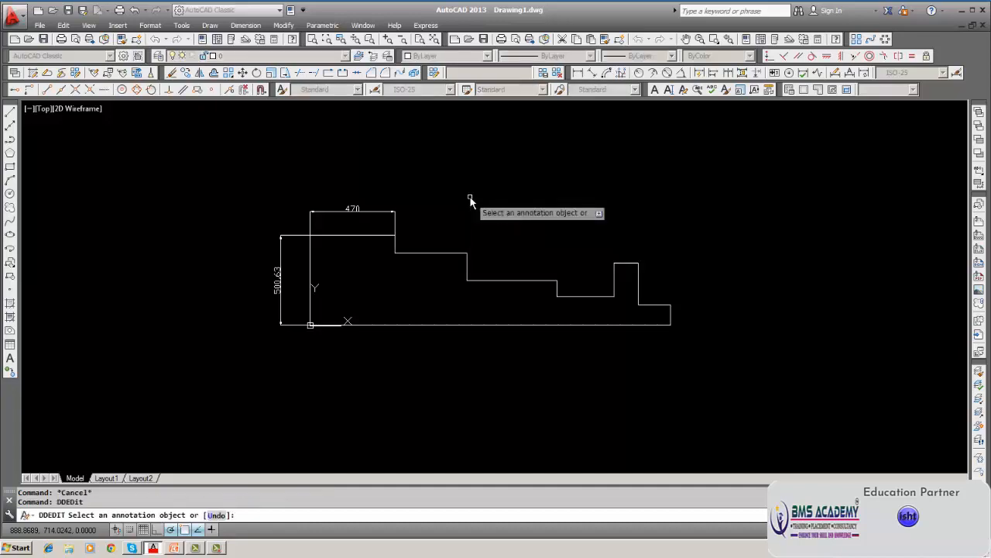
click(361, 210)
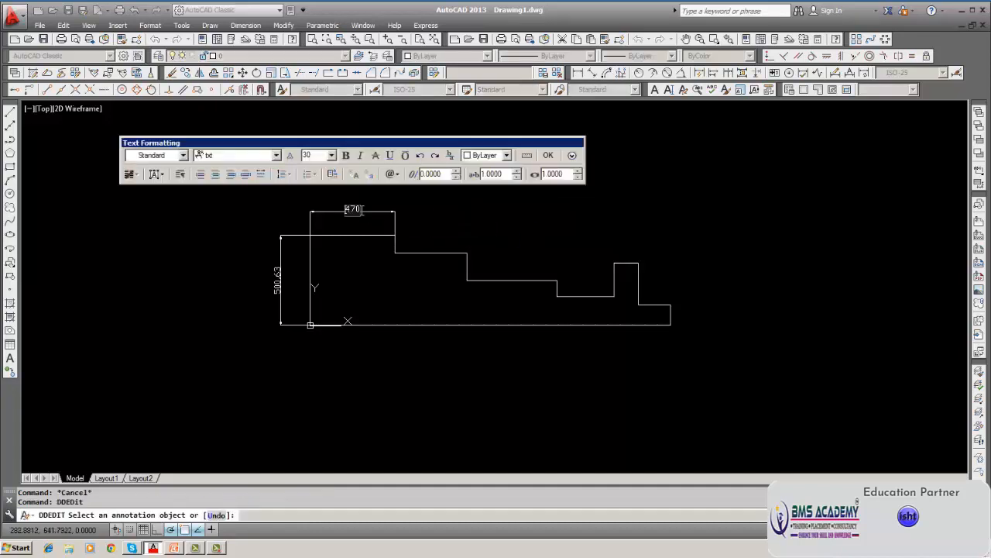
click(548, 155)
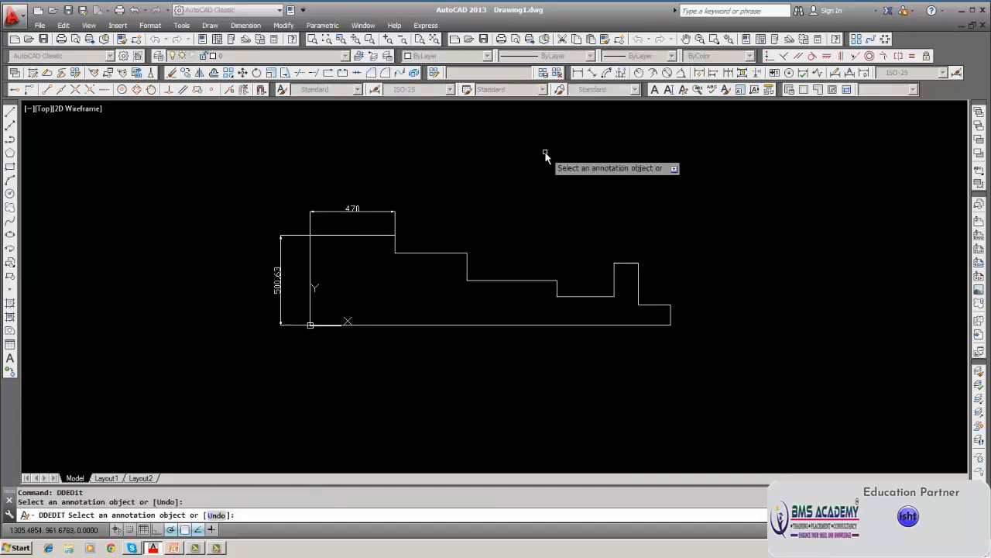
click(276, 281)
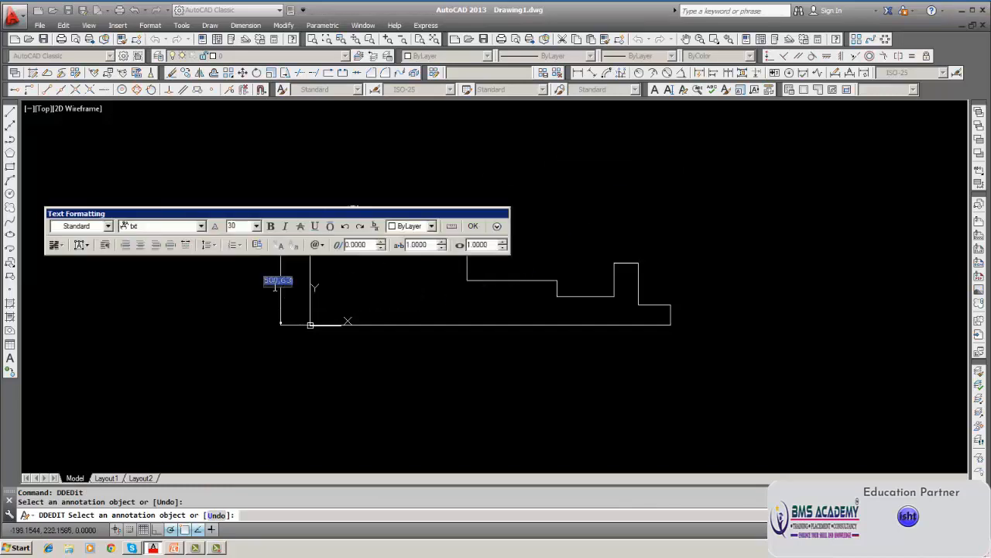
click(473, 226)
key(Escape)
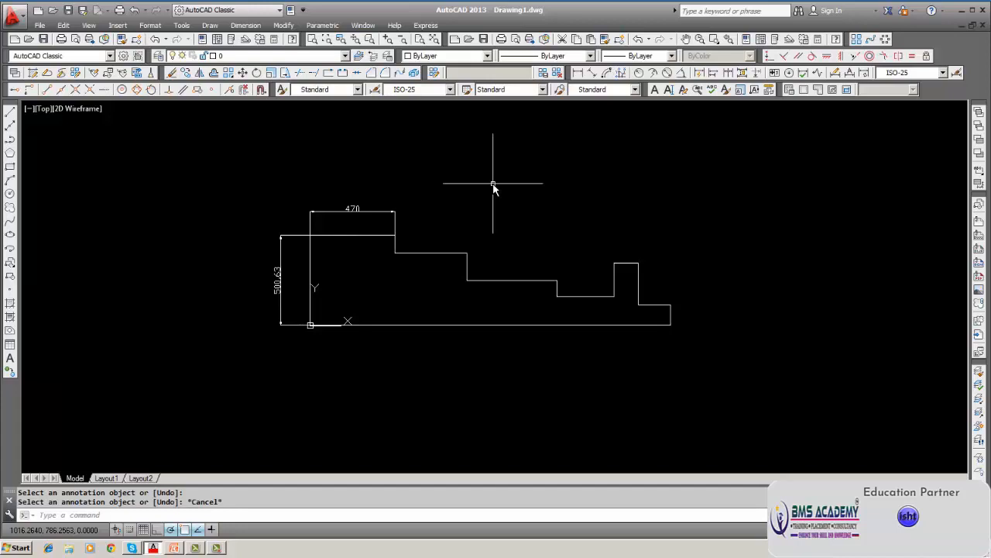
Start the text Edit tool again and reopen the horizontal and vertical dimension texts one after the other, accepting each as is
click(684, 91)
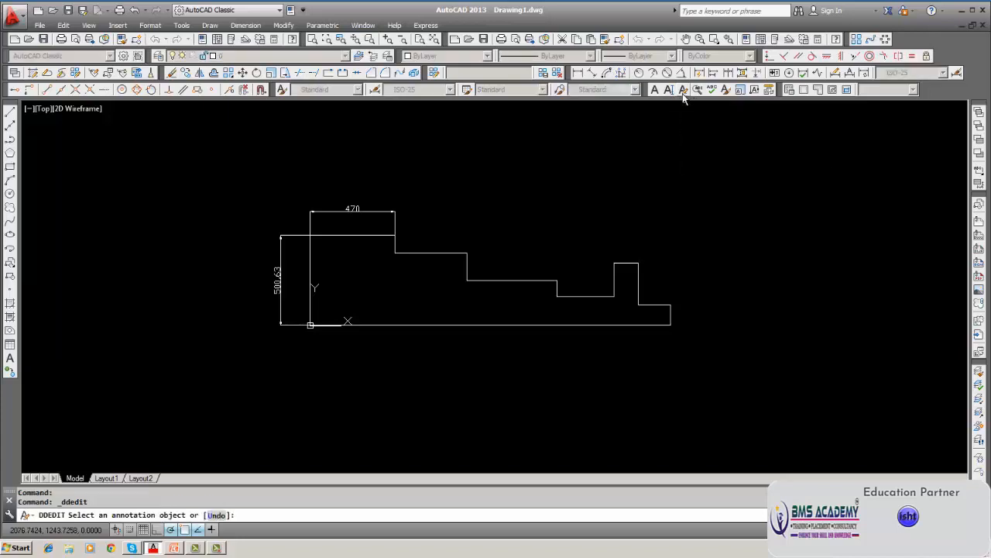
click(366, 215)
key(Delete)
click(547, 159)
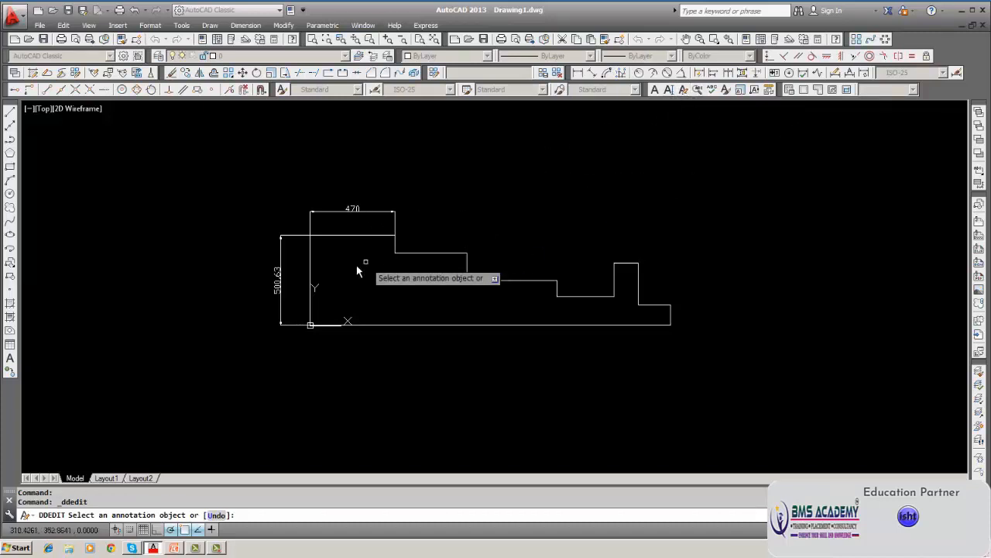
click(277, 278)
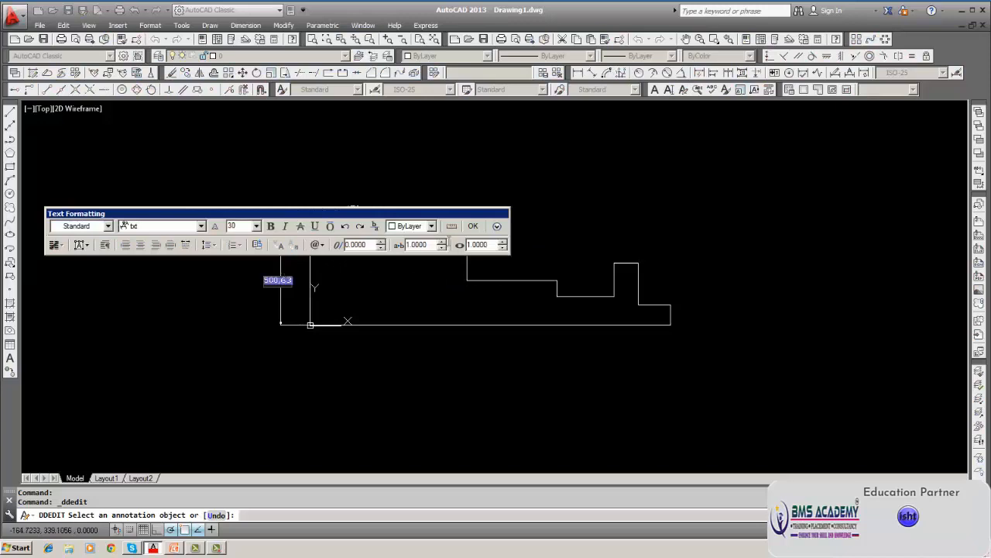
click(472, 225)
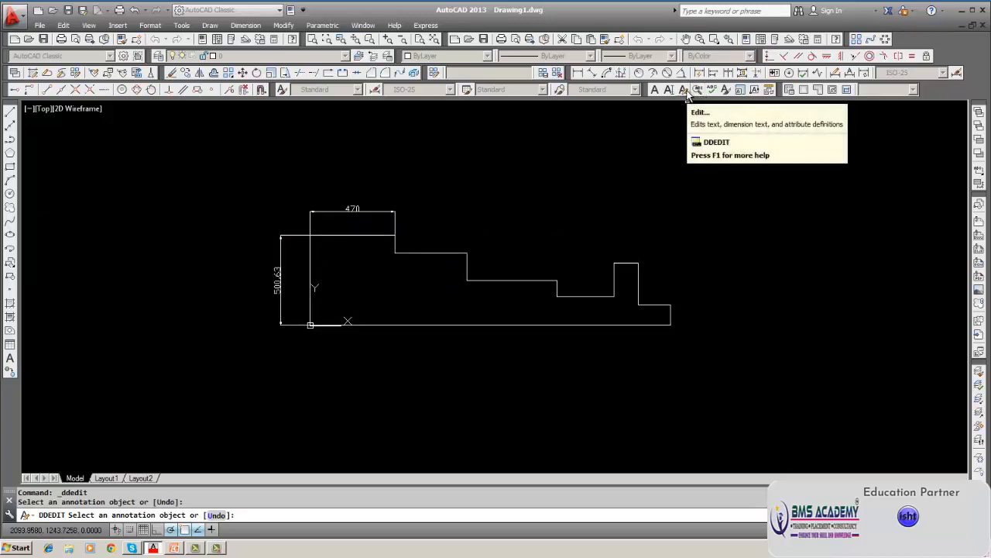
Open the horizontal dimension's text with the text Edit tool and again directly, leaving both editors without changing the text
click(233, 26)
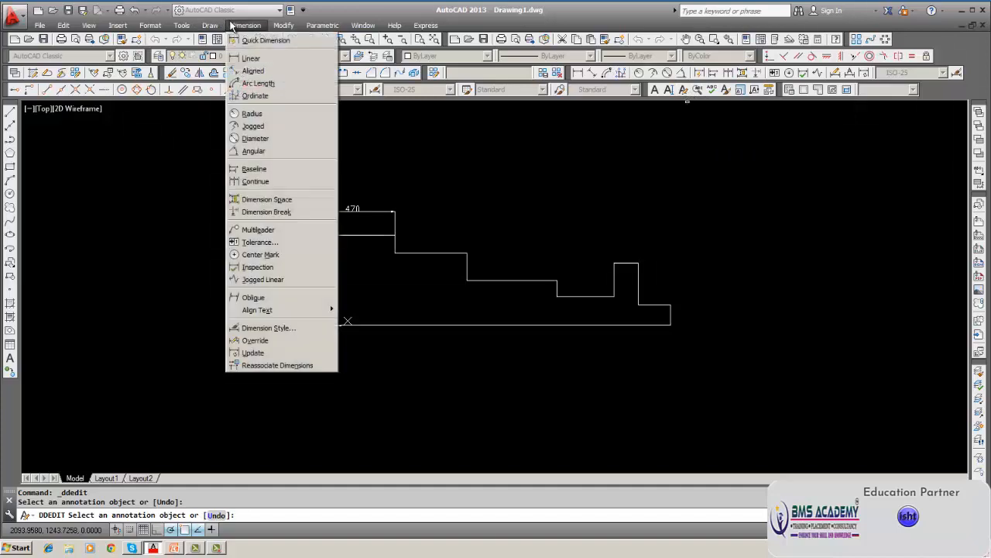
click(204, 175)
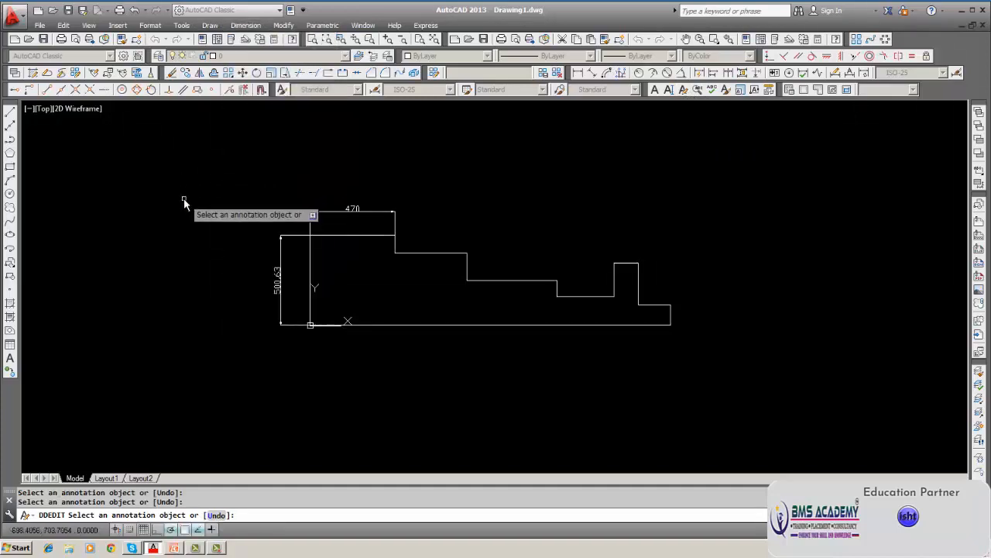
click(341, 207)
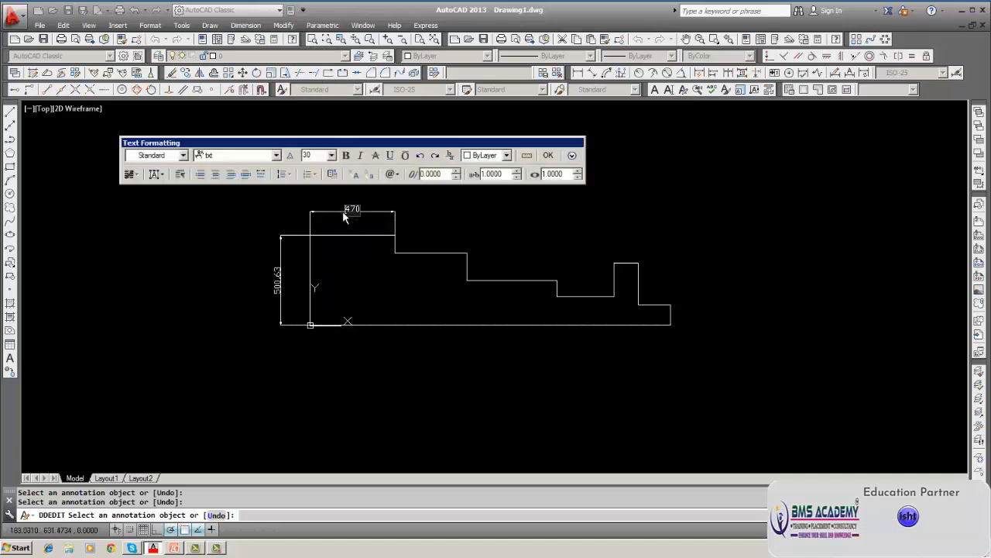
click(526, 223)
key(Escape)
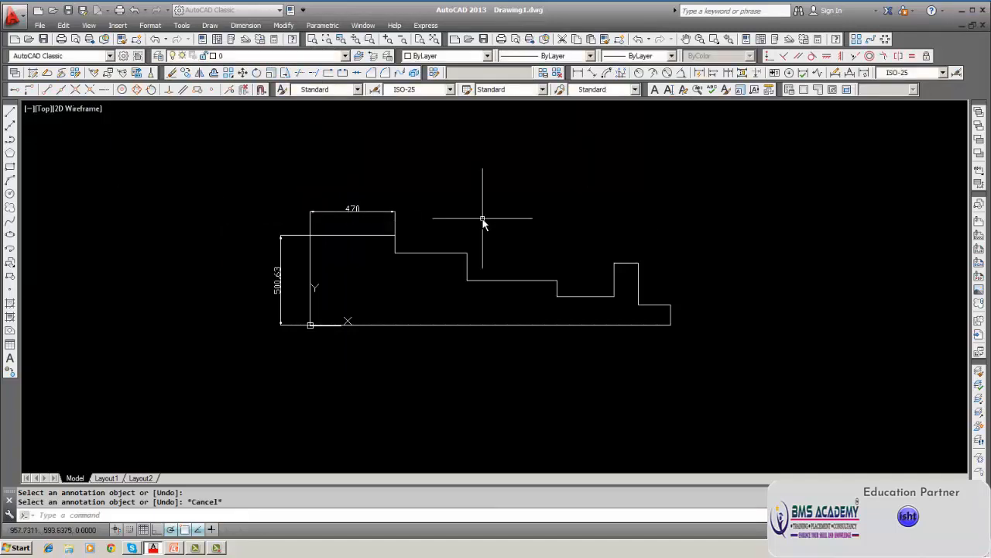
double_click(352, 209)
click(547, 155)
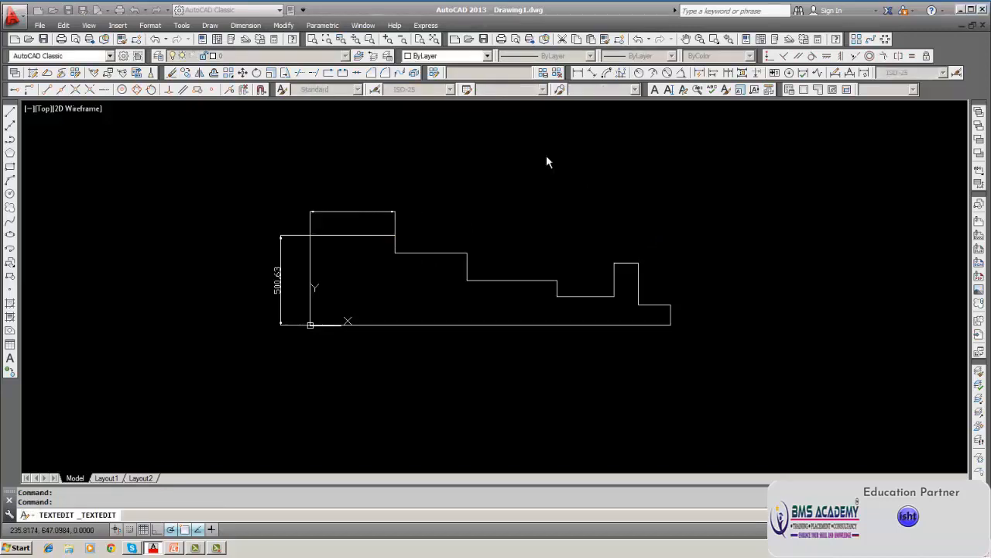
click(546, 156)
key(Escape)
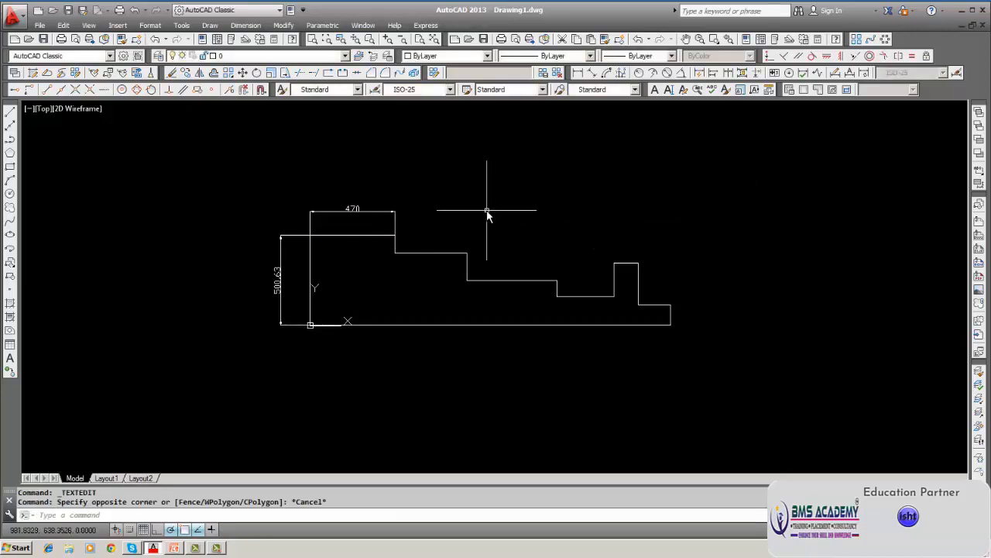
Open the Layer Properties Manager with the LAYER command and create two new layers
click(345, 57)
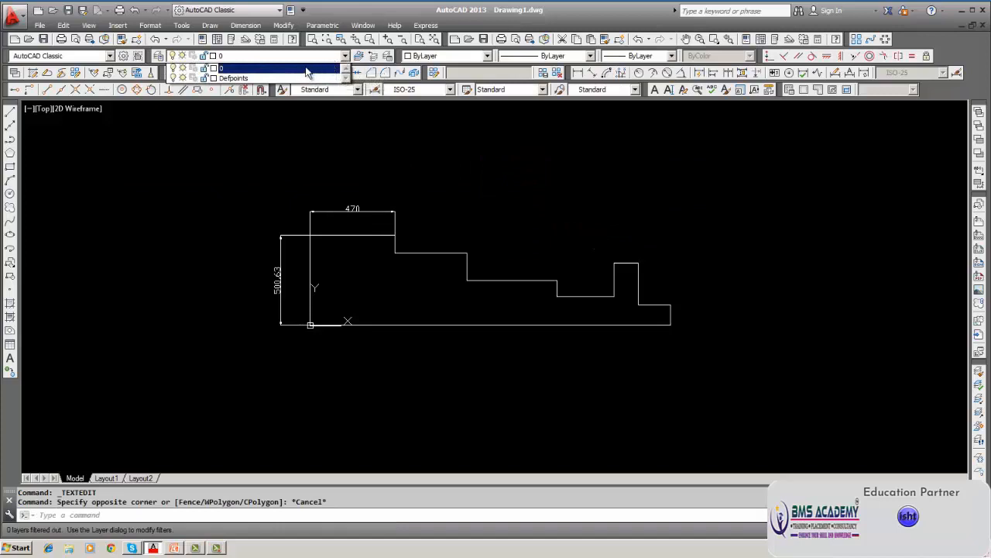
click(339, 67)
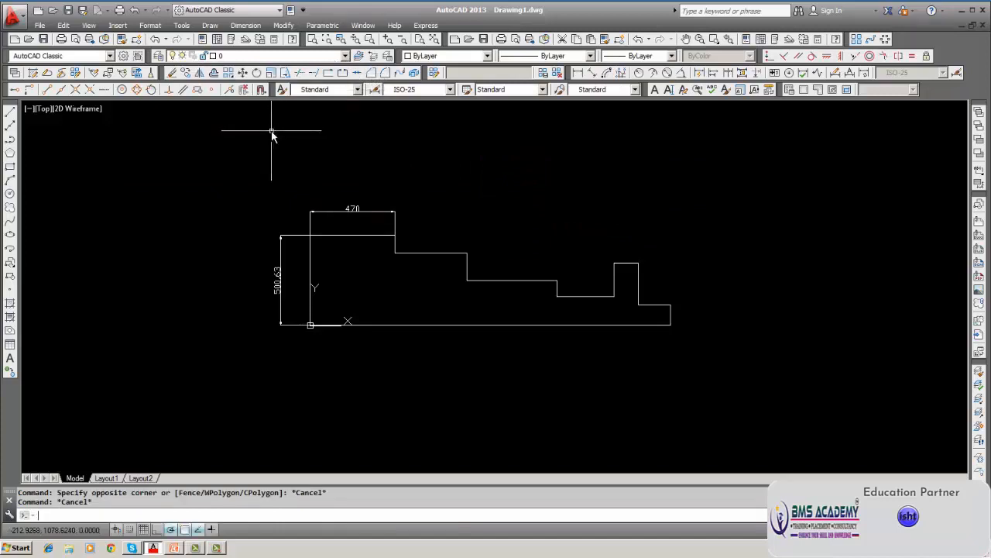
text(LAY)
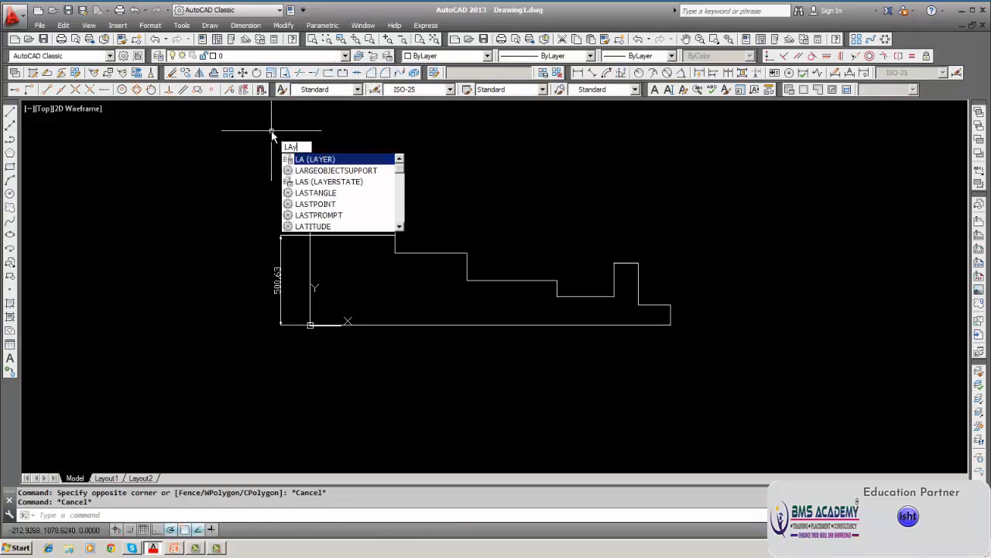
text(ER)
key(Return)
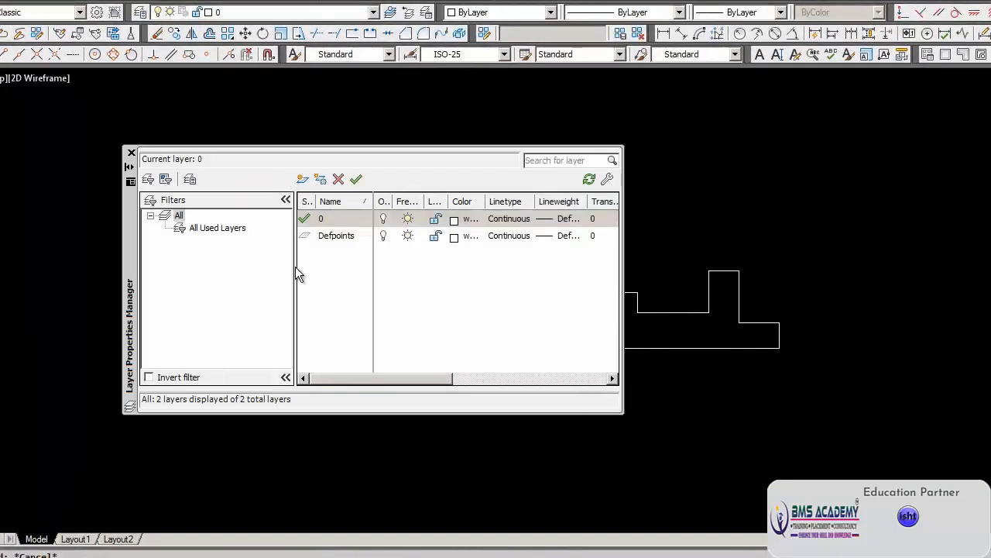
click(302, 179)
click(302, 179)
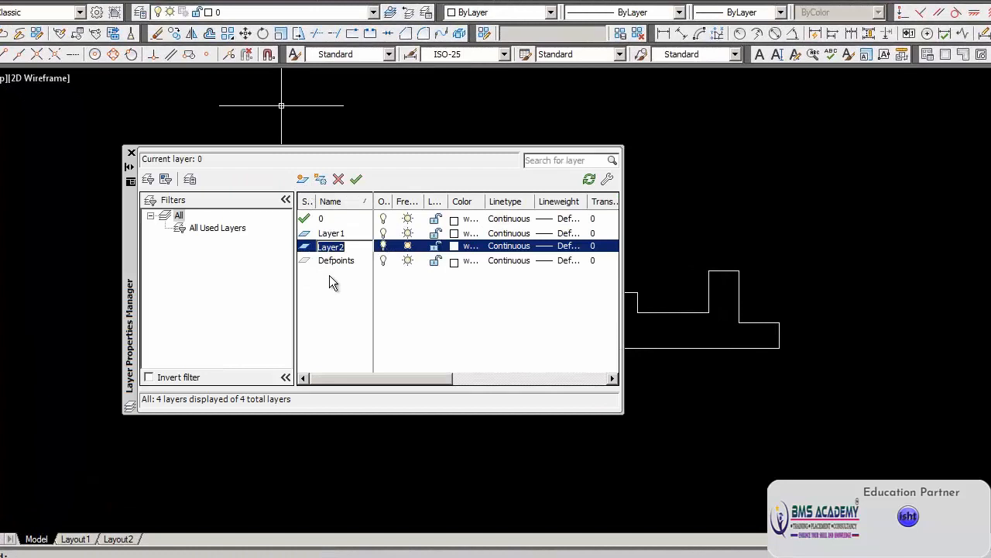
Make the first new layer current and rename it DIM
click(347, 234)
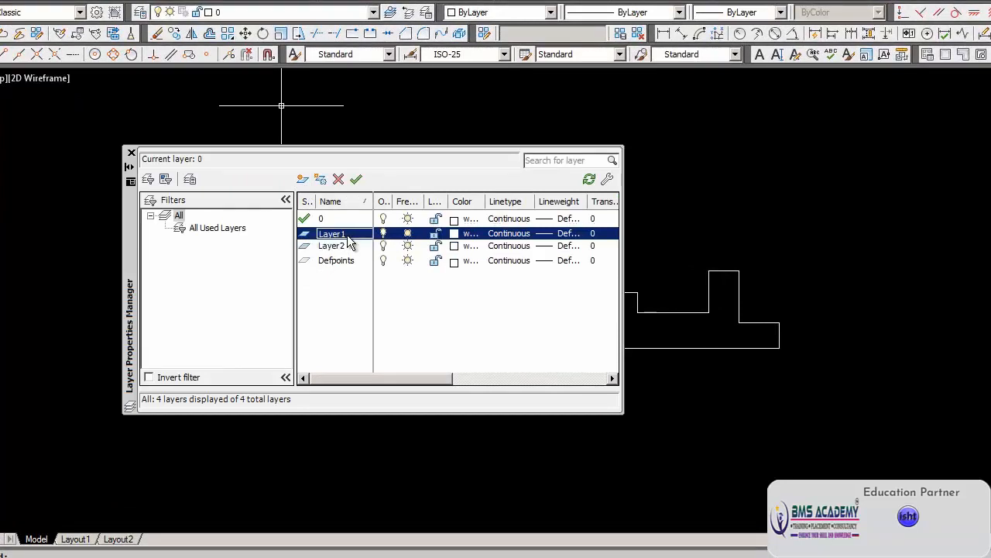
double_click(348, 236)
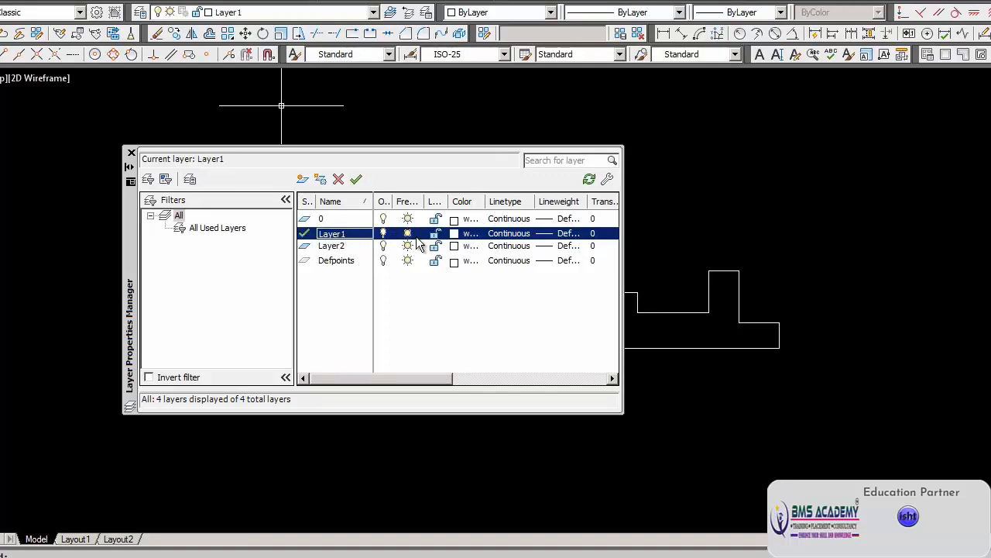
click(354, 233)
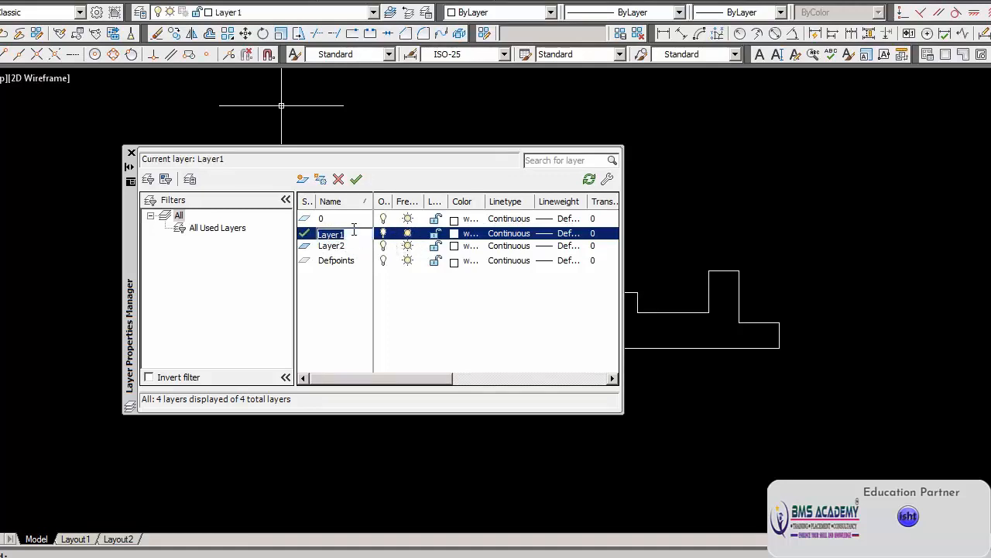
key(BackSpace)
text(DIM)
key(Return)
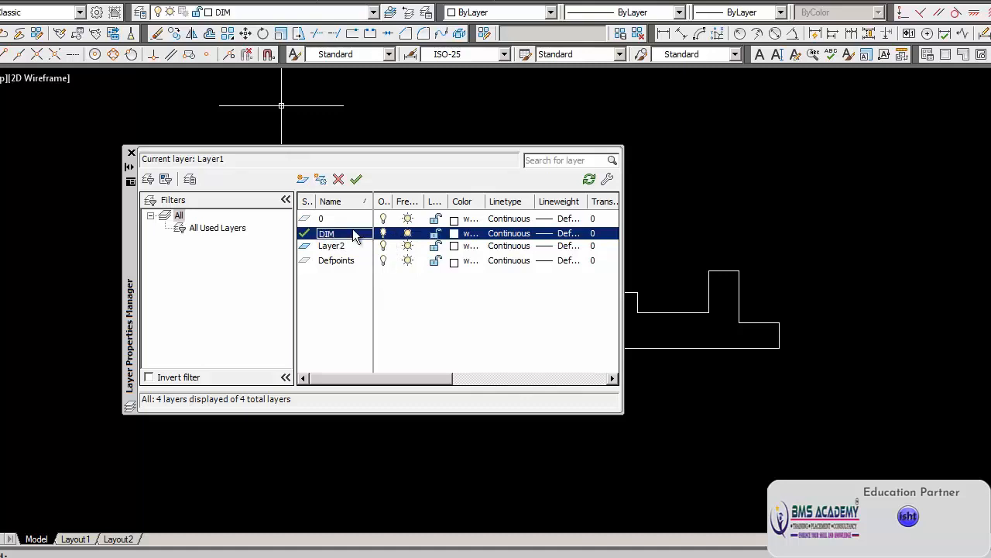
Set the DIM layer's color to cyan
click(461, 233)
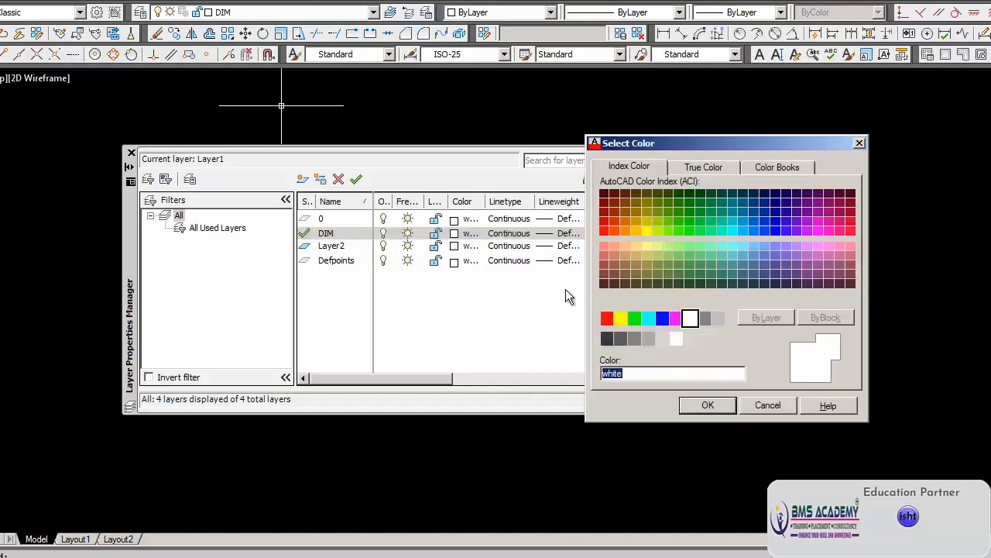
click(649, 320)
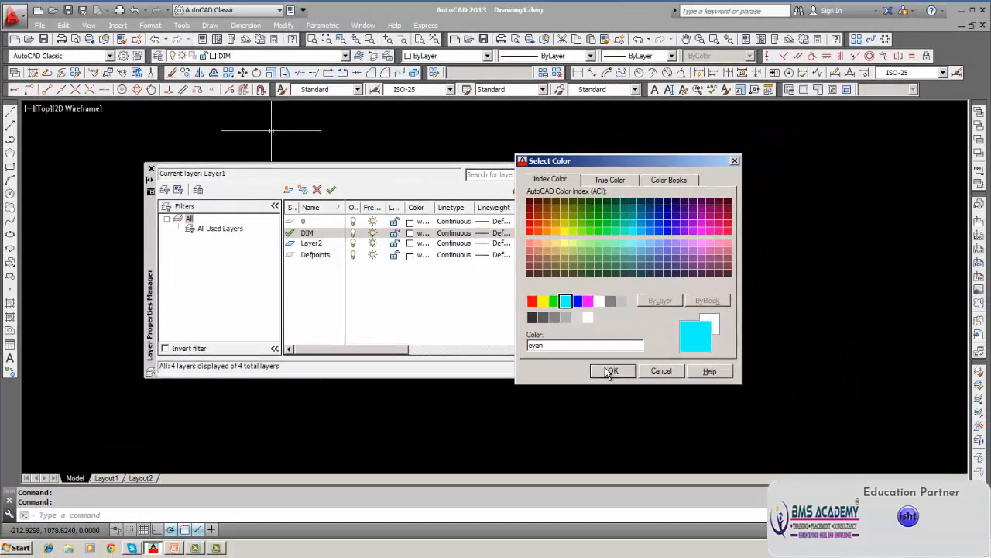
click(610, 372)
click(604, 365)
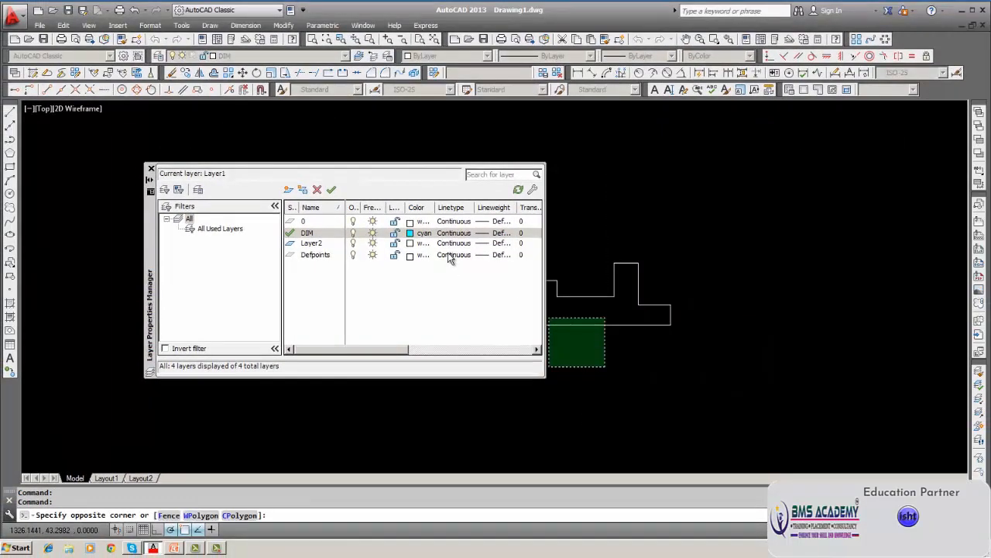
click(500, 233)
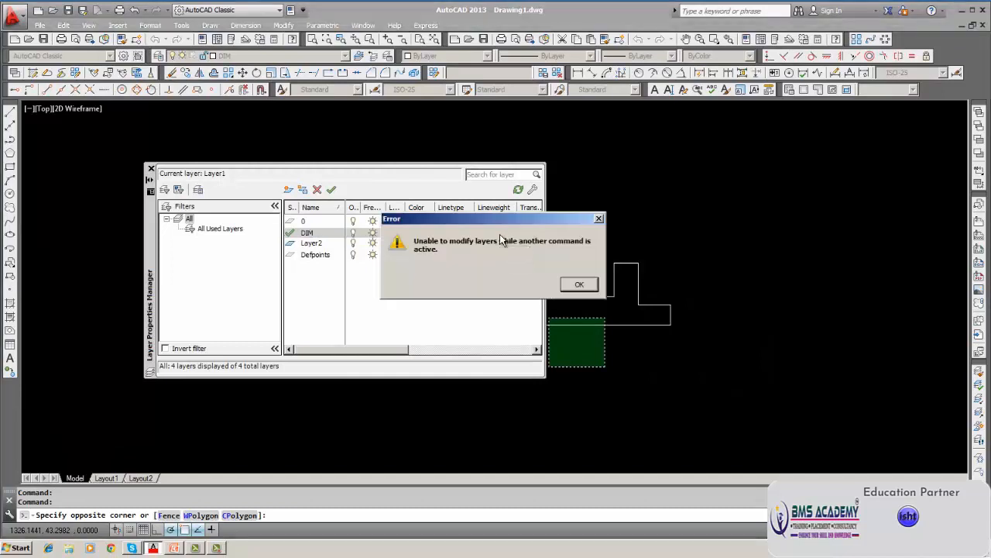
click(589, 286)
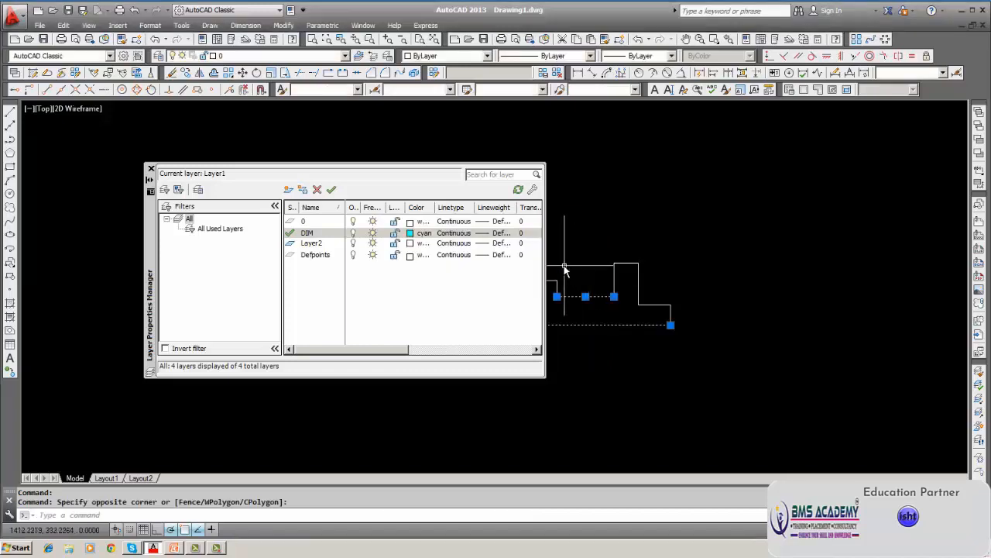
key(Escape)
key(Escape)
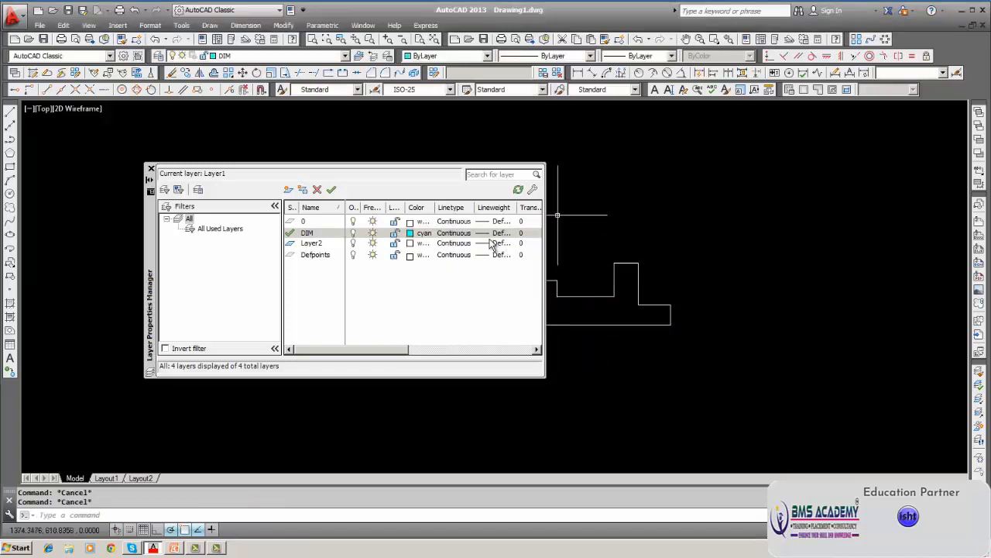
Sort the layers by lineweight, then set the Defpoints layer's lineweight to 0.00 mm and accept Continuous as its linetype
click(495, 211)
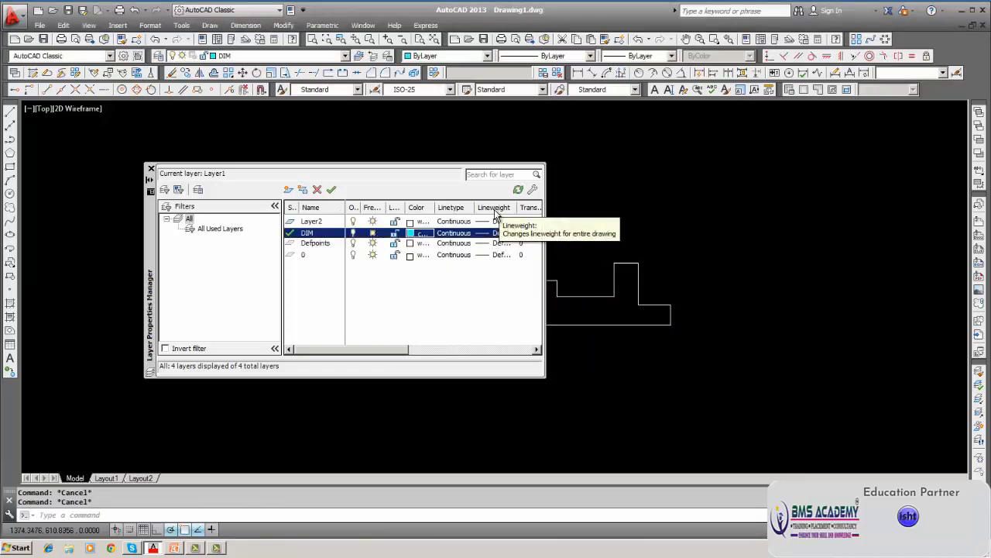
click(494, 211)
click(497, 232)
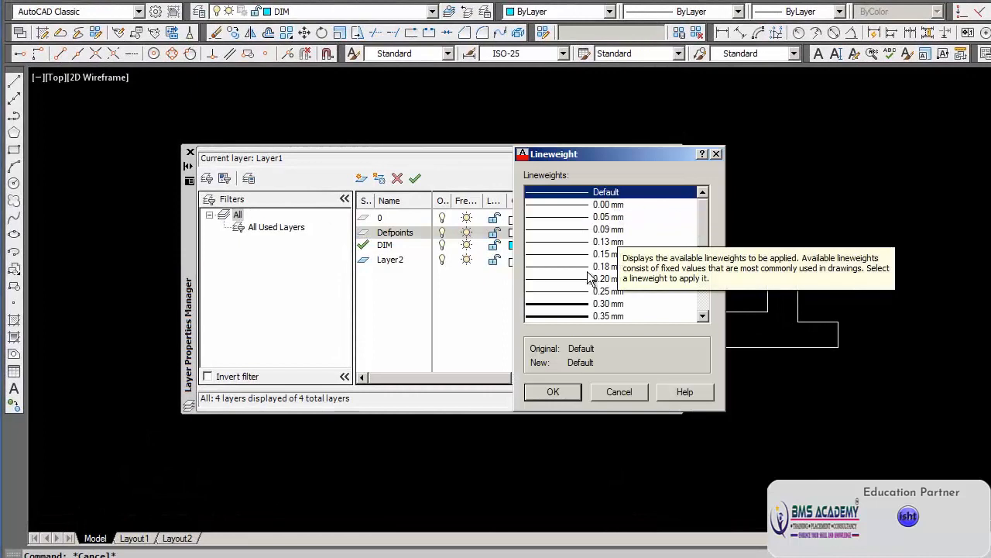
click(576, 204)
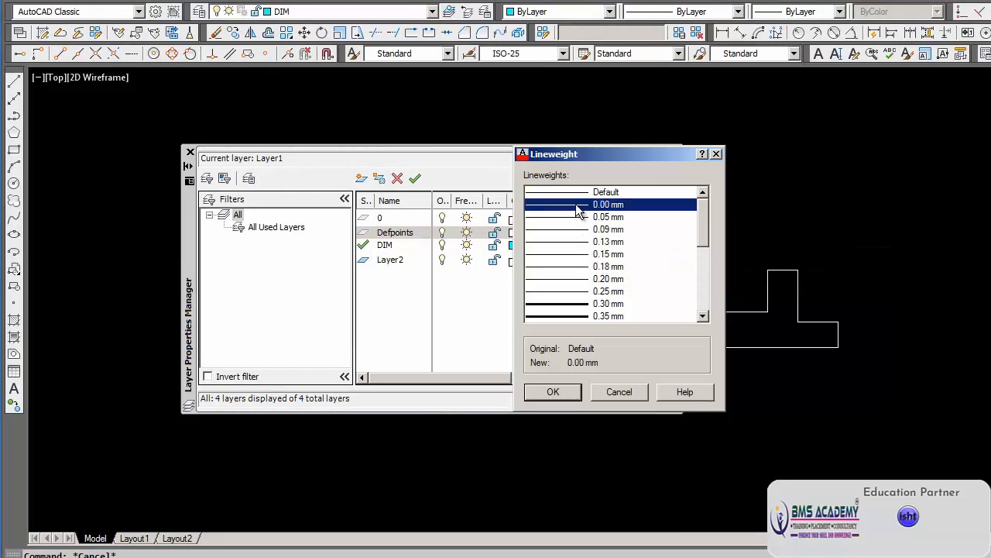
click(557, 392)
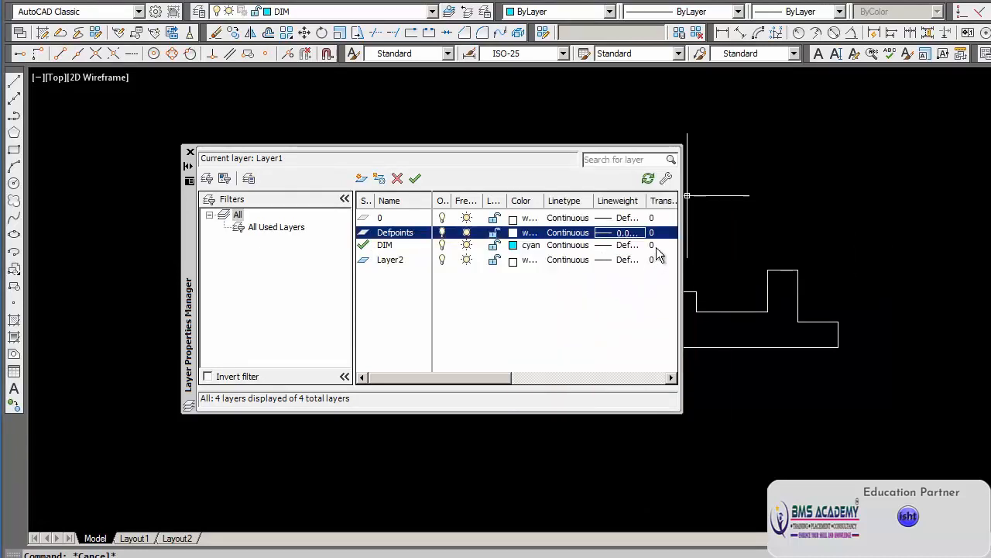
click(576, 233)
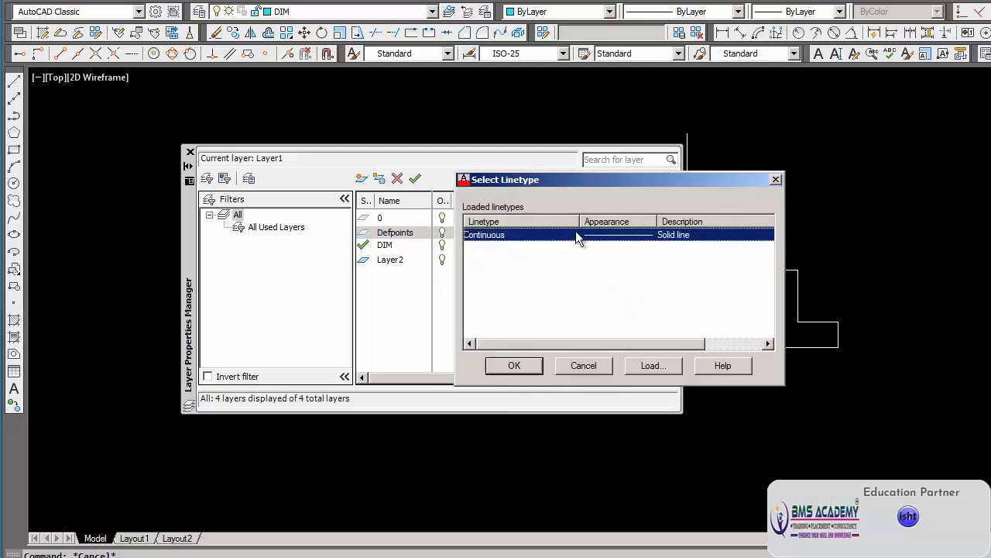
click(514, 366)
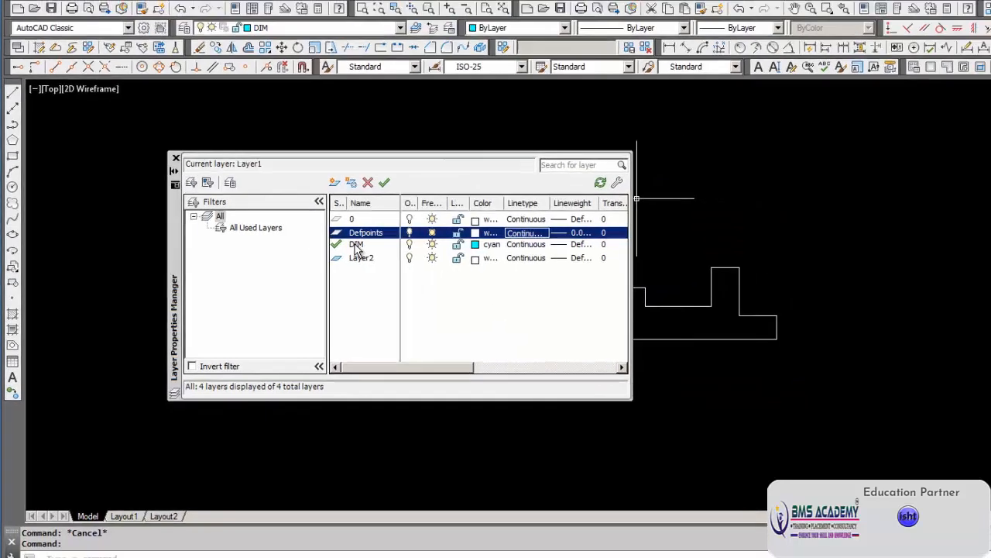
Assign the DIM layer a lineweight below 0.10 mm and close the Layer Properties Manager
click(385, 245)
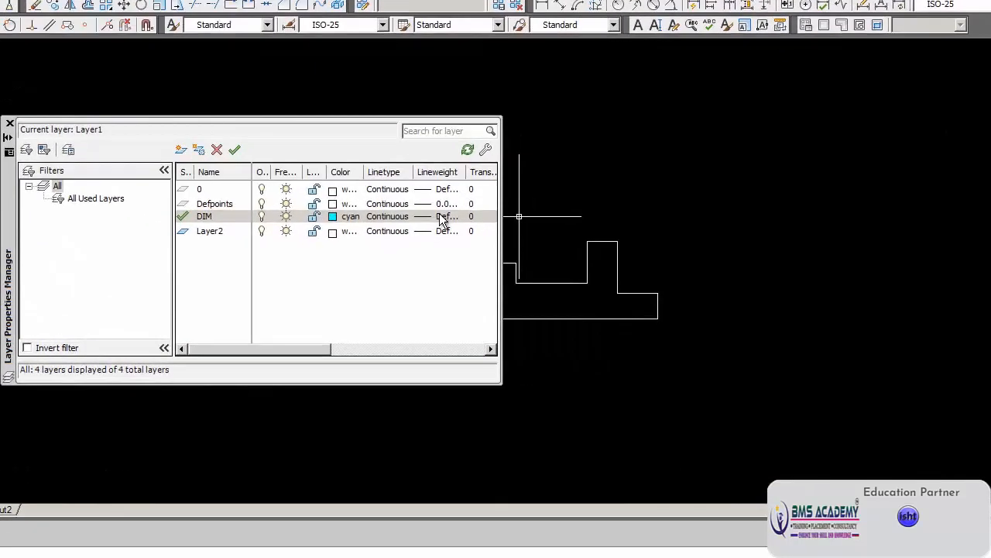
click(435, 221)
double_click(429, 192)
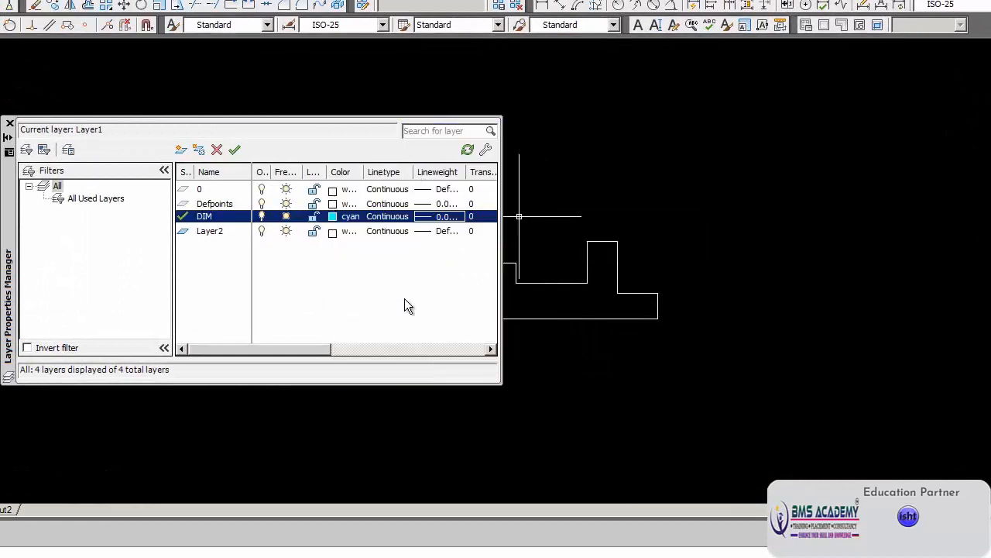
click(9, 126)
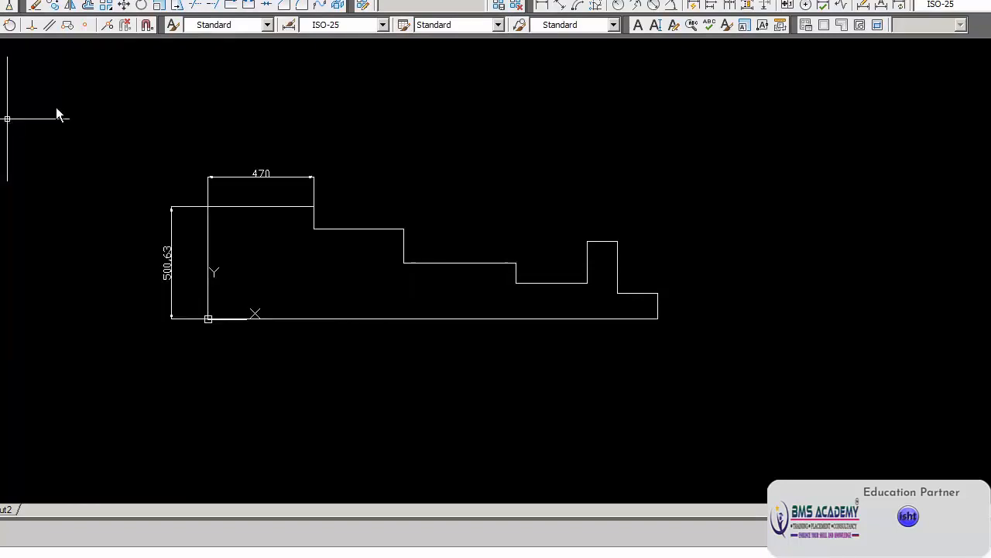
Move the horizontal and vertical dimensions of the profile to the DIM layer and clear the selection
click(244, 178)
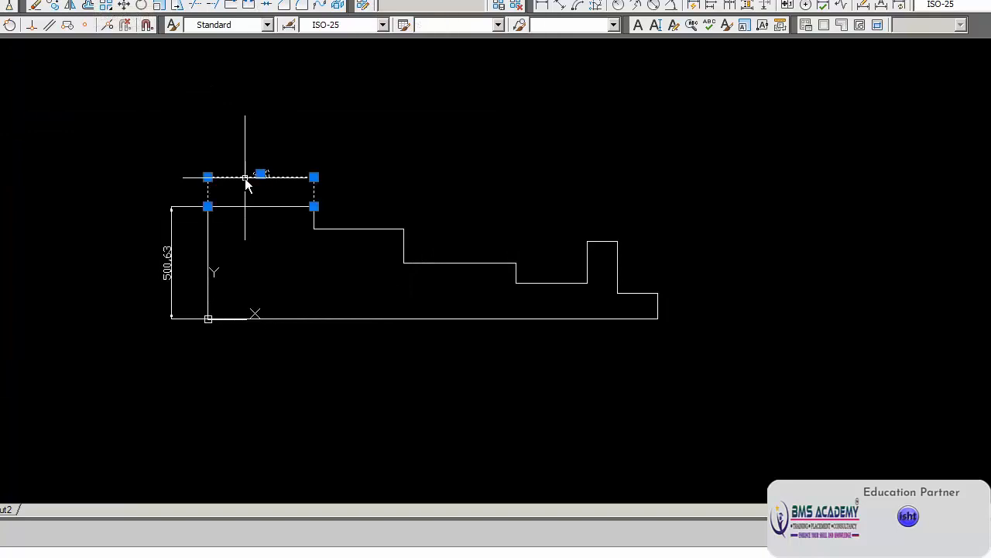
click(172, 260)
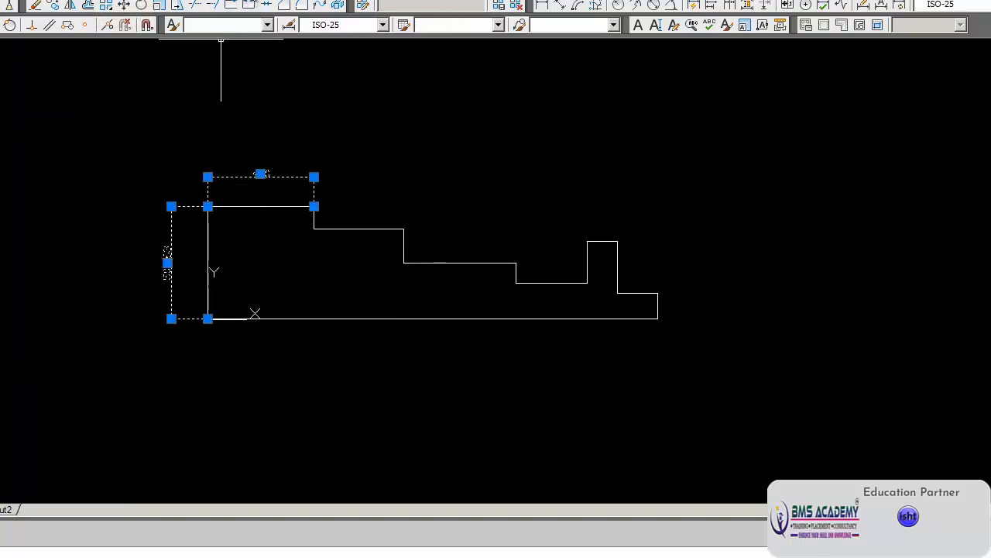
click(221, 5)
click(186, 23)
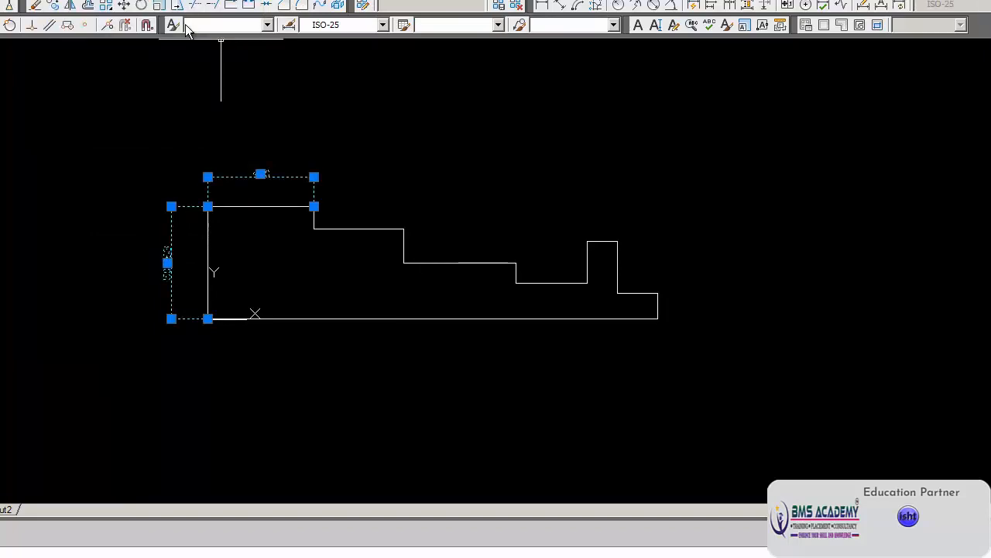
key(Escape)
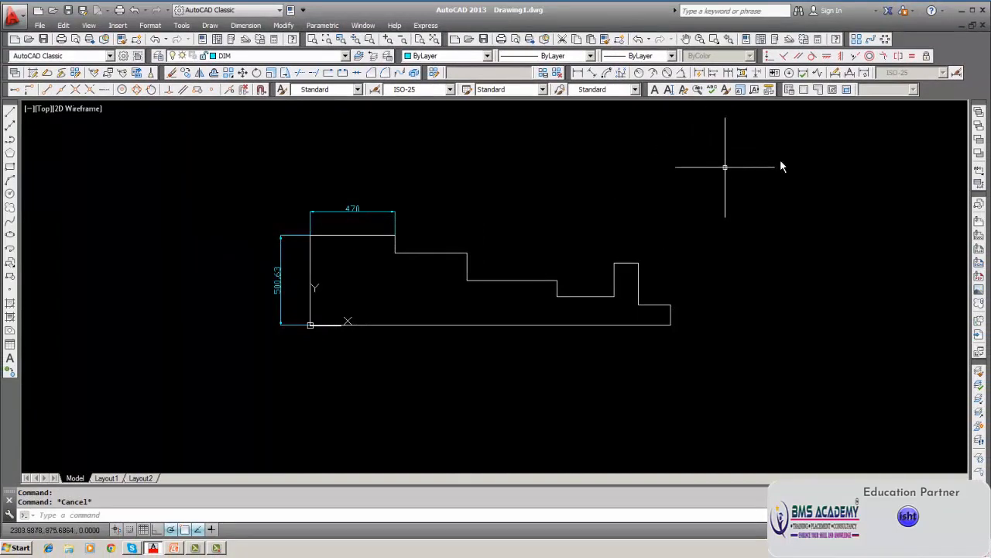
Open the ISO-25 dimension style for modification and review its line, arrowhead and text settings
click(955, 74)
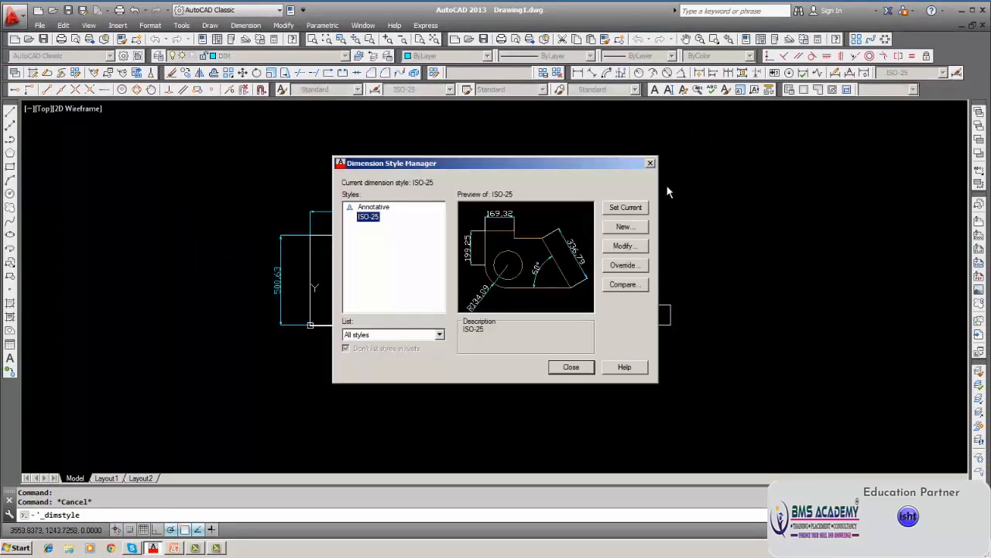
click(624, 247)
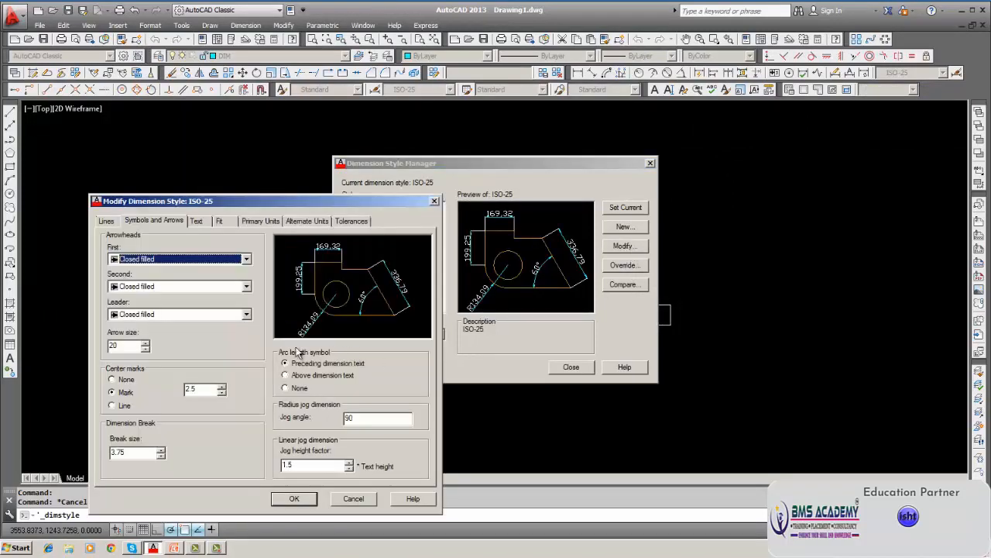
click(196, 221)
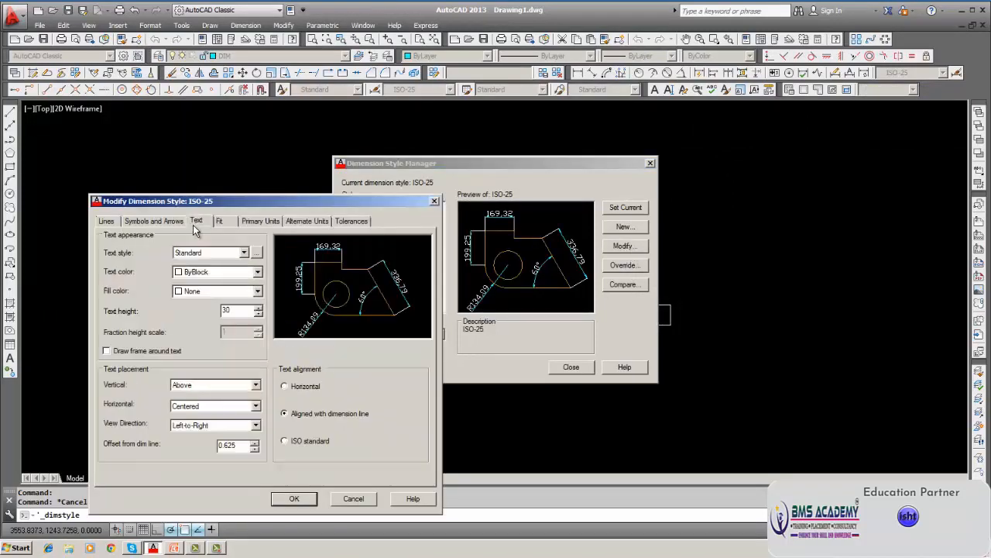
click(153, 221)
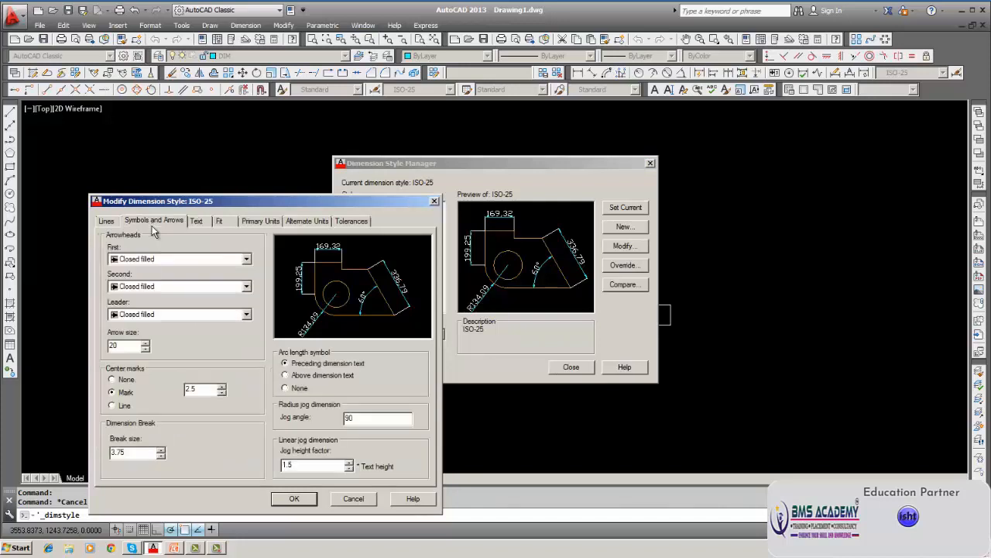
click(108, 223)
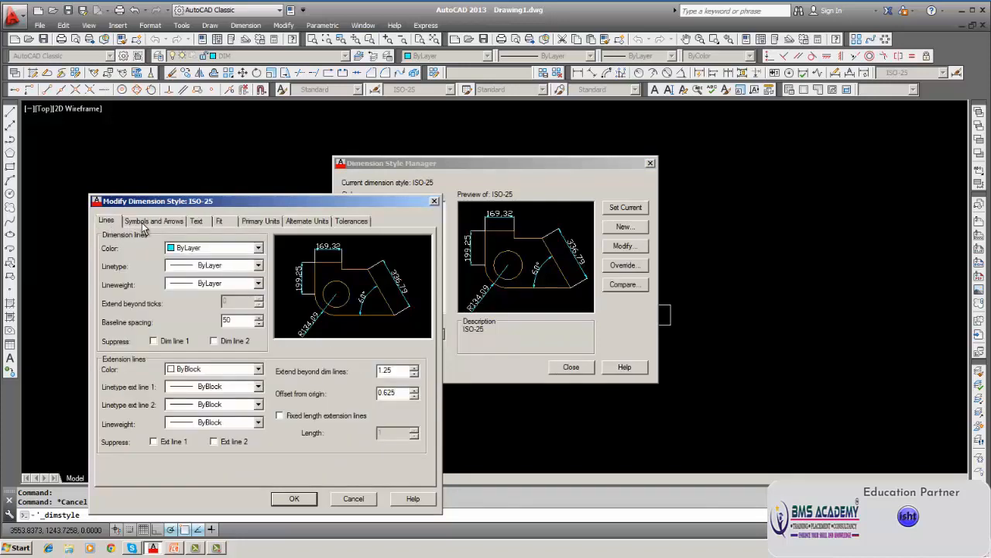
click(144, 222)
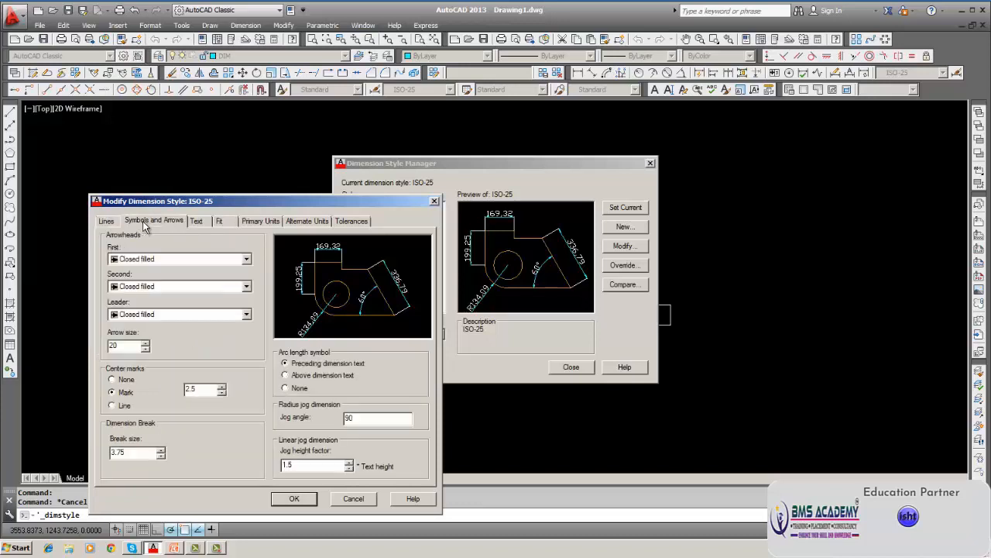
click(199, 223)
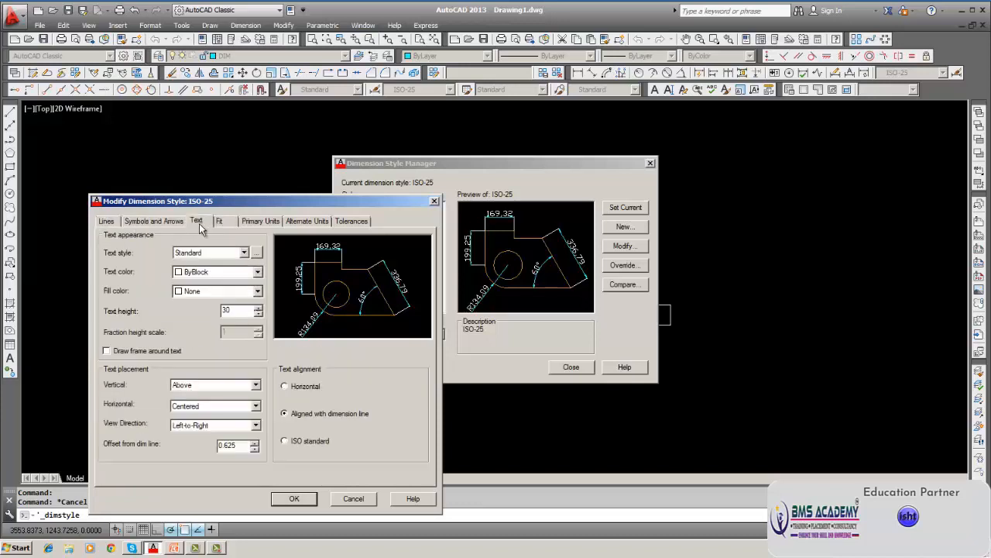
click(167, 224)
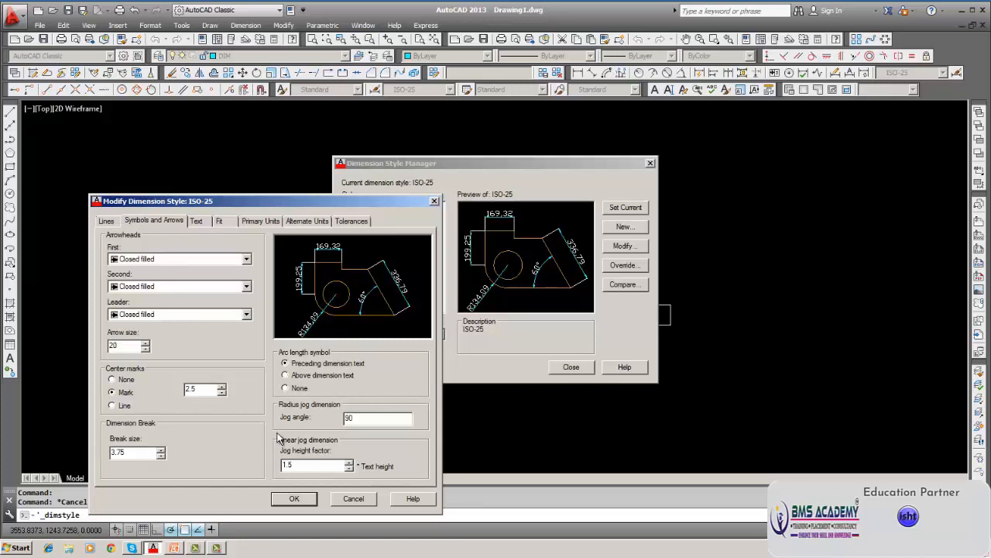
Set the extension lines' offset from origin to 1 in the ISO-25 style
click(107, 223)
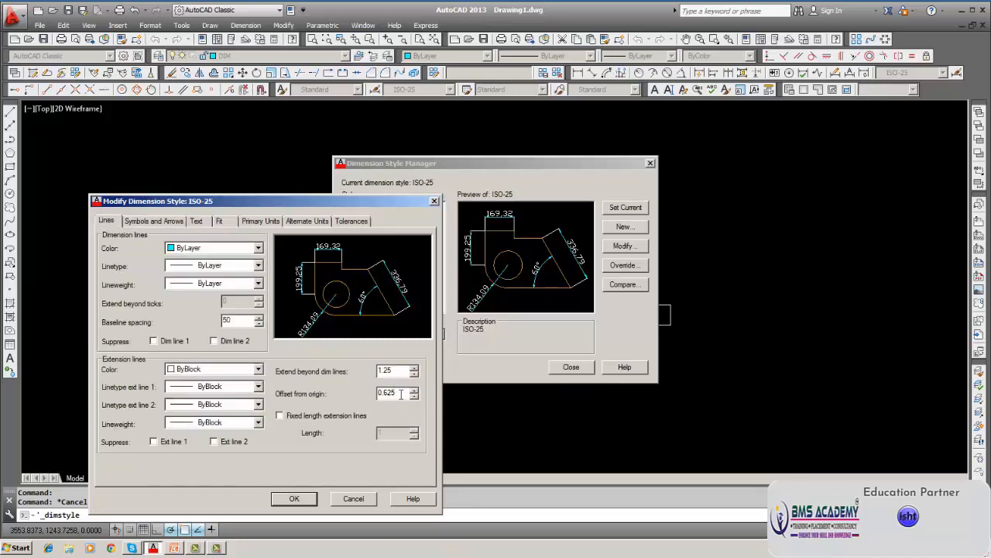
click(400, 393)
key(BackSpace)
key(BackSpace)
key(BackSpace)
key(BackSpace)
key(BackSpace)
text(1)
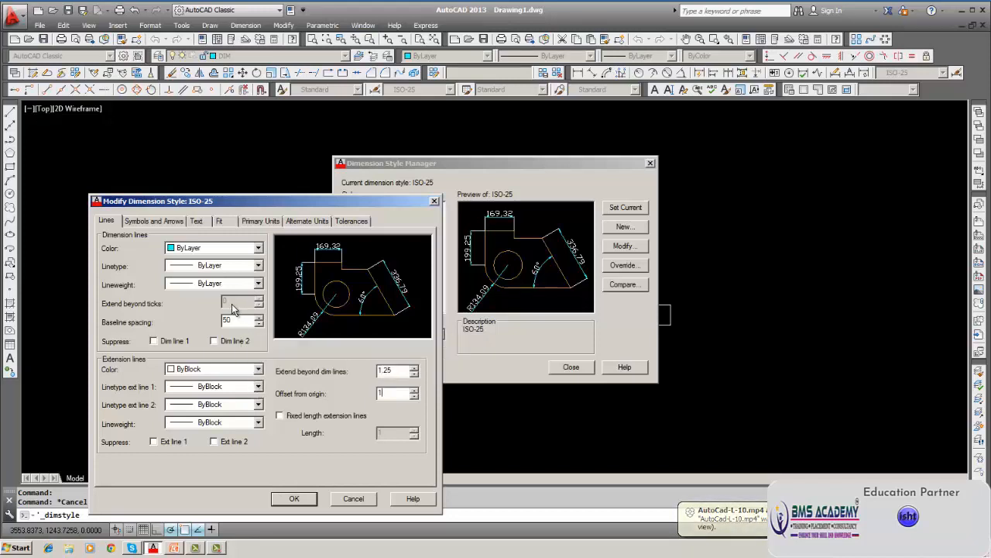
Accept the modified ISO-25 settings and make ISO-25 the current dimension style
click(197, 222)
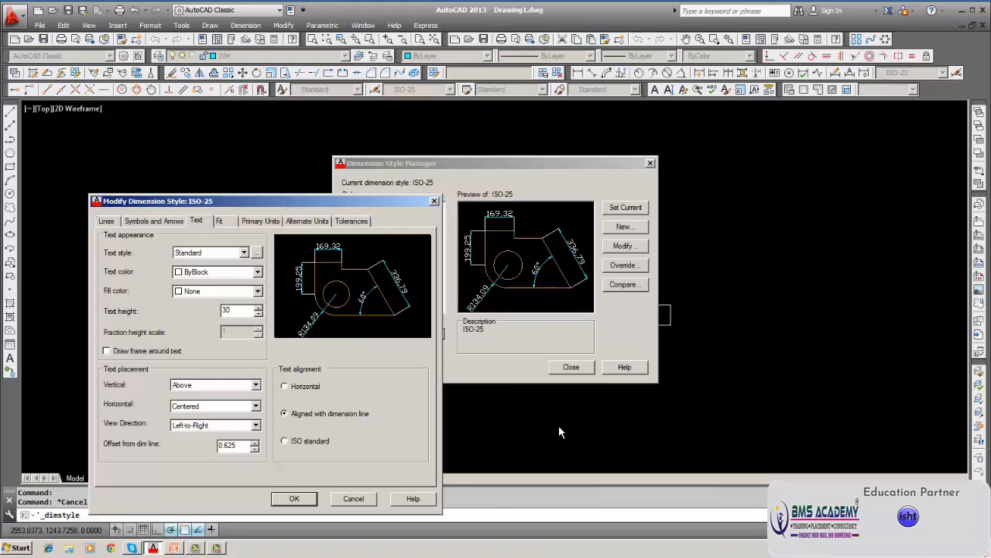
click(295, 499)
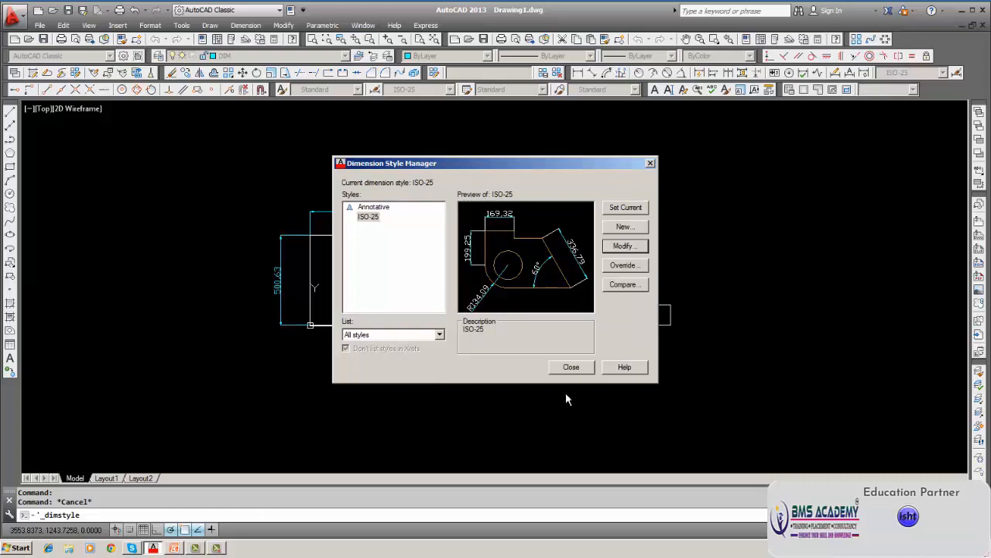
click(625, 208)
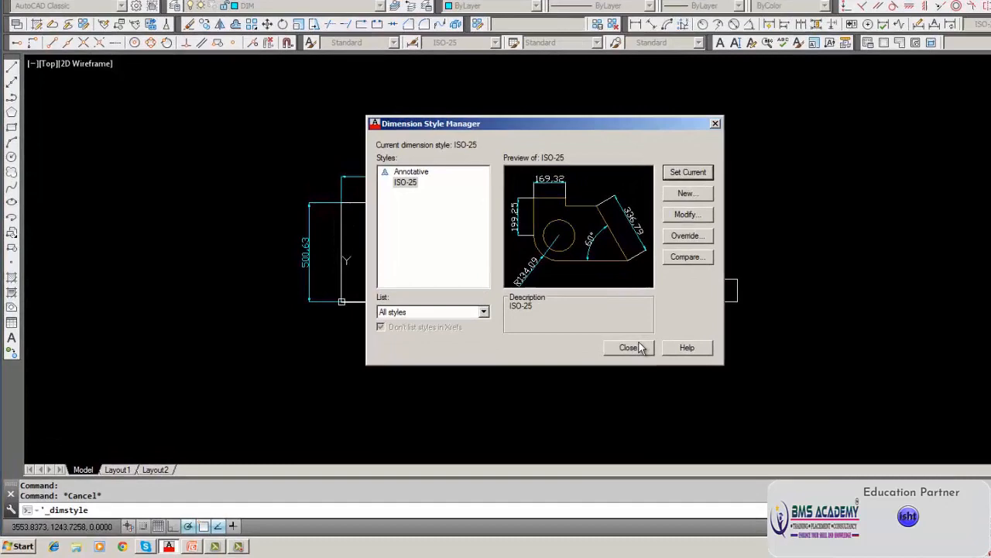
Reopen ISO-25 for modification and set the vertical text placement to Centered
click(686, 214)
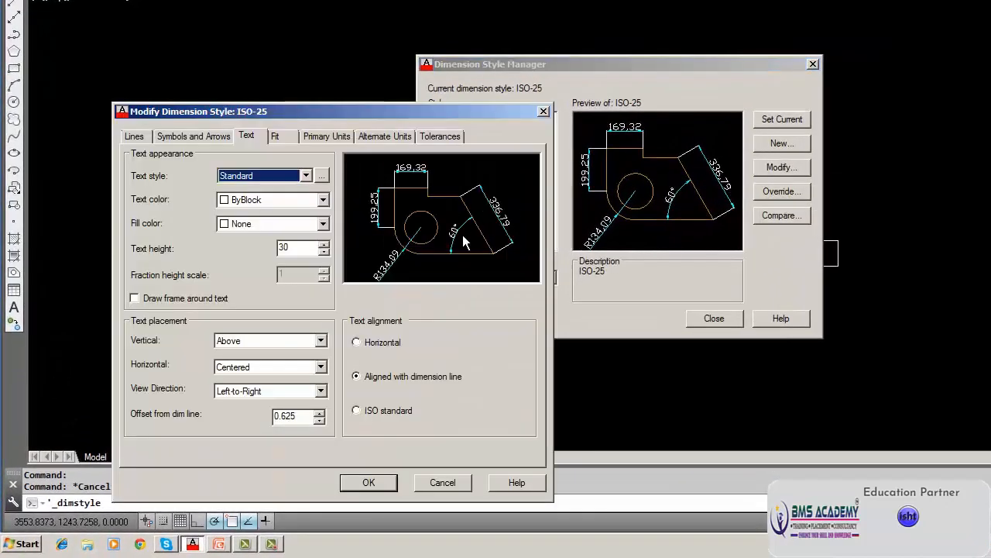
click(321, 341)
click(297, 356)
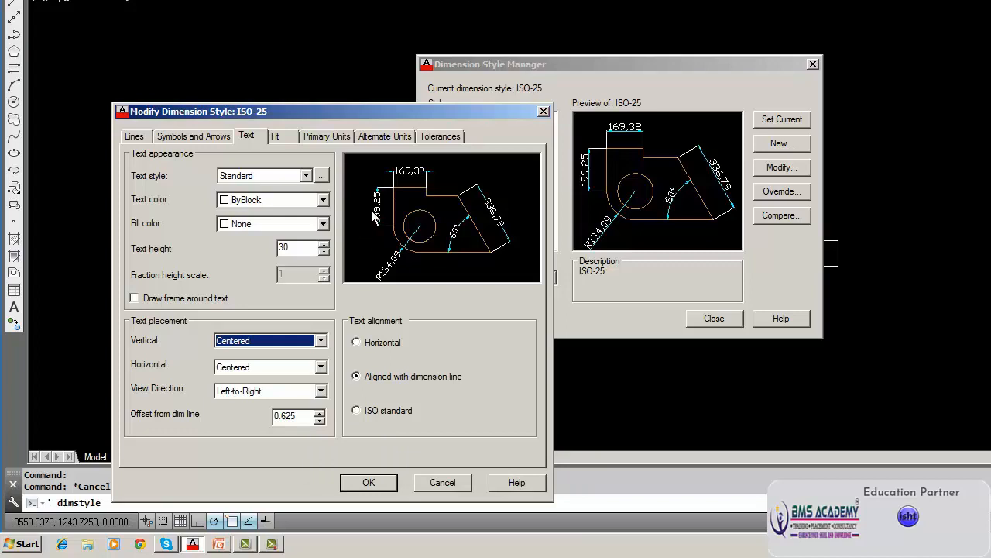
Try a text offset of 10 from the dimension line
click(302, 417)
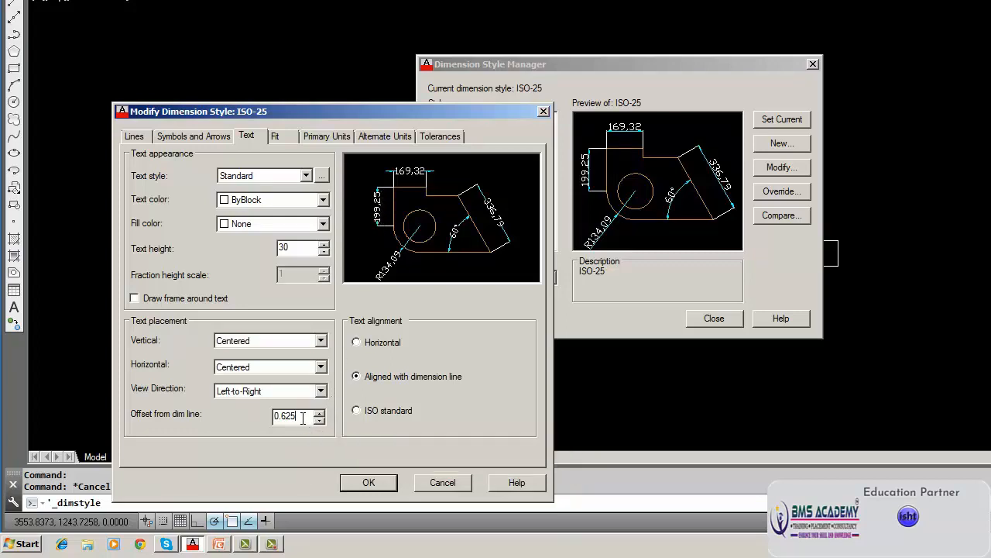
key(BackSpace)
key(BackSpace)
key(BackSpace)
key(BackSpace)
key(BackSpace)
text(1)
text(0)
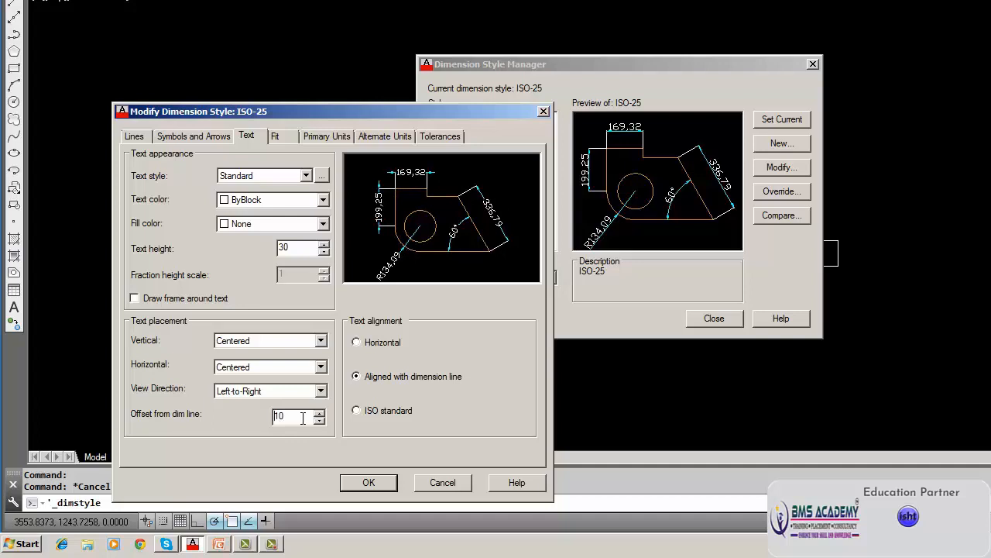
Set the text offset from the dimension line to 1
double_click(303, 419)
key(BackSpace)
text(2)
key(BackSpace)
text(1)
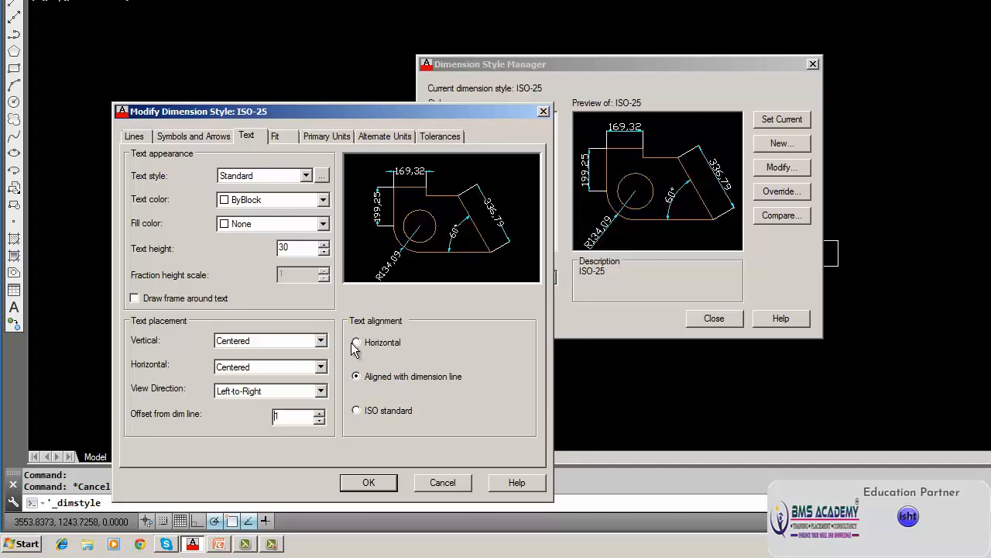
Recheck the line and arrow settings, keep the Standard text style, and set the dimension text color to ByLayer
click(166, 138)
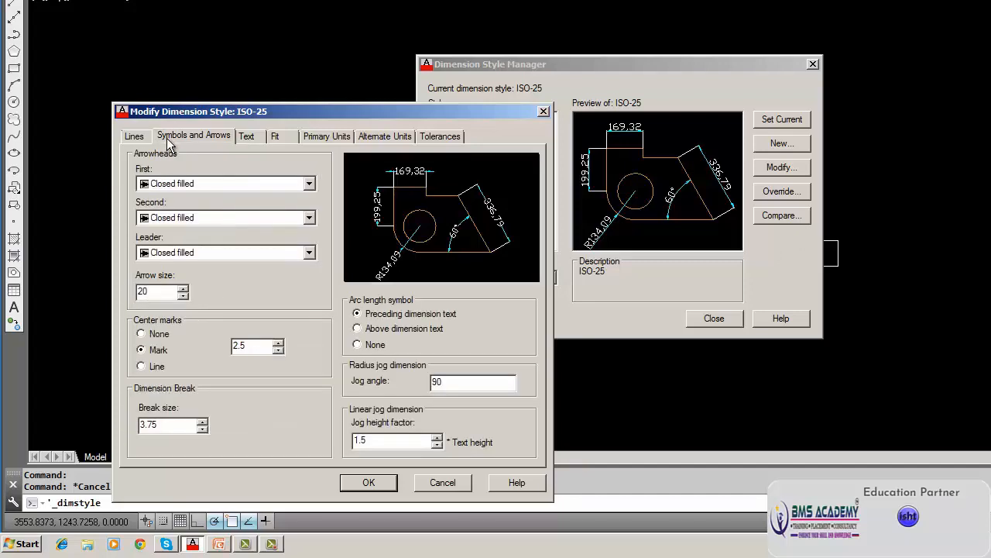
click(147, 136)
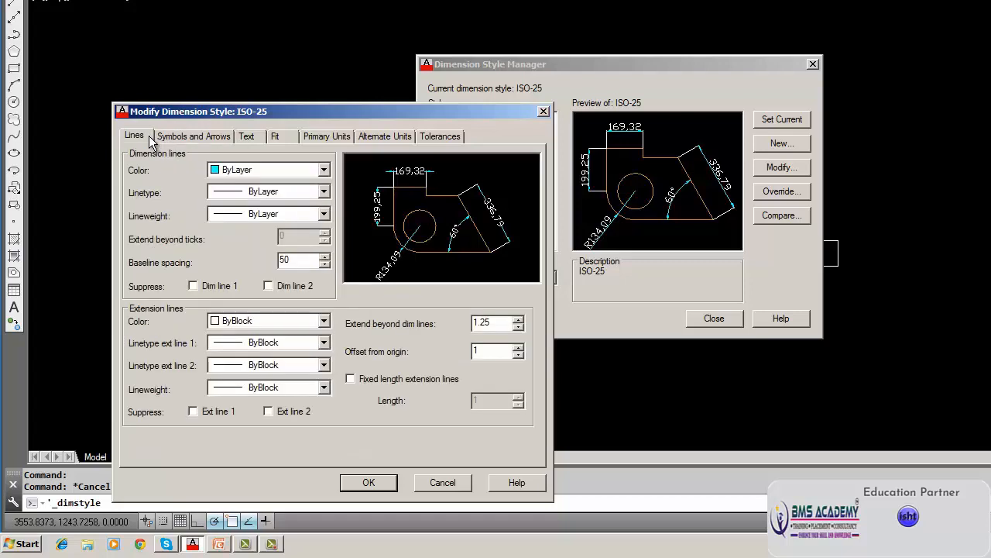
click(207, 141)
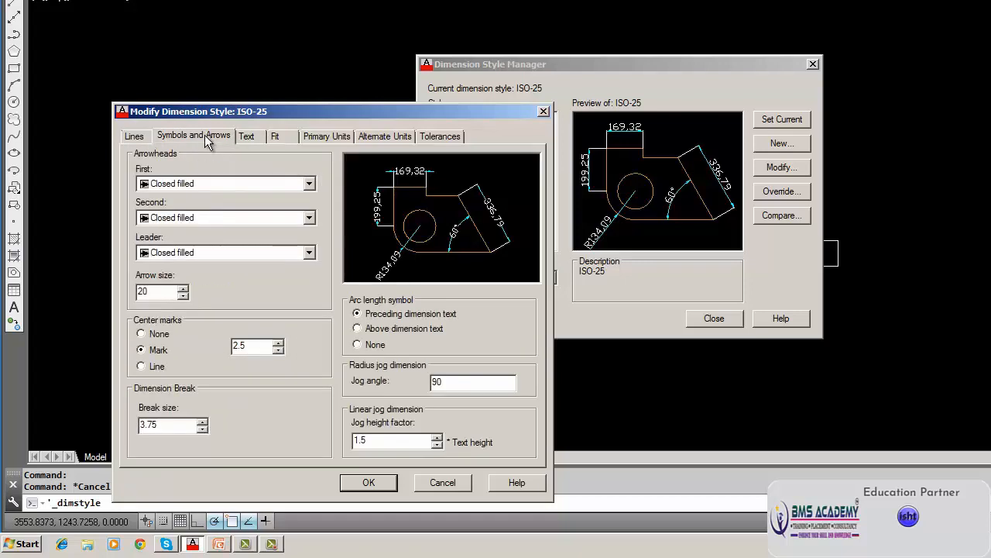
click(246, 137)
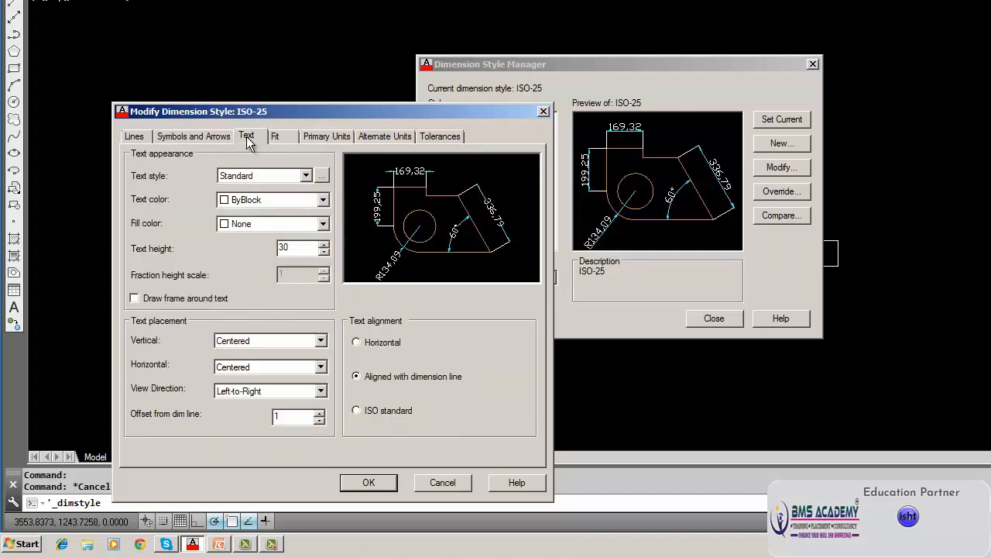
click(306, 177)
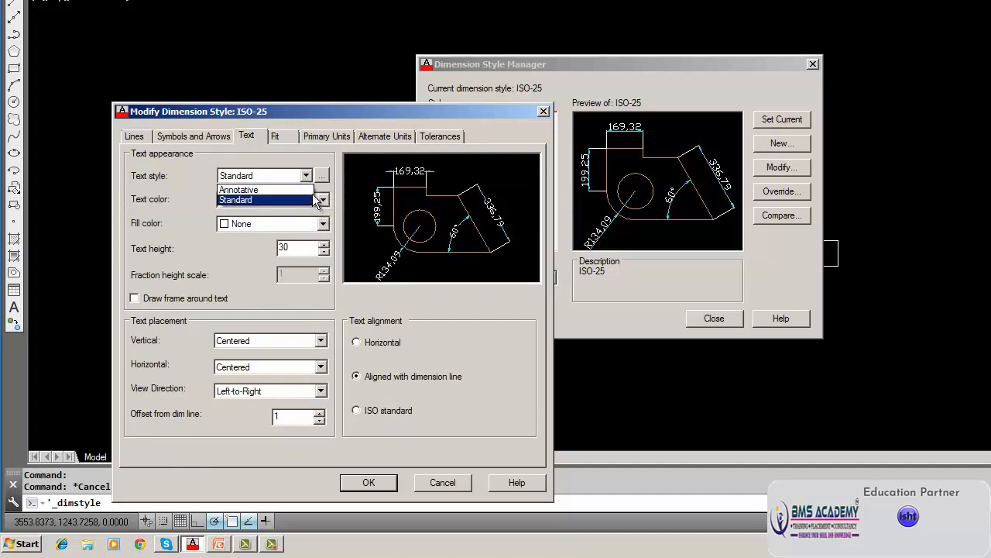
click(314, 201)
click(322, 200)
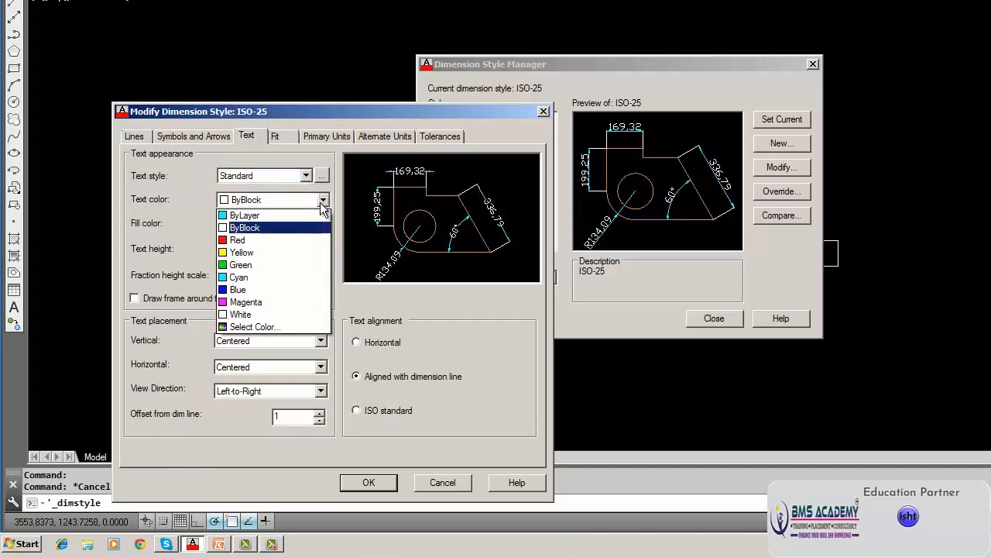
click(306, 214)
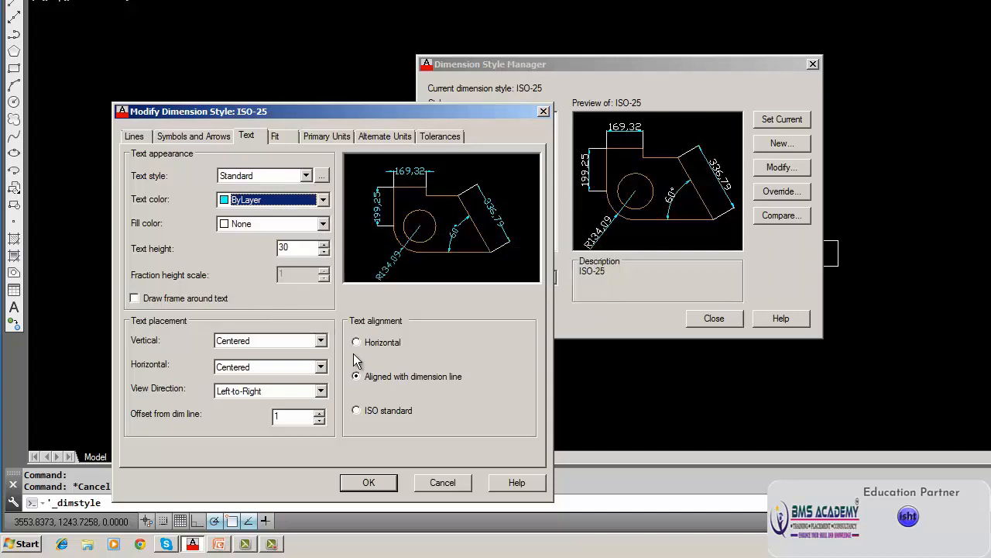
Compare the Arrows and Text fit options against the preview and return to Either text or arrows (best fit)
click(281, 136)
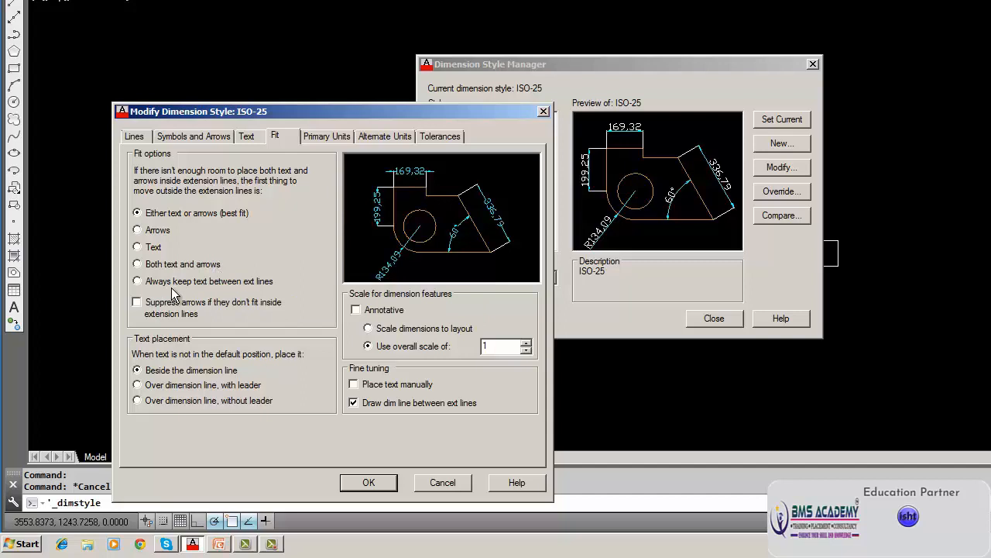
click(137, 230)
click(139, 230)
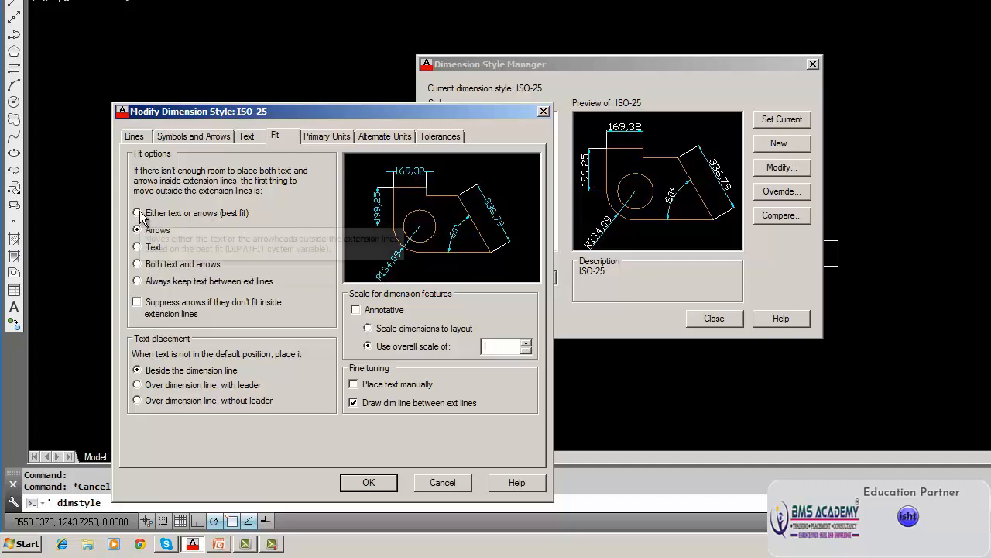
click(138, 213)
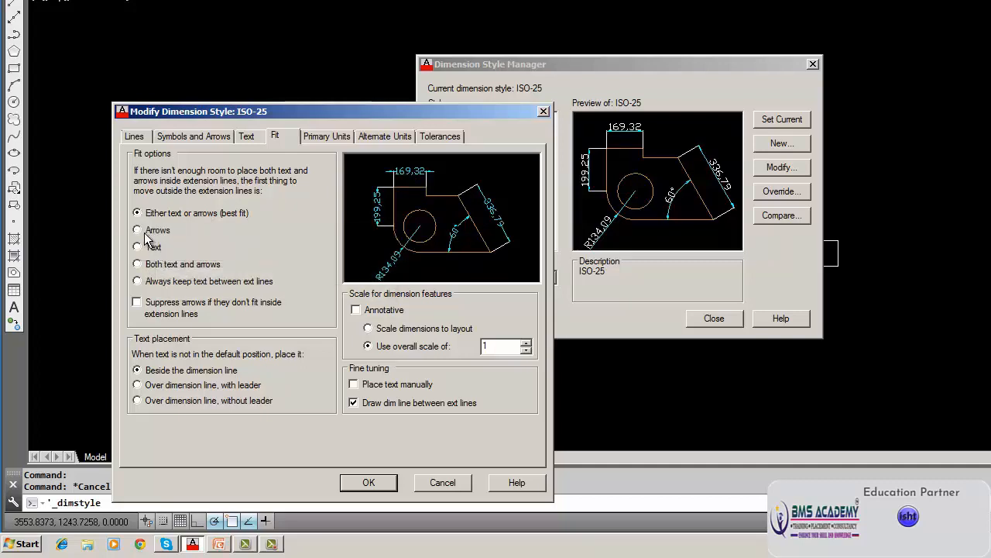
click(139, 230)
click(137, 213)
click(137, 248)
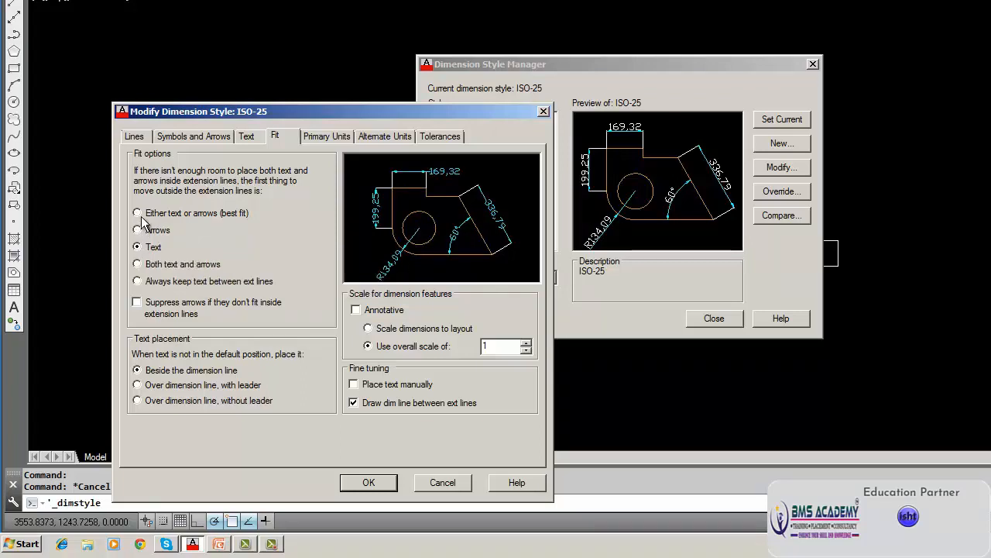
click(137, 214)
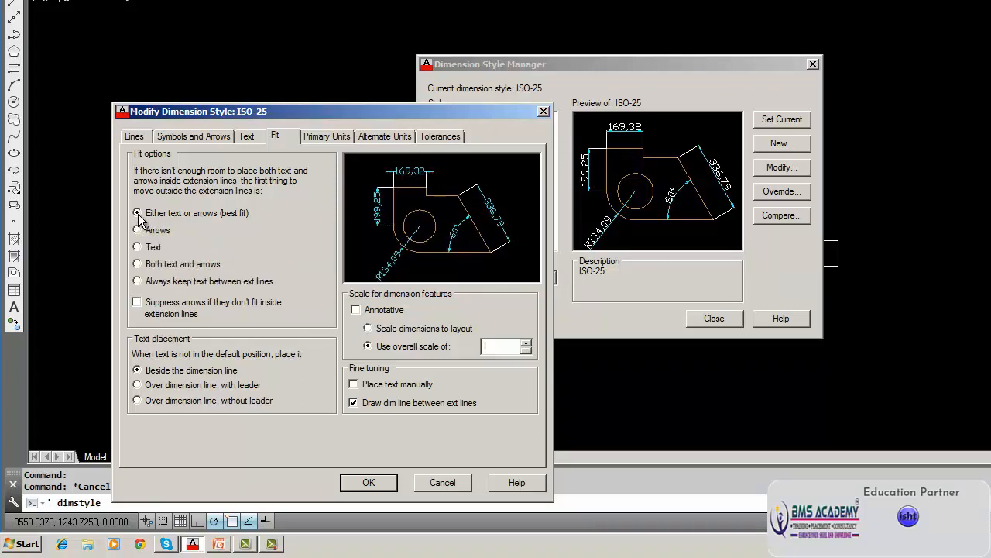
Try the Both text and arrows and Text fit options, ending with Arrows as the selected fit option
click(138, 265)
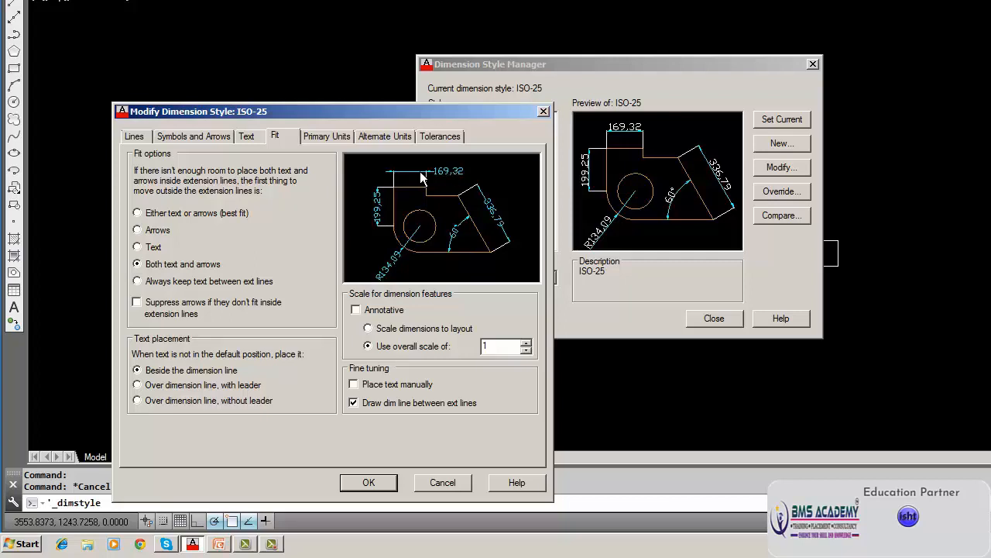
click(137, 247)
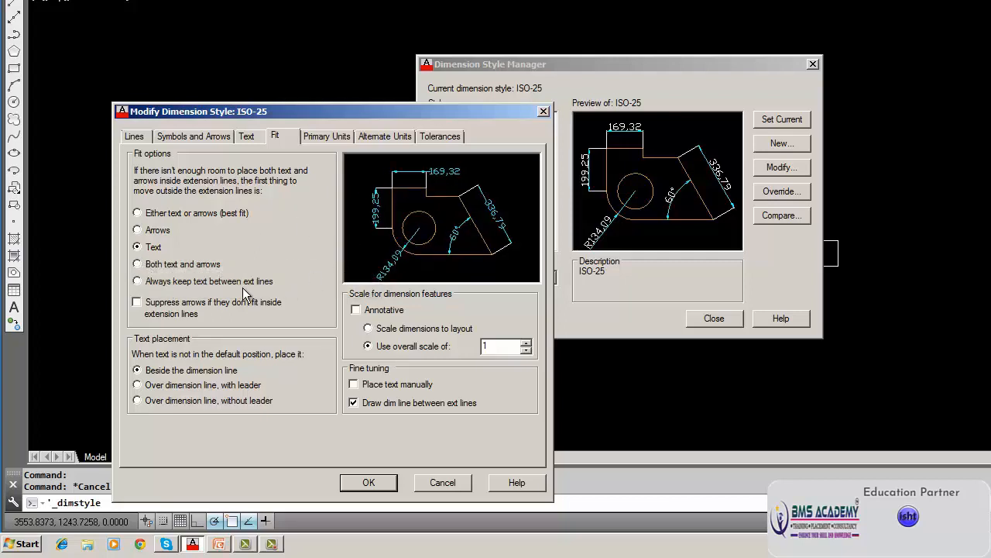
click(138, 264)
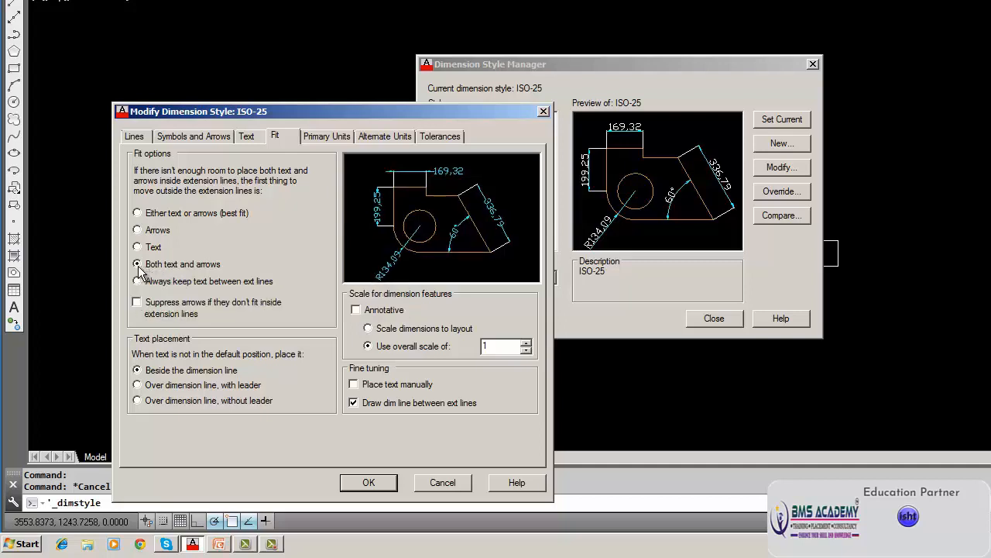
click(137, 246)
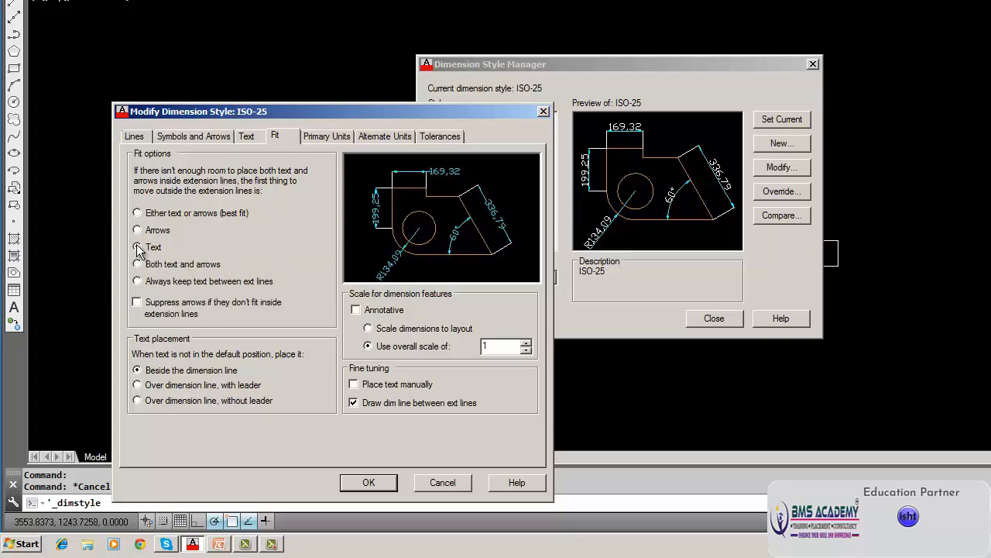
click(137, 230)
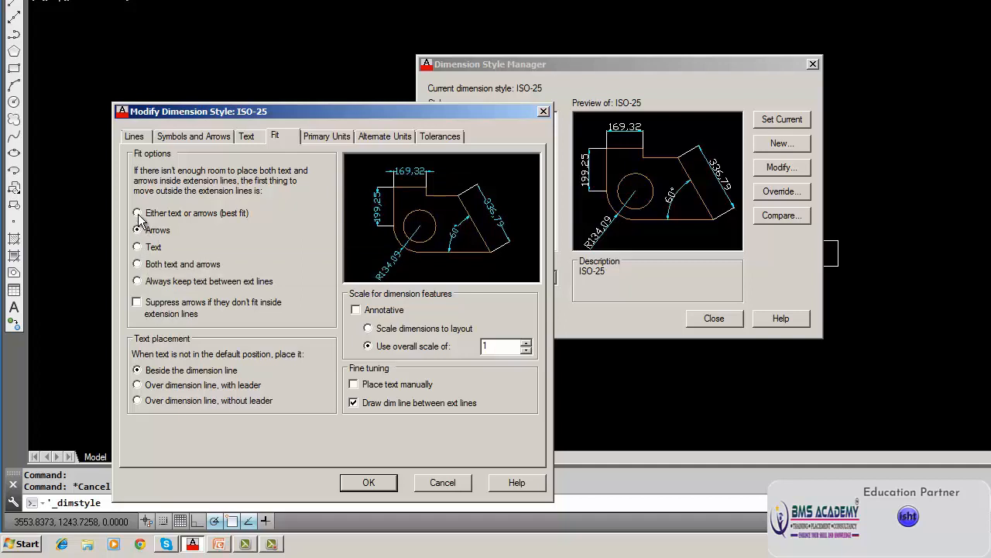
Set the fit option to Either text or arrows (best fit), save the ISO-25 style changes and close the style manager
click(137, 213)
click(368, 481)
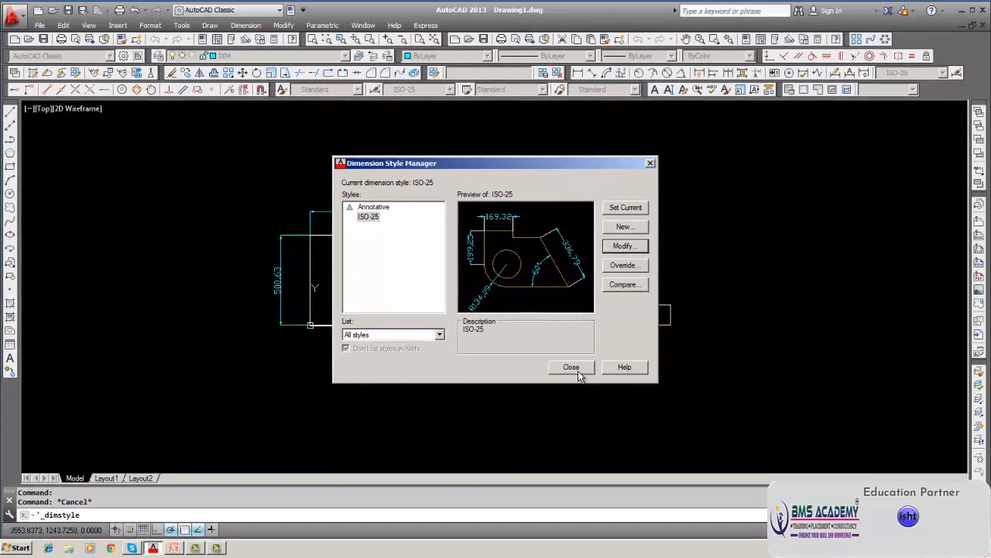
click(620, 357)
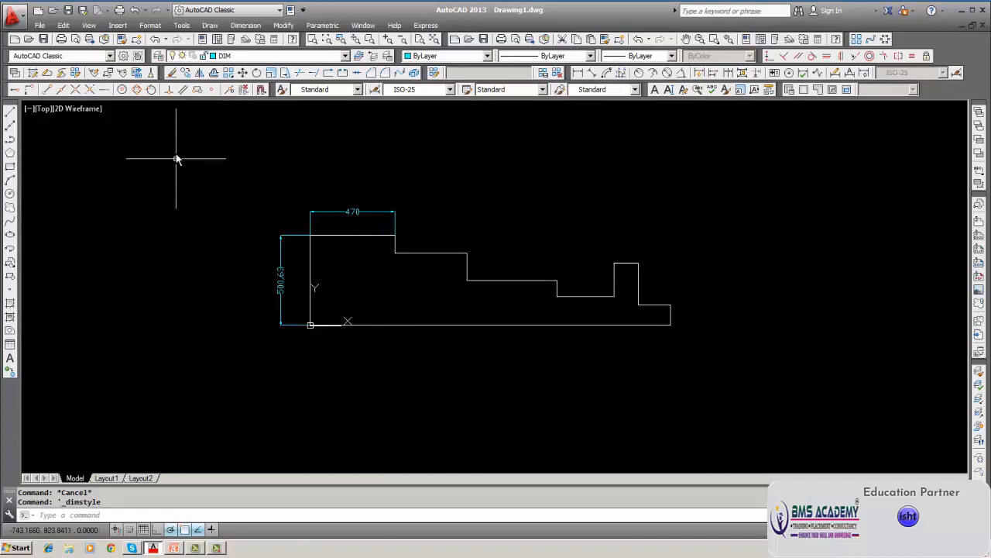
Erase the existing horizontal and vertical dimensions from the stepped profile
click(172, 73)
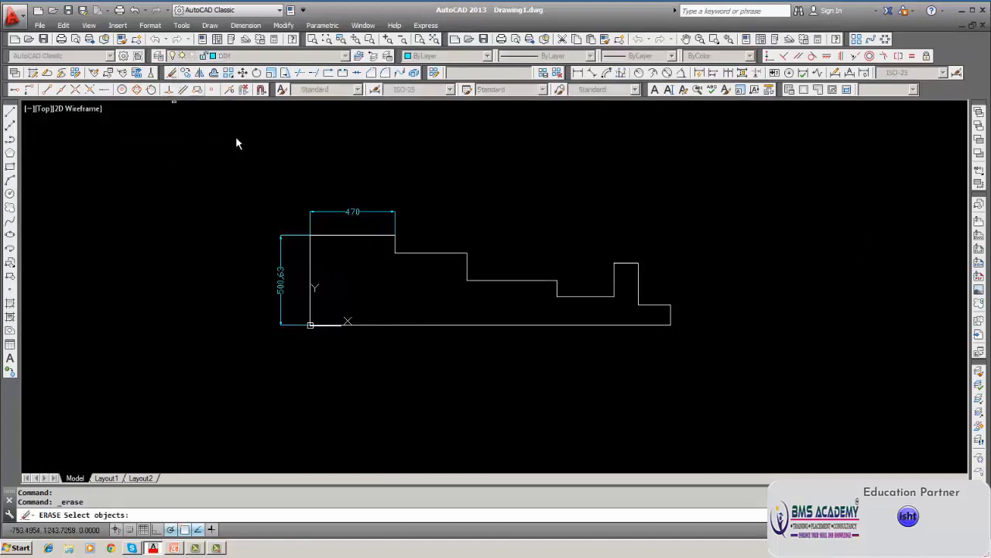
click(330, 209)
click(282, 268)
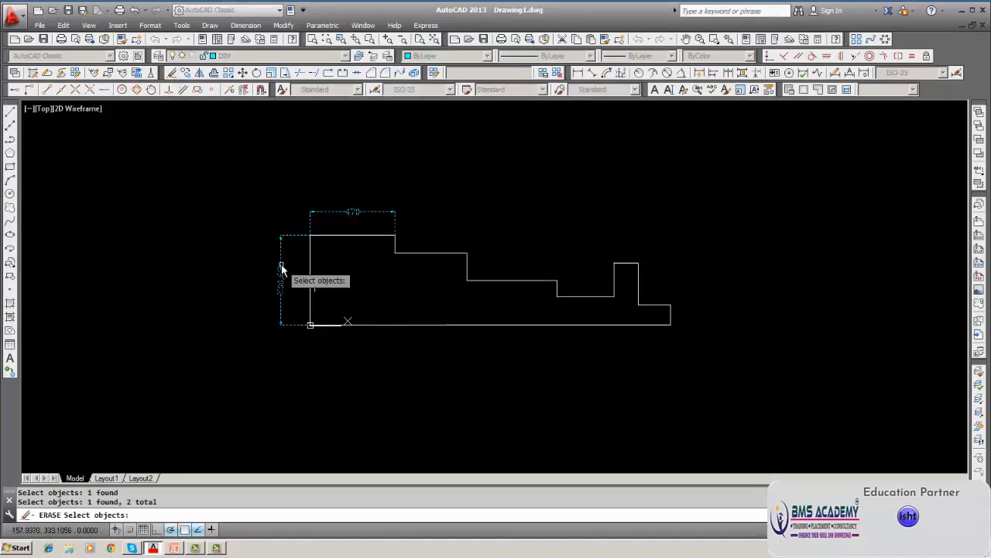
key(Return)
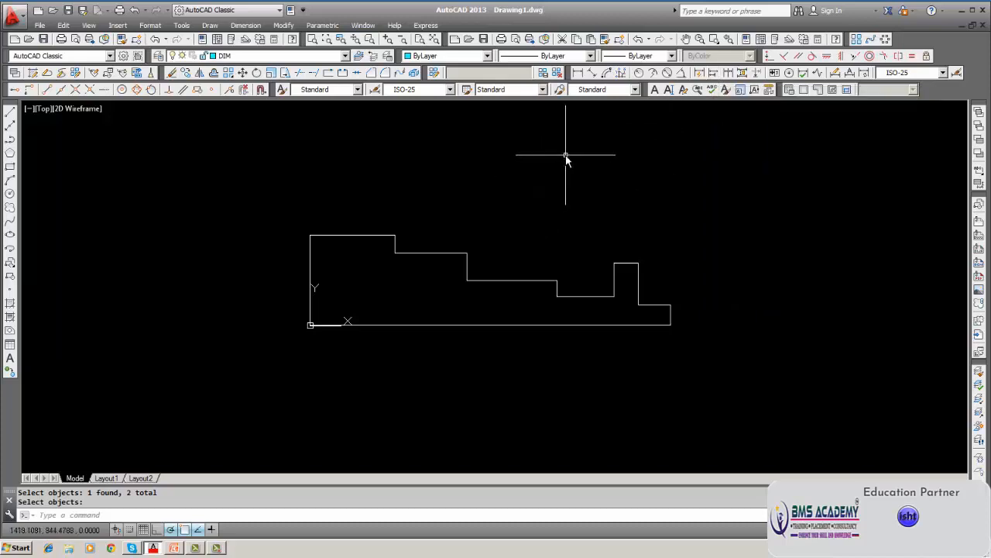
Add a horizontal linear dimension above the profile's uppermost edge, measured from its upper-left corner
click(577, 73)
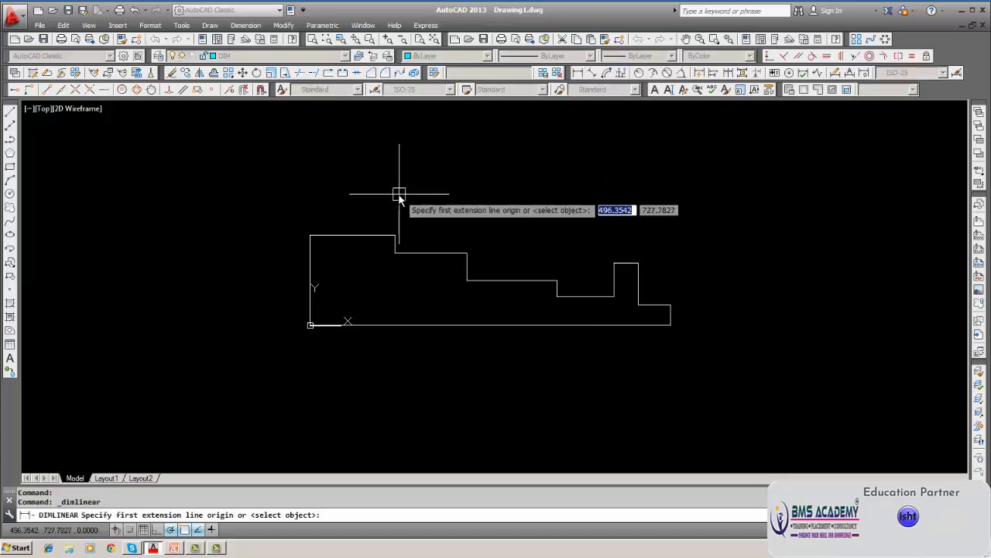
click(309, 235)
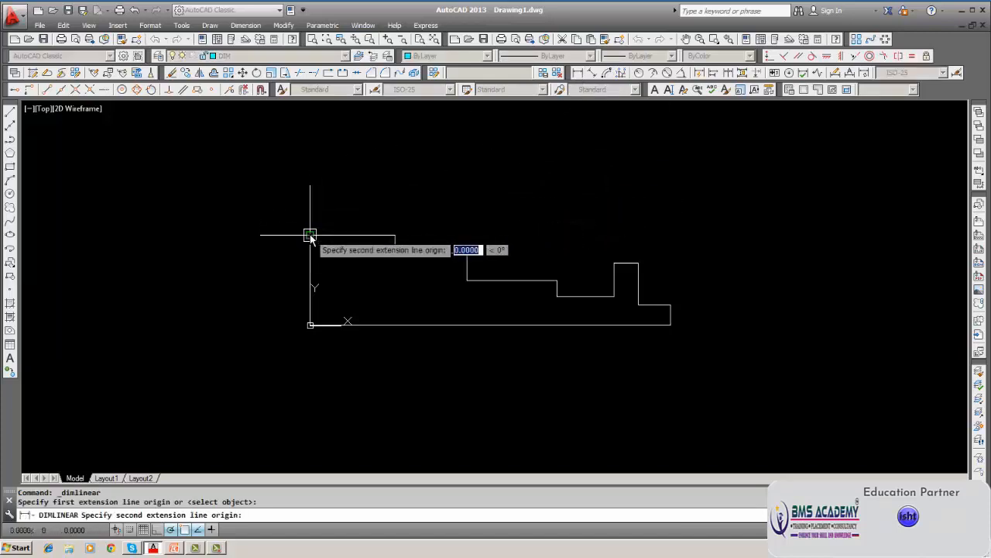
click(395, 235)
click(377, 211)
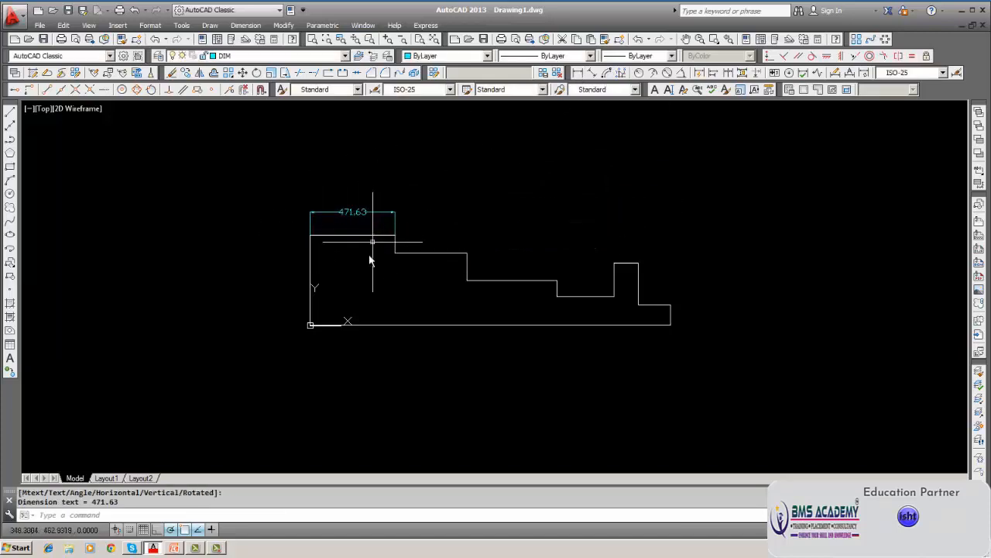
Add stacked baseline dimensions from the profile's left edge to each remaining step corner, ending at the far right corner
click(712, 73)
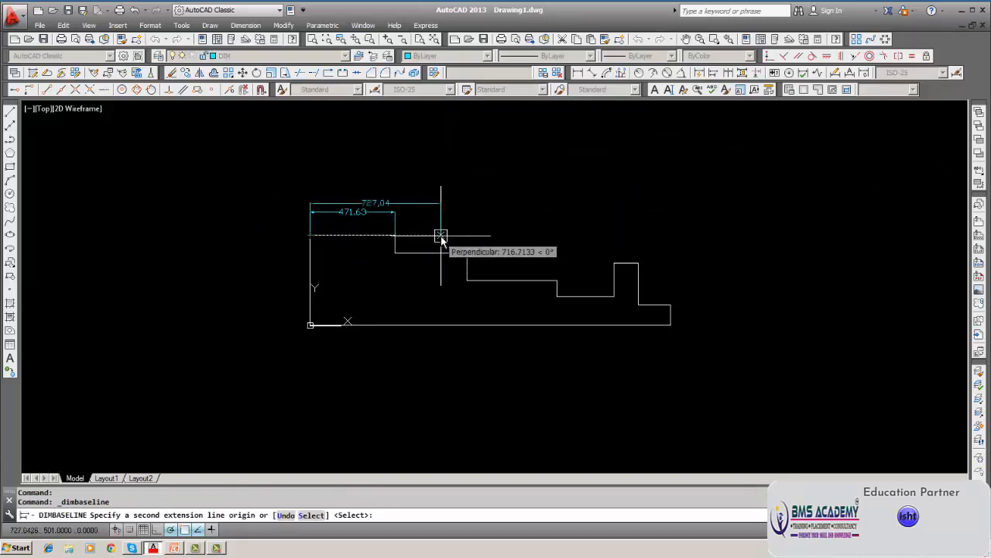
click(468, 256)
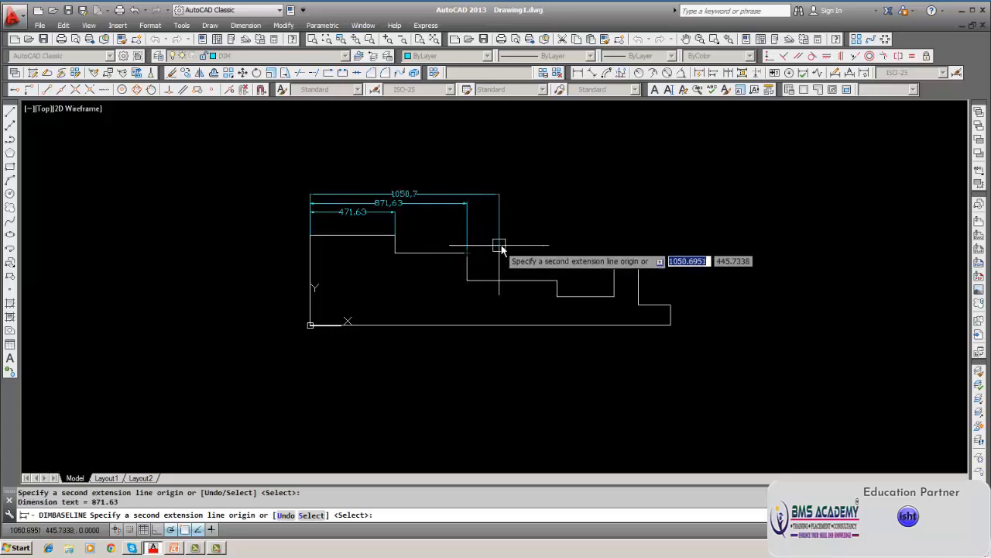
click(556, 281)
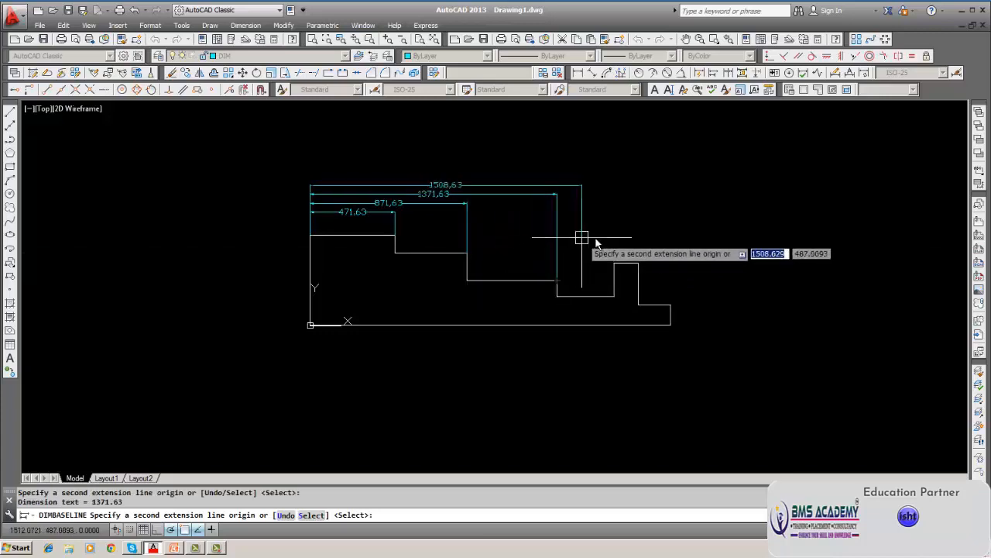
click(613, 256)
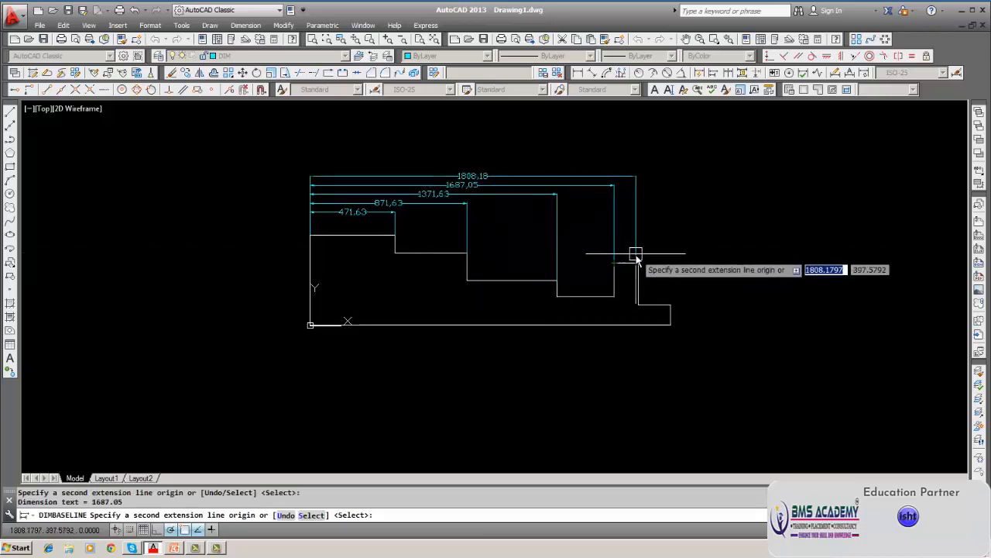
click(638, 262)
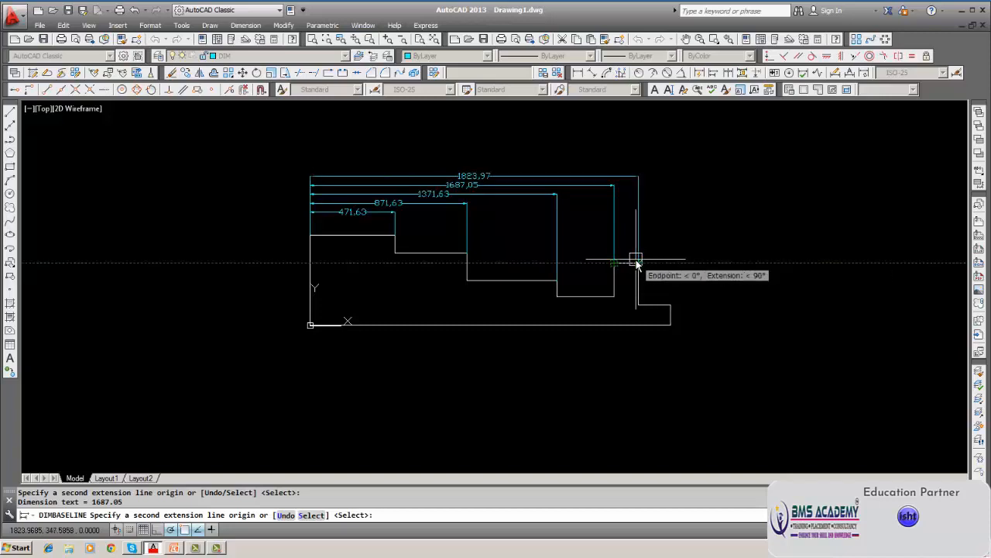
click(670, 305)
key(Return)
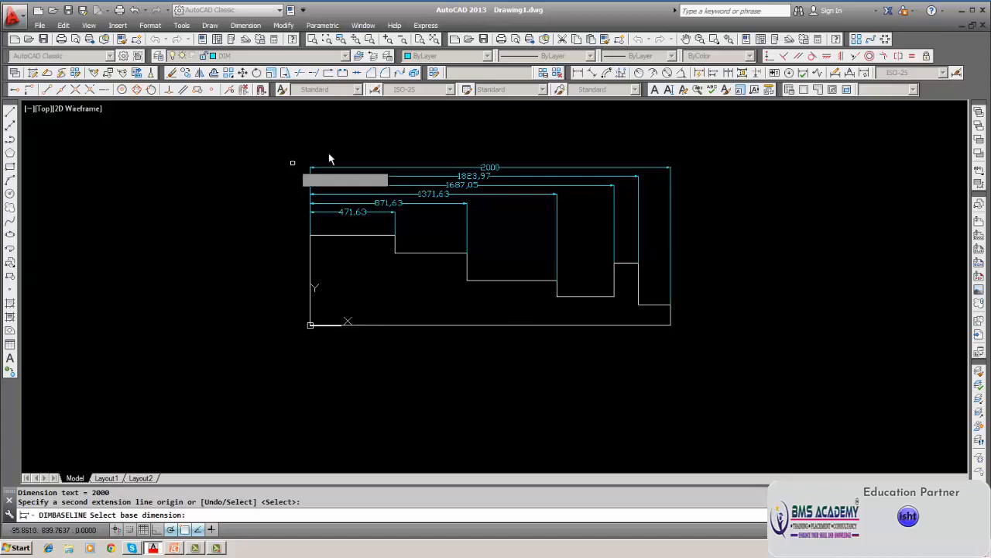
Add a vertical linear dimension to the left of the profile for its full-height left edge
click(577, 72)
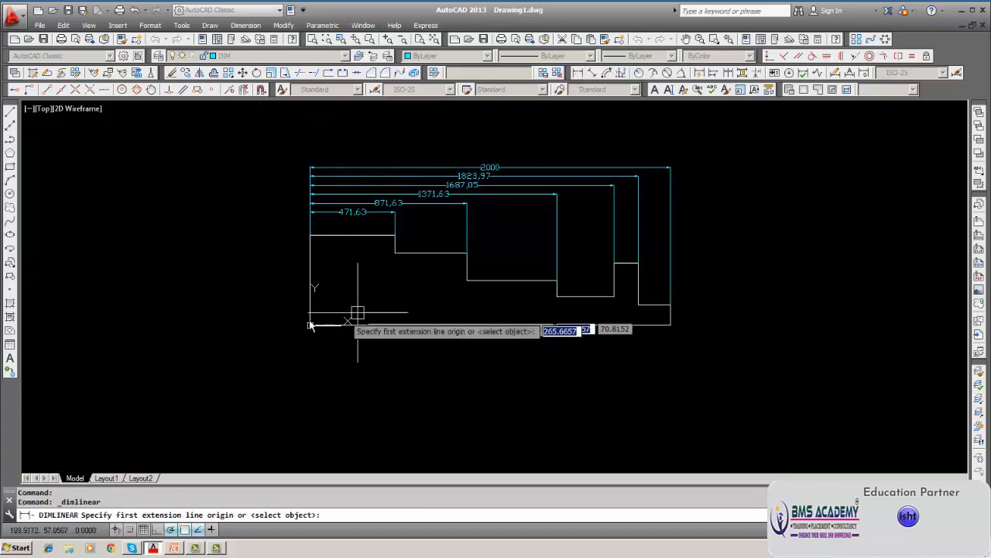
click(310, 235)
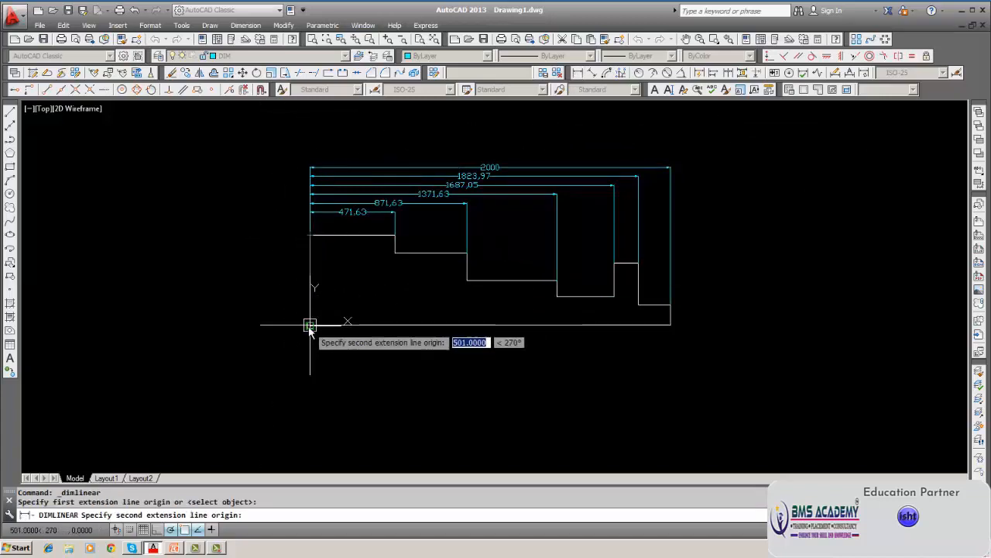
click(310, 323)
click(272, 324)
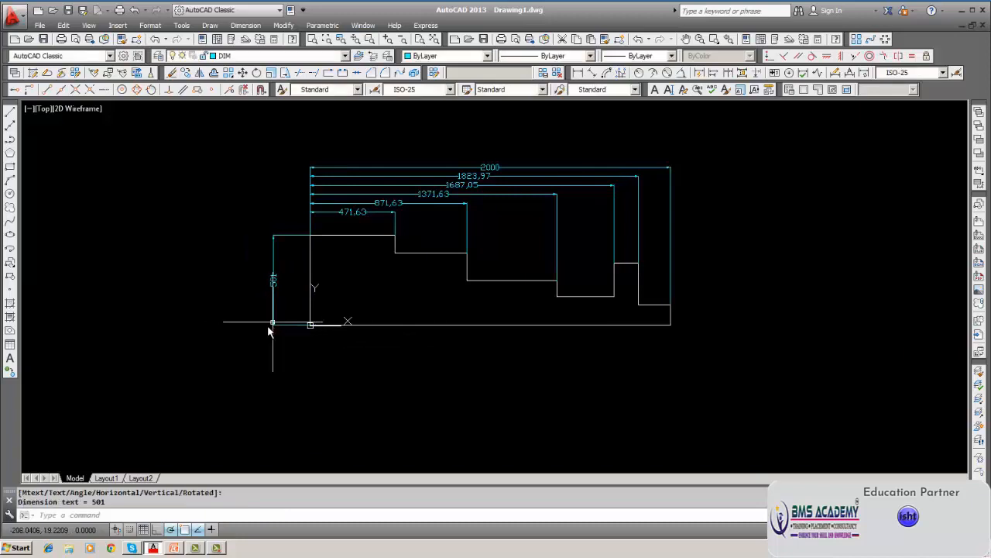
Add vertical baseline dimensions from the profile's upper edge down to the successive step levels and the base
click(711, 75)
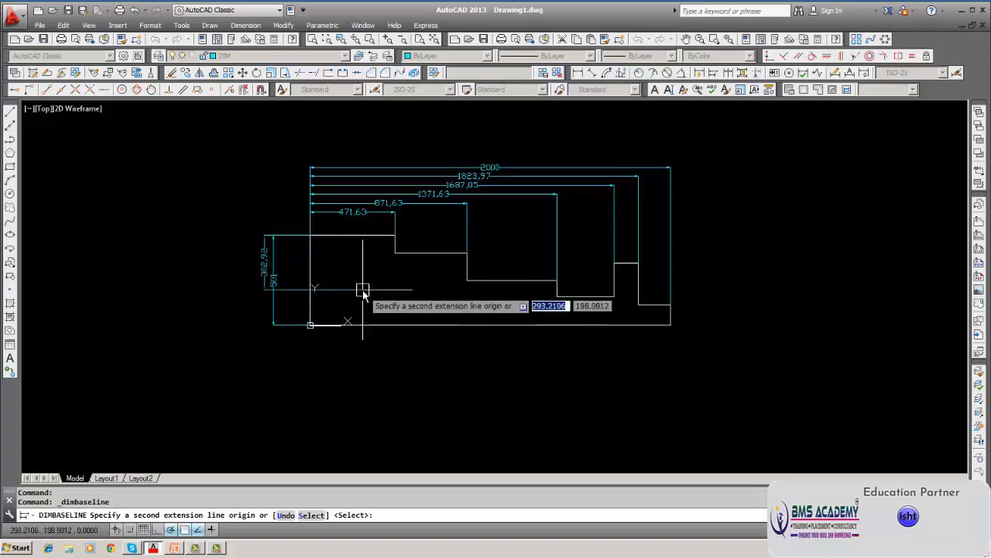
click(393, 257)
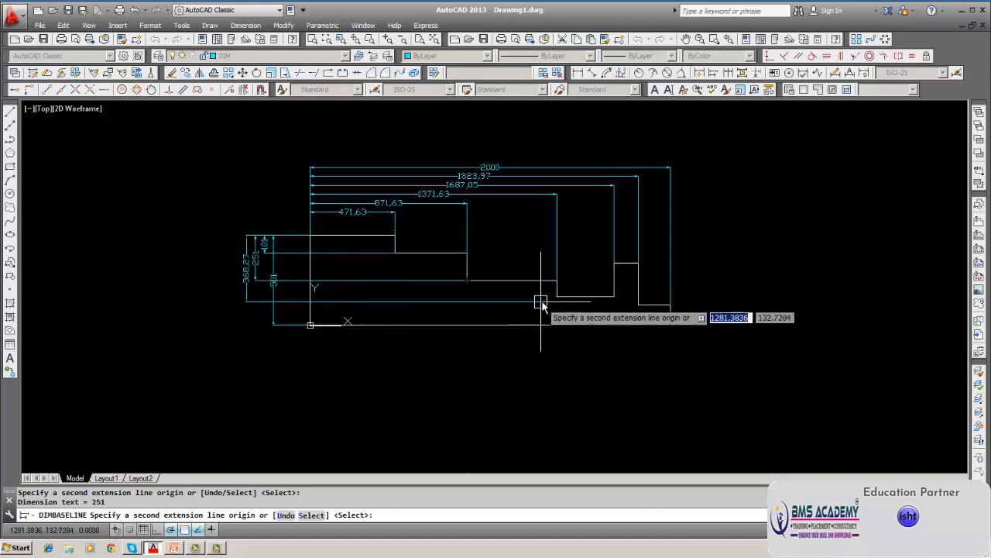
click(552, 296)
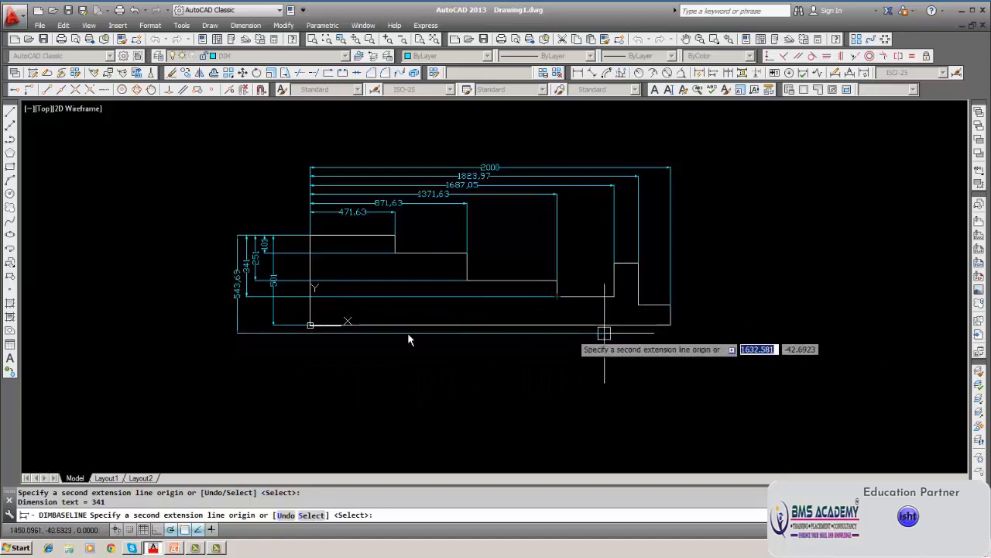
click(240, 328)
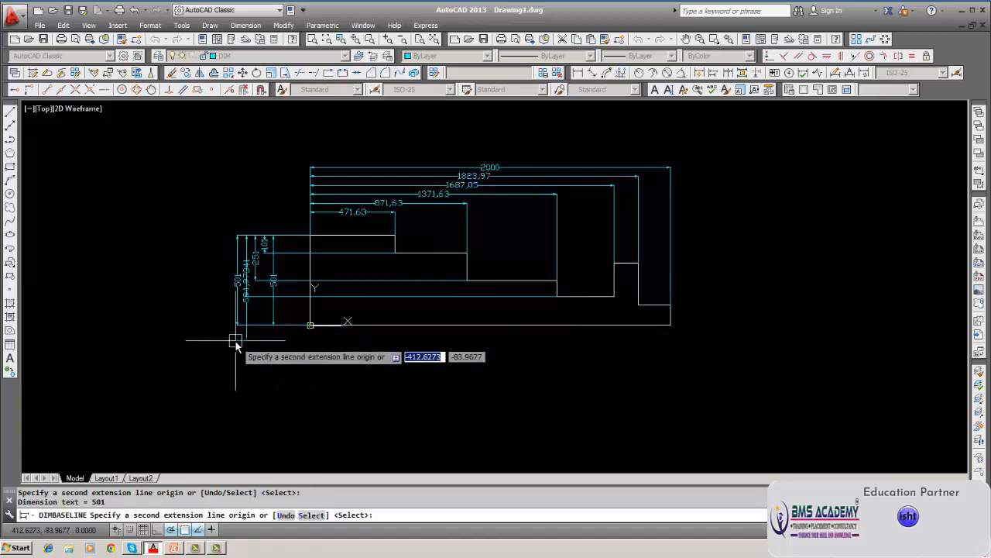
click(635, 309)
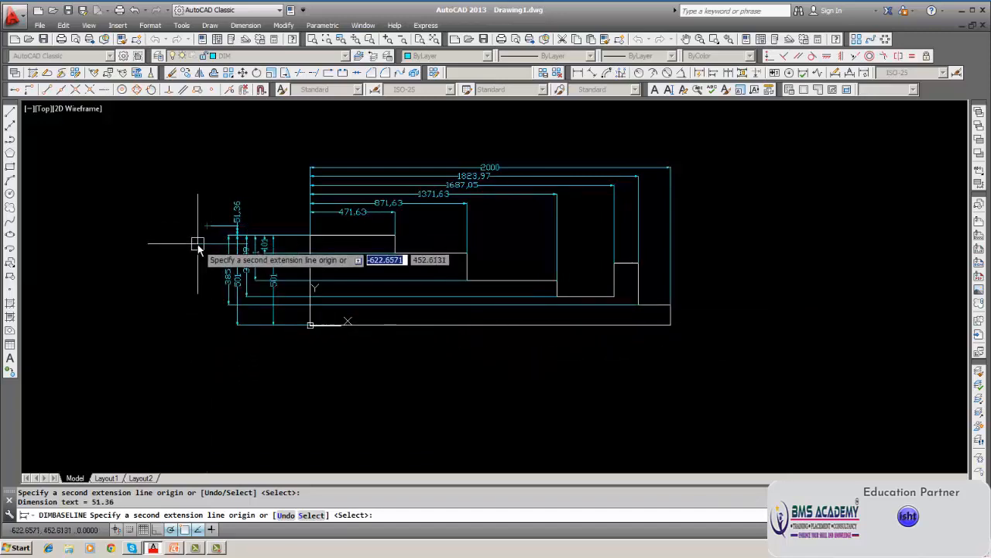
key(Return)
Erase the stray vertical baseline dimension that extends above the profile's upper-left corner
scroll(244, 276, up, 2)
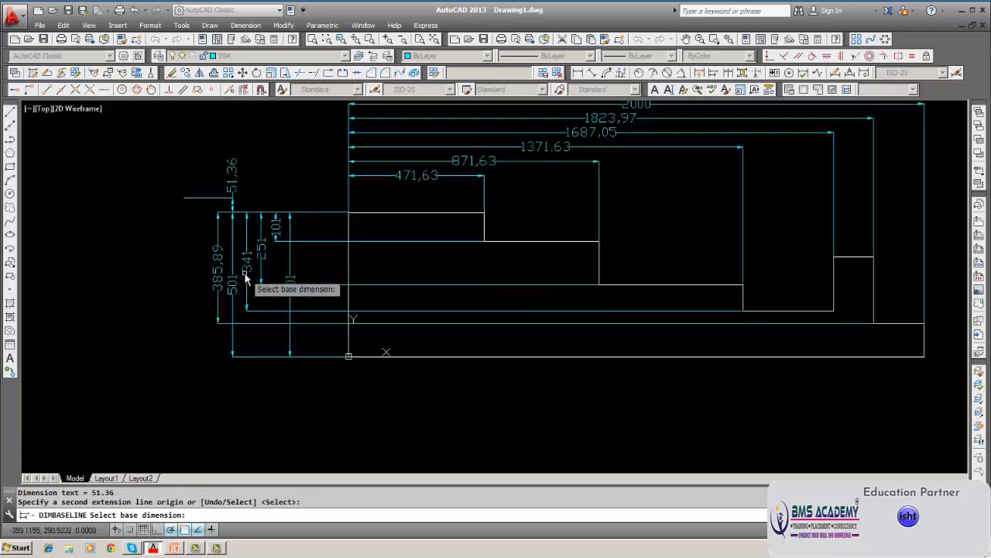
click(173, 74)
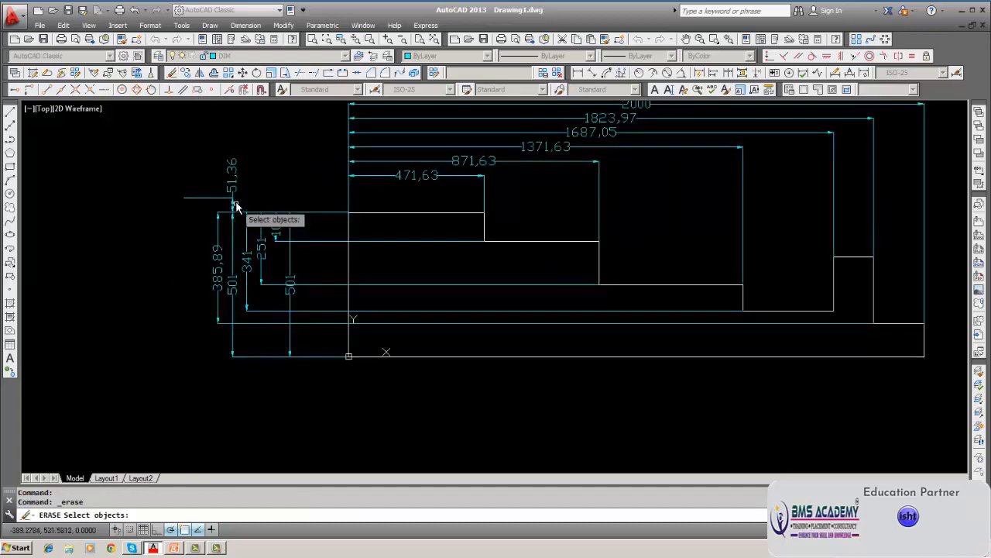
click(171, 170)
click(161, 170)
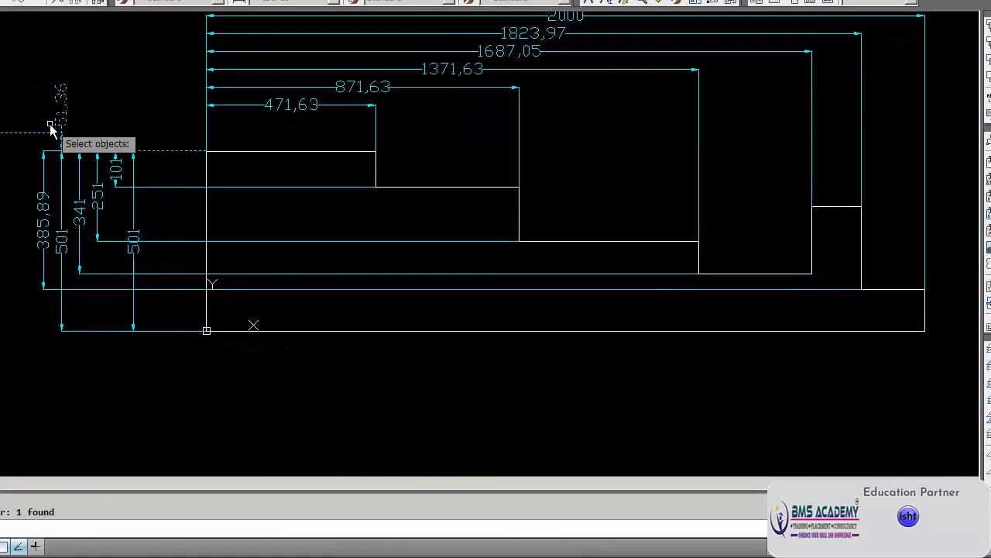
key(Return)
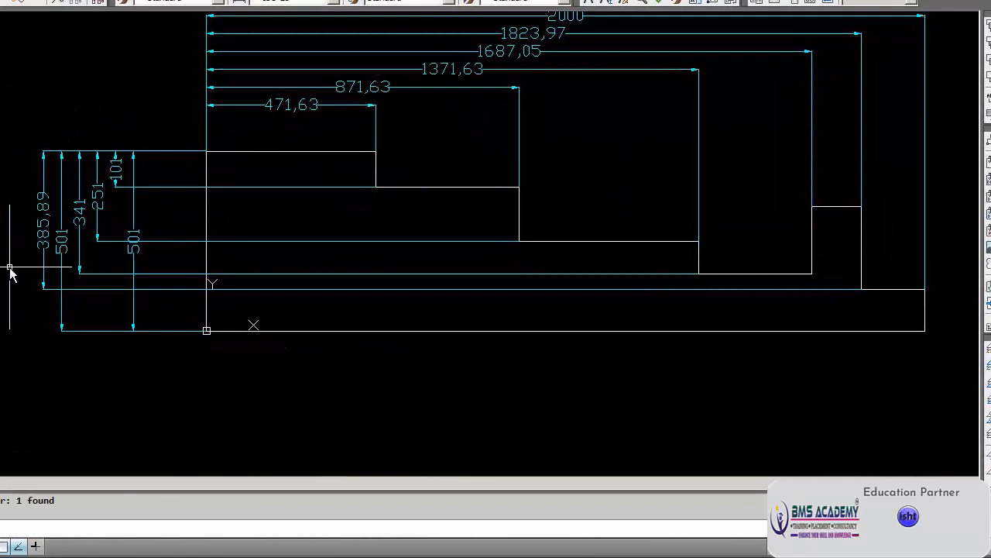
Examine the horizontal and vertical baseline dimensions, including their text, arrowheads and line spacing, around the profile
scroll(10, 271, down, 3)
middle_drag(10, 288, 27, 309)
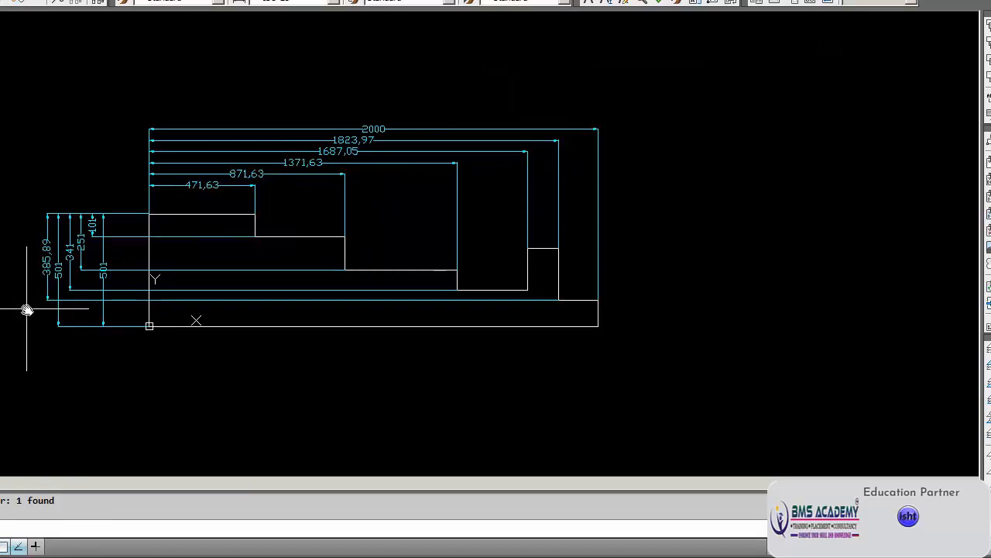
scroll(171, 198, up, 4)
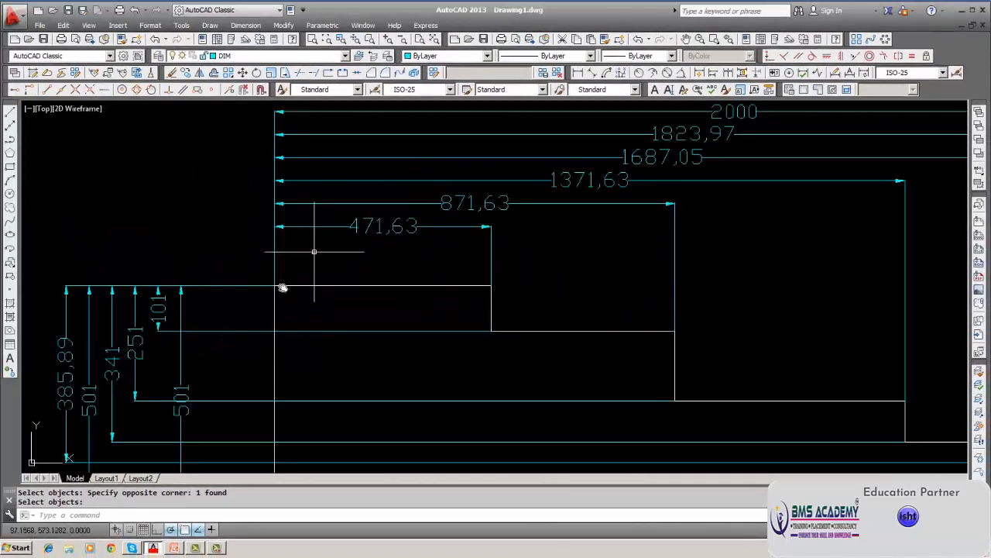
middle_drag(274, 299, 301, 231)
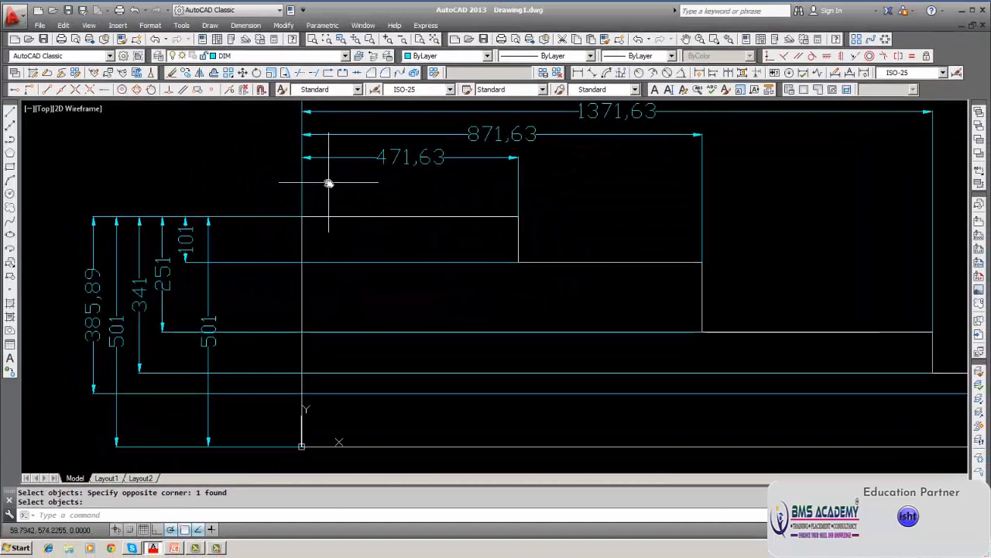
middle_drag(329, 183, 245, 299)
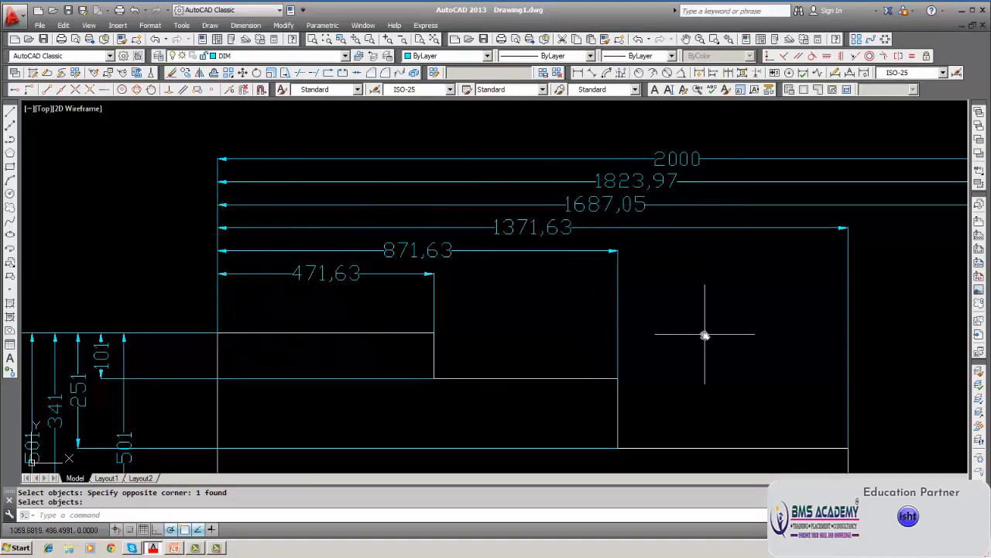
scroll(704, 335, down, 2)
scroll(547, 321, up, 1)
scroll(511, 367, up, 1)
scroll(526, 360, up, 4)
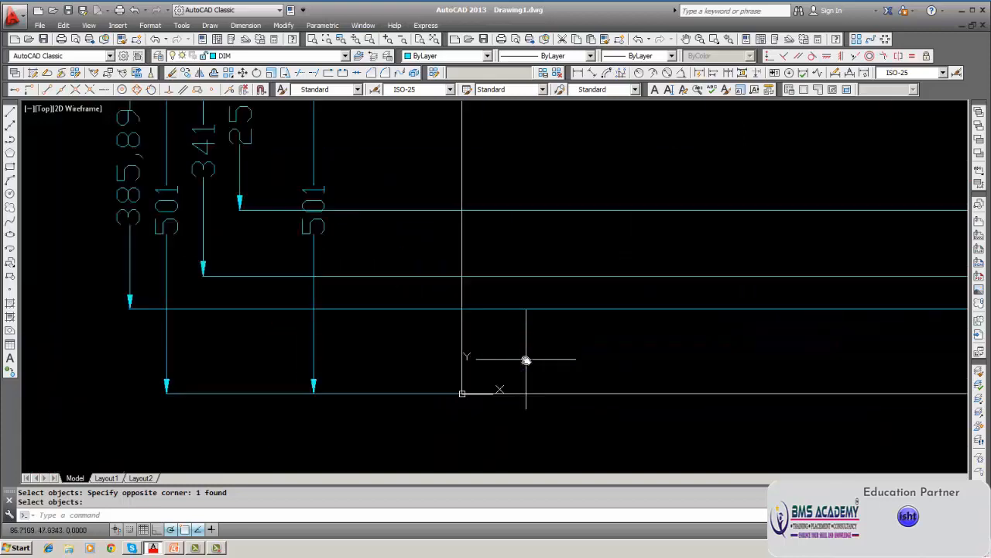
scroll(512, 372, down, 4)
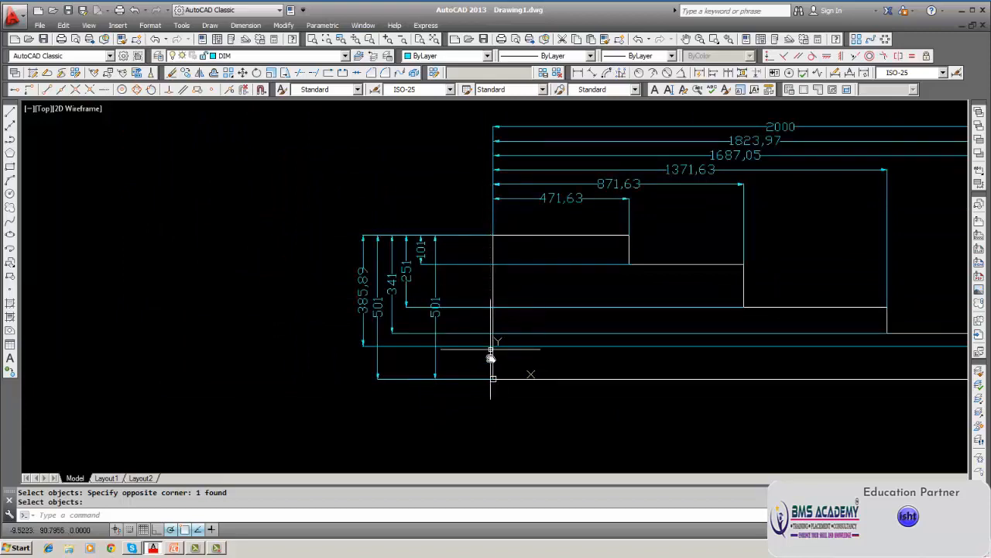
middle_drag(540, 402, 411, 410)
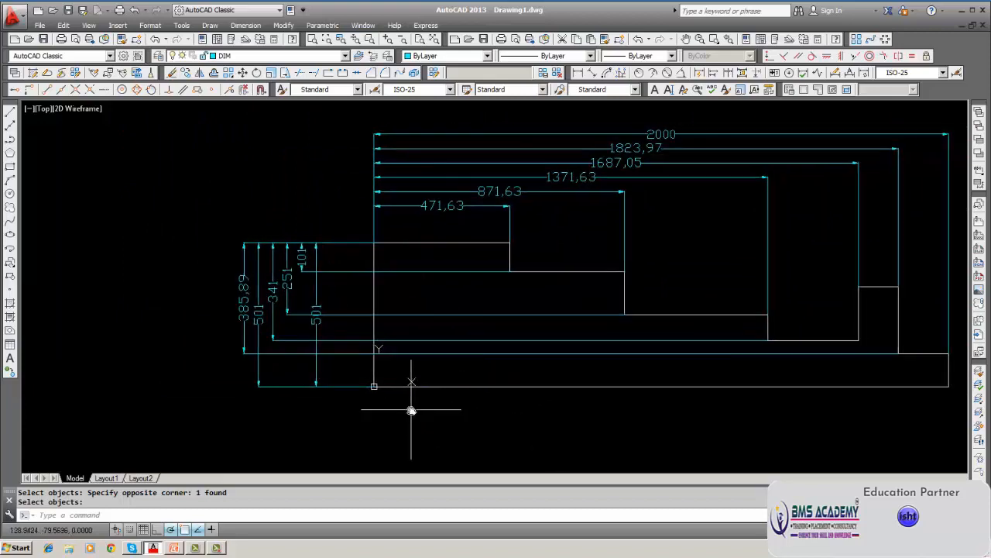
scroll(414, 413, down, 2)
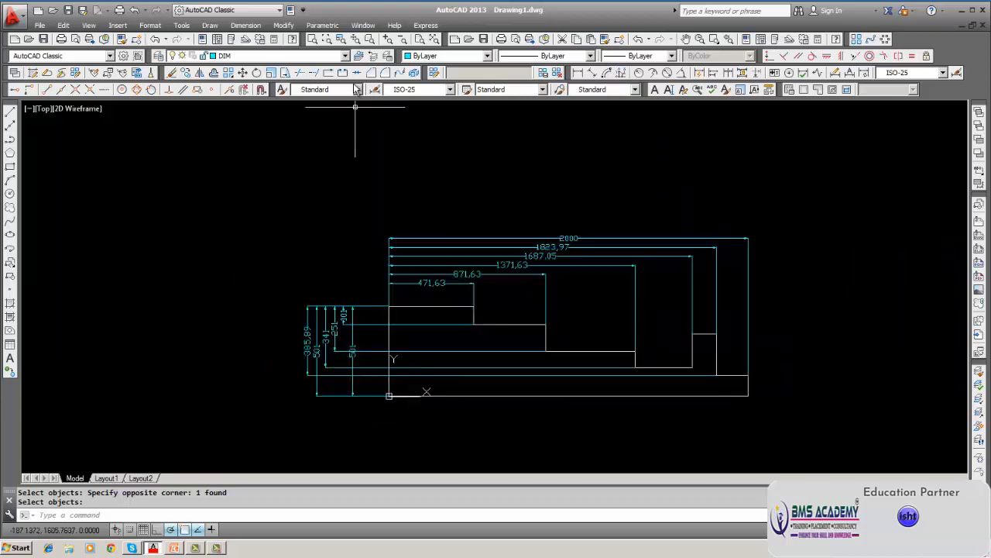
Lock layer 0, keeping DIM as the current layer
click(346, 57)
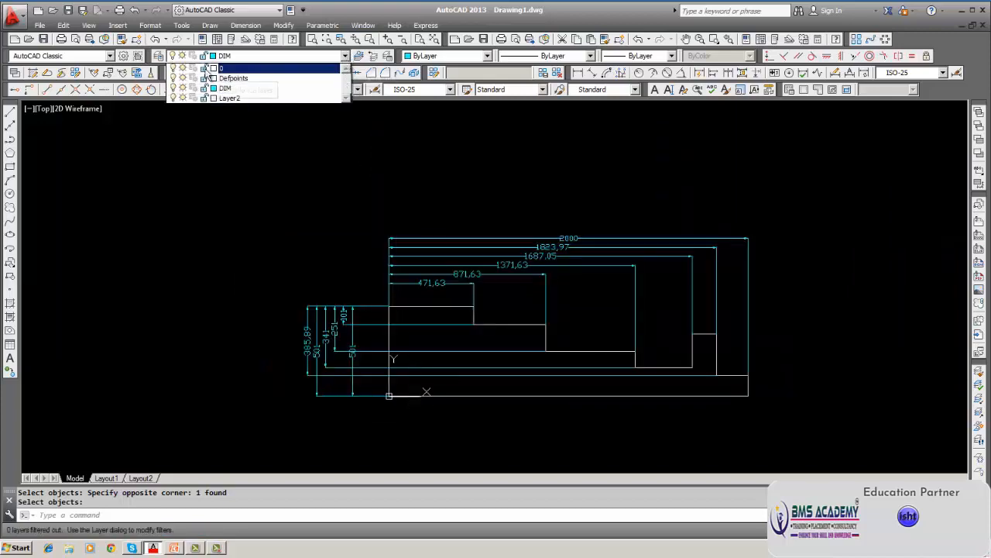
click(206, 69)
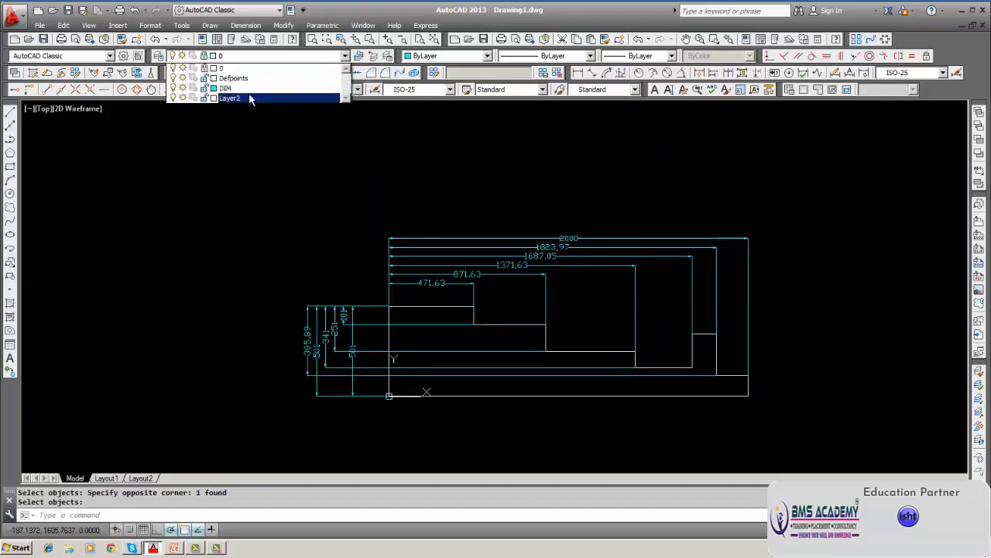
click(245, 192)
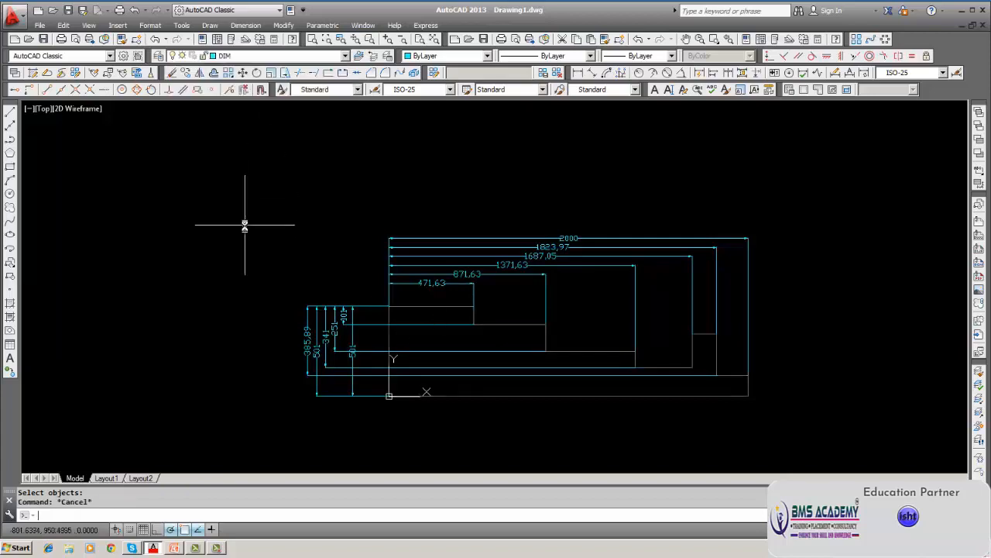
Erase all horizontal and vertical dimensions around the profile with one window selection enclosing the whole drawing
click(172, 73)
text(w)
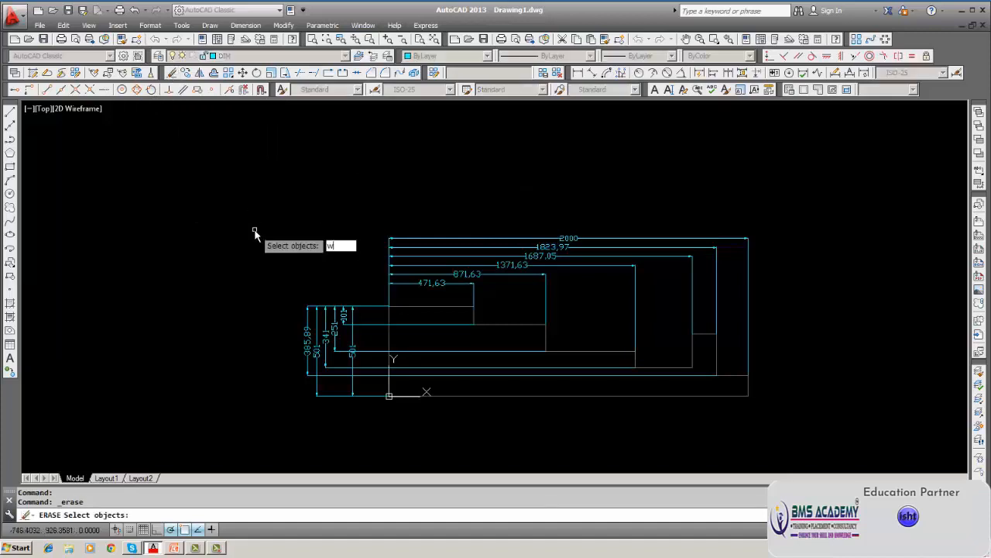
key(Return)
click(254, 206)
click(785, 447)
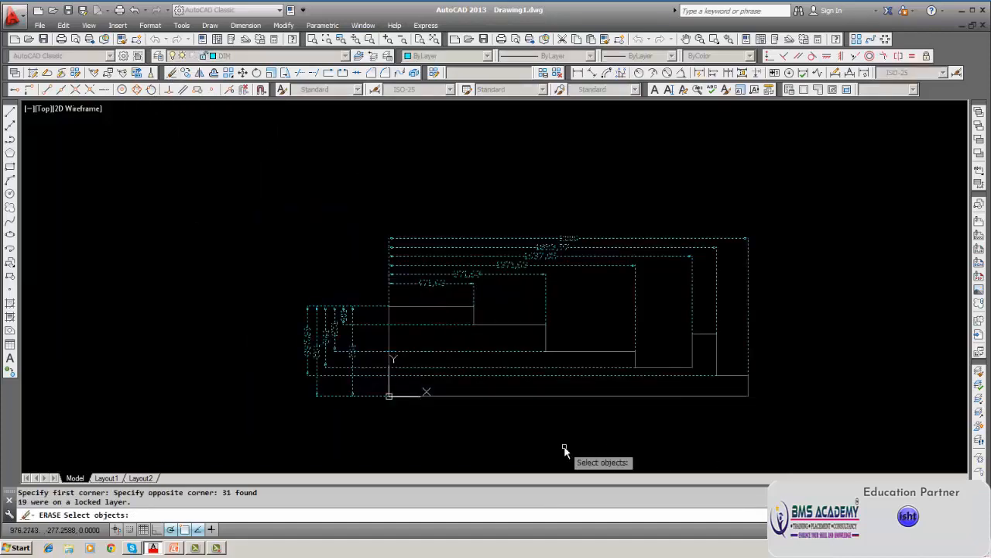
key(Return)
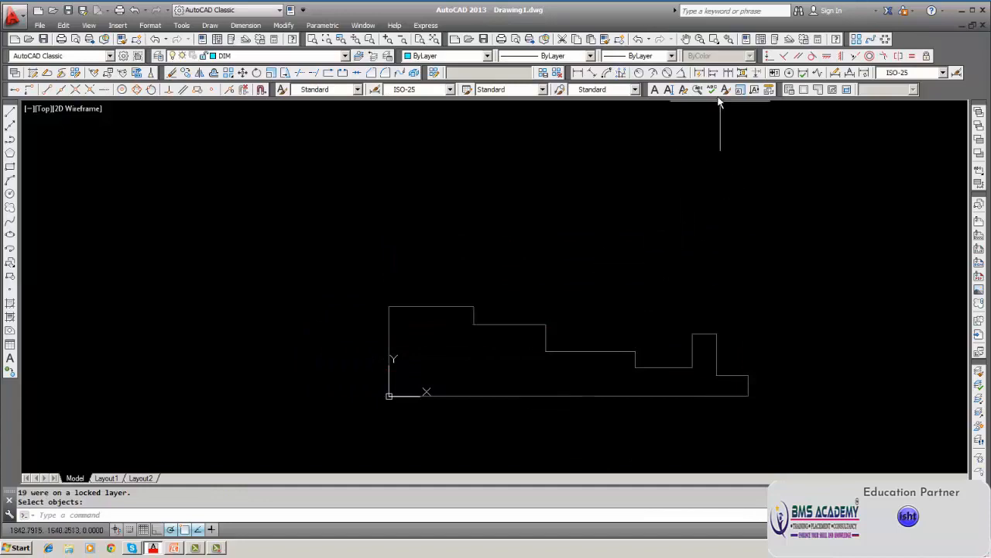
Add a vertical linear dimension for the profile's full-height left edge, measured from the lower-left corner up and placed to its left
click(699, 73)
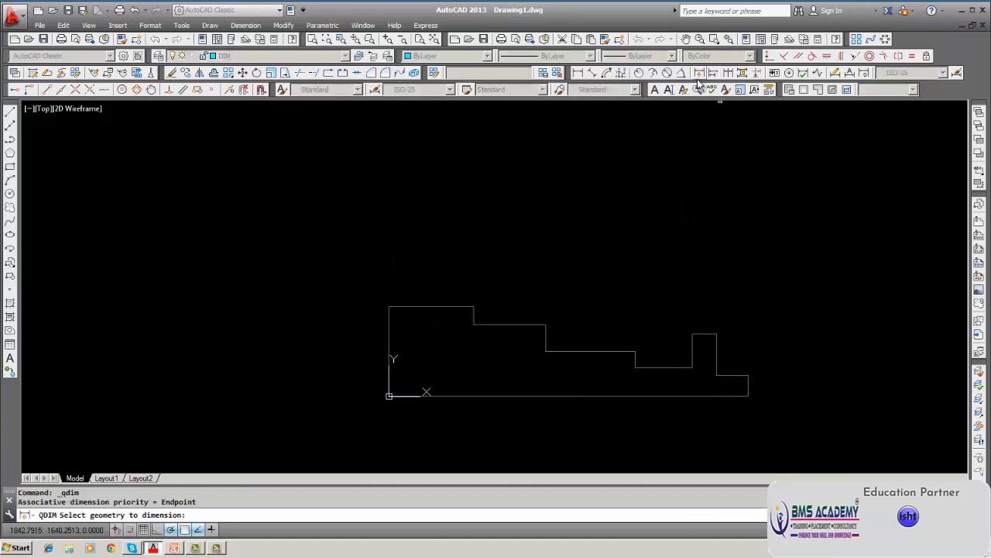
click(577, 73)
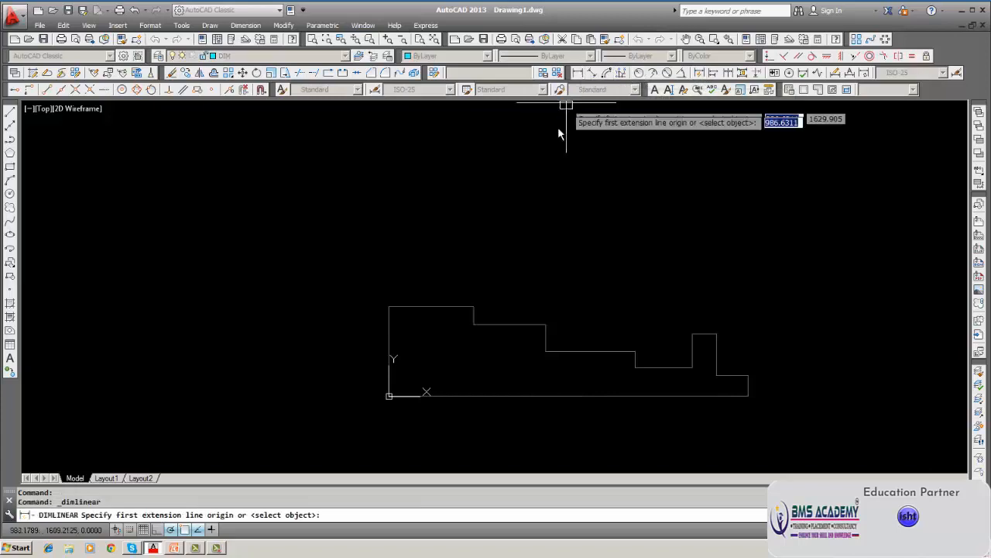
click(388, 395)
click(388, 307)
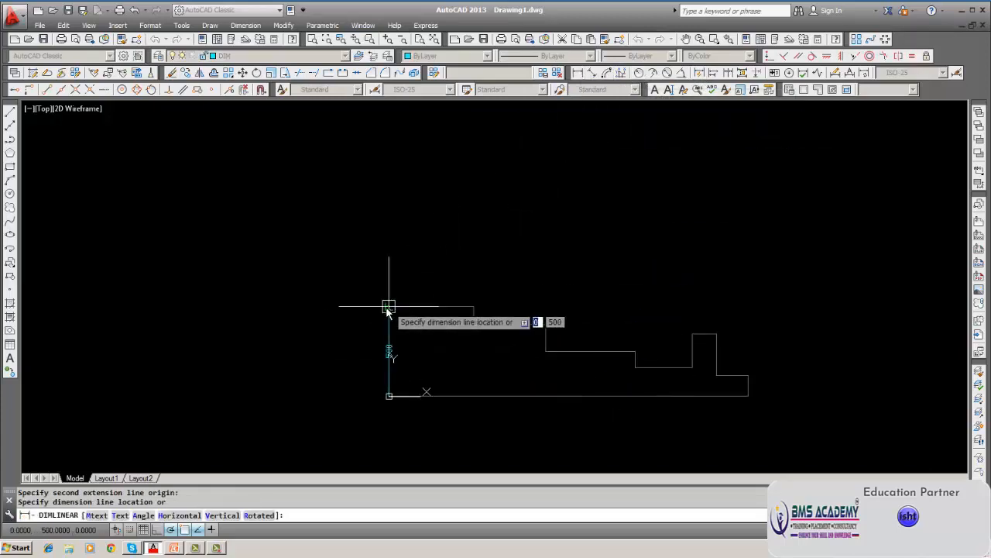
click(346, 324)
middle_drag(372, 403, 375, 336)
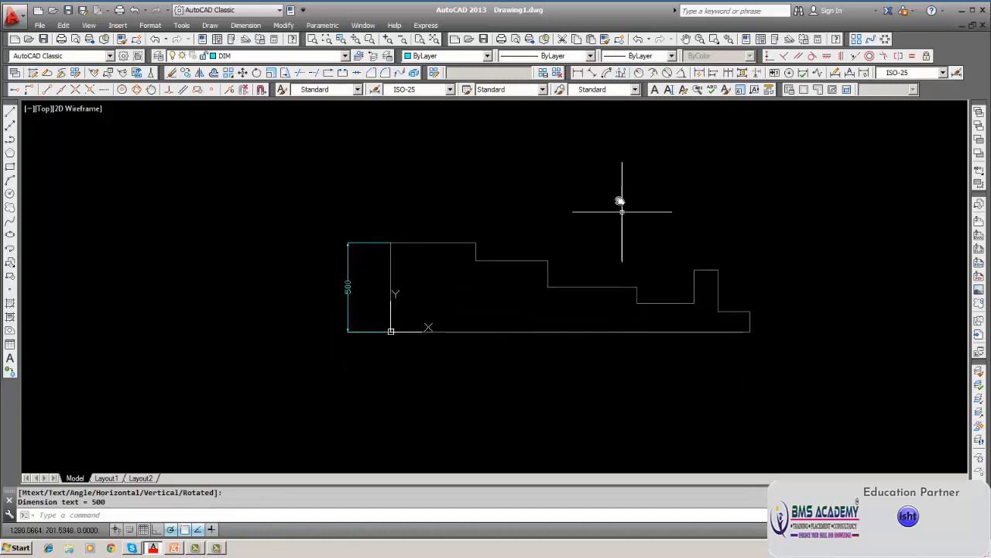
Add vertical baseline dimensions from the profile's base up to the successive step corners, ending at the top of the rightmost low step
click(711, 75)
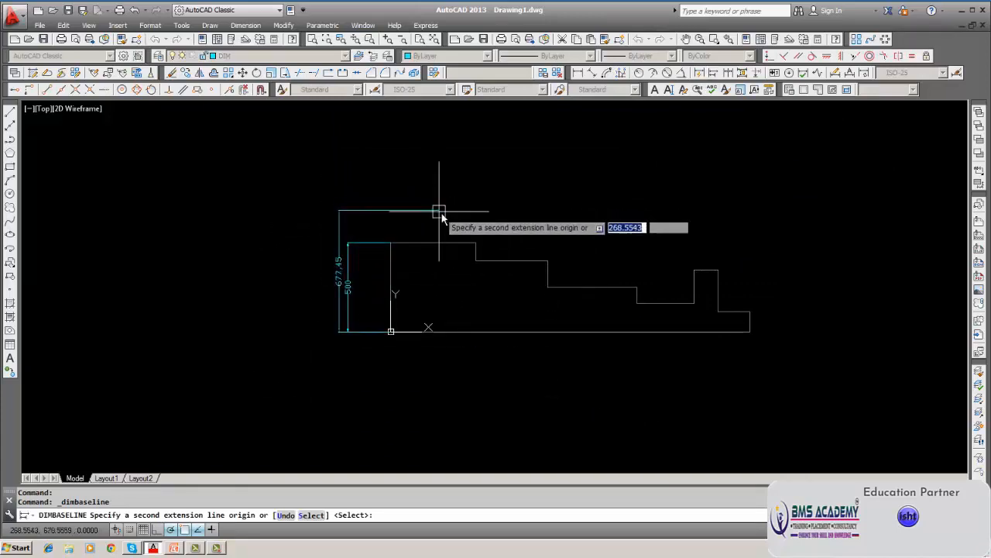
click(476, 262)
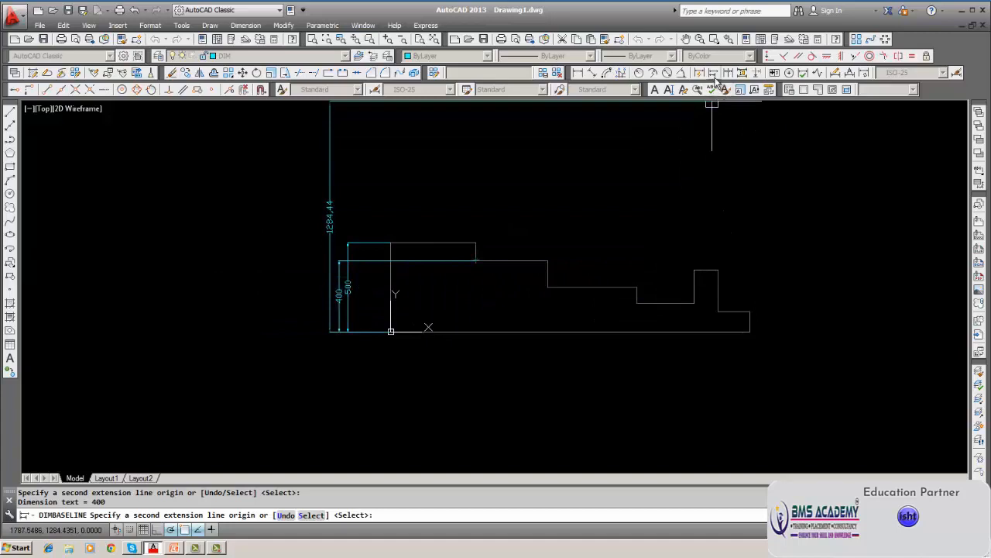
click(547, 262)
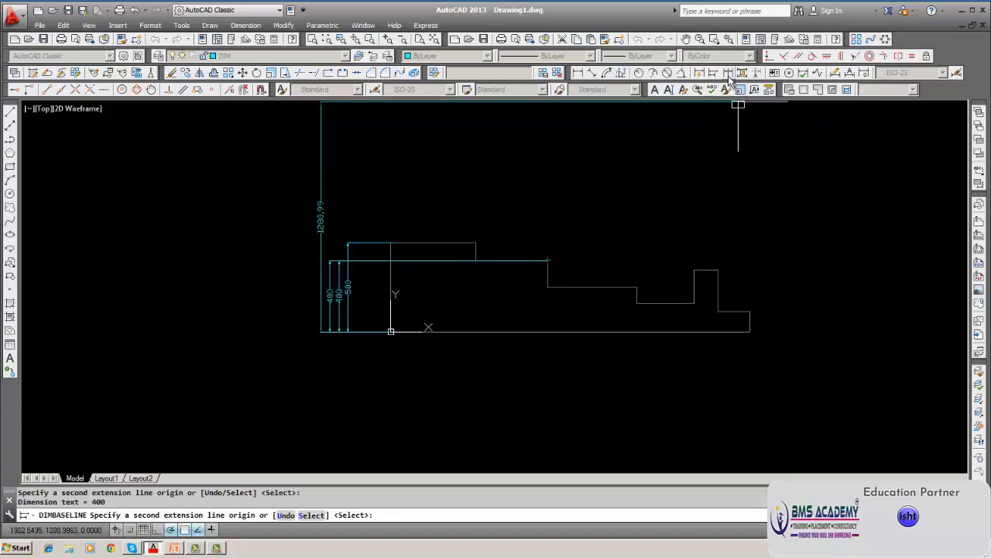
click(637, 288)
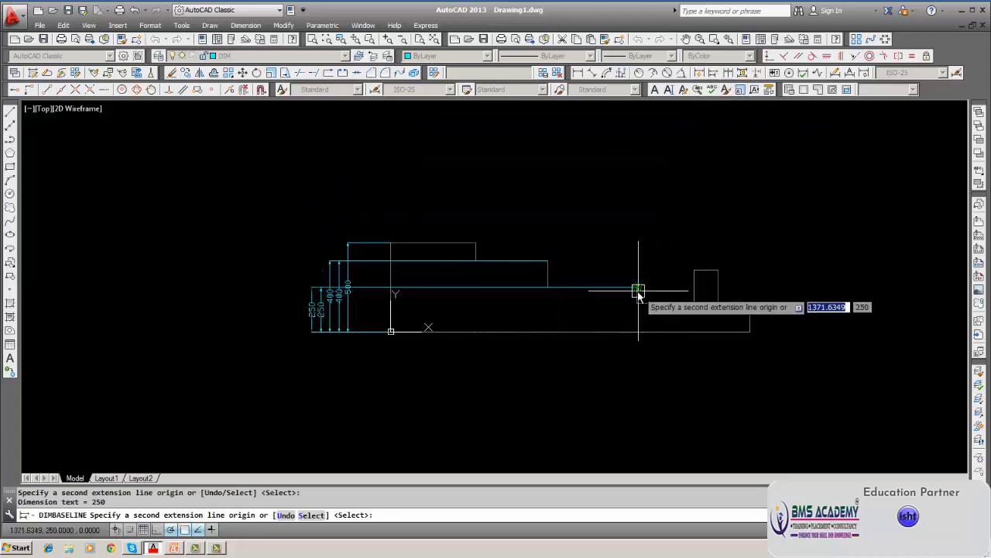
click(694, 270)
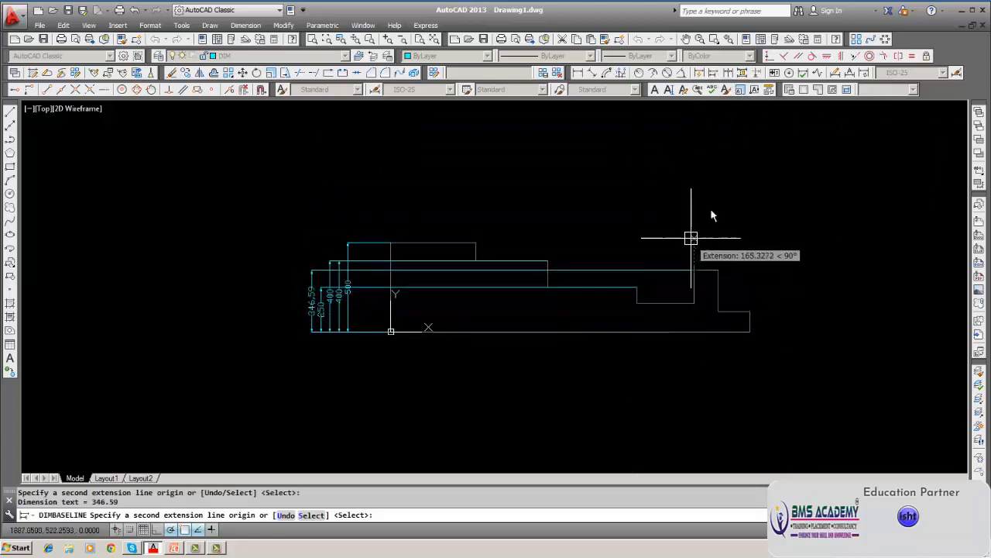
click(718, 312)
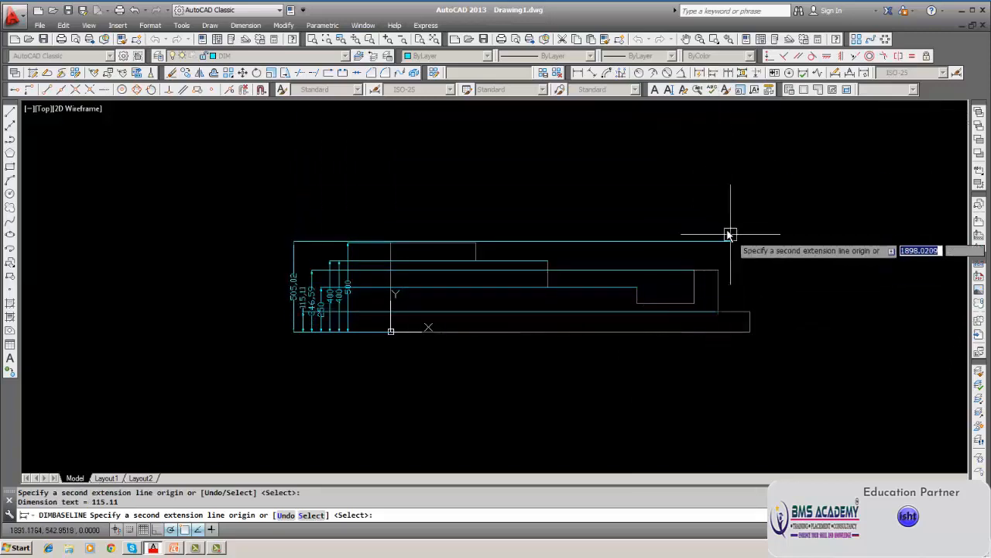
click(712, 73)
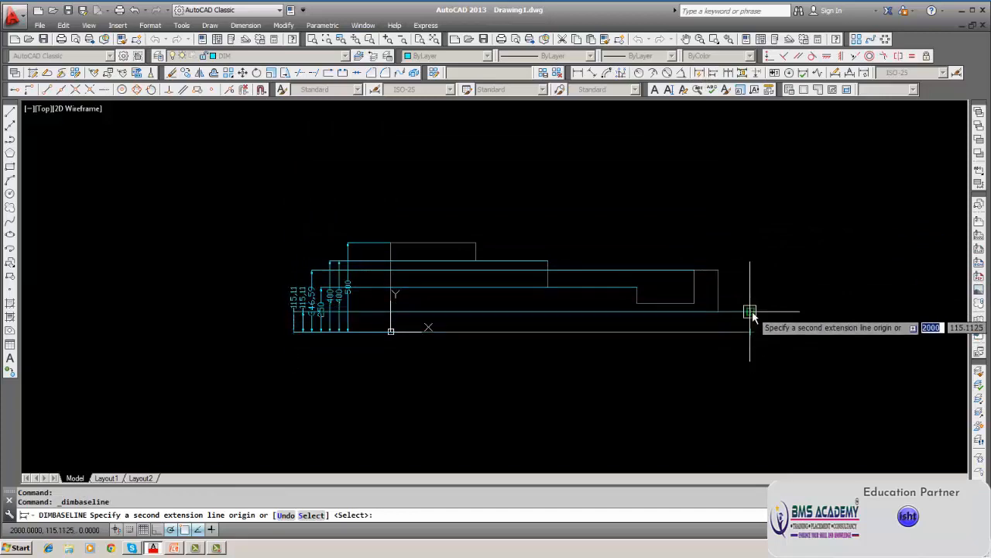
click(750, 312)
key(Return)
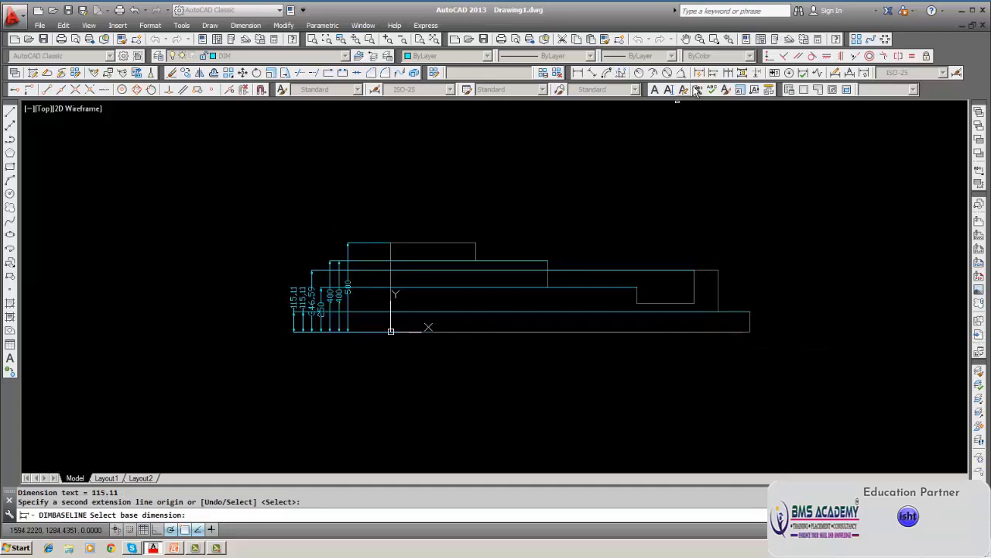
Add a vertical baseline dimension from the base to the outer corner of the profile's highest step
click(714, 73)
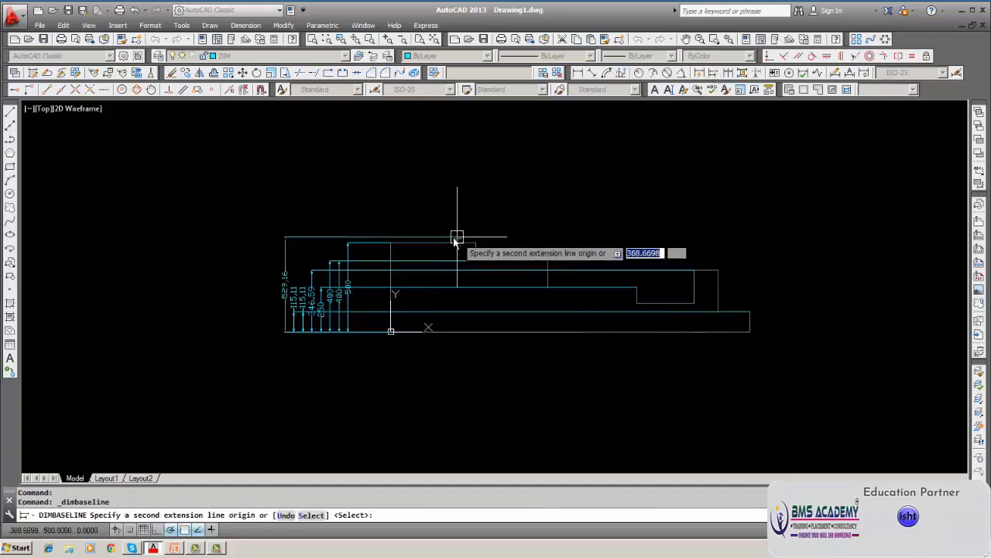
key(Escape)
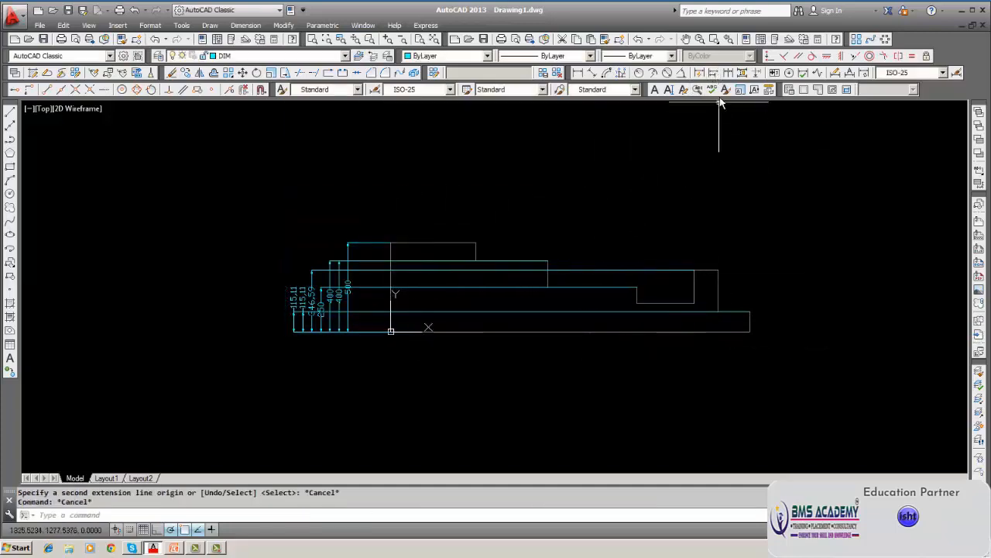
click(714, 74)
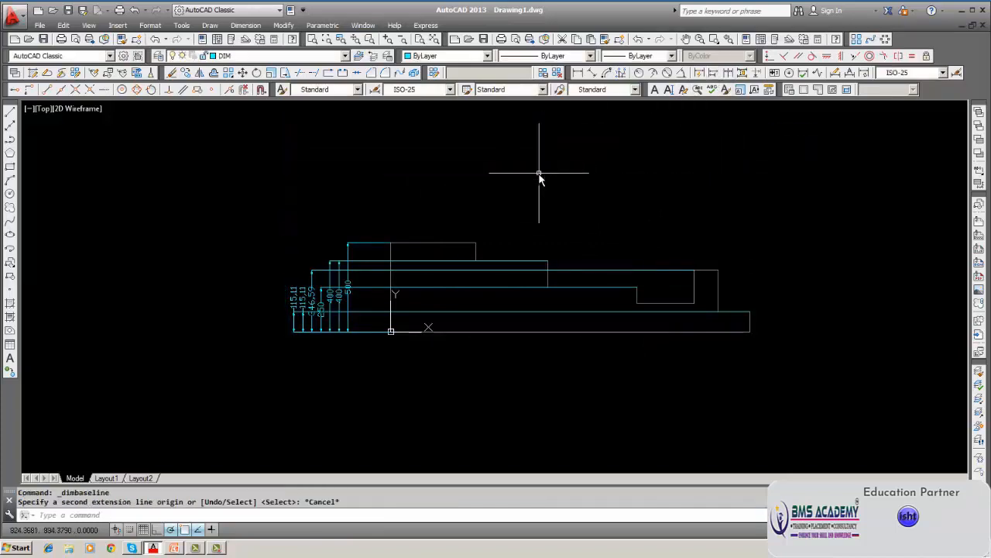
click(713, 74)
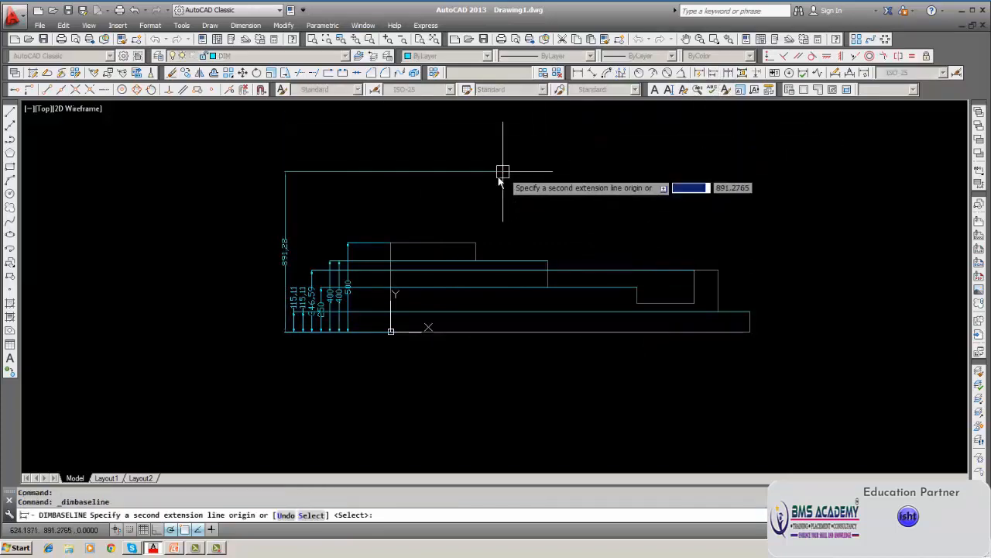
click(476, 244)
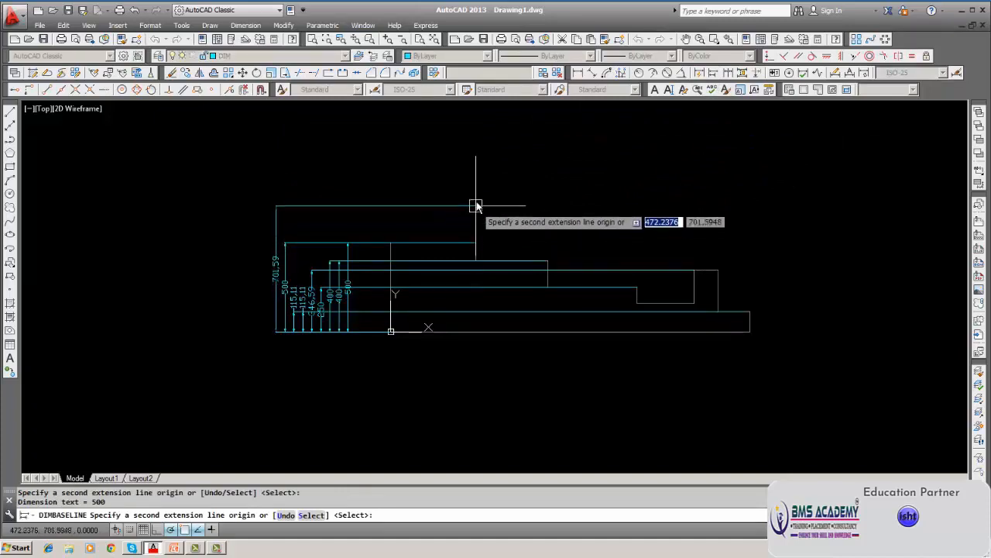
key(Escape)
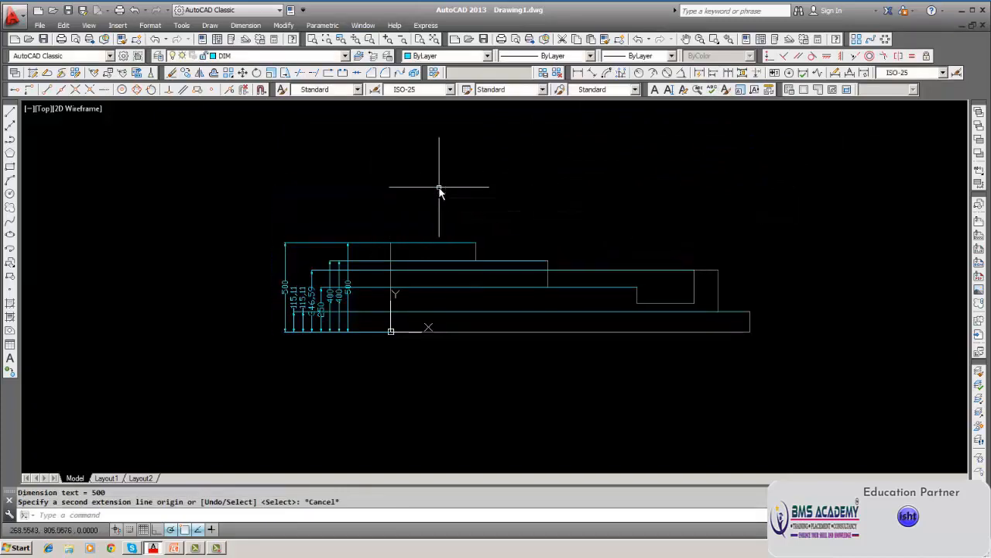
Add another baseline dimension to the lower-right corner of the profile's base
click(713, 74)
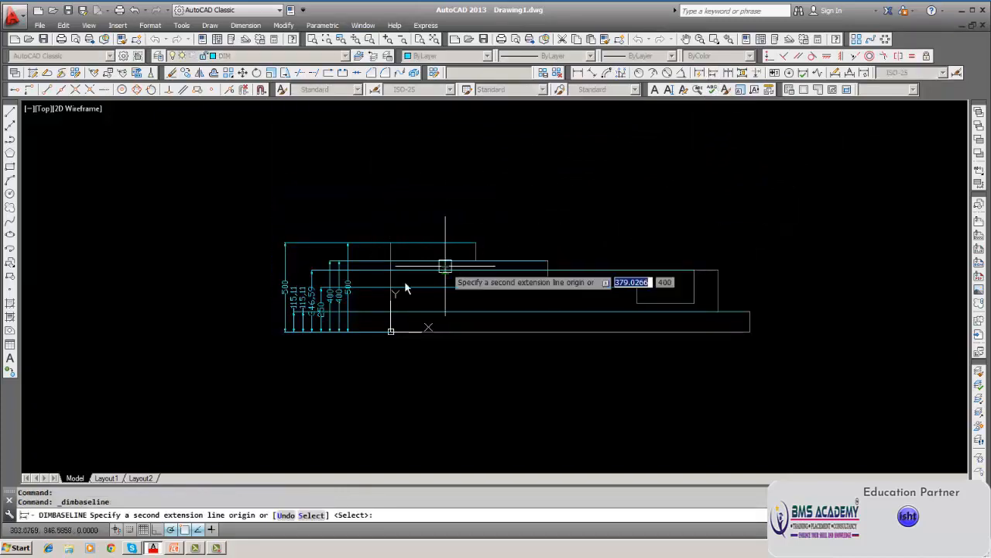
key(Escape)
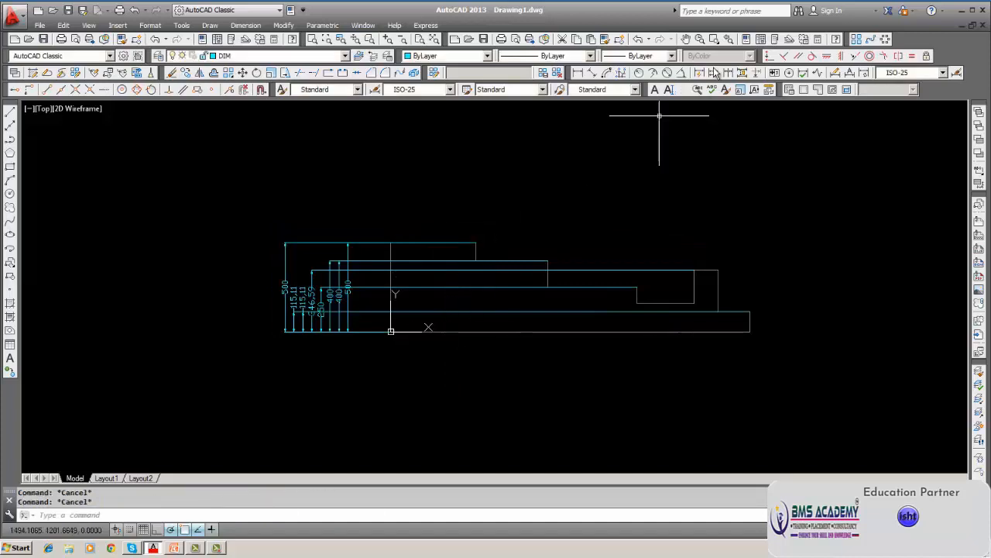
click(714, 74)
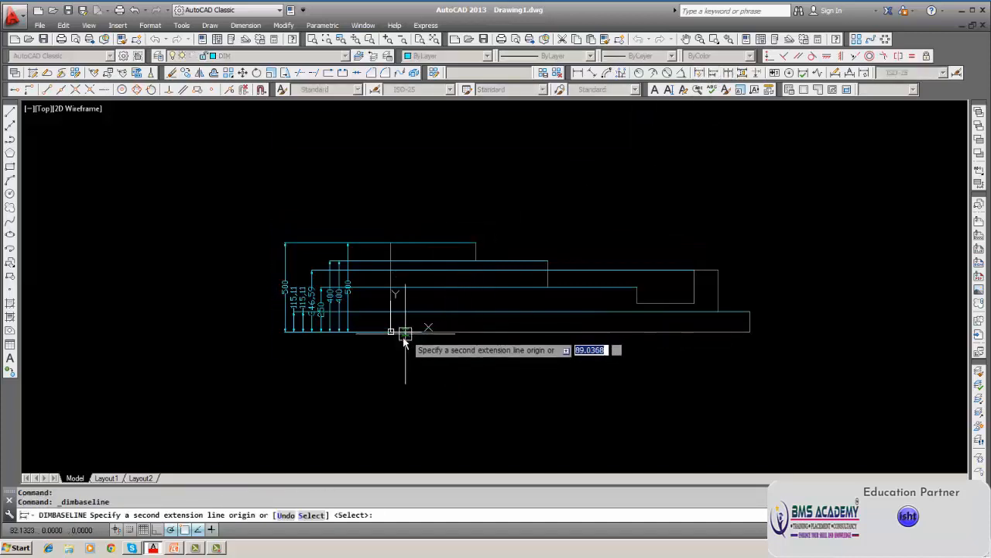
click(748, 331)
key(Escape)
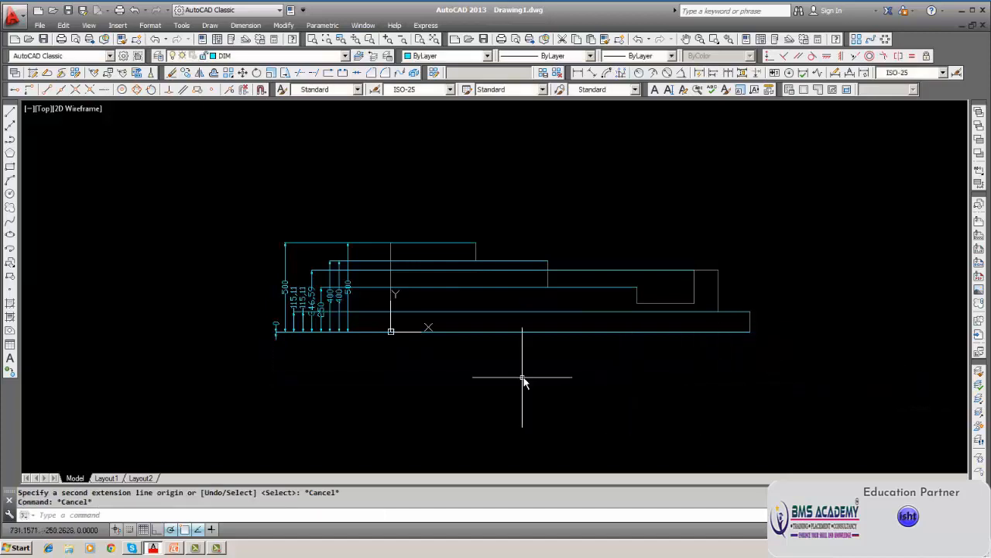
mouse_move(522, 381)
middle_down()
mouse_move(516, 339)
mouse_move(507, 337)
middle_up()
key(Escape)
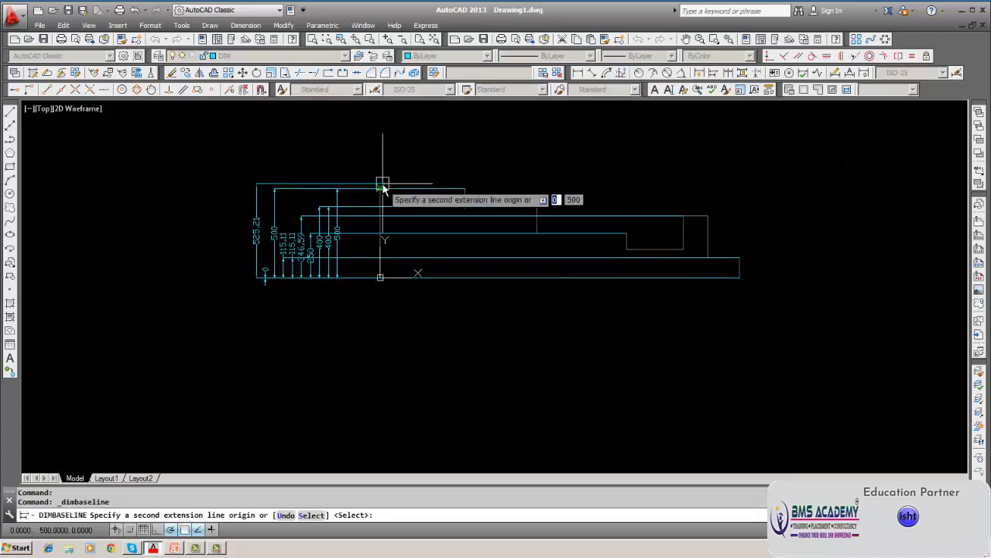
key(Escape)
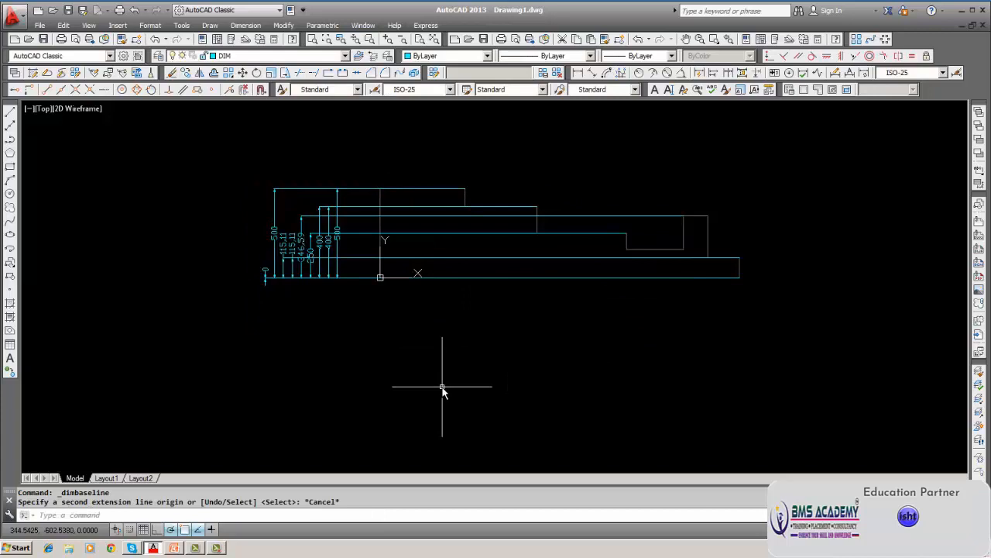
Try to add a horizontal linear dimension along the profile's bottom edge, starting from its lower-left corner
middle_drag(442, 391, 440, 408)
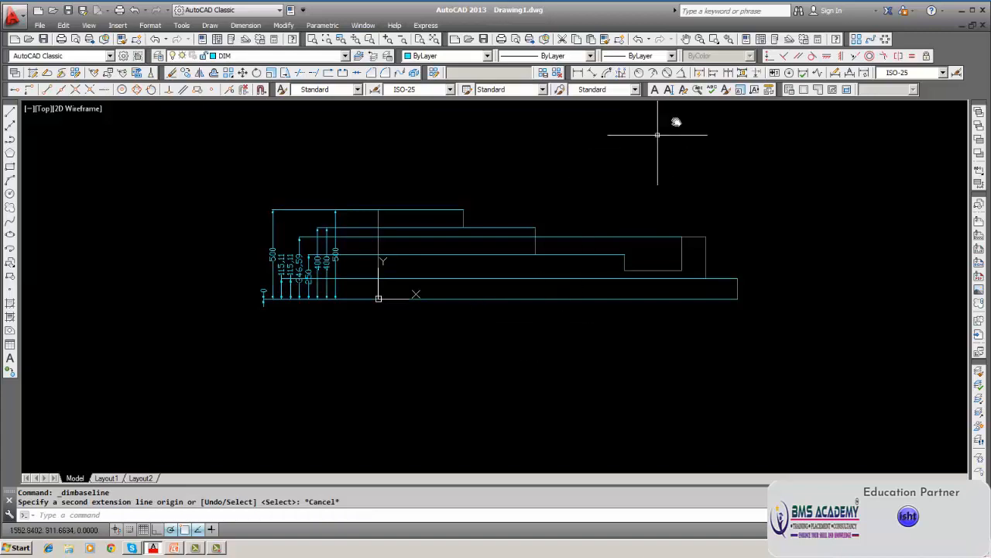
click(578, 72)
click(378, 298)
click(387, 299)
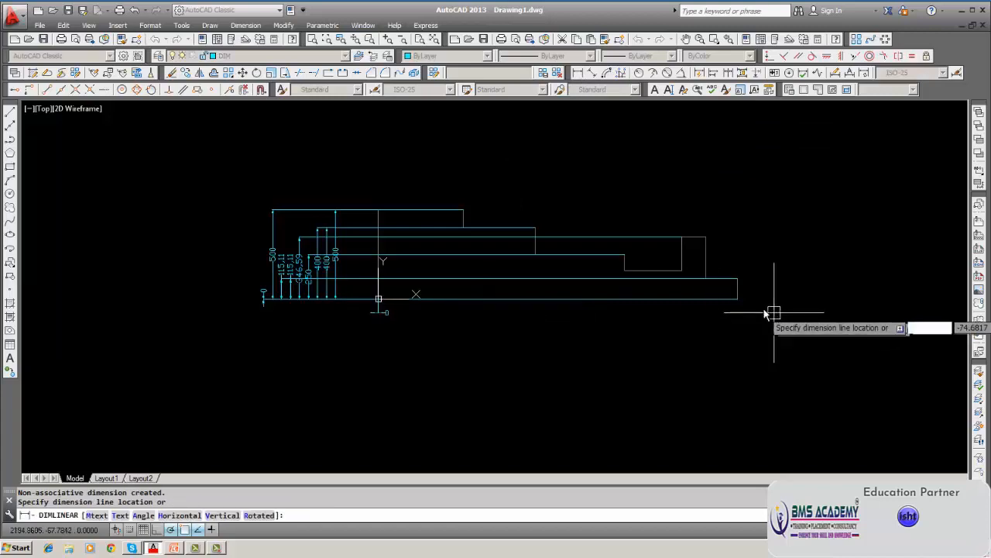
click(741, 304)
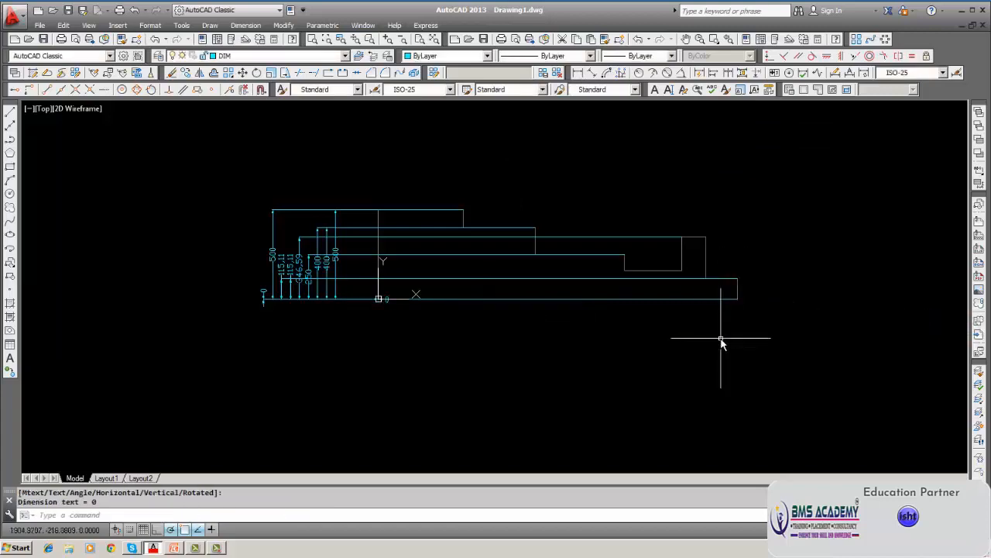
key(Escape)
key(Escape)
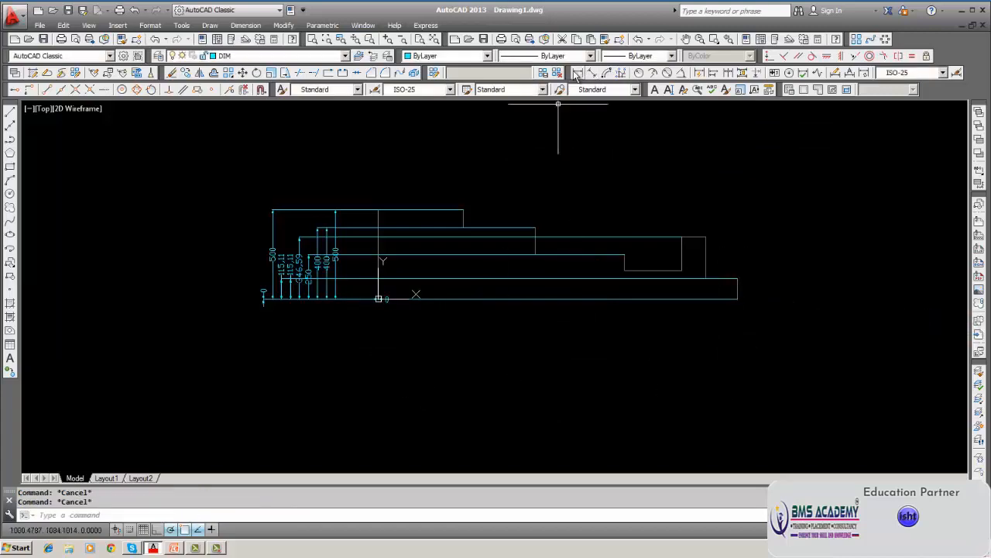
Erase the stray zero dimension at the profile's lower-left corner and add a horizontal linear dimension above the top edge of the highest step
click(174, 73)
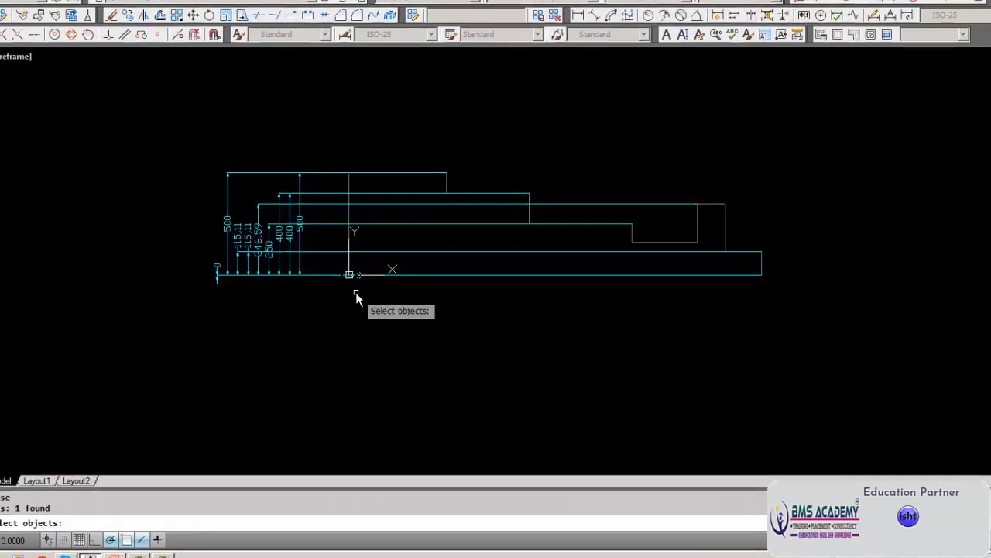
key(Return)
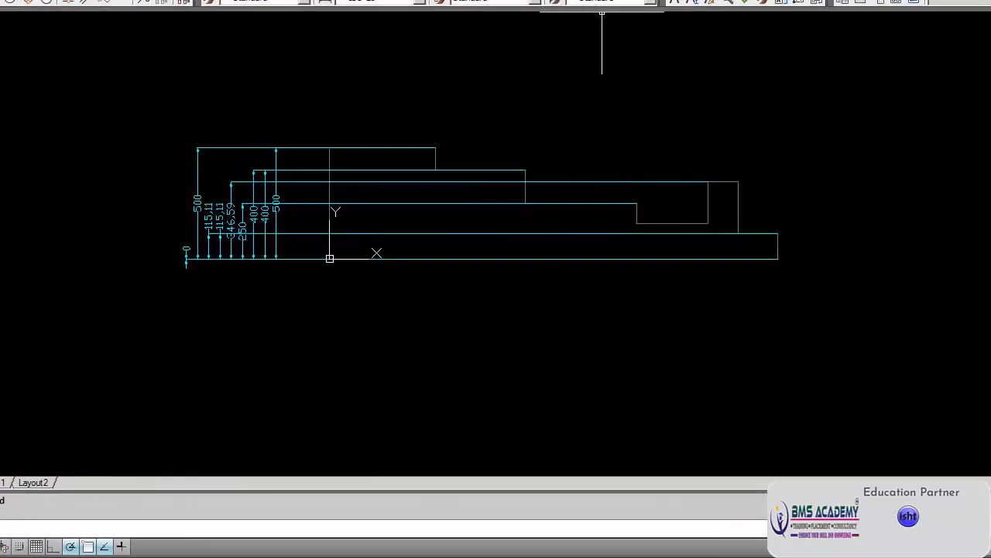
click(330, 147)
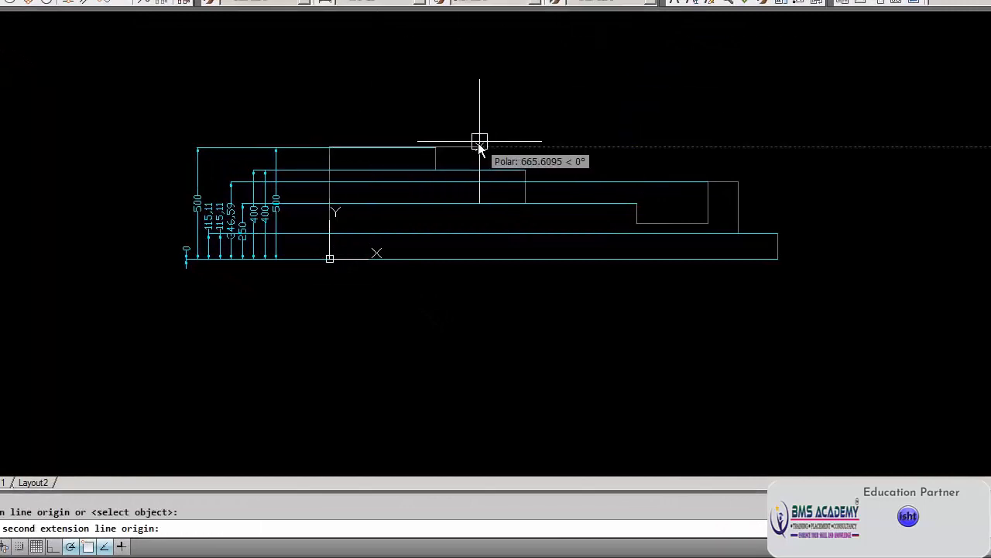
click(437, 148)
click(439, 98)
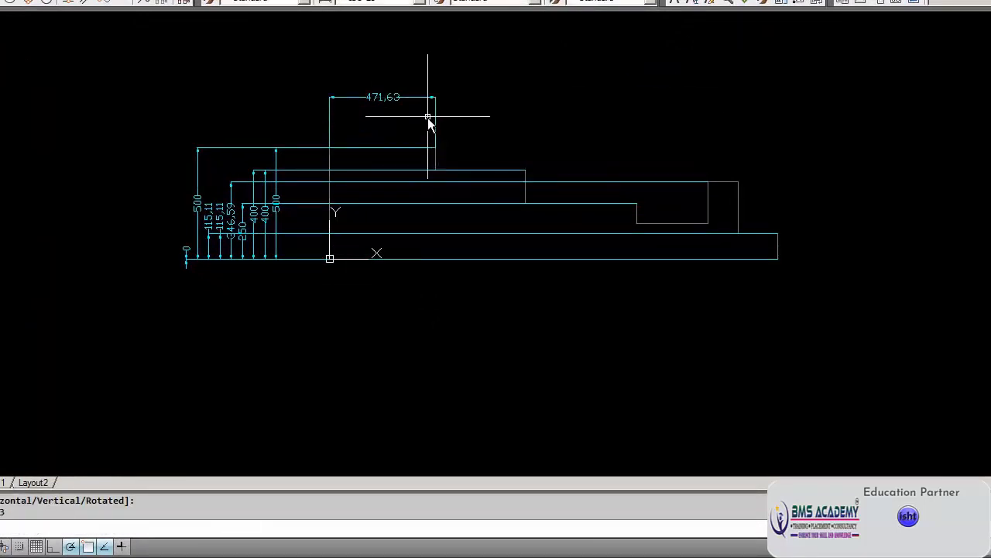
Add horizontal baseline dimensions from the profile's left edge to each successive step corner, ending at the outer corner of the lowest step
click(664, 2)
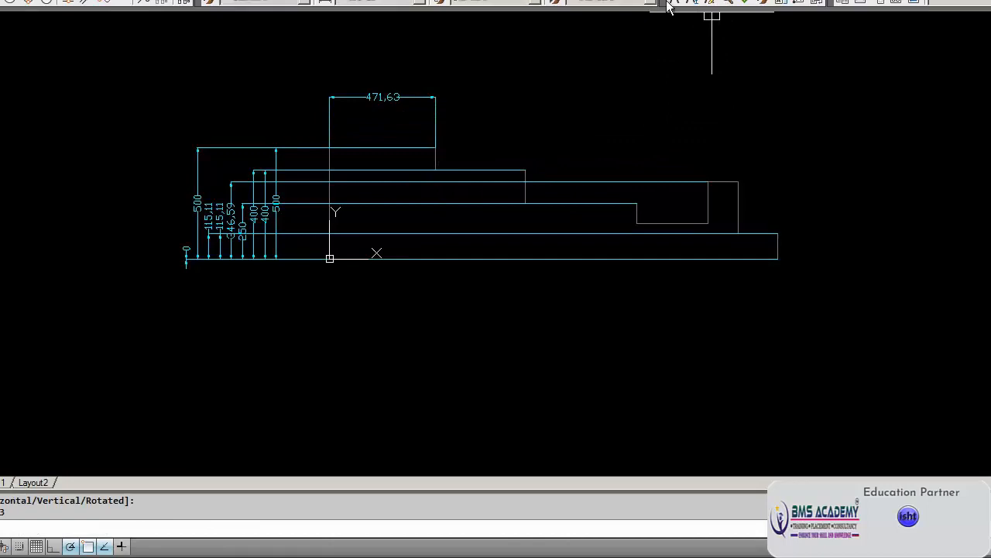
click(524, 169)
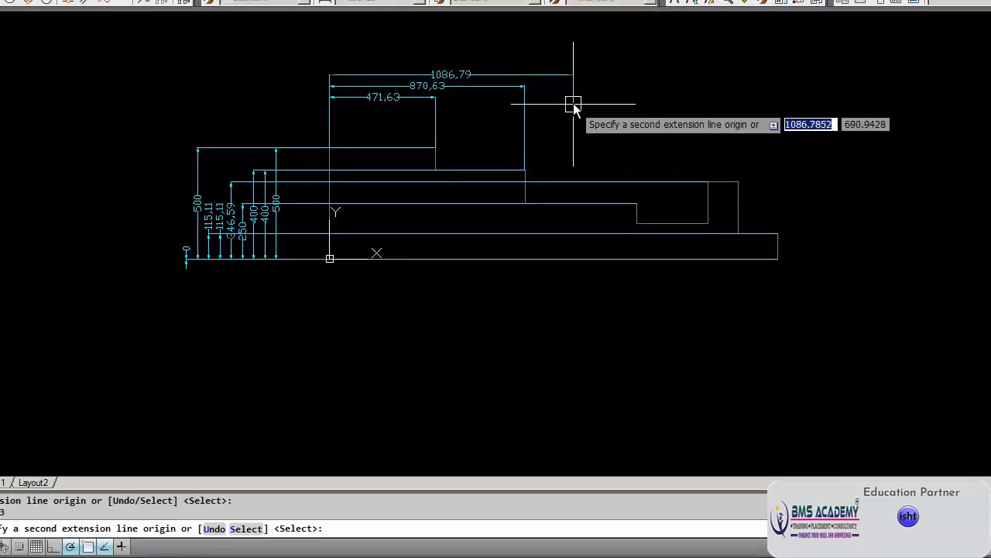
click(636, 203)
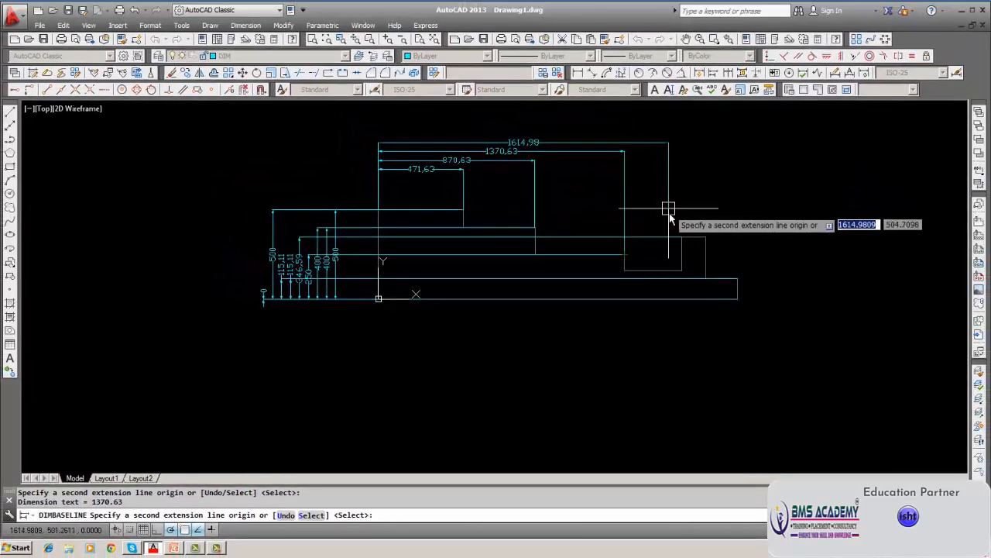
click(686, 223)
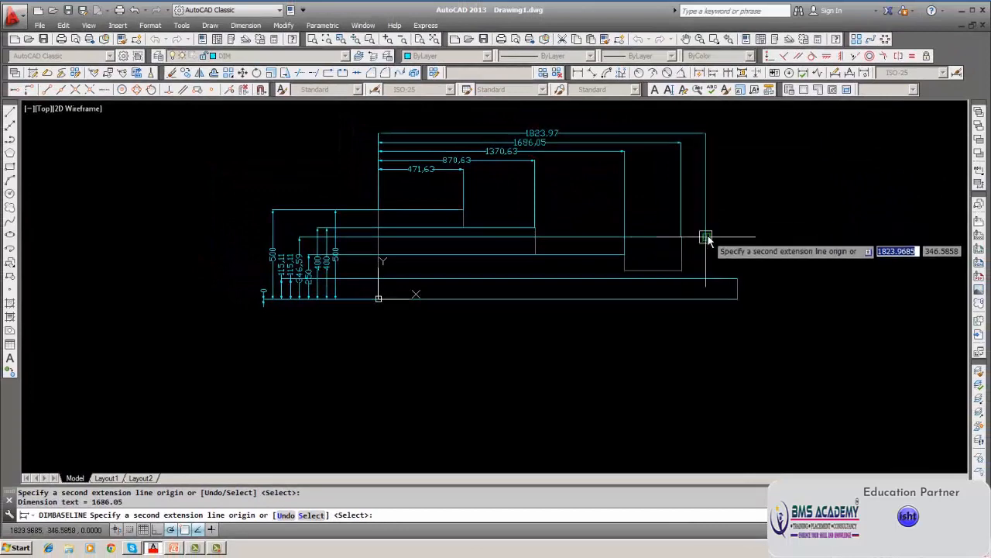
click(706, 236)
click(737, 279)
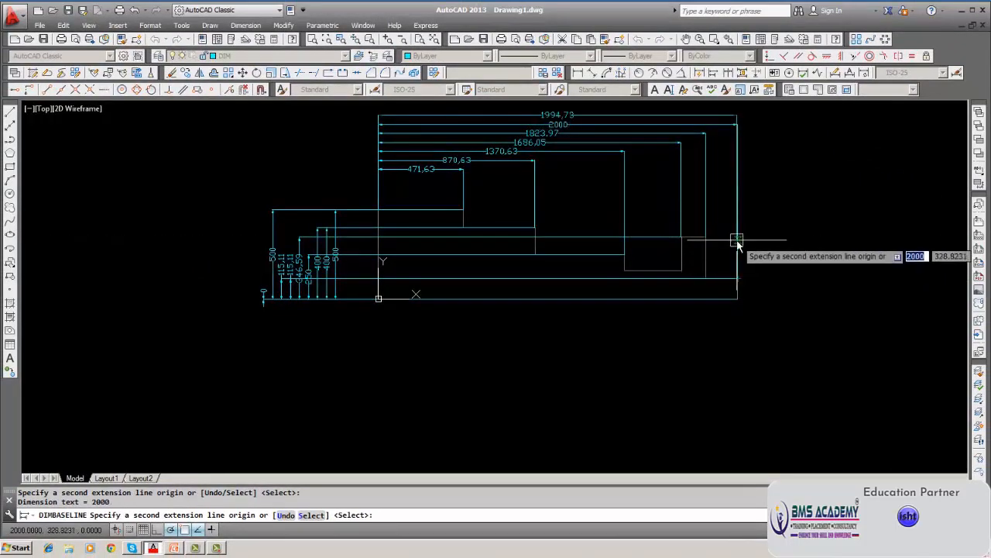
key(Return)
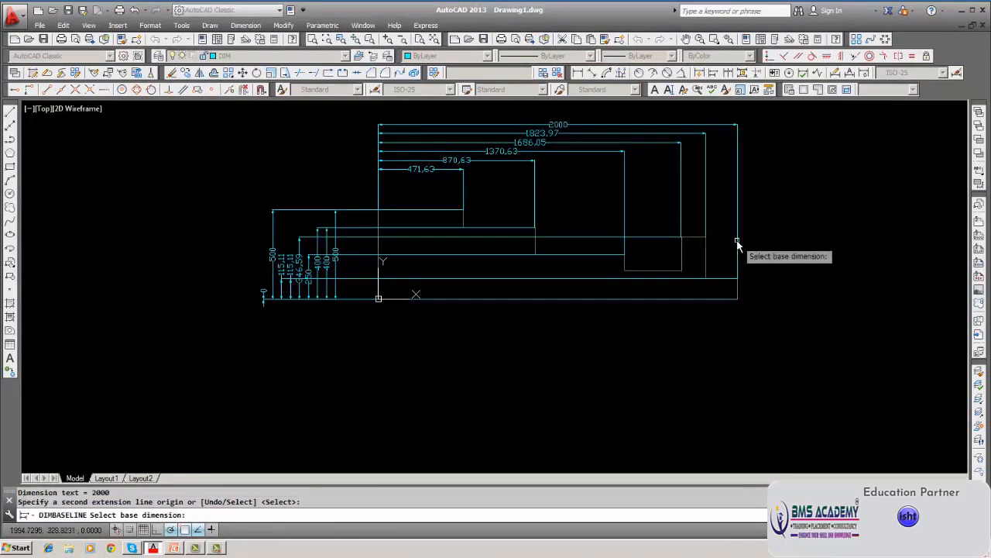
scroll(459, 385, down, 2)
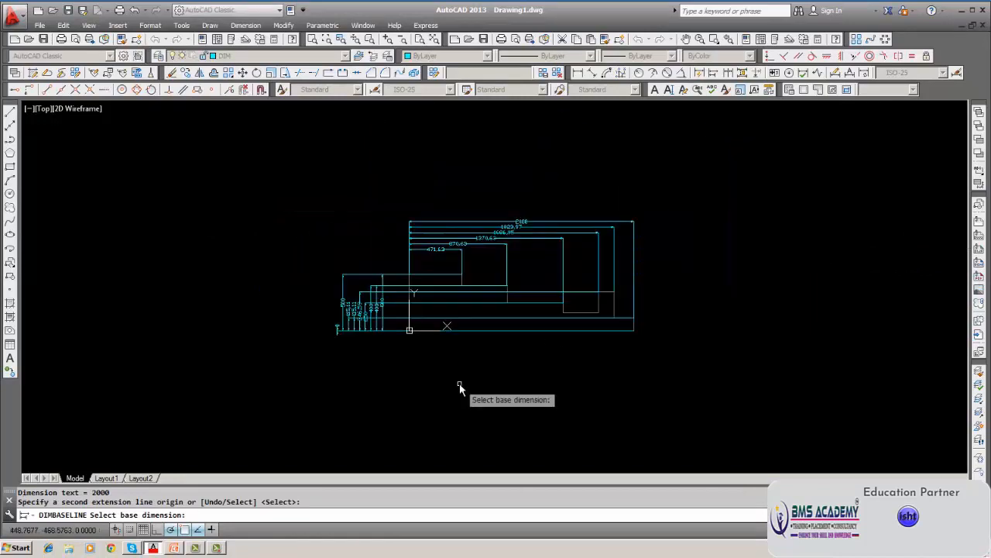
key(Escape)
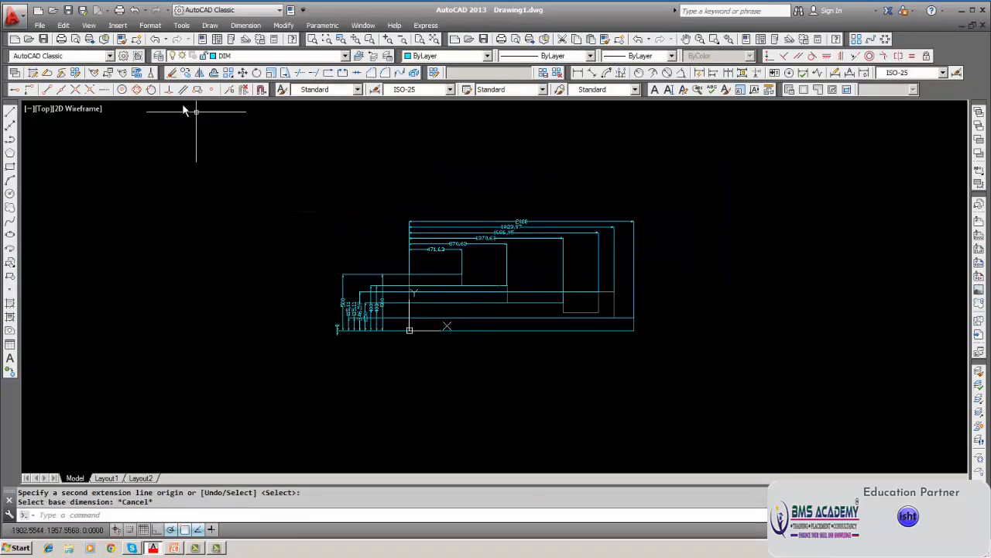
click(172, 72)
key(Escape)
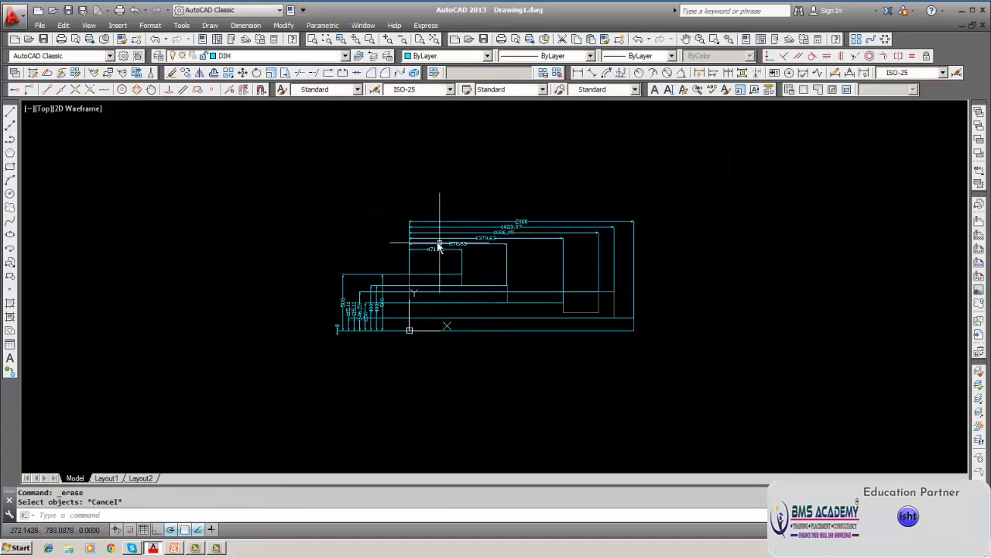
Examine the horizontal dimension lines' spacing up close and check the text, arrow and baseline spacing settings of the ISO-25 dimension style
scroll(360, 221, up, 3)
scroll(360, 221, up, 2)
middle_drag(438, 283, 361, 221)
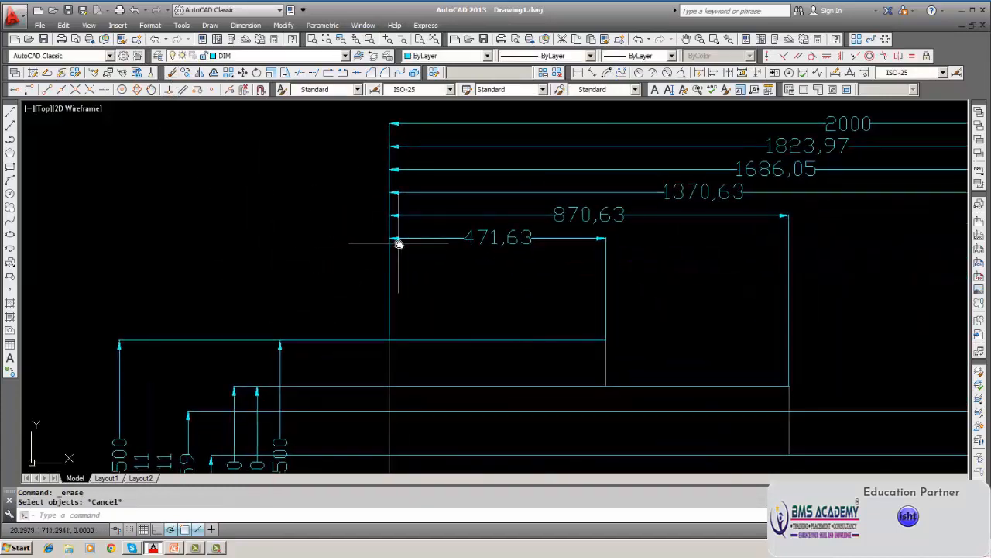
scroll(399, 242, up, 2)
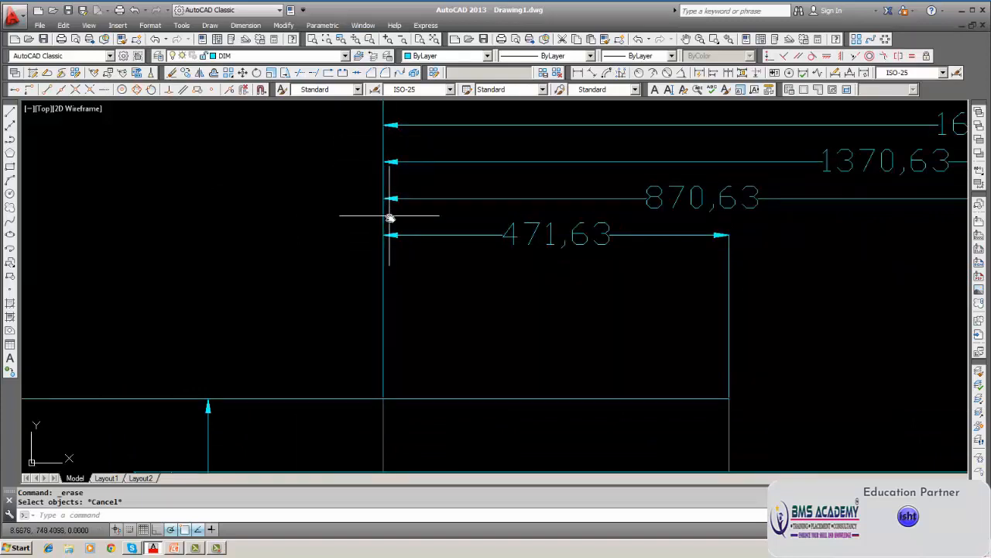
scroll(389, 223, down, 2)
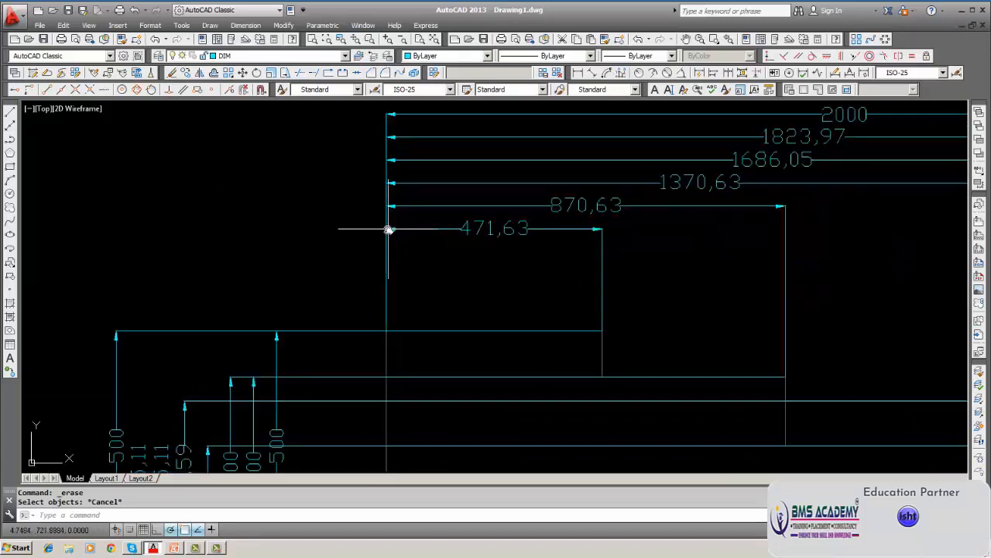
click(956, 73)
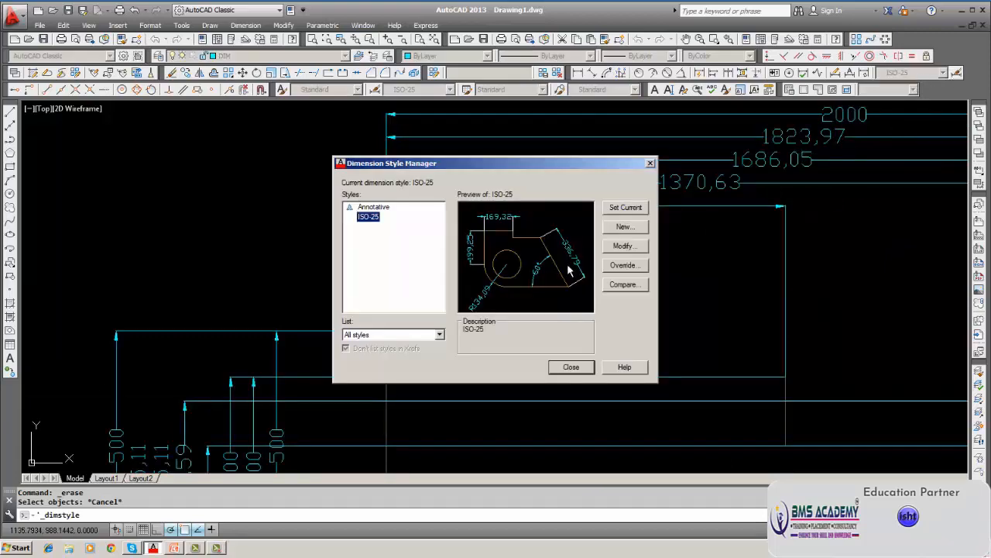
click(624, 245)
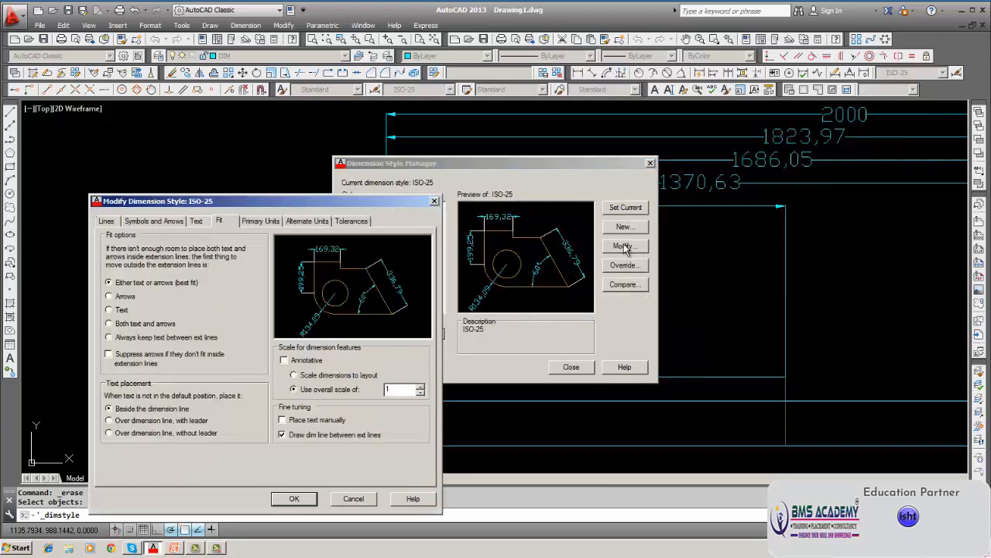
click(196, 222)
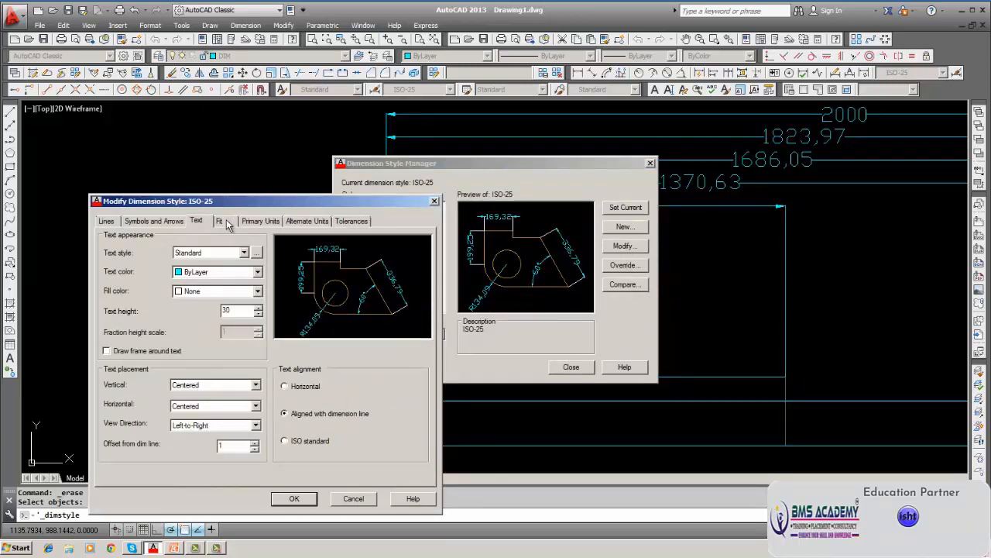
click(137, 223)
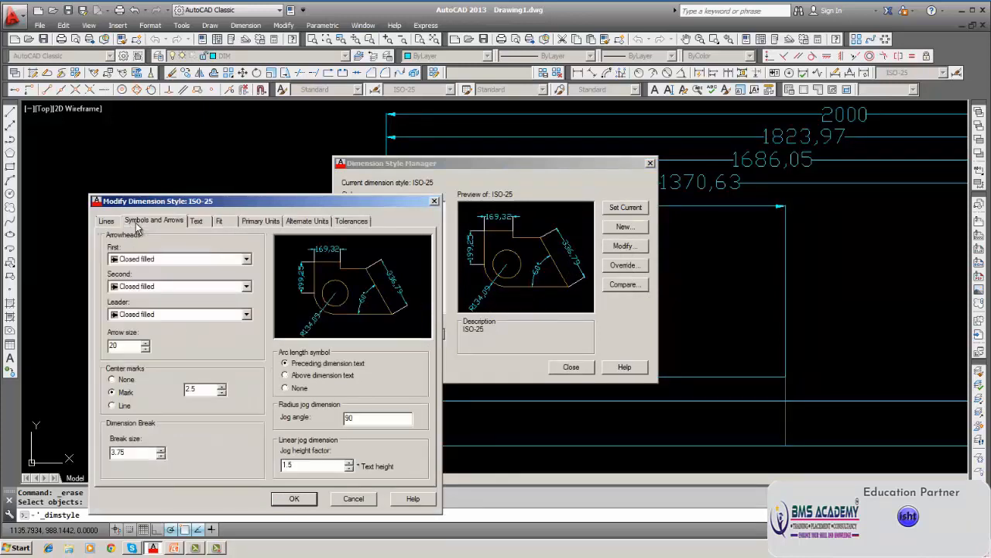
click(109, 224)
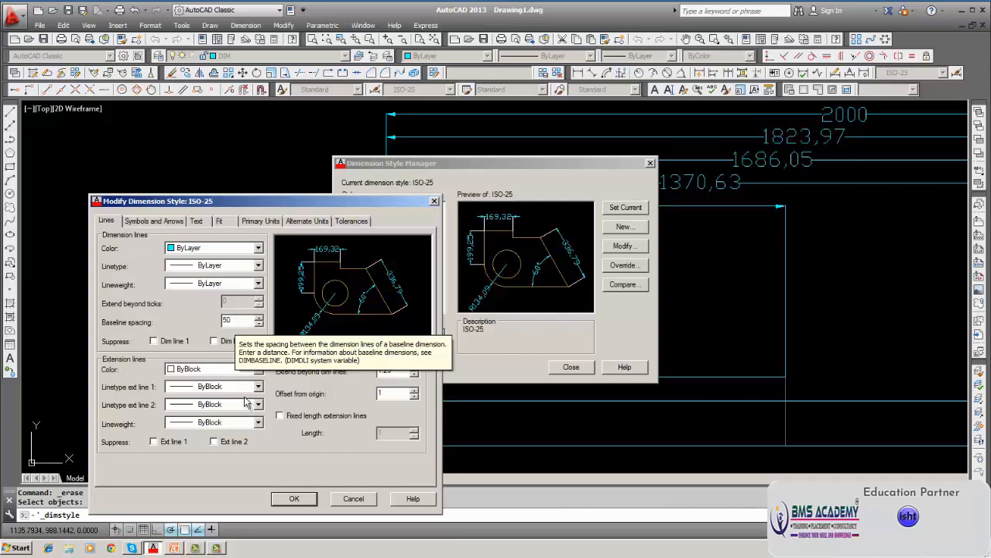
click(290, 498)
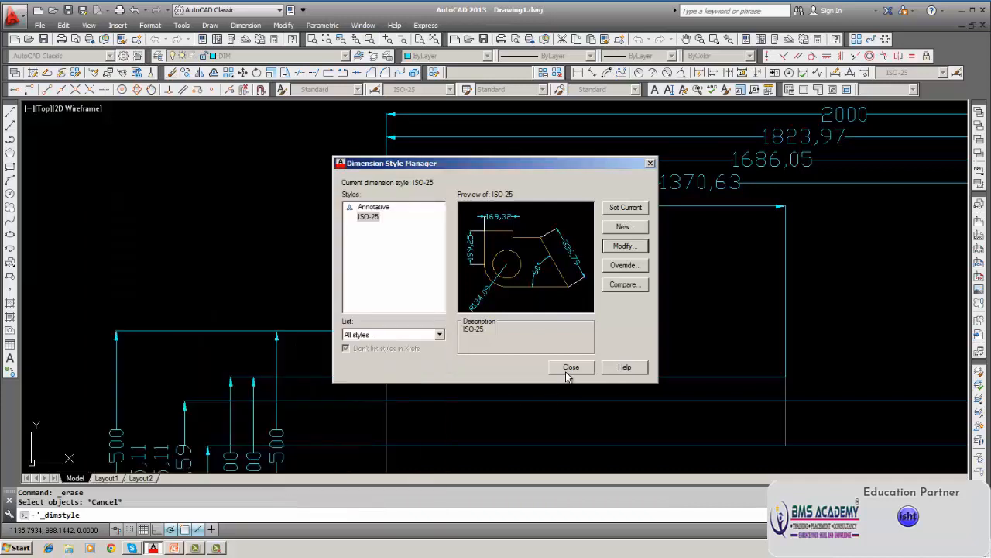
click(571, 367)
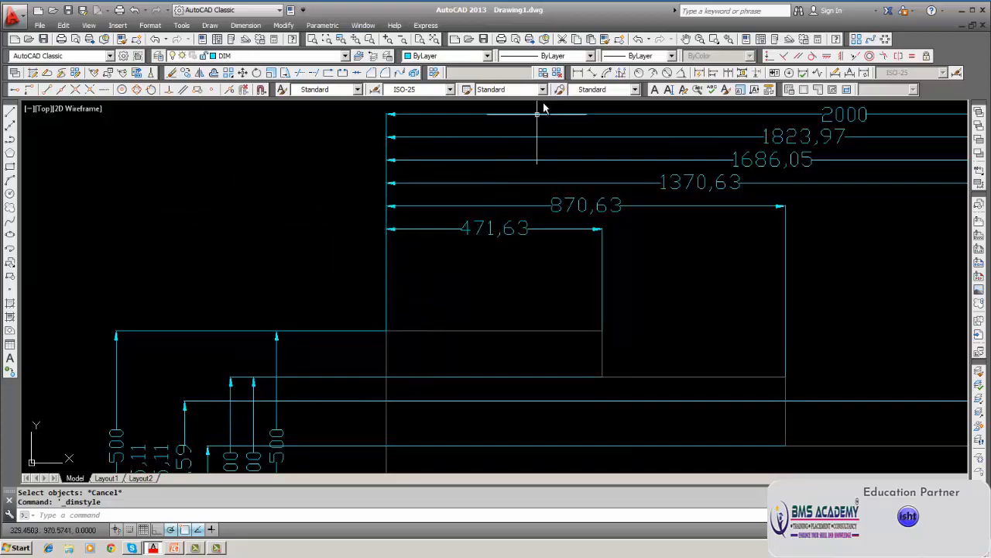
click(577, 72)
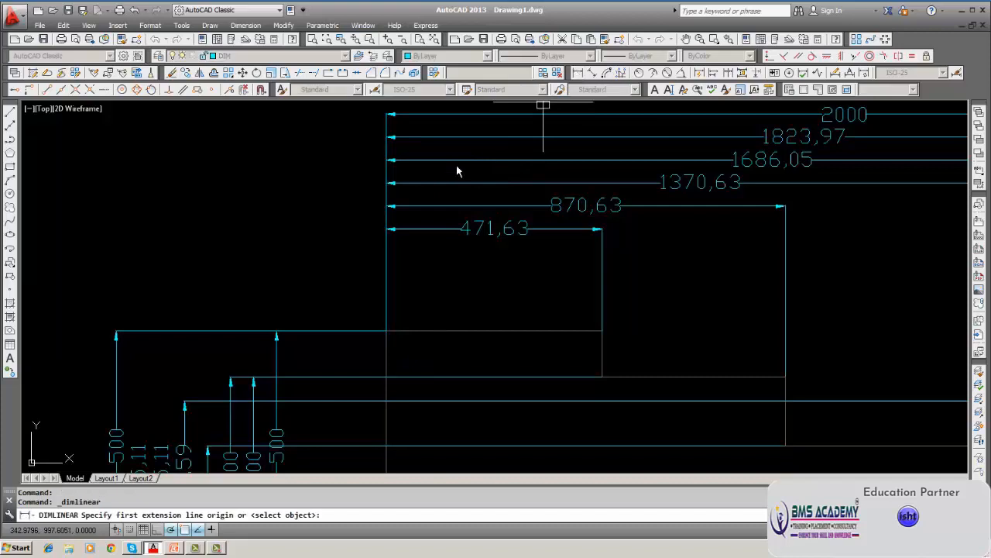
click(386, 228)
click(386, 206)
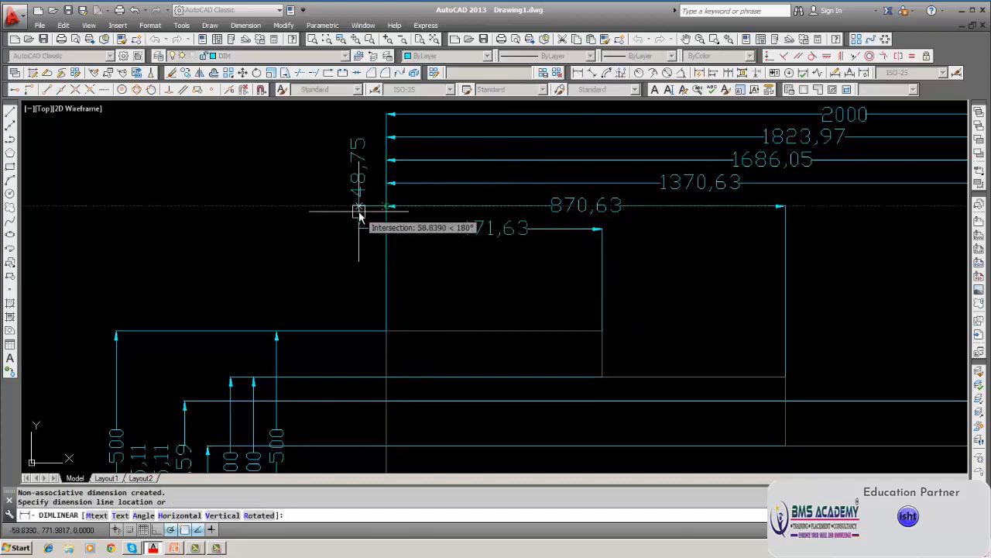
scroll(361, 222, up, 7)
scroll(320, 388, down, 3)
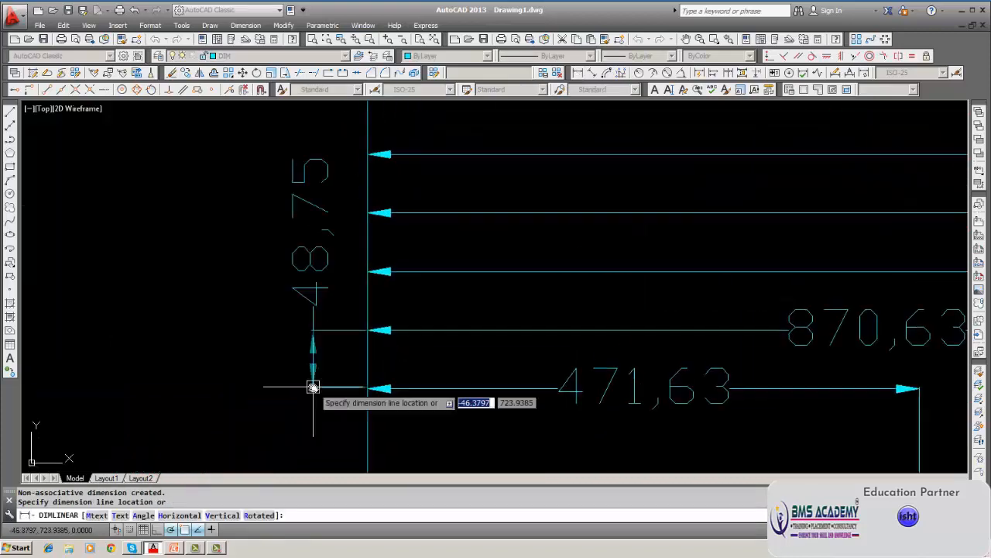
scroll(313, 388, up, 4)
key(Escape)
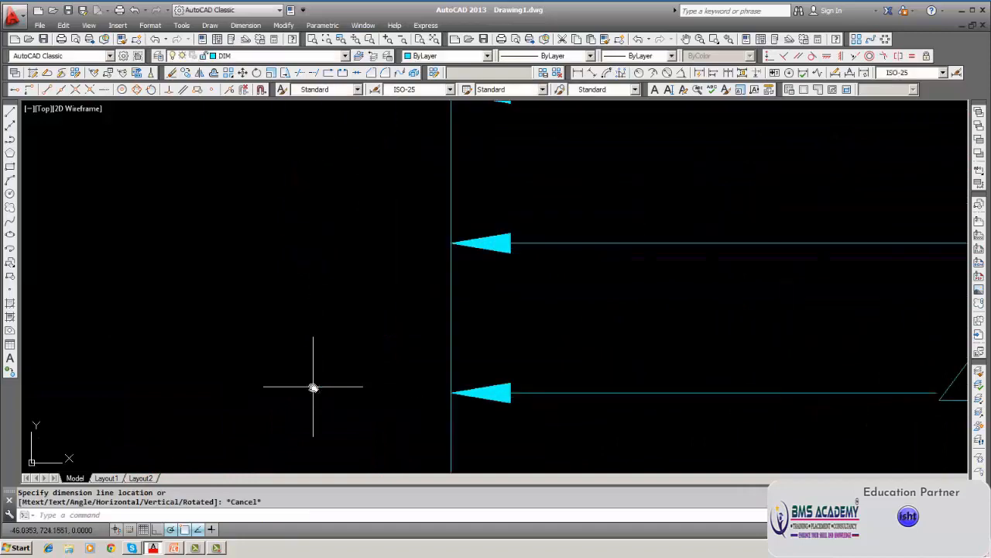
Measure the gap between the arrow tips of the two lowest horizontal dimensions with a temporary linear dimension, leaving it unplaced
click(579, 72)
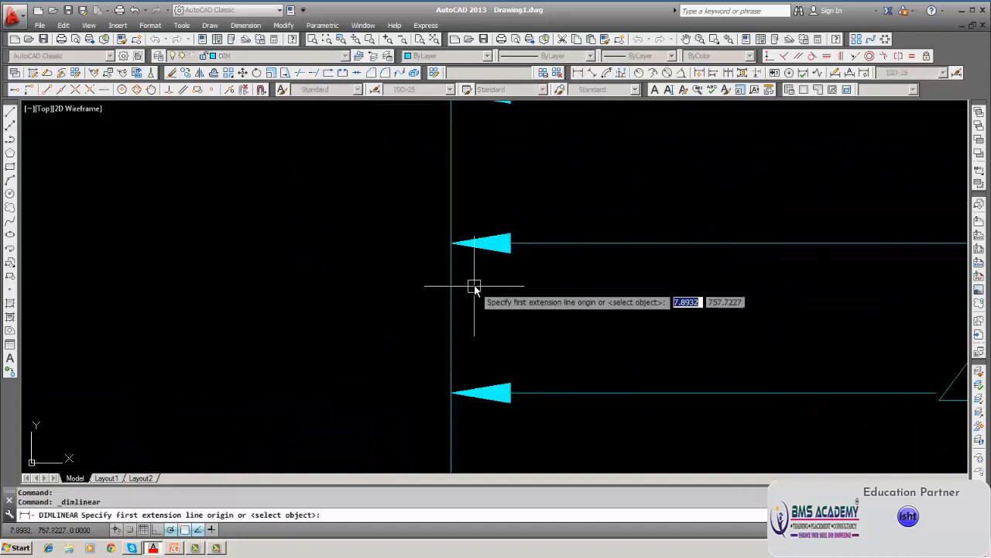
click(451, 243)
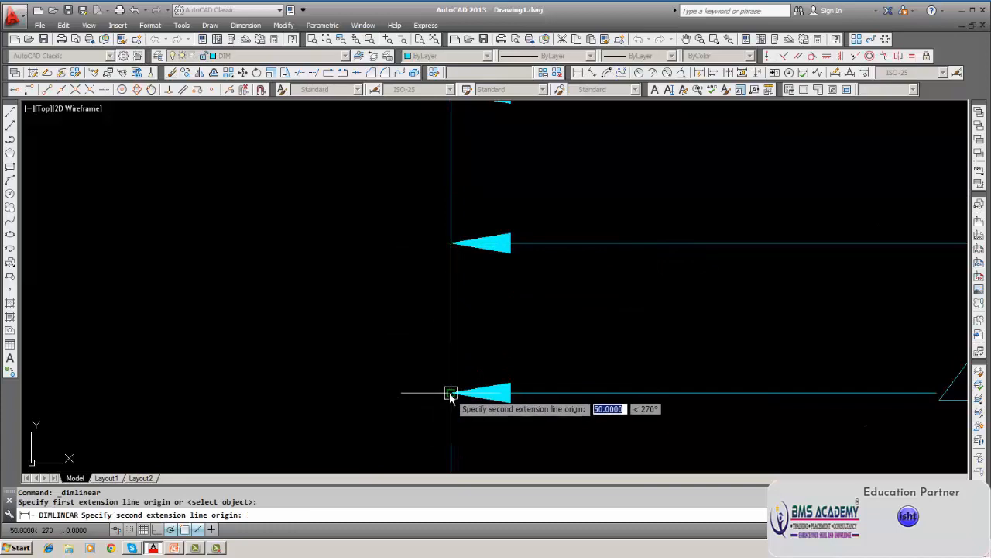
click(451, 393)
key(Escape)
scroll(383, 396, down, 6)
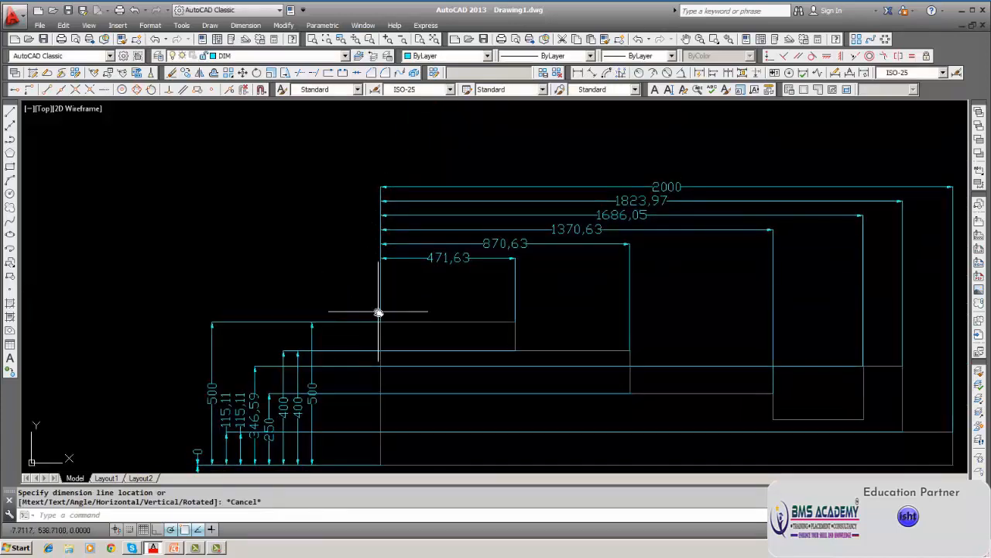
click(285, 25)
mouse_move(291, 374)
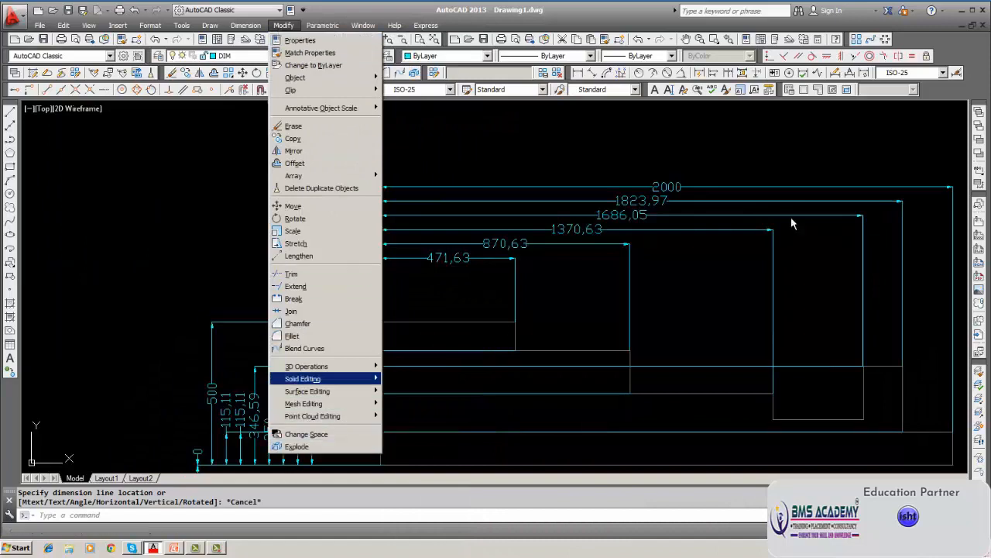
click(978, 63)
Set the baseline spacing of the ISO-25 dimension style to 70
click(958, 73)
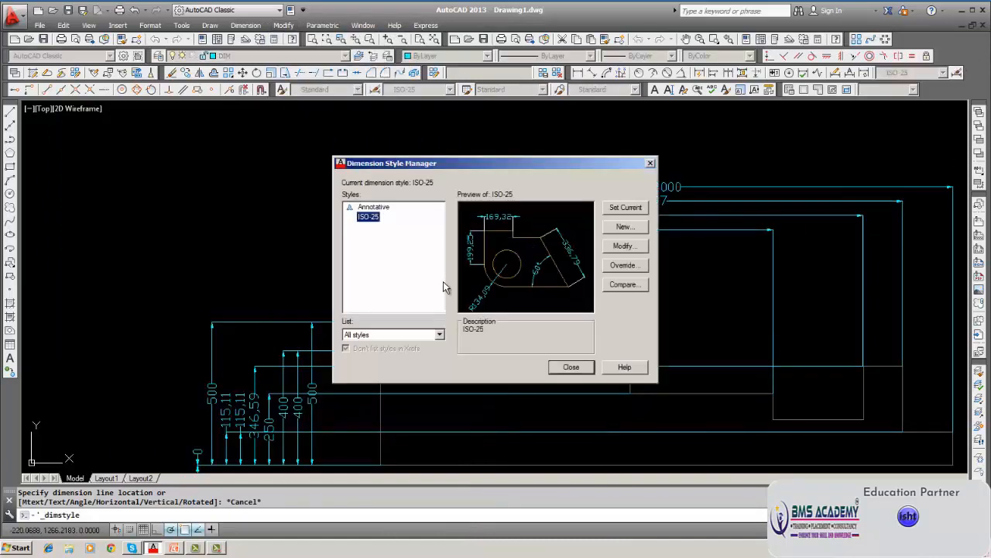
click(627, 247)
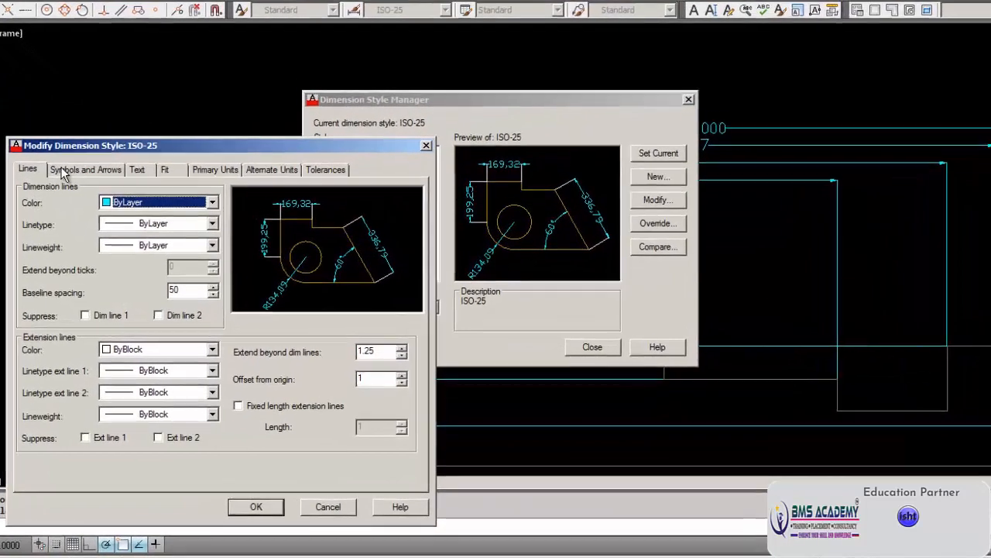
click(134, 224)
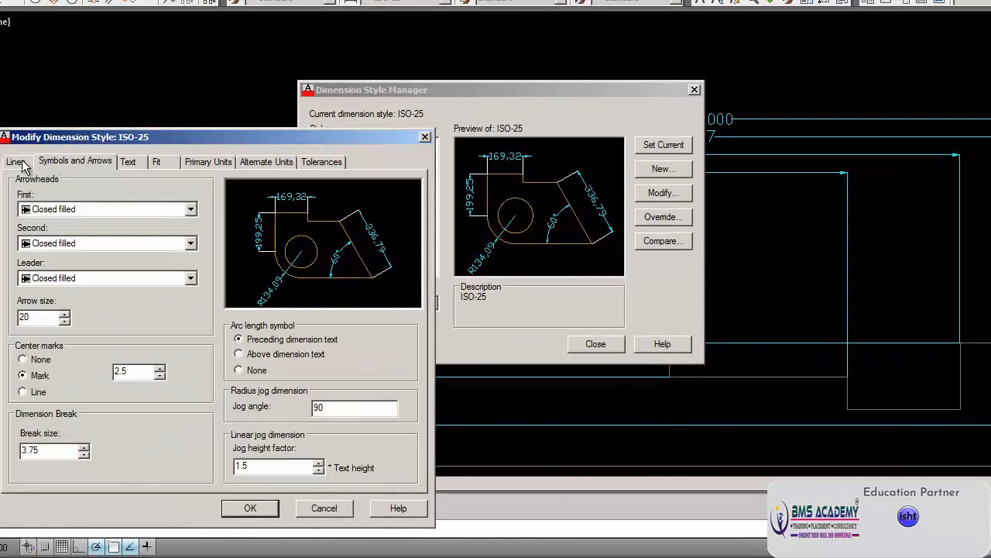
click(17, 162)
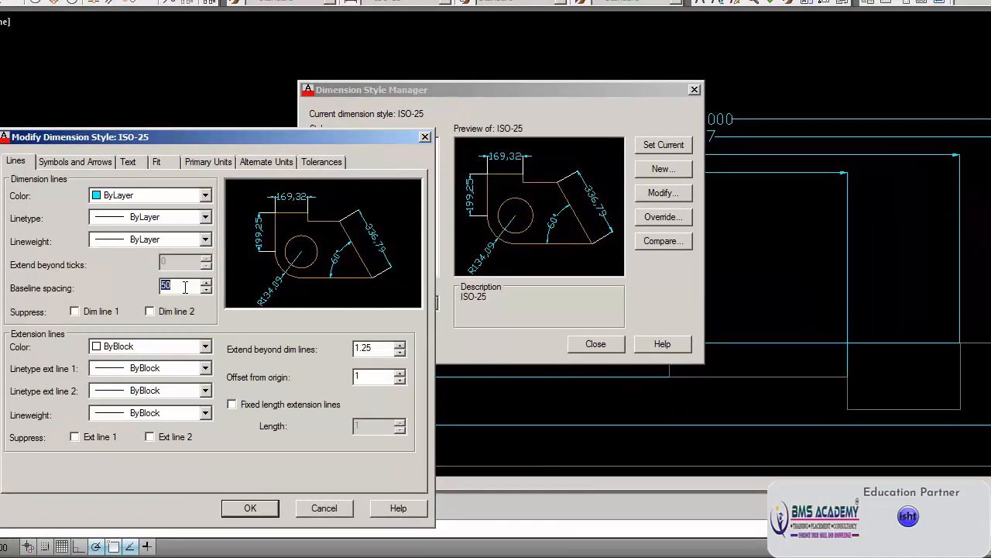
key(BackSpace)
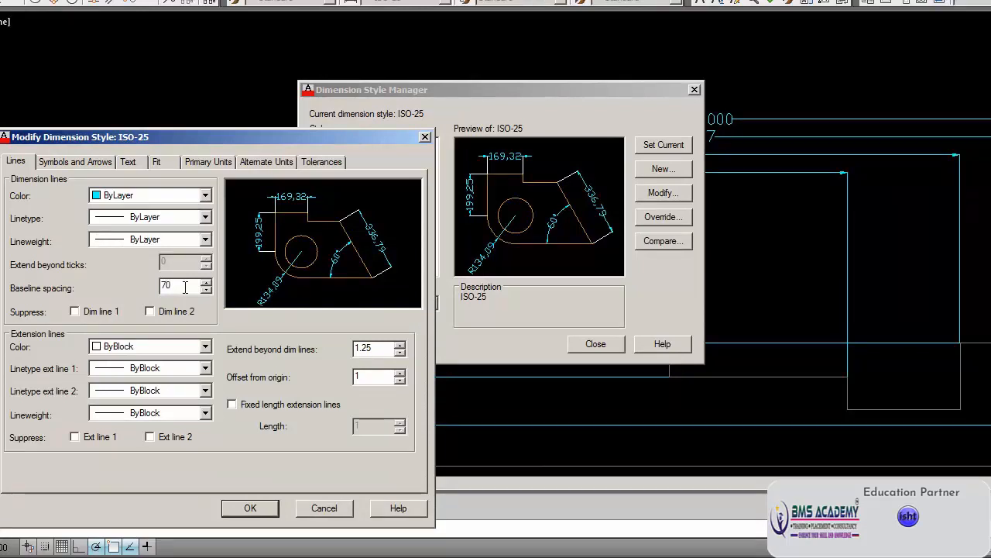
click(255, 513)
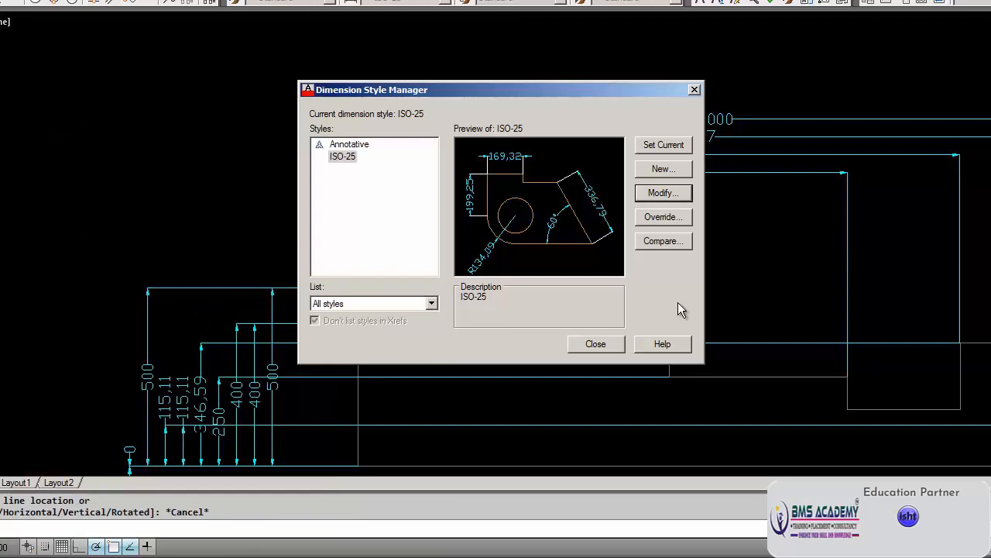
click(596, 343)
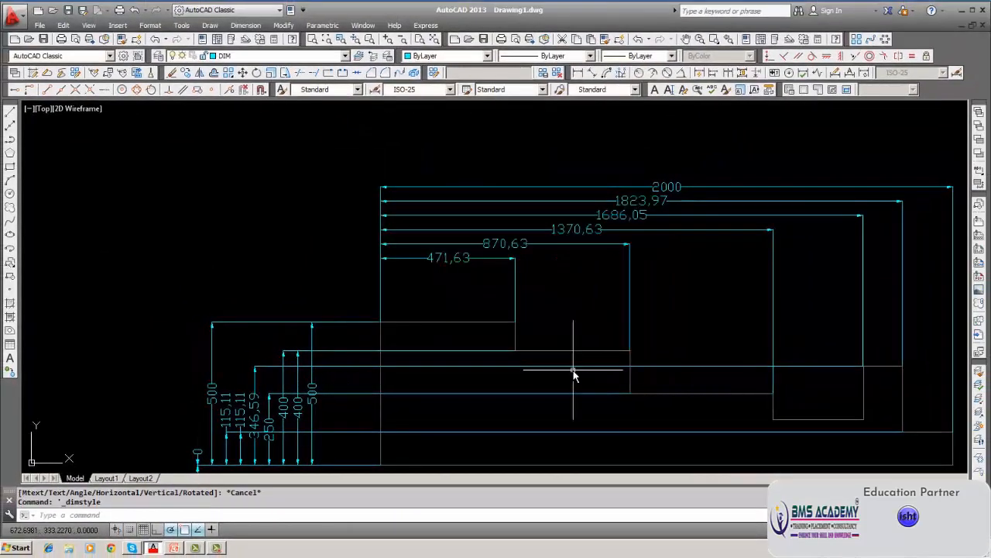
Add one more horizontal baseline dimension above the existing stack, ending at the outer top corner of the raised block near the profile's end
scroll(448, 263, down, 2)
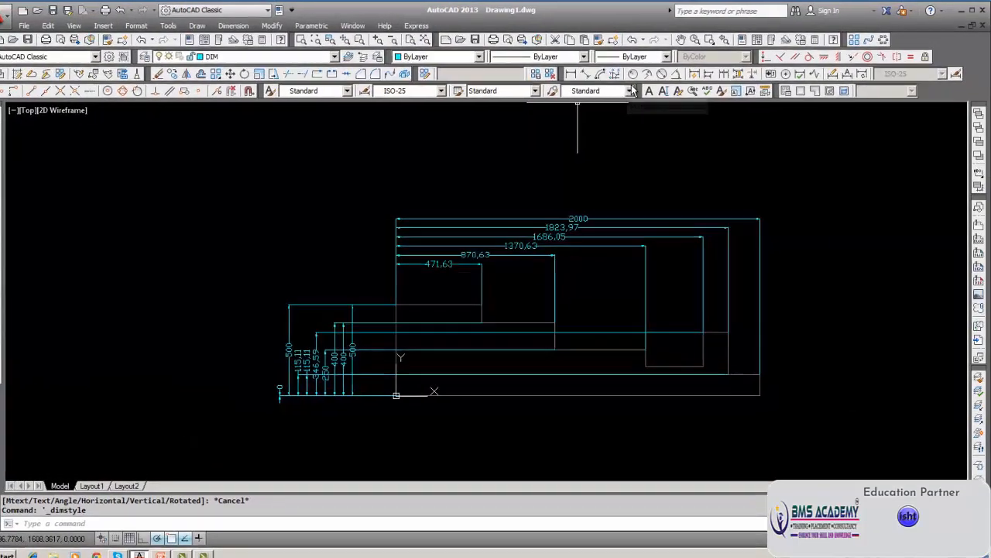
click(709, 76)
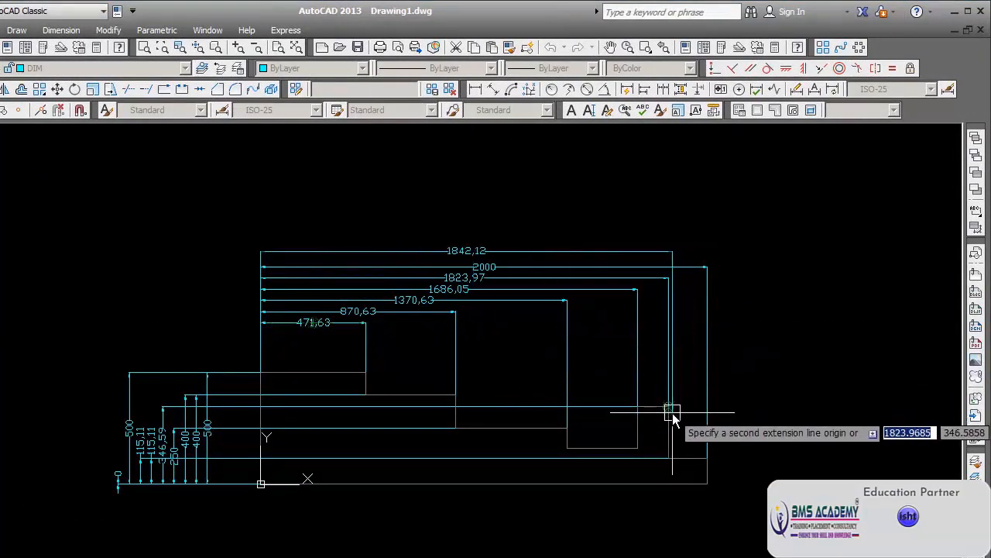
click(647, 242)
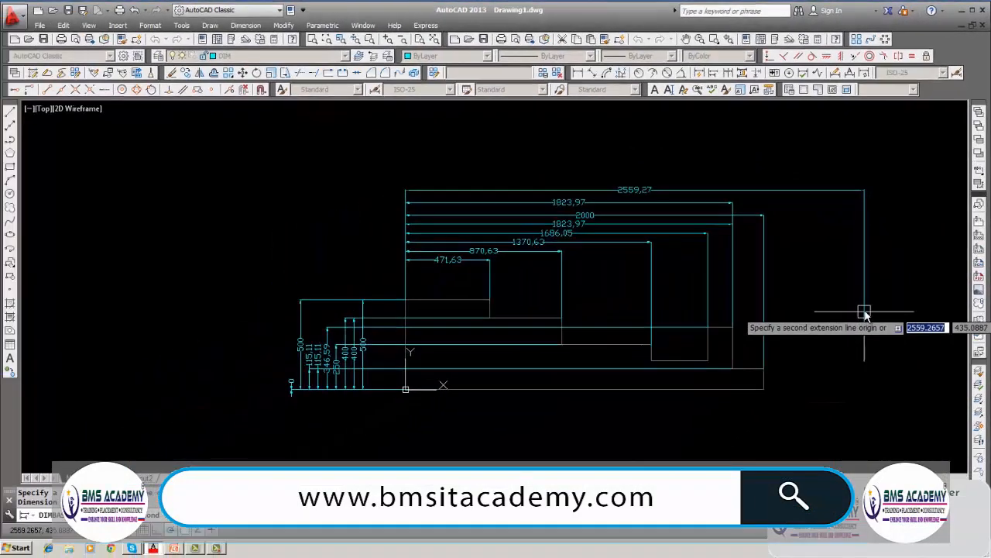
key(Escape)
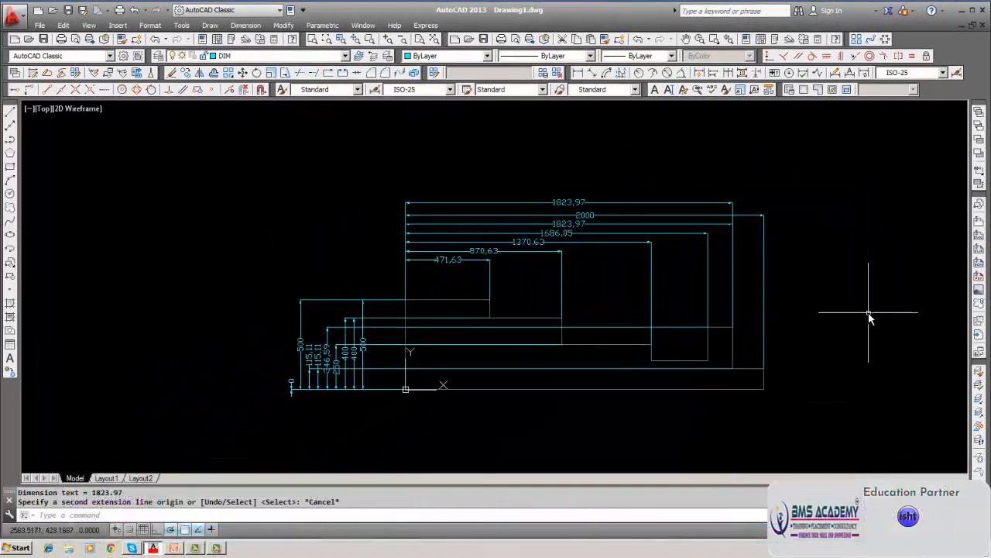
Set the baseline spacing of the ISO-25 dimension style to 100
middle_drag(573, 311, 572, 332)
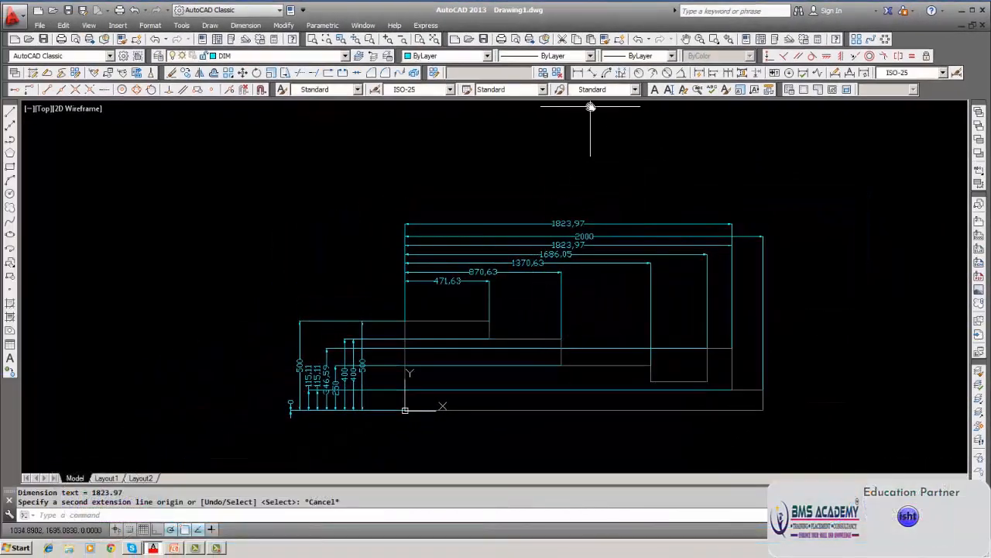
click(246, 25)
click(267, 328)
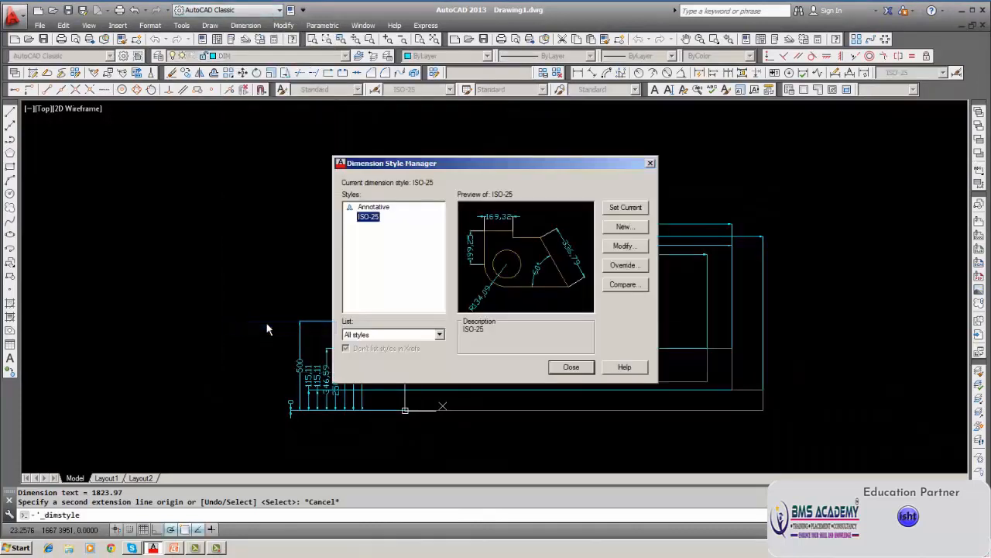
click(620, 247)
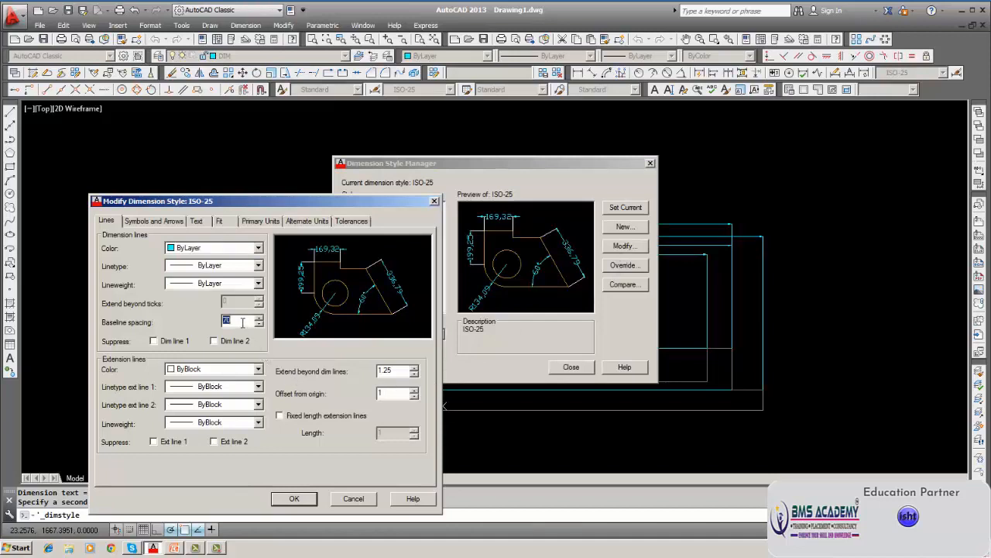
text(100)
click(278, 500)
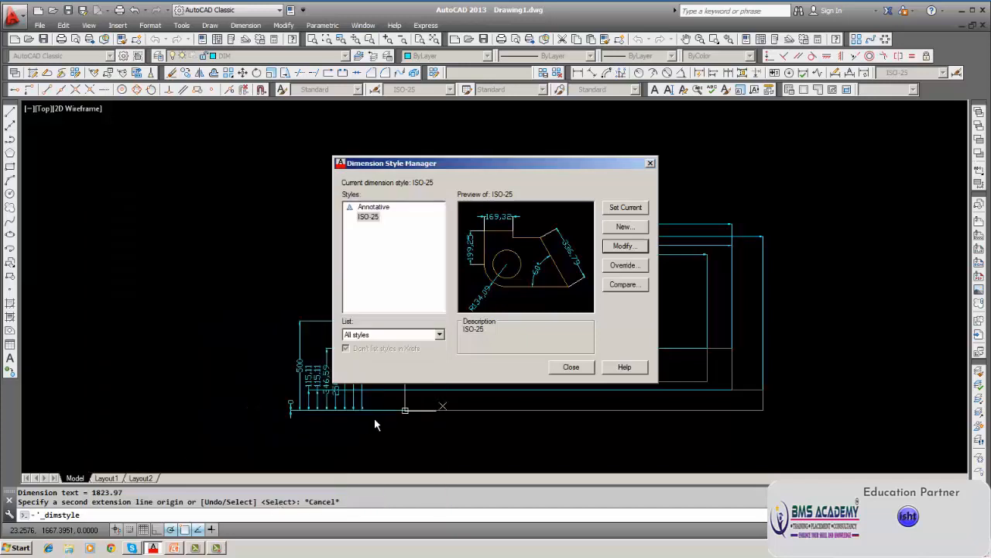
double_click(574, 366)
key(Escape)
key(Escape)
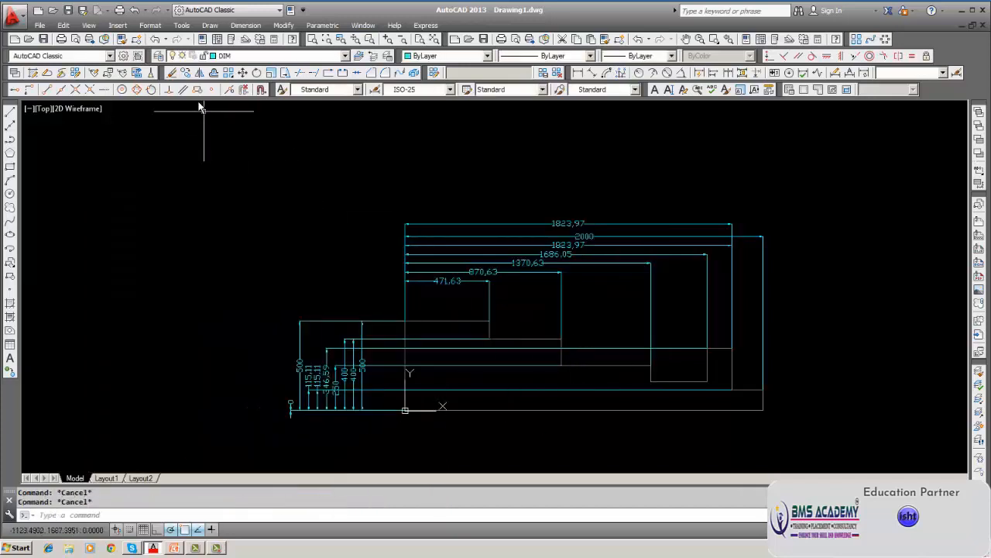
Erase all dimensions with a window selection around the whole drawing, leaving the stepped profile on its locked layer
click(171, 74)
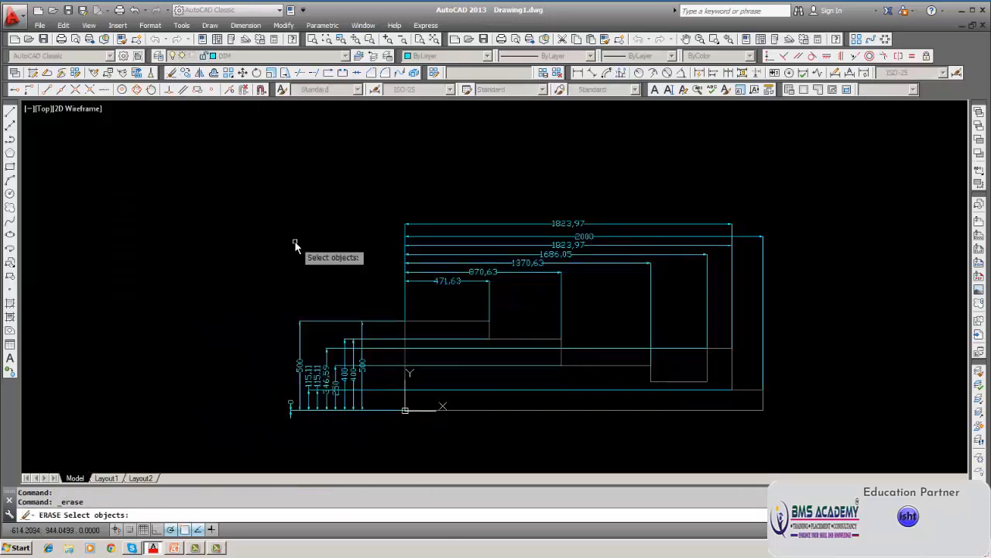
text(w)
key(Return)
click(281, 188)
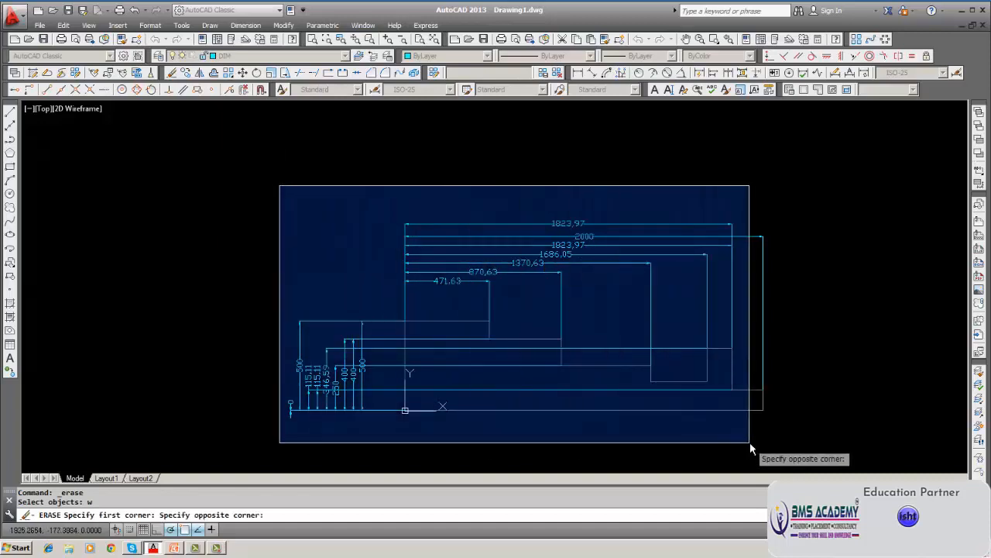
click(791, 442)
key(Return)
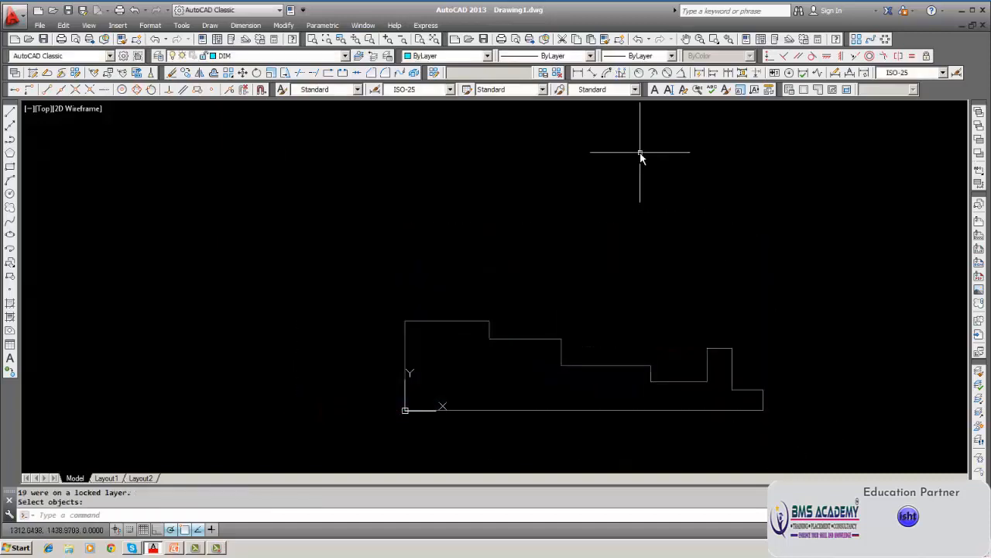
Add a horizontal linear dimension above the top edge of the profile's highest step
click(577, 72)
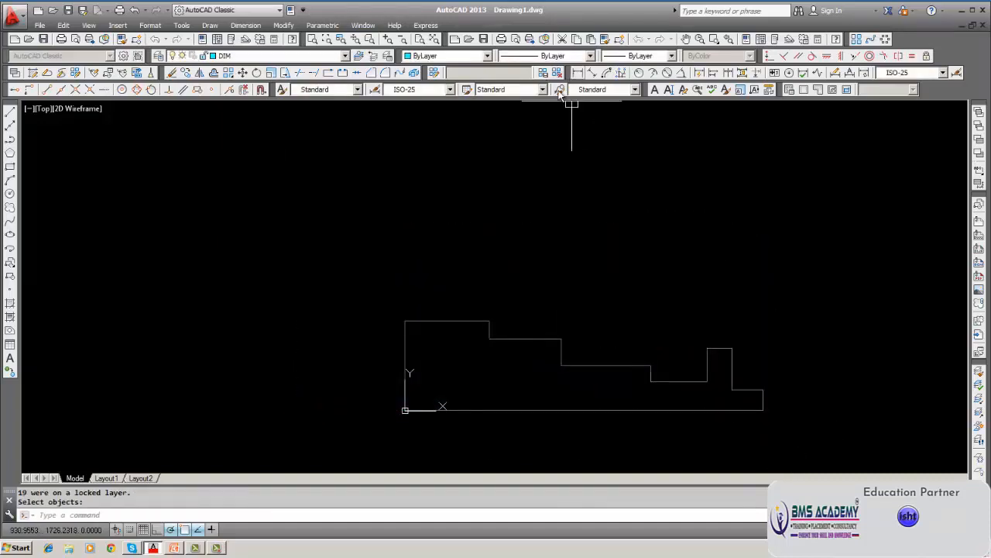
click(405, 321)
click(488, 321)
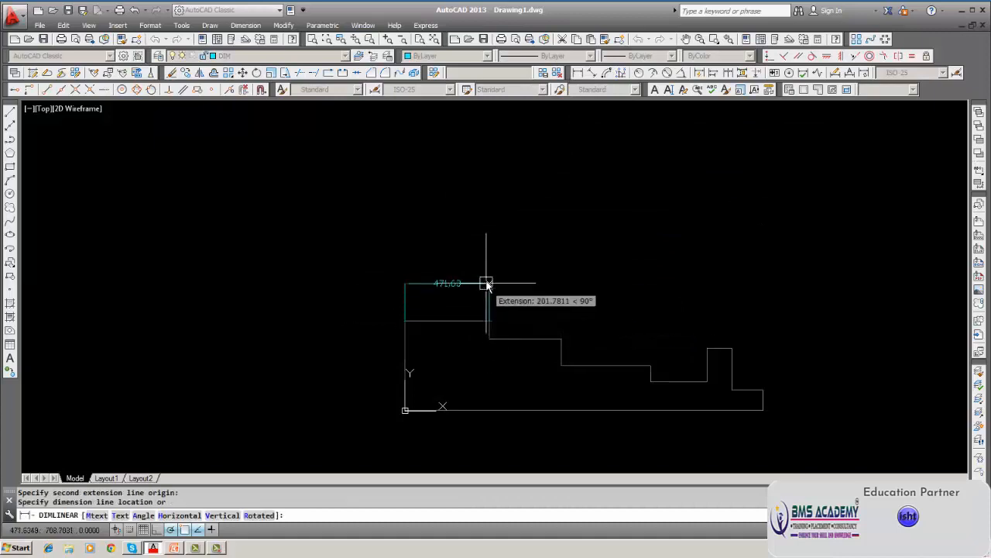
click(486, 279)
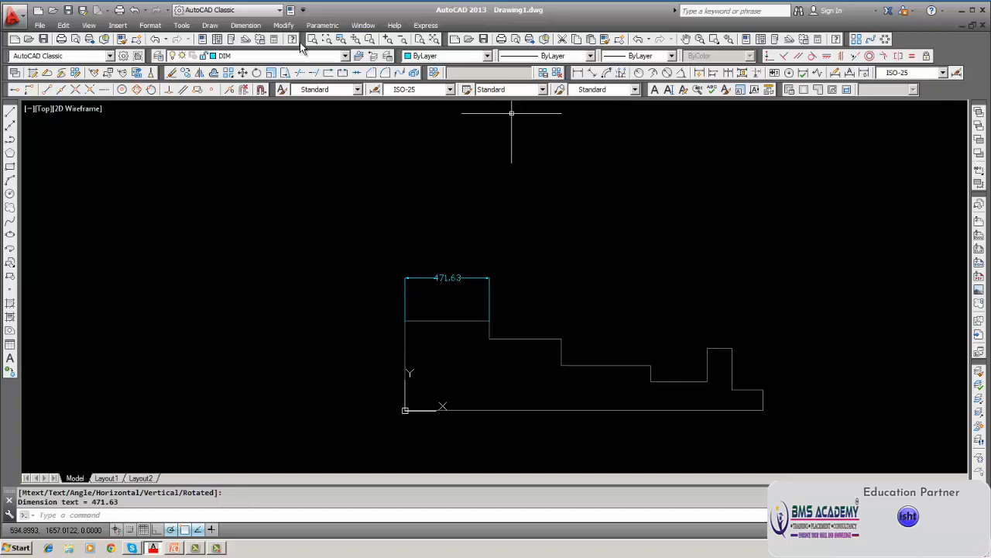
Add horizontal baseline dimensions to the outer corners of the second and third steps and the outer top corner of the raised block
click(714, 74)
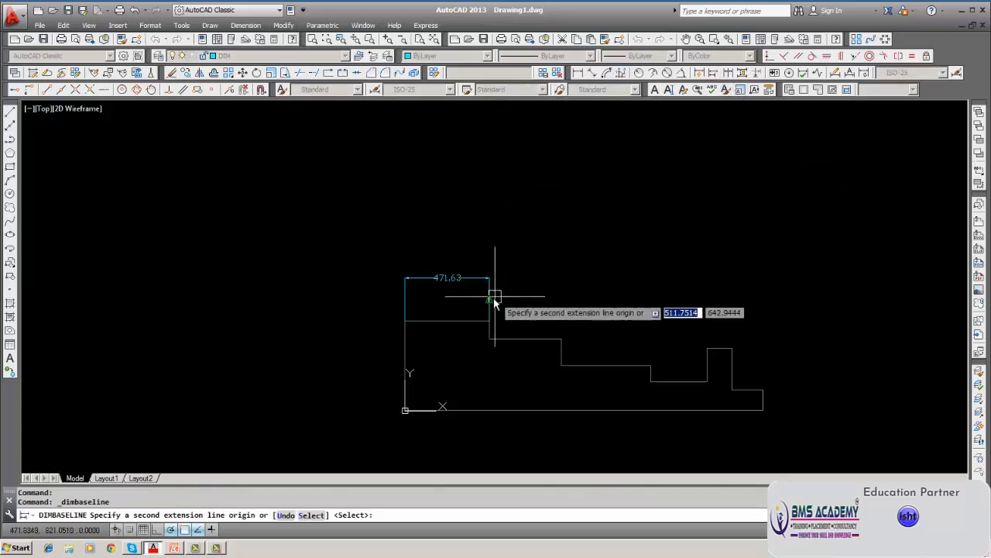
click(561, 341)
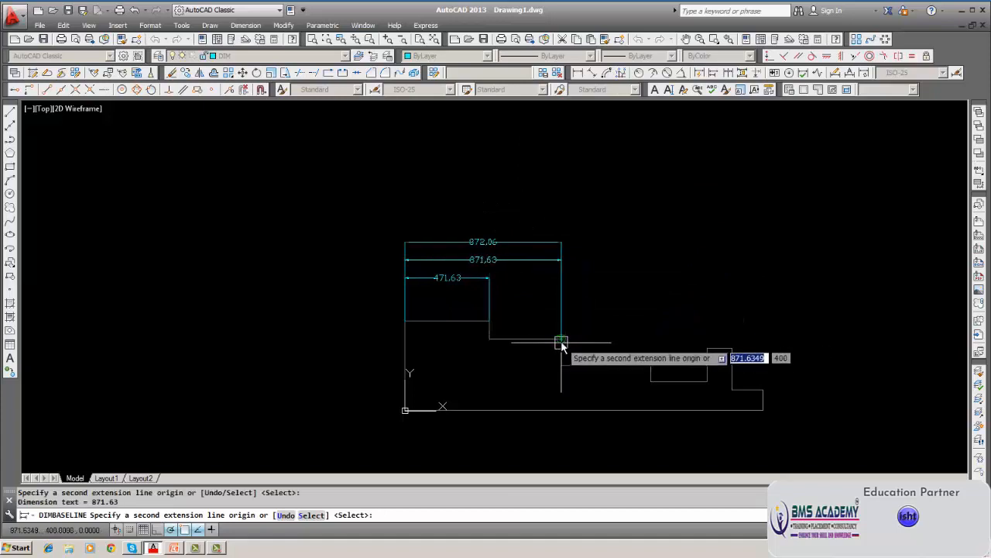
click(651, 364)
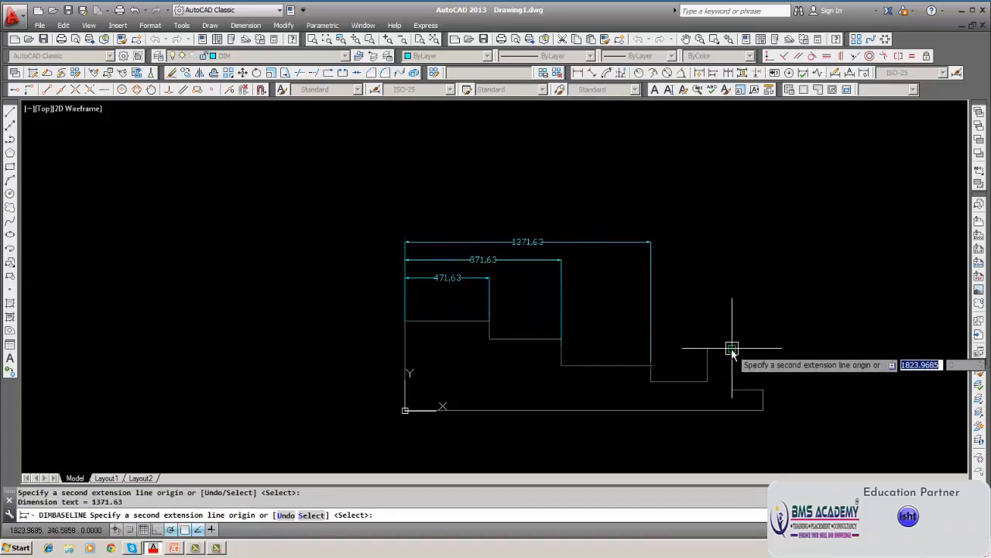
click(732, 350)
key(Escape)
Measure the gap between the arrow tips of the two uppermost horizontal dimensions with a temporary vertical dimension, leaving it unplaced
scroll(397, 227, up, 6)
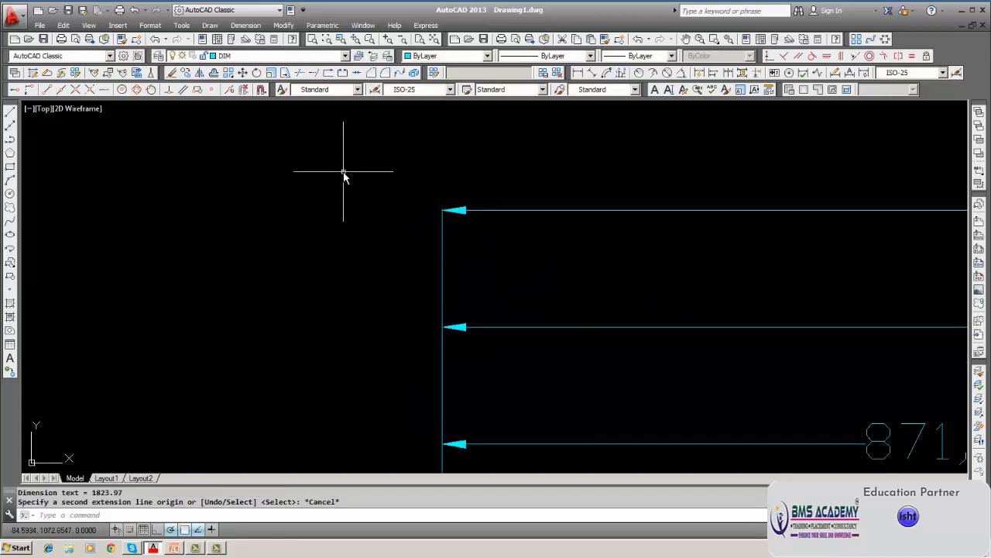
text(dim)
key(Return)
text(ver)
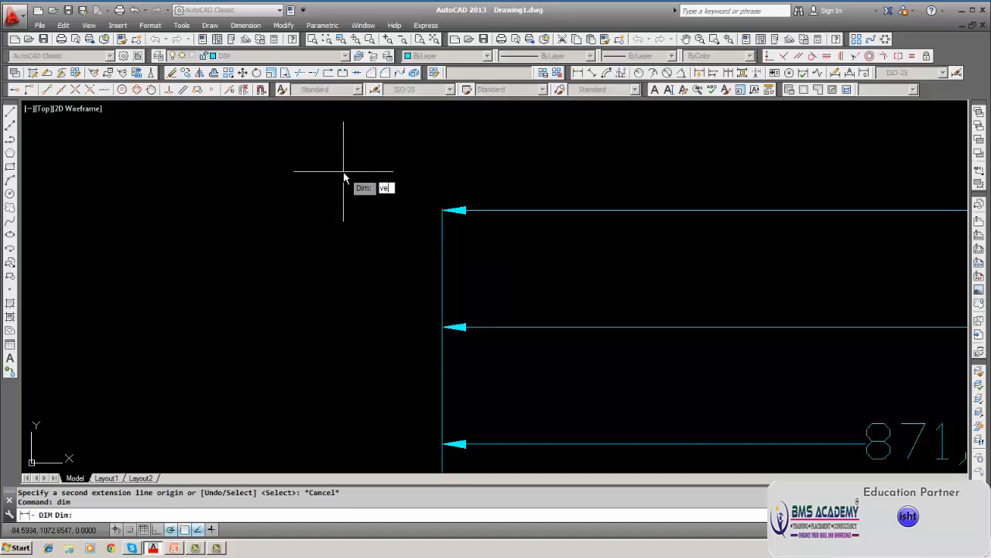
key(Return)
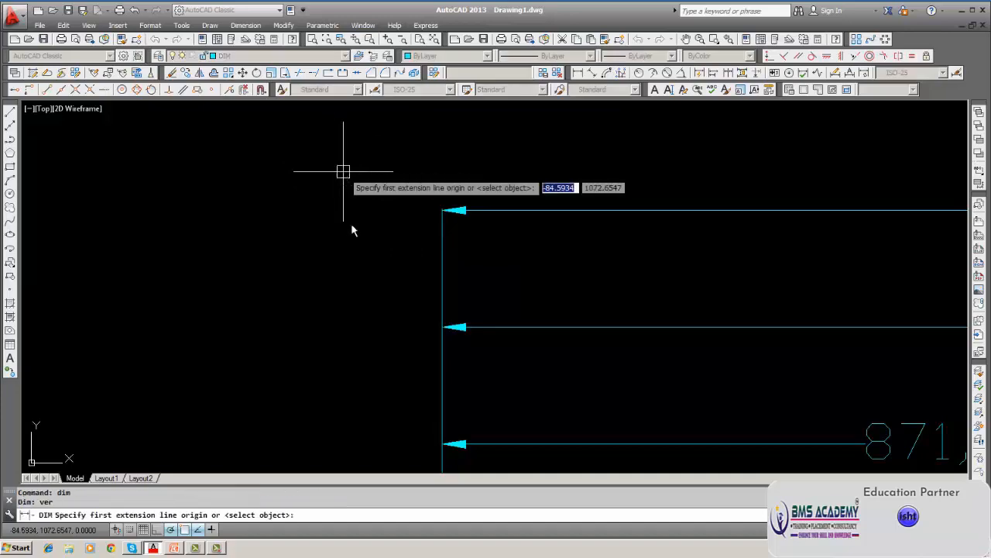
click(441, 327)
click(441, 211)
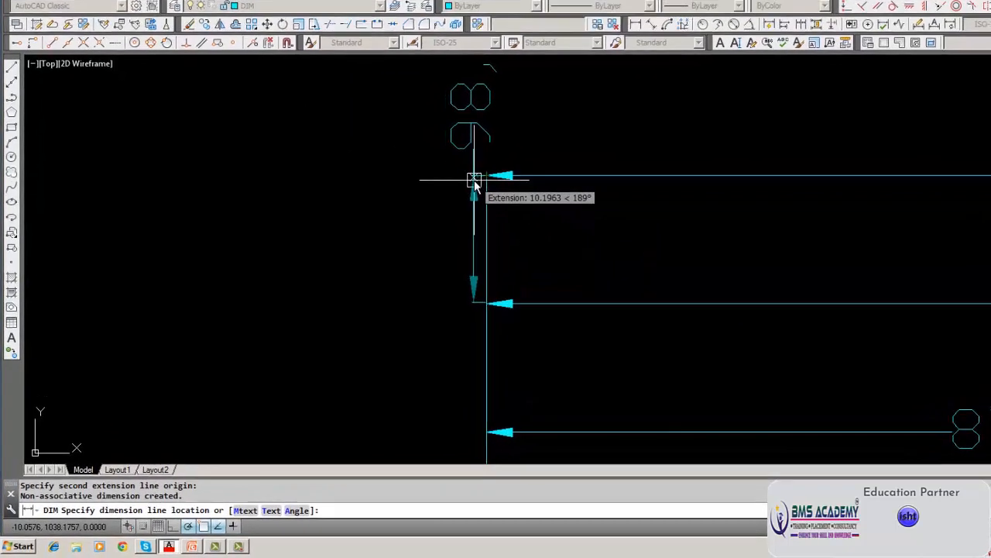
scroll(423, 240, down, 4)
key(Escape)
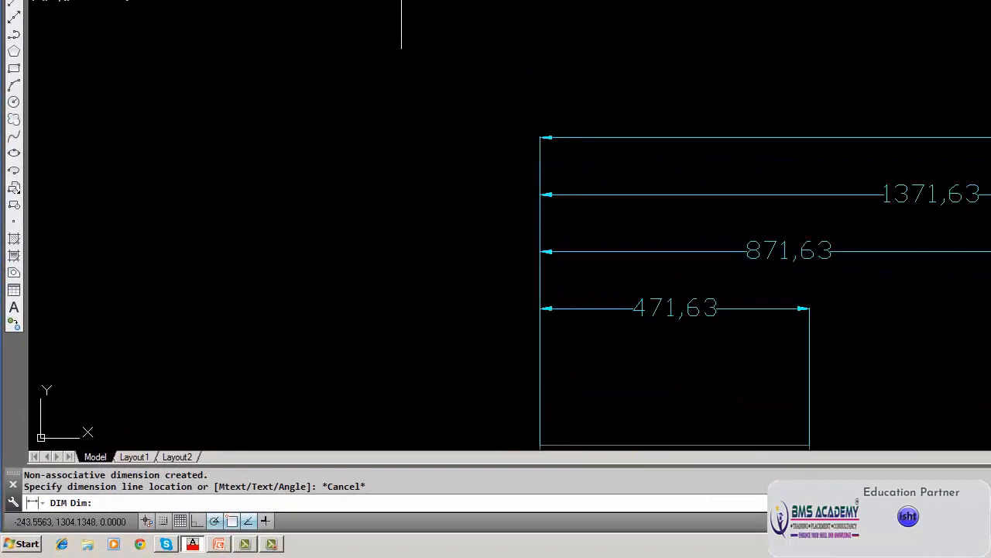
Check the baseline spacing setting of the ISO-25 dimension style, end the dimensioning command and review the whole dimensioned profile
click(306, 0)
click(341, 270)
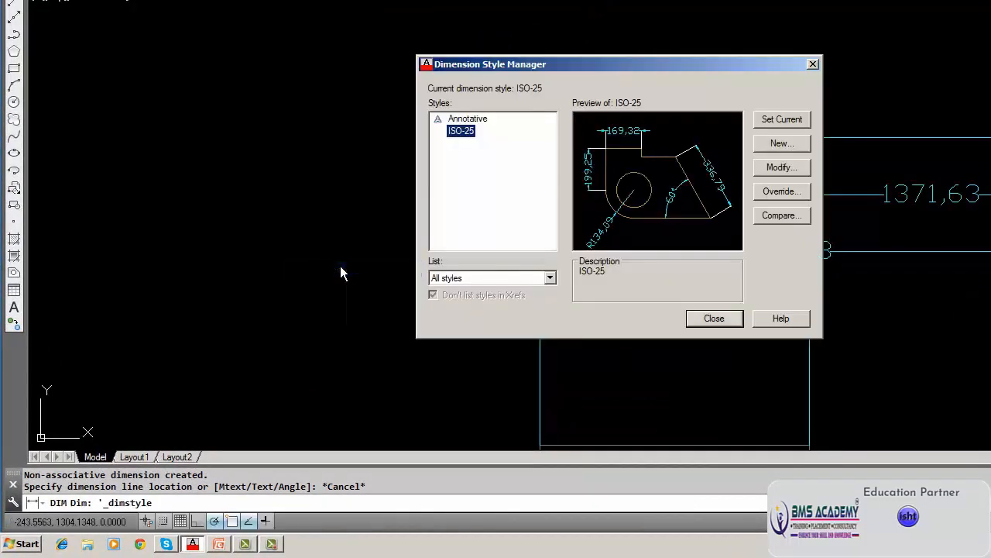
click(784, 169)
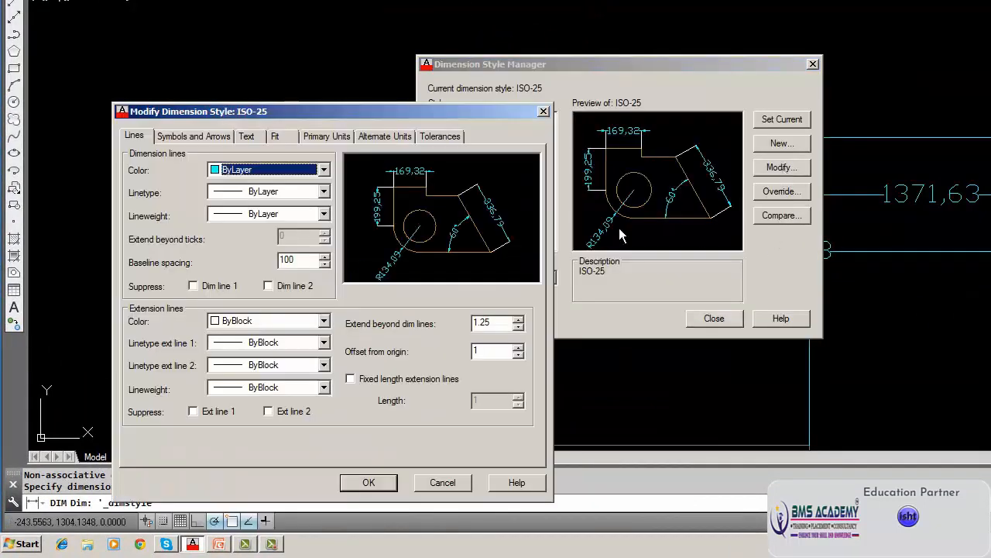
click(369, 482)
click(714, 319)
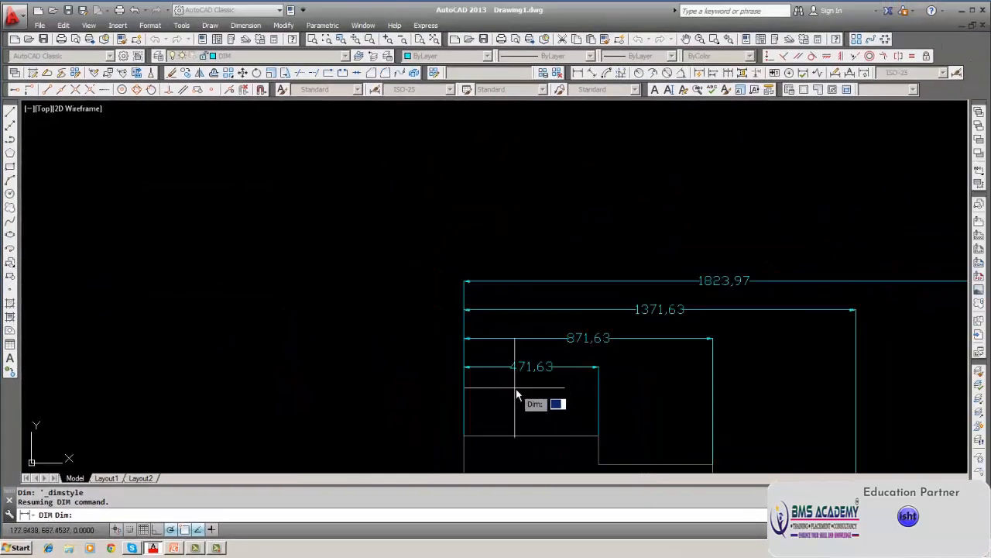
scroll(336, 256, down, 3)
key(Escape)
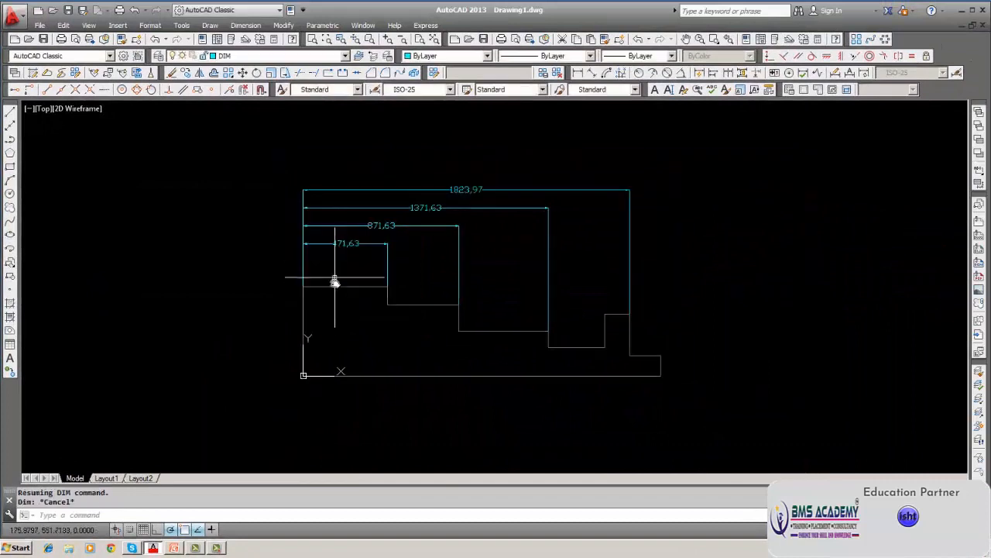
middle_drag(335, 286, 368, 318)
key(Escape)
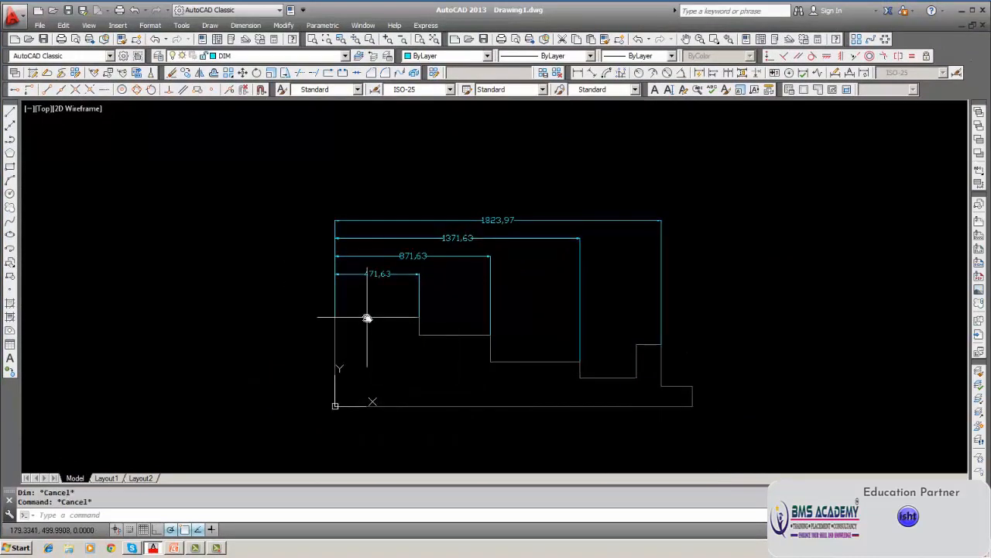
Erase all the horizontal dimensions above the profile with one window selection around the whole drawing
click(173, 75)
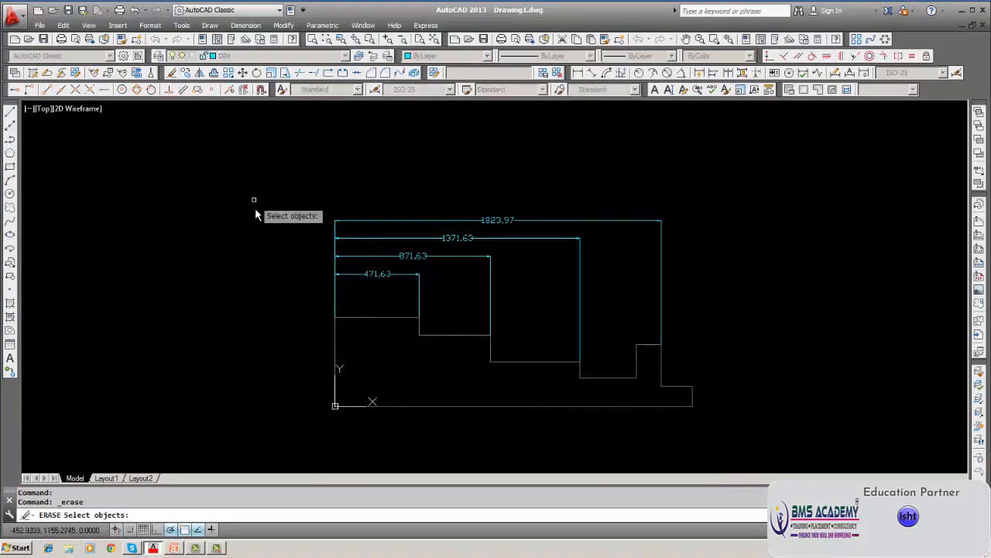
text(w)
key(Return)
click(260, 167)
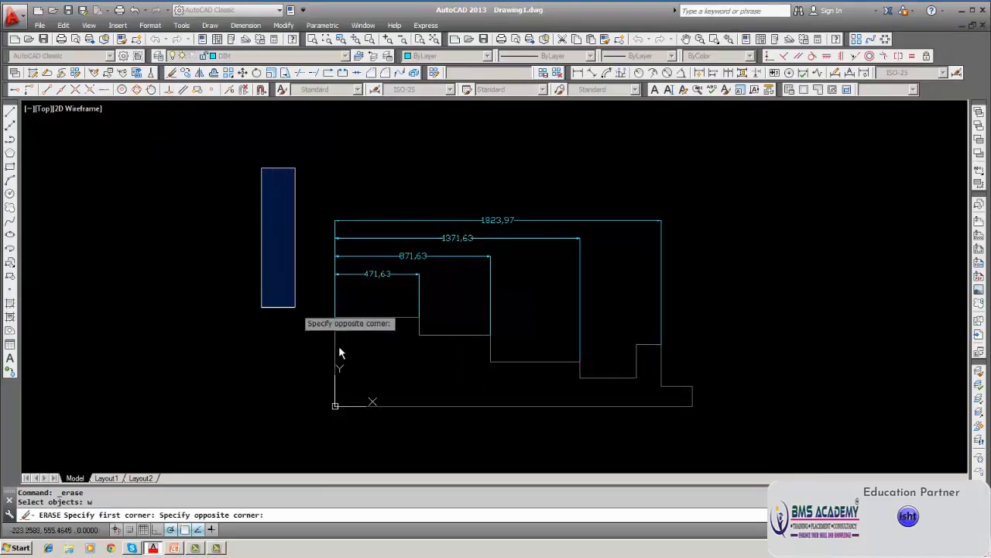
click(741, 461)
key(Return)
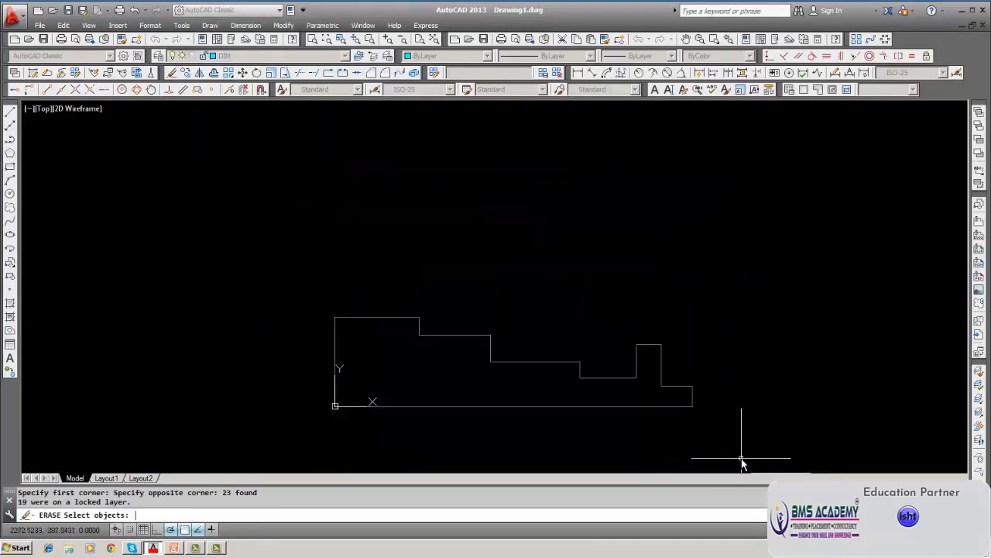
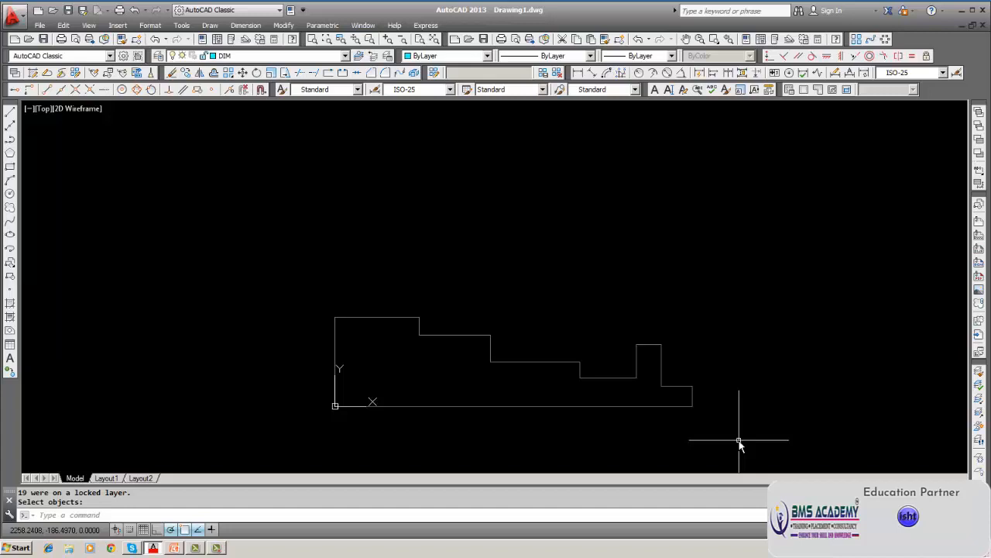
Add a horizontal linear dimension above the top edge of the profile's highest step
middle_drag(739, 443, 721, 372)
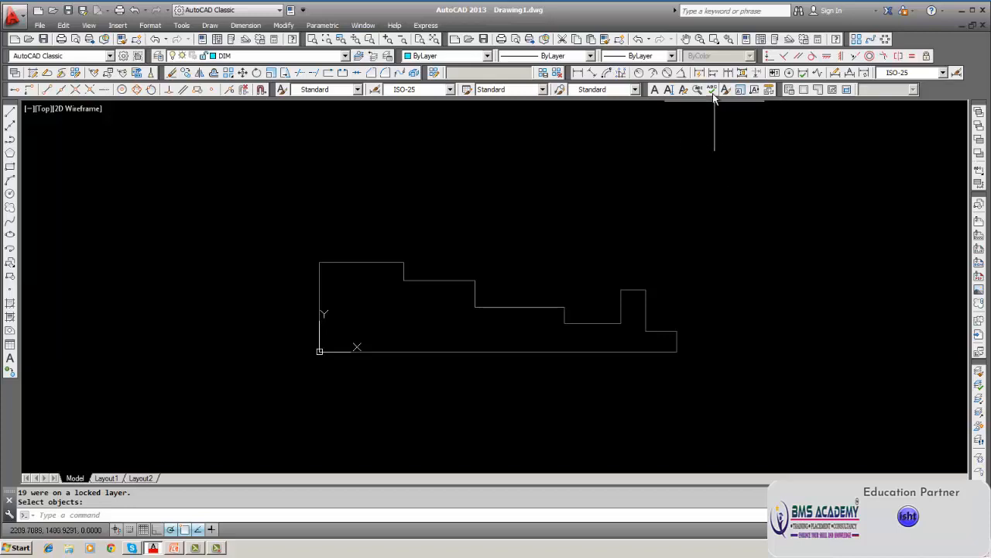
click(580, 74)
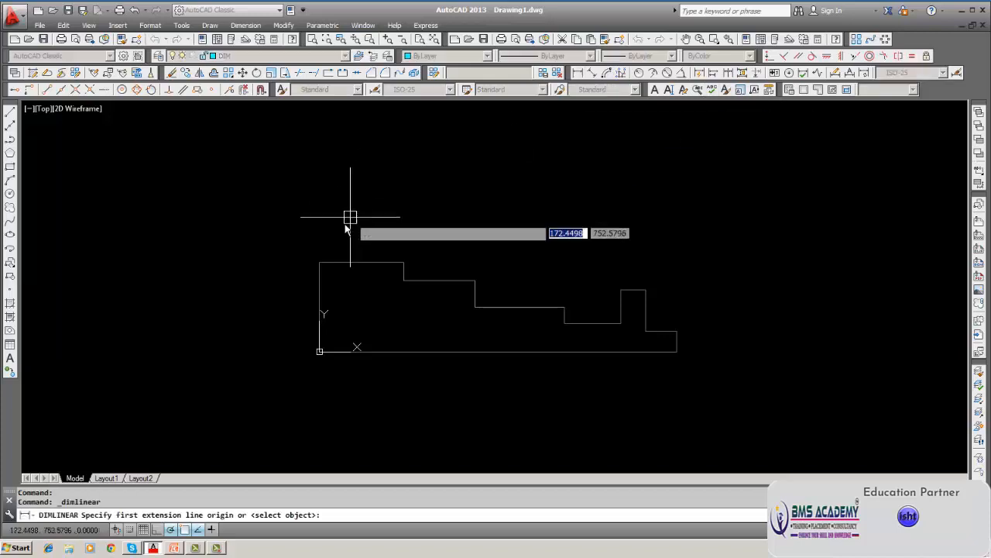
click(319, 262)
click(402, 261)
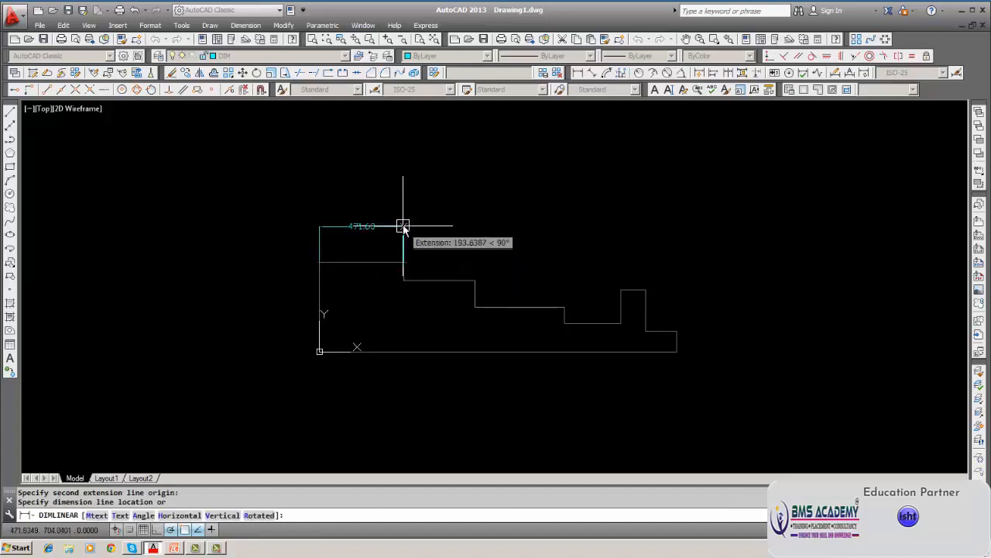
click(403, 225)
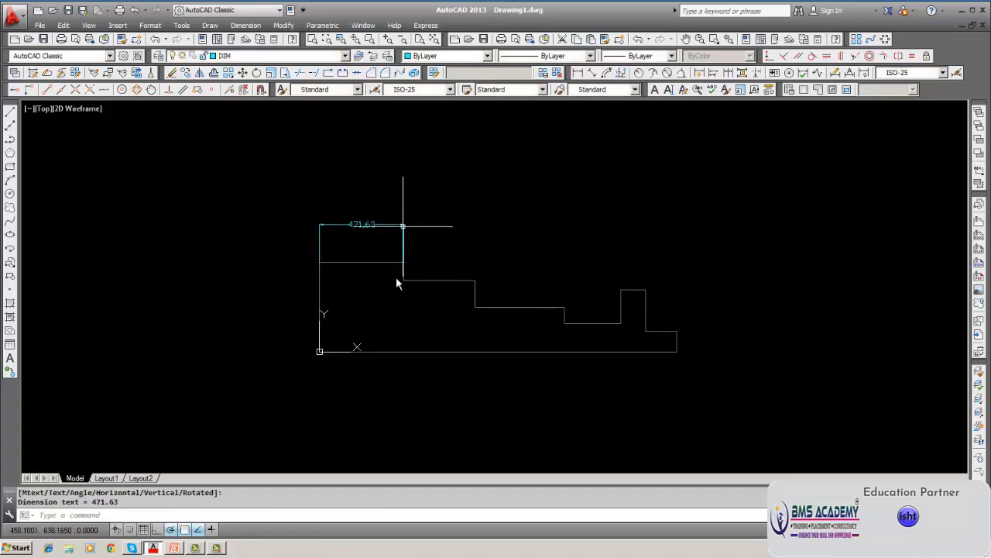
Continue the horizontal dimension chain to the second and third steps' outer corners, both top corners of the raised block and the lowest step's outer corner
click(726, 74)
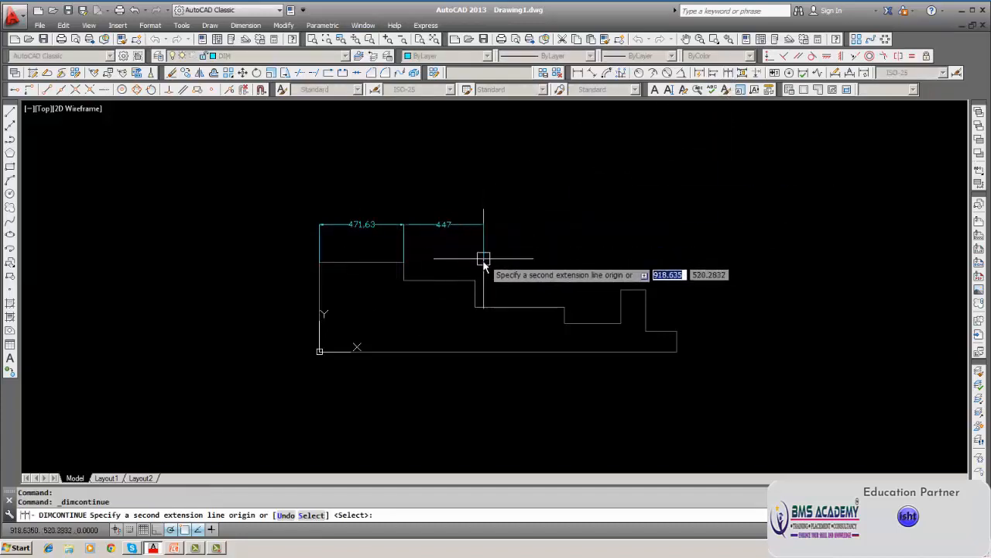
click(475, 280)
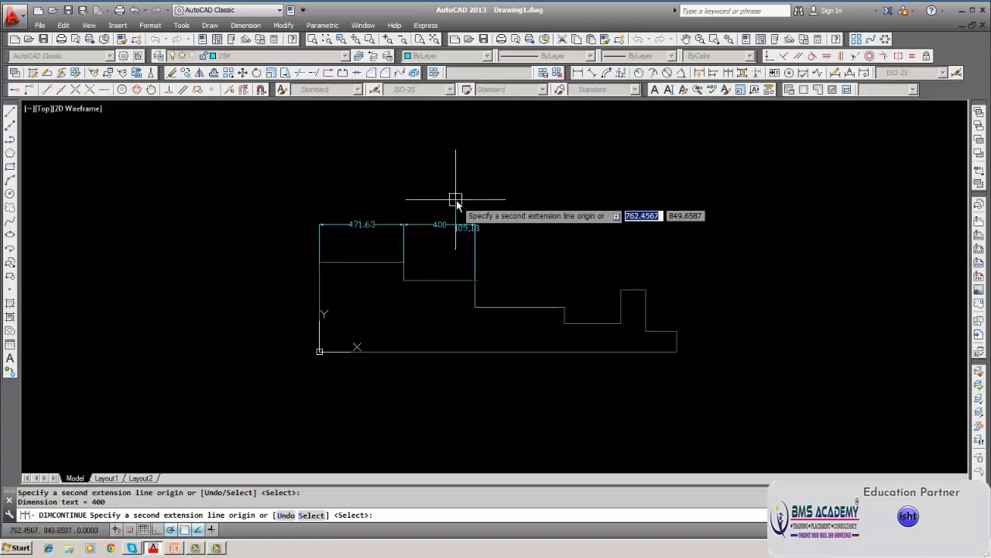
click(565, 307)
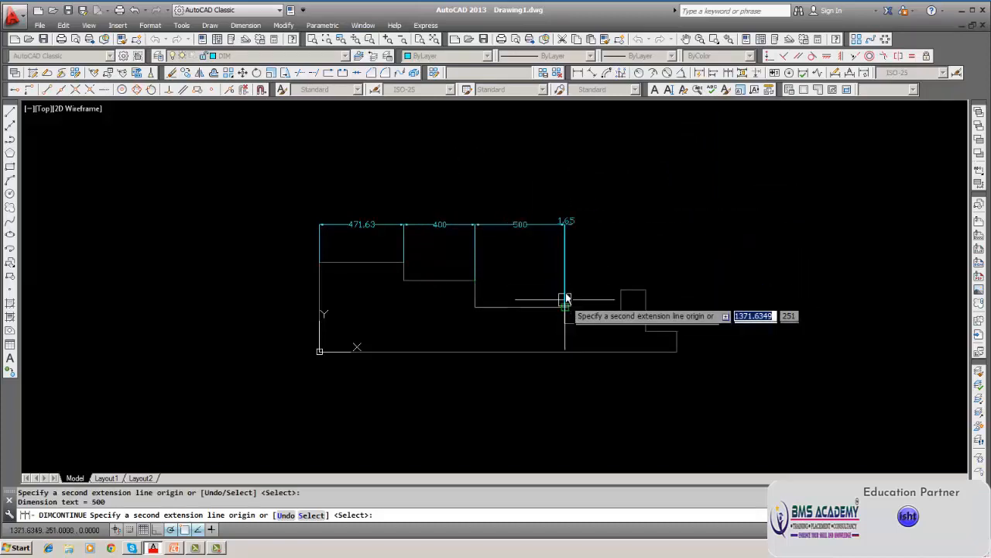
click(620, 290)
click(646, 289)
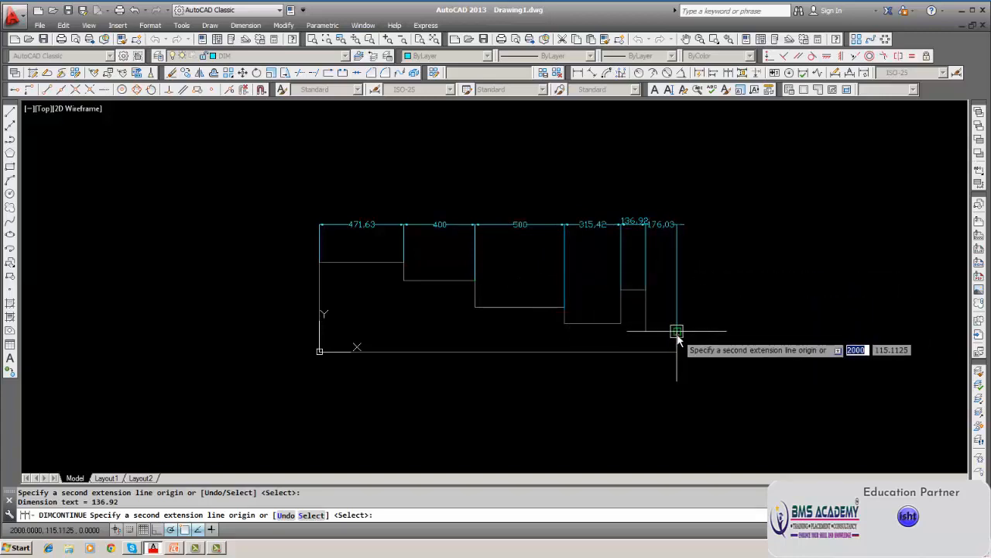
key(Return)
scroll(661, 227, up, 4)
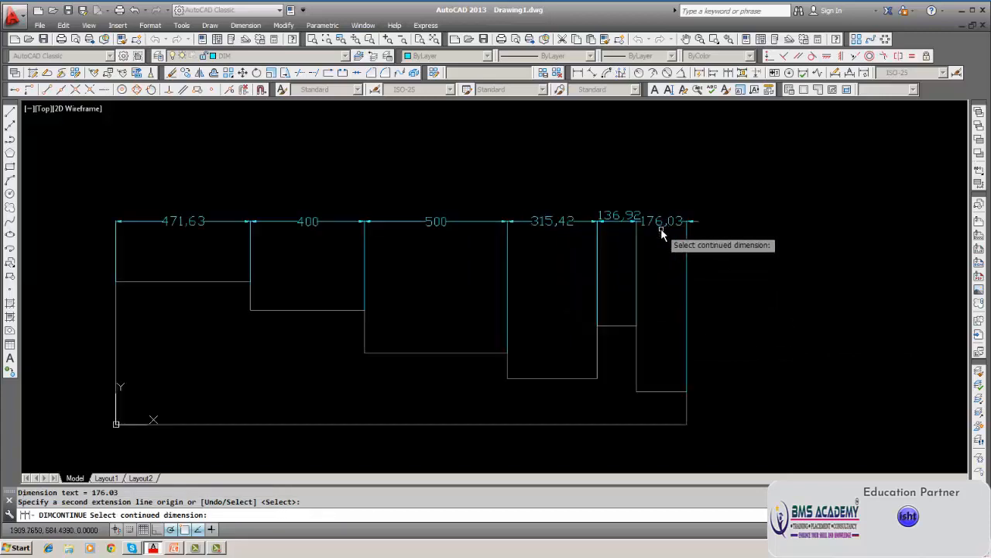
scroll(661, 228, down, 4)
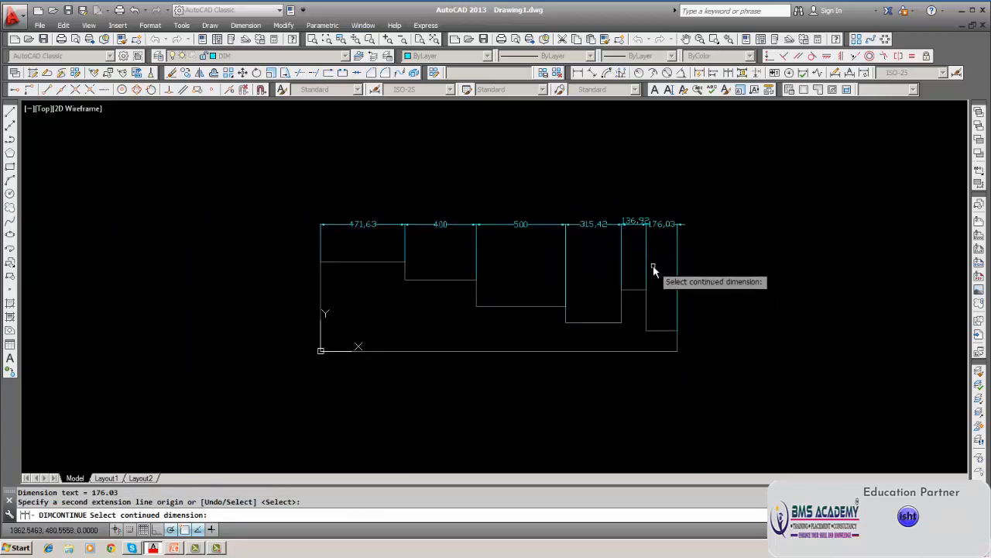
Try to continue the dimension chain to the upper and lower corners of the profile's left edge
click(727, 74)
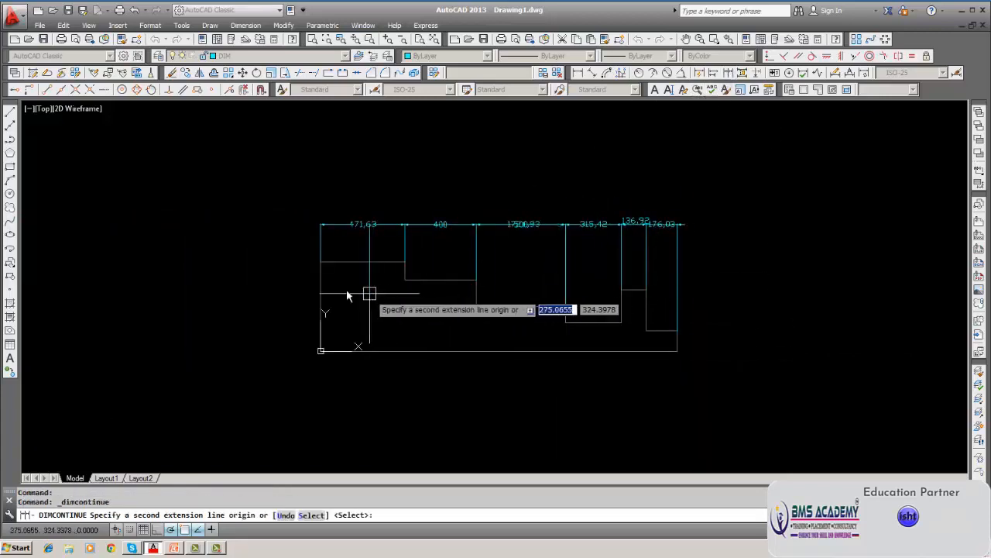
click(321, 263)
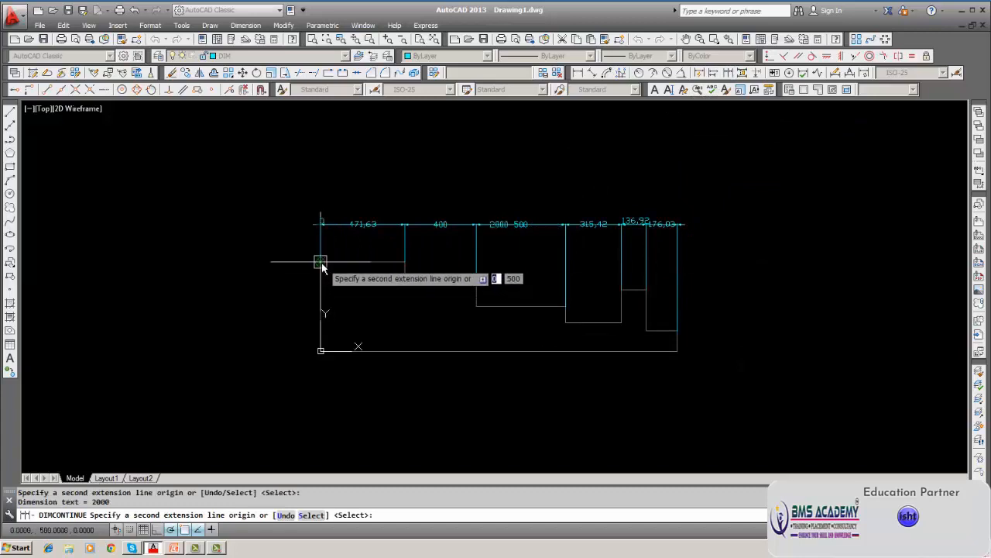
click(317, 347)
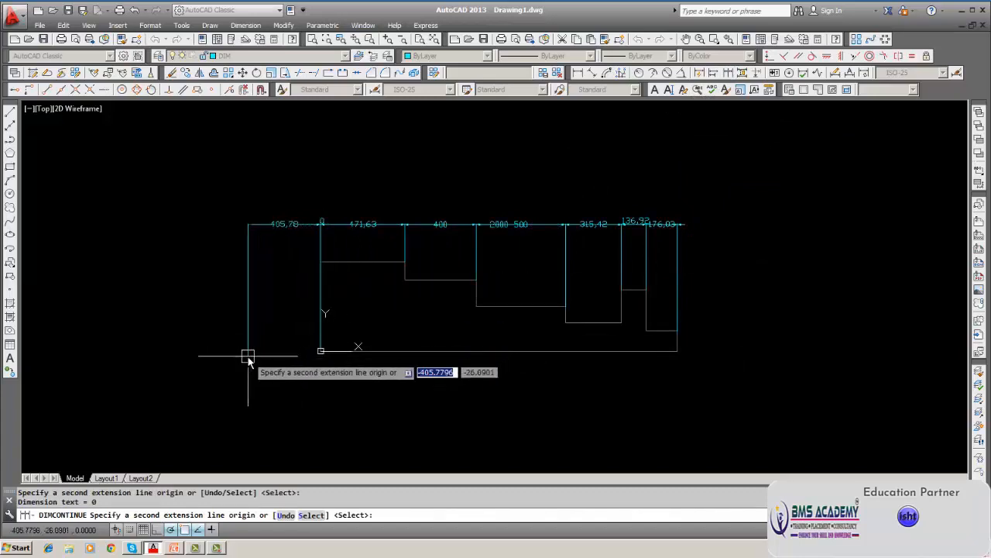
key(Escape)
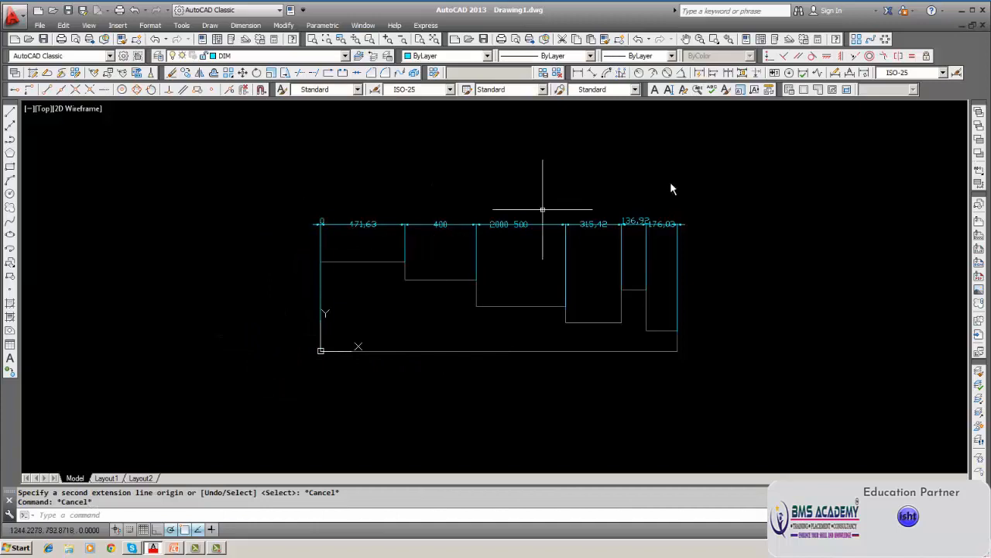
click(578, 73)
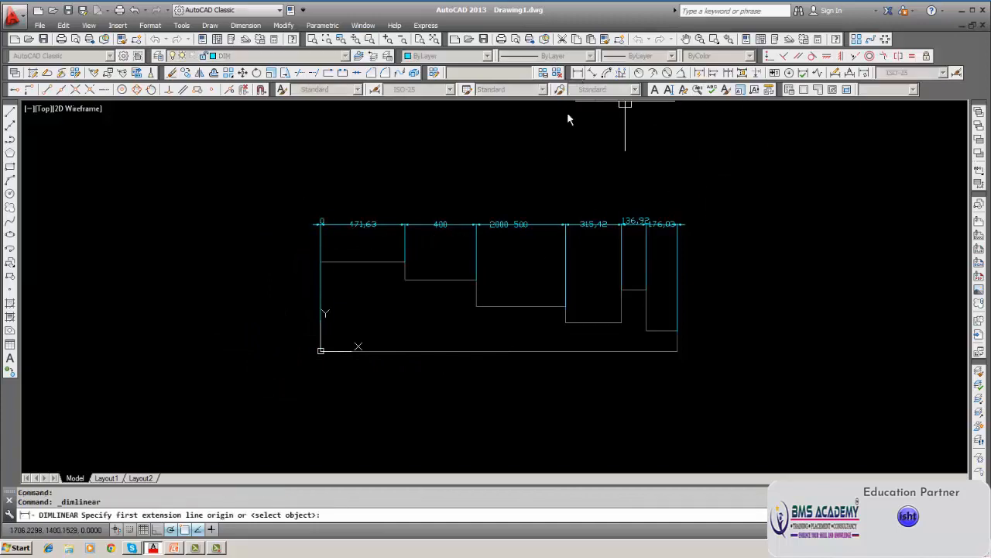
click(318, 264)
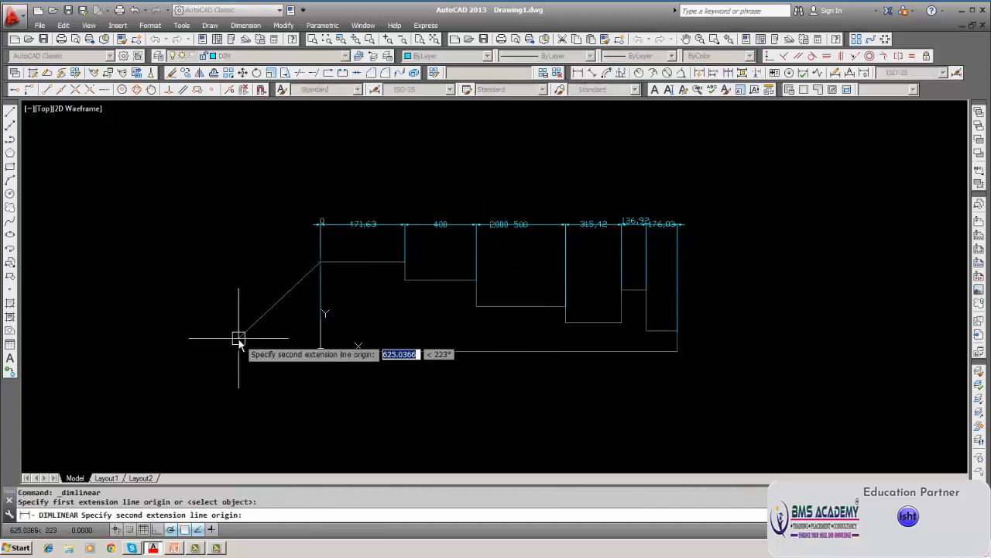
key(Escape)
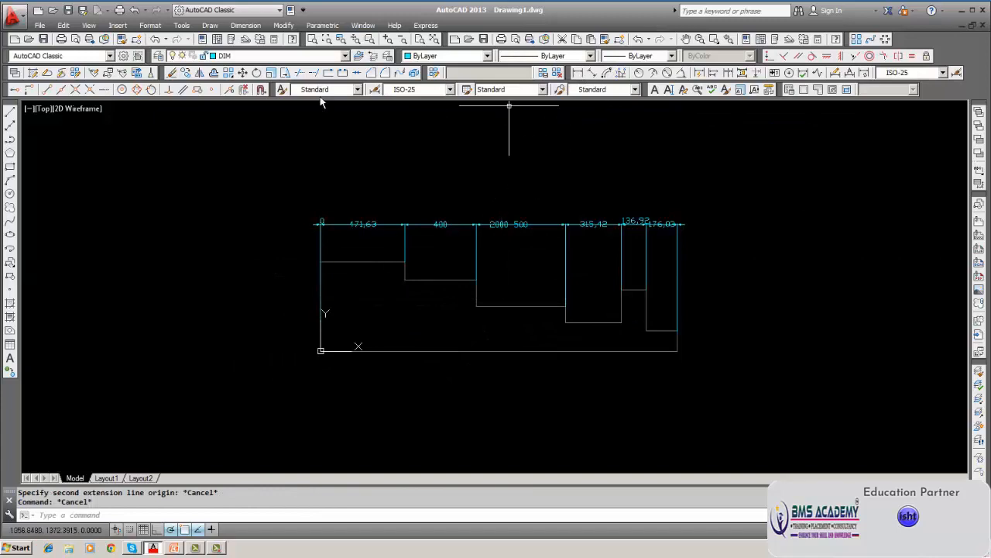
Erase the zero-length dimension at the profile's upper-left corner and add a vertical linear dimension beside the full left edge
click(172, 73)
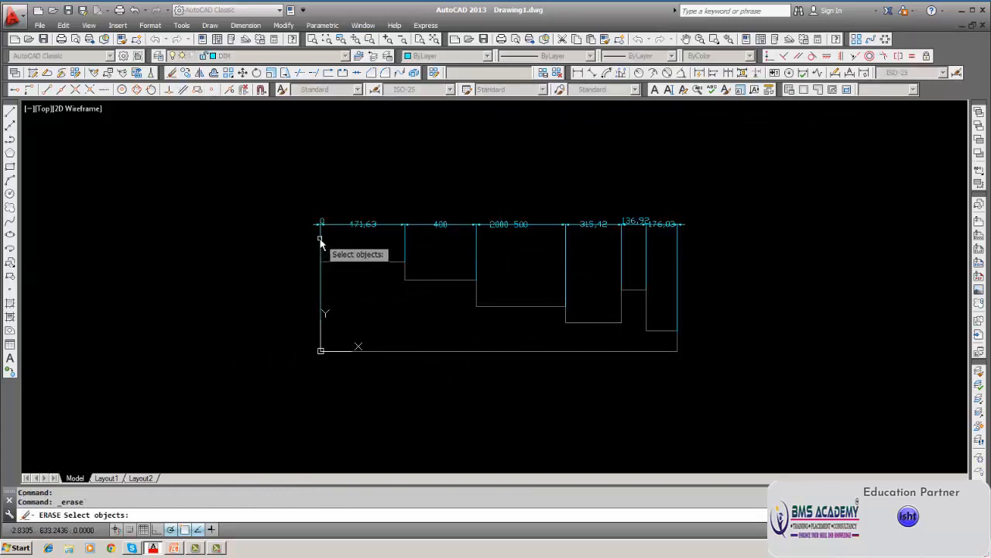
key(Return)
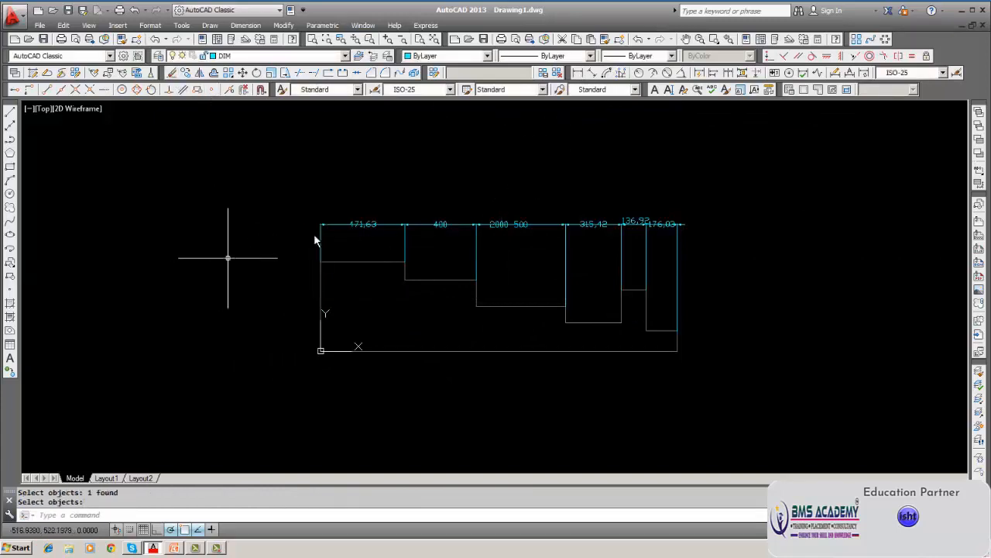
click(579, 72)
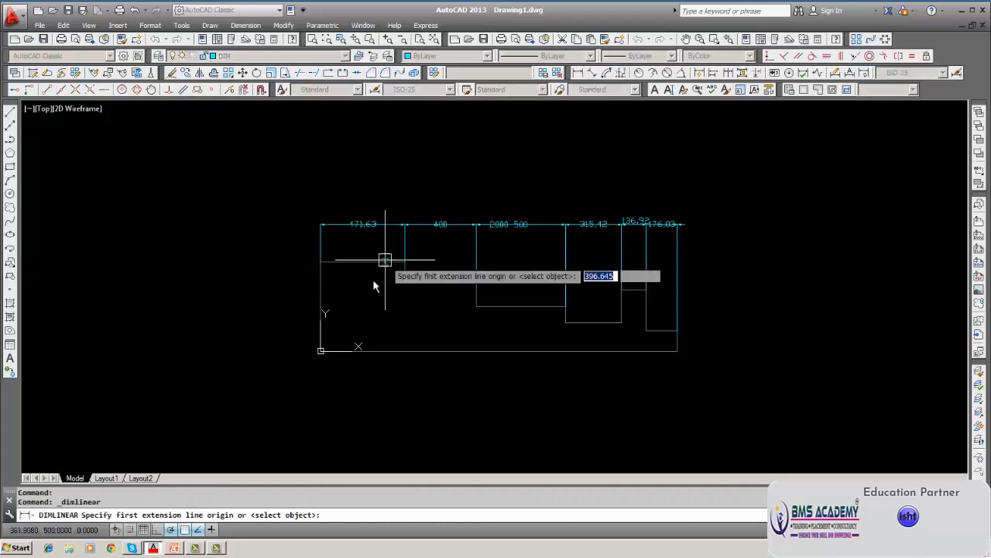
click(320, 350)
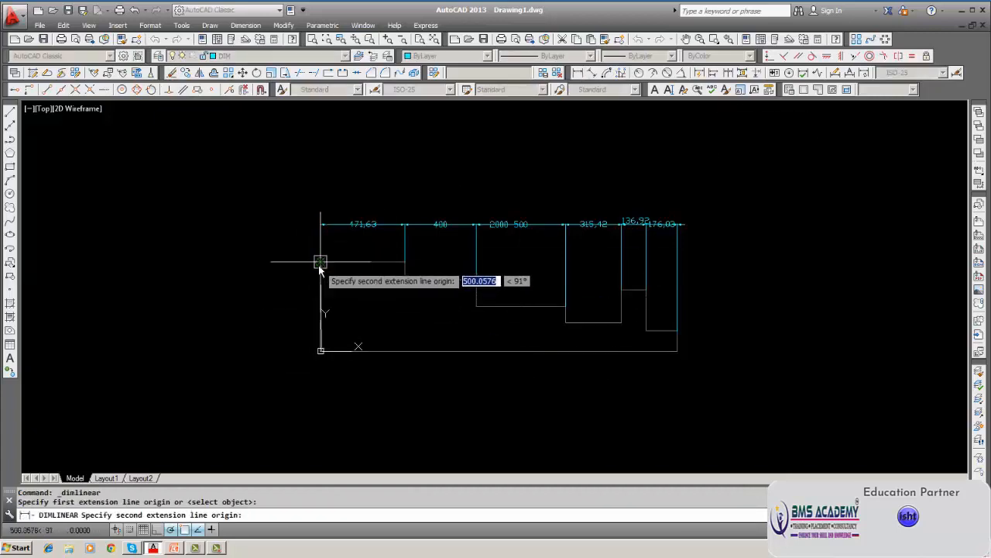
click(320, 262)
click(293, 284)
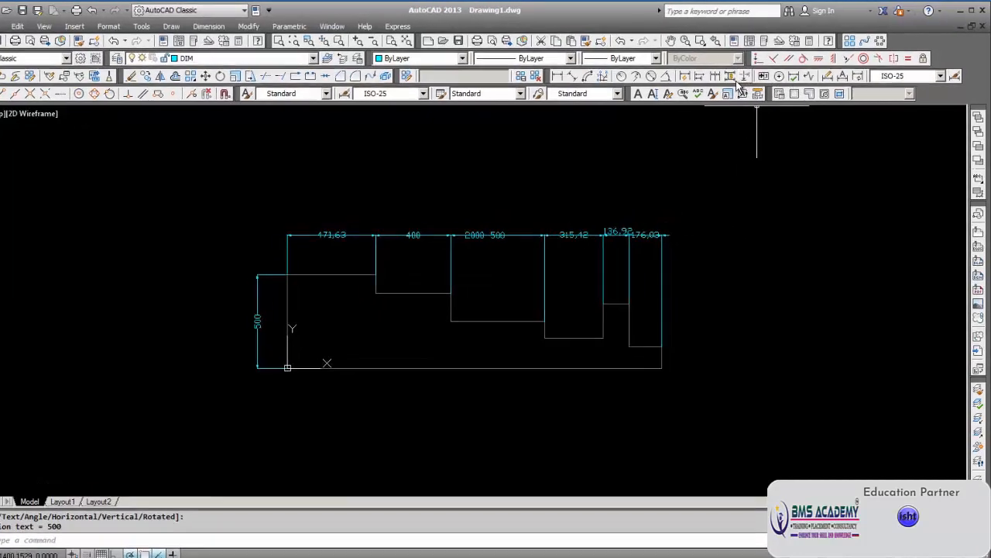
Continue the vertical dimension to the feet of the first and second risers, the third step's outer corner and the foot of the raised block
click(663, 91)
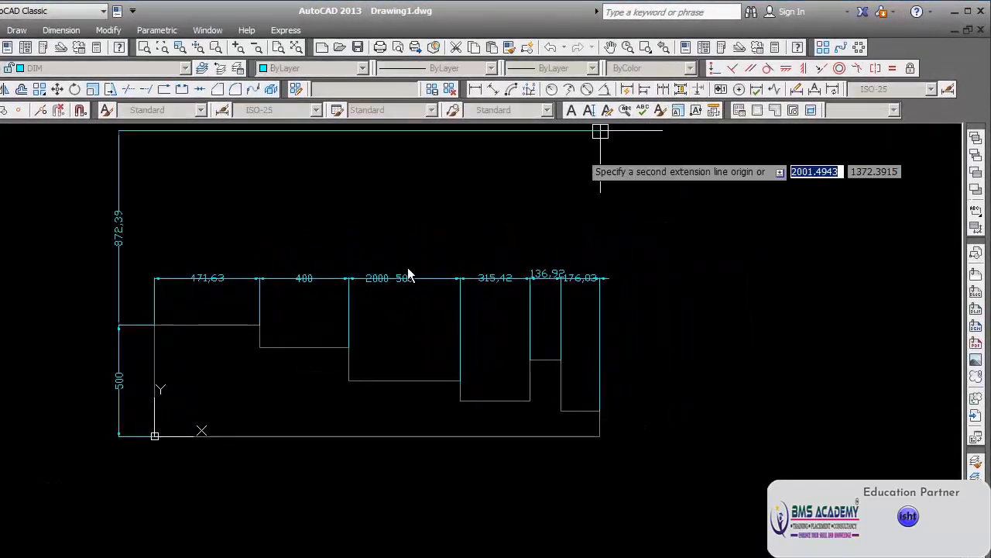
click(259, 348)
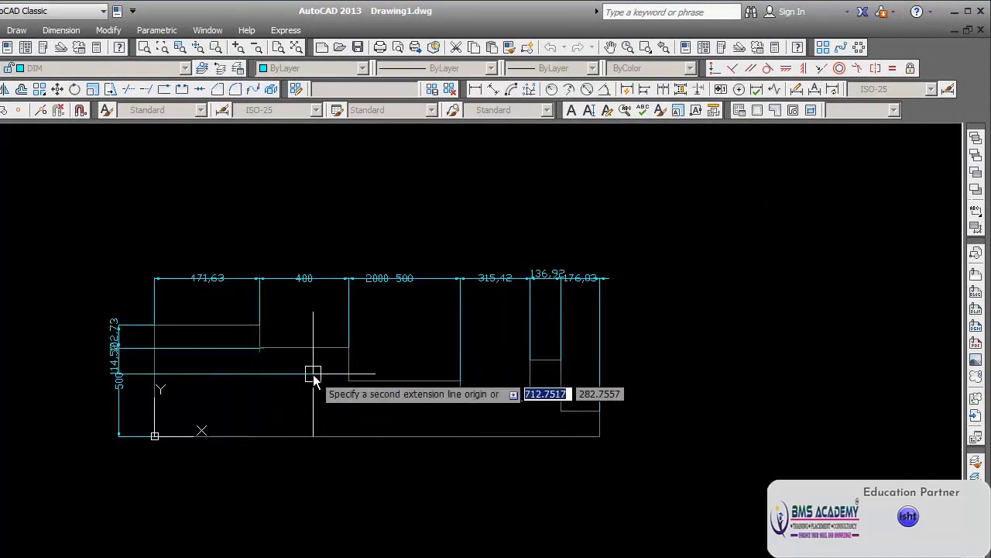
click(349, 379)
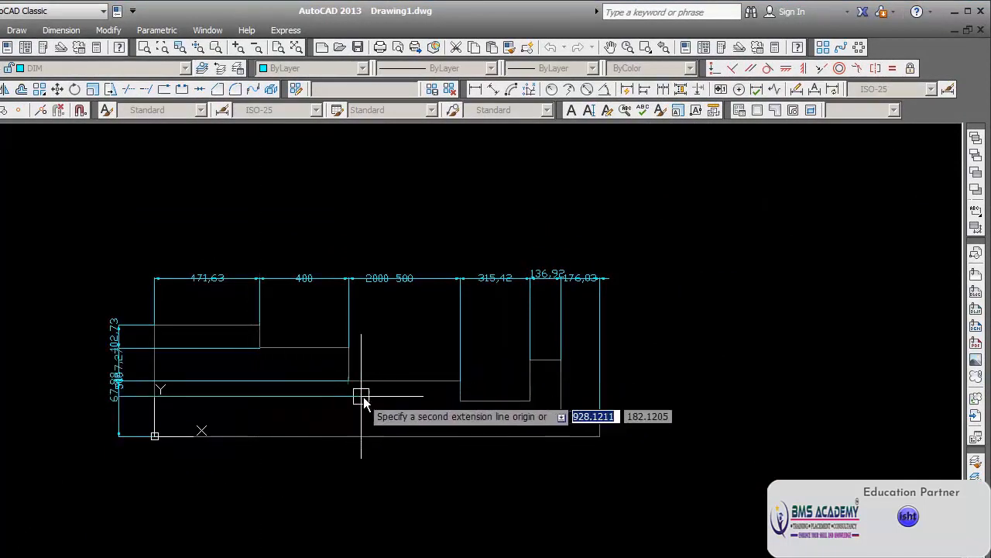
click(460, 380)
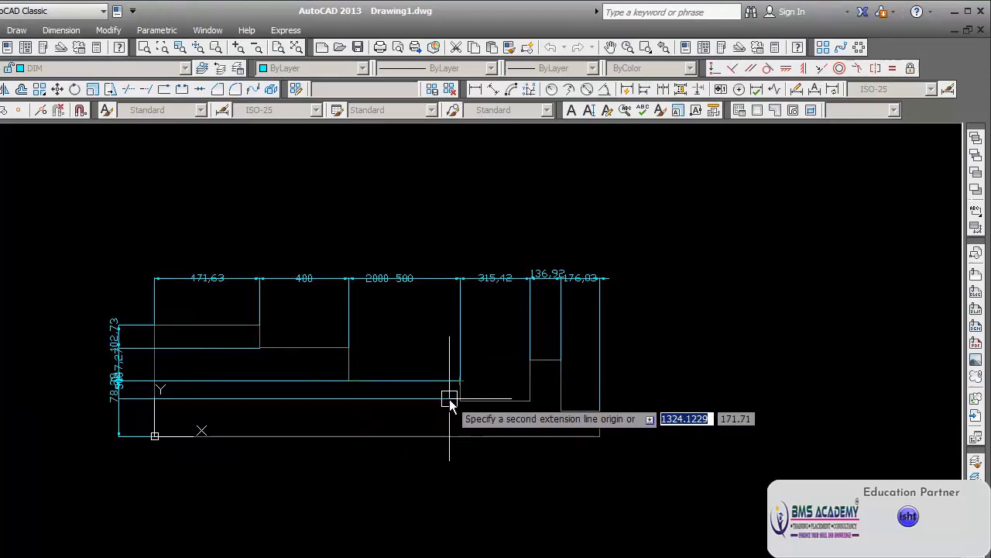
click(530, 400)
key(Escape)
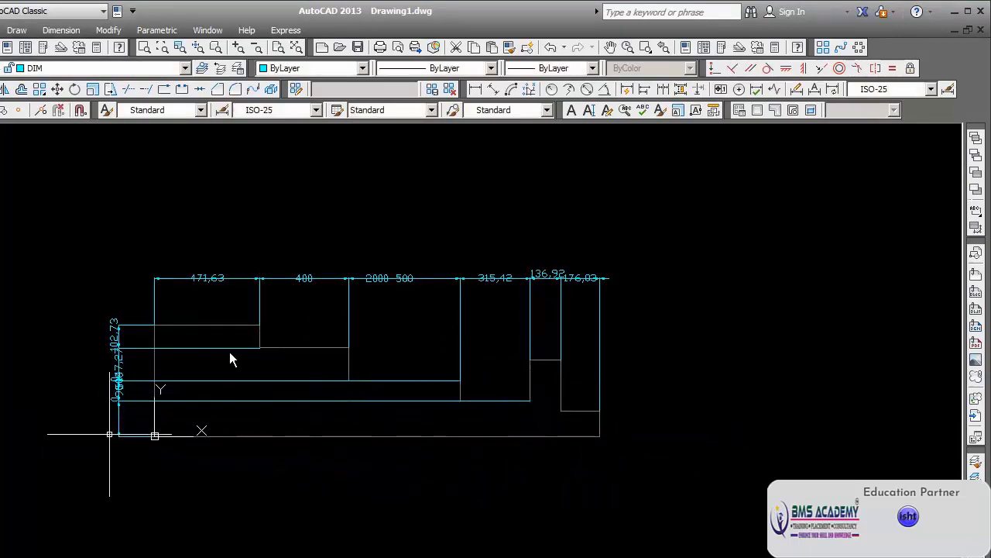
click(171, 73)
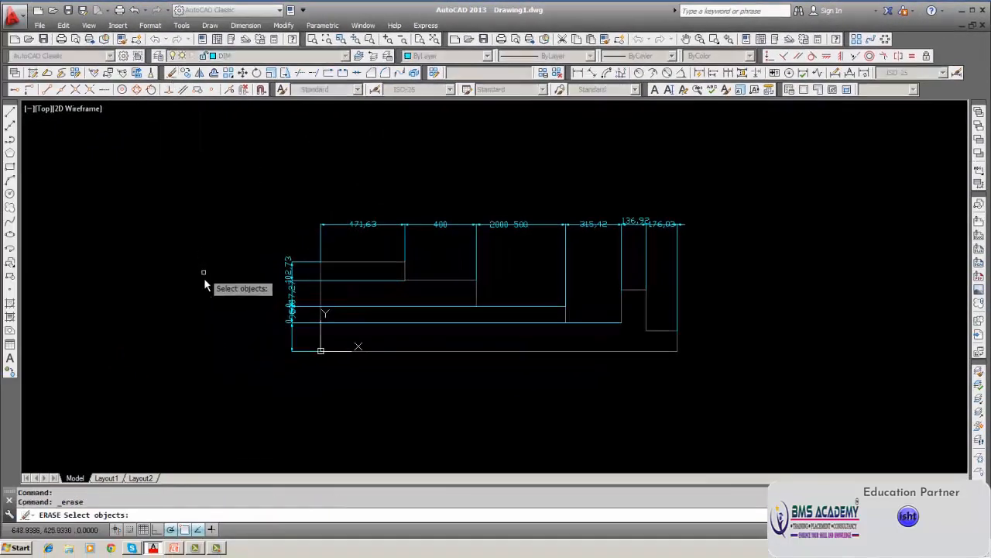
text(w)
key(Return)
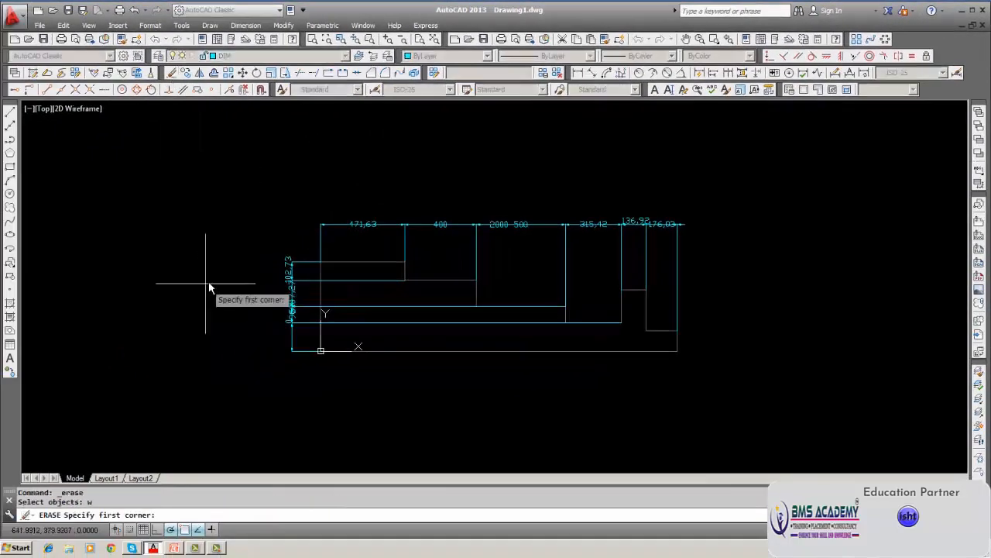
click(241, 252)
click(298, 380)
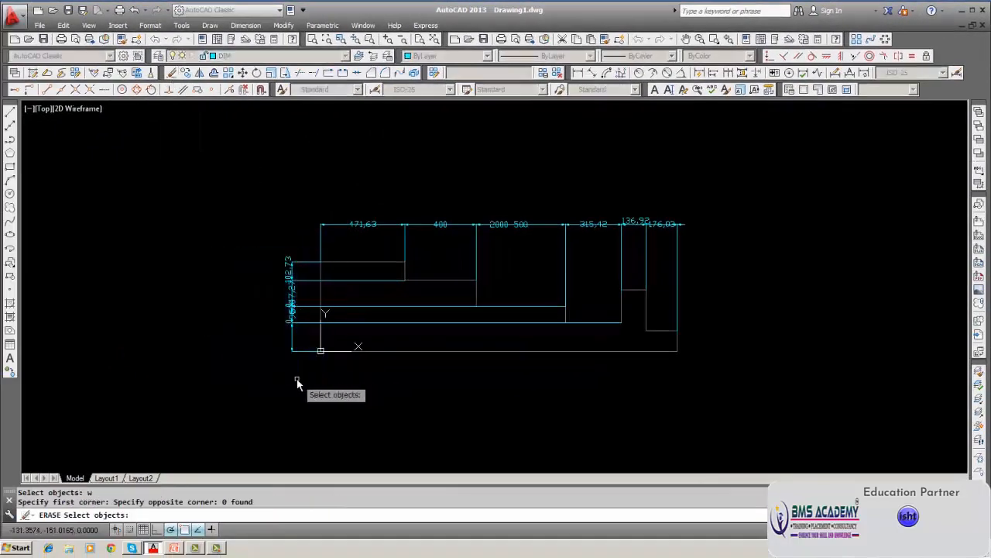
key(Return)
key(Return)
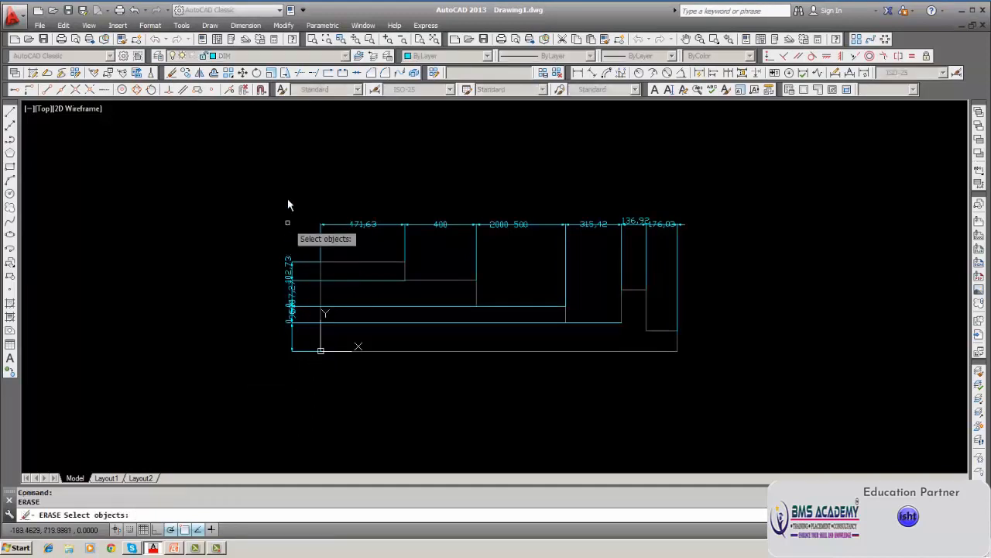
key(Escape)
Erase three dimensions of the vertical chain whose extension lines run at the second, third and fourth step levels
click(172, 73)
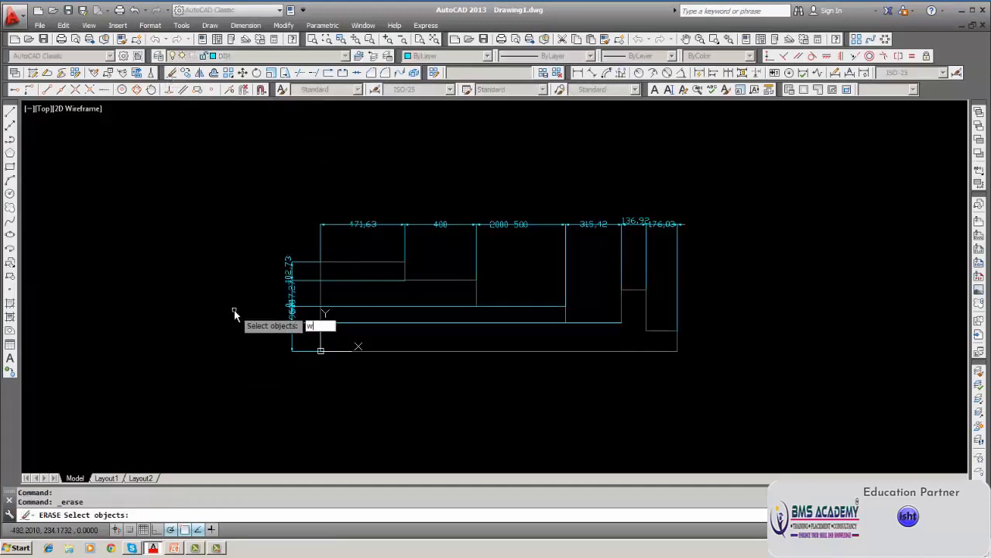
text(w)
key(Return)
click(250, 266)
click(382, 392)
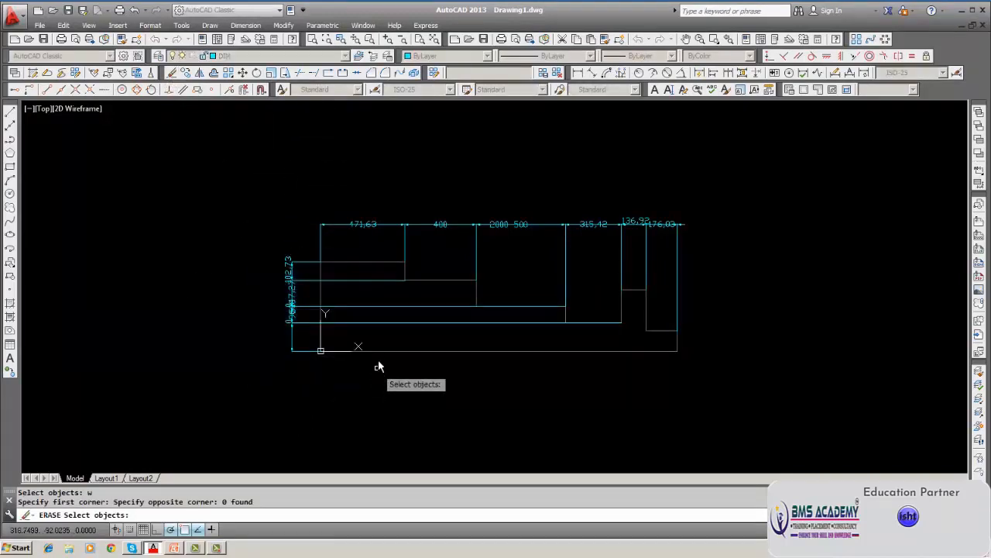
click(379, 323)
click(378, 306)
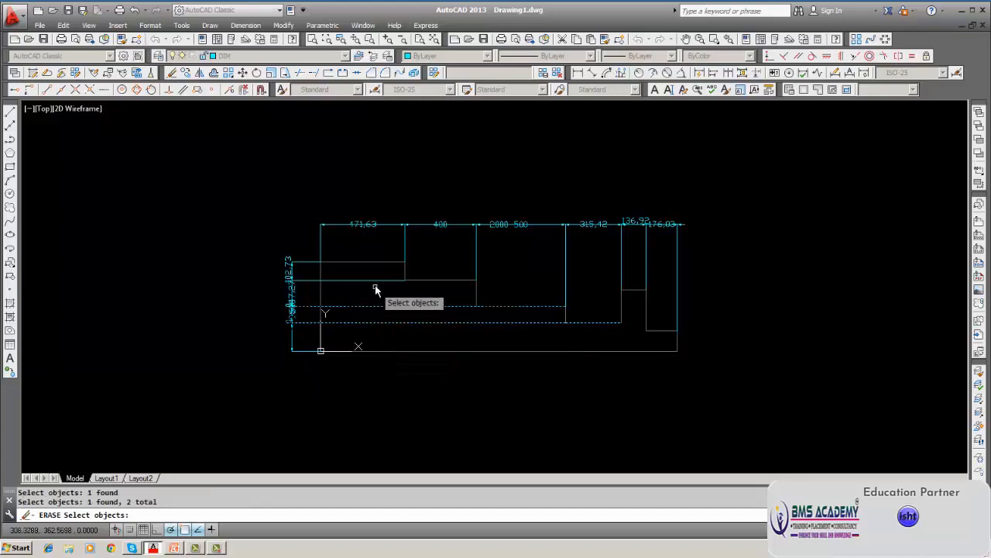
click(376, 280)
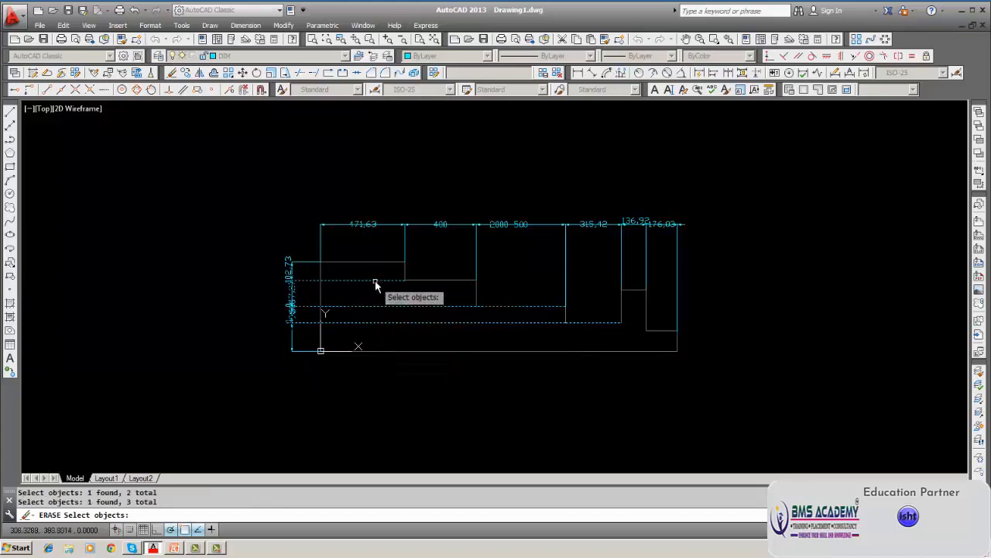
key(Return)
Erase the remaining vertical dimensions beside the profile's left edge
key(Return)
click(291, 289)
click(291, 275)
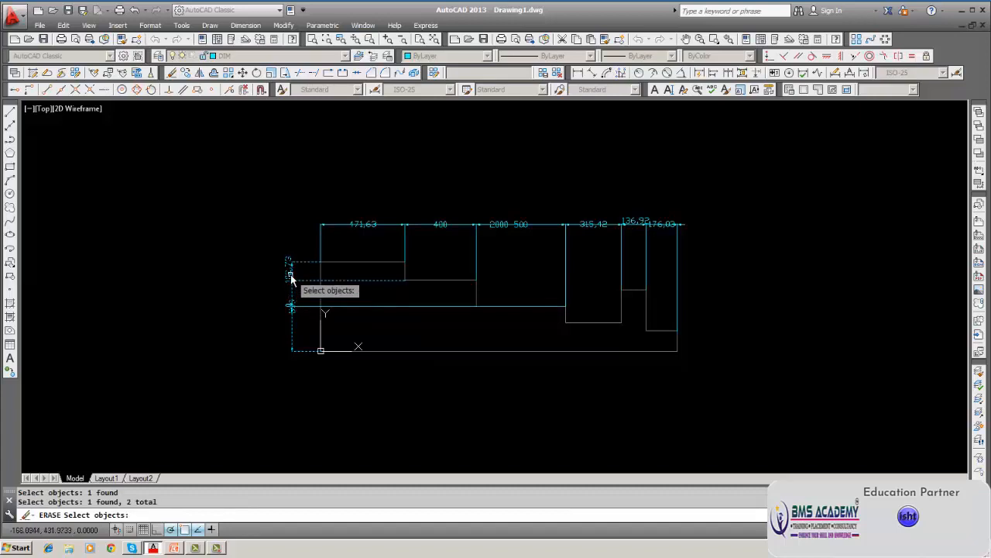
click(301, 306)
key(Return)
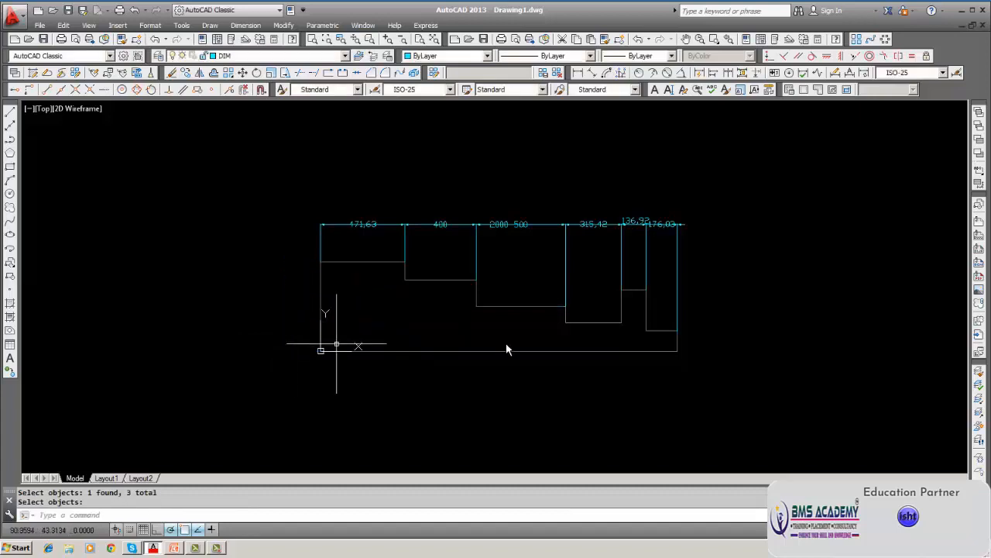
Add a vertical linear dimension to the lowest step's outer edge, placed outside the profile's right end
click(578, 74)
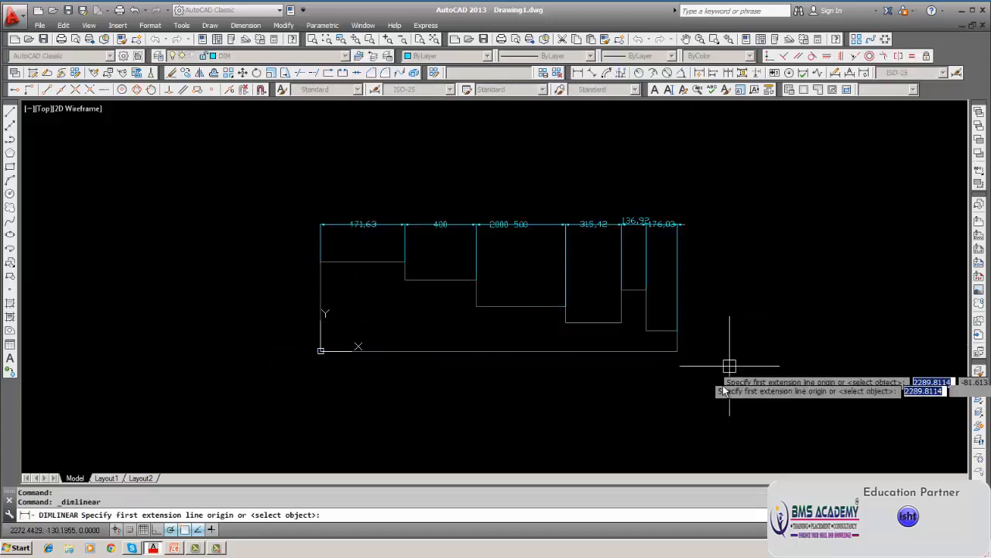
click(677, 350)
click(679, 334)
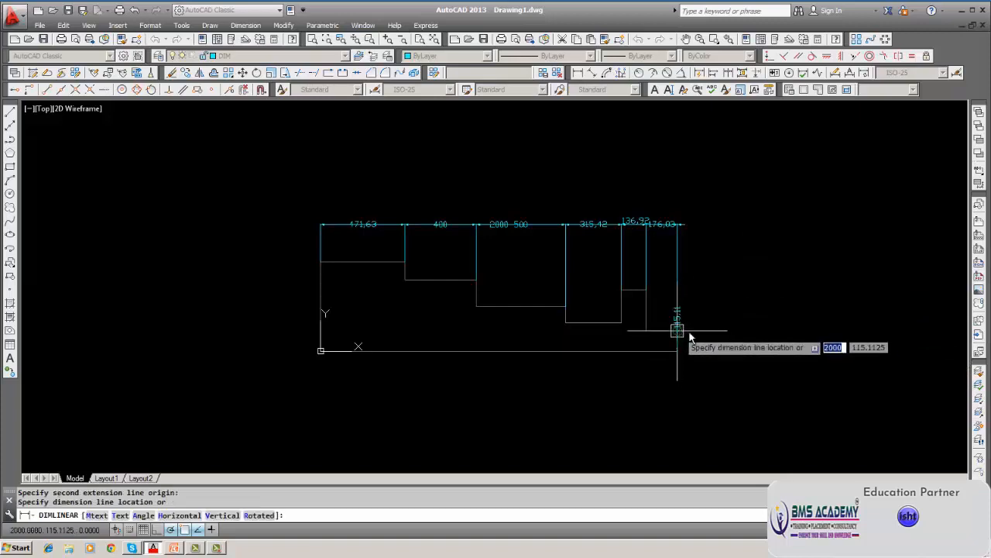
click(732, 335)
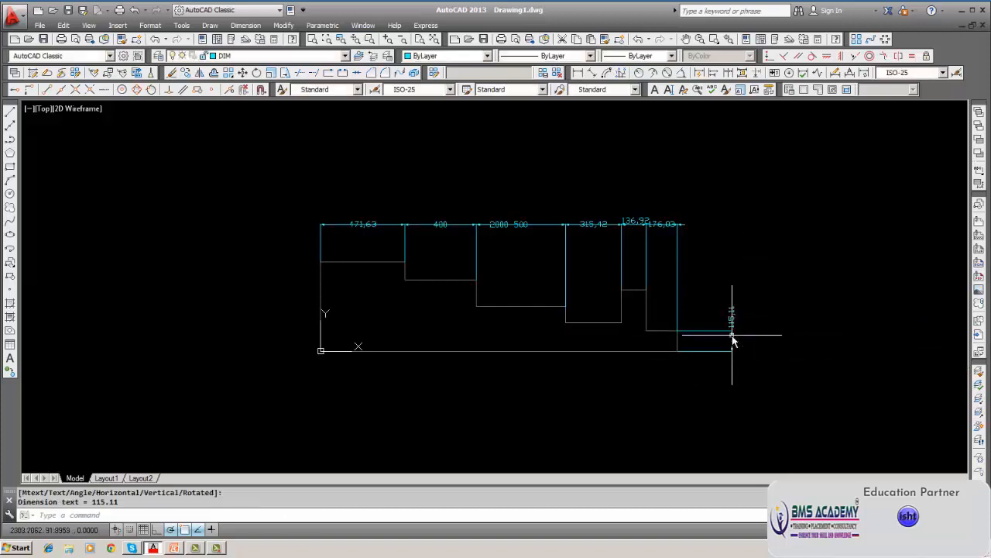
Continue the vertical dimension to the raised block's upper-right corner and the outer corners of the second and first steps
click(727, 72)
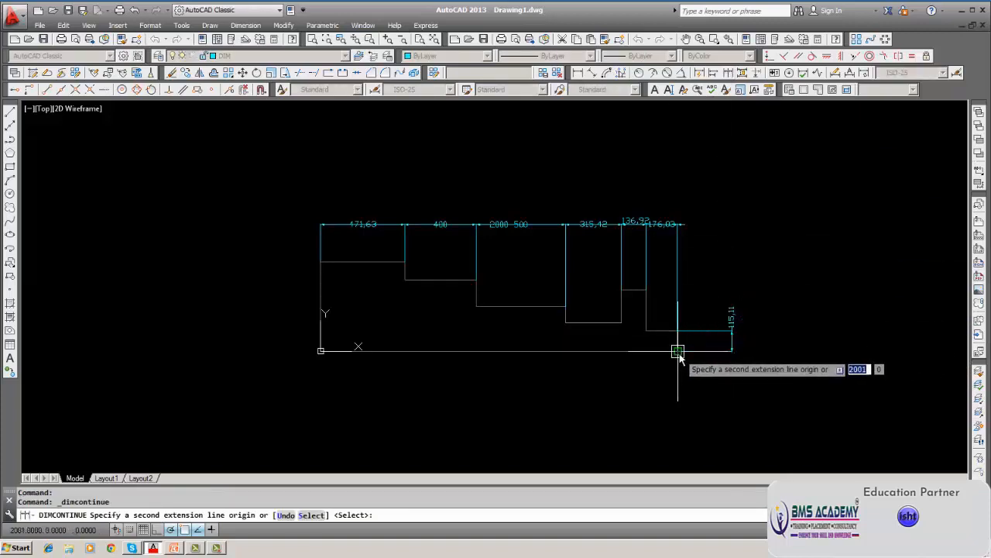
click(646, 290)
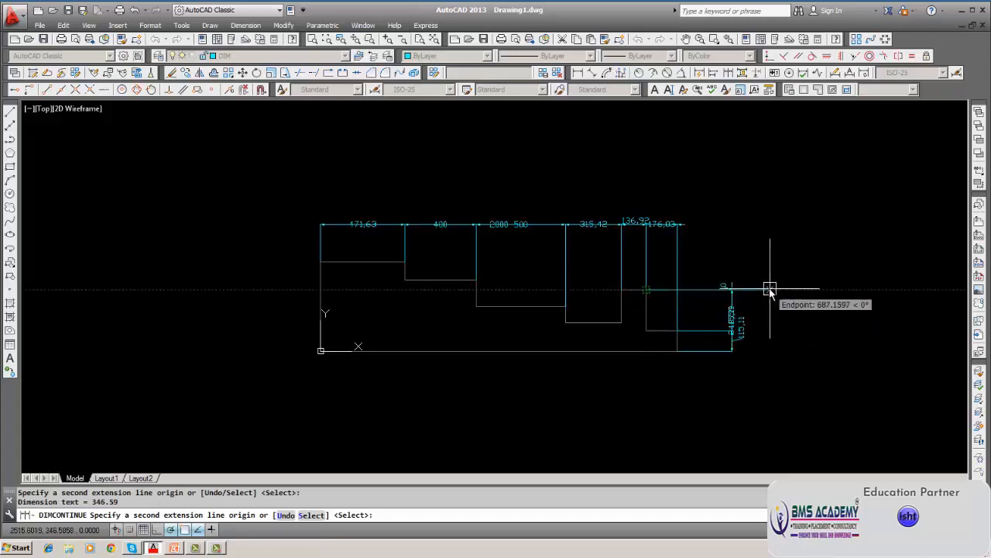
click(478, 283)
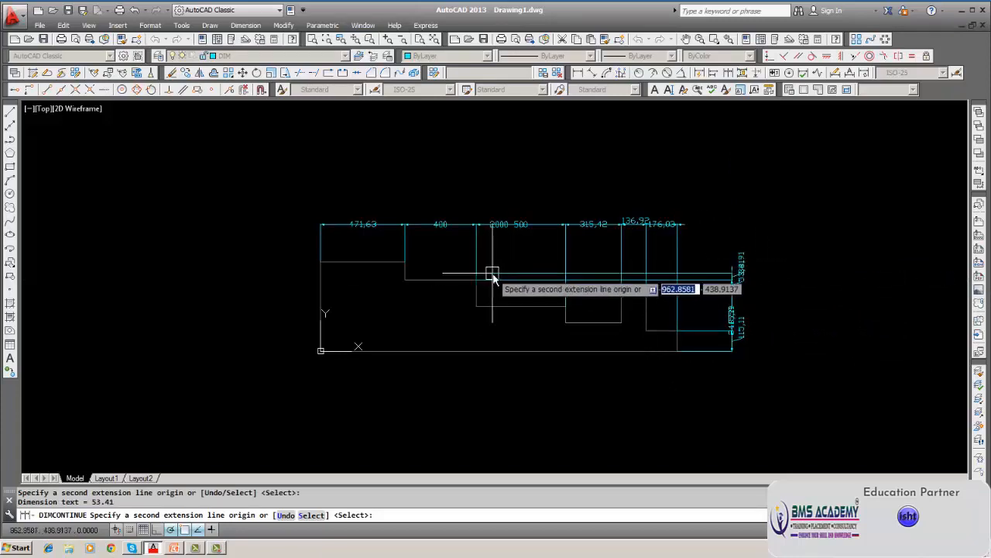
click(404, 263)
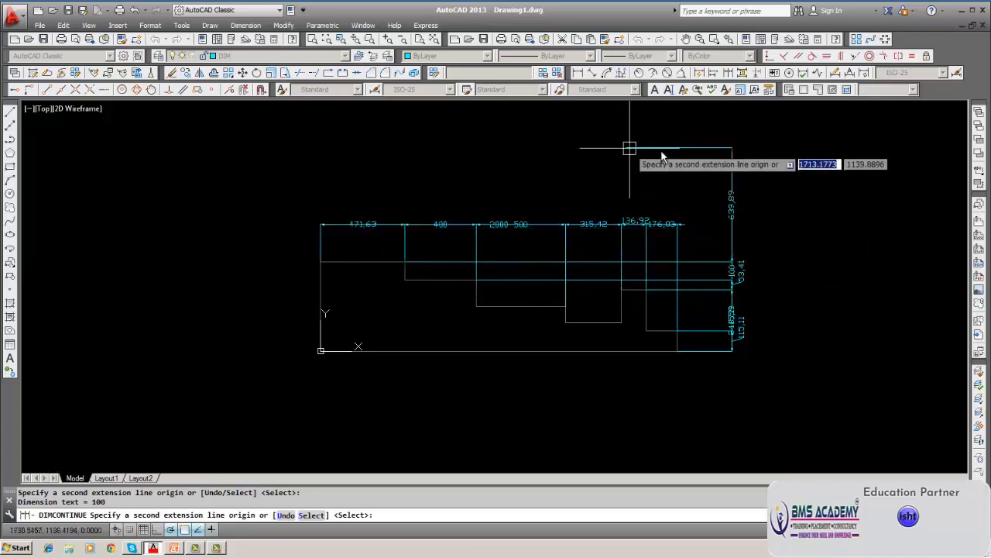
key(Return)
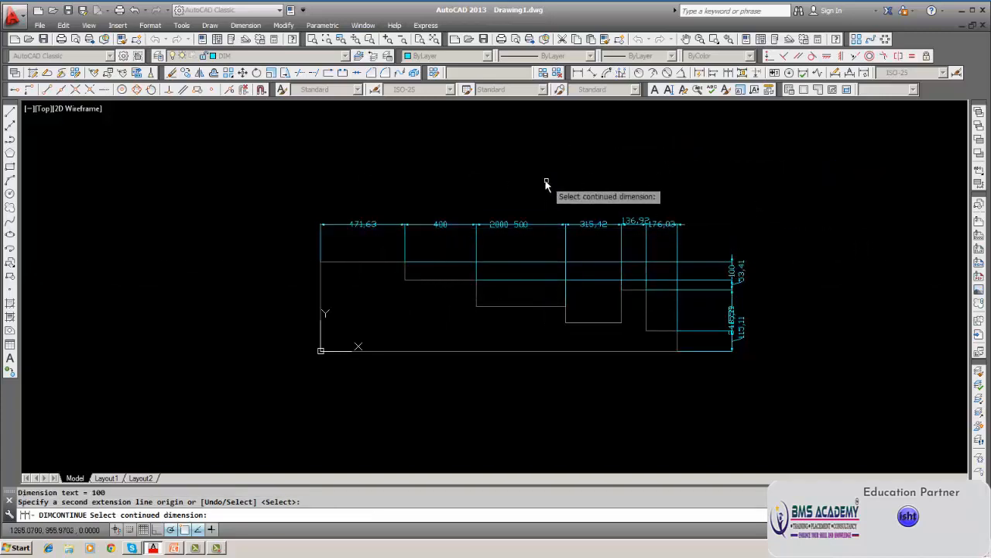
key(Escape)
Erase all horizontal and vertical dimensions around the profile with one window selection
click(172, 72)
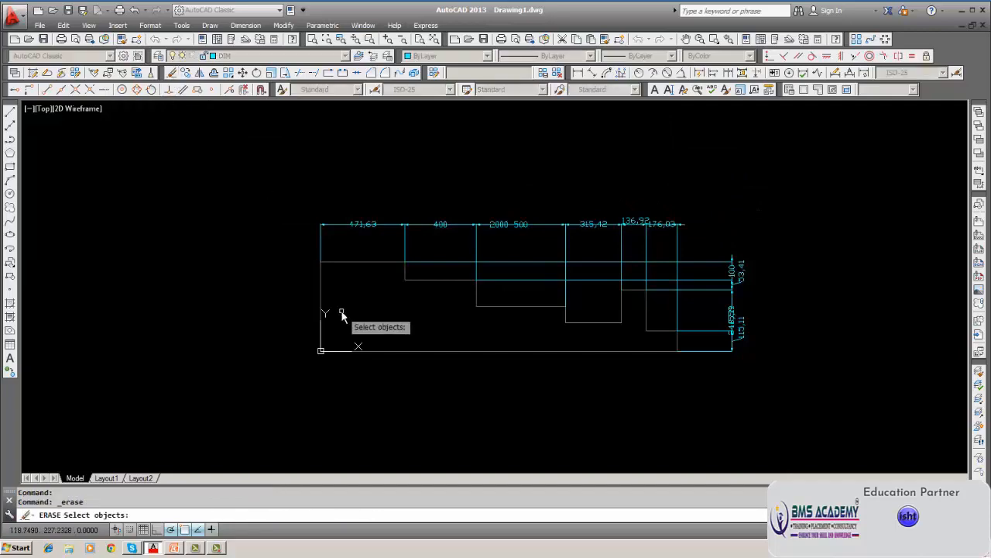
text(w)
key(Return)
click(271, 198)
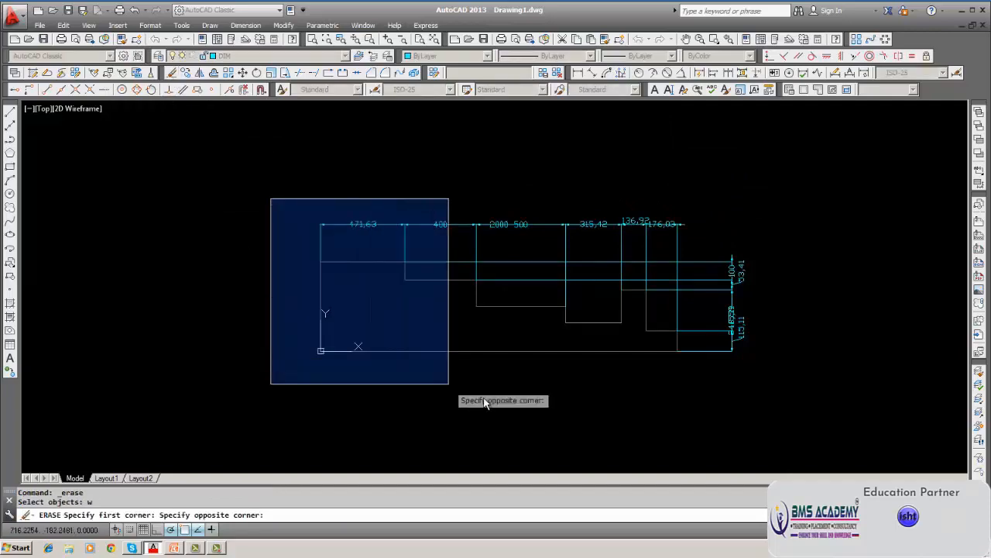
click(765, 409)
key(Return)
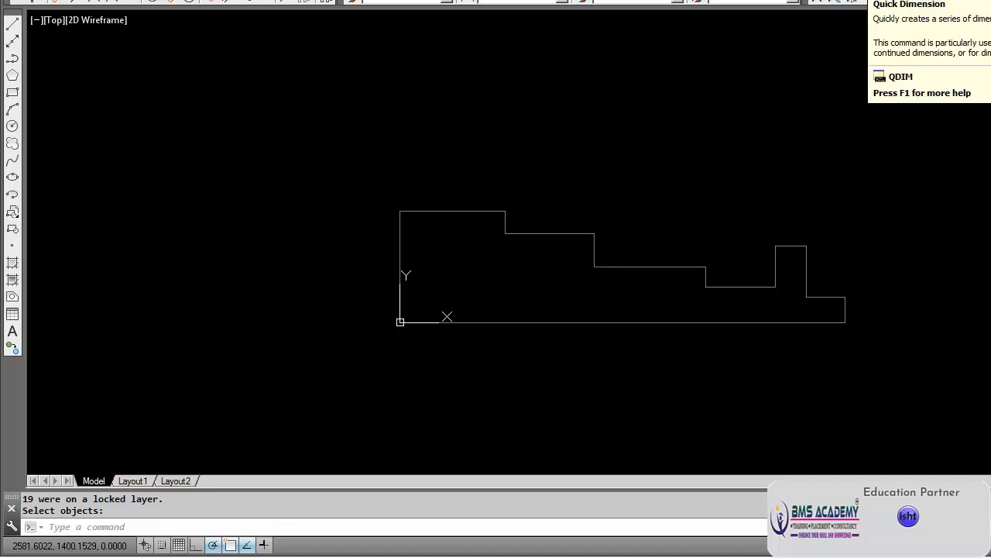
Try to quick-dimension the whole stepped profile using a window selection
click(869, 1)
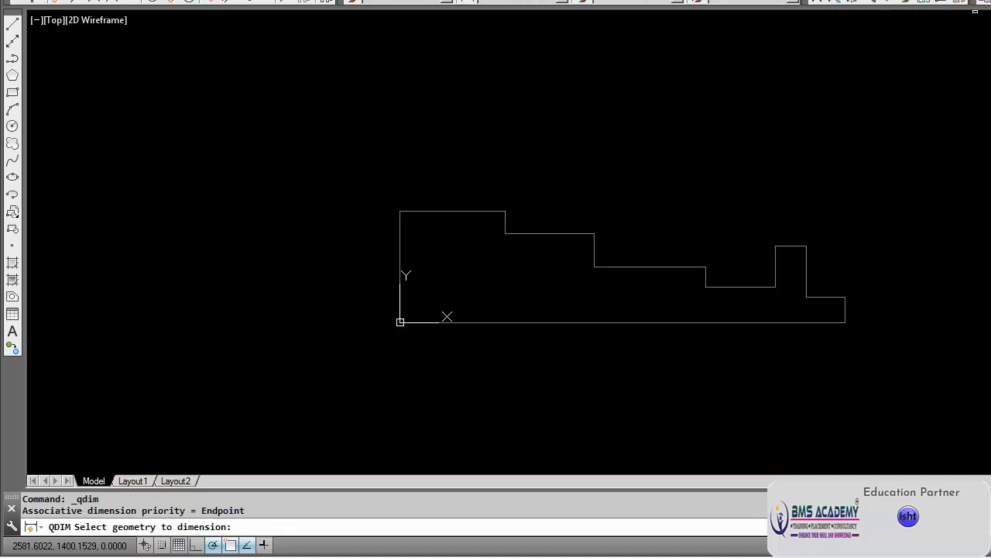
text(w)
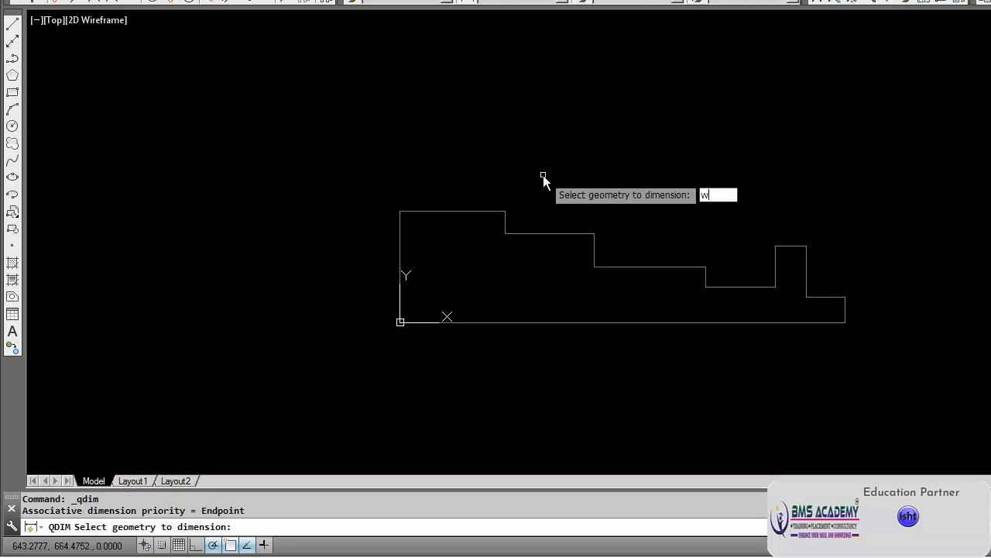
key(Return)
click(357, 168)
click(954, 360)
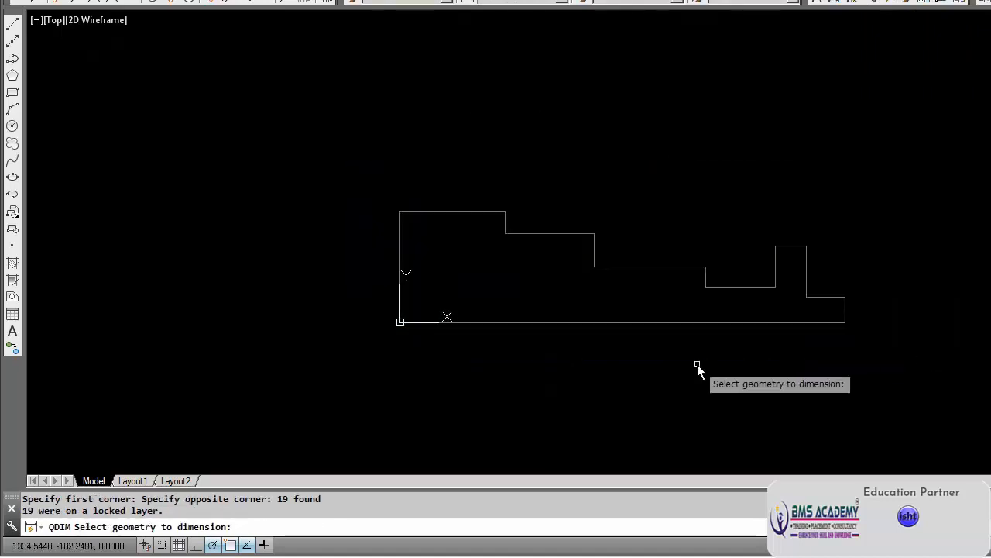
key(Return)
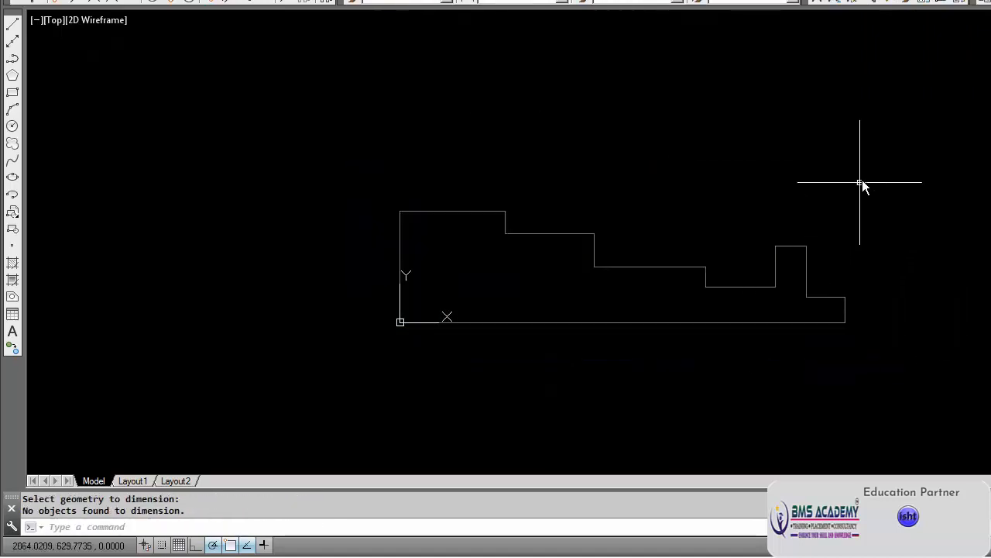
key(Escape)
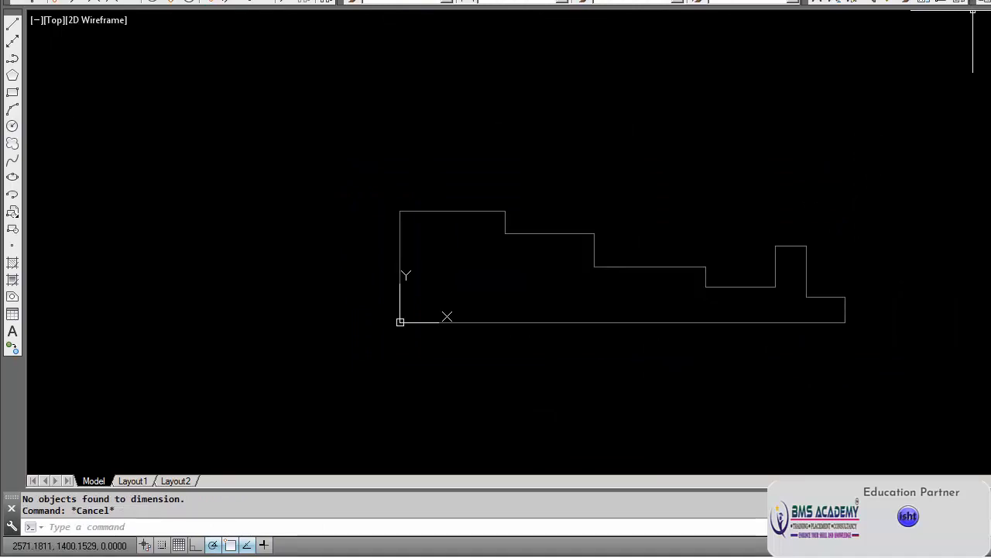
key(Escape)
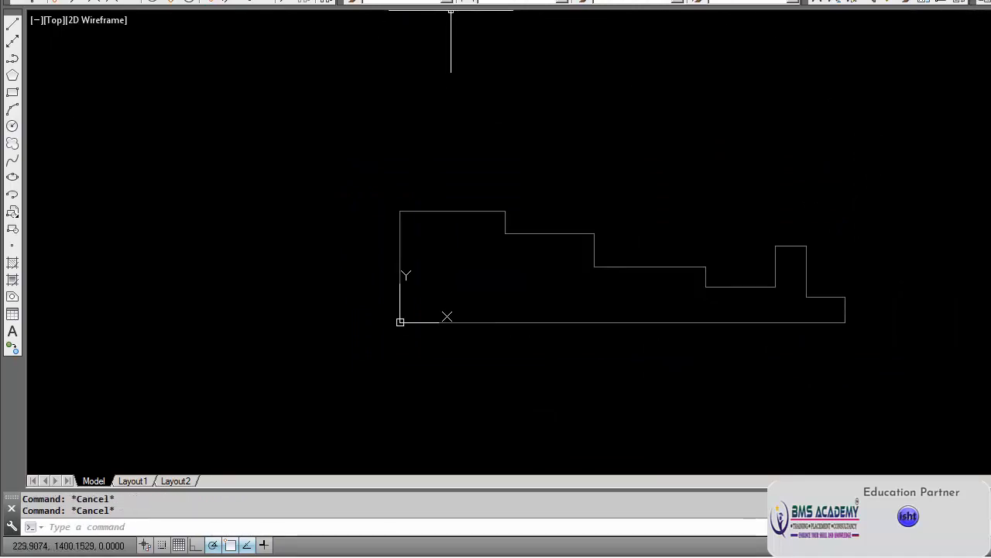
Unlock layer 0 and make it the current layer
click(271, 8)
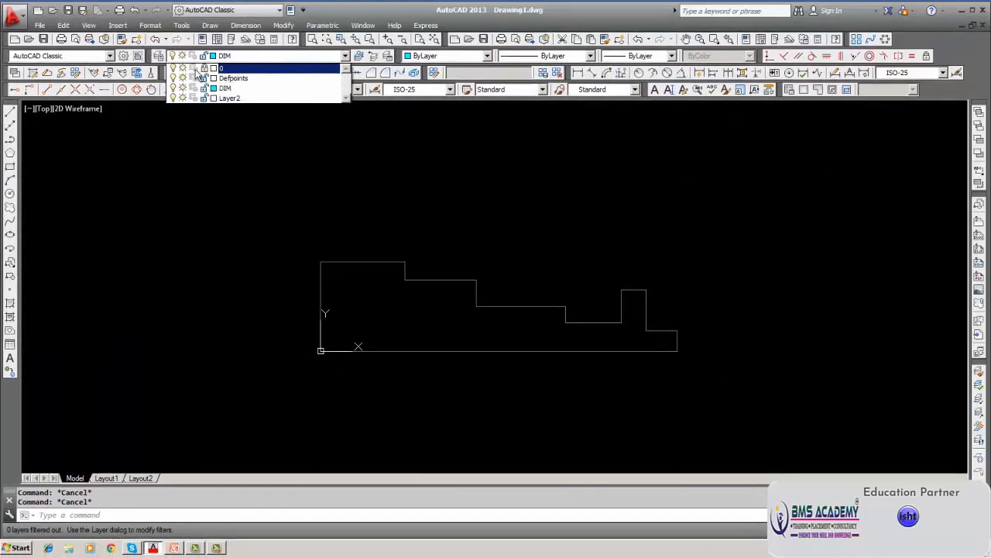
click(266, 69)
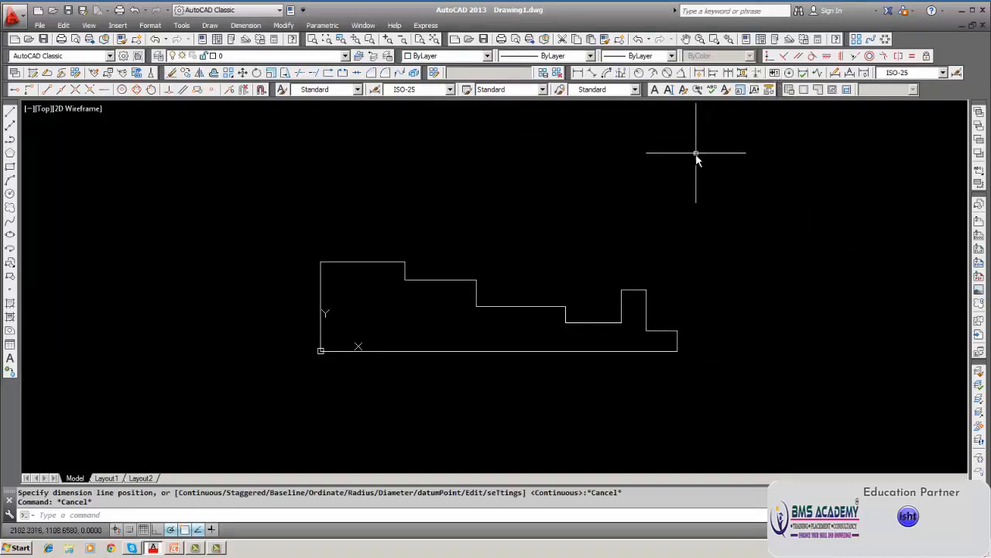
Quick-dimension the top edges of the first four steps and the raised block as a continuous horizontal chain above the profile
click(698, 74)
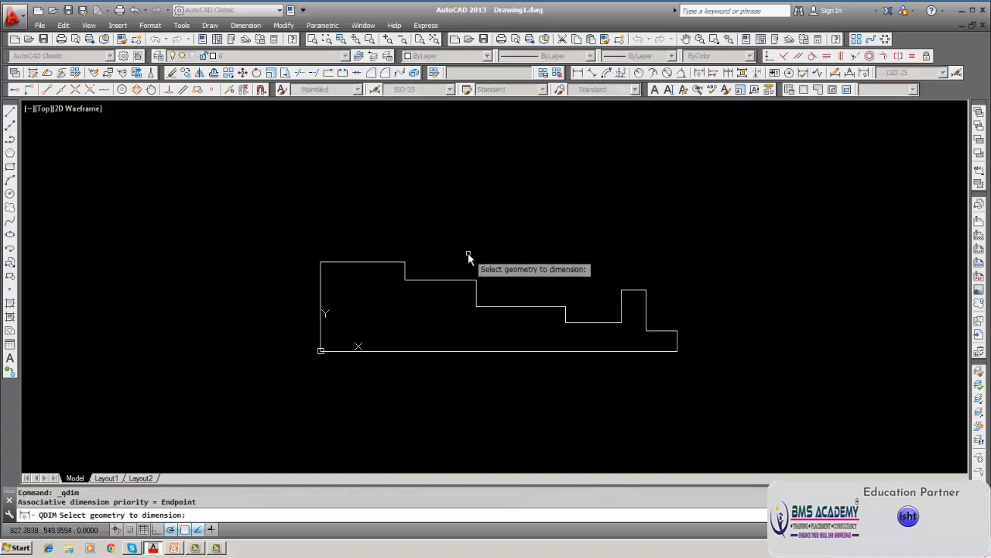
click(356, 262)
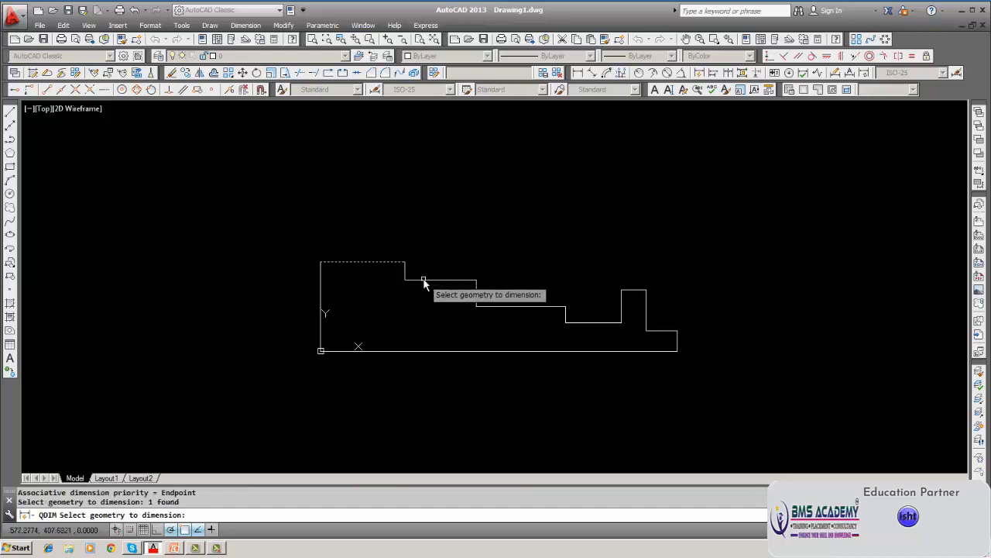
click(423, 280)
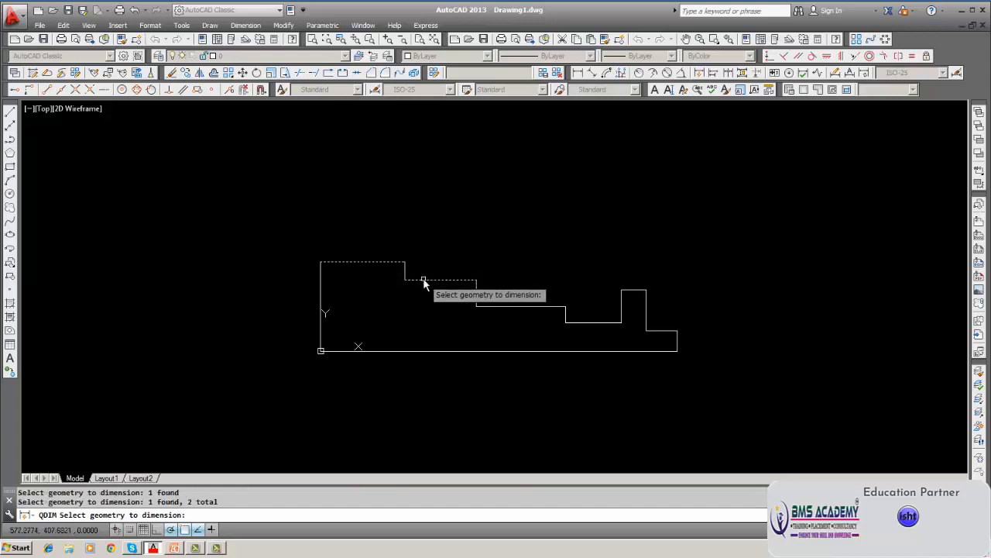
click(511, 307)
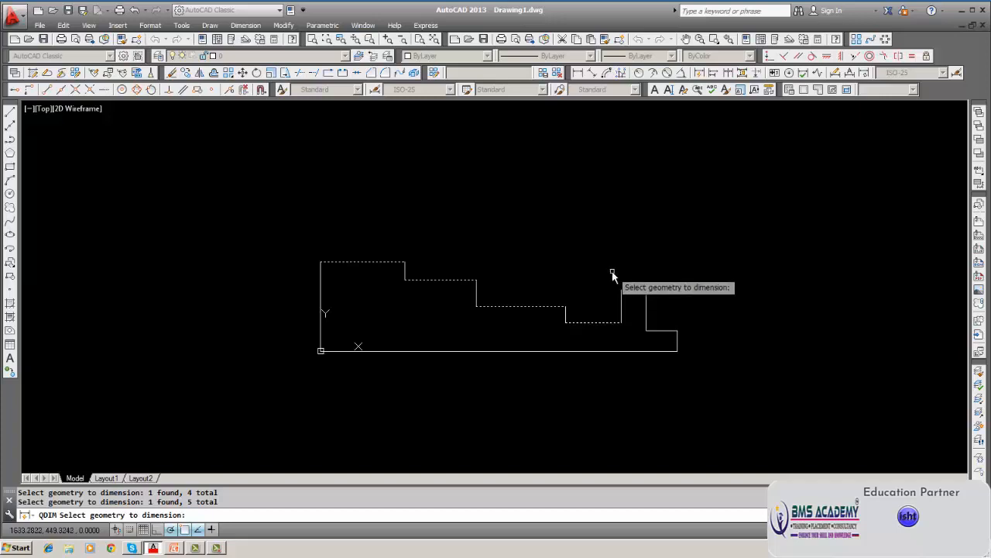
key(Return)
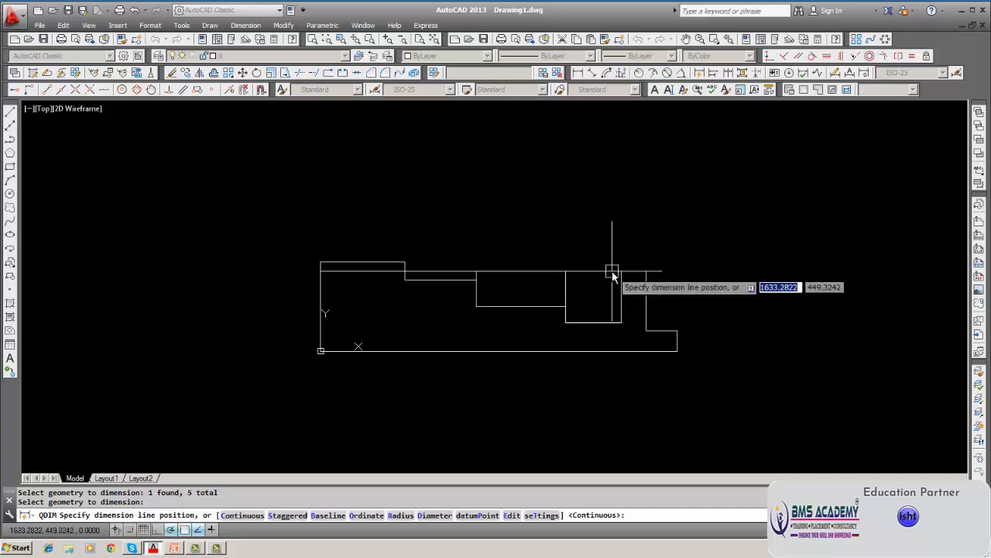
click(602, 167)
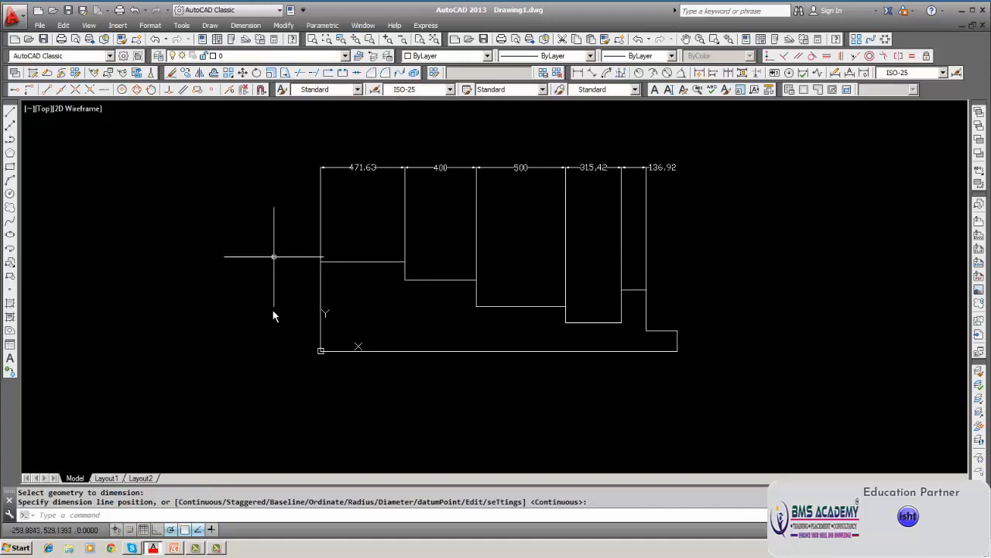
Quick-dimension the vertical edges of the stepped profile as a continuous vertical chain beyond its lower end step
click(699, 73)
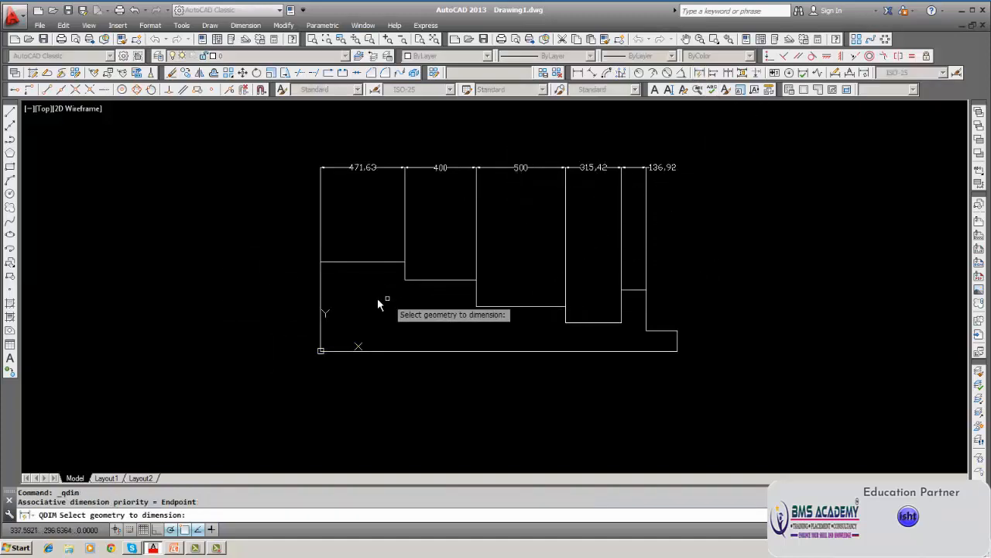
click(321, 298)
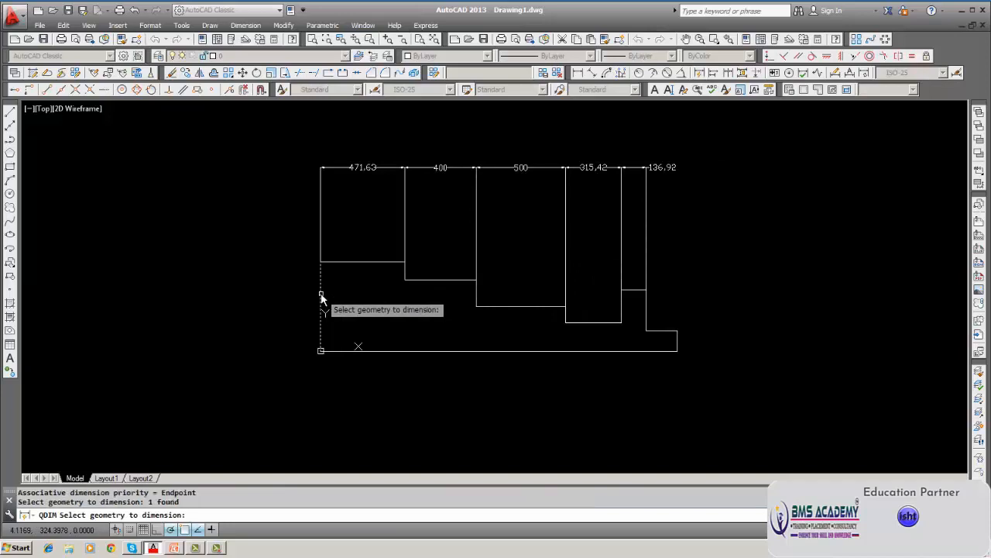
click(406, 275)
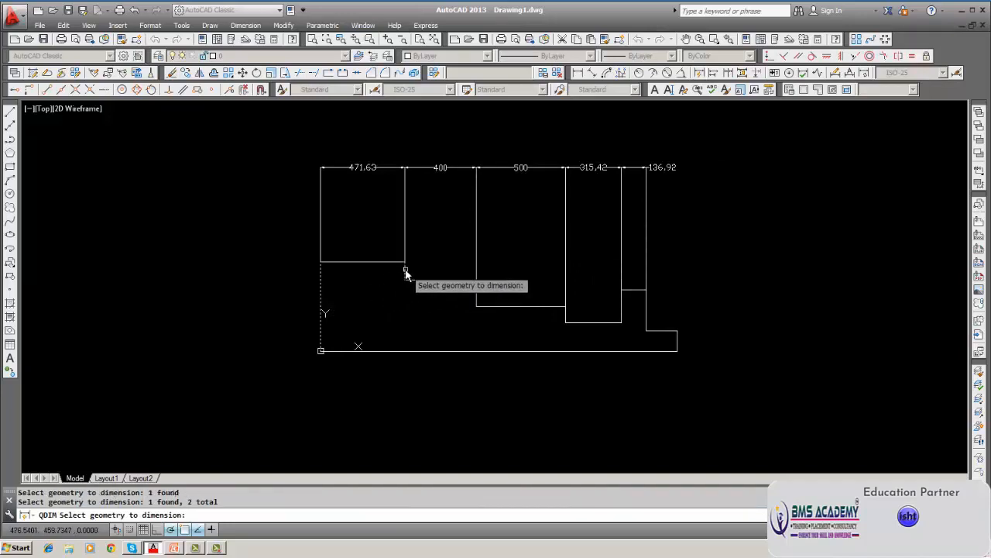
click(475, 296)
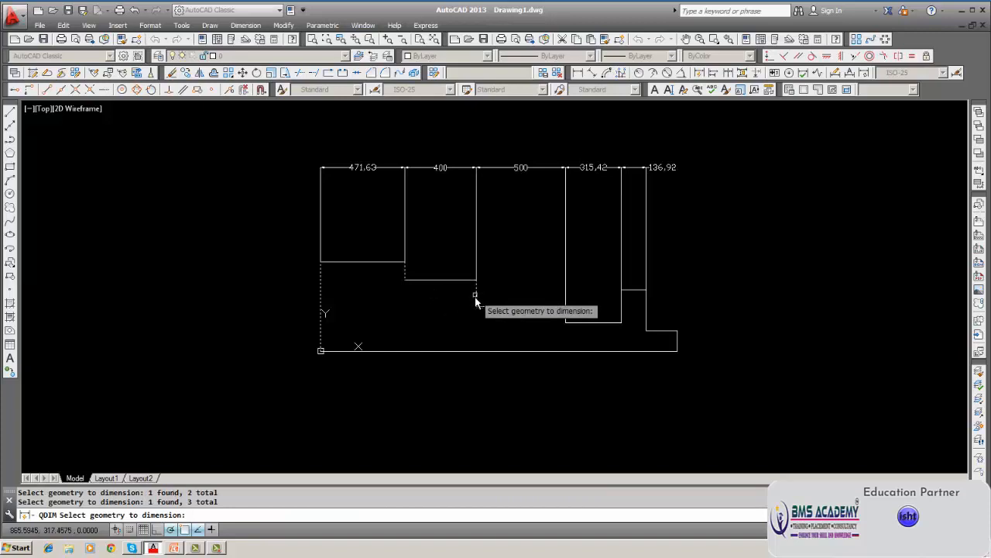
click(567, 317)
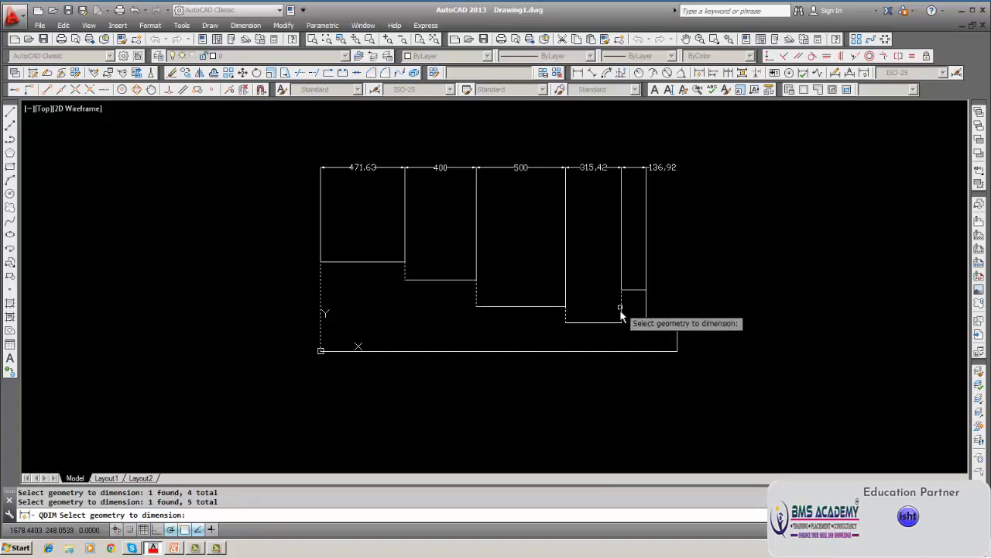
click(677, 340)
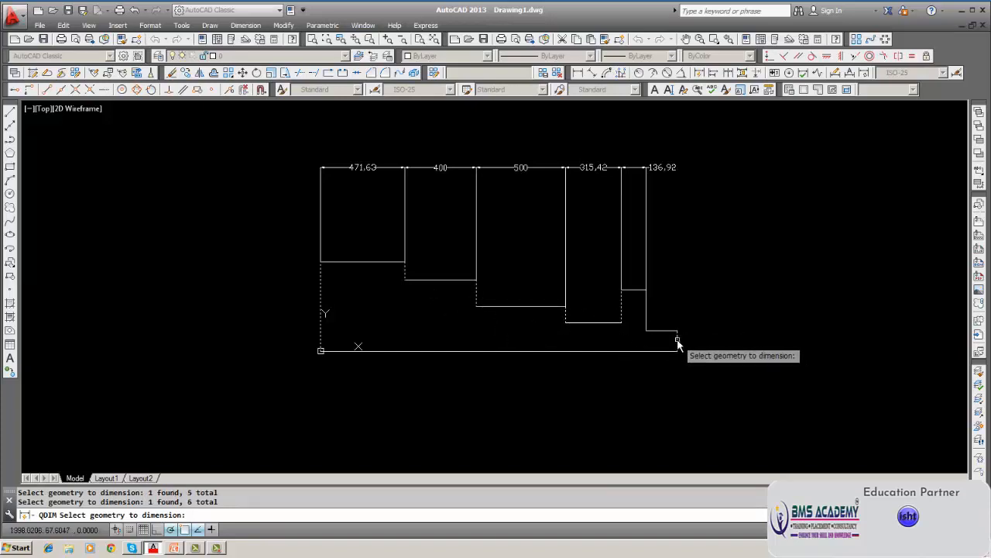
key(Return)
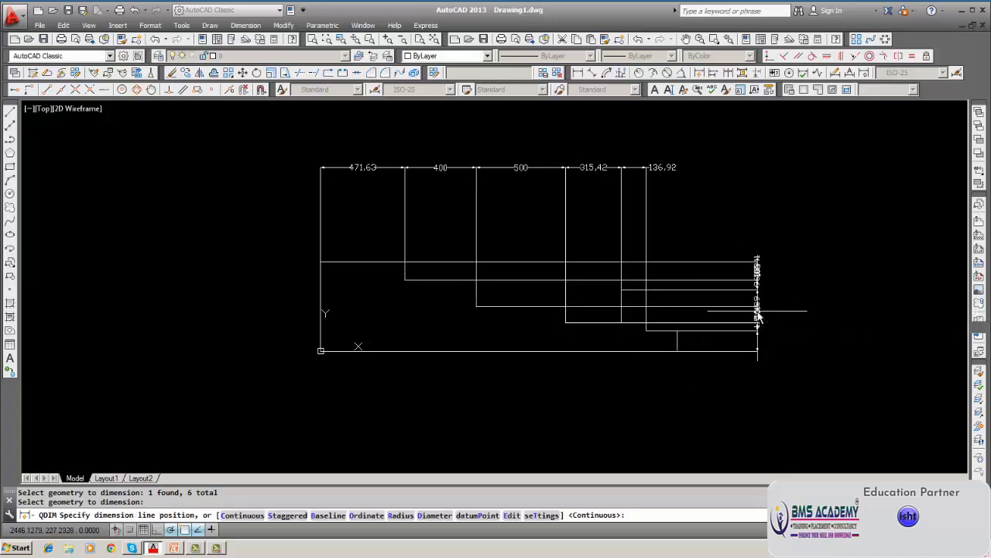
click(756, 310)
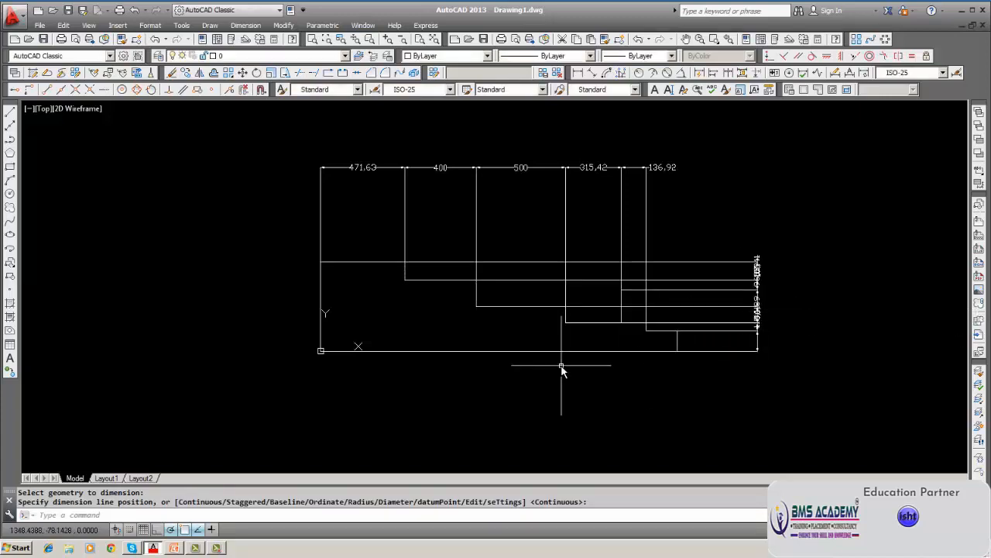
click(177, 74)
text(w)
key(Return)
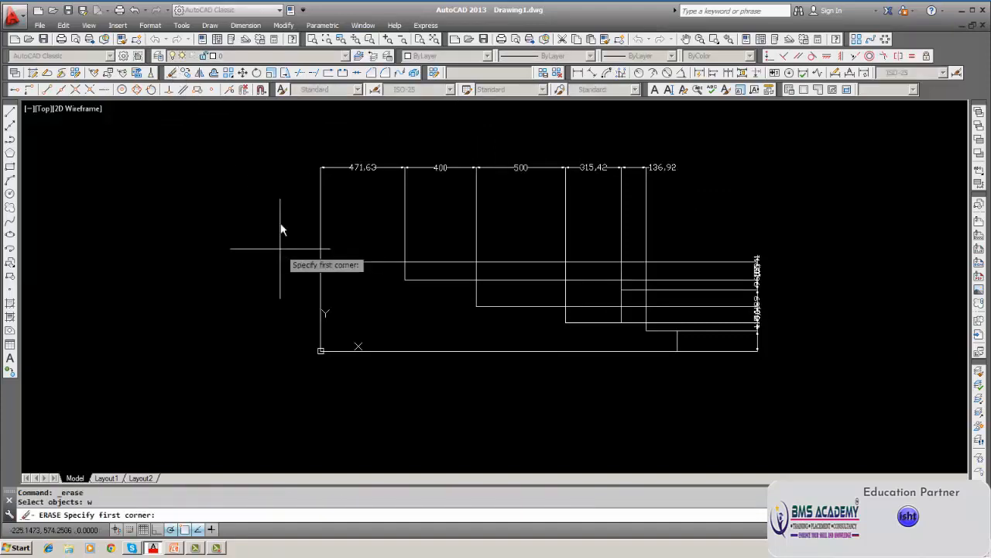
click(279, 133)
click(869, 400)
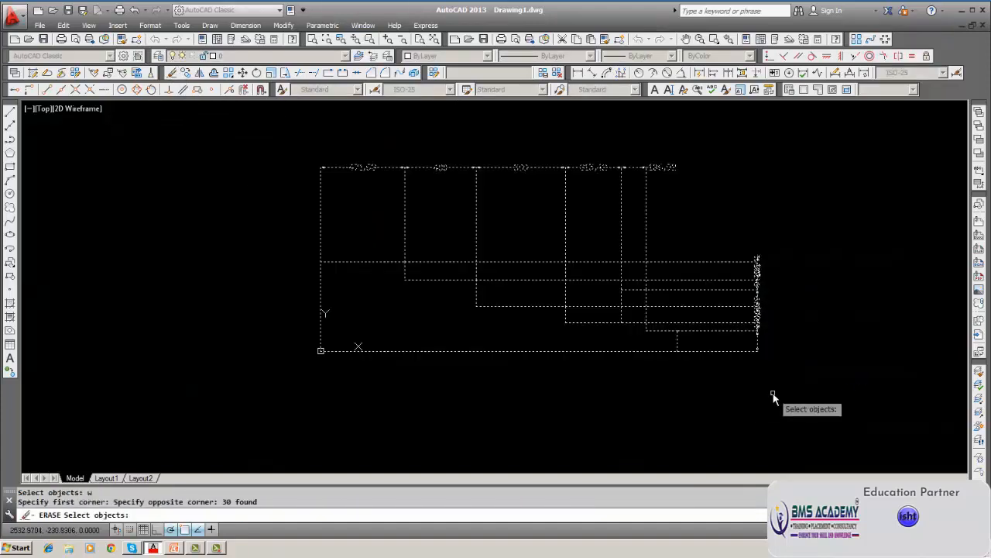
key(Escape)
key(Escape)
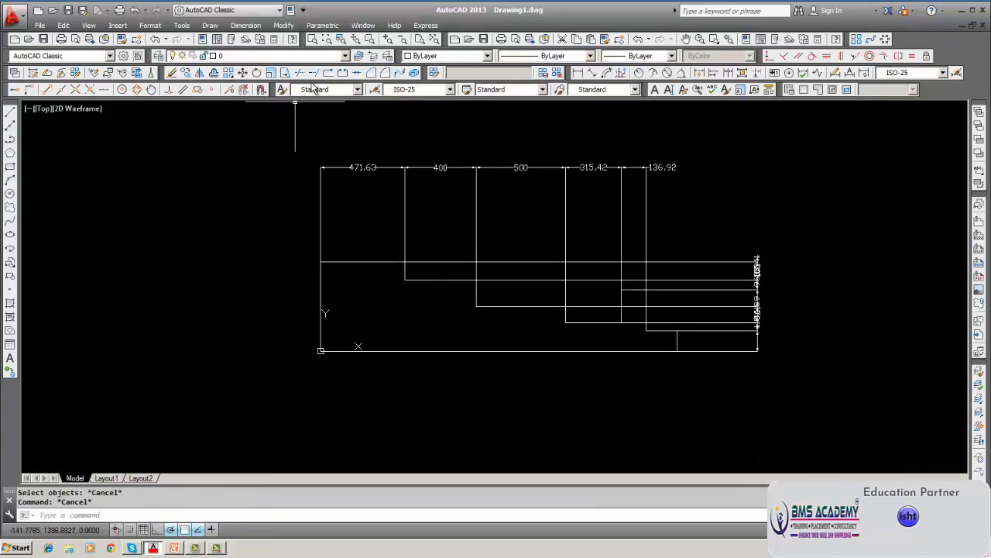
Undo the vertical and horizontal quick-dimension chains so only the stepped profile is left
text(u)
key(Return)
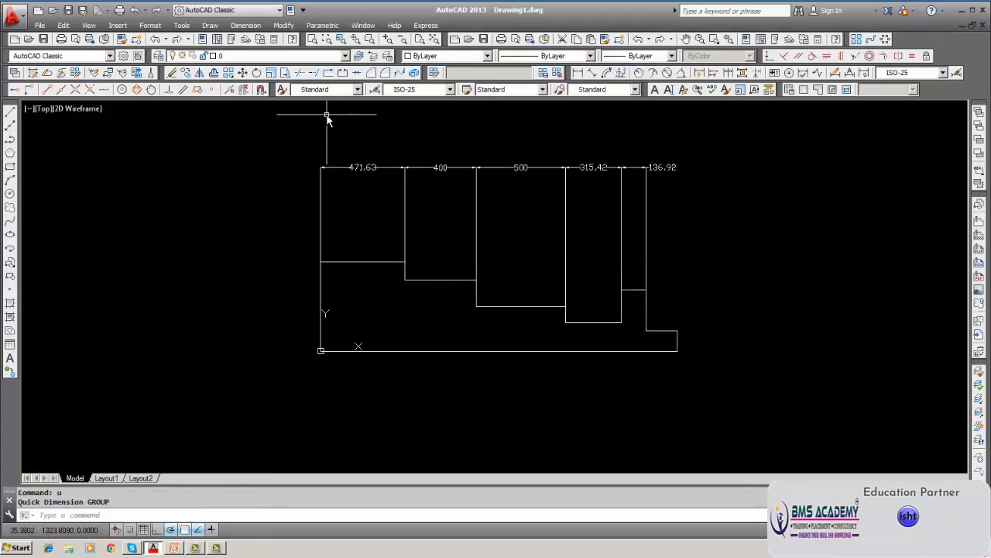
text(u)
key(Return)
key(Escape)
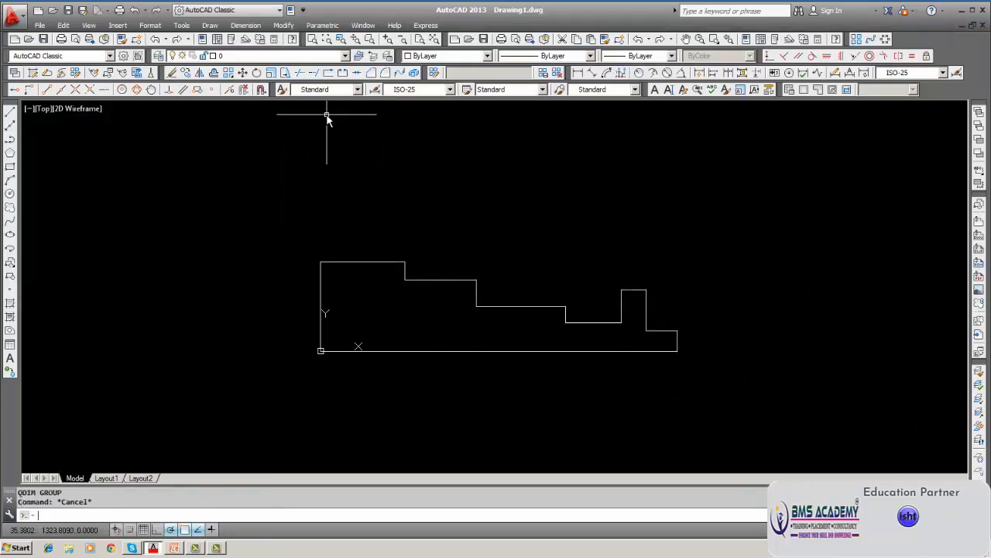
Make DIM the current layer and place a horizontal linear dimension just above the highest step's top edge
click(345, 56)
click(248, 89)
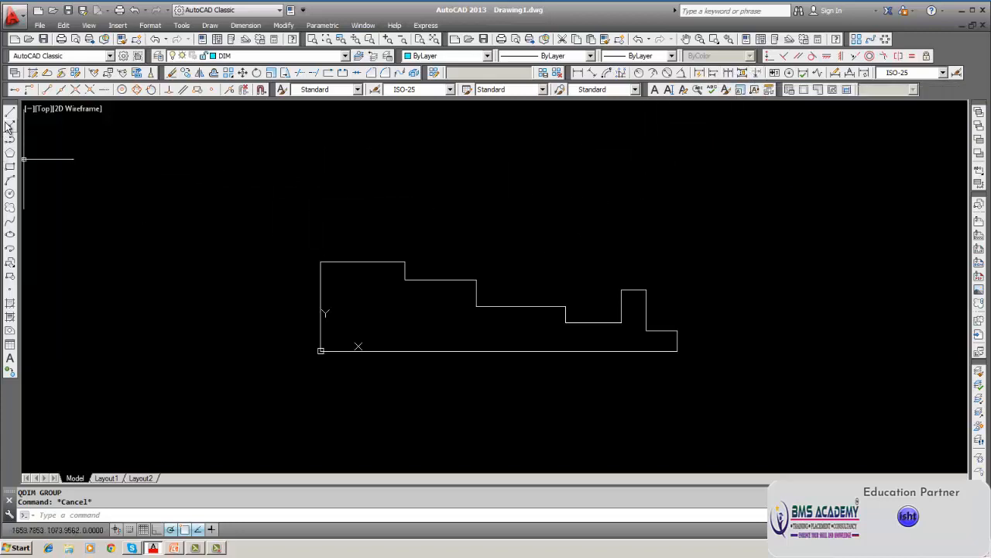
click(578, 72)
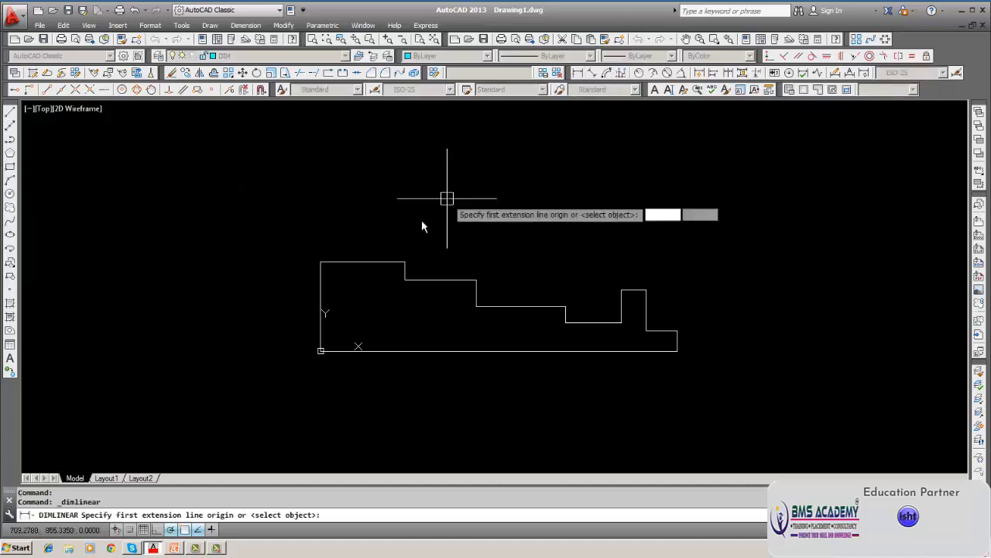
click(321, 262)
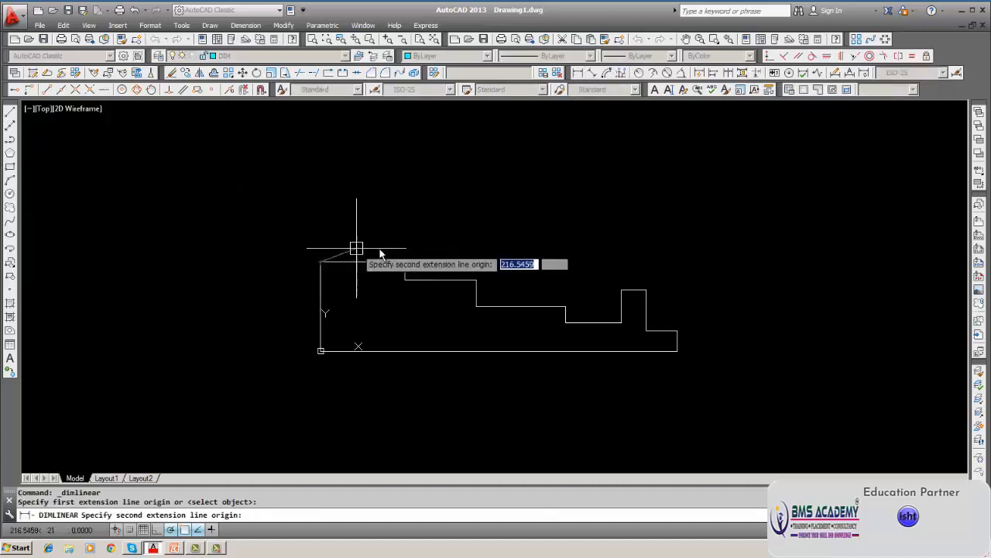
click(404, 262)
click(387, 240)
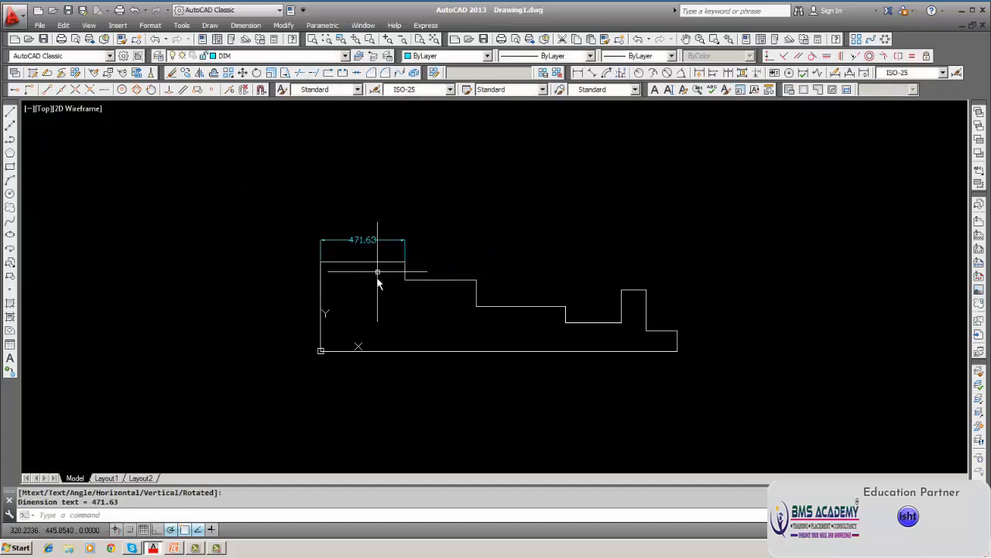
key(Escape)
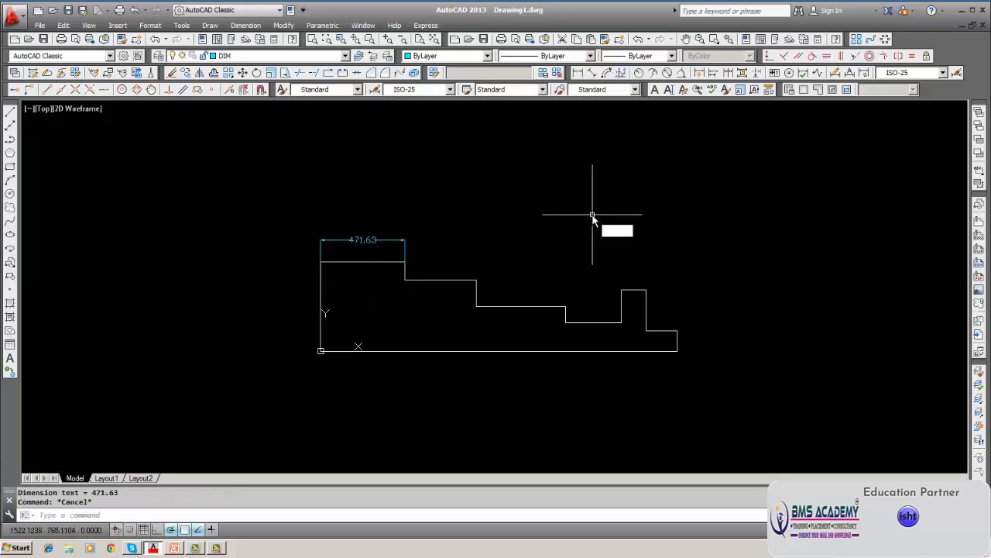
Draw a leader with the text FRRRR from the highest step's top edge, crossing the horizontal dimension line
text(dim)
key(Return)
text(le)
key(Return)
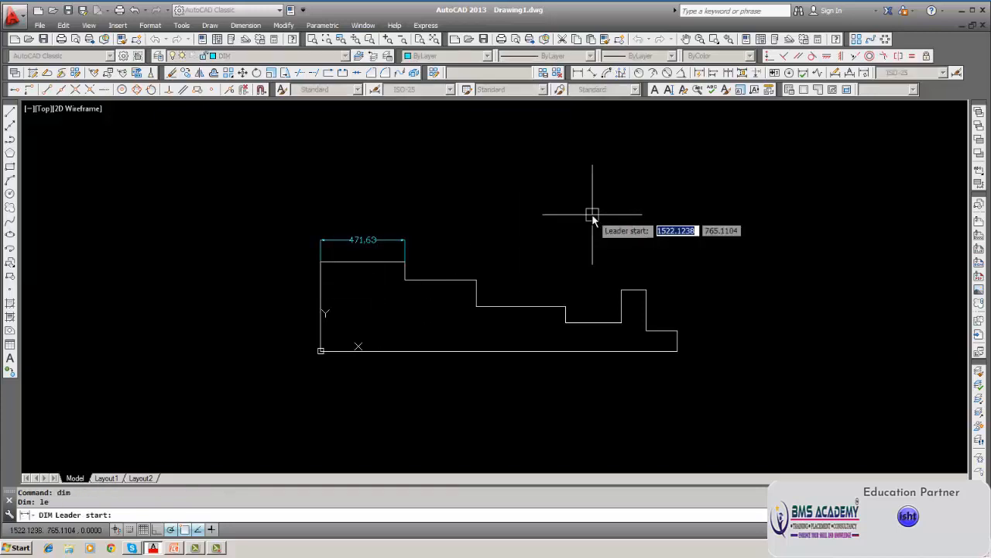
click(385, 255)
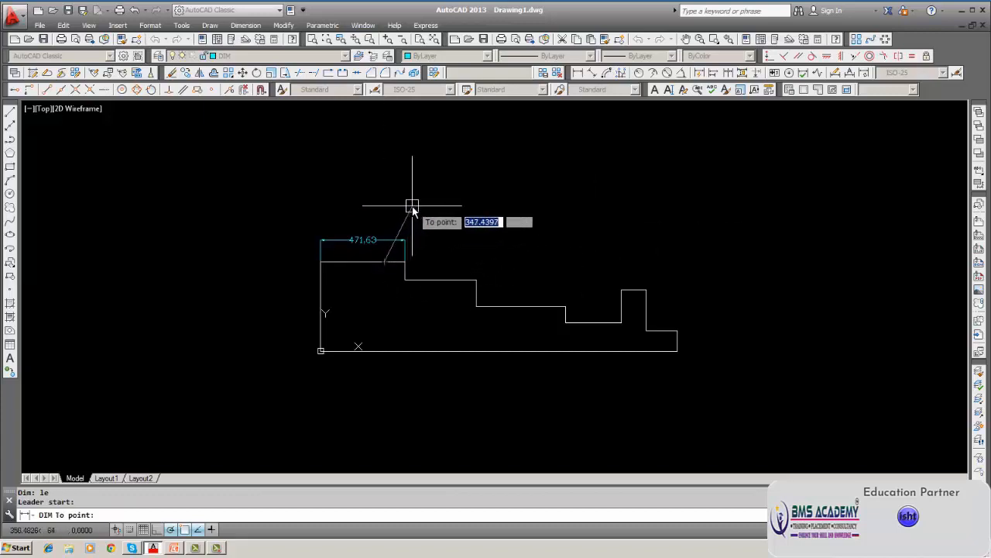
click(412, 208)
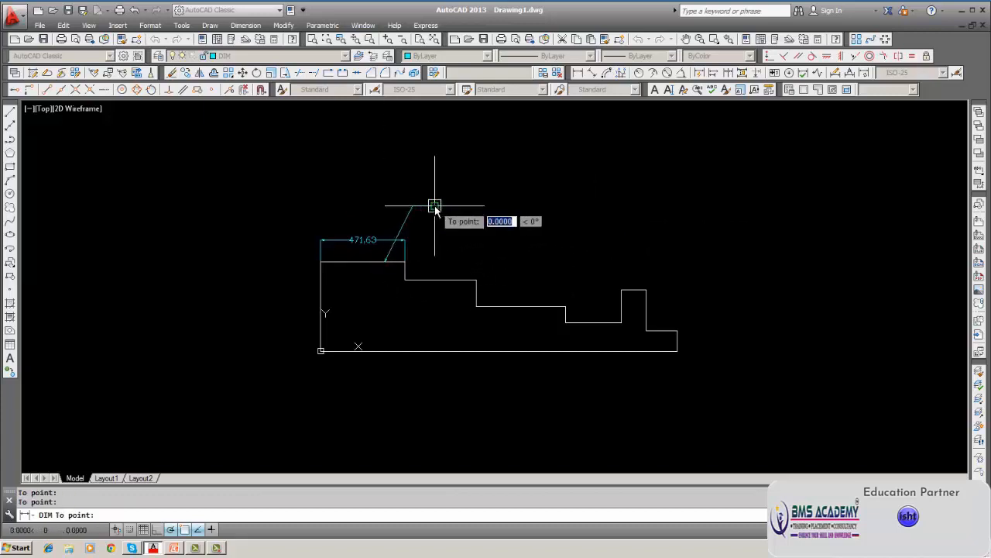
click(435, 206)
key(Return)
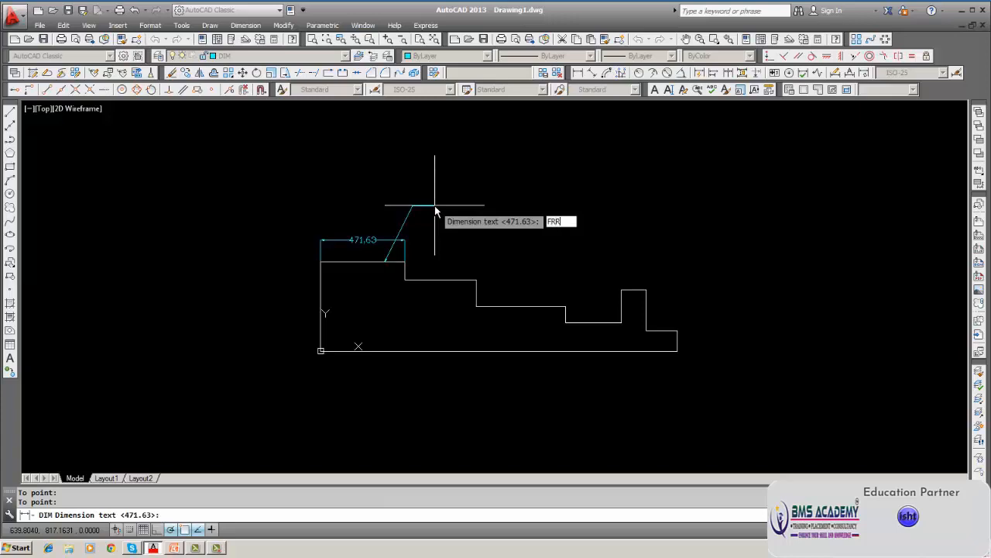
key(Return)
key(Escape)
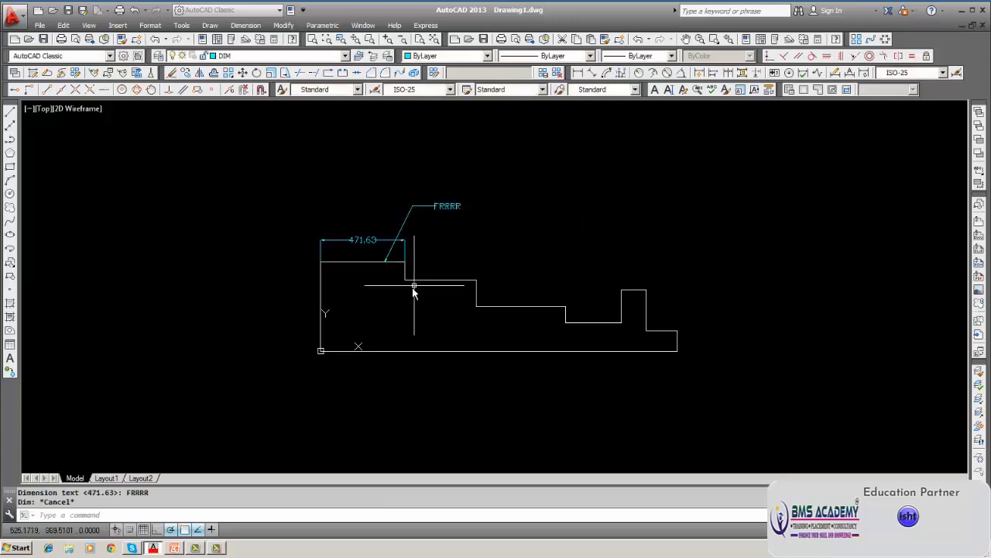
Break the horizontal dimension line automatically where the leader crosses it, and inspect the gap
scroll(379, 251, up, 4)
scroll(379, 250, up, 4)
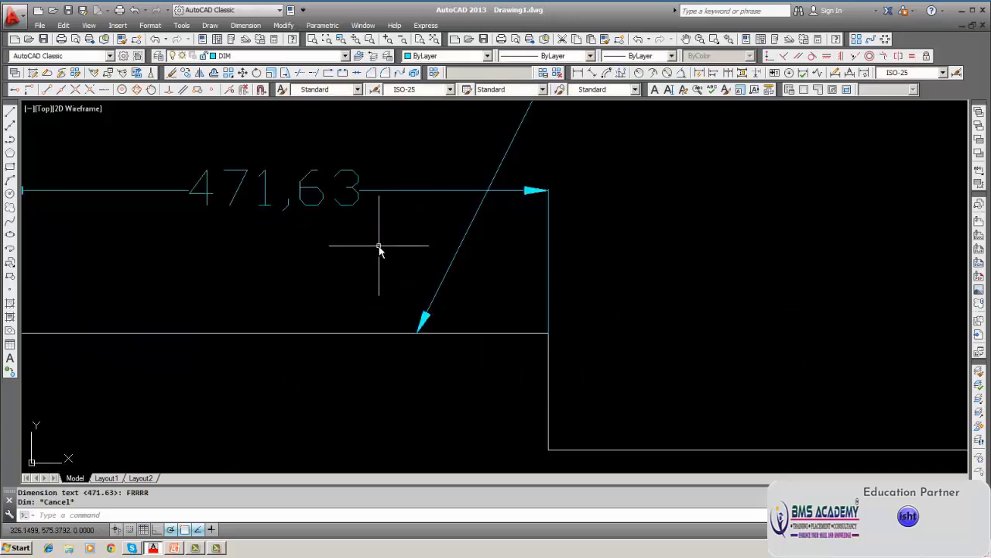
scroll(379, 250, down, 2)
key(Escape)
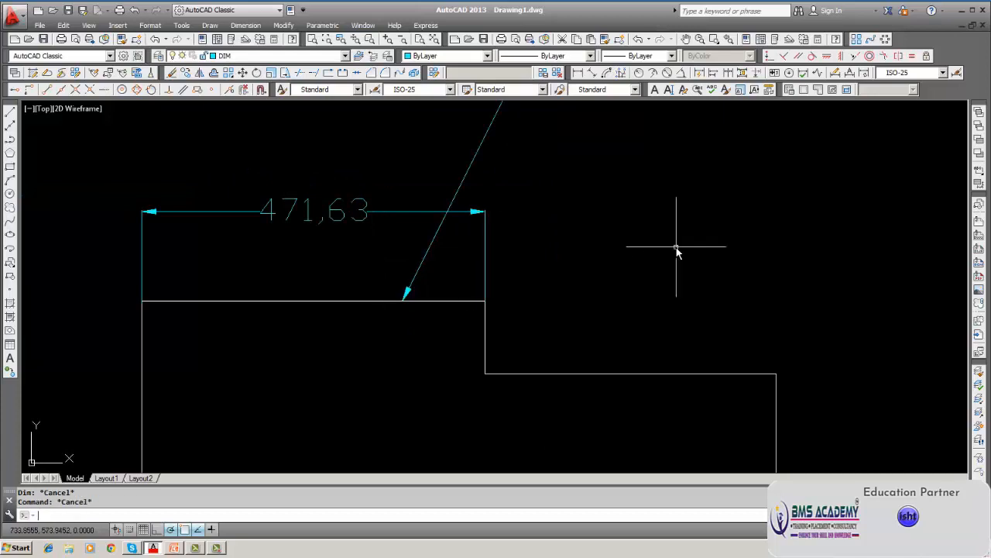
click(756, 74)
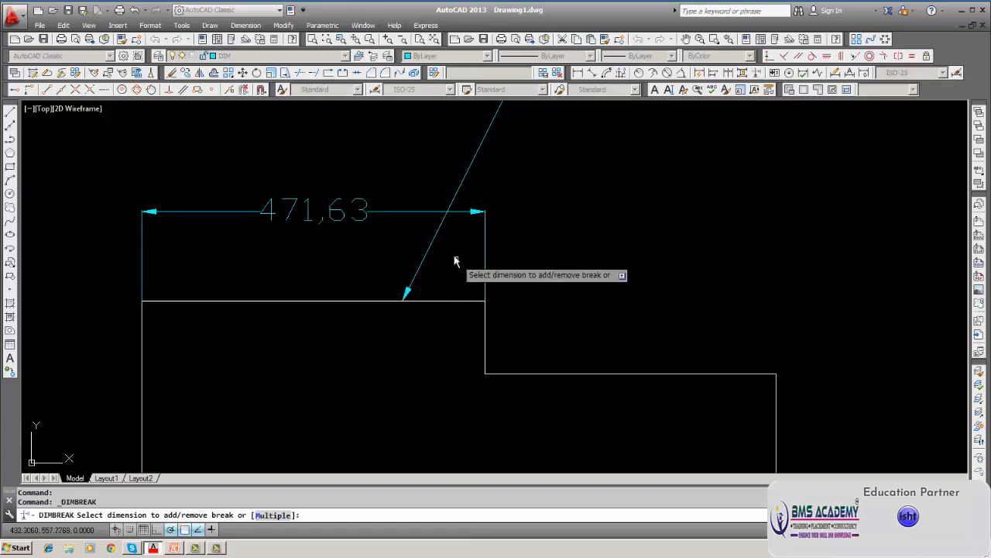
click(432, 214)
key(Return)
scroll(437, 223, up, 3)
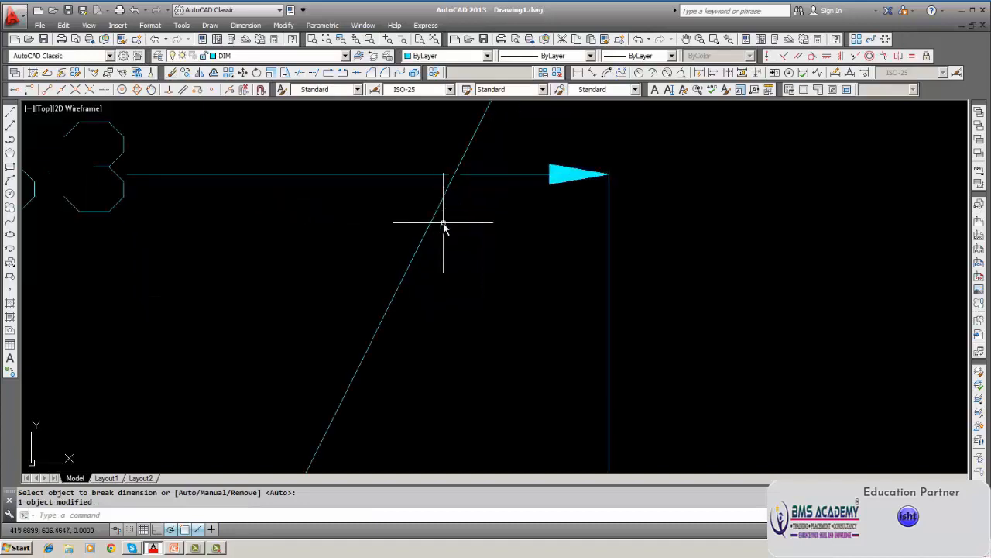
scroll(469, 207, up, 2)
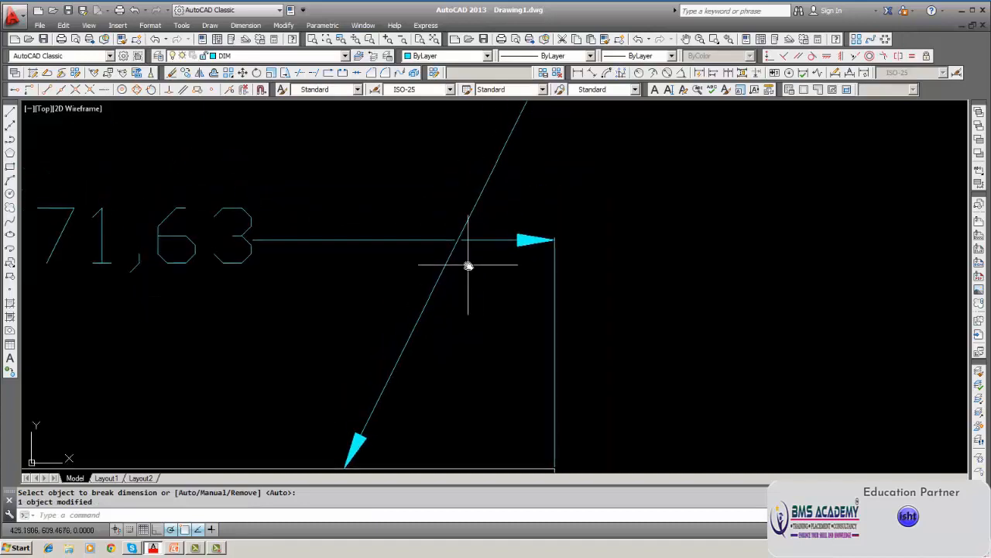
scroll(468, 266, down, 5)
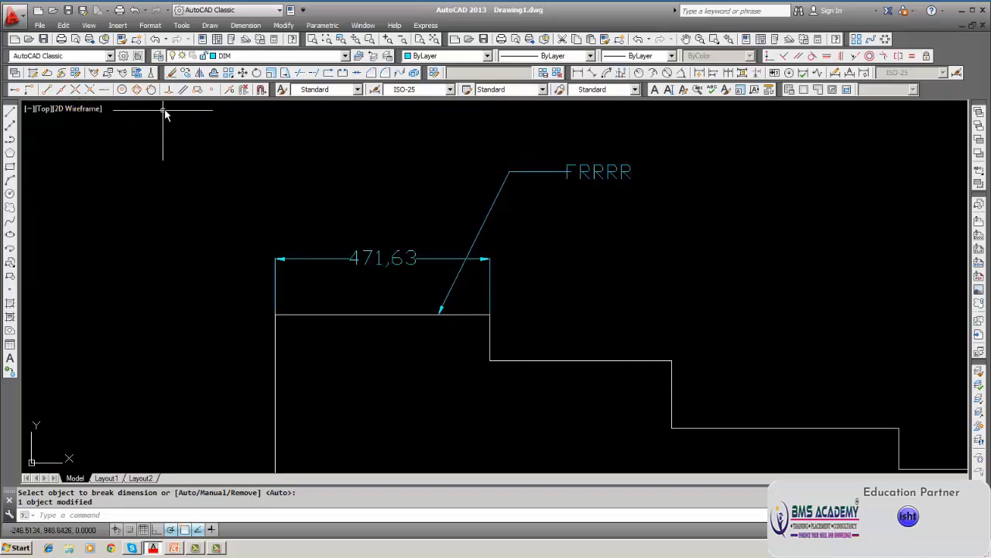
Erase the leader lines with a window selection, together with the FRRRR text
click(172, 72)
text(w)
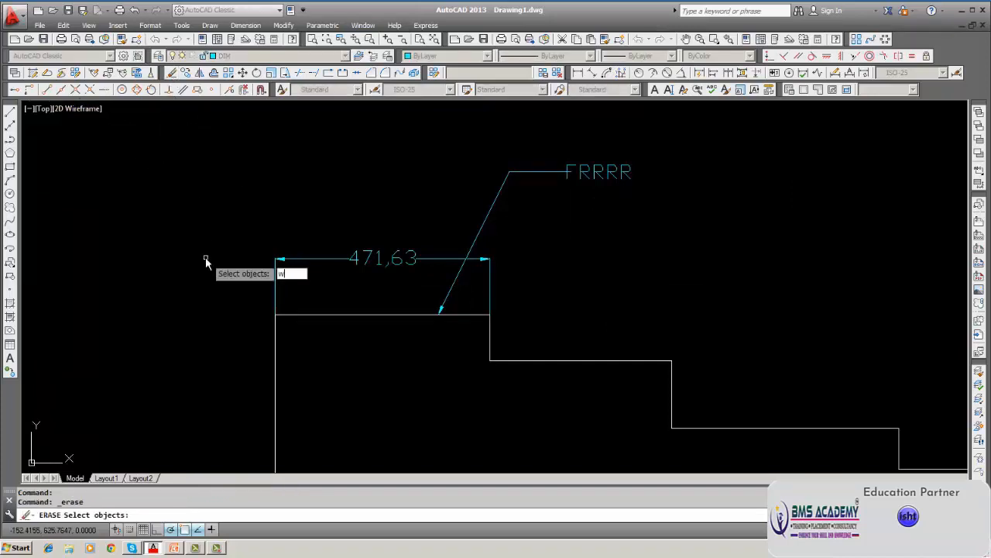
key(Return)
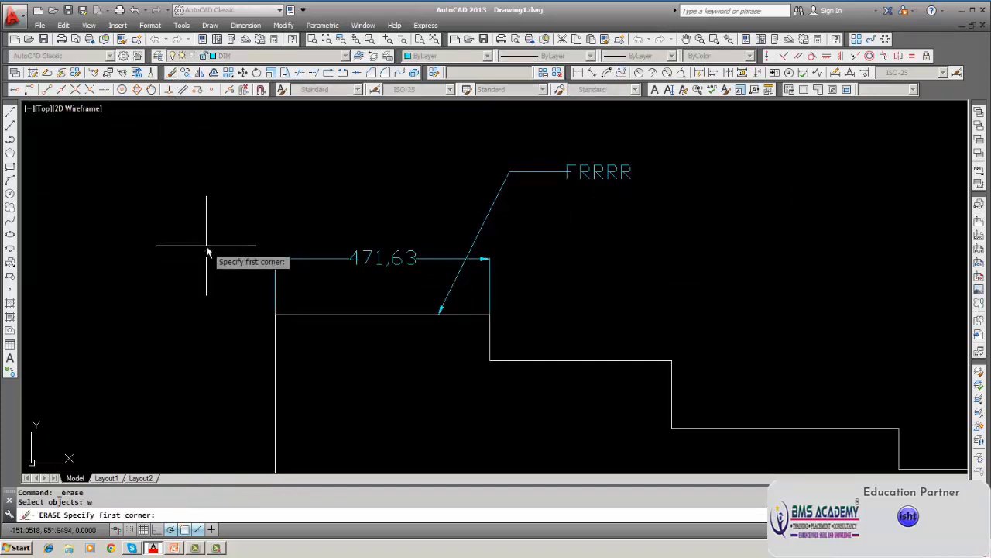
click(212, 169)
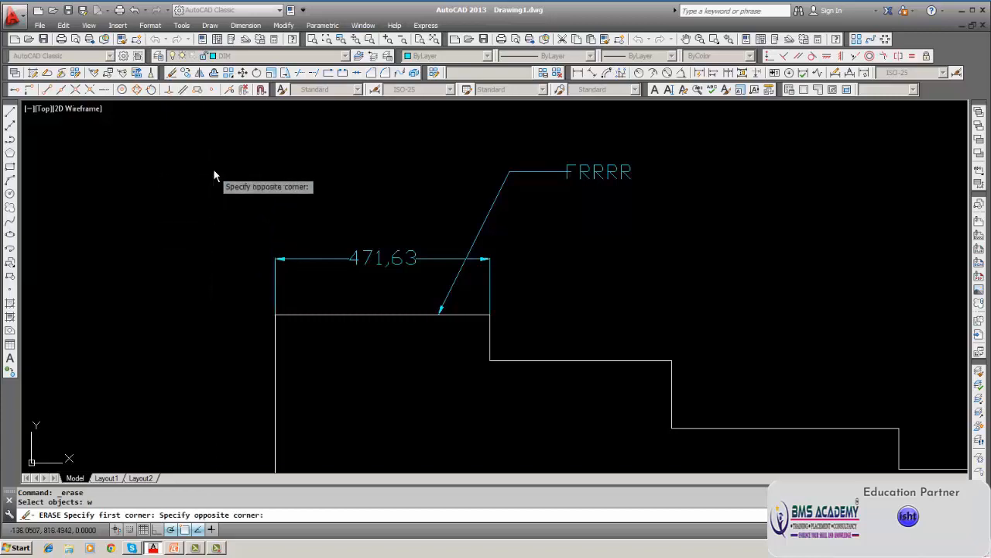
click(686, 313)
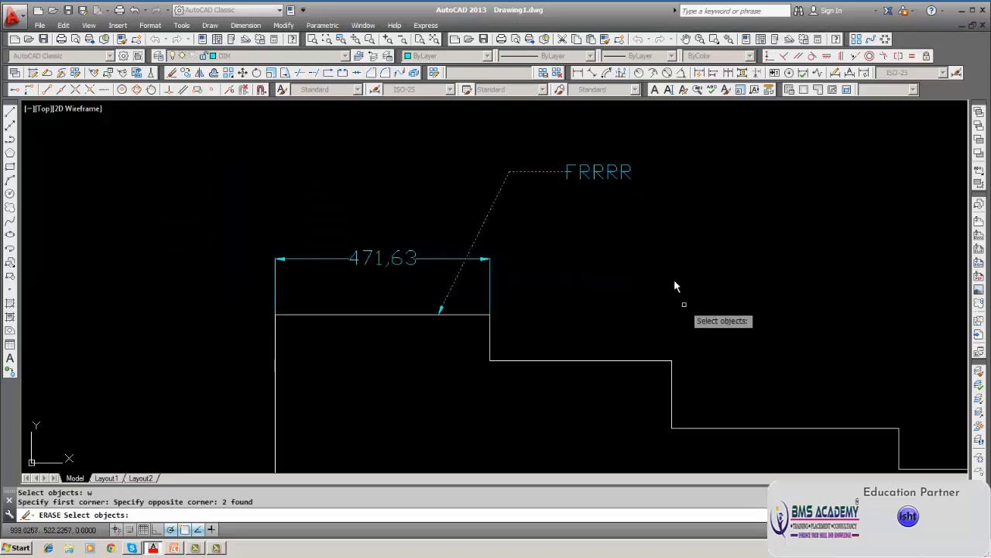
click(571, 174)
key(Return)
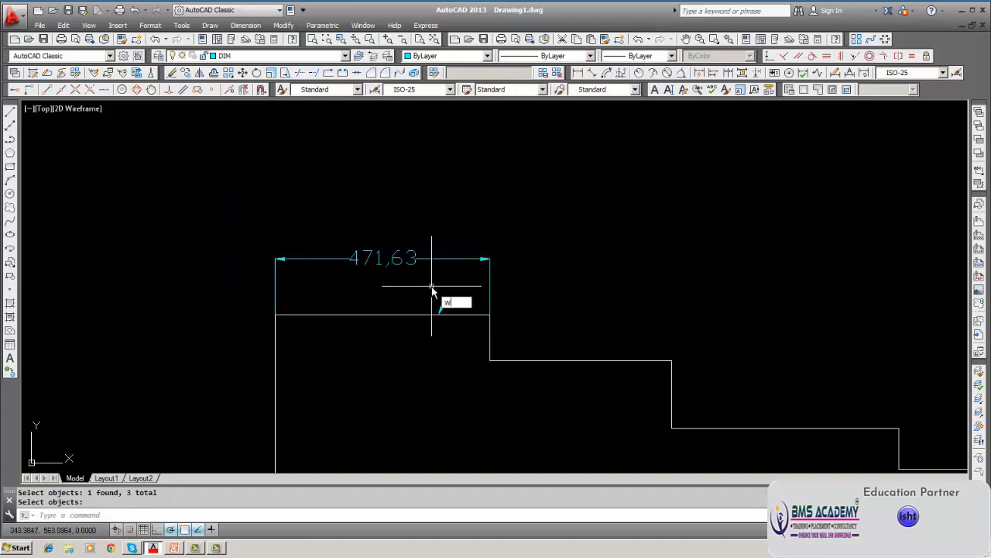
text(w)
key(Return)
click(560, 392)
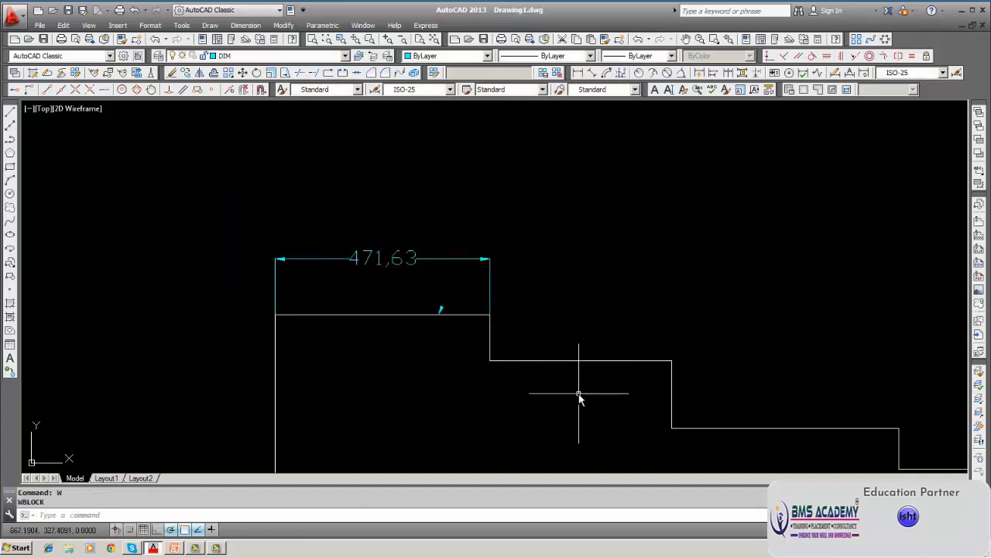
click(172, 72)
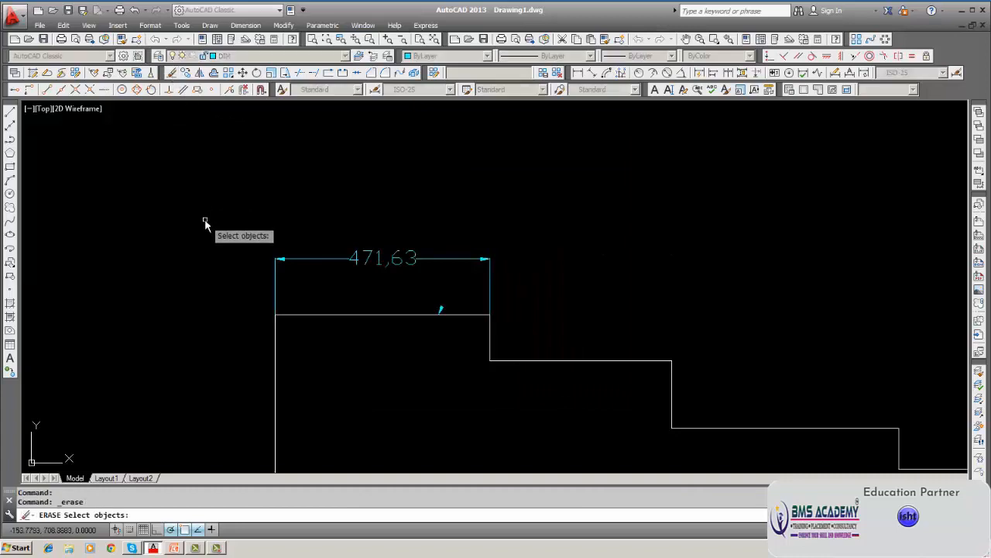
text(w)
key(Return)
click(206, 210)
click(571, 367)
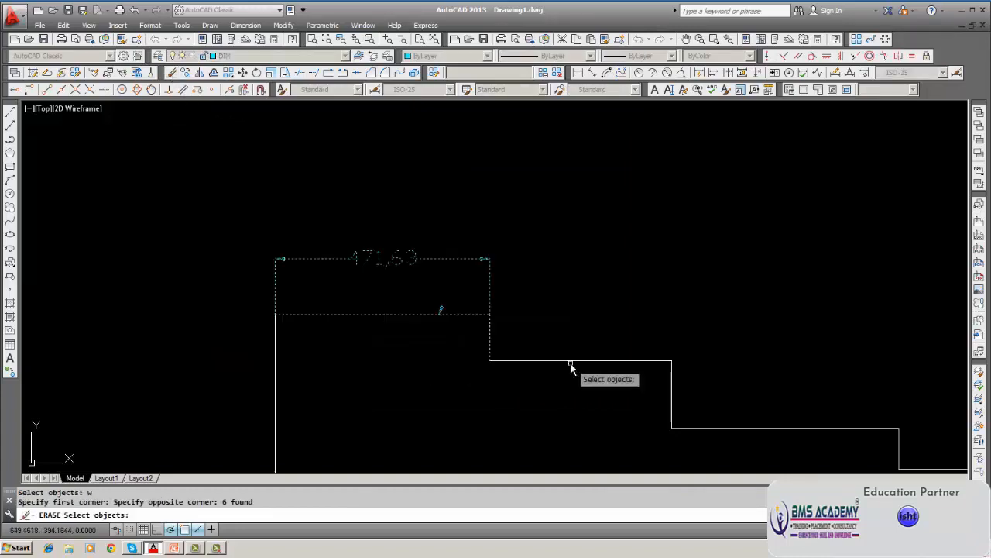
key(Escape)
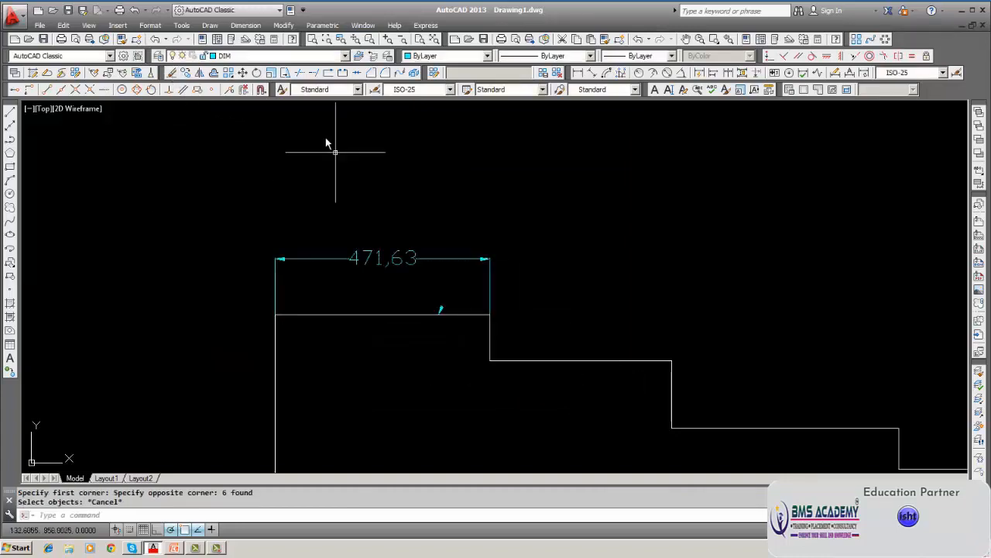
Lock layer 0, and erase the horizontal dimension and the leftover leader arrowhead above the highest step with a window selection
click(345, 56)
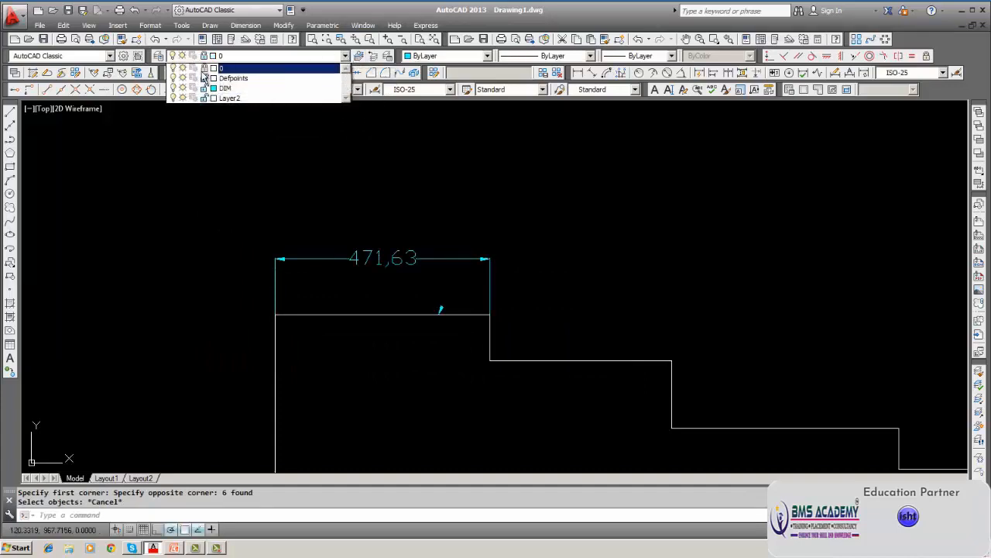
click(233, 88)
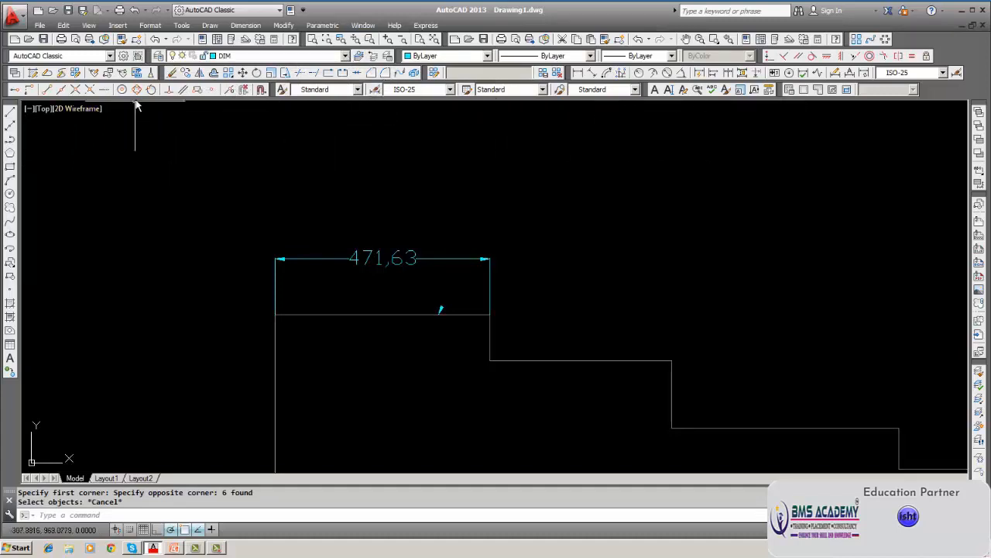
click(167, 74)
text(w)
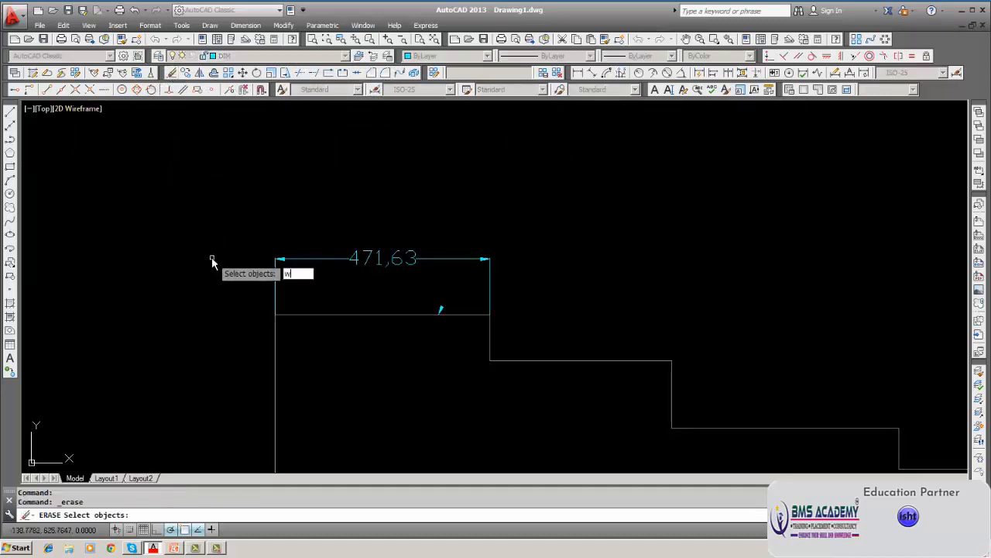
key(Return)
click(215, 224)
click(540, 328)
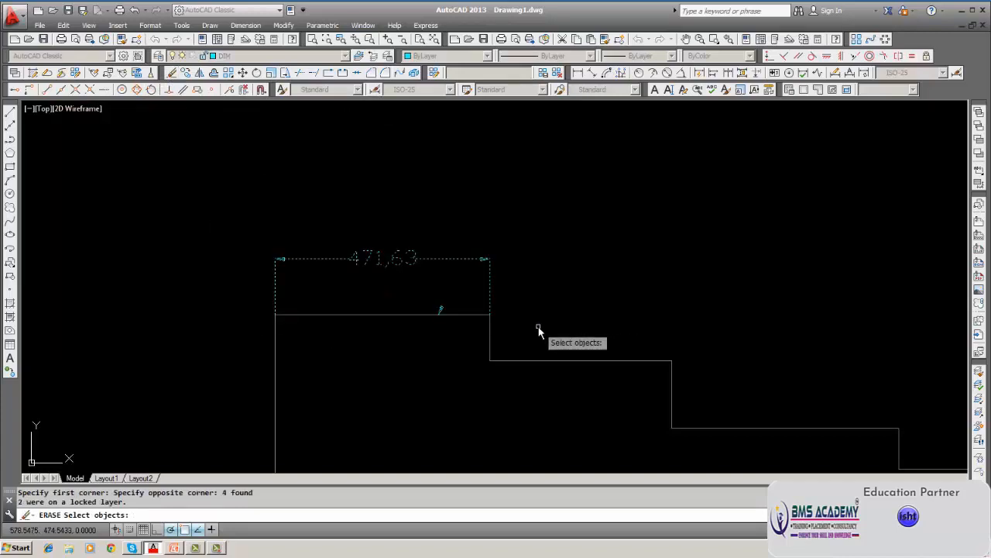
key(Return)
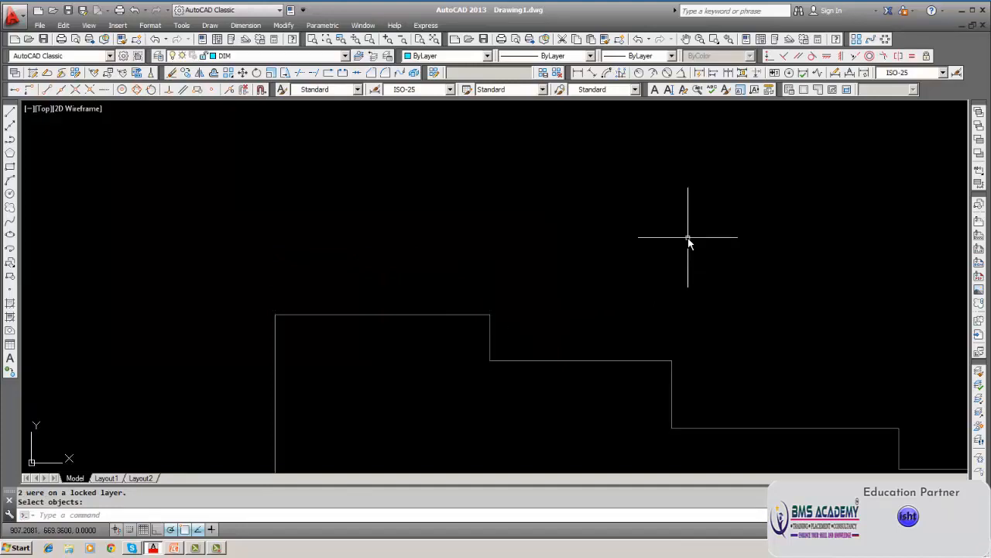
Unlock layer 0 and make it the current layer
scroll(689, 239, down, 2)
middle_drag(584, 341, 374, 324)
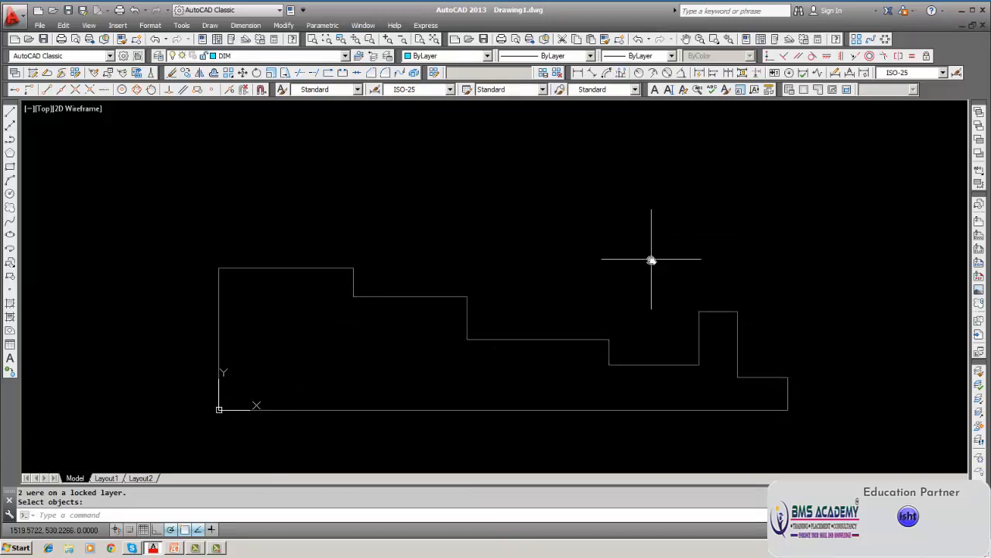
click(344, 60)
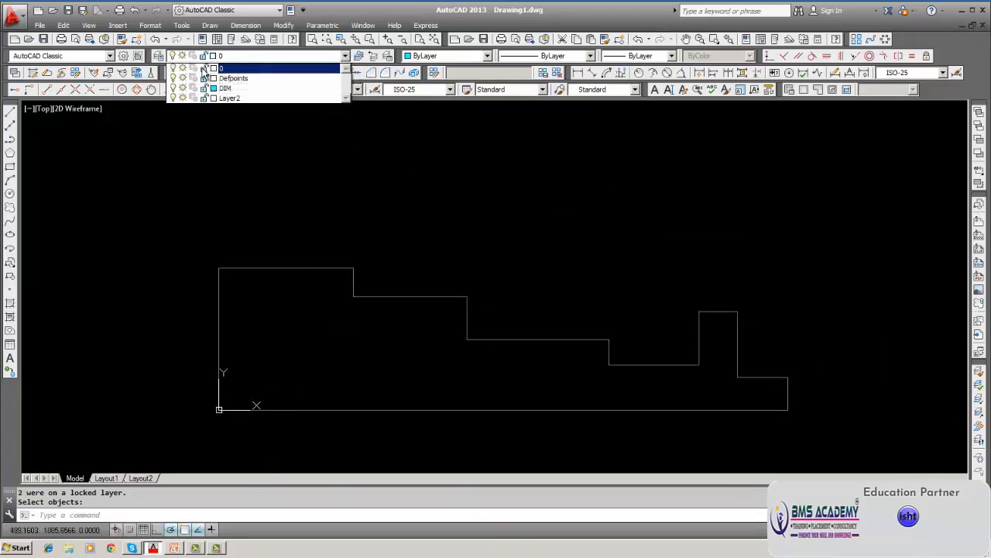
click(246, 72)
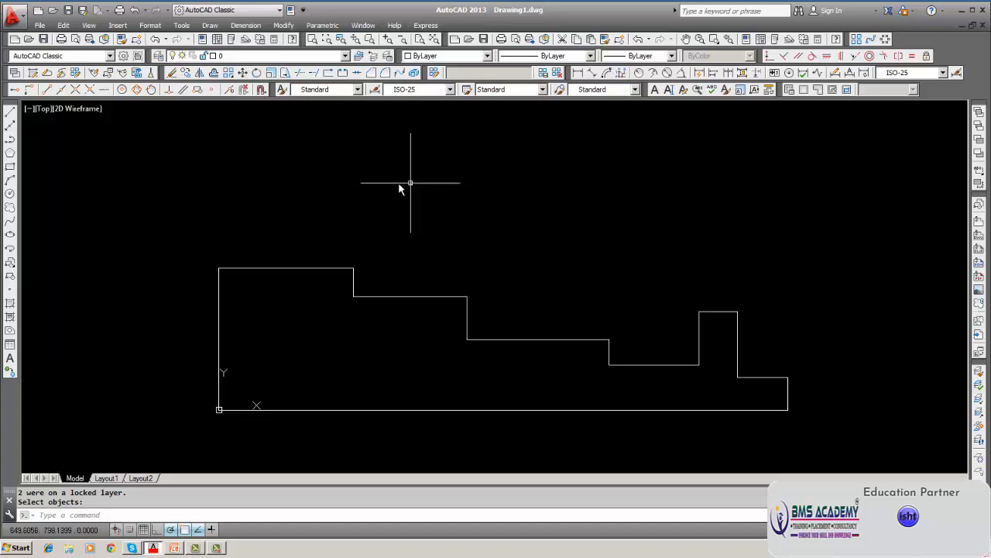
Erase the entire stepped profile with a window selection
click(172, 73)
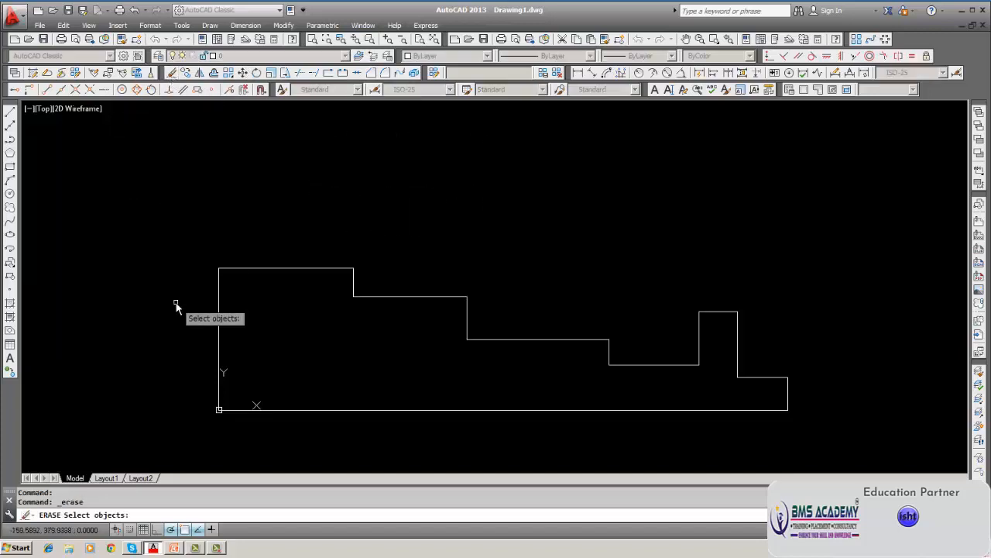
text(w)
key(Return)
click(176, 232)
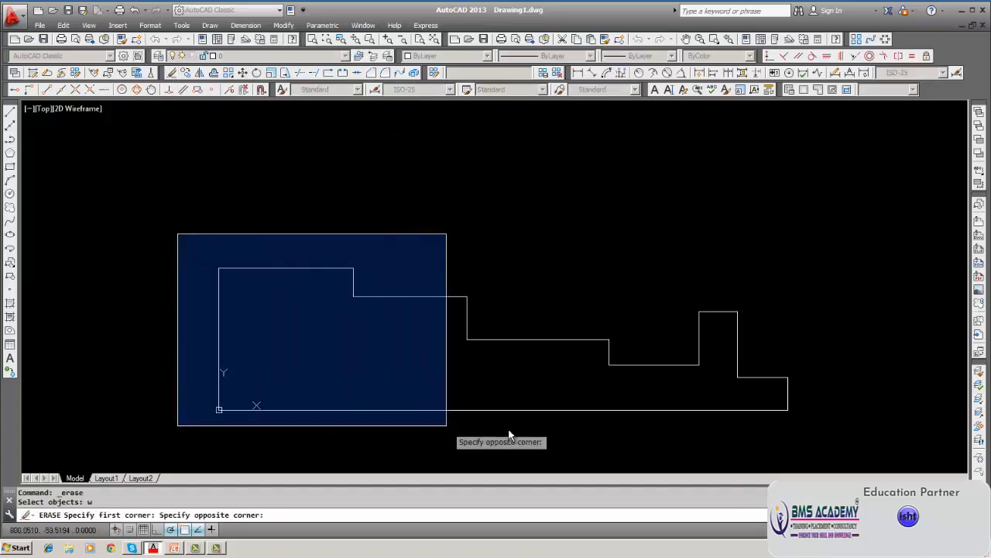
click(819, 439)
key(Return)
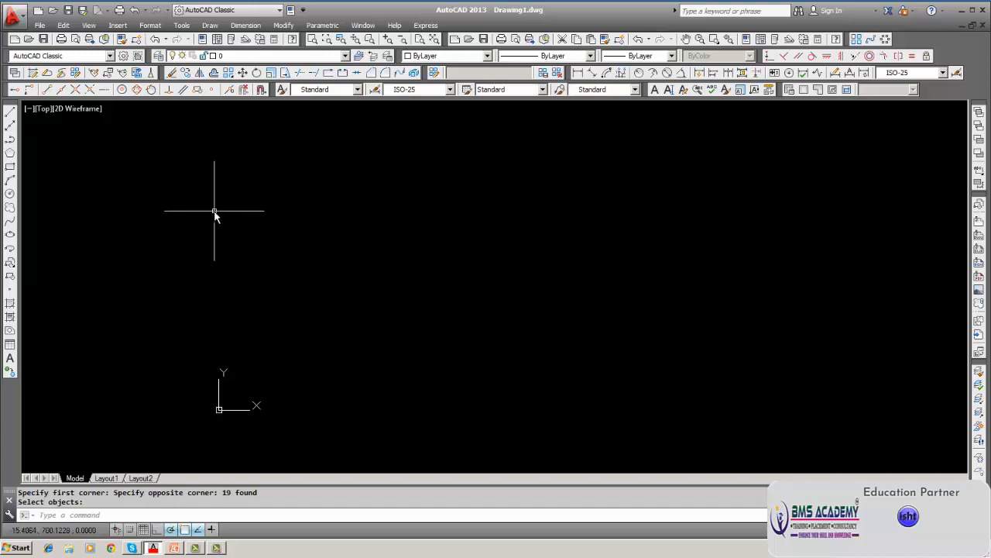
Draw a circle about 394 units in diameter above and to the right of the origin, and make DIM the current layer
click(9, 194)
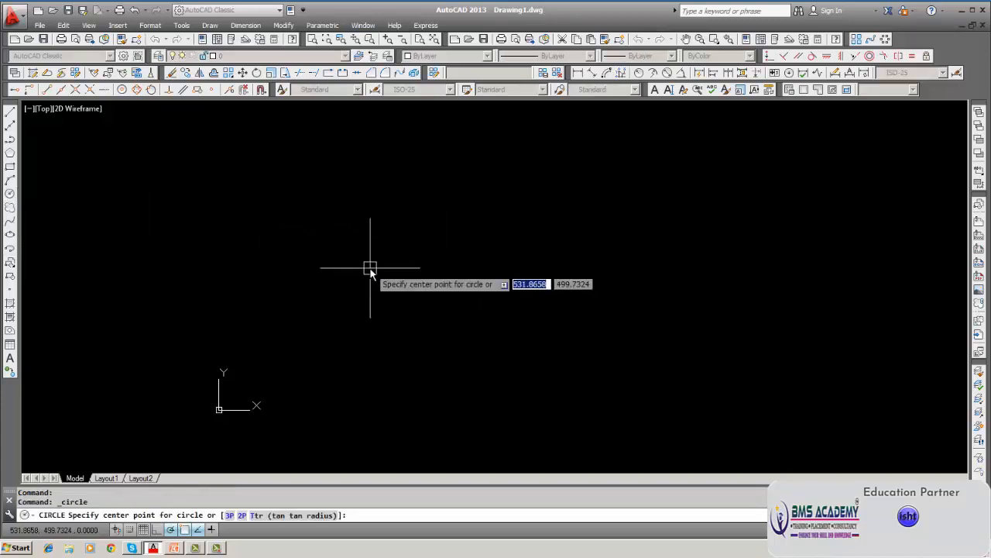
click(370, 267)
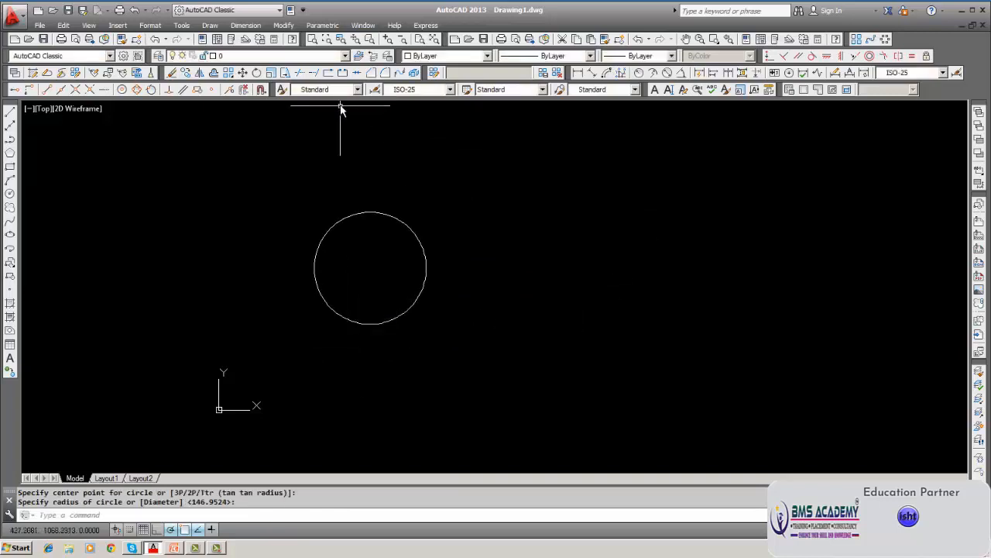
click(346, 56)
click(284, 91)
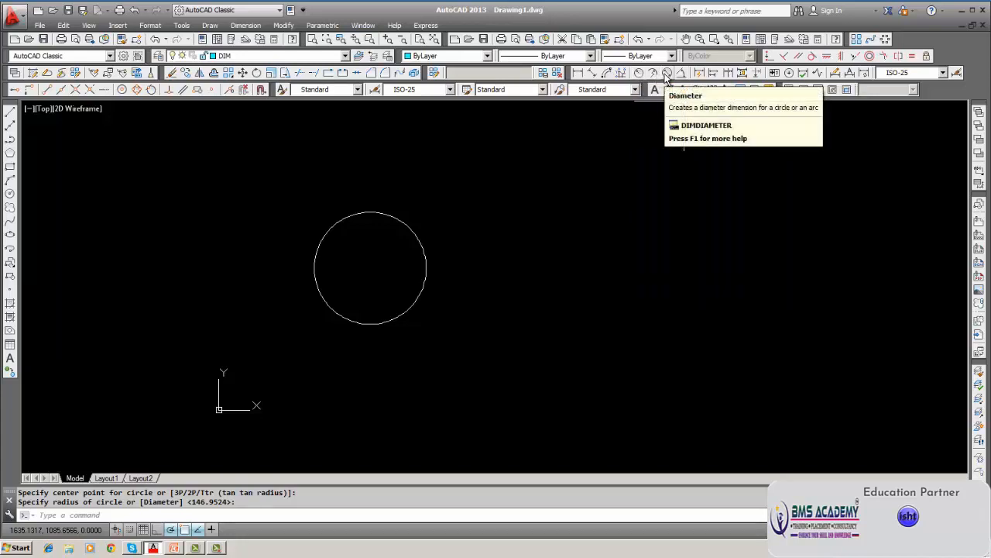
Add a diameter dimension to the circle with its text outside the upper-right side, and inspect it
click(667, 73)
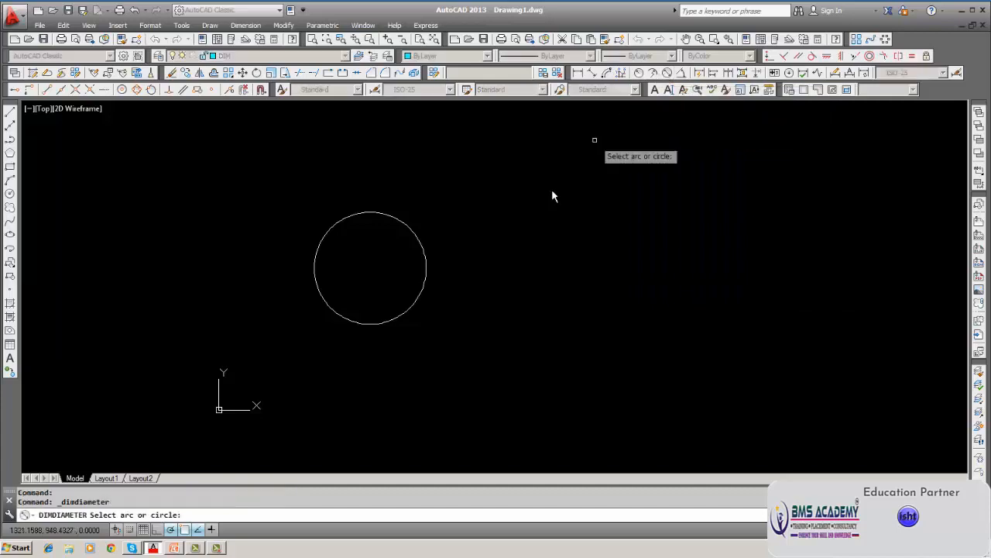
click(426, 259)
click(474, 223)
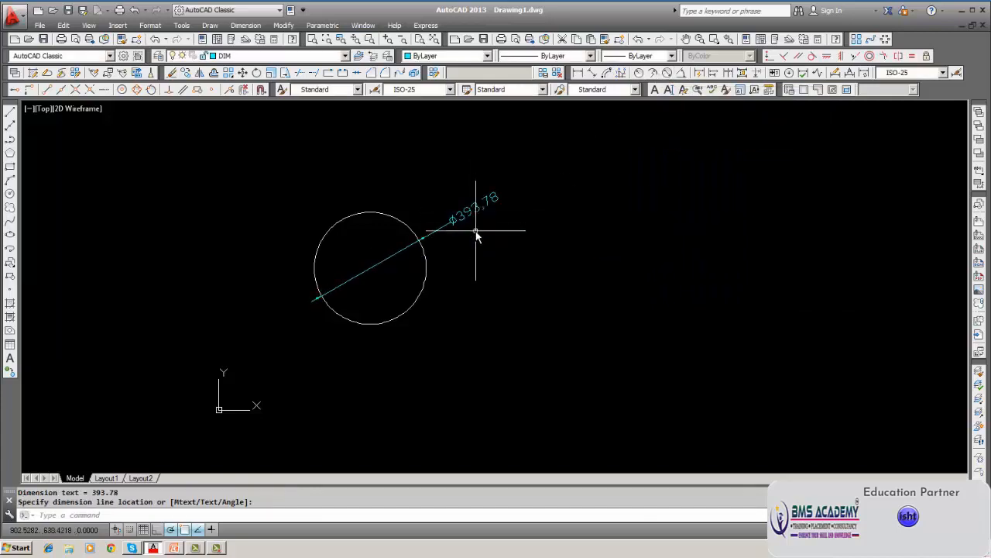
scroll(475, 231, up, 4)
scroll(474, 230, down, 2)
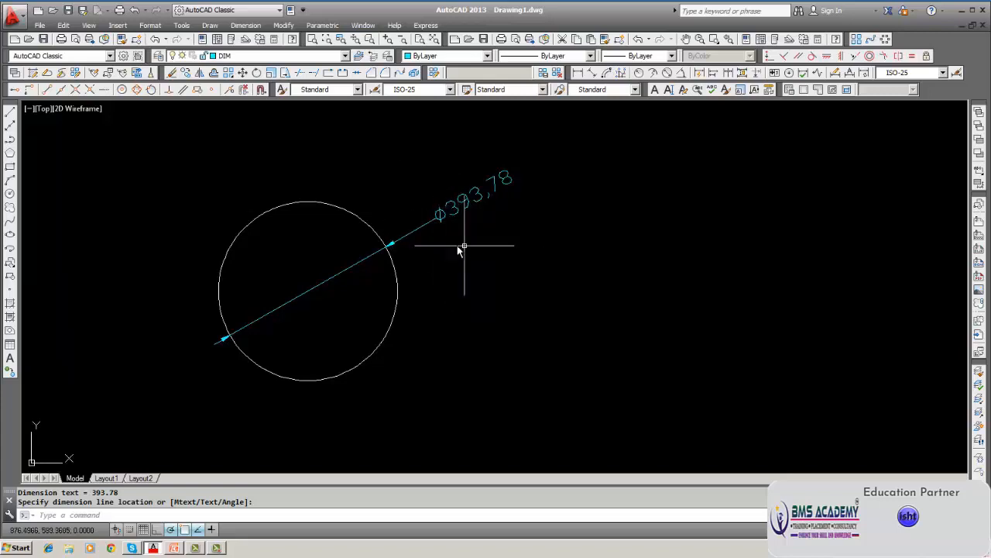
Erase the circle's diameter dimension
click(172, 72)
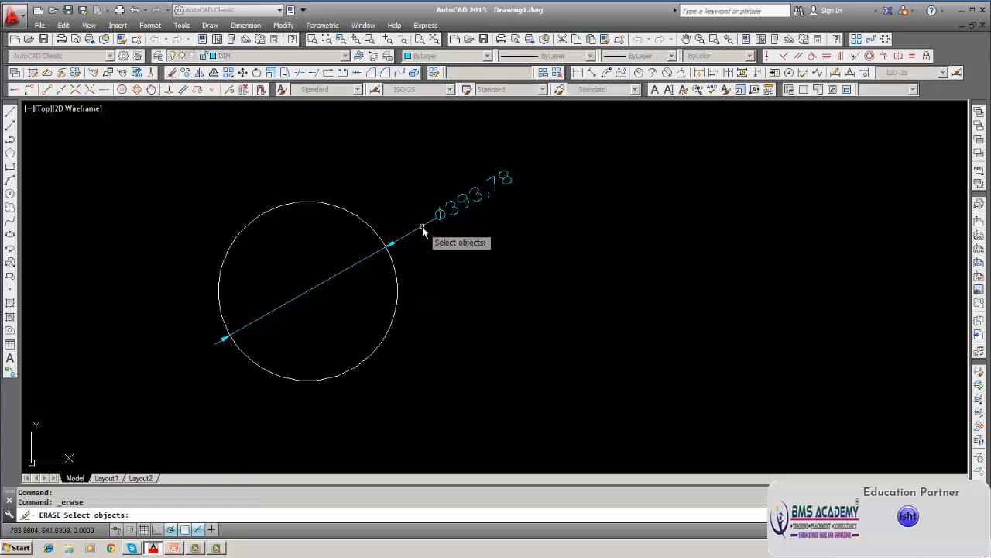
click(422, 228)
key(Return)
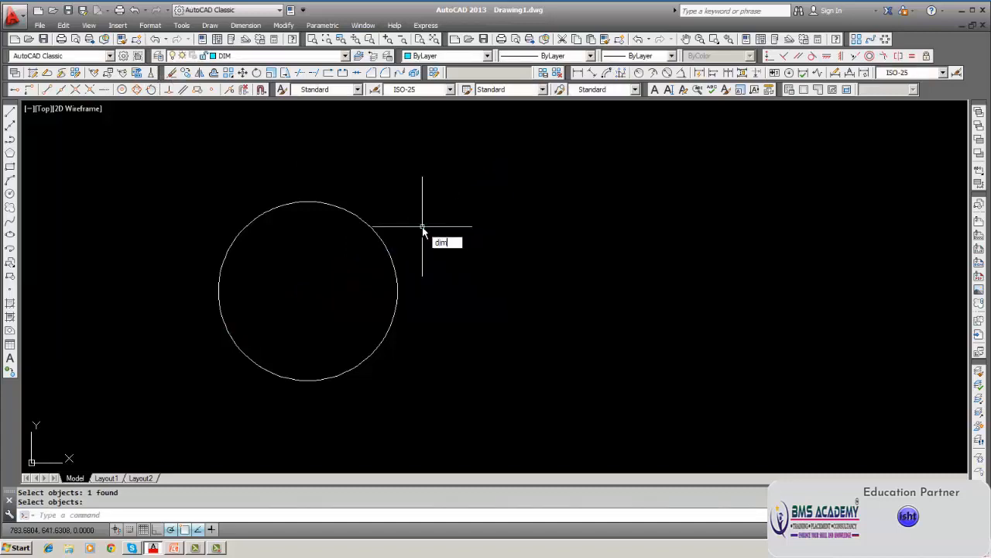
Dimension the circle's diameter with the DIM command's dia option, accepting the default text and placing it just outside the circle's upper-right edge
key(Return)
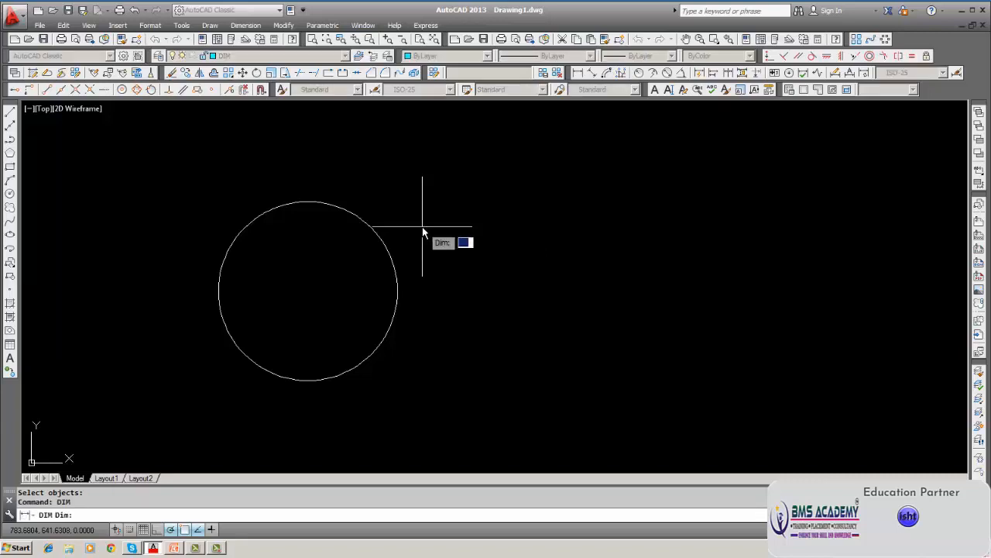
key(Return)
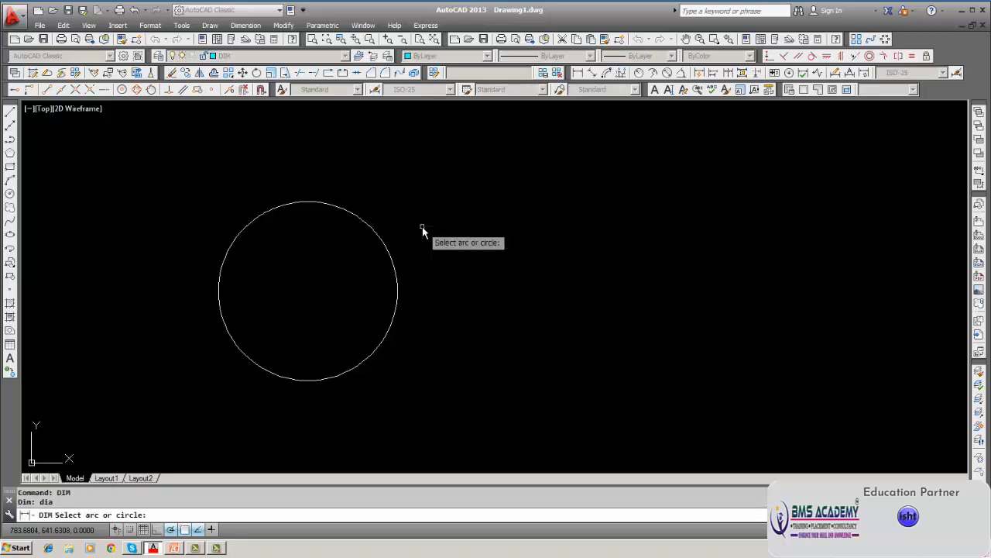
click(387, 253)
key(Return)
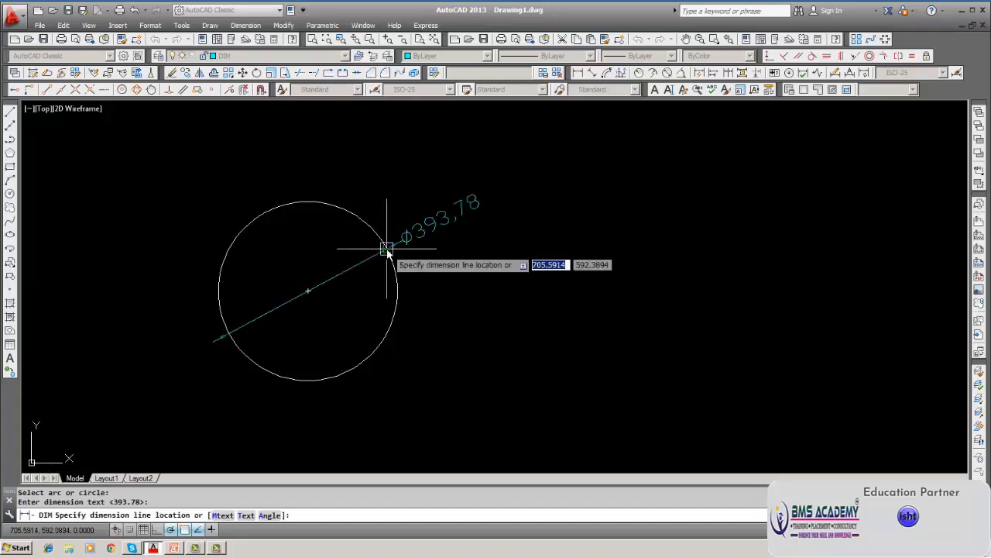
click(409, 260)
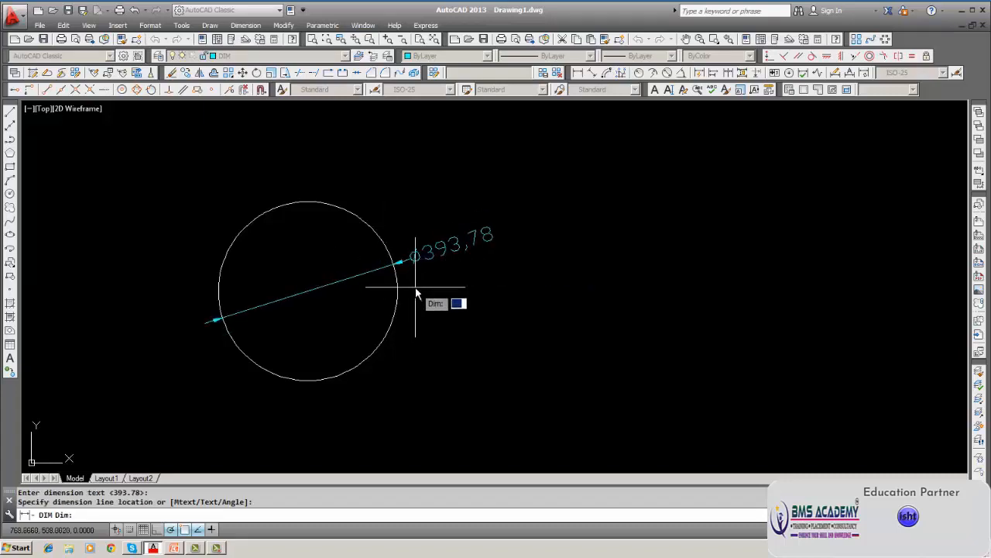
key(Escape)
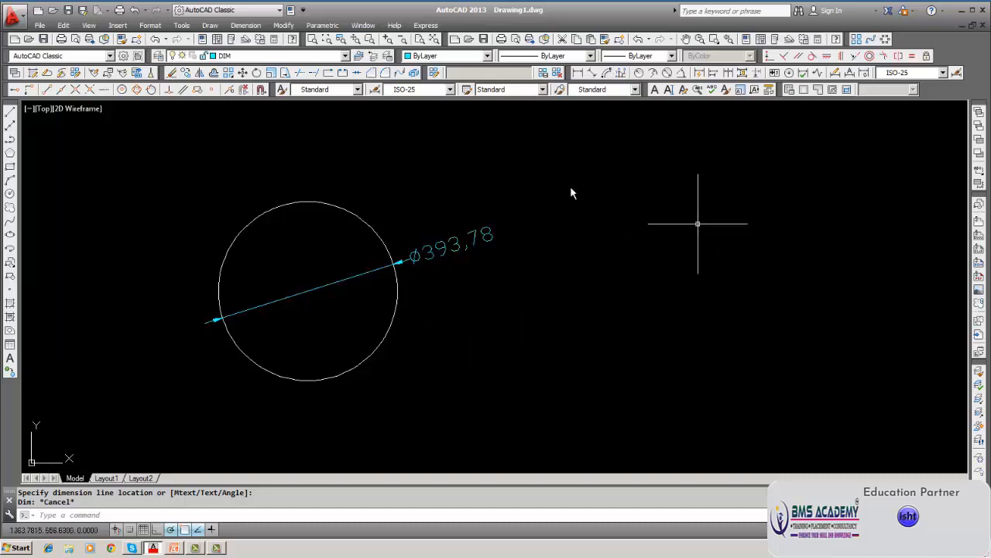
Erase the diameter dimension and the circle so the drawing area is empty
click(173, 73)
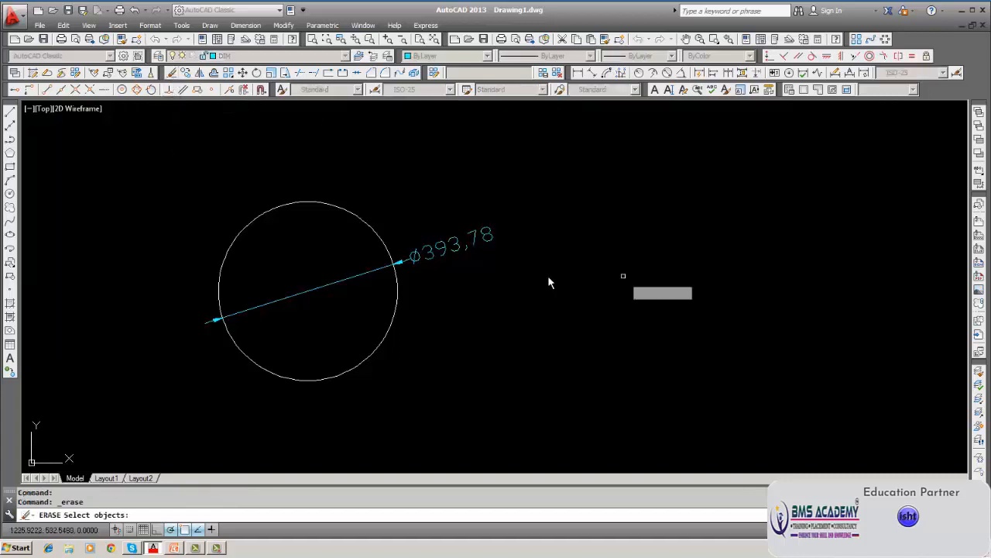
click(453, 251)
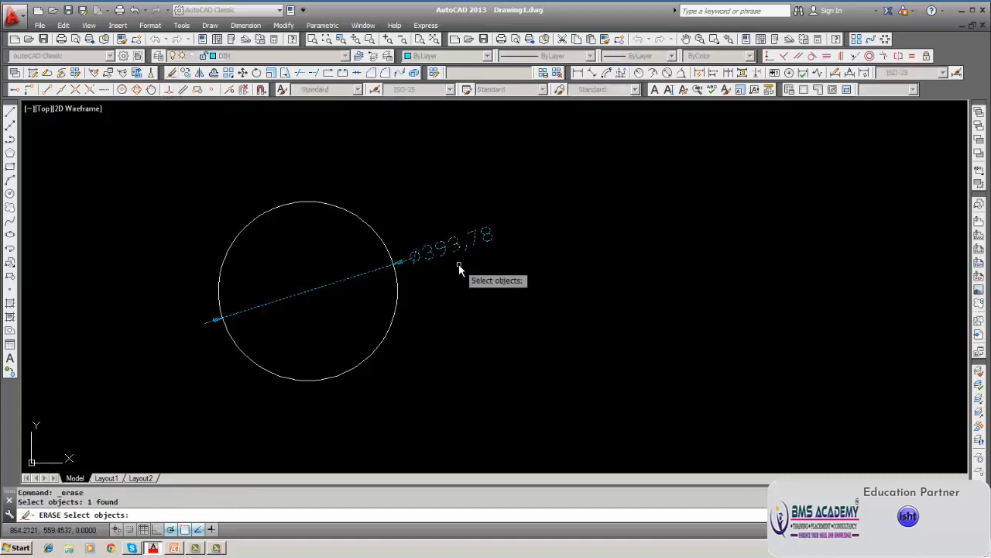
key(Return)
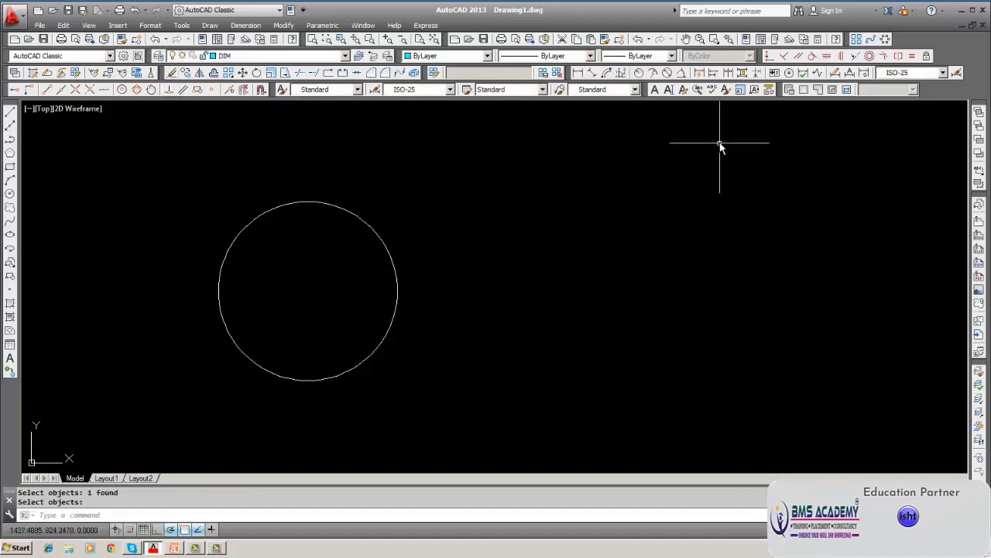
middle_drag(659, 198, 725, 181)
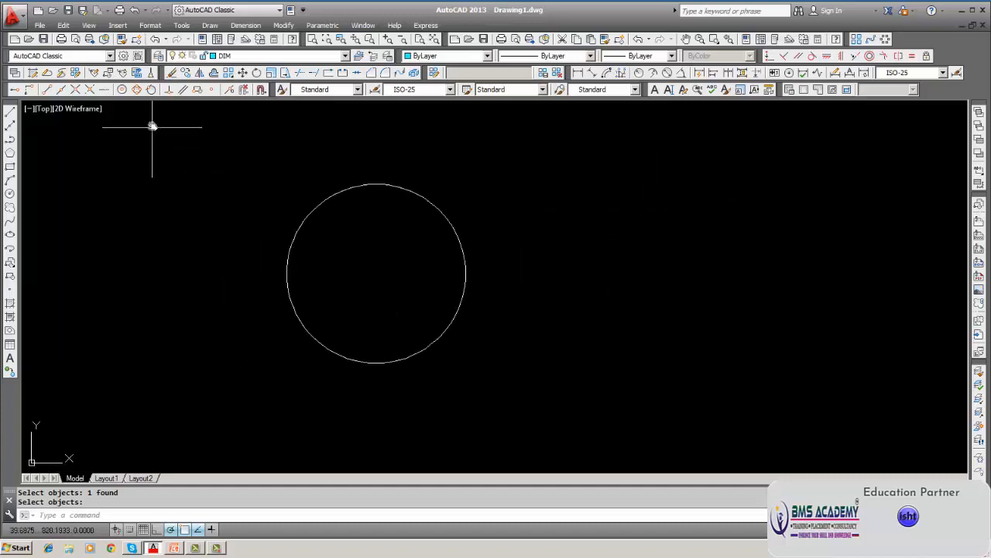
click(171, 72)
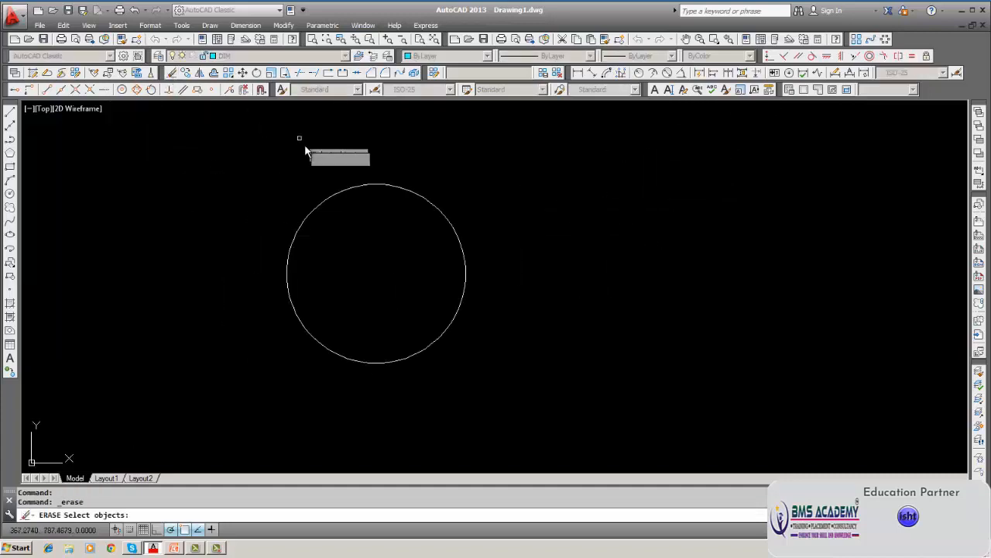
click(320, 204)
key(Return)
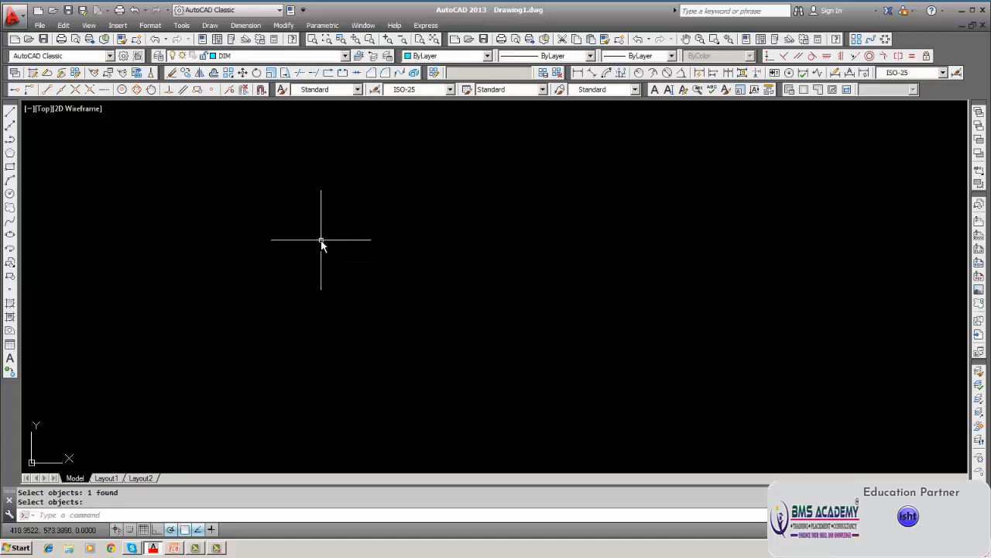
Draw a three-point arc that bulges upward, with a radius of about 454
text(arc)
key(Return)
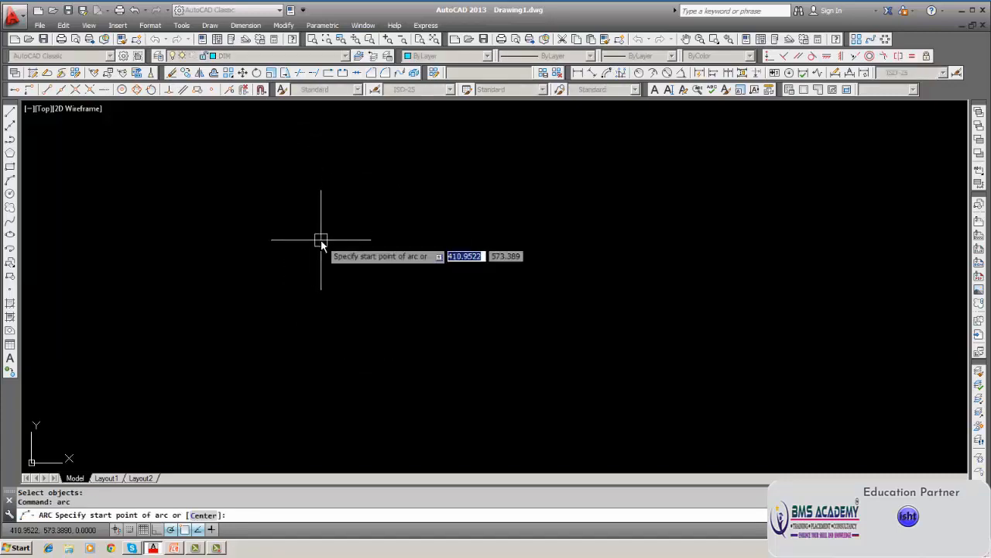
click(320, 241)
click(422, 184)
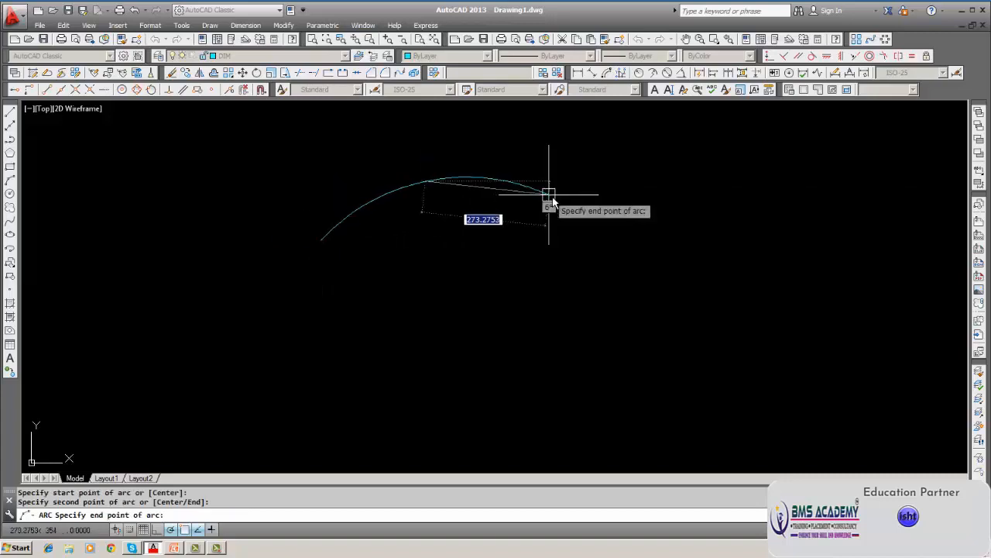
click(617, 238)
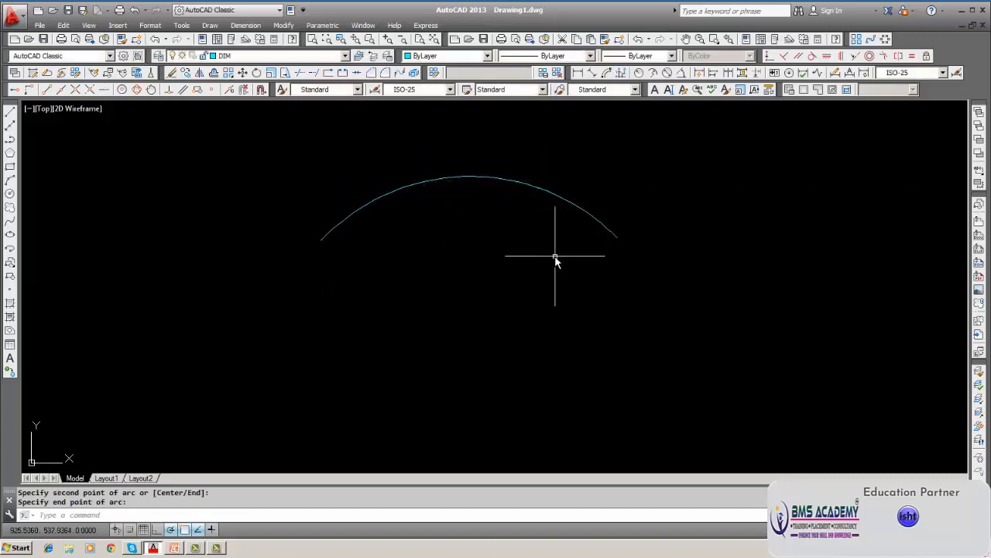
key(Escape)
Add a radius dimension to the arc with DIM, keeping the default text and placing it outside the arc's right half
text(d)
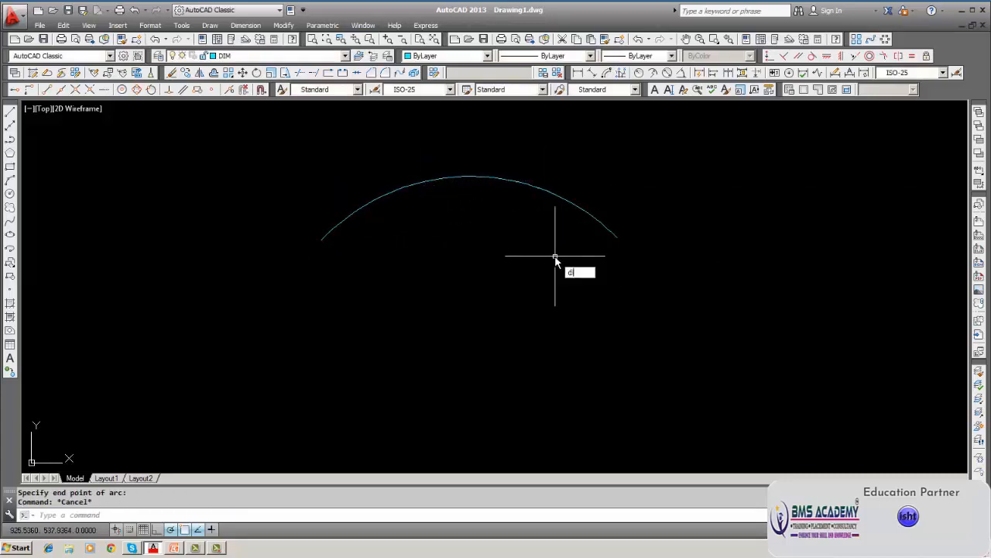
text(im)
key(Return)
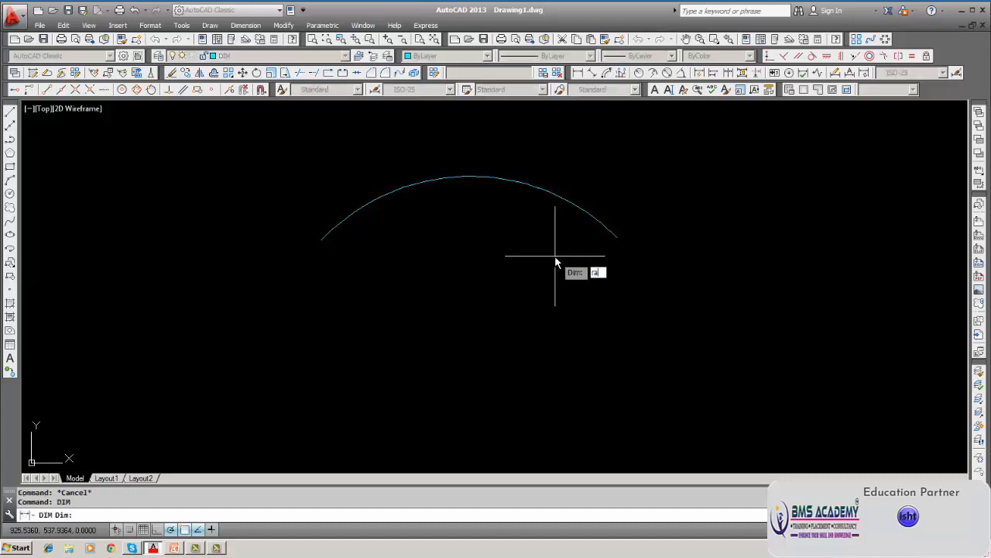
text(radius)
key(Return)
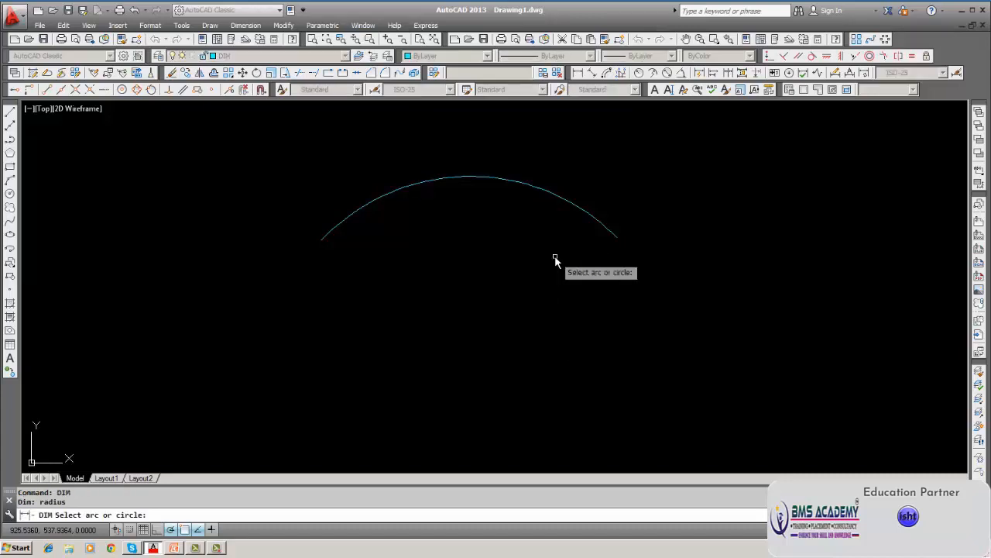
click(569, 205)
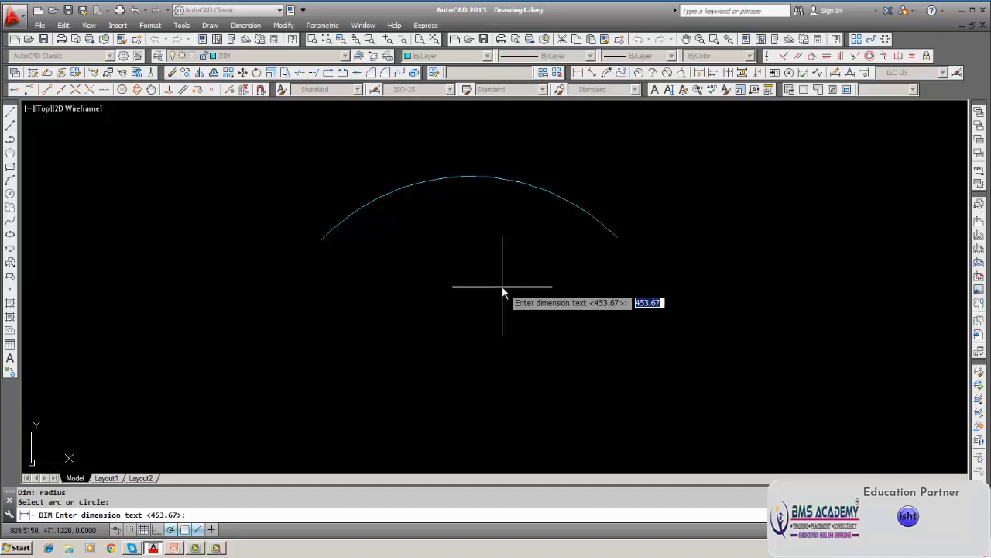
key(Return)
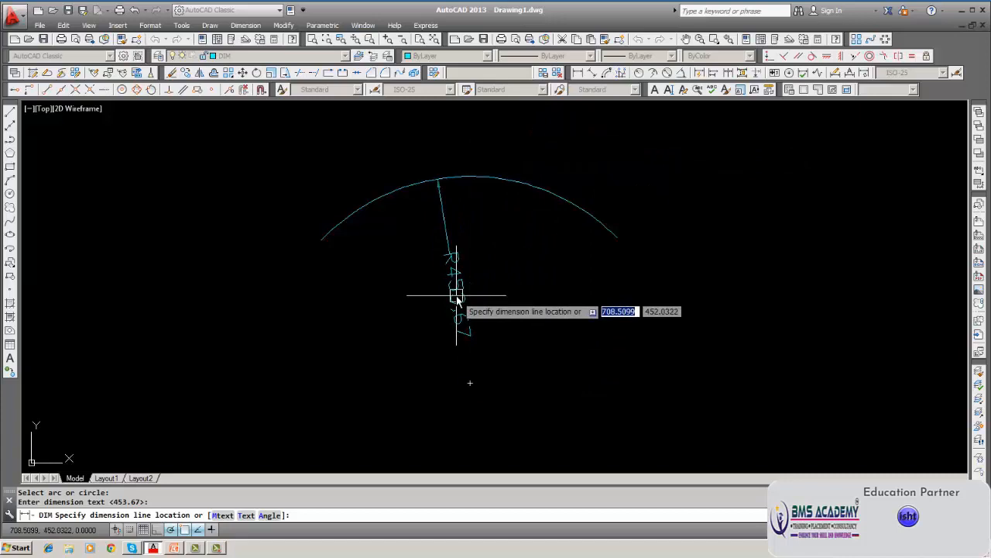
click(580, 177)
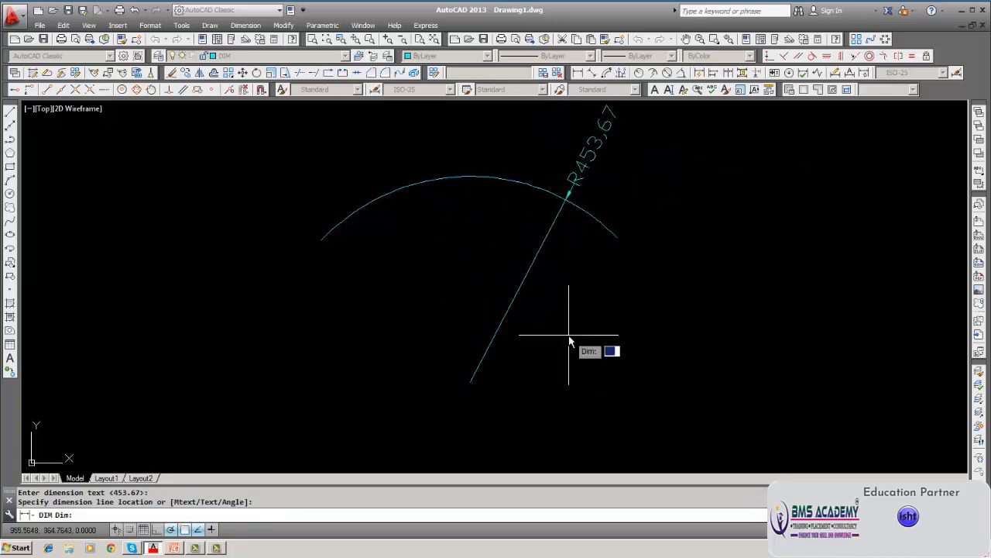
scroll(570, 341, down, 2)
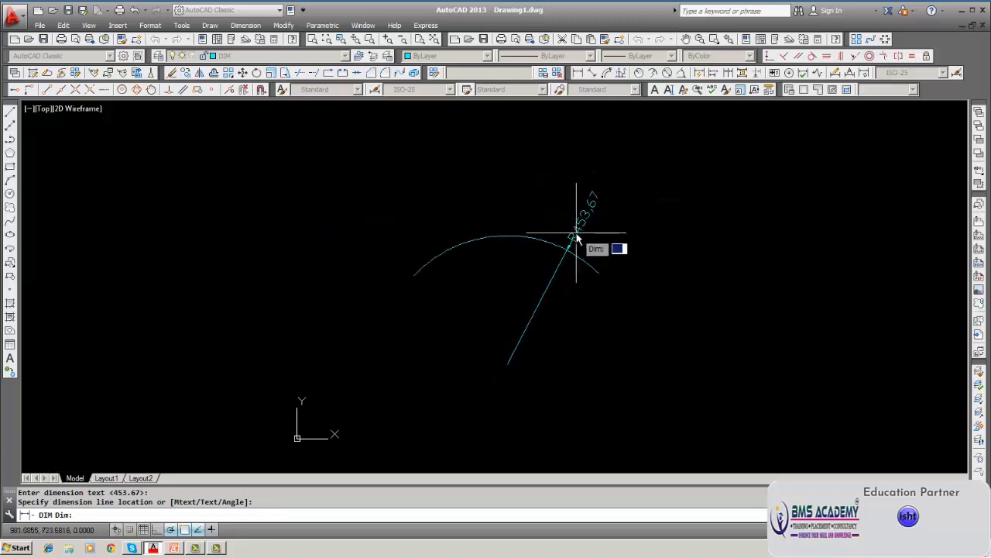
key(Escape)
Move the radius dimension's text to the inner side of the arc, below its left half
click(581, 233)
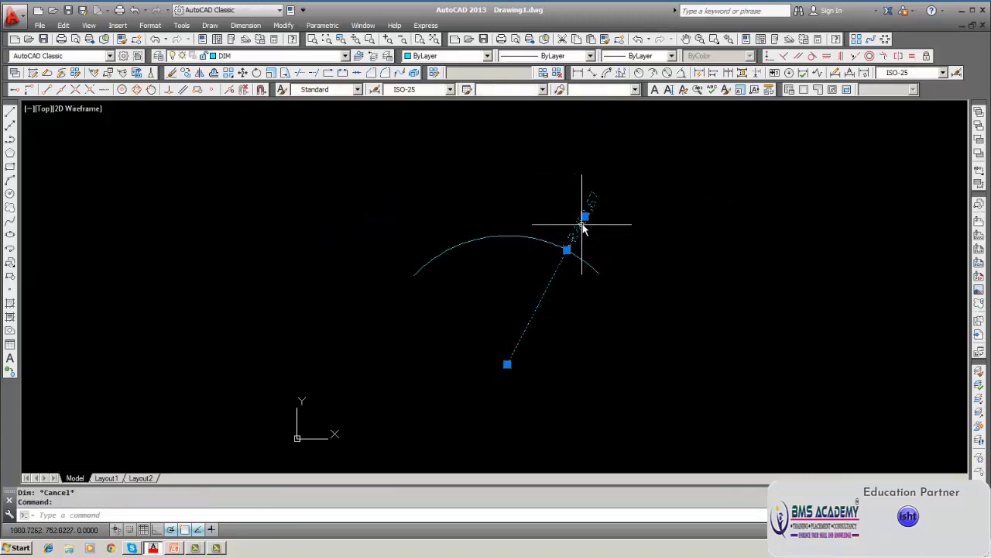
click(585, 217)
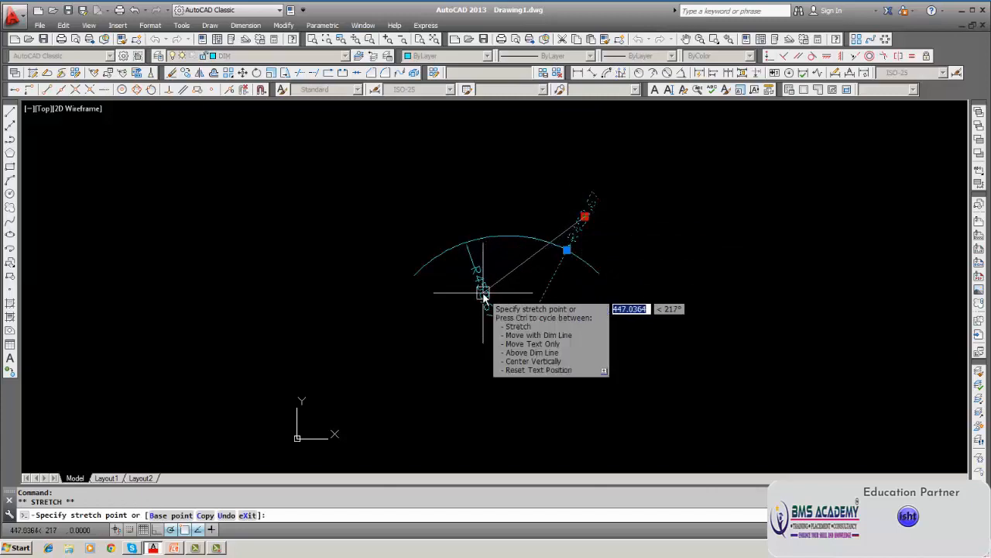
key(Escape)
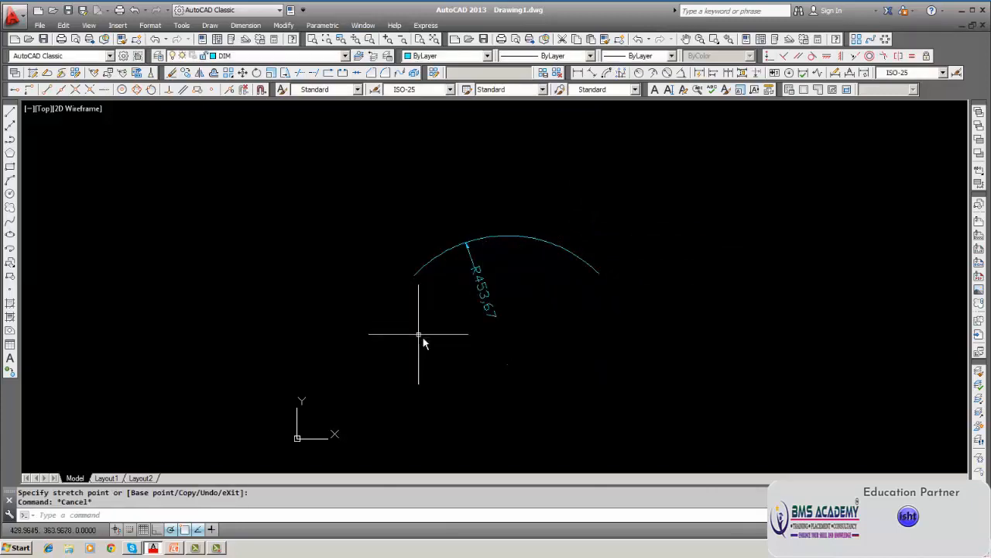
Erase the arc and its radius dimension with a window selection
click(171, 72)
key(Return)
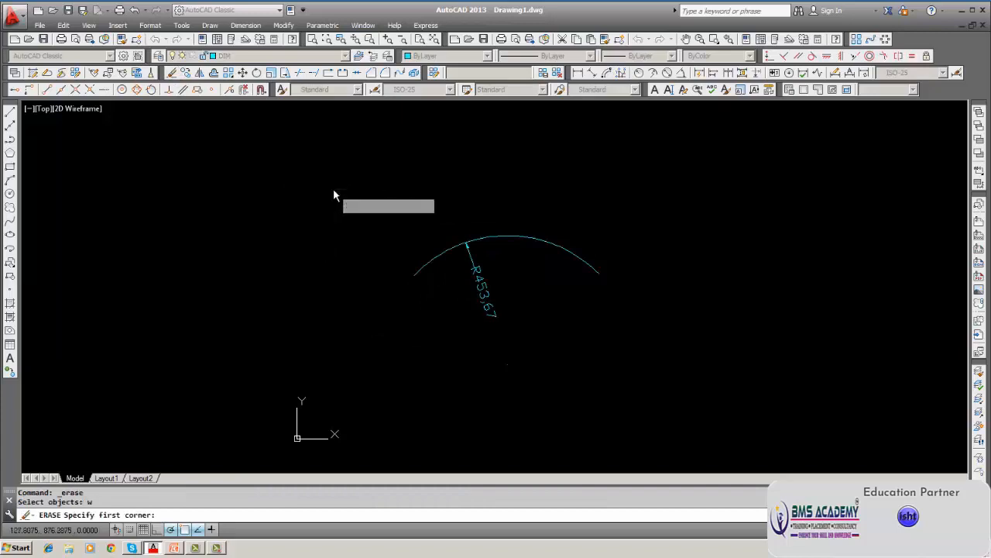
click(333, 188)
click(647, 377)
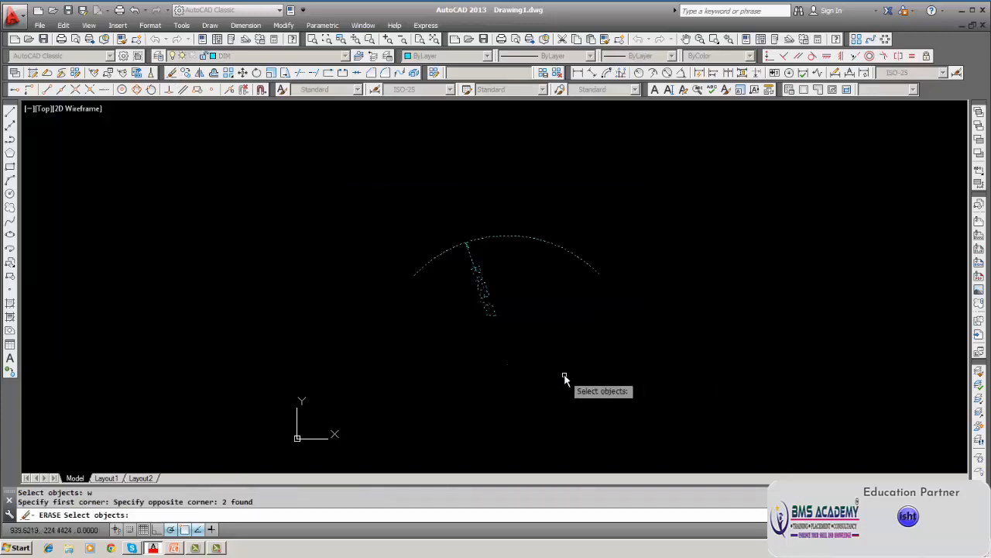
key(Return)
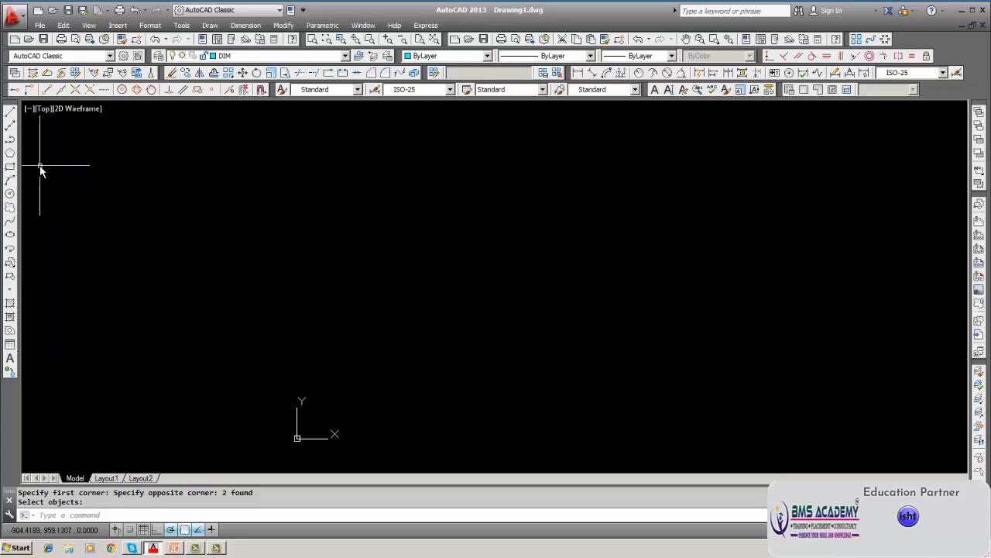
click(10, 113)
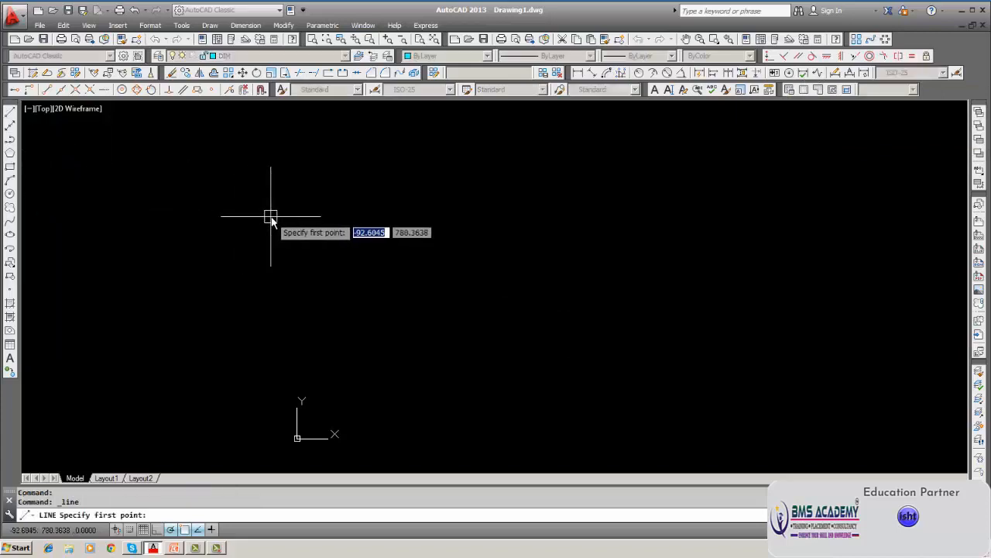
click(270, 217)
click(270, 373)
click(673, 381)
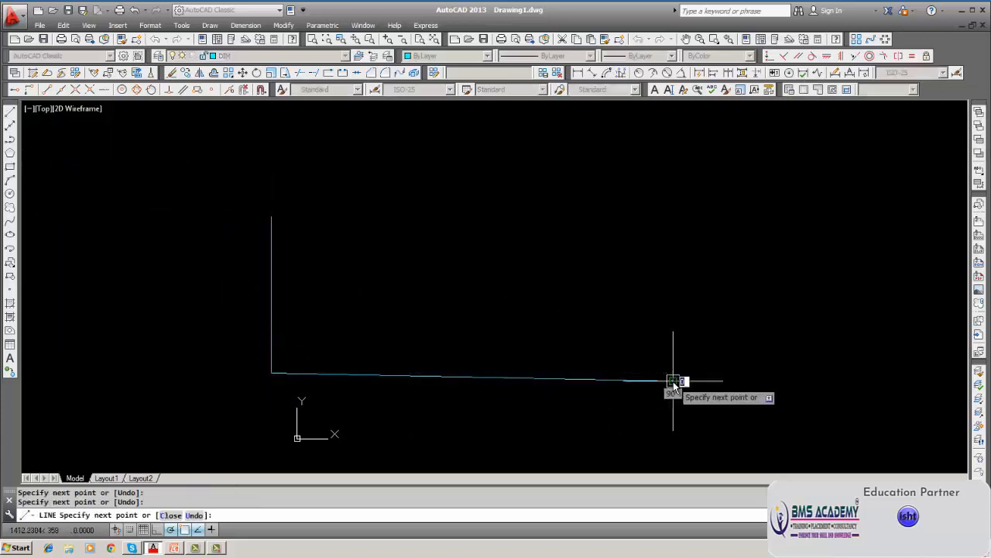
key(Escape)
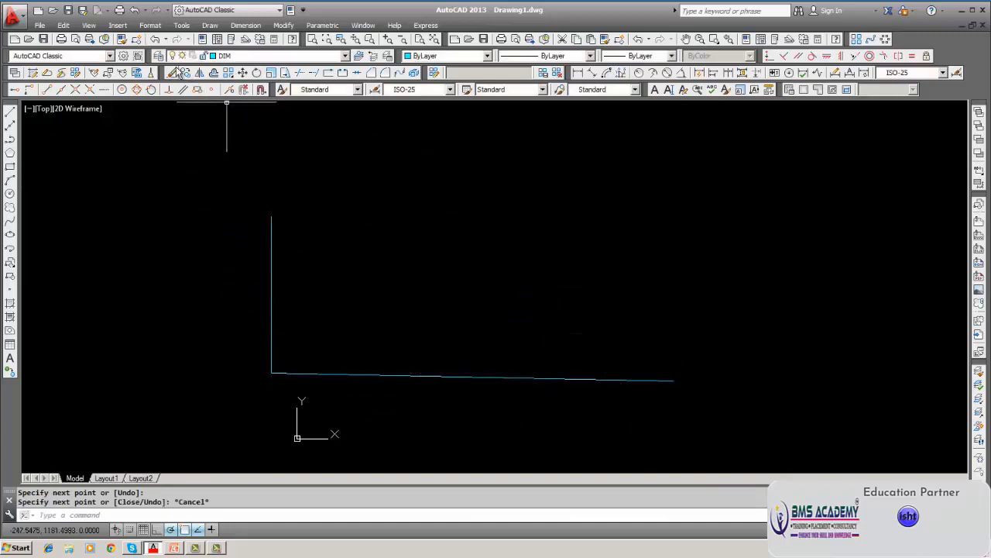
click(175, 72)
text(w)
key(Return)
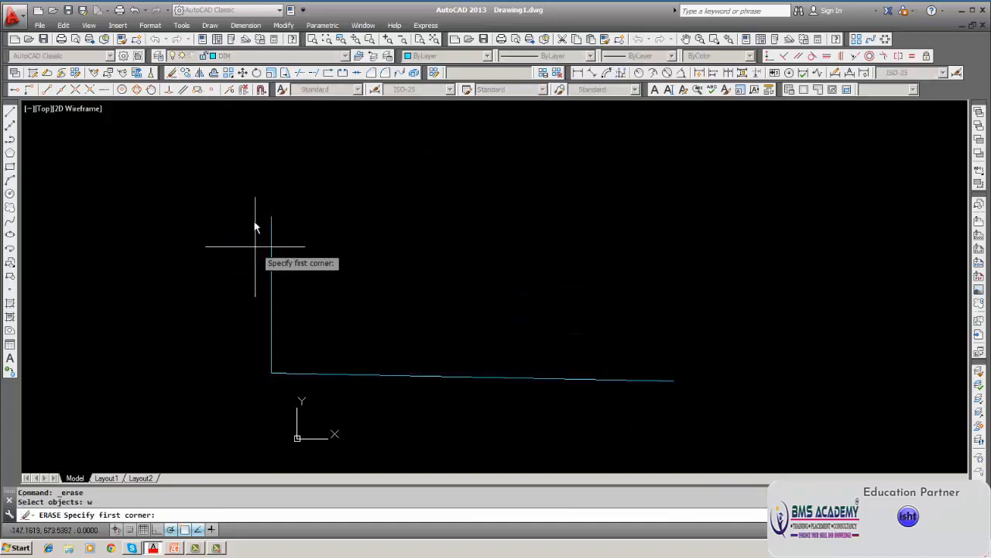
click(251, 184)
click(764, 411)
key(Return)
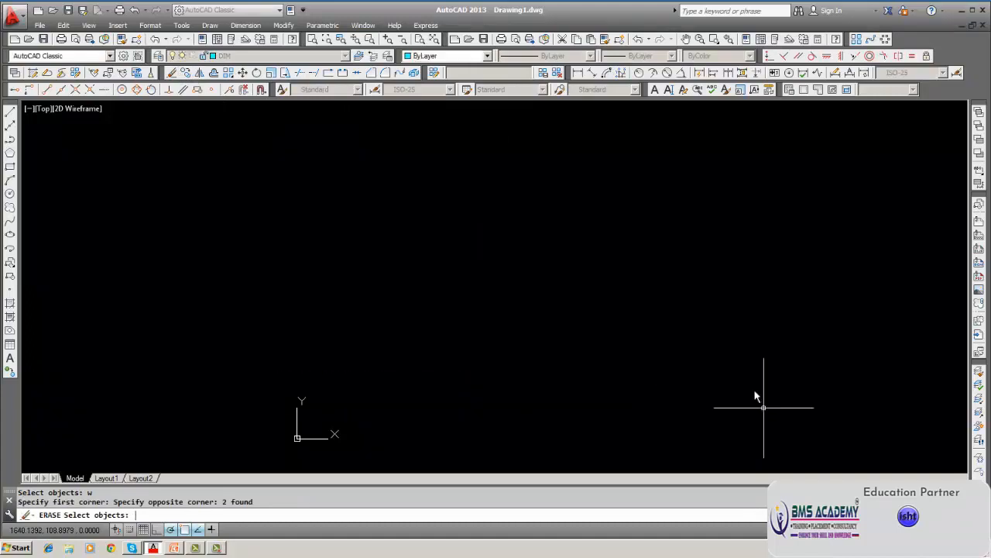
Make layer 0 current and turn on Ortho mode
click(345, 56)
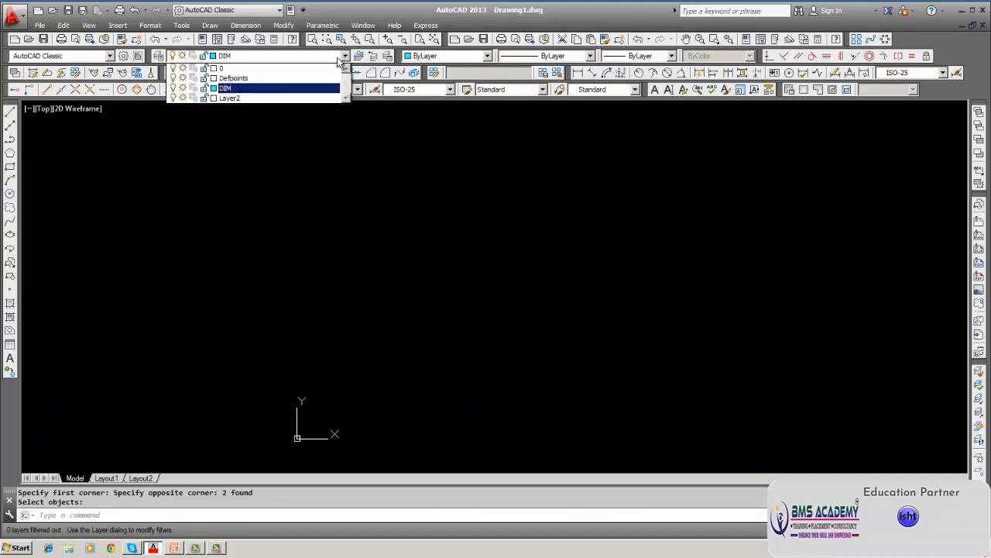
click(310, 68)
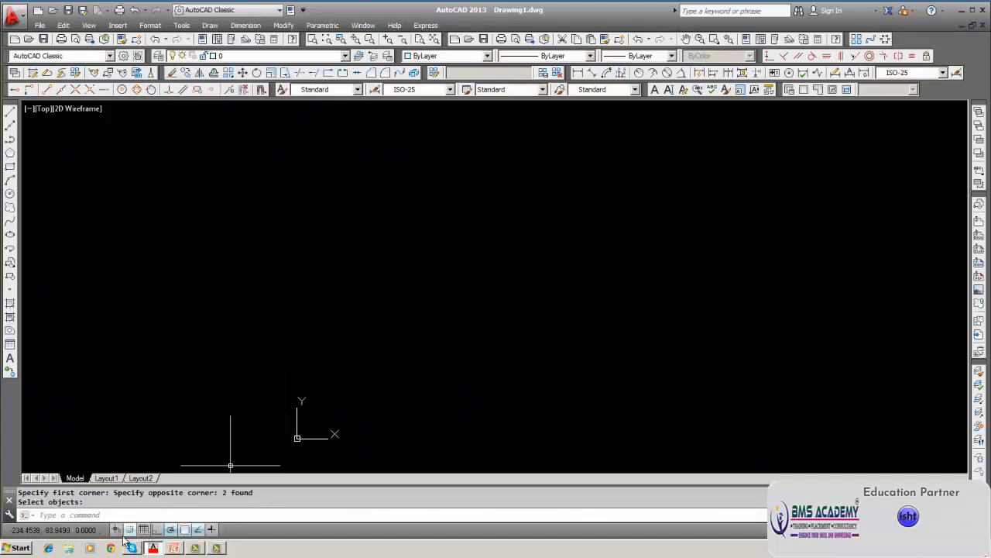
click(156, 530)
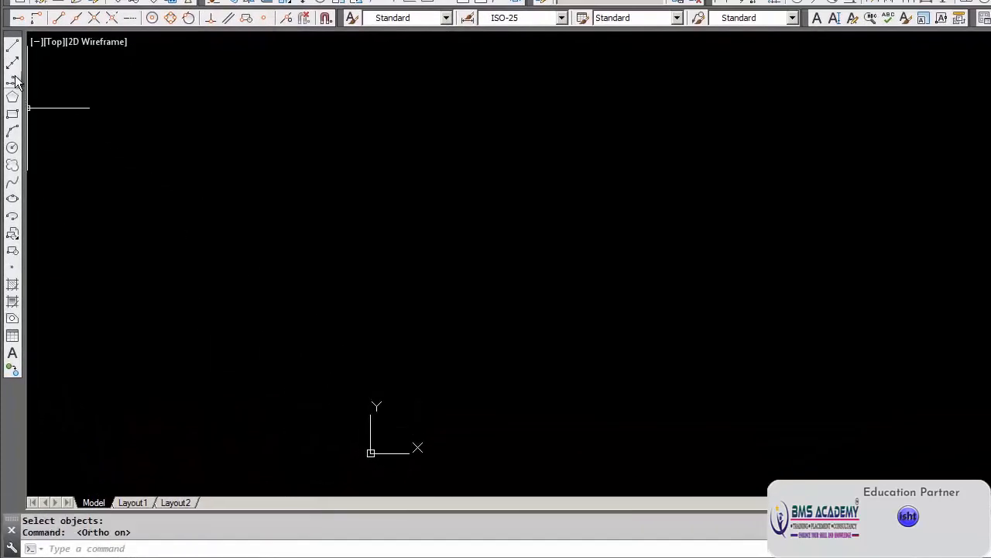
Draw an open stepped profile with Line: a base about 1277 units long, three steps rising leftward, and a top edge running past the base's start
click(13, 48)
click(311, 288)
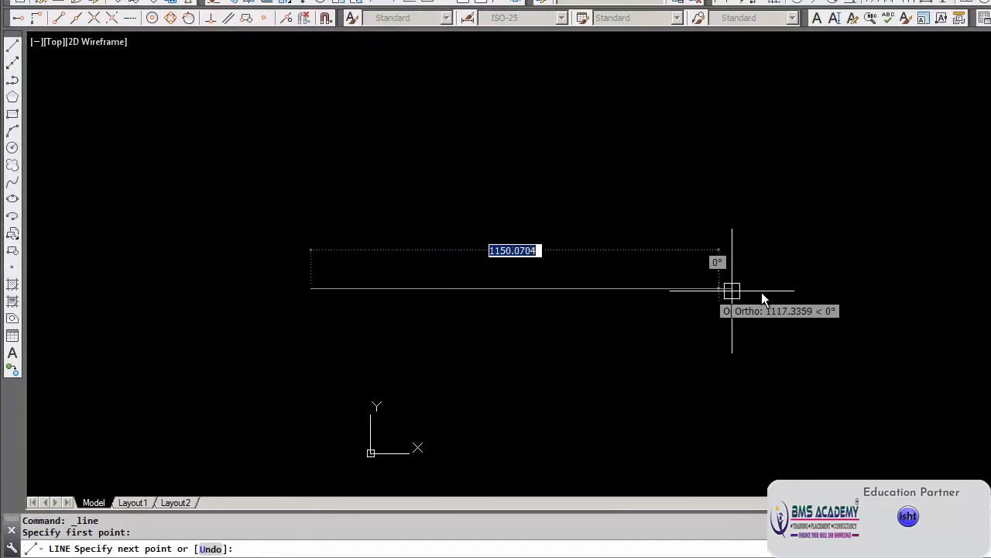
click(764, 289)
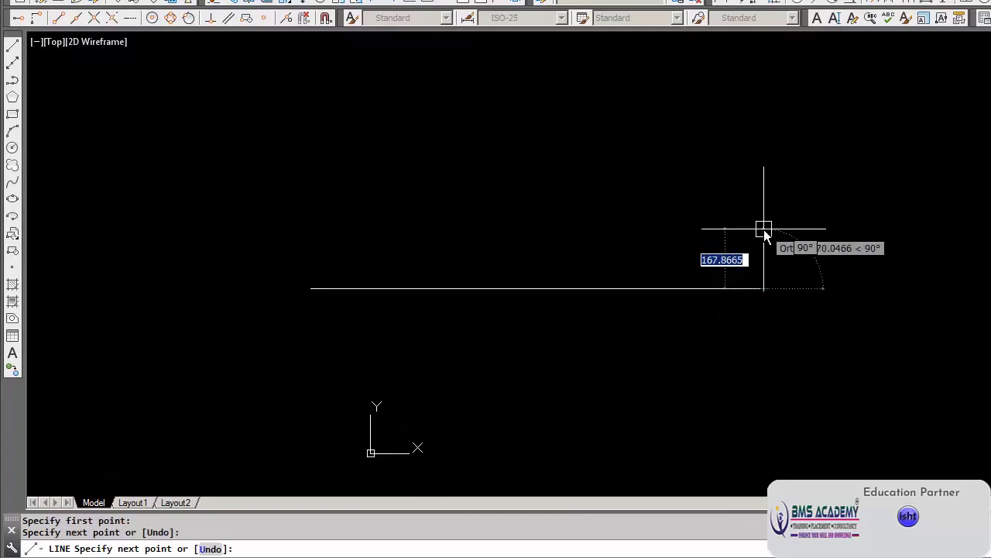
click(762, 229)
click(714, 228)
click(712, 190)
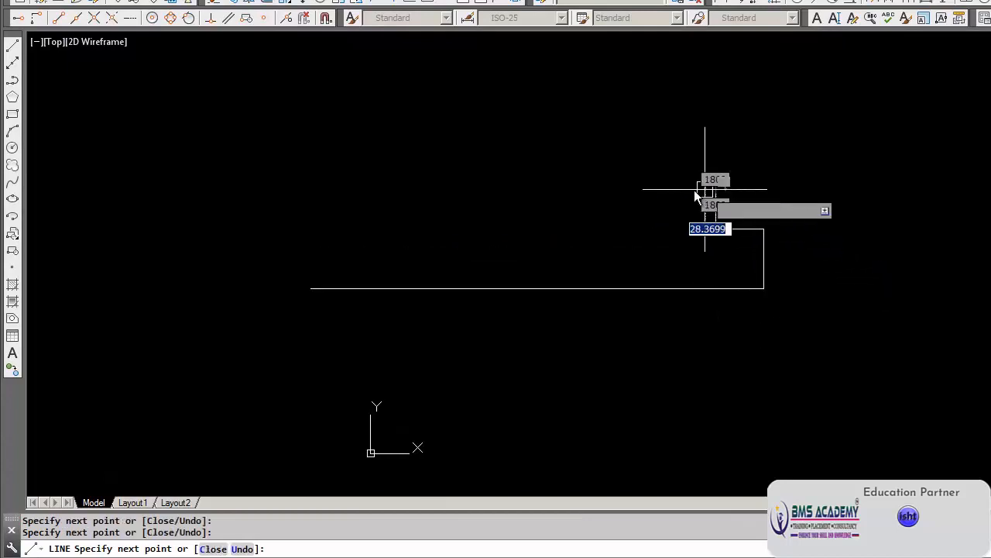
click(615, 189)
click(614, 116)
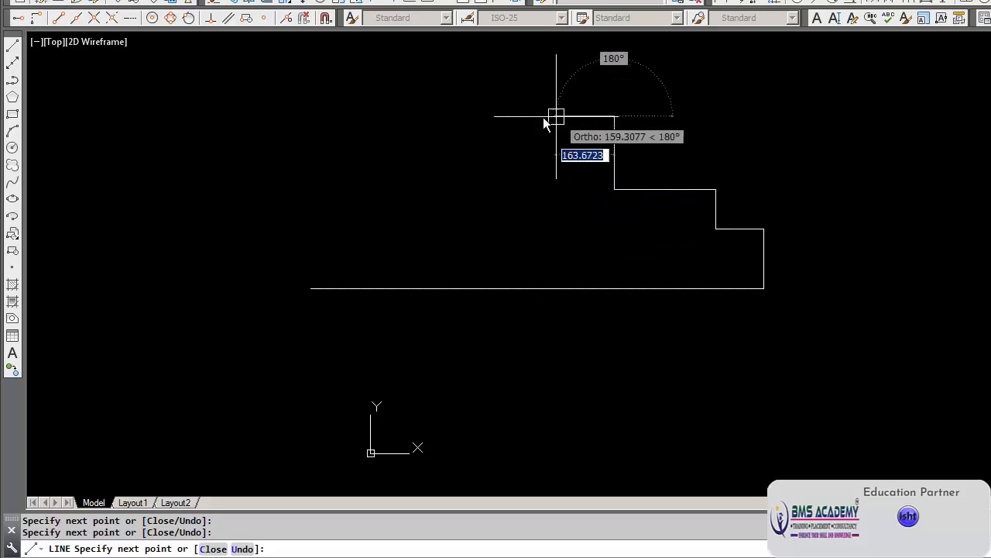
click(523, 75)
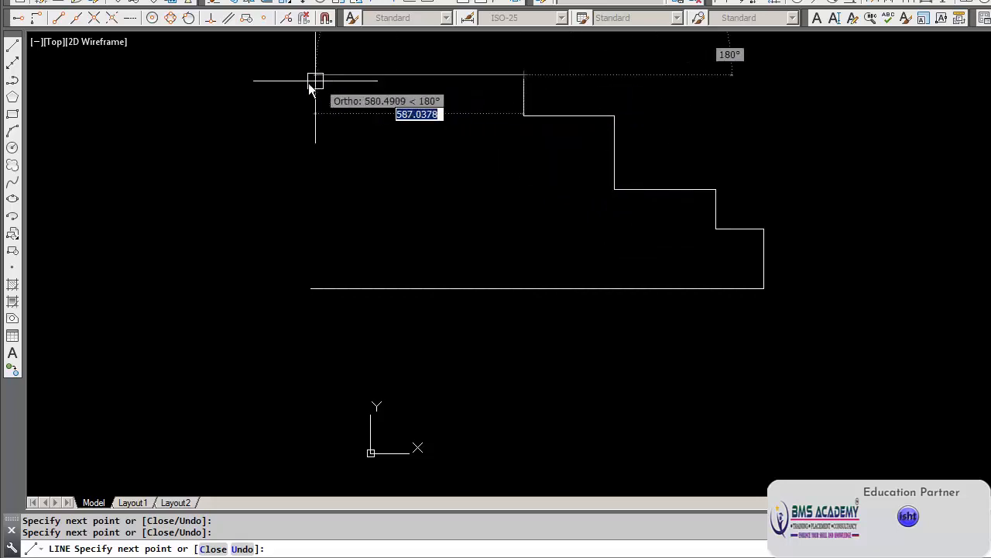
click(181, 88)
key(Escape)
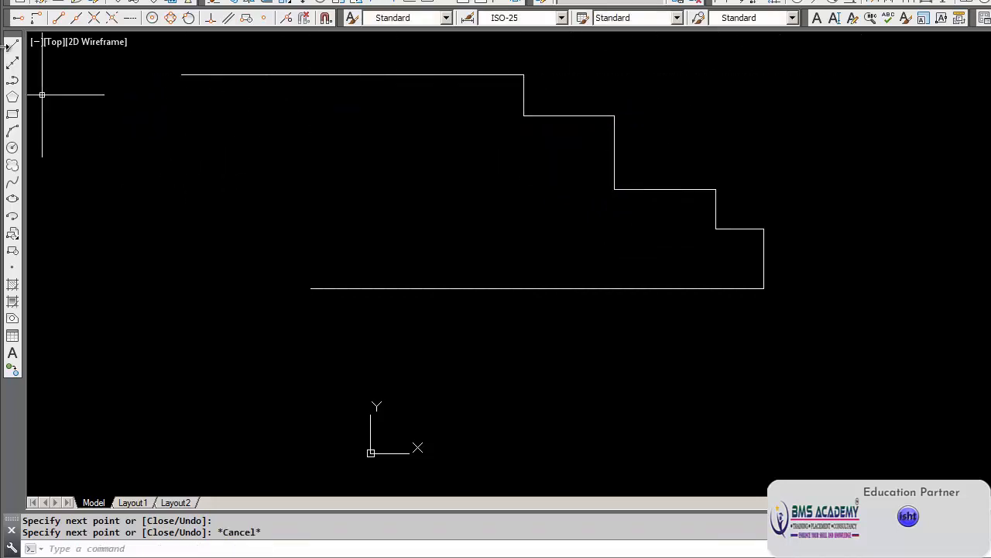
Draw a vertical line from the base's left endpoint up to the top edge to close the profile
click(12, 47)
click(310, 288)
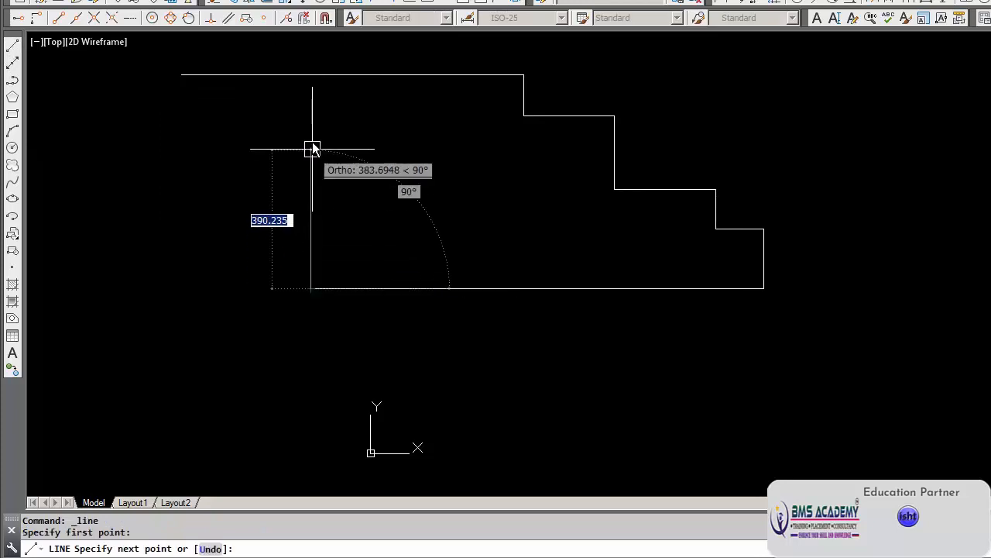
click(312, 77)
key(Return)
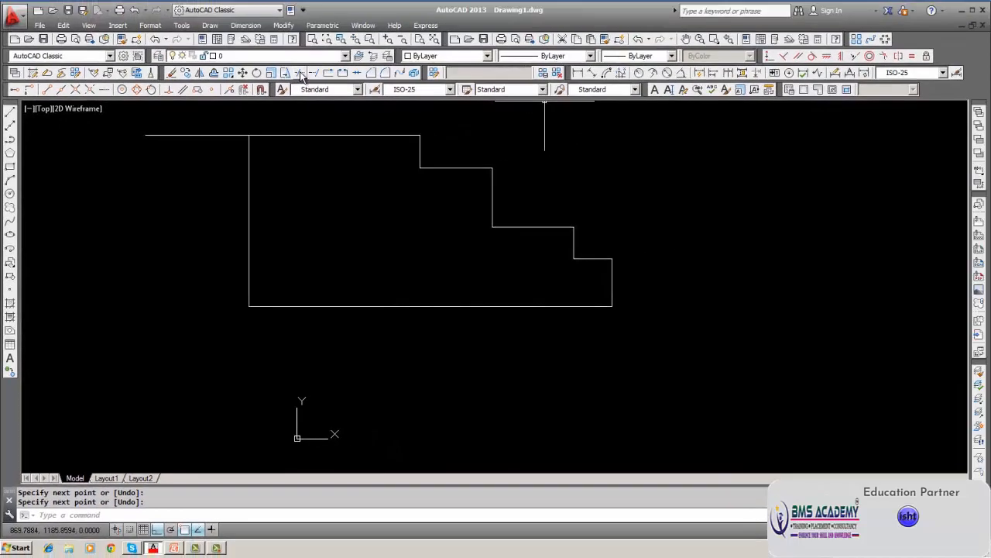
Trim the part of the top edge that overhangs the left vertical line
click(300, 73)
click(248, 154)
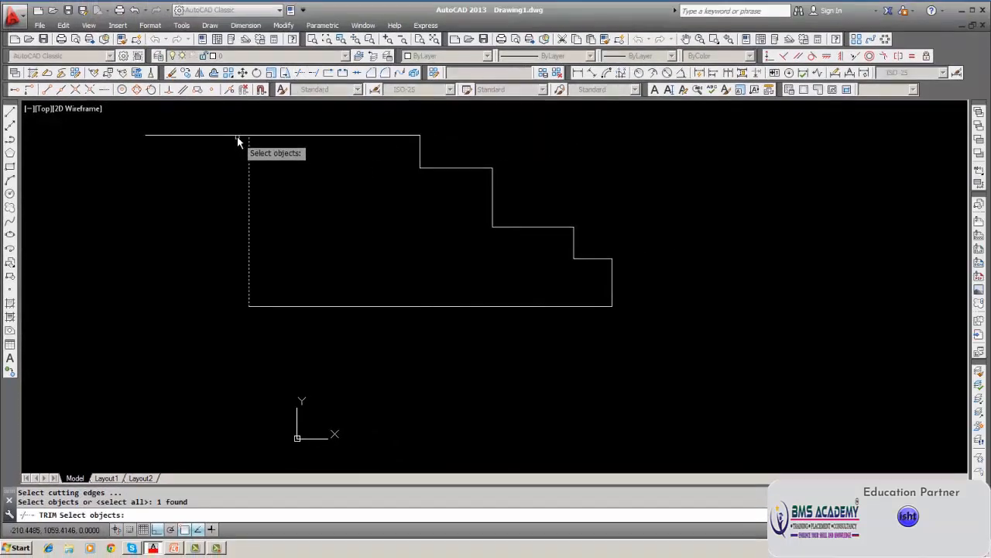
key(Return)
click(237, 137)
key(Return)
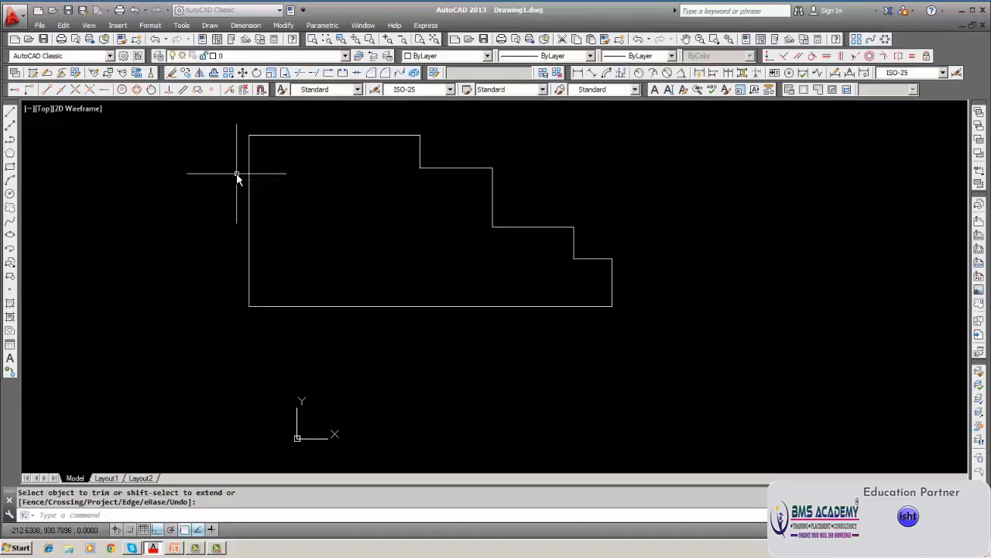
Add a linear dimension to the profile's top edge, placing it above the edge
middle_drag(237, 177, 236, 249)
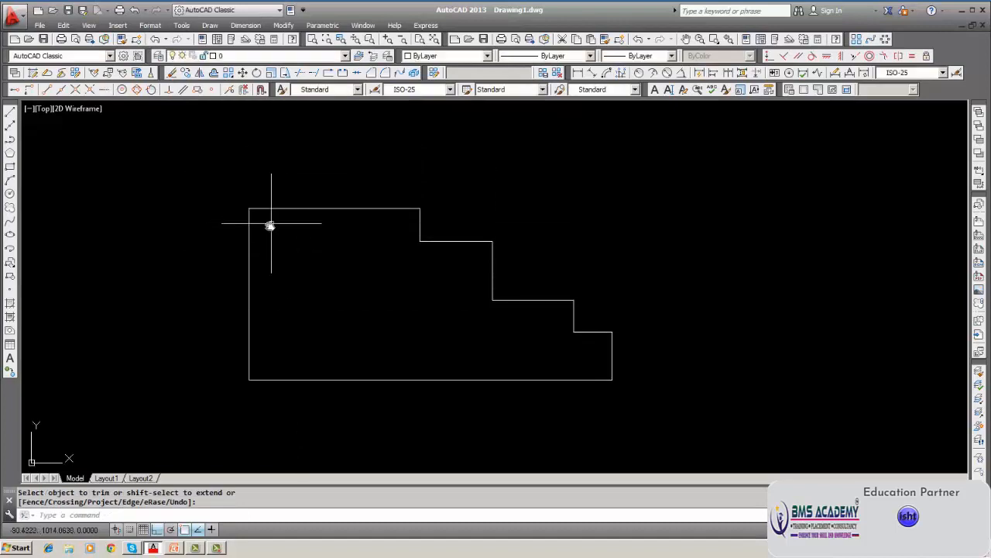
click(578, 74)
key(Escape)
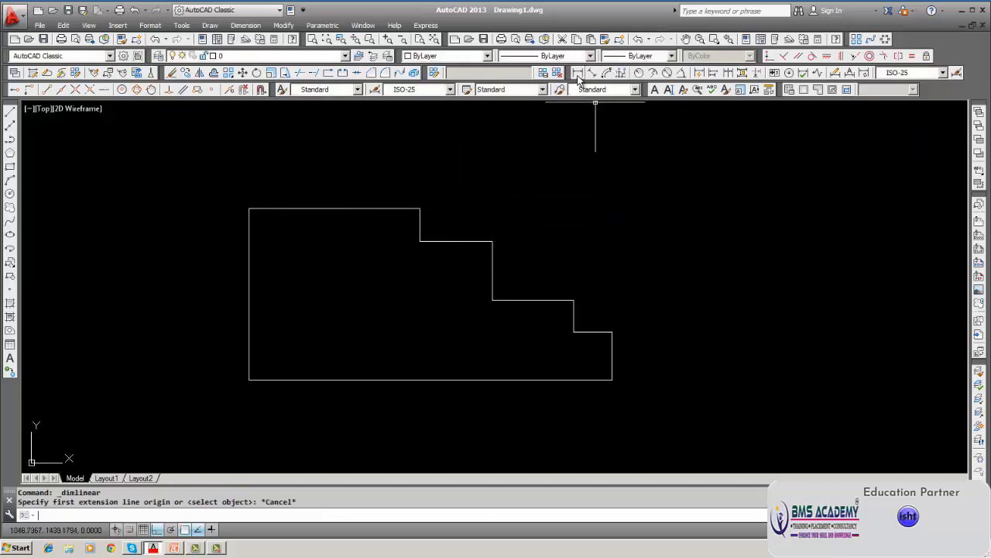
click(577, 73)
click(249, 208)
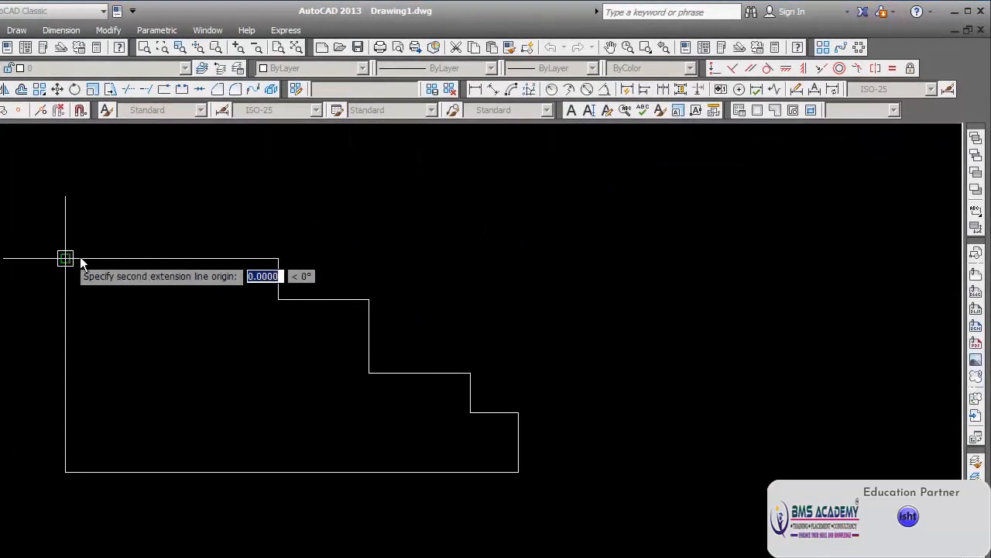
click(279, 259)
click(272, 195)
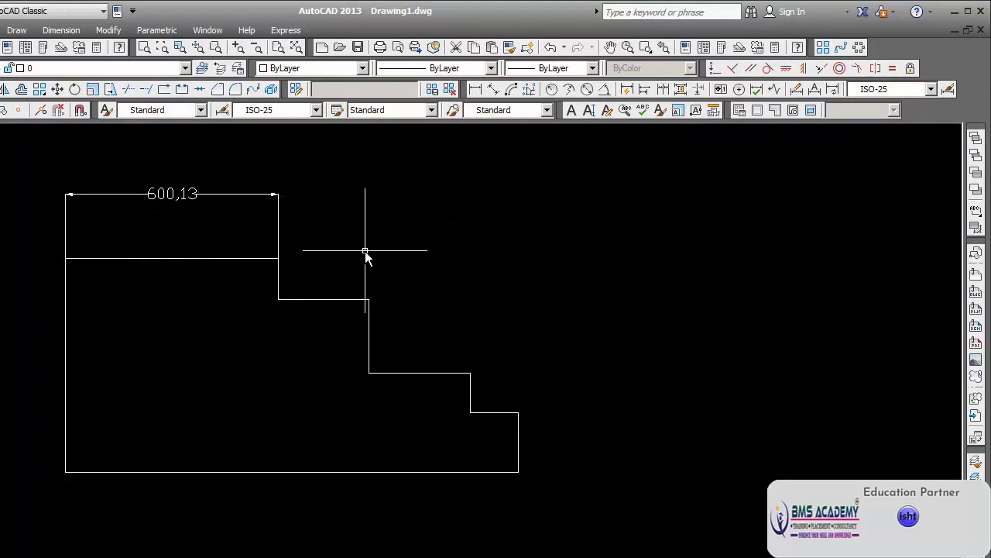
Add a linear dimension for the width of the step beside the top edge, aligned with the first dimension
click(475, 89)
click(278, 259)
click(368, 299)
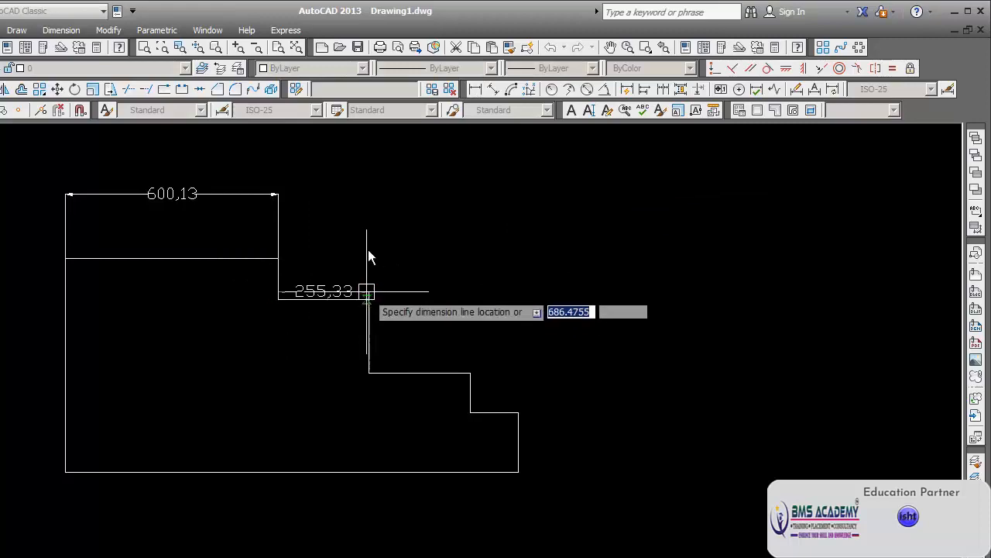
click(371, 195)
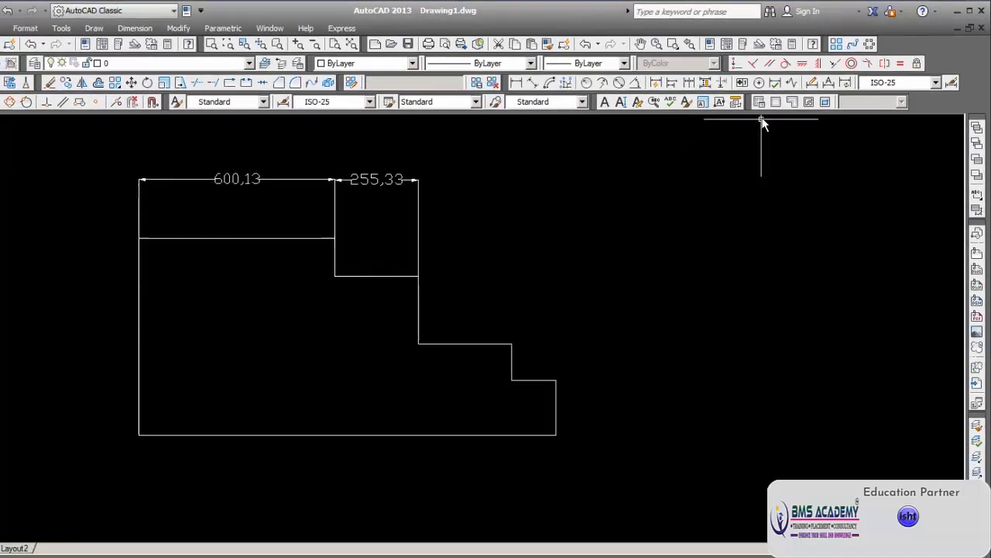
click(792, 83)
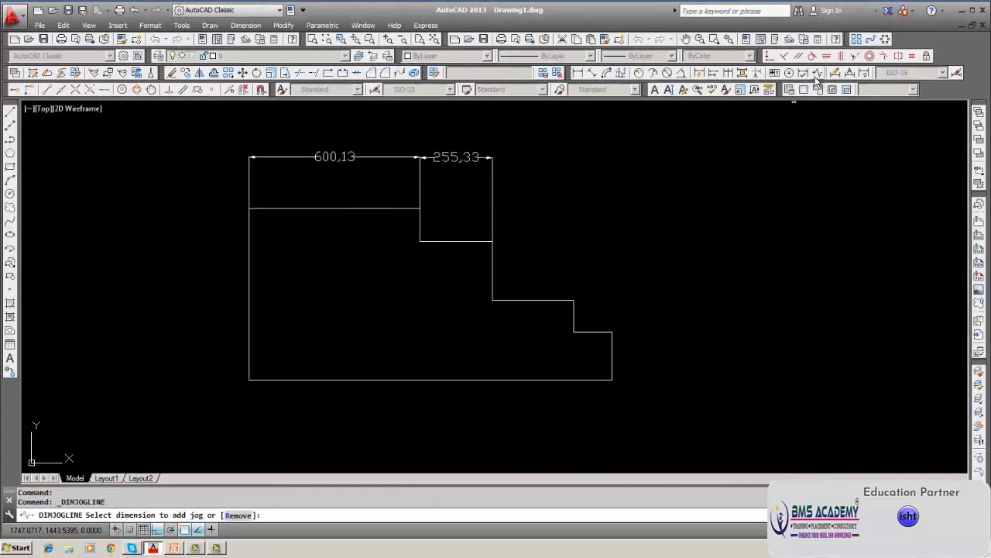
click(333, 209)
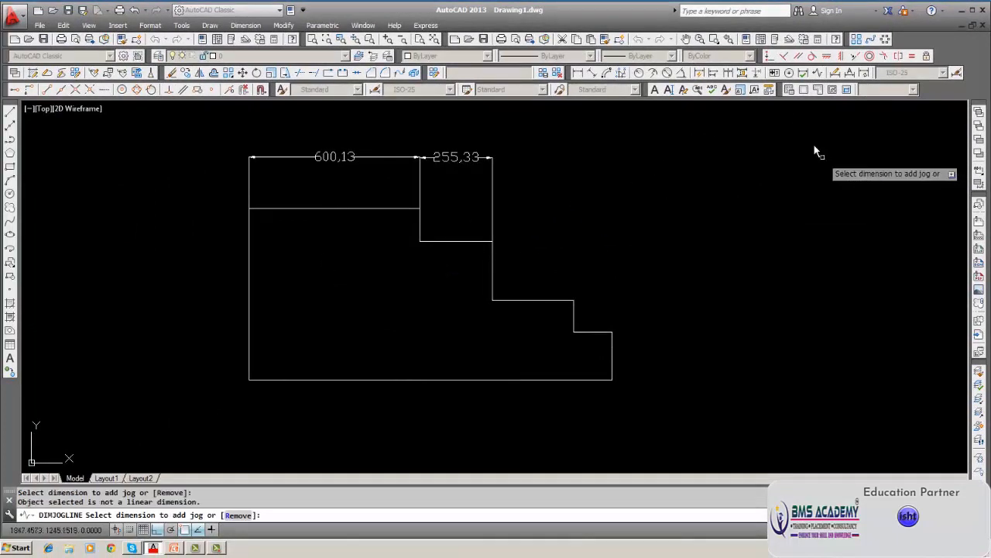
key(Escape)
click(816, 74)
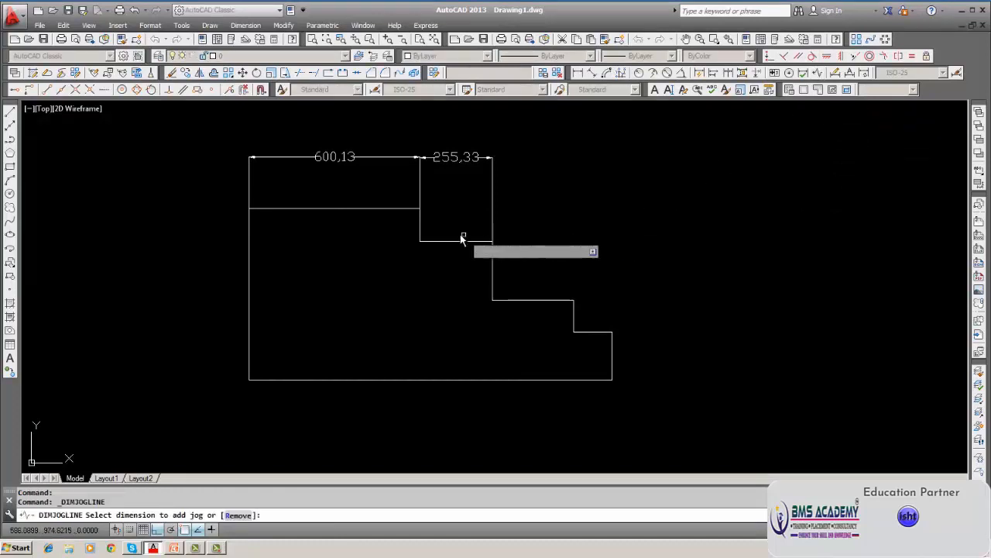
click(404, 210)
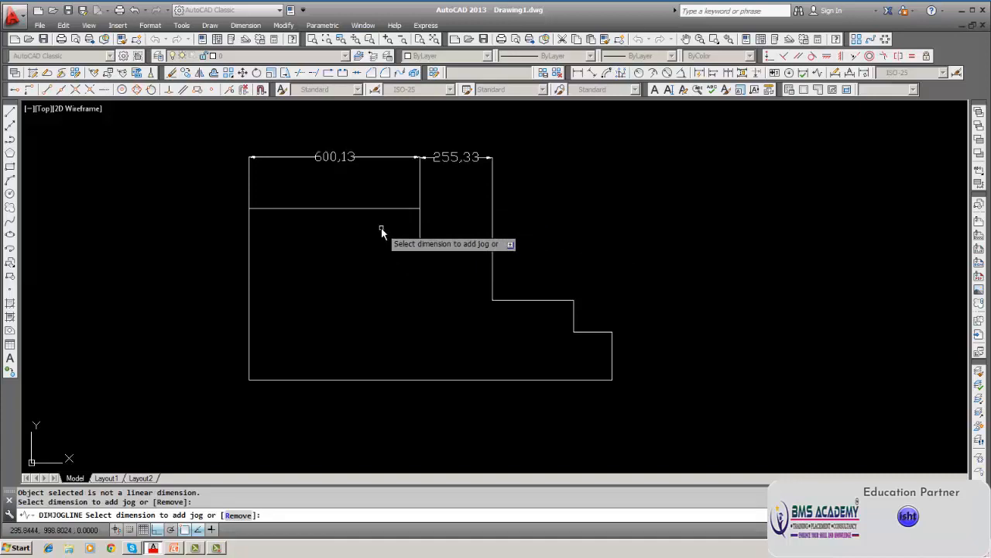
key(Escape)
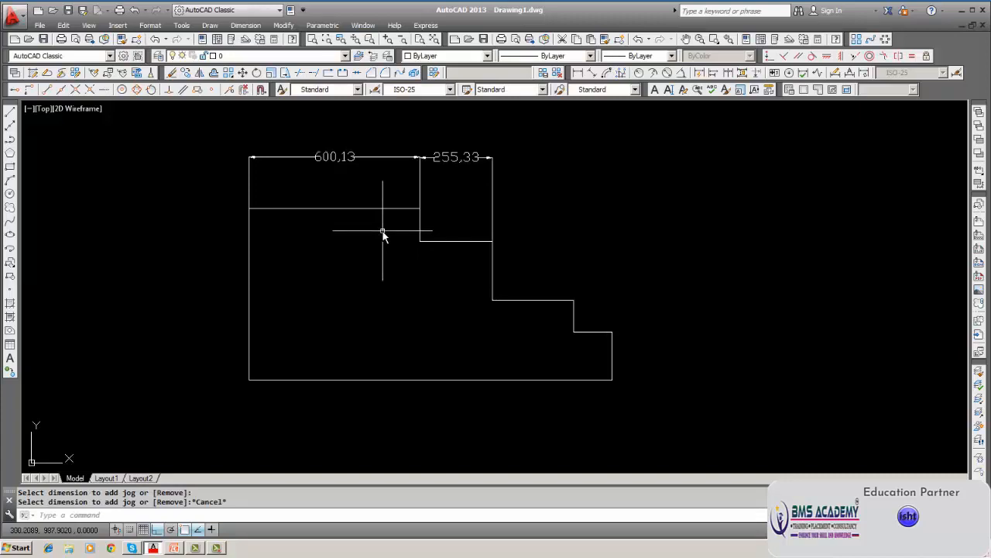
text(u)
key(Return)
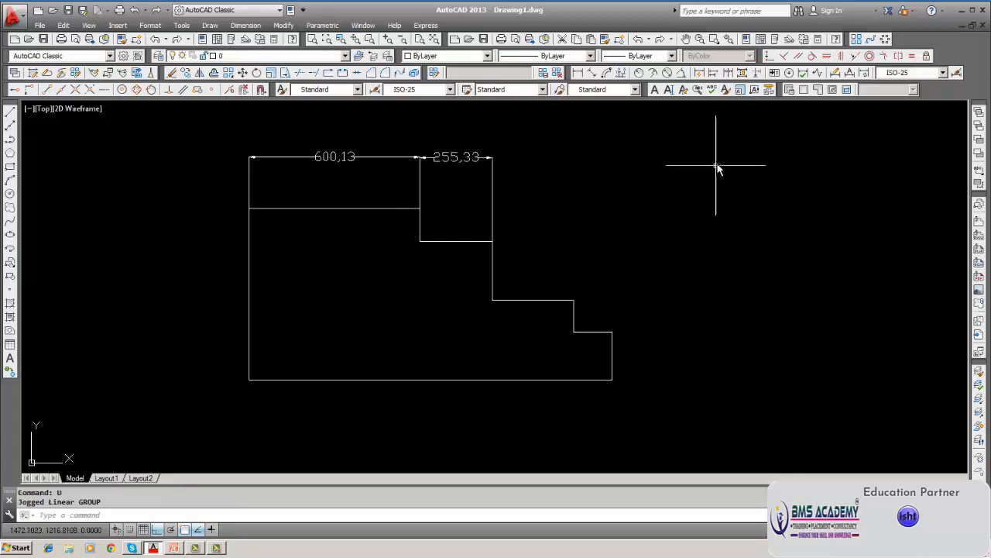
Add a jog to the top edge's linear dimension at the default jog location
click(816, 74)
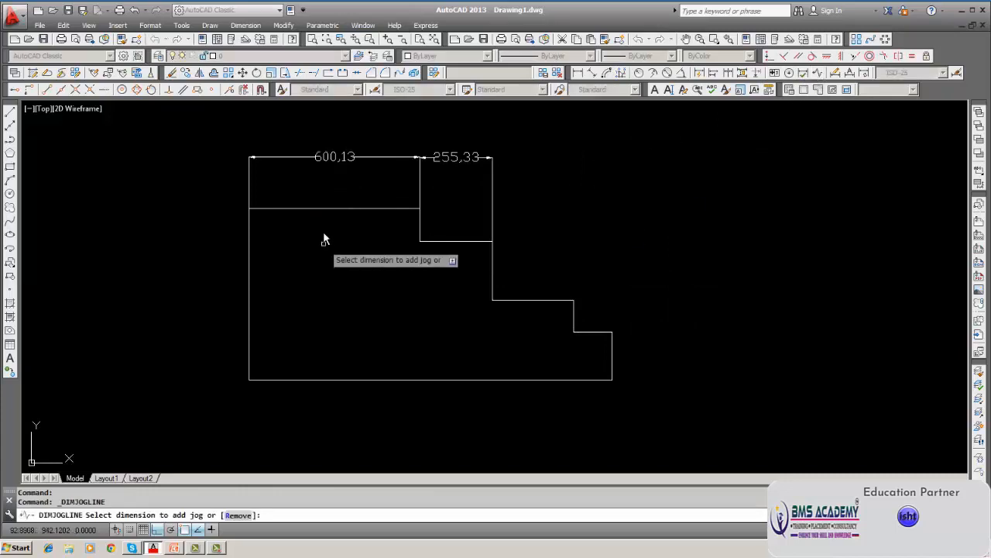
click(383, 159)
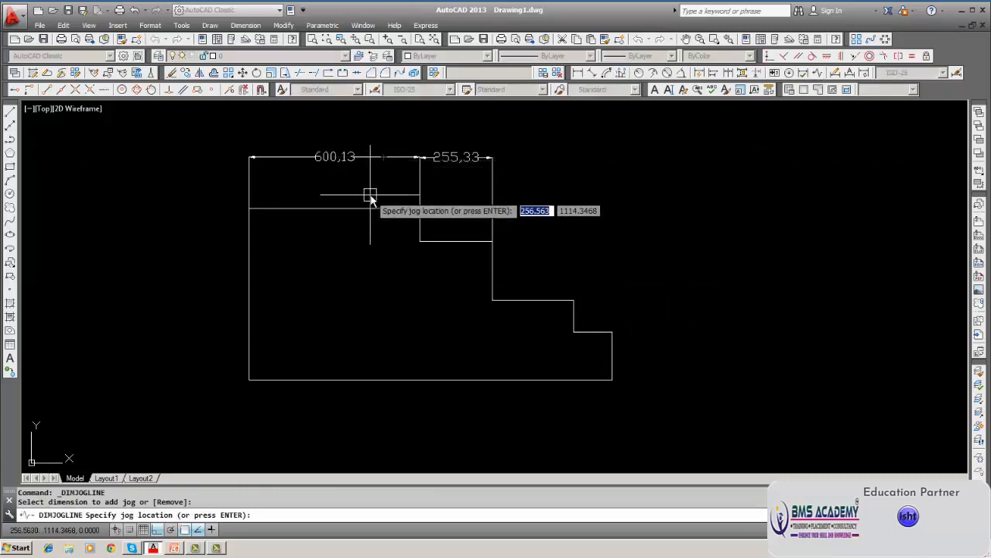
key(Return)
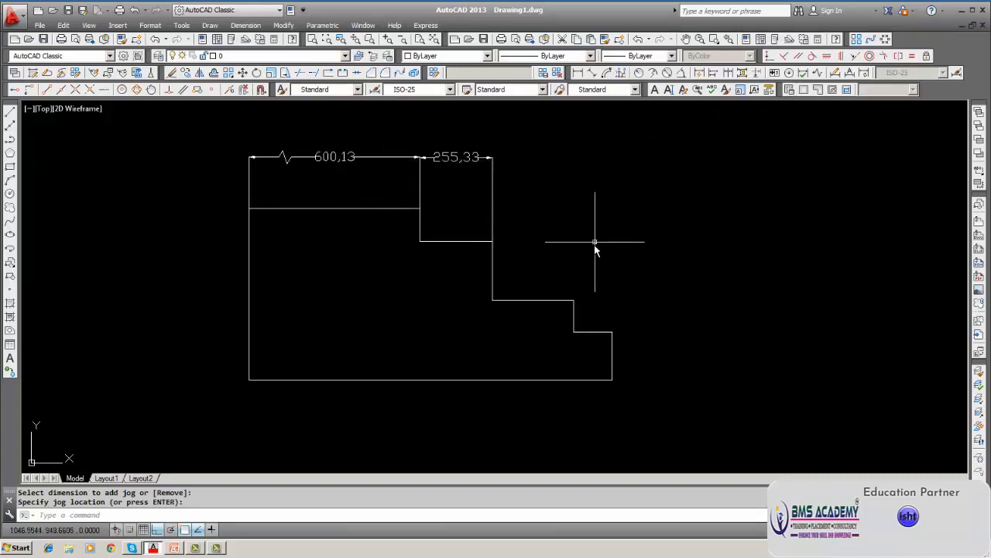
Add a linear dimension across the profile's full bottom edge, placing it below the profile
click(577, 72)
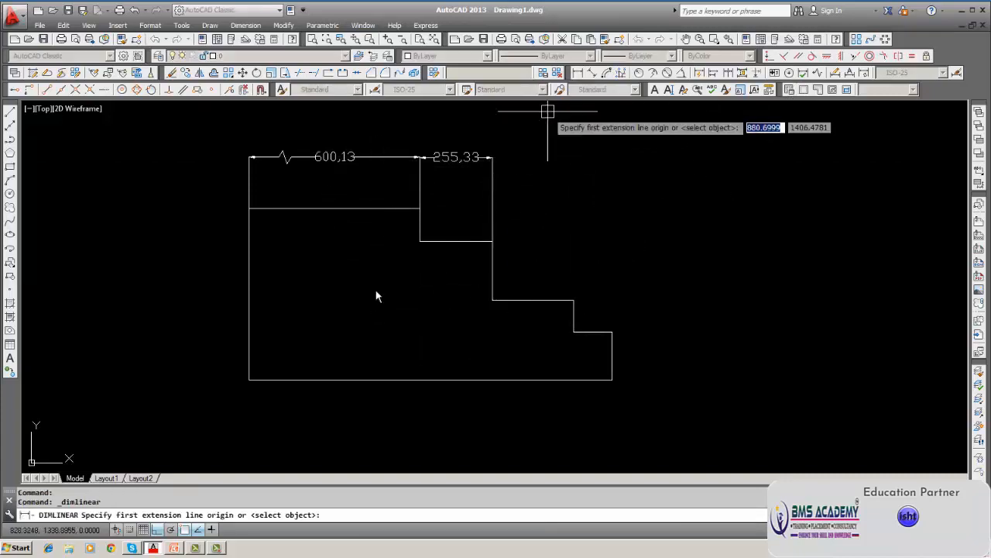
click(249, 379)
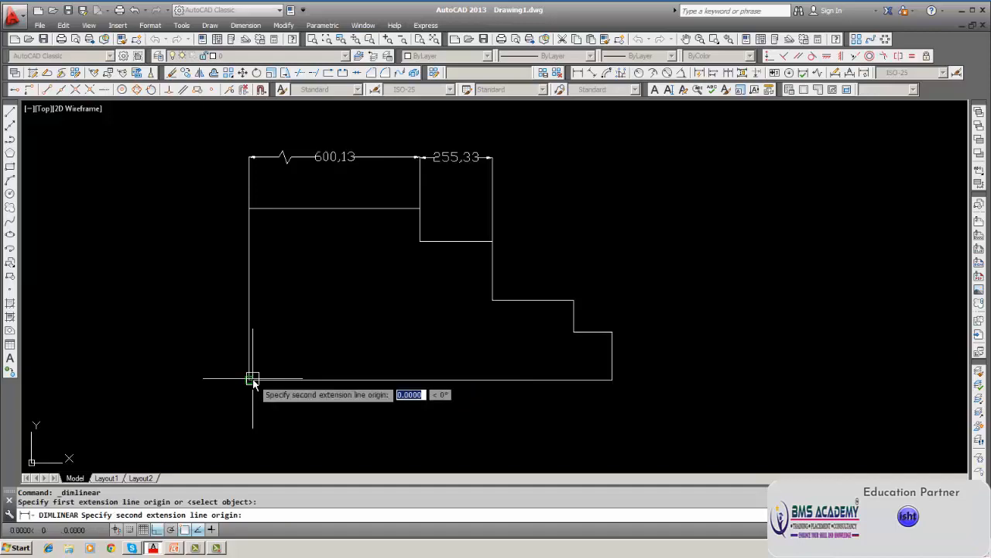
click(612, 378)
click(534, 433)
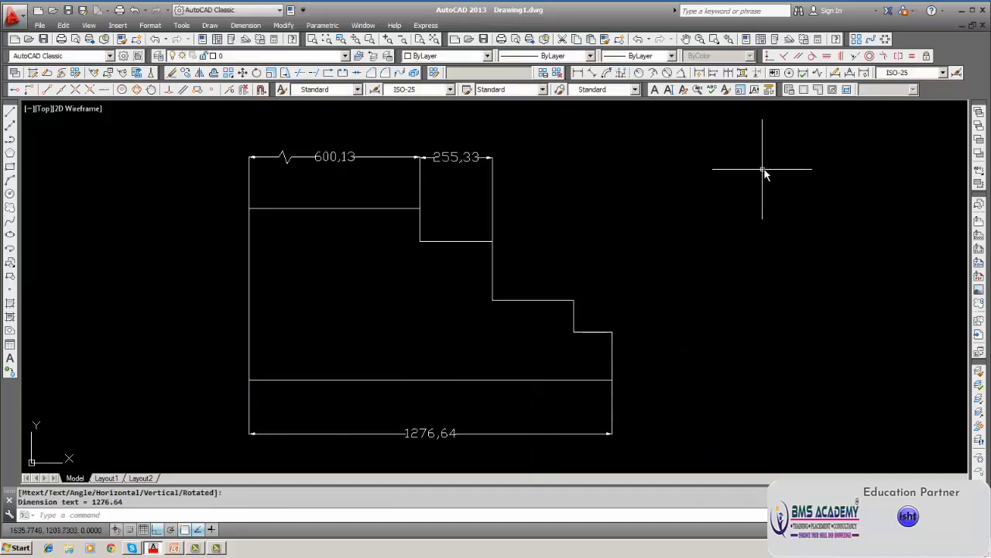
Add a jog to the bottom edge's linear dimension at the default jog location
click(817, 73)
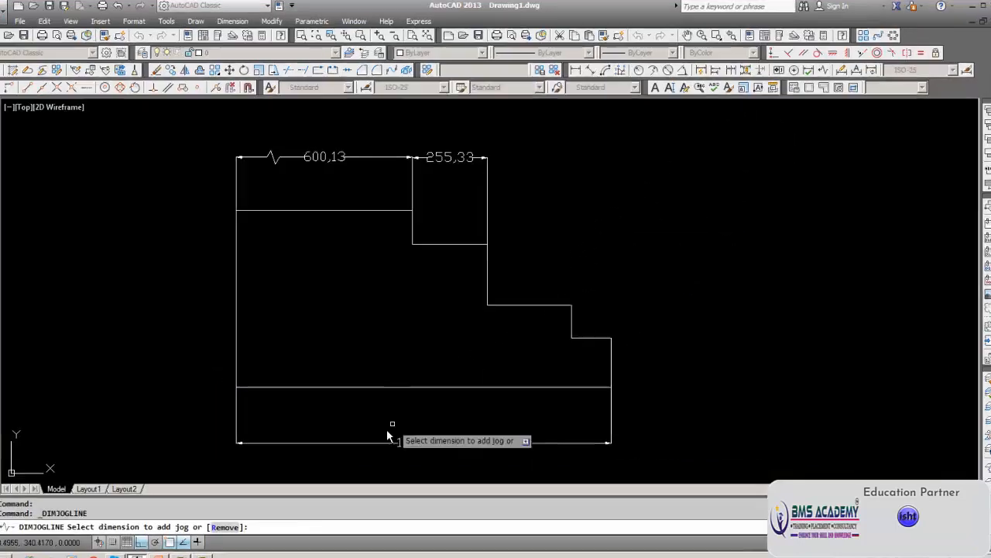
click(384, 434)
key(Return)
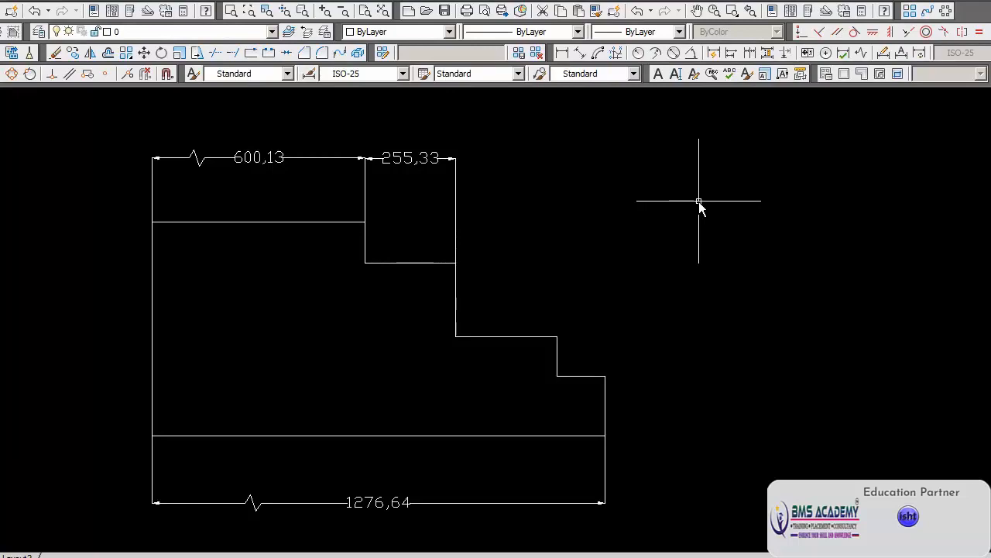
Erase the two dimensions above the profile and the jogged dimension below it
click(55, 54)
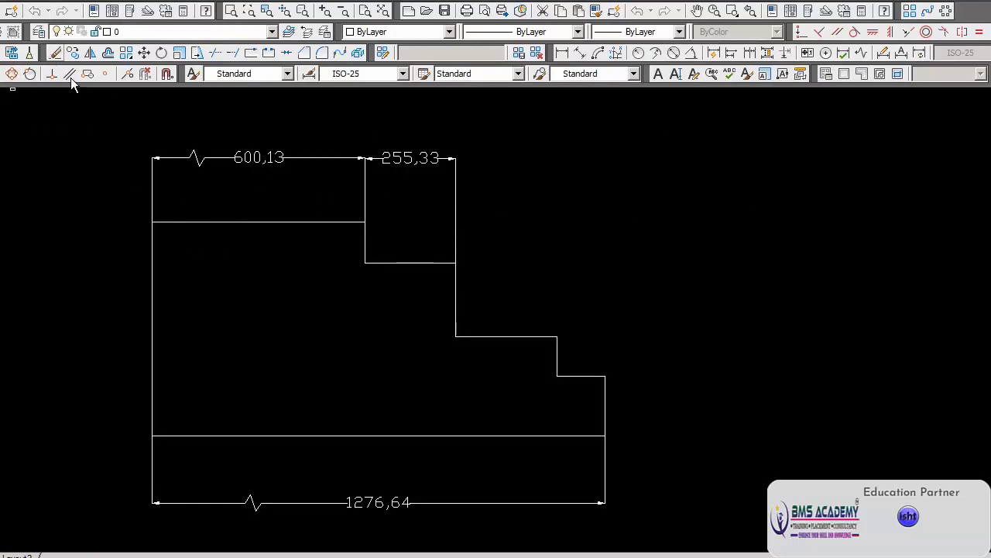
click(238, 158)
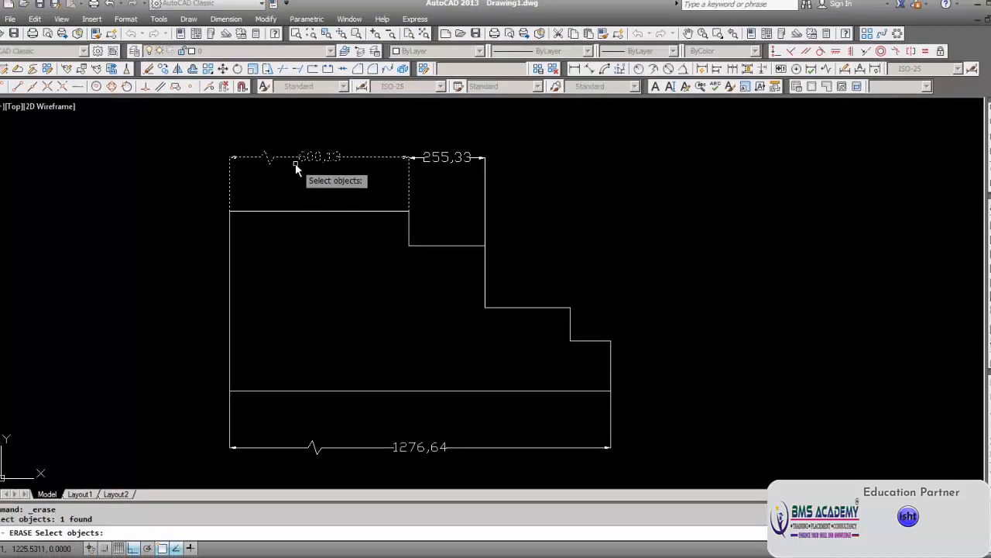
key(Return)
key(Return)
click(435, 158)
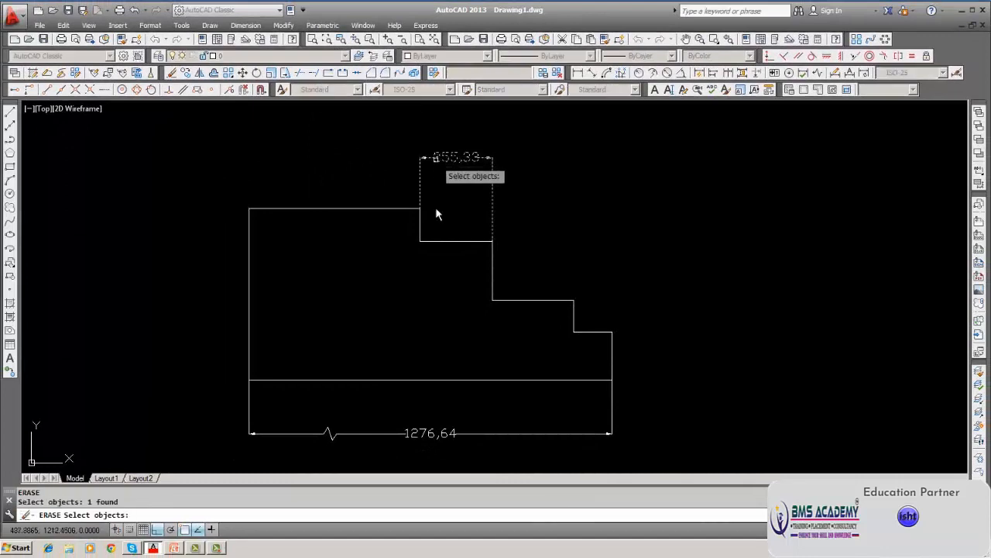
key(Return)
key(Return)
click(419, 432)
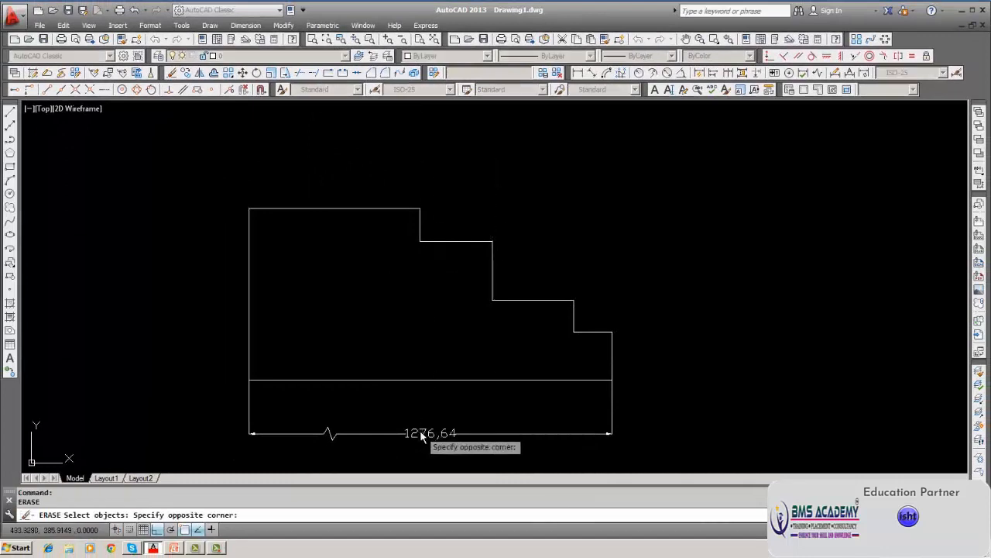
click(352, 432)
key(Return)
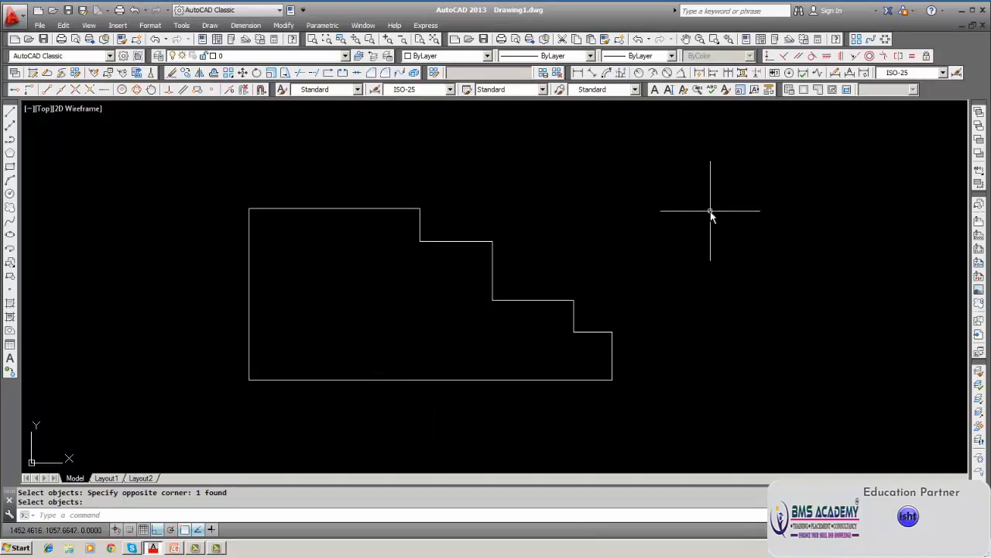
Open the ISO-25 dimension style's settings to examine its line options, and close them without changes
click(245, 25)
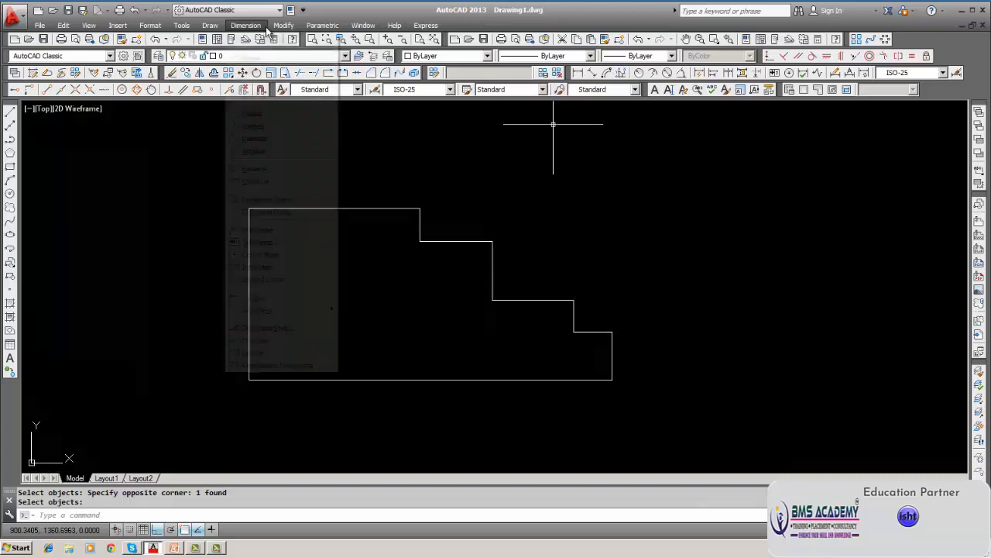
click(274, 327)
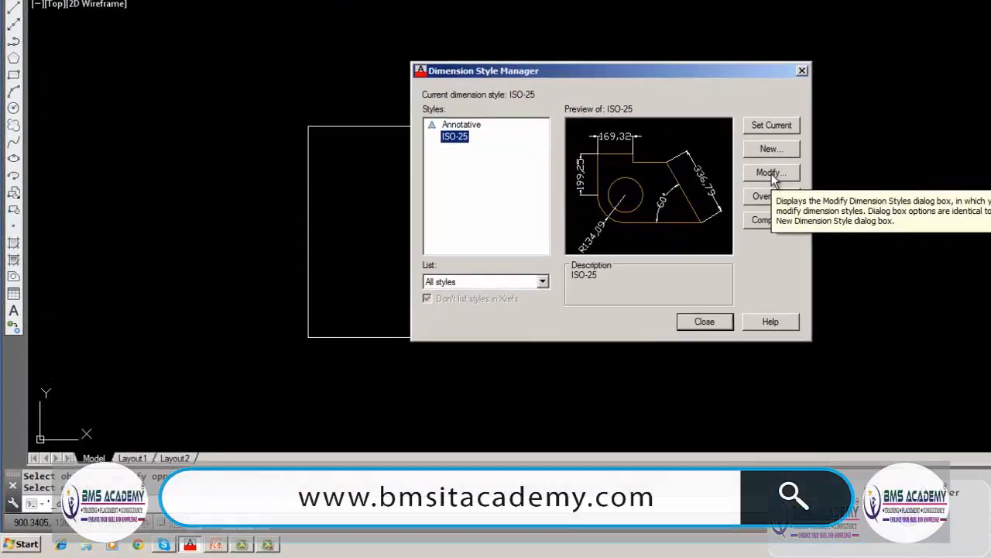
click(692, 212)
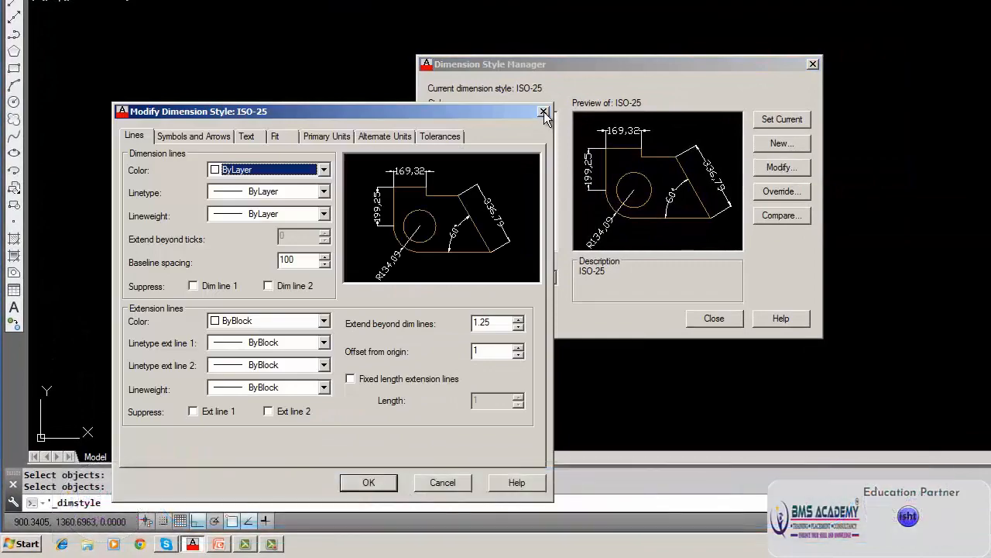
click(544, 111)
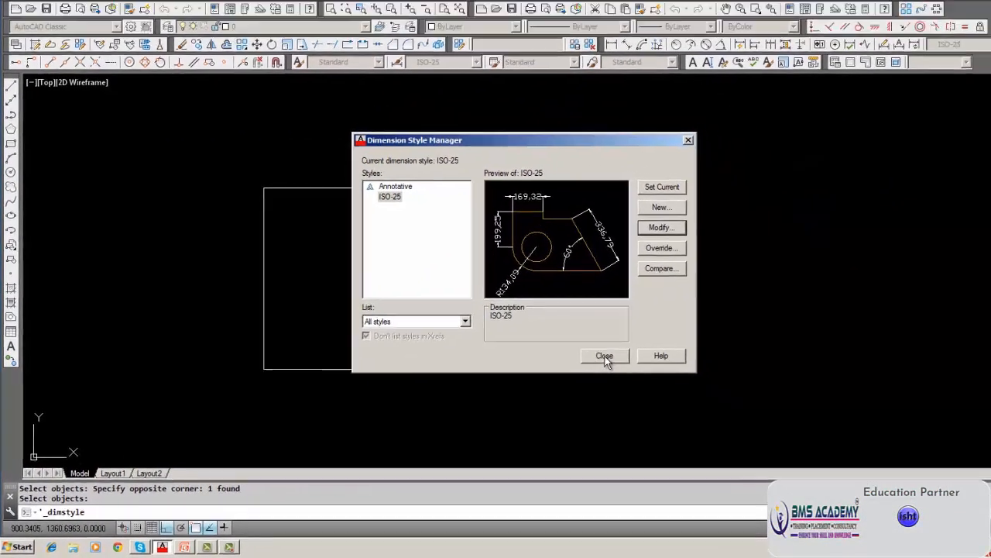
click(605, 357)
click(606, 358)
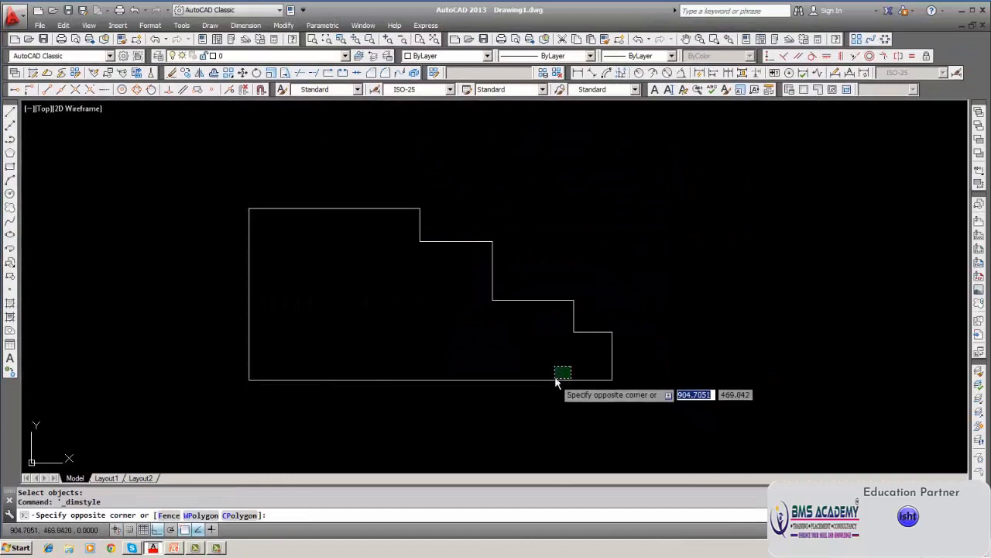
key(Escape)
Copy the whole stepped profile horizontally to the right by about 1619 units, using a window selection
middle_drag(553, 372, 392, 372)
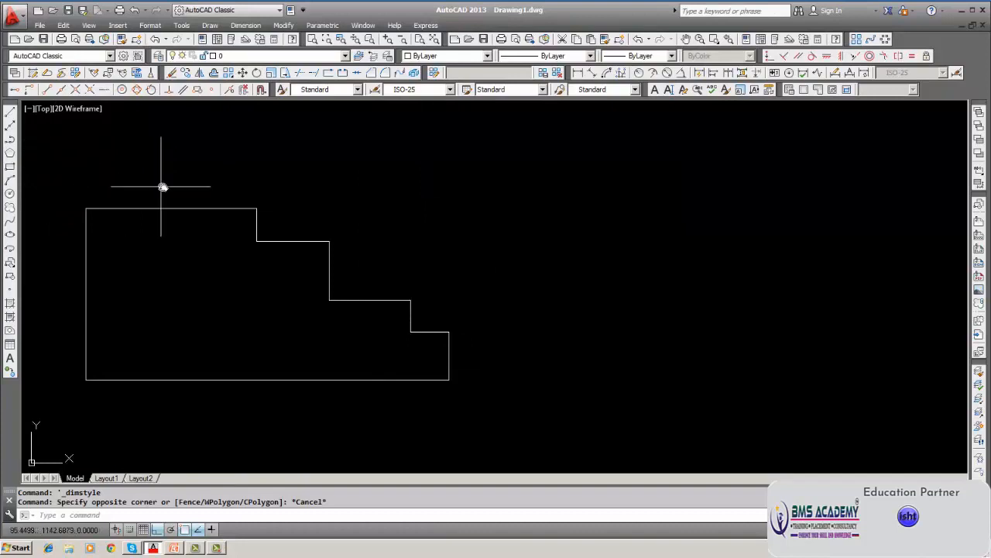
text(co)
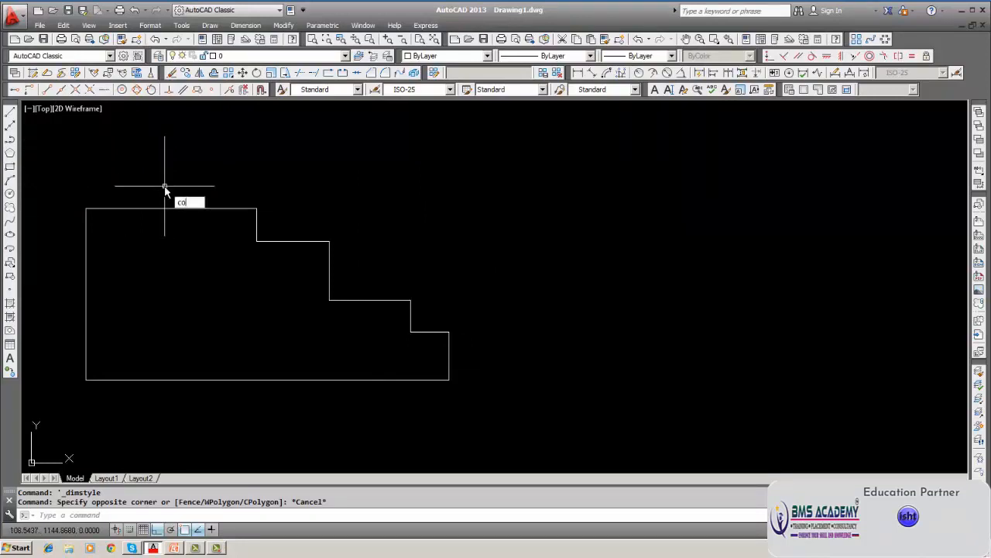
text(py)
key(Return)
text(w)
key(Return)
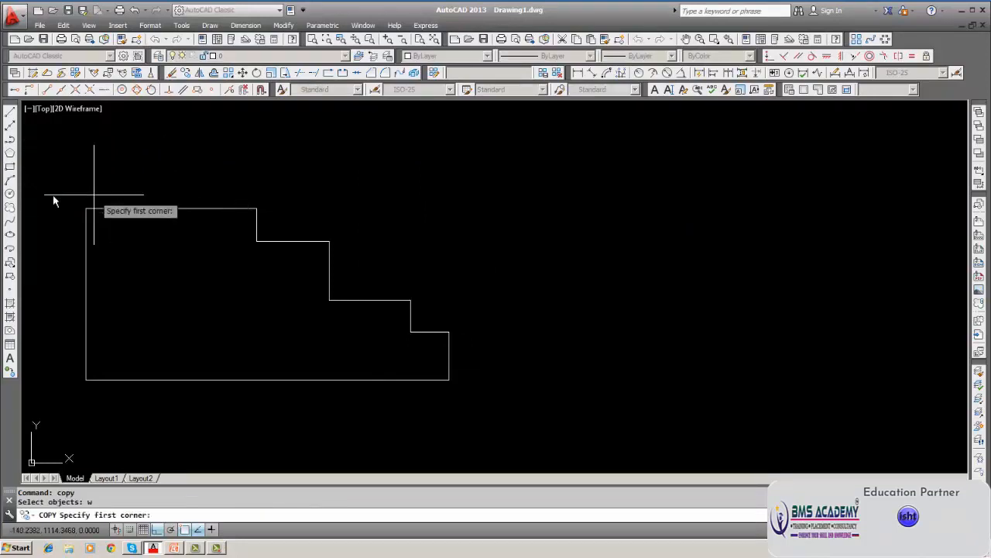
click(24, 190)
click(491, 403)
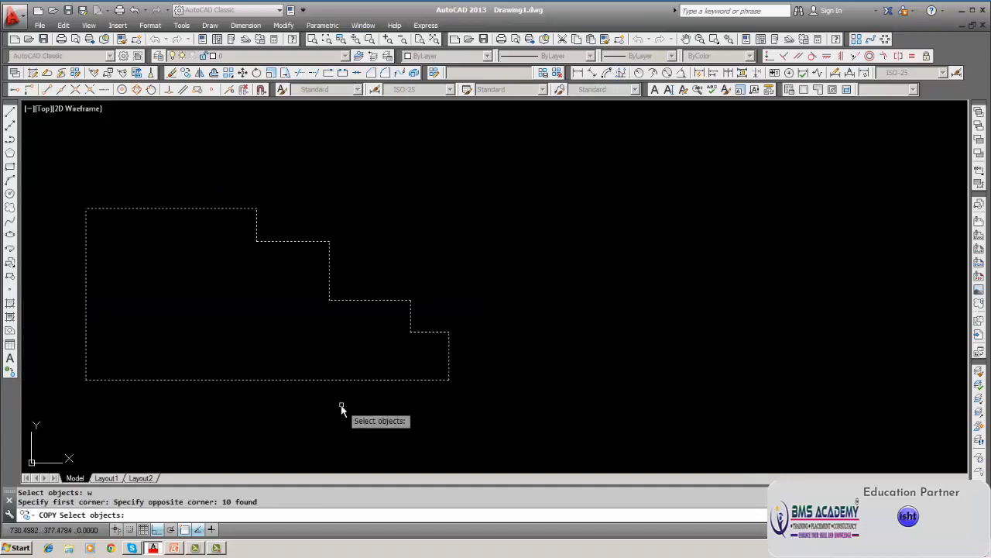
key(Return)
click(258, 404)
click(719, 405)
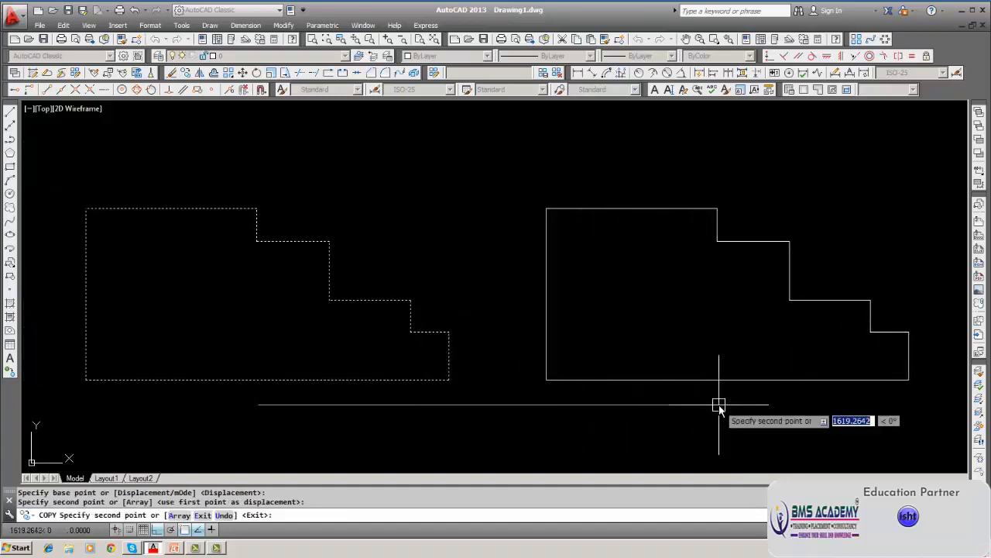
key(Return)
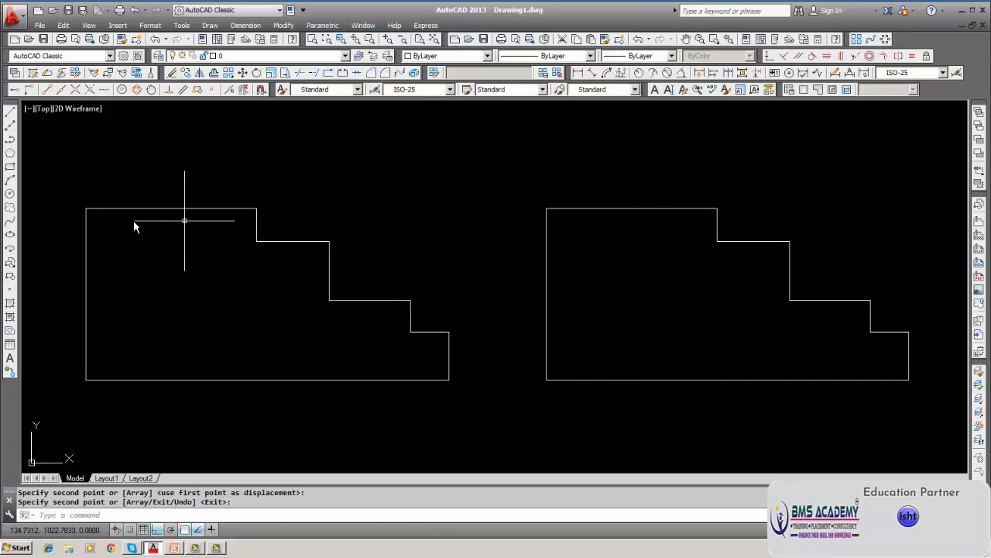
Draw a vertical line in the copied profile from the first step's inner corner down to the bottom edge
click(10, 111)
click(718, 242)
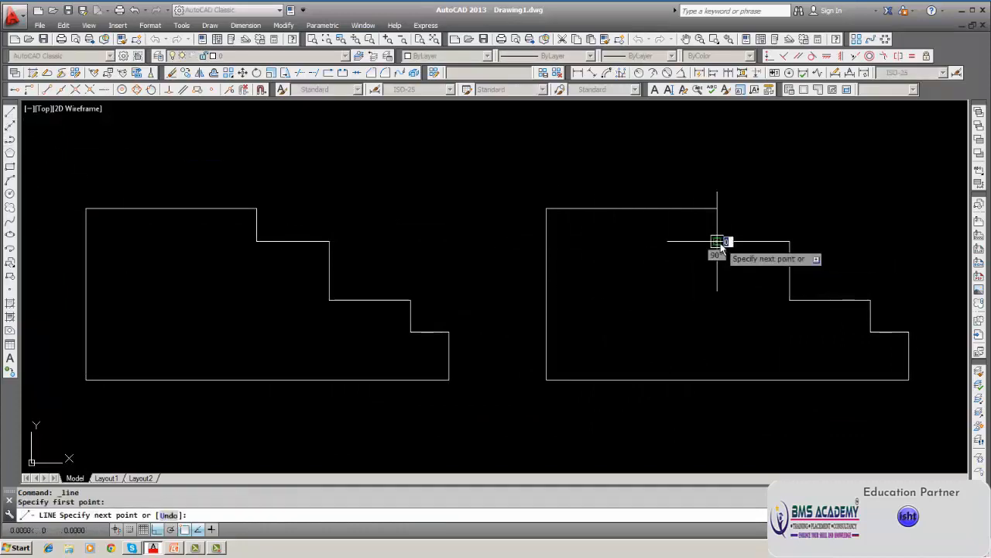
click(718, 381)
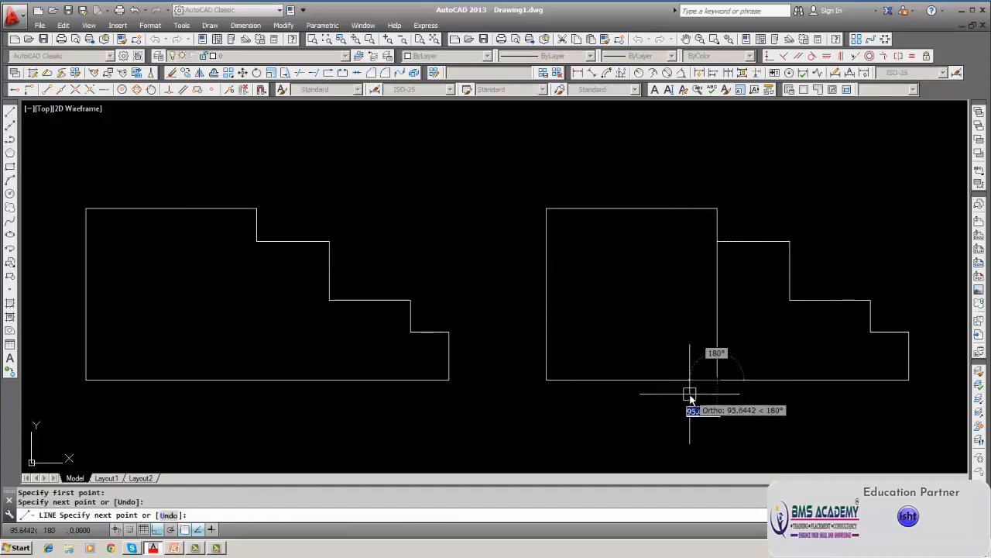
key(Return)
text(trim)
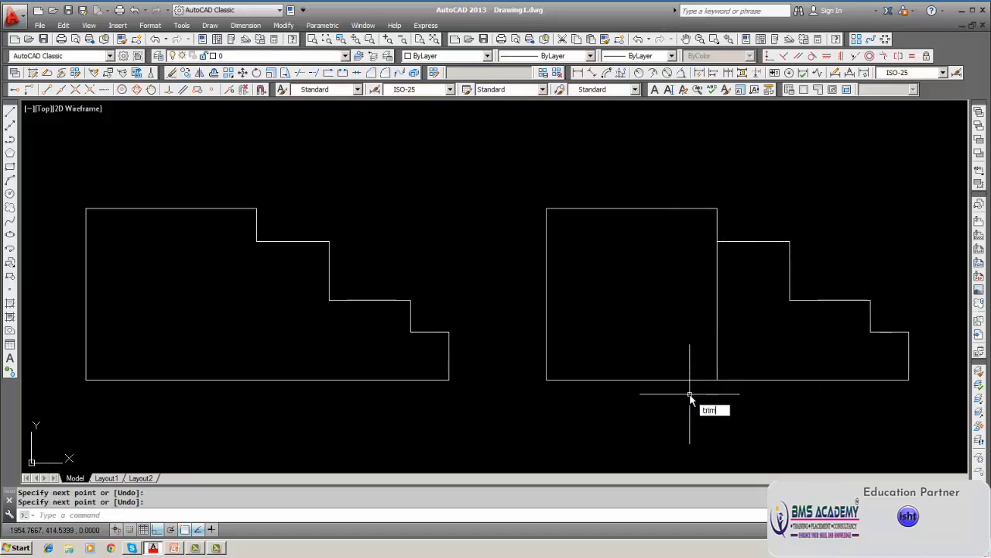
key(Return)
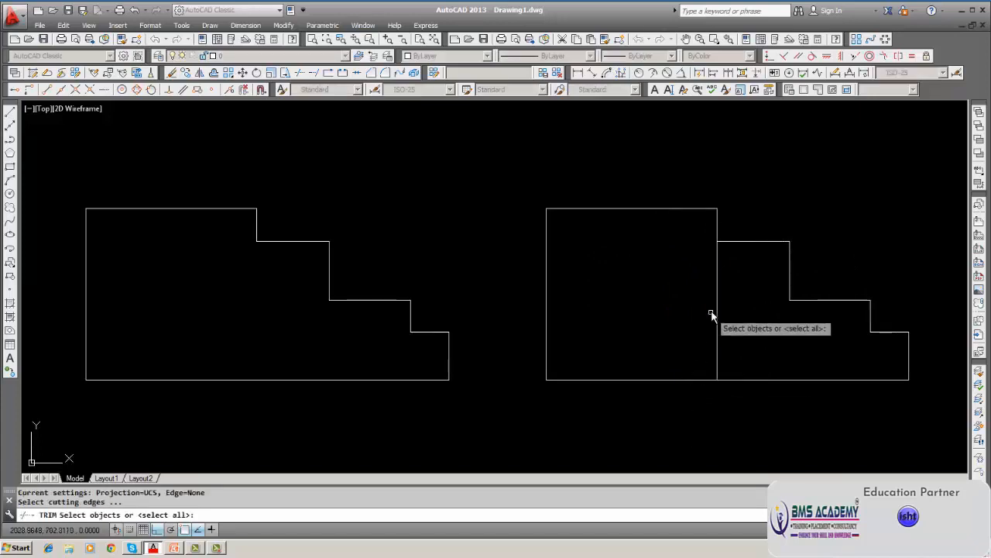
key(Escape)
middle_drag(703, 322, 682, 324)
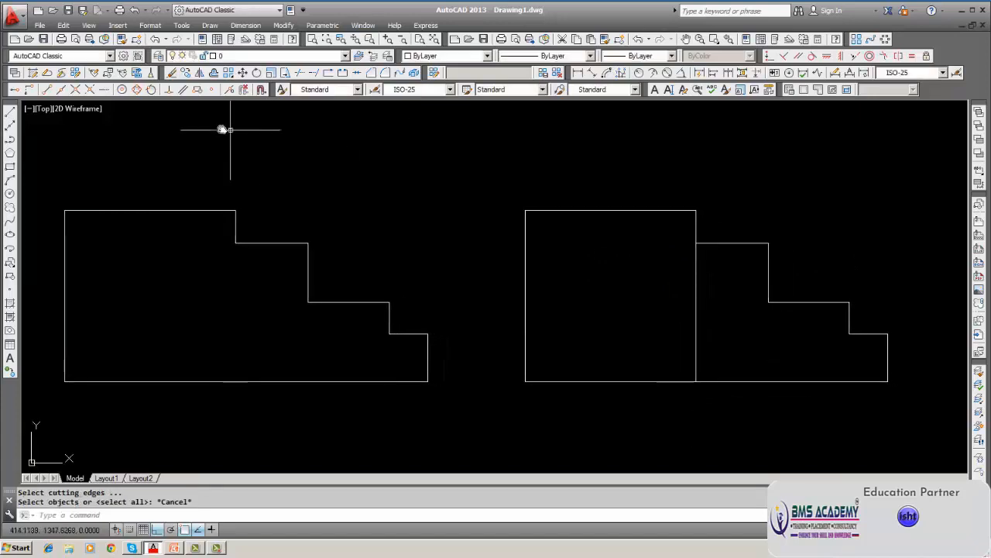
click(172, 72)
key(Escape)
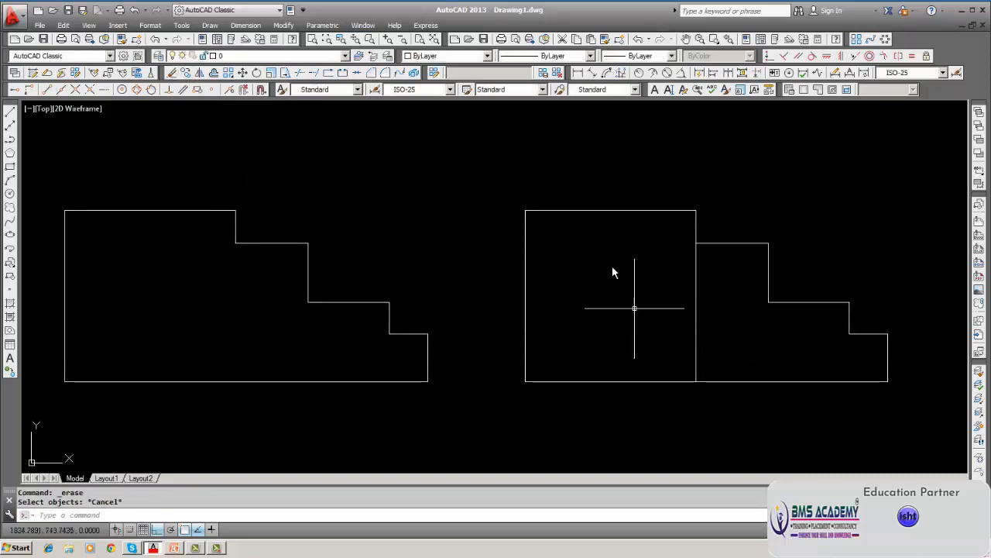
Trim the copy's bottom edge to the right of the new vertical line, using both lines as cutting edges
click(300, 72)
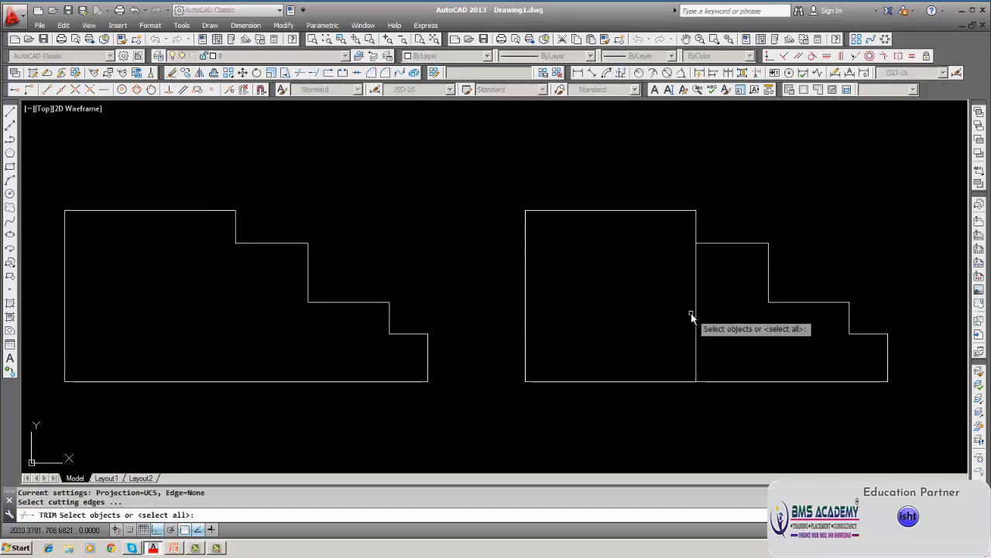
click(695, 314)
click(728, 382)
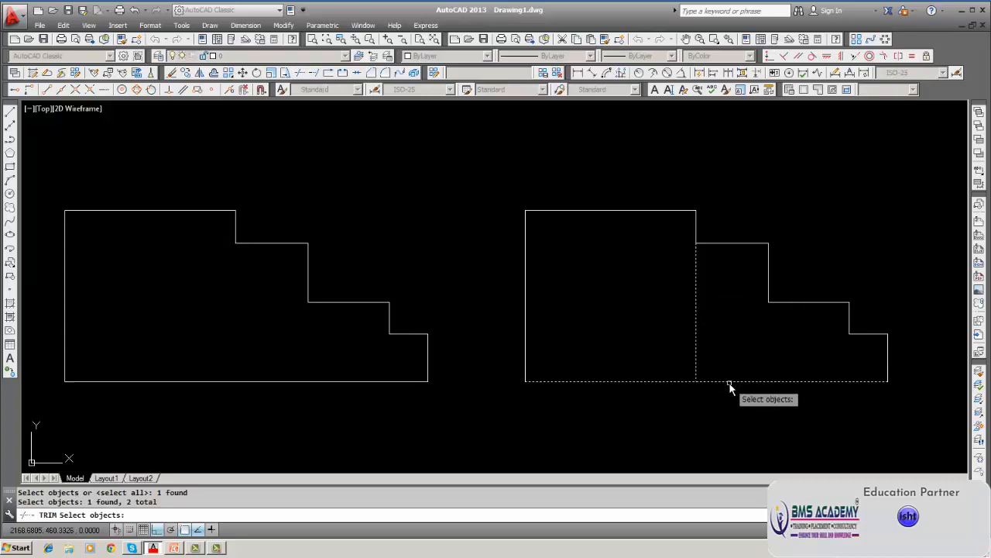
key(Return)
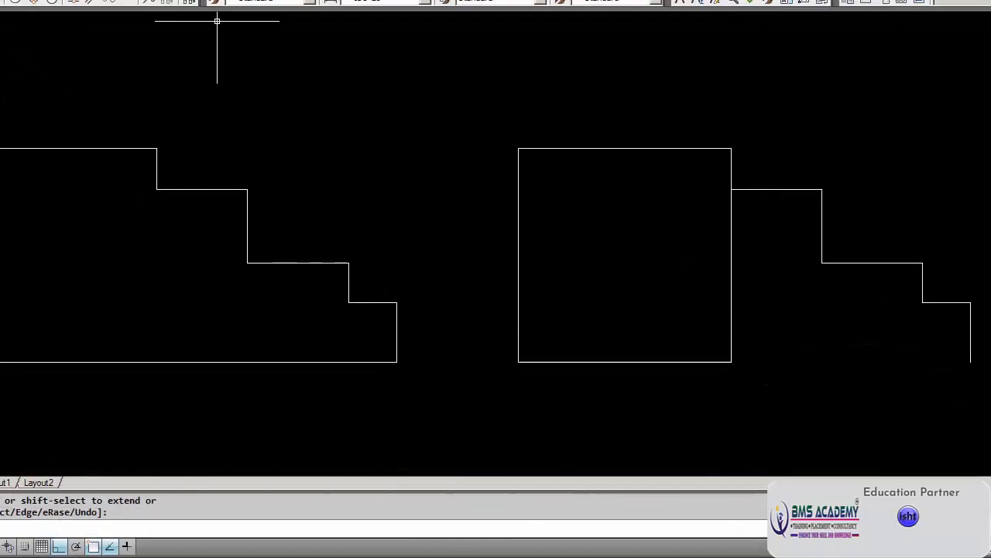
text(e)
key(Return)
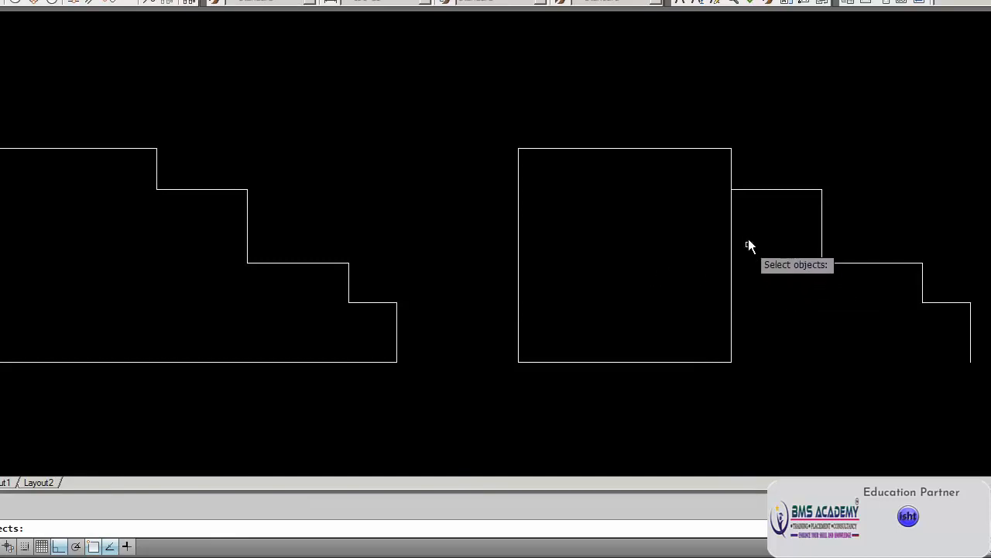
key(Escape)
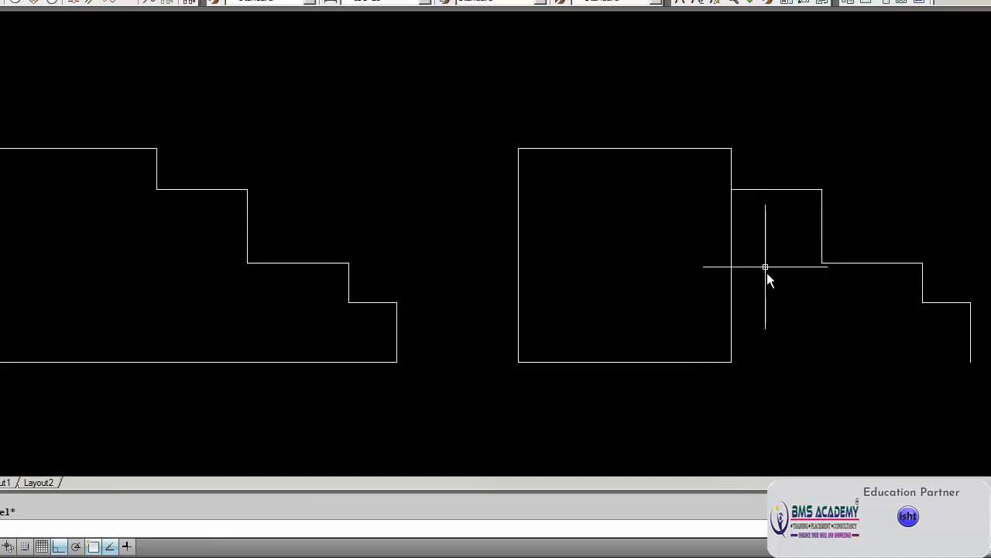
Stretch the copy's second riser down past the bottom edge level, and stretch the bottom edge right to meet it
click(822, 240)
click(823, 263)
click(822, 440)
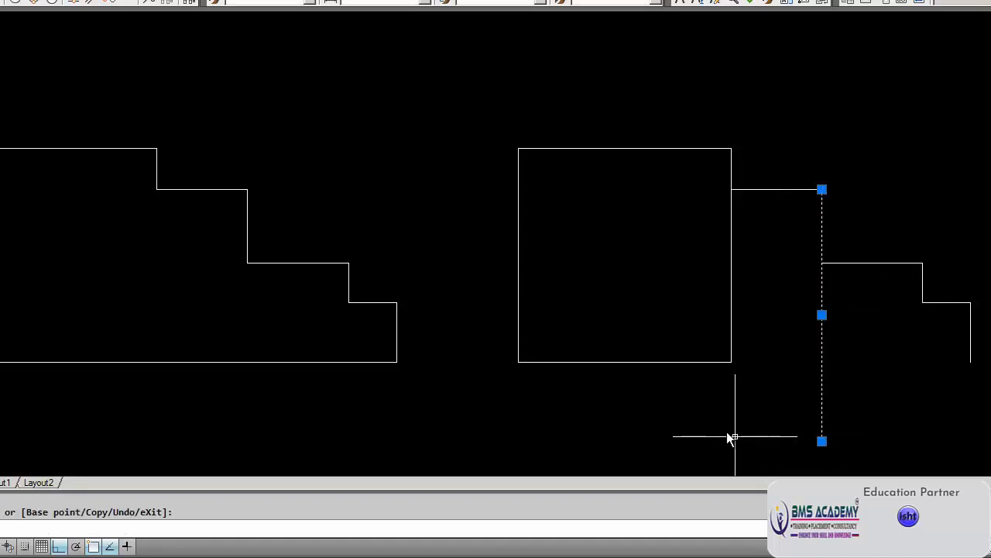
click(711, 362)
click(731, 361)
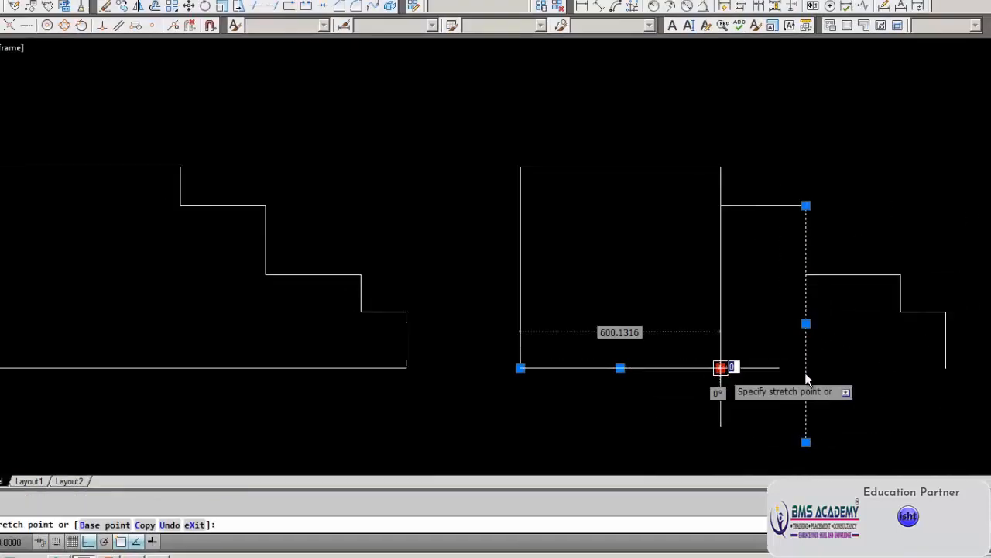
click(806, 367)
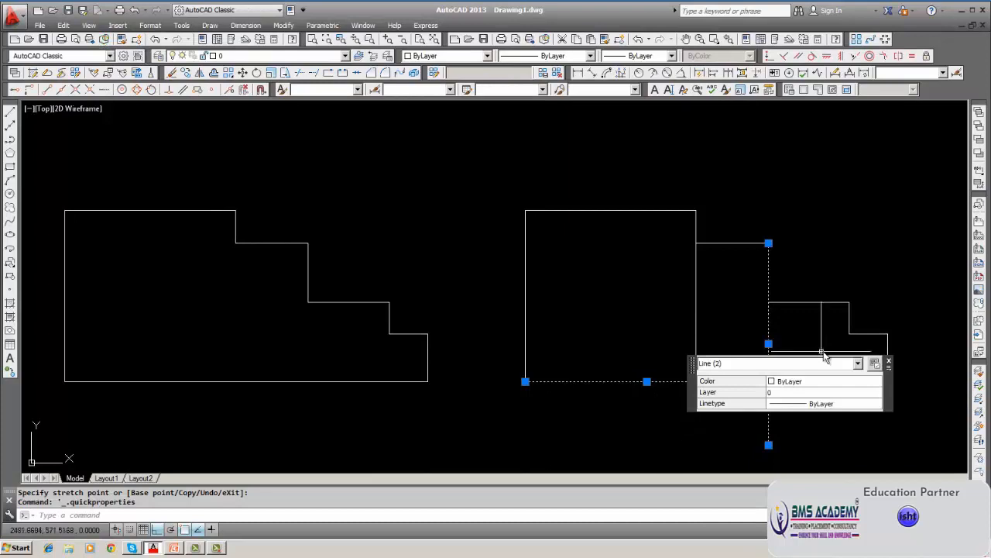
key(Escape)
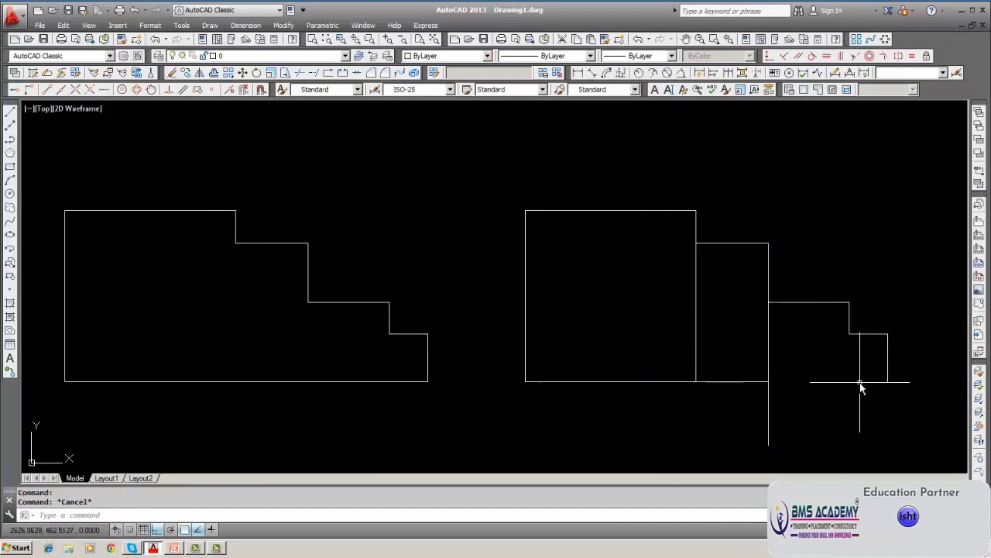
Trim the part of the stretched riser that projects below the copy's bottom edge
text(trim)
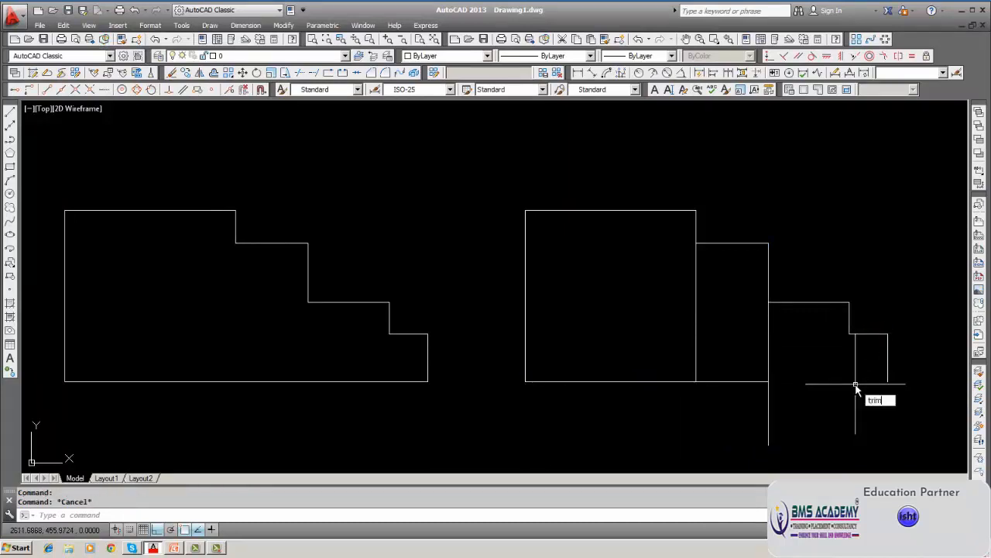
key(Return)
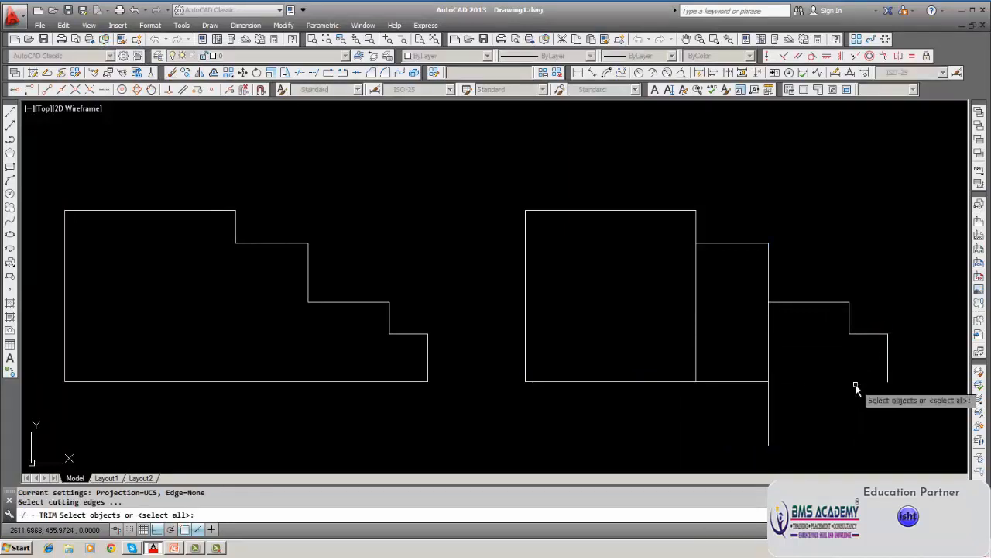
click(765, 381)
key(Return)
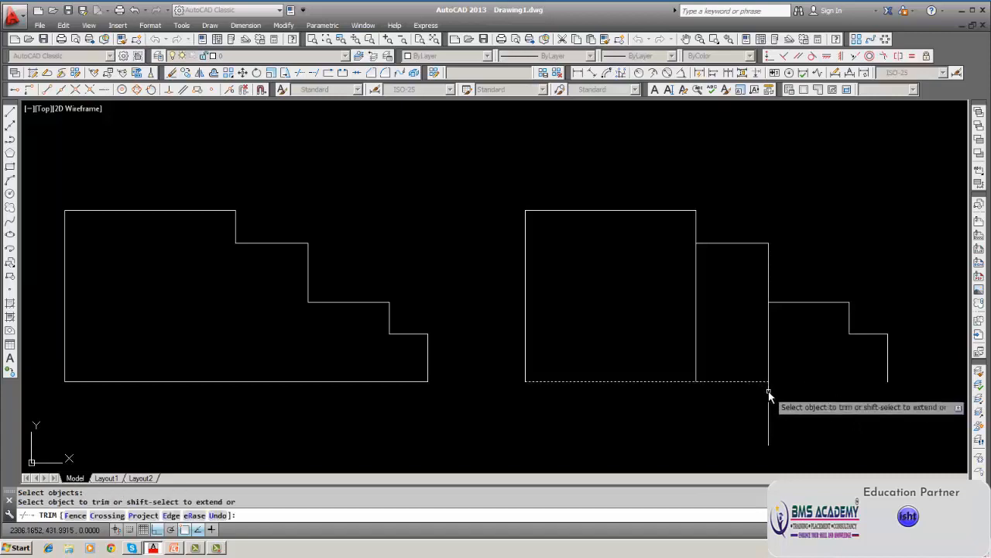
click(769, 395)
key(Return)
Try to trim the copy's inner vertical line using the first step's horizontal edge as the cutting edge
key(Return)
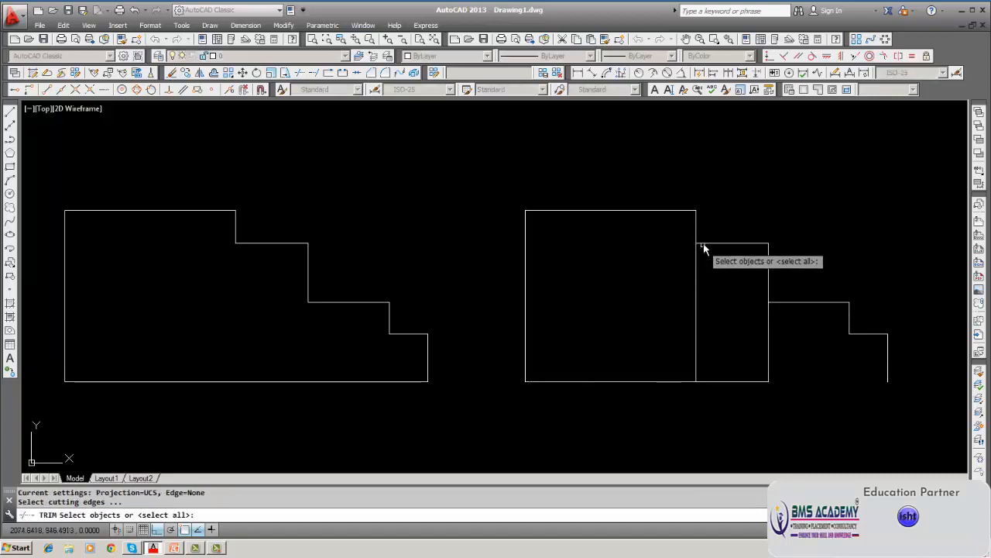
click(700, 243)
key(Return)
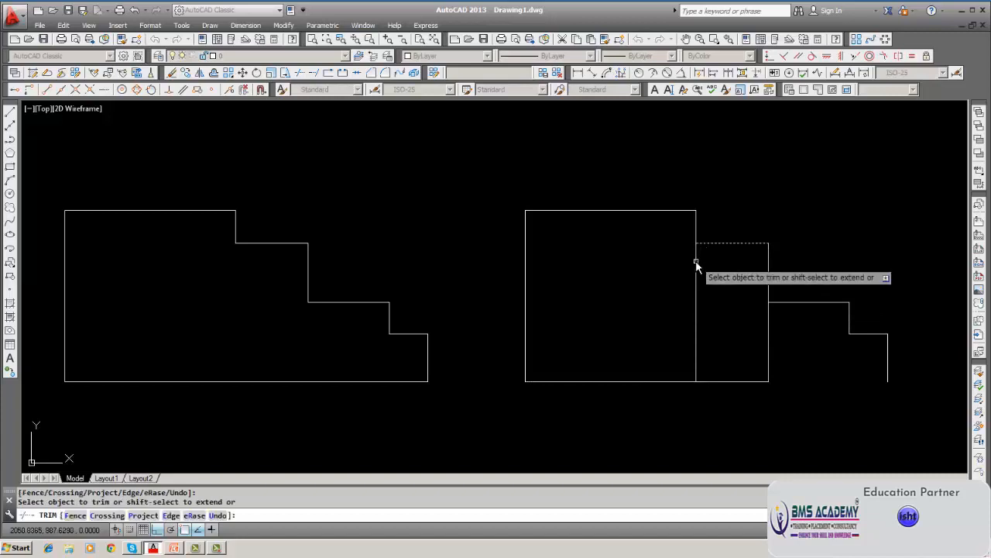
key(Return)
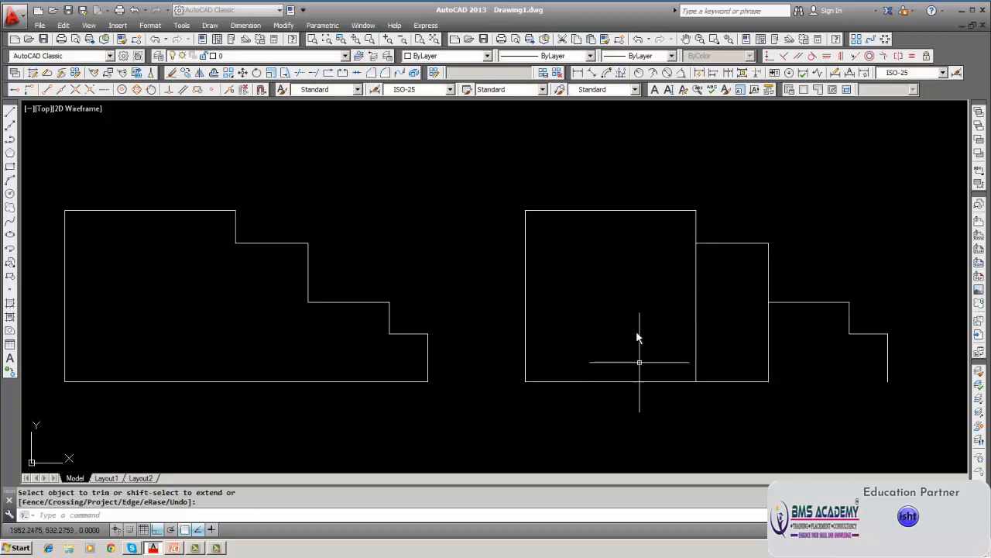
Erase the inner vertical line running from the first step's corner to the copy's bottom edge
click(173, 74)
click(696, 282)
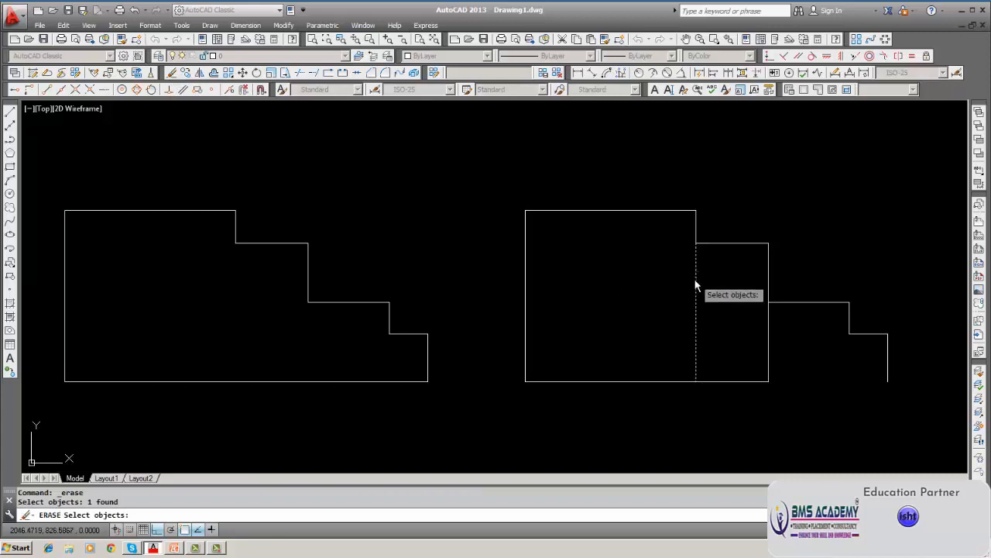
key(Return)
Erase the four leftover lines of the lower steps beyond the simplified copy's second riser
key(Return)
click(800, 303)
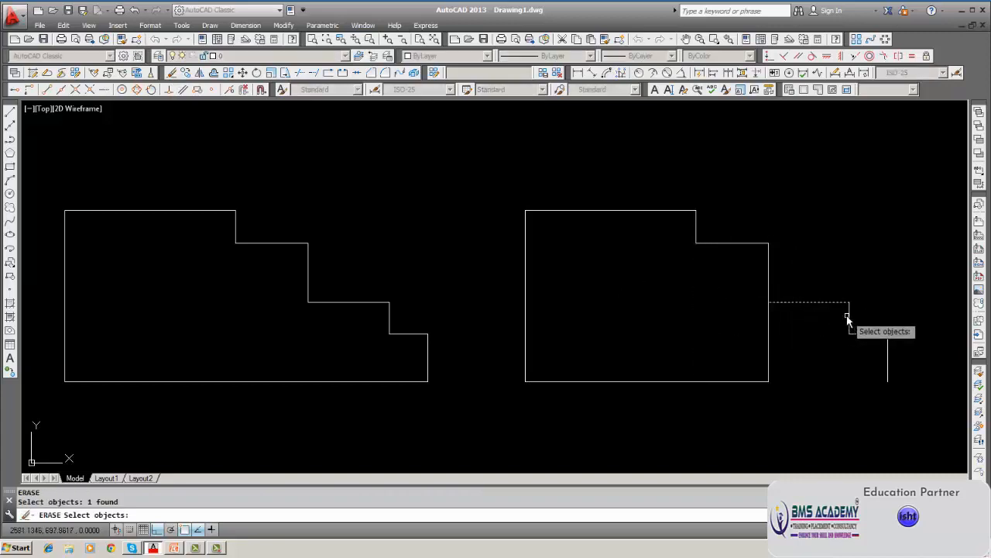
click(849, 318)
click(866, 334)
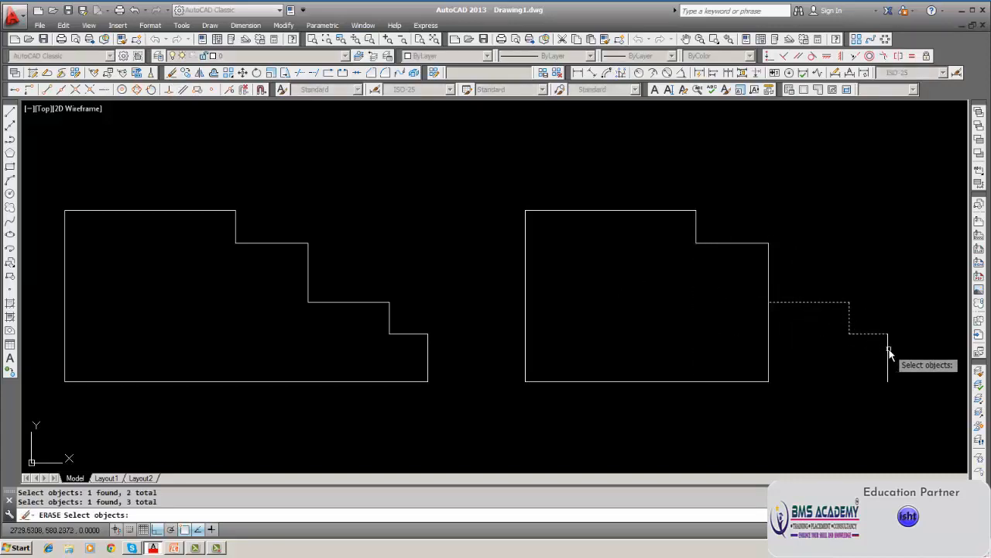
click(888, 353)
key(Return)
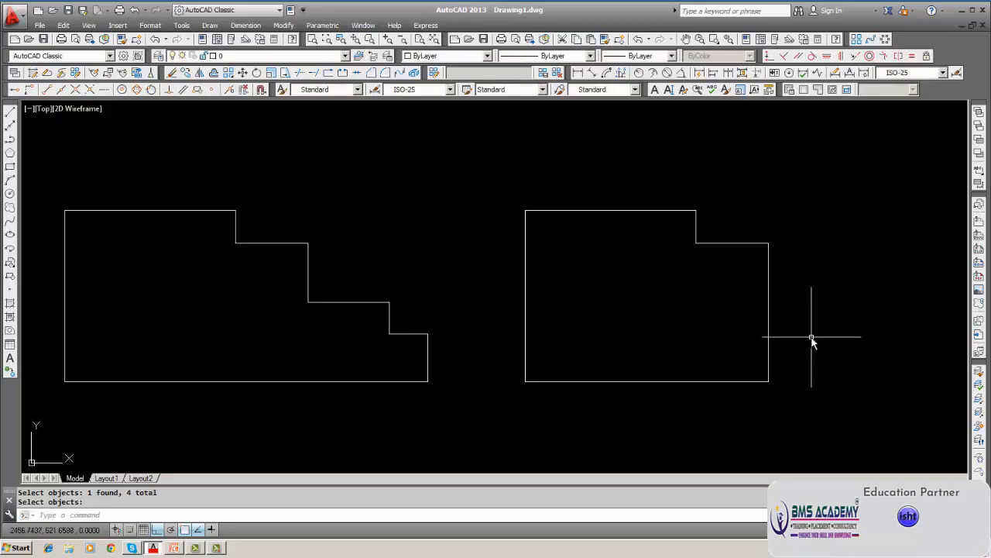
Place multiline text reading 1:25 with a height of 50 below the original stepped profile
middle_drag(812, 336, 829, 329)
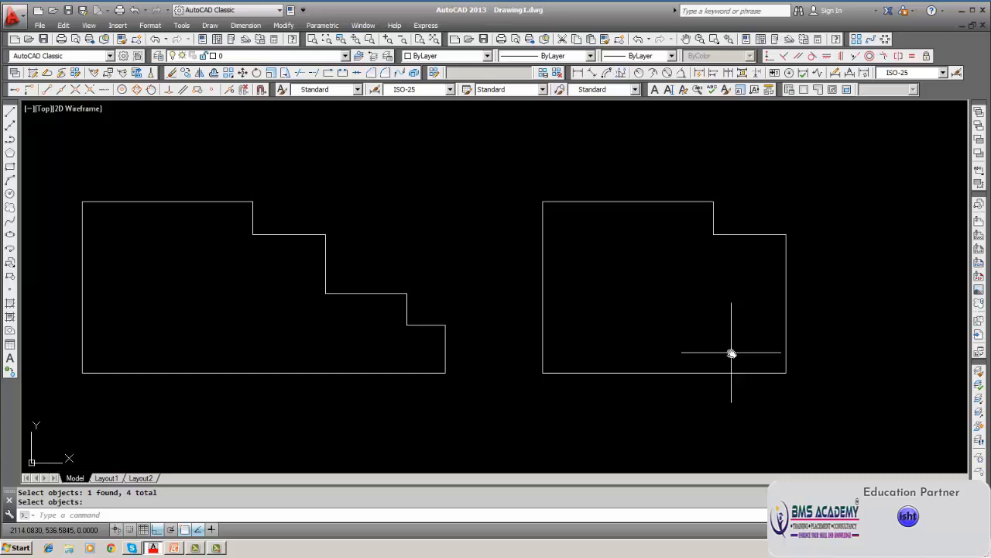
middle_drag(372, 451, 543, 362)
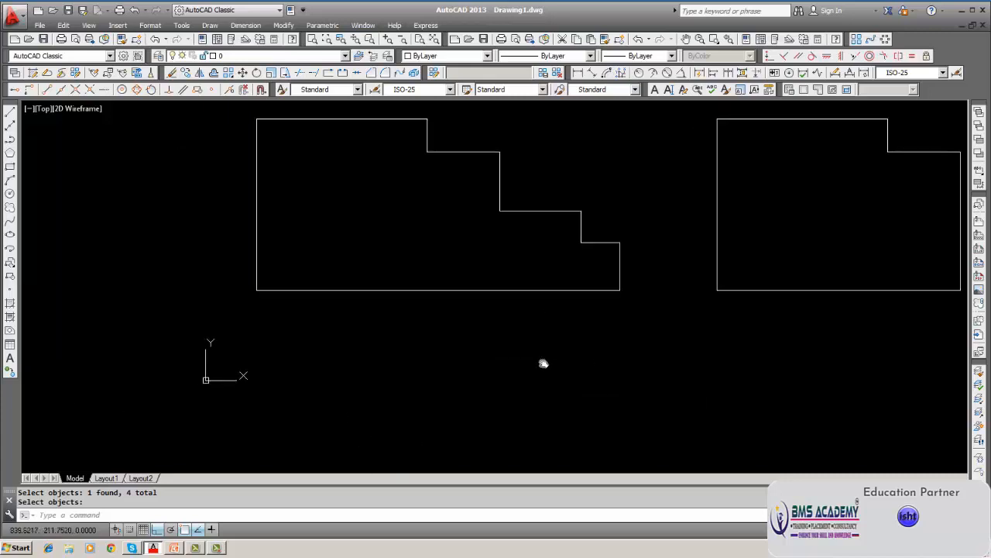
text(mtext)
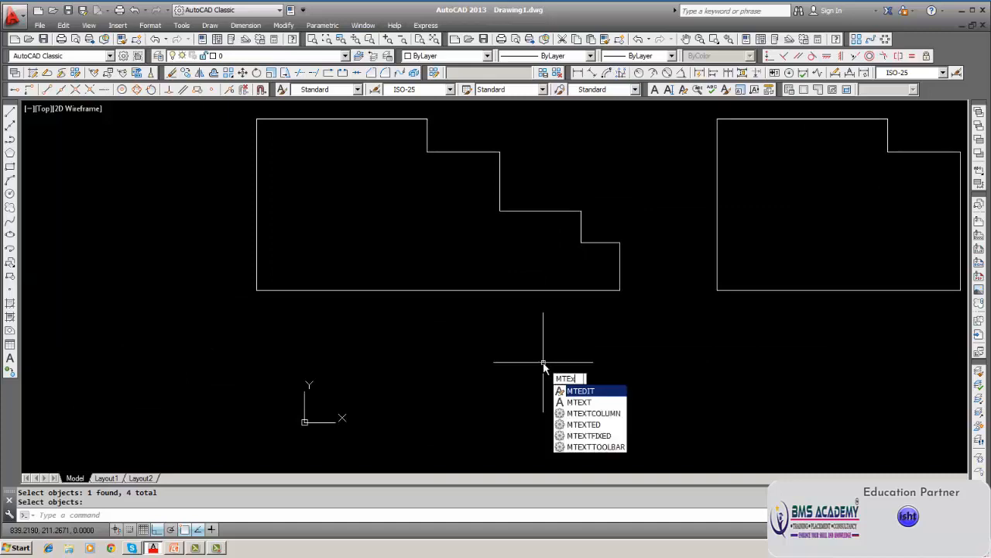
key(Return)
click(408, 355)
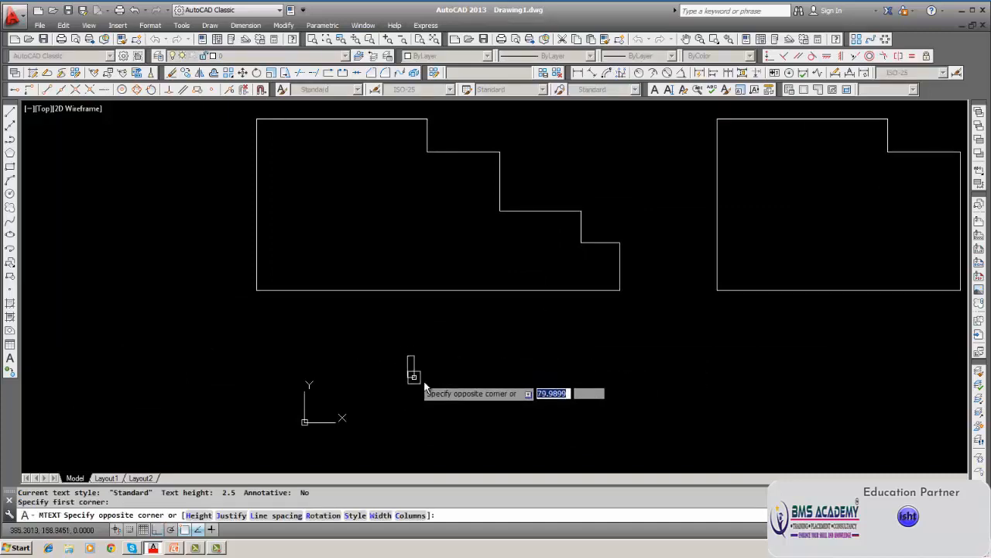
click(528, 390)
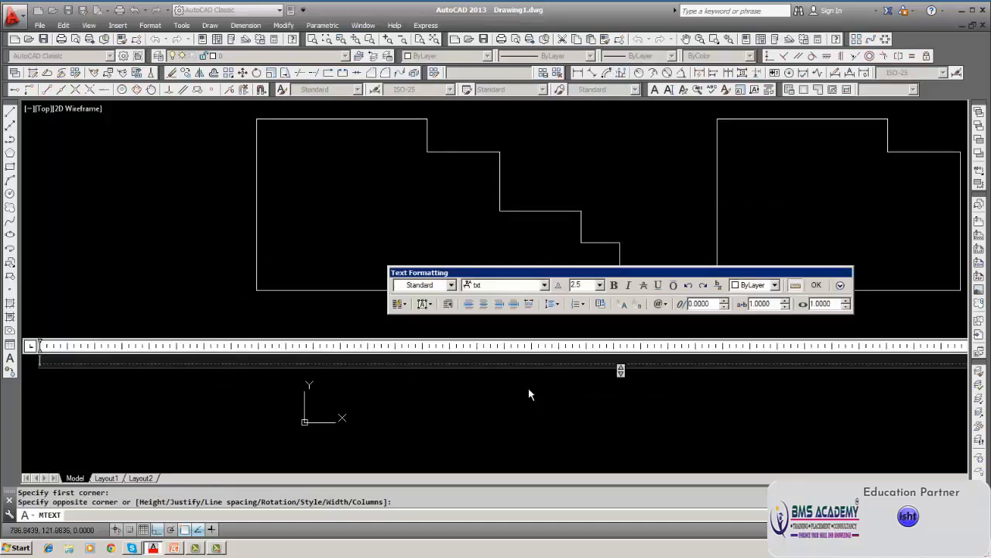
click(577, 285)
key(BackSpace)
key(Return)
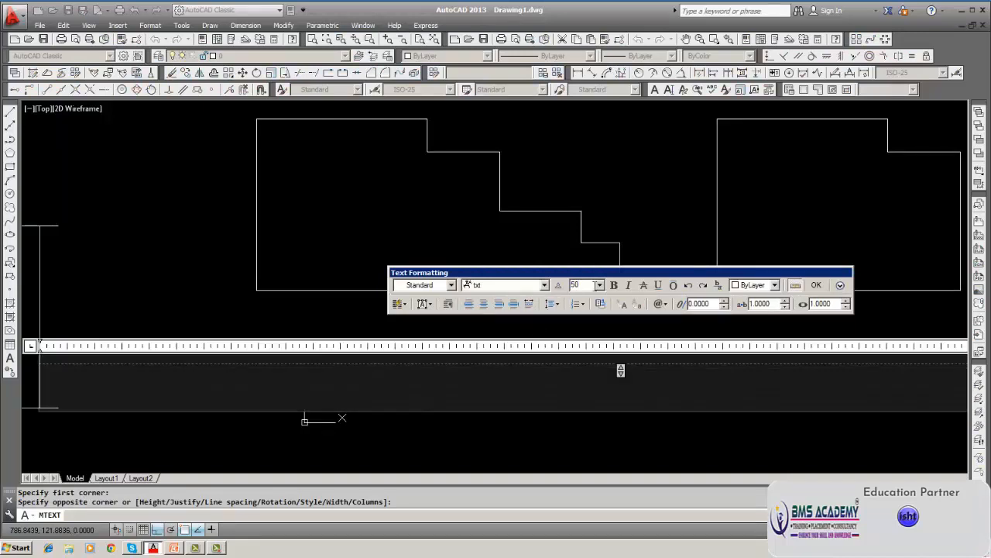
text(1:25)
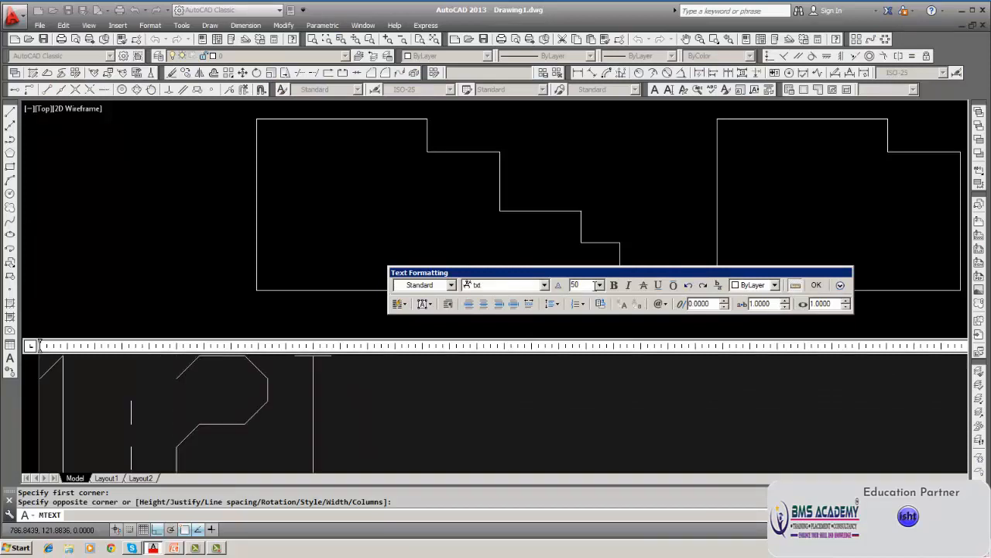
click(816, 284)
middle_drag(615, 332, 473, 322)
key(Escape)
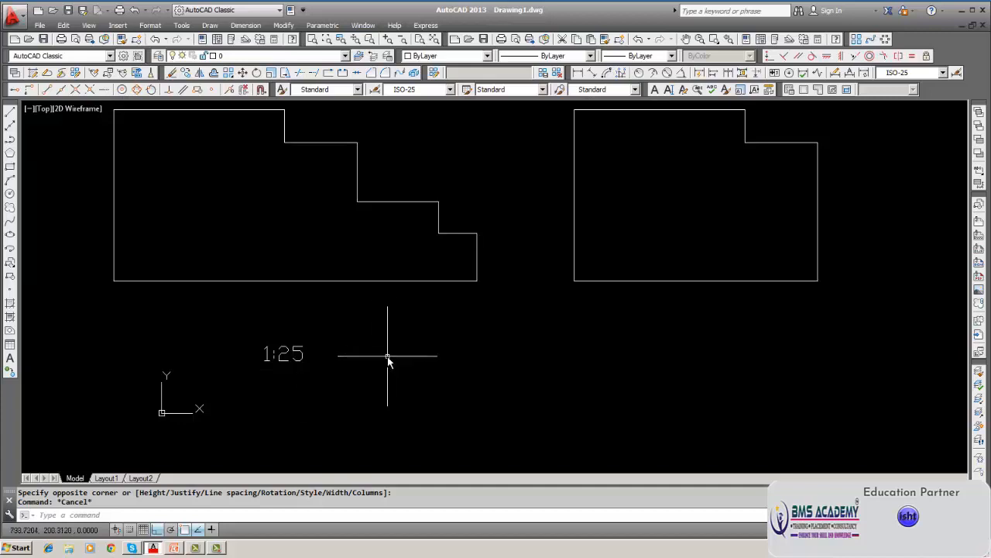
key(Escape)
Copy the 1:25 text about 1305 units horizontally to sit below the simplified profile
text(copy)
key(Return)
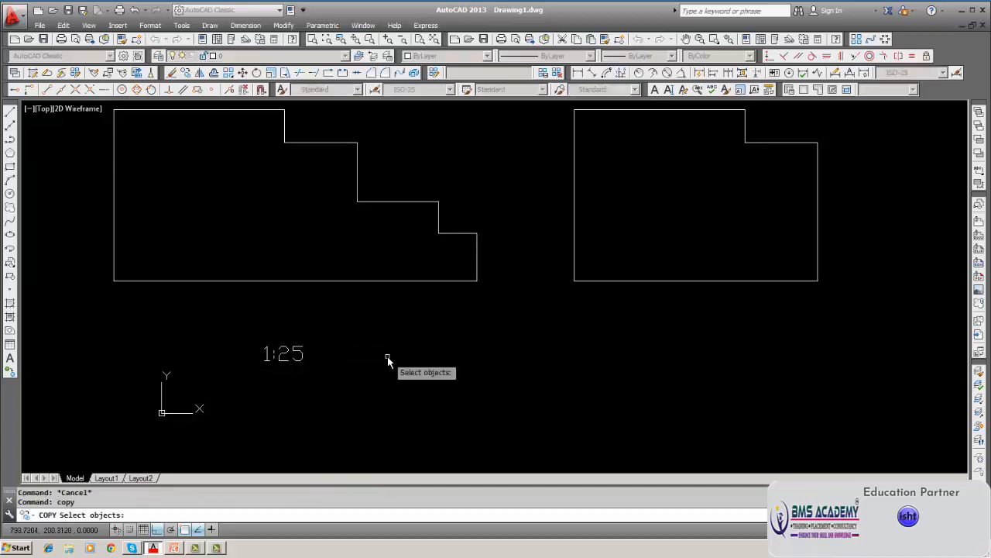
click(294, 357)
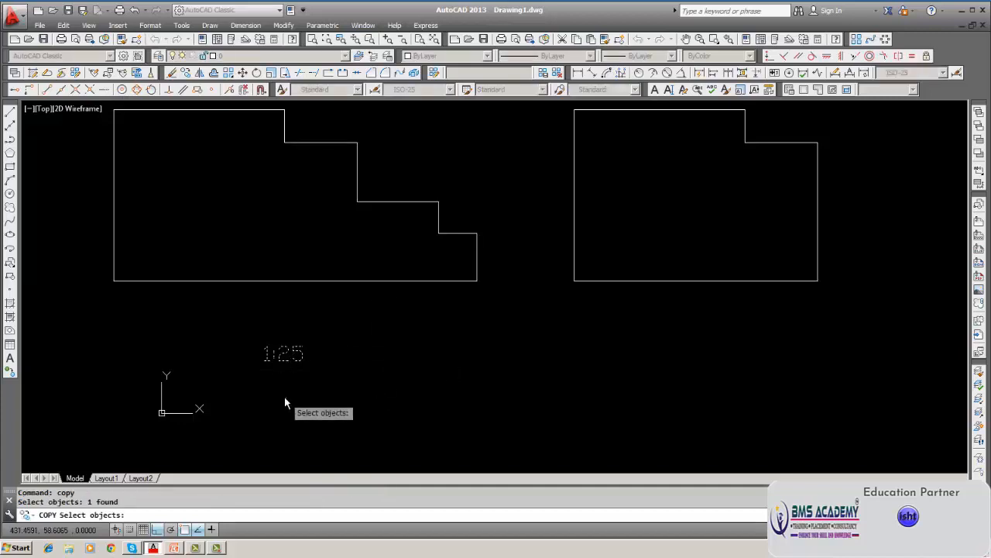
key(Return)
click(285, 396)
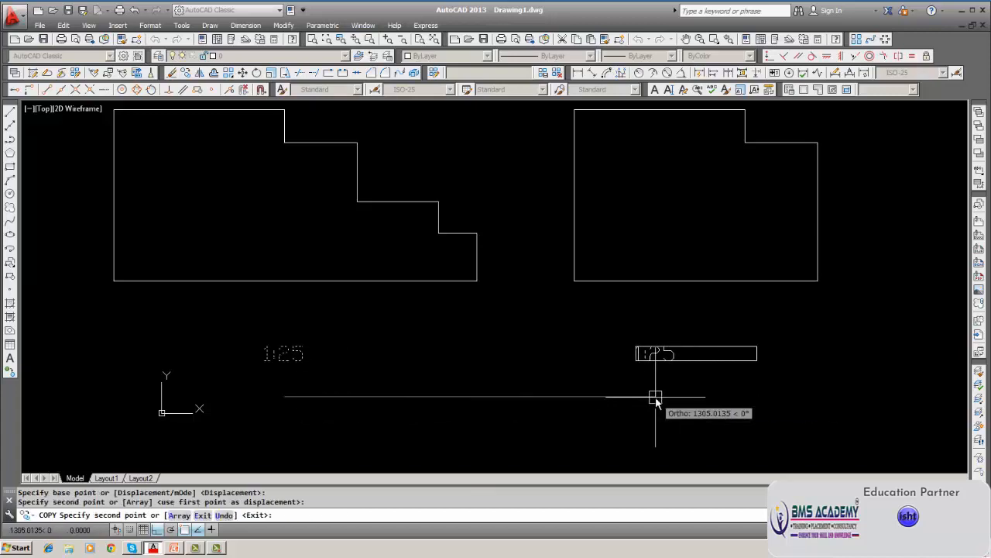
key(Return)
Edit the copied scale label below the simplified profile to read 1:10
text(dded)
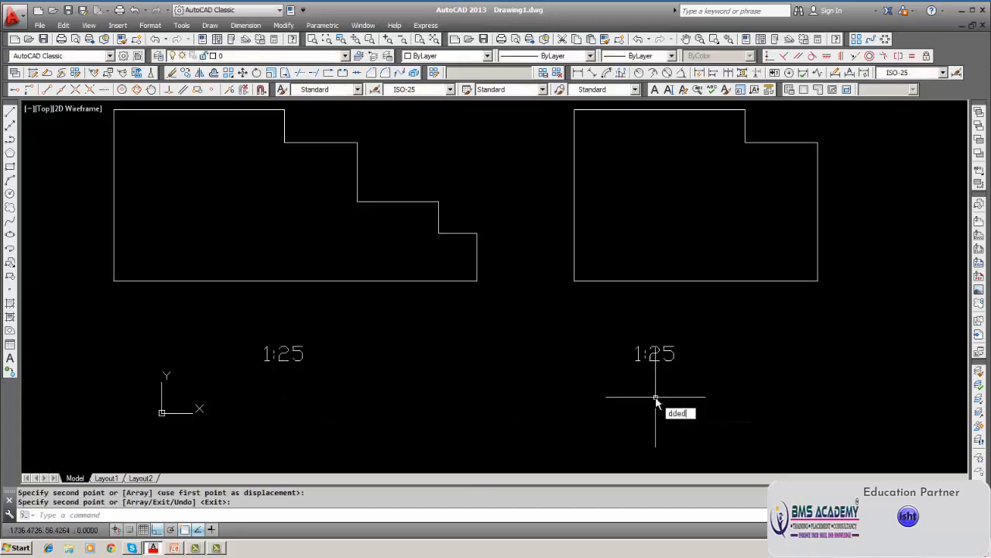
text(it)
key(Return)
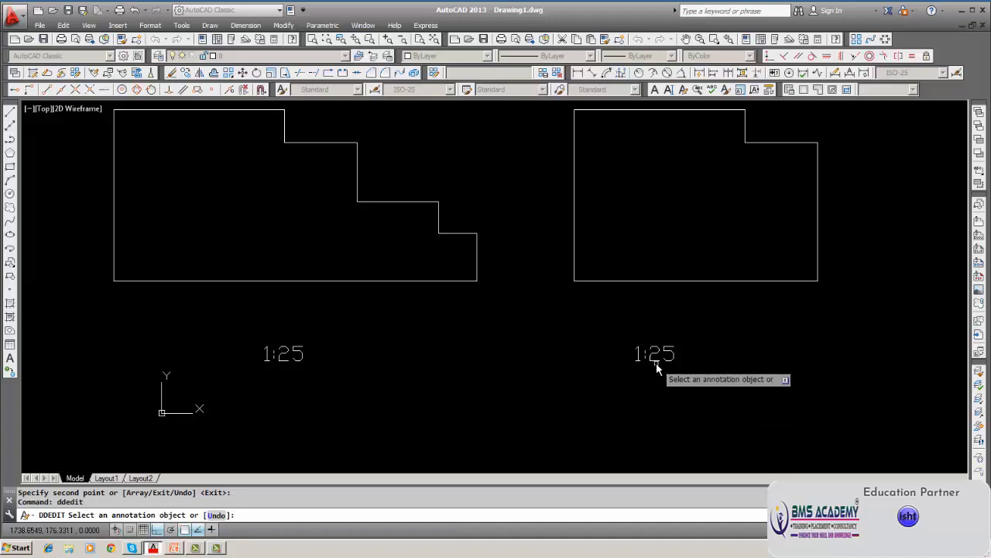
click(656, 362)
drag(649, 356, 683, 363)
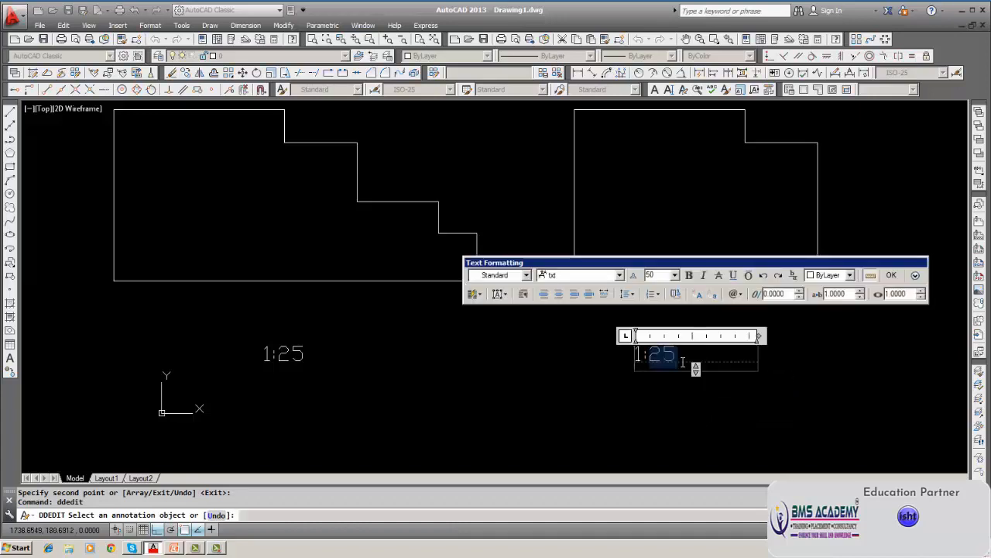
text(10)
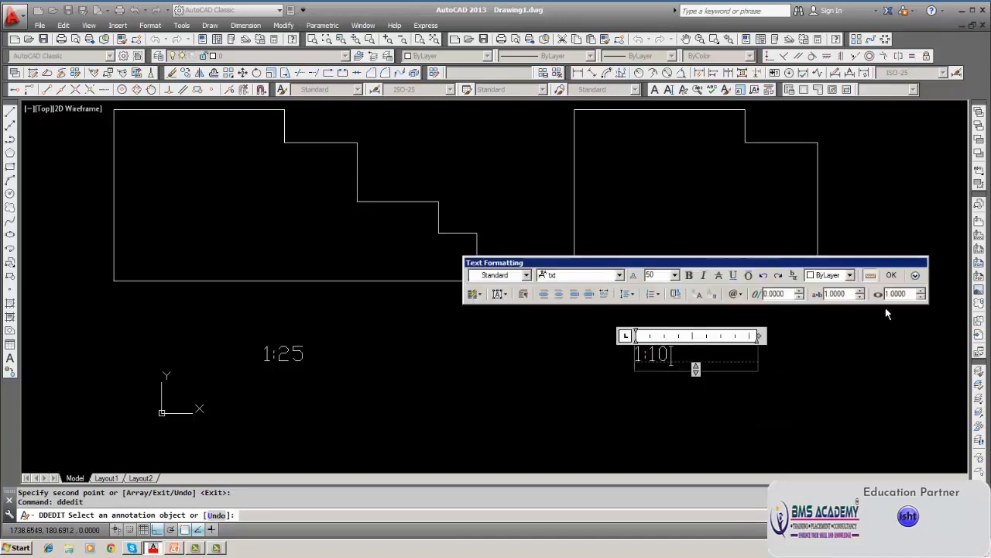
click(811, 362)
scroll(811, 370, down, 2)
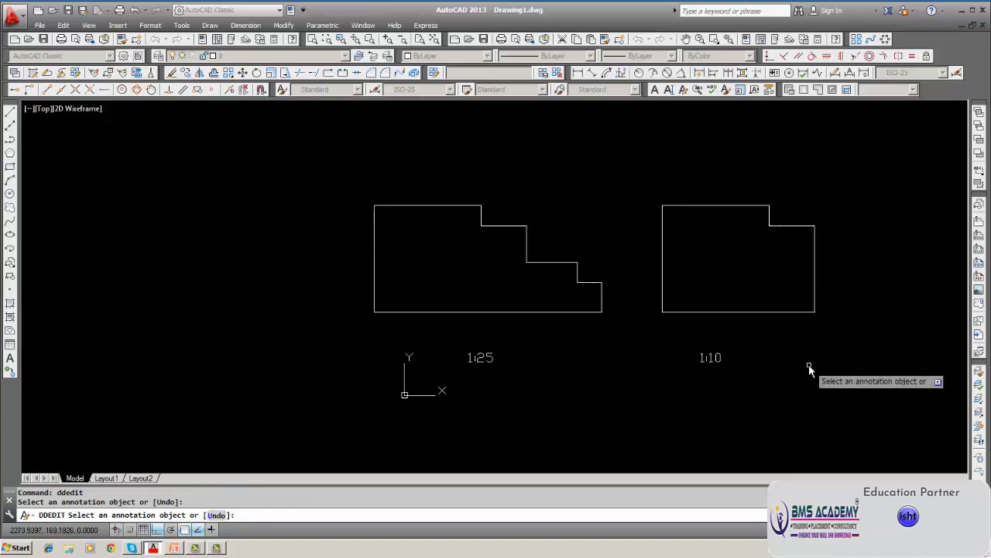
key(Escape)
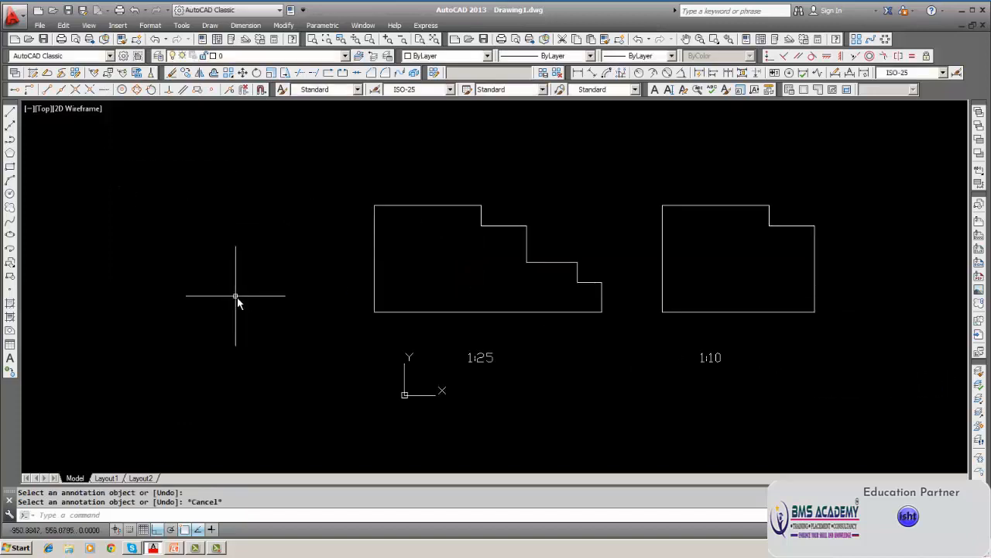
middle_drag(237, 301, 210, 311)
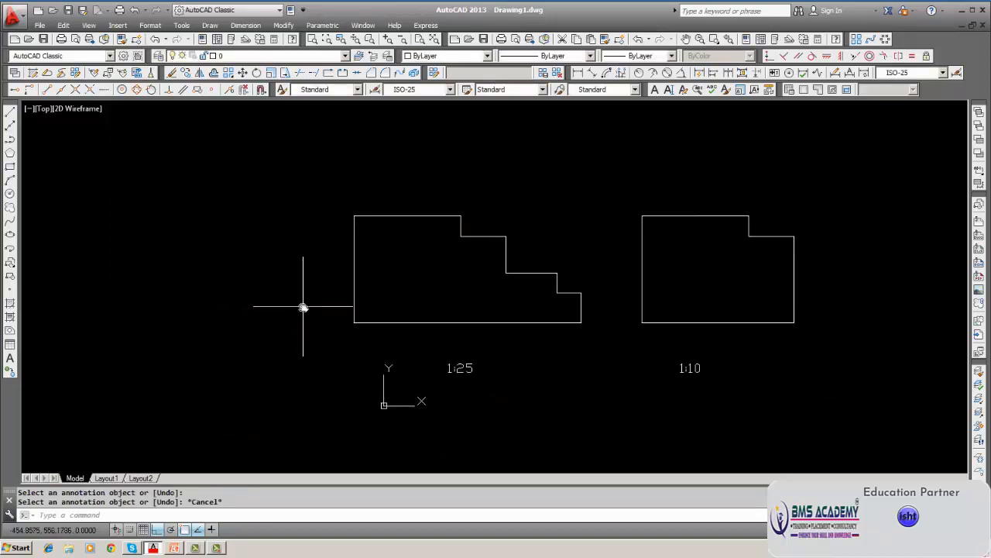
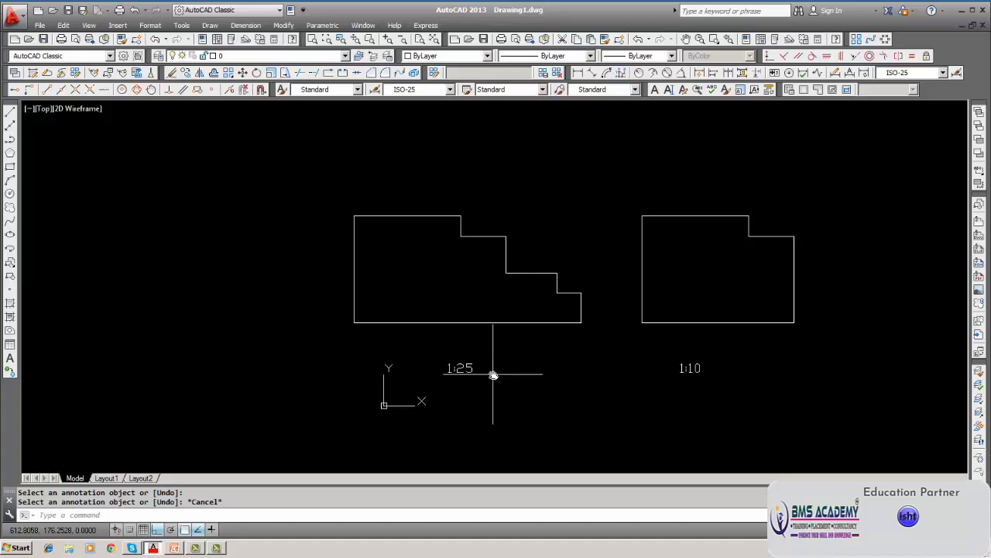
Open the Dimension Style Manager and select the ISO-25 style
click(262, 27)
click(262, 27)
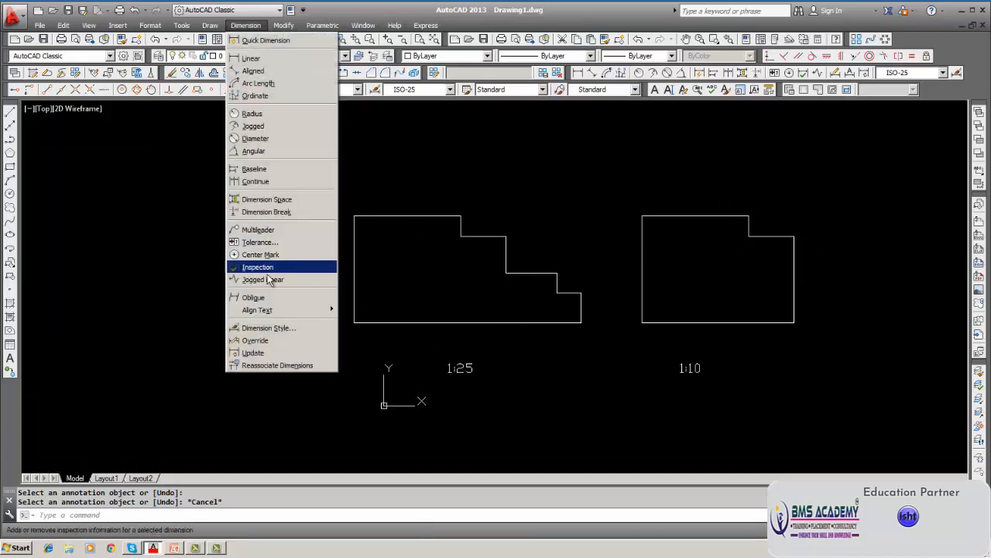
click(268, 328)
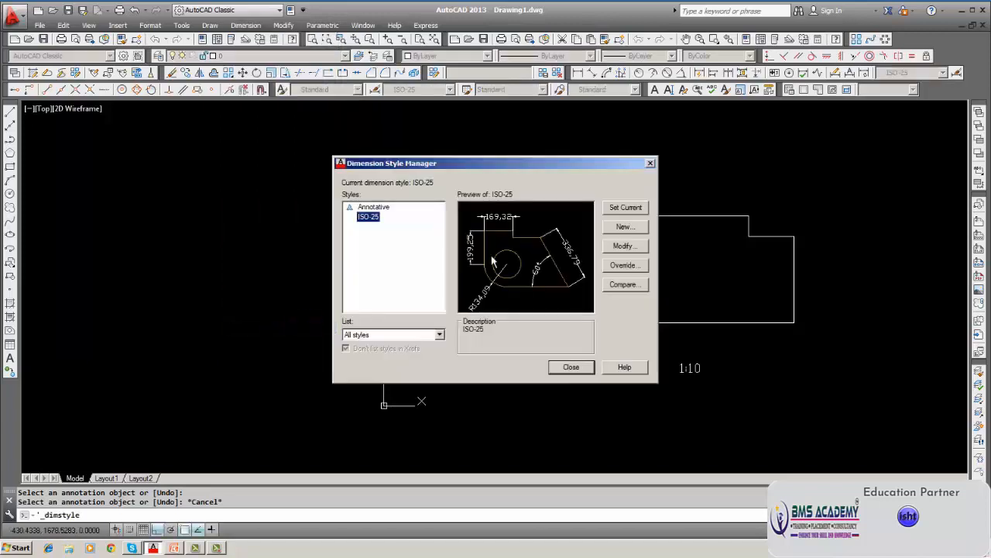
click(368, 217)
click(623, 226)
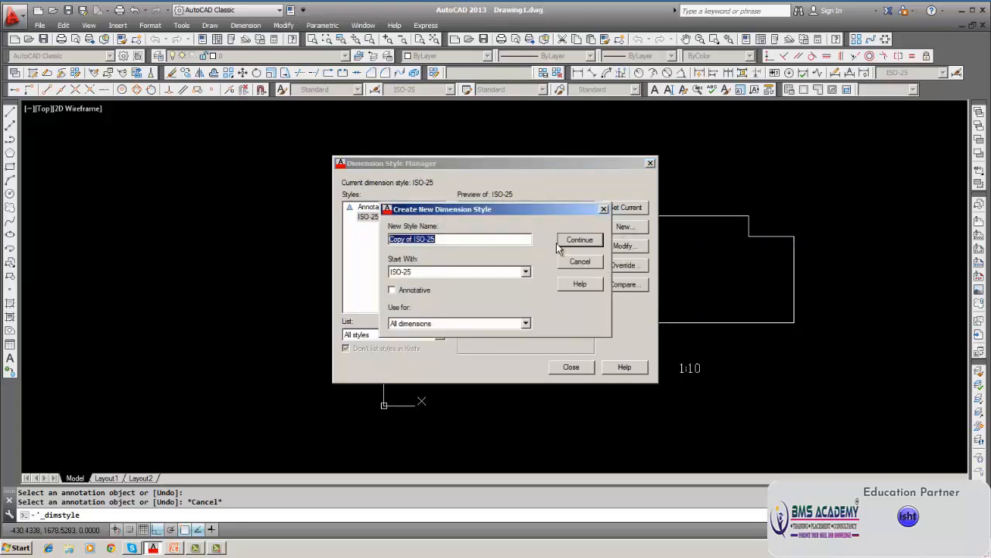
click(462, 242)
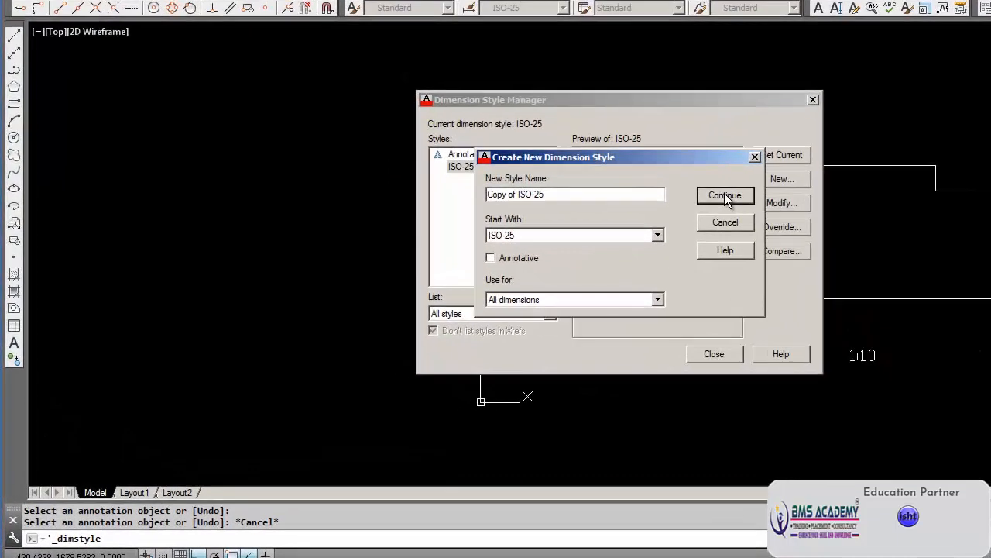
click(579, 240)
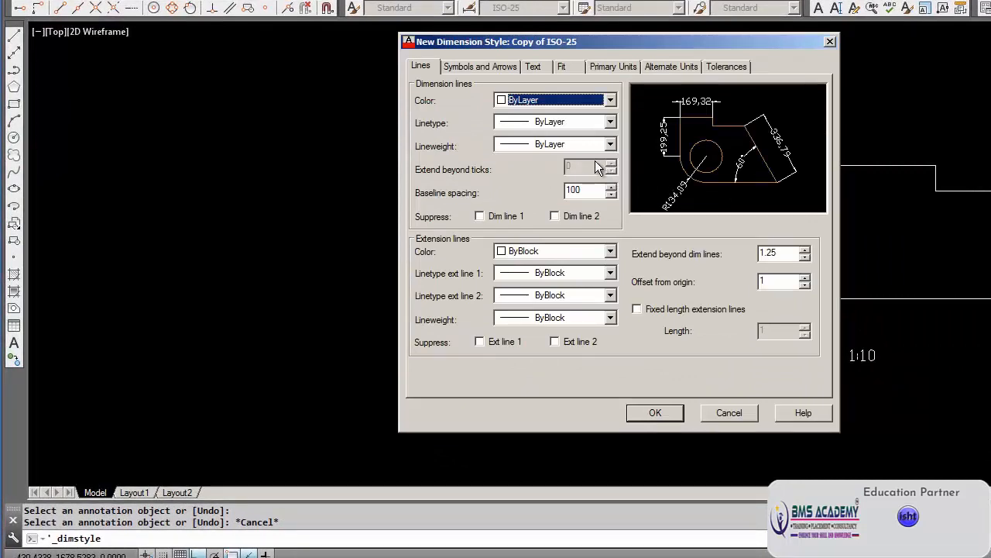
click(529, 67)
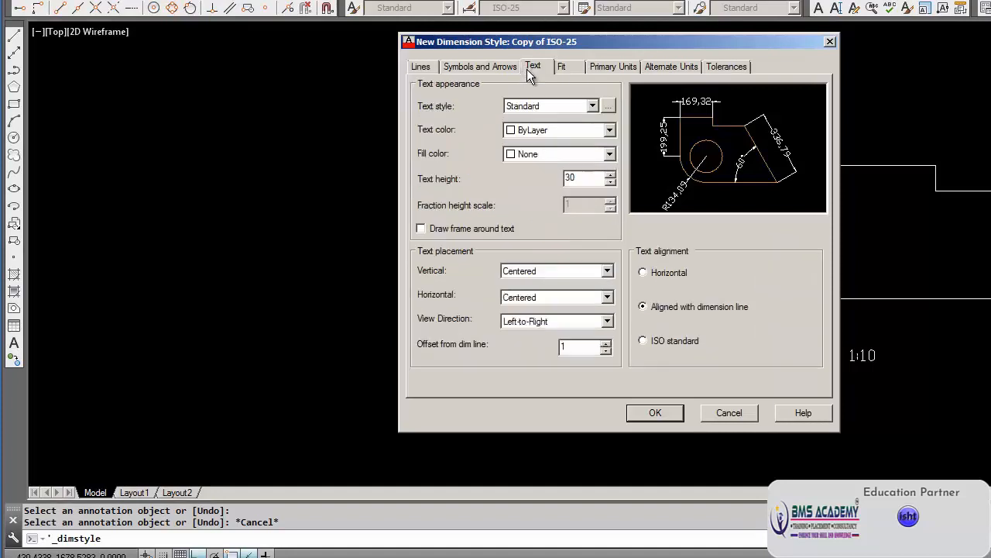
click(501, 67)
click(715, 413)
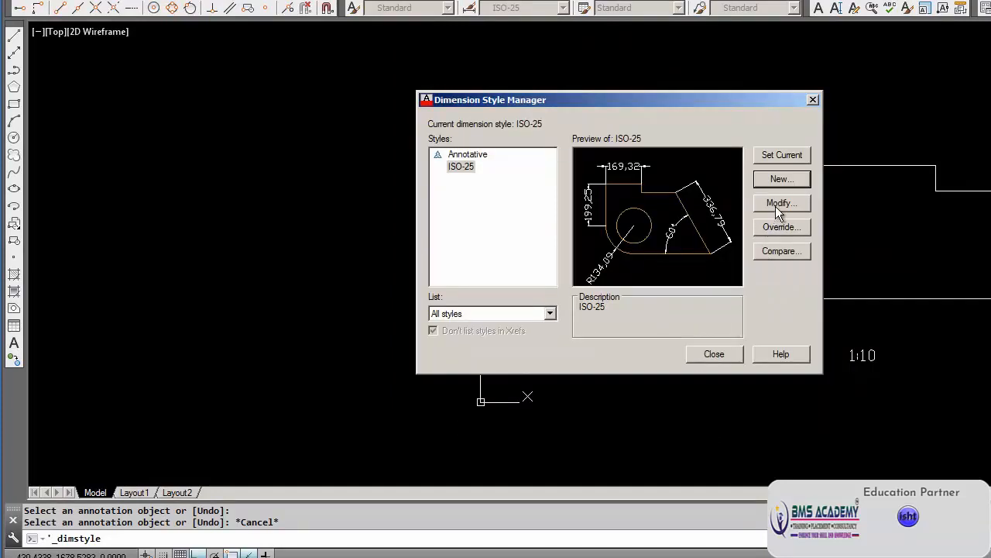
Start a new dimension style named ISO-10 based on ISO-25 and open its text settings
click(777, 183)
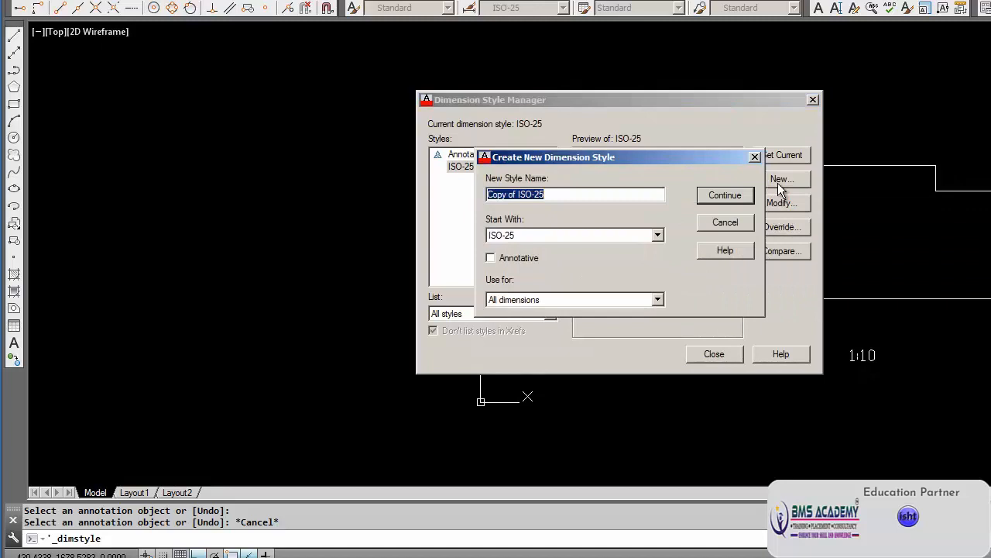
click(606, 198)
key(Left)
key(Left)
key(Left)
key(Left)
key(Left)
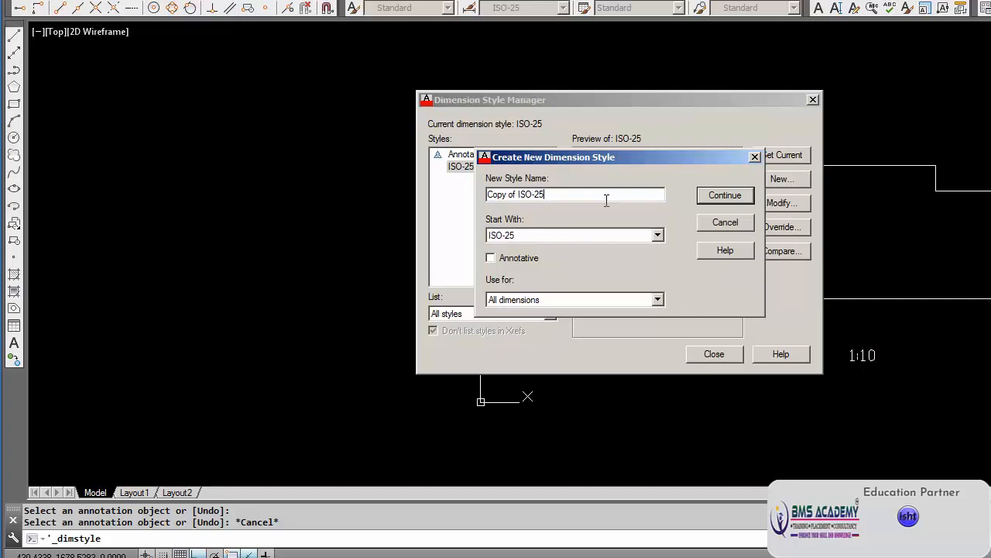
key(BackSpace)
key(BackSpace)
text(10)
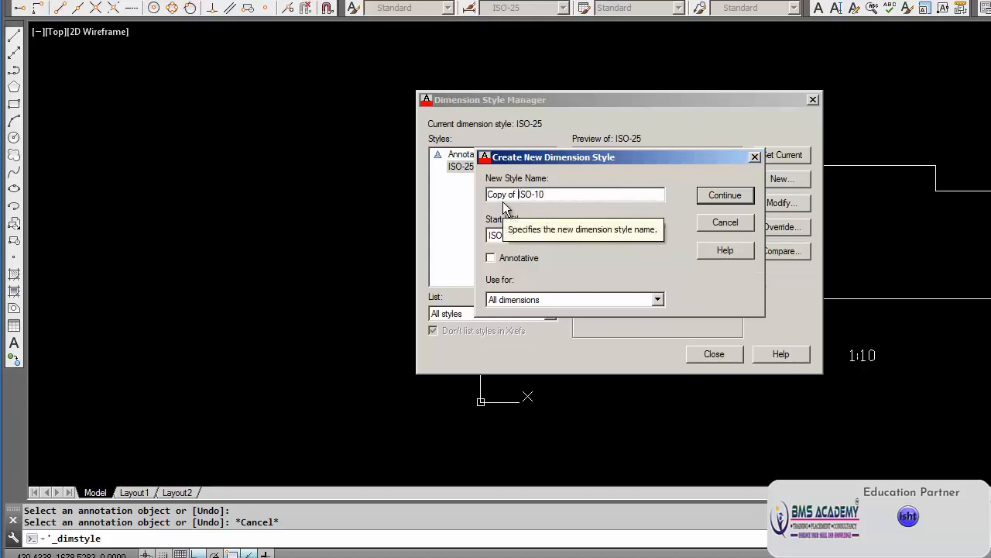
key(BackSpace)
key(BackSpace)
key(BackSpace)
key(BackSpace)
key(BackSpace)
key(BackSpace)
key(BackSpace)
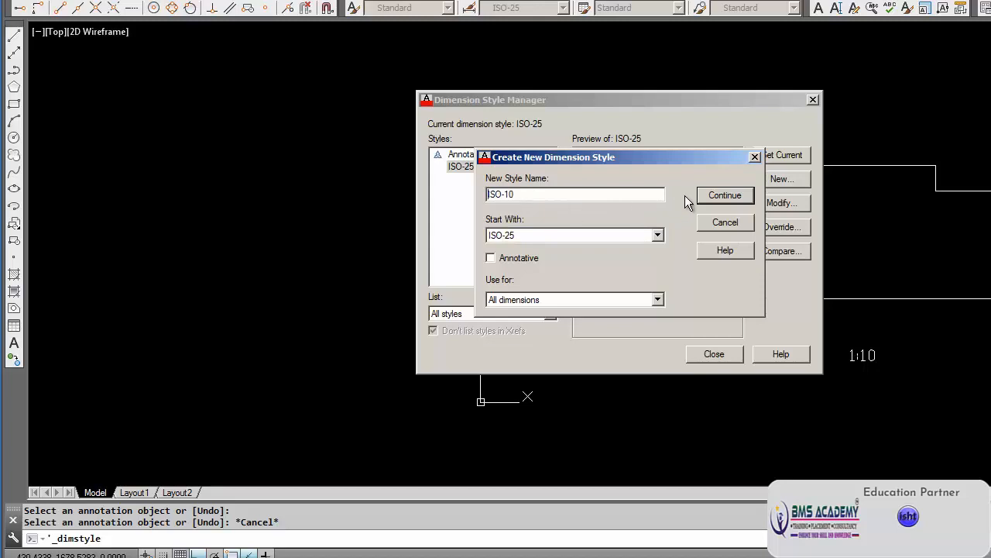
click(705, 195)
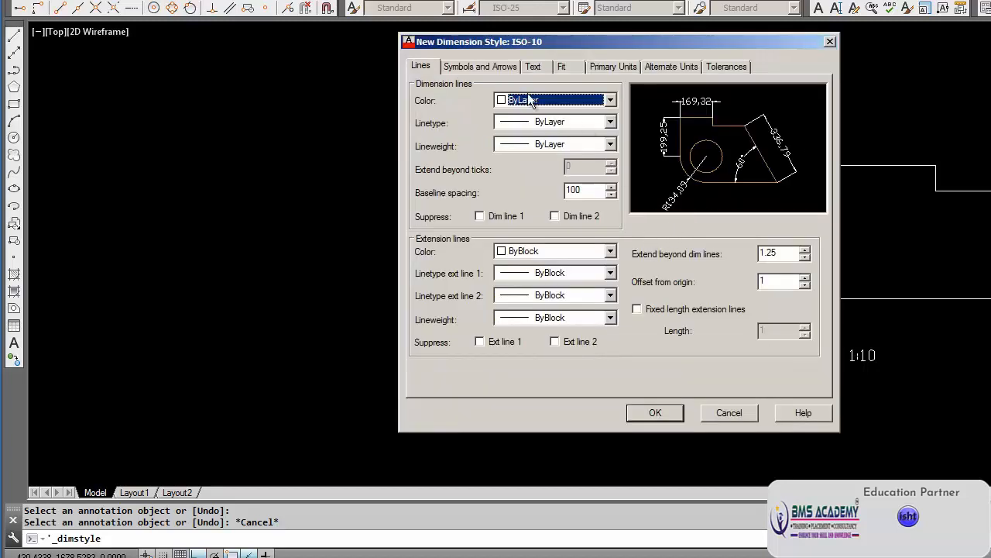
click(532, 66)
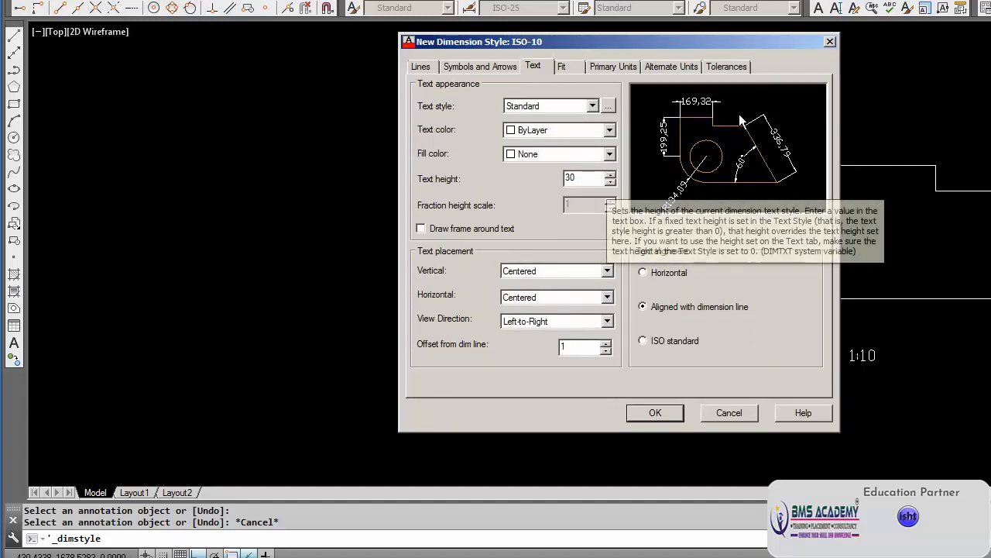
Discard the new ISO-10 style and modify the ISO-25 dimension style to use a text height of 75
click(829, 42)
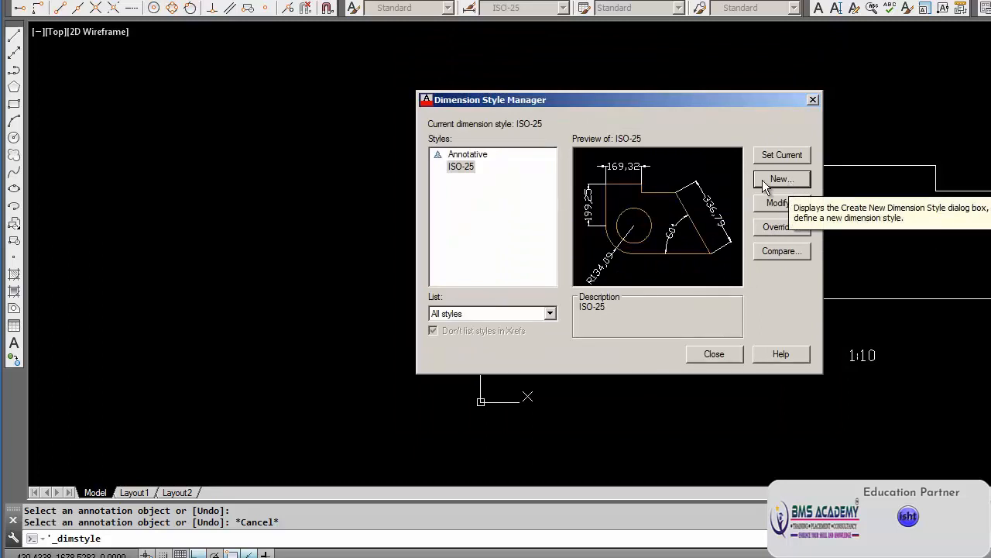
click(462, 170)
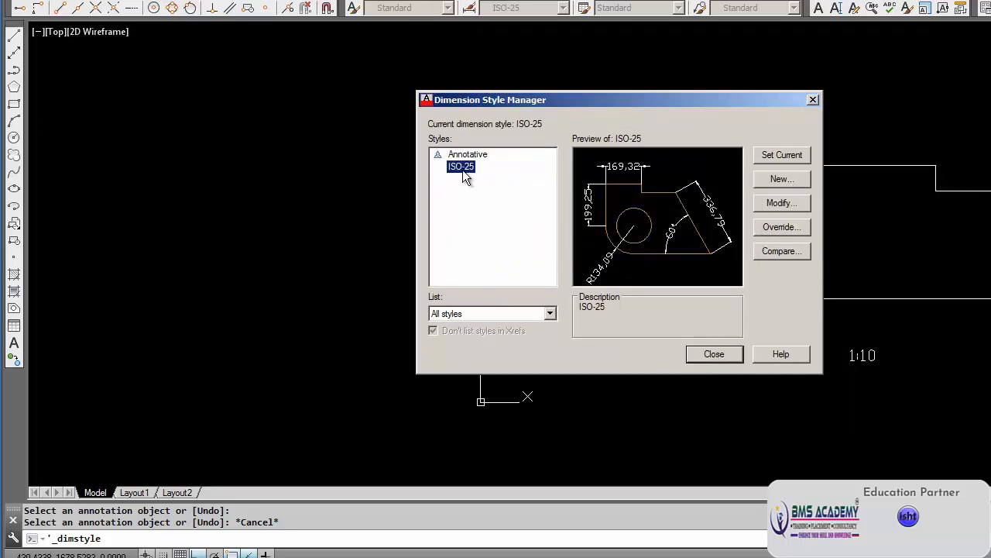
click(779, 203)
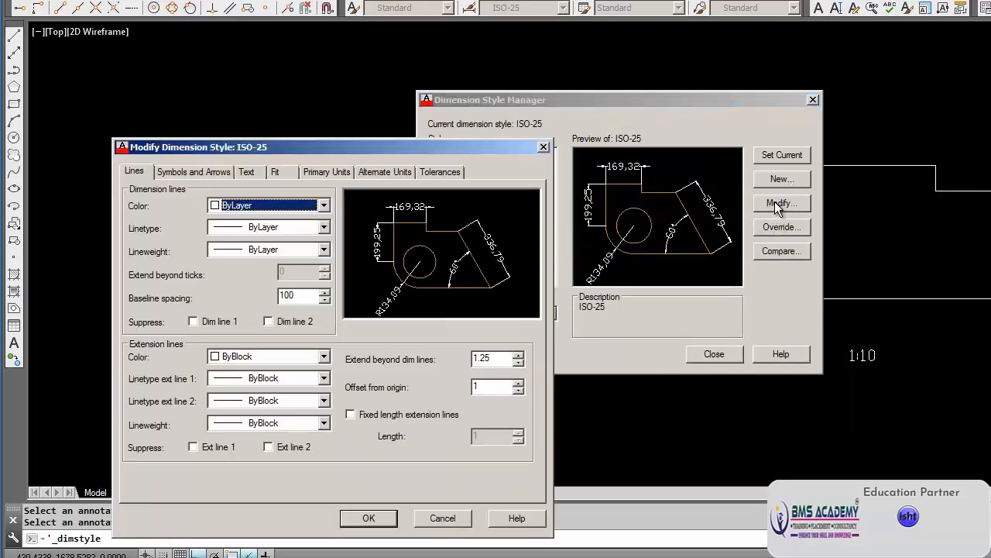
click(258, 178)
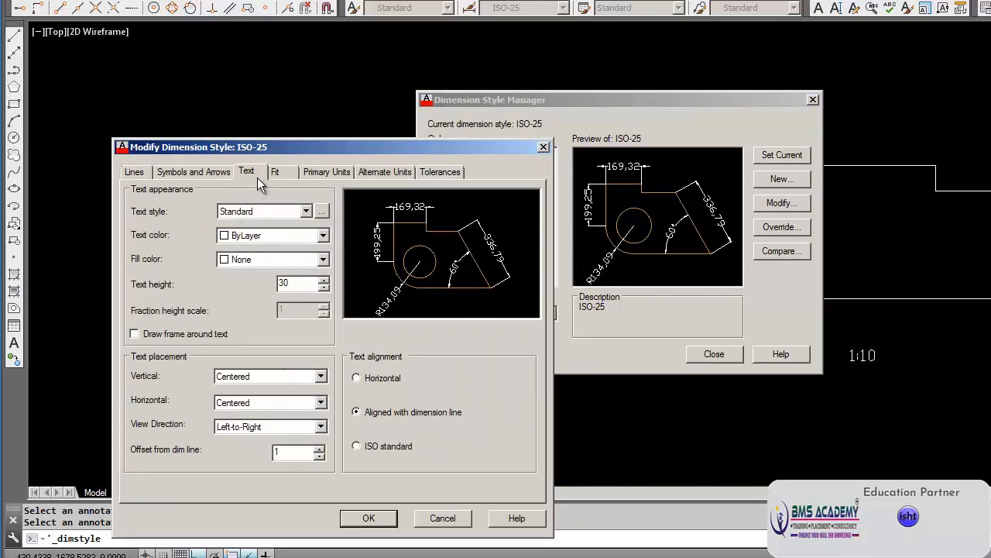
double_click(299, 283)
key(BackSpace)
text(75)
Set the arrow size of the ISO-25 dimension style to 60
click(167, 171)
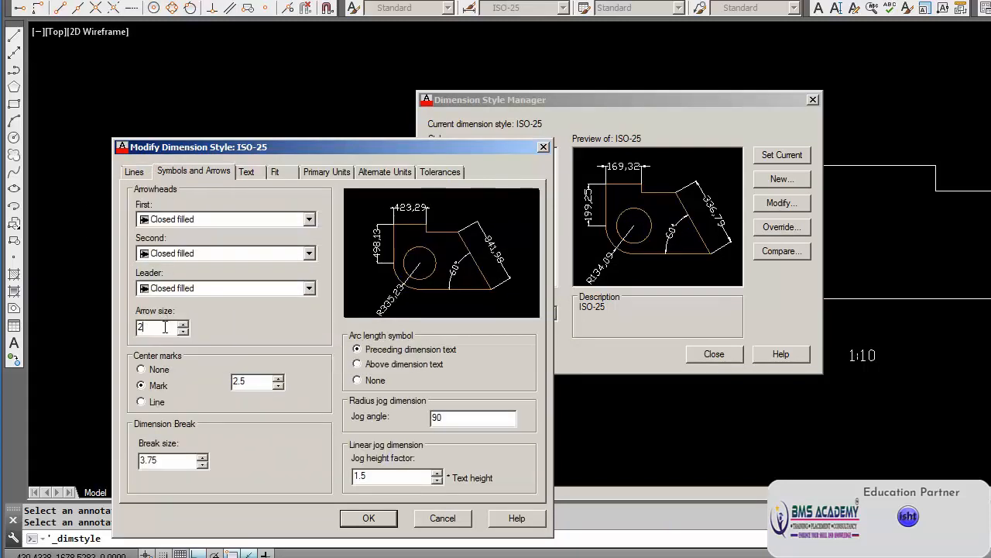
key(BackSpace)
key(BackSpace)
text(60)
Make ISO-25 extension lines extend 1 beyond the dimension lines with a 2 offset from origin, and save the style
click(145, 178)
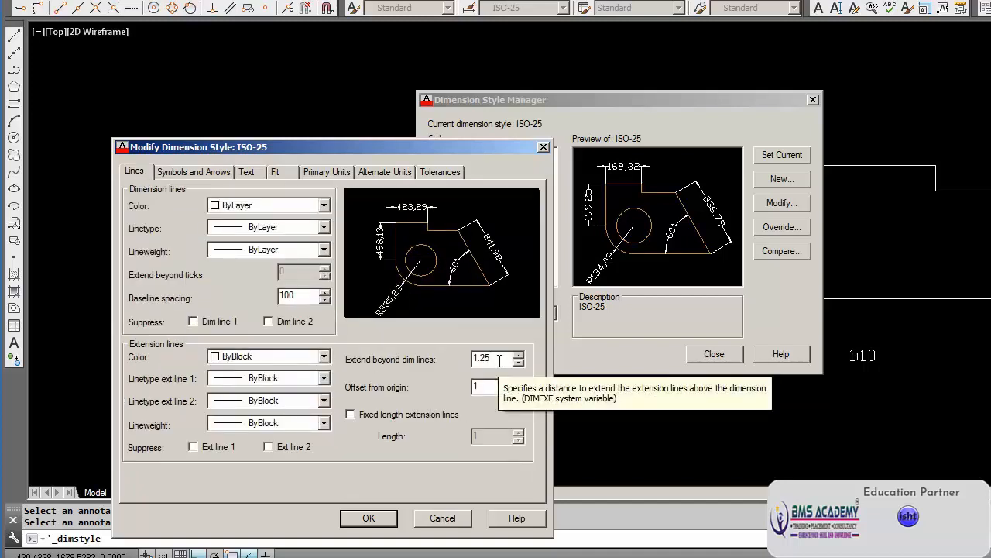
key(BackSpace)
key(BackSpace)
key(BackSpace)
key(BackSpace)
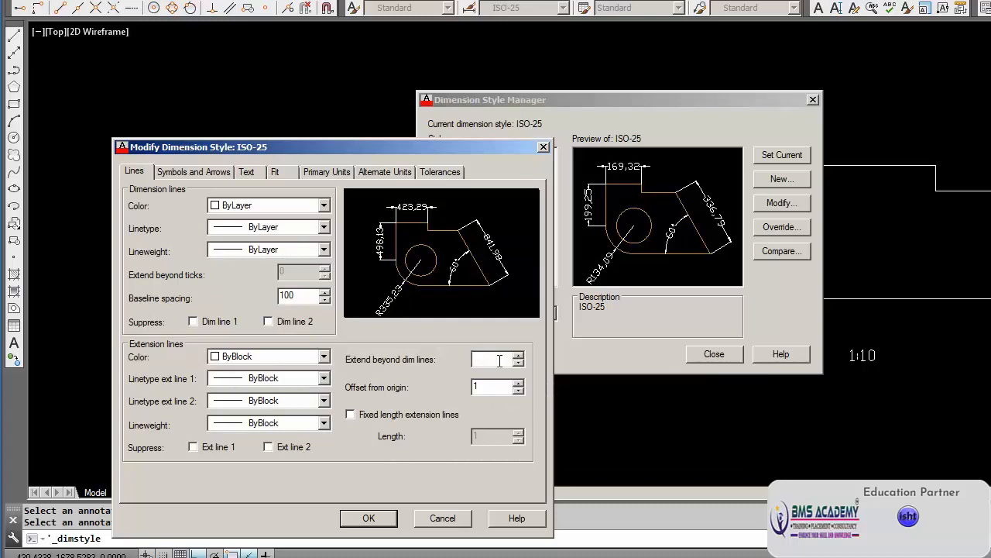
text(2.5)
key(BackSpace)
text(2)
click(493, 356)
key(BackSpace)
key(BackSpace)
key(BackSpace)
text(1)
click(364, 523)
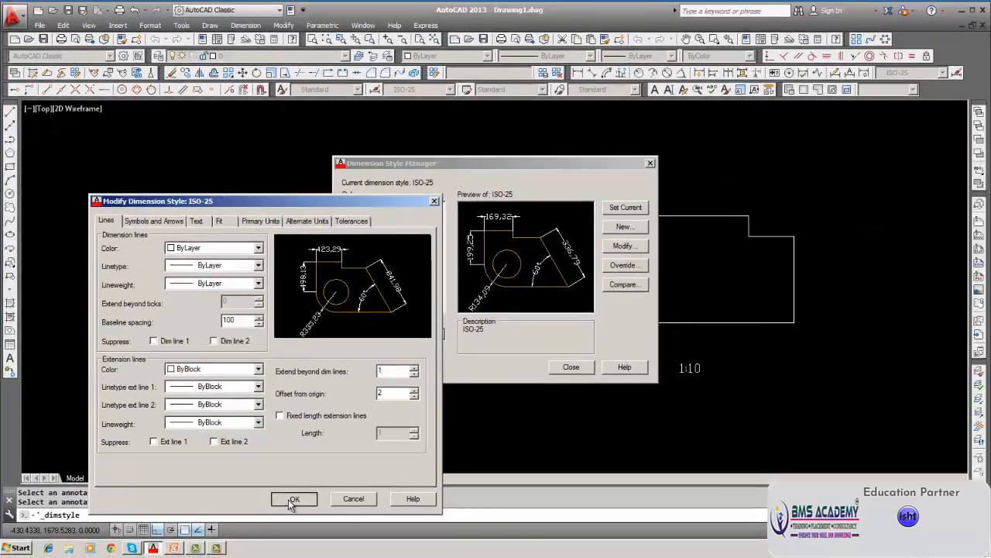
click(324, 508)
click(577, 369)
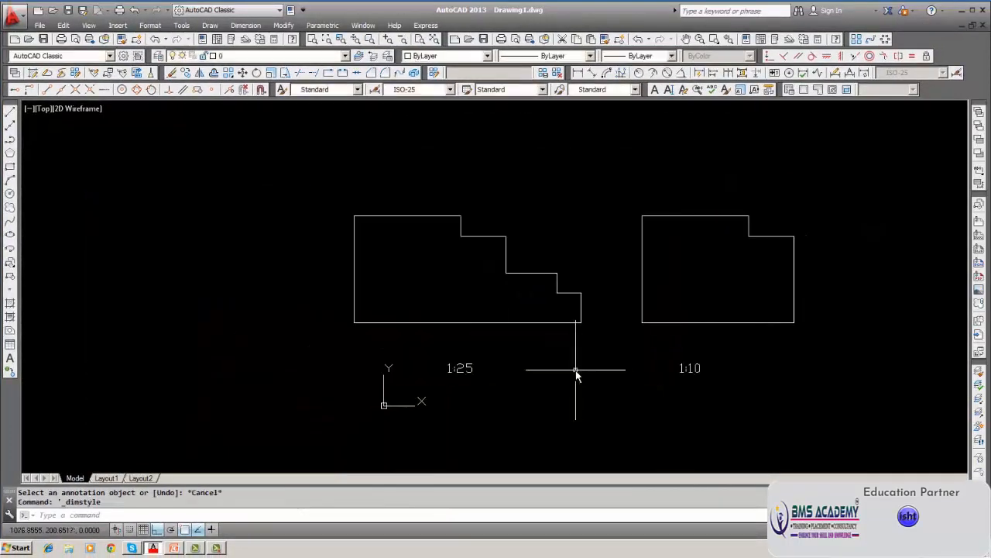
click(358, 90)
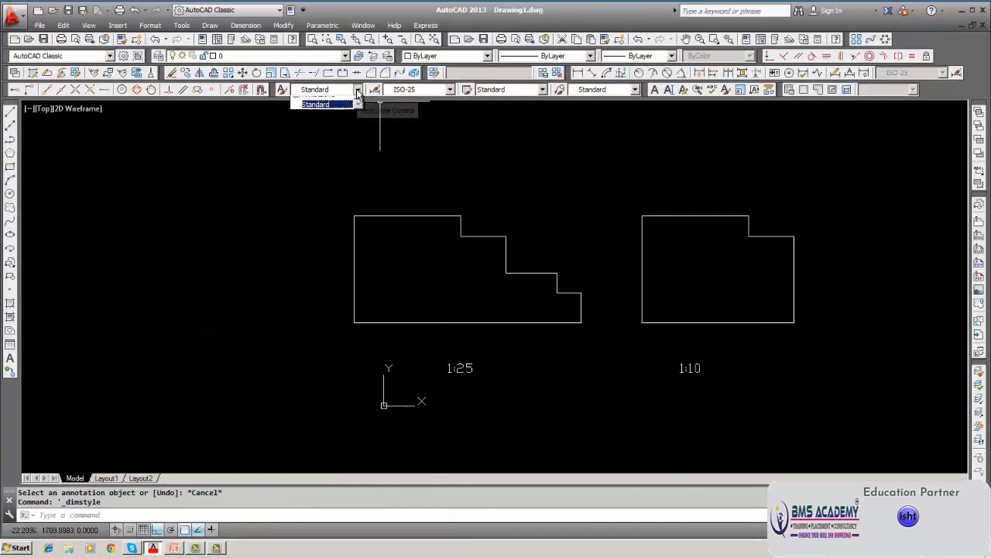
click(452, 92)
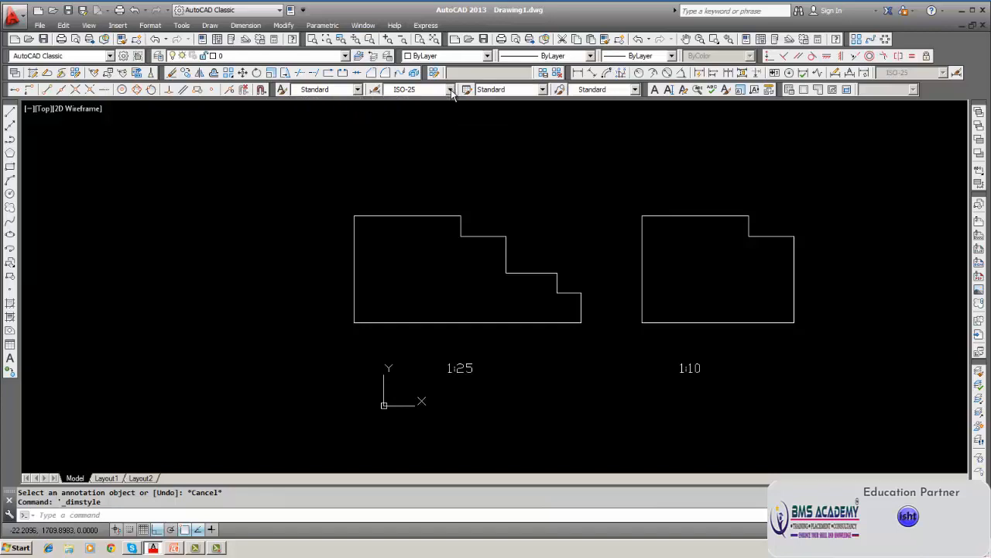
click(450, 90)
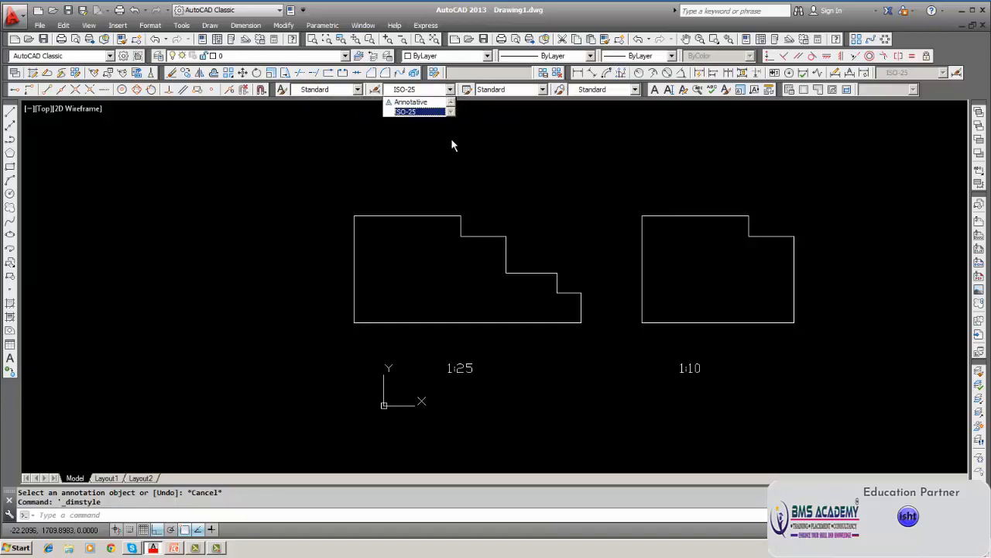
key(Escape)
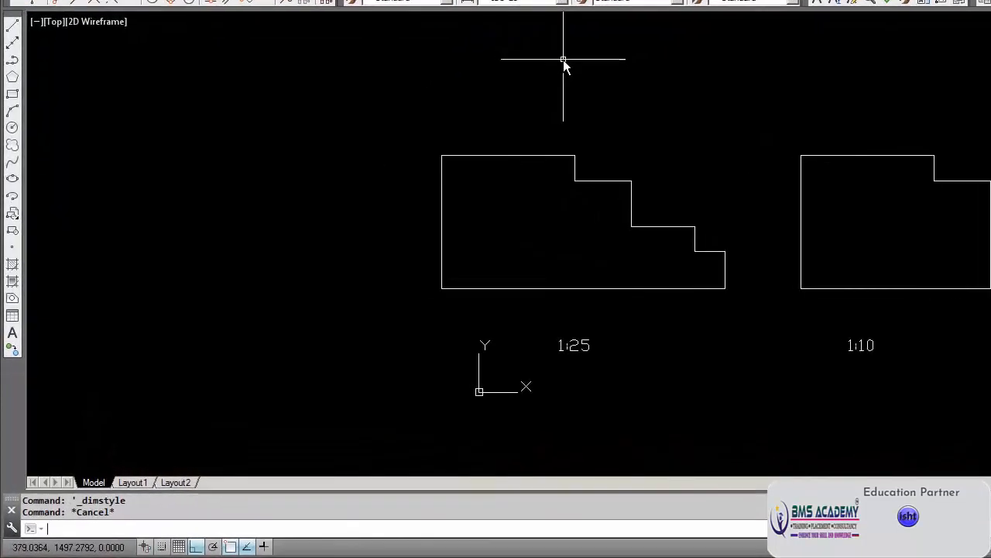
click(356, 1)
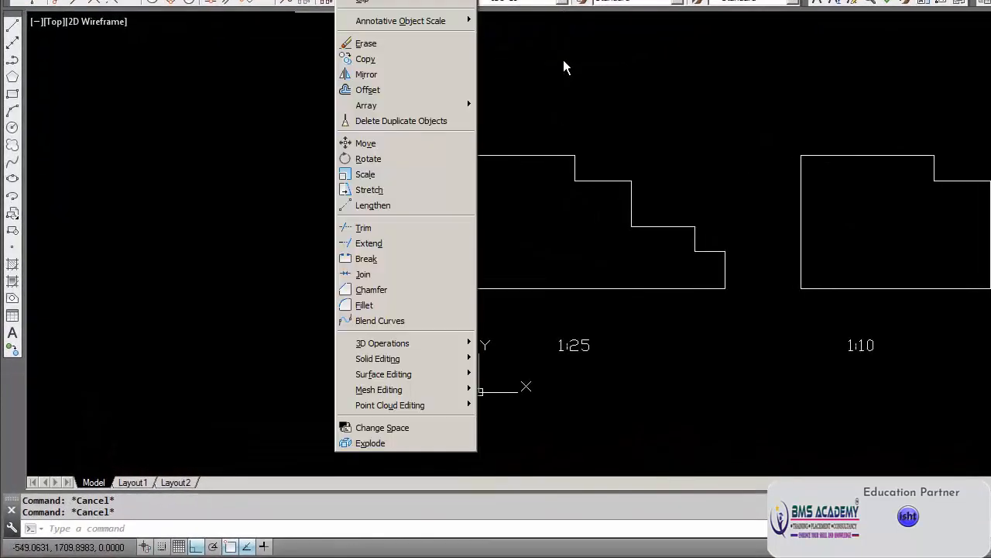
key(Escape)
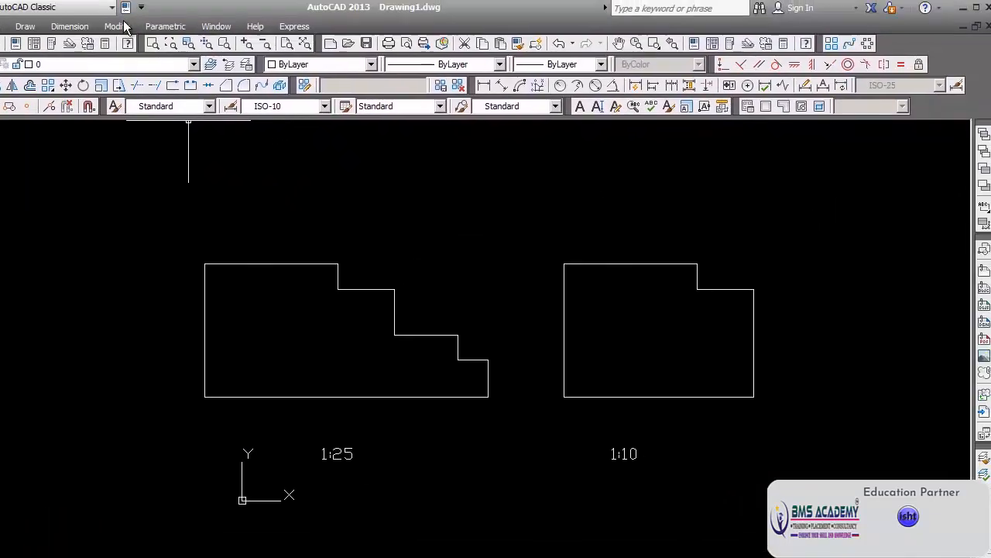
Review the line, text and arrow settings of the ISO-10 style in the Dimension Style Manager
click(125, 27)
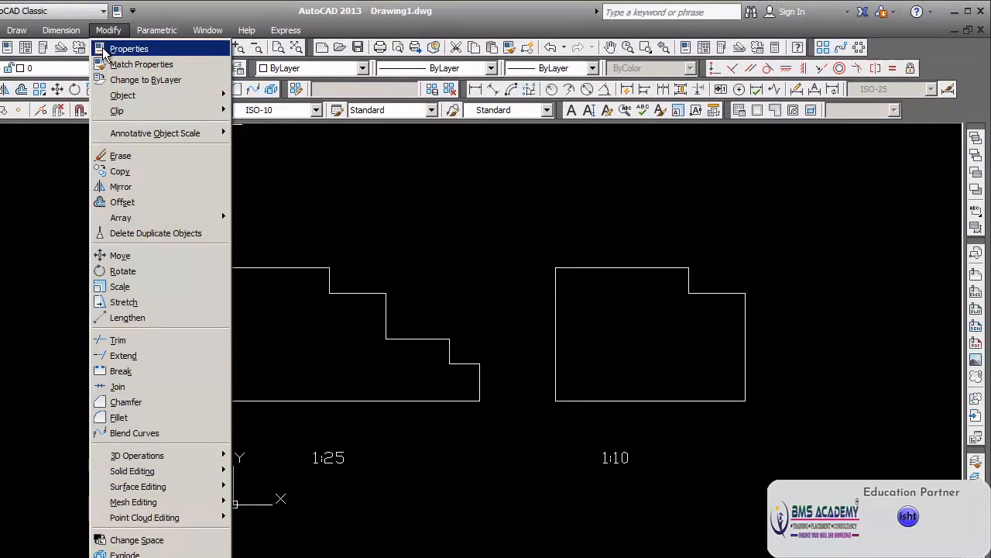
mouse_move(61, 29)
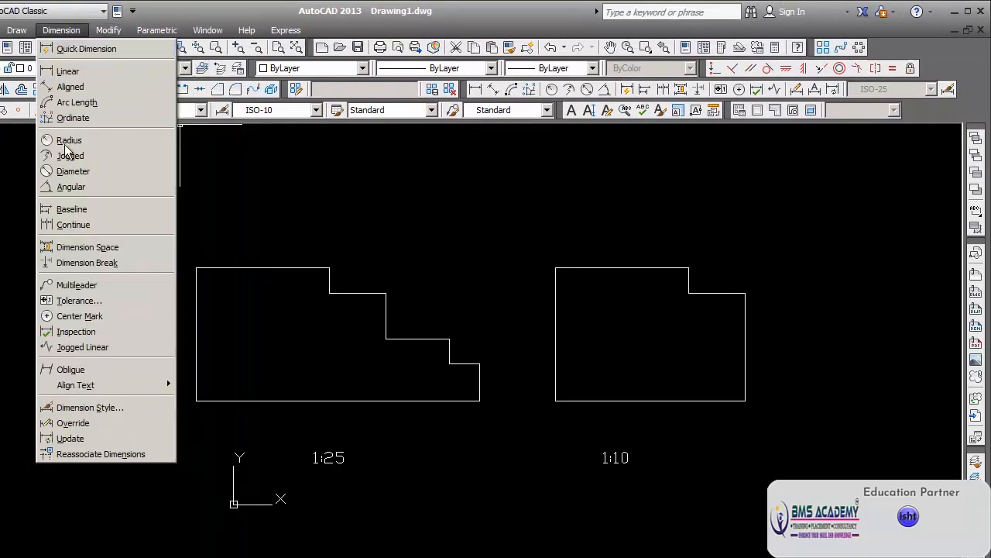
click(79, 408)
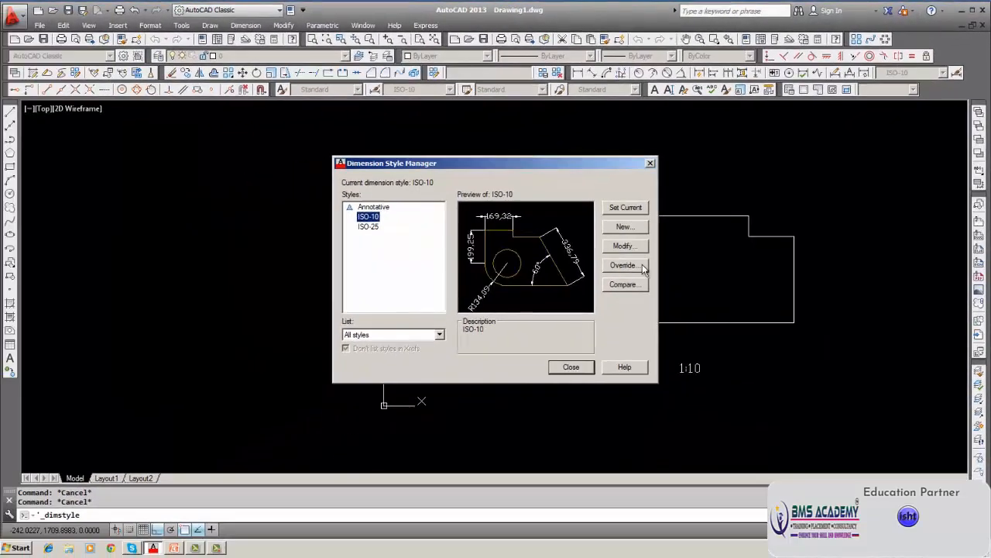
click(579, 274)
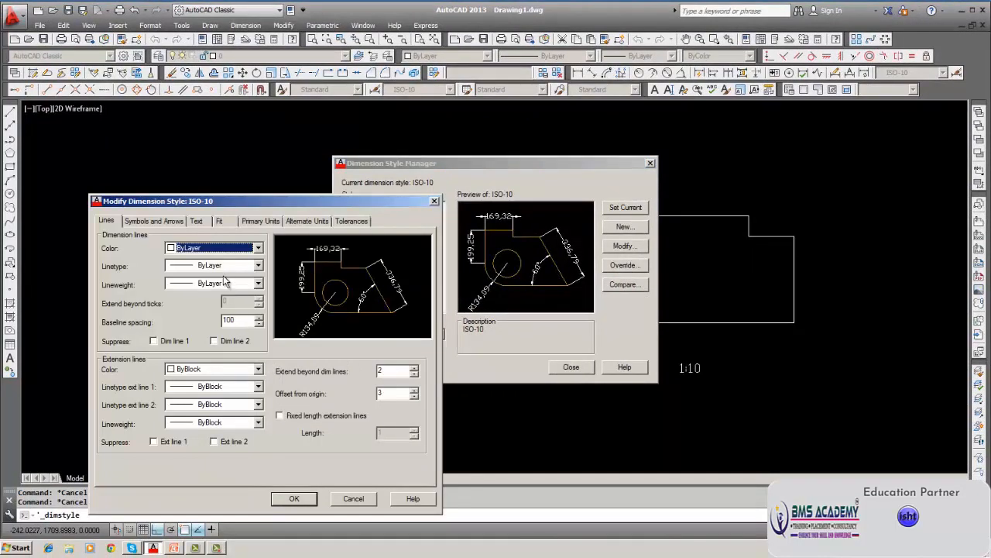
click(198, 222)
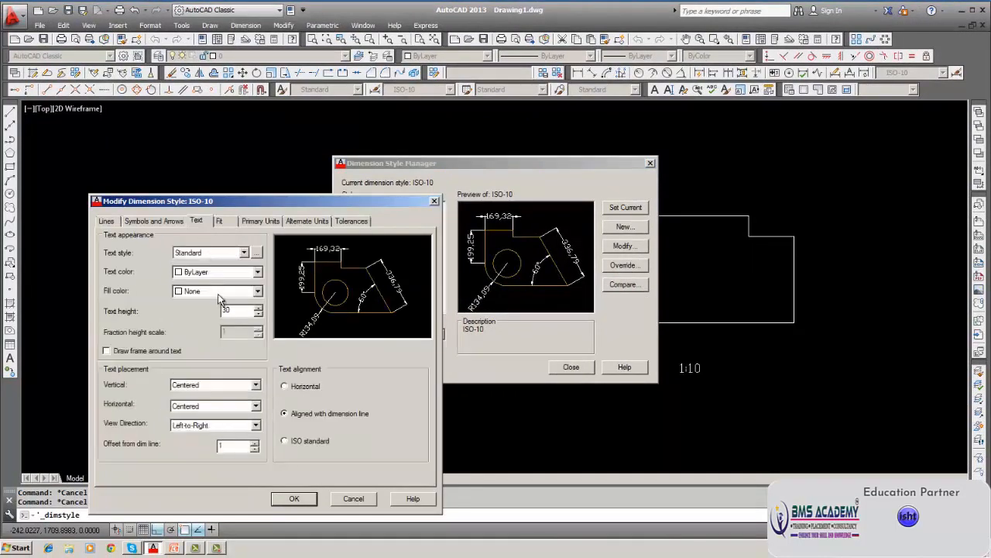
click(169, 224)
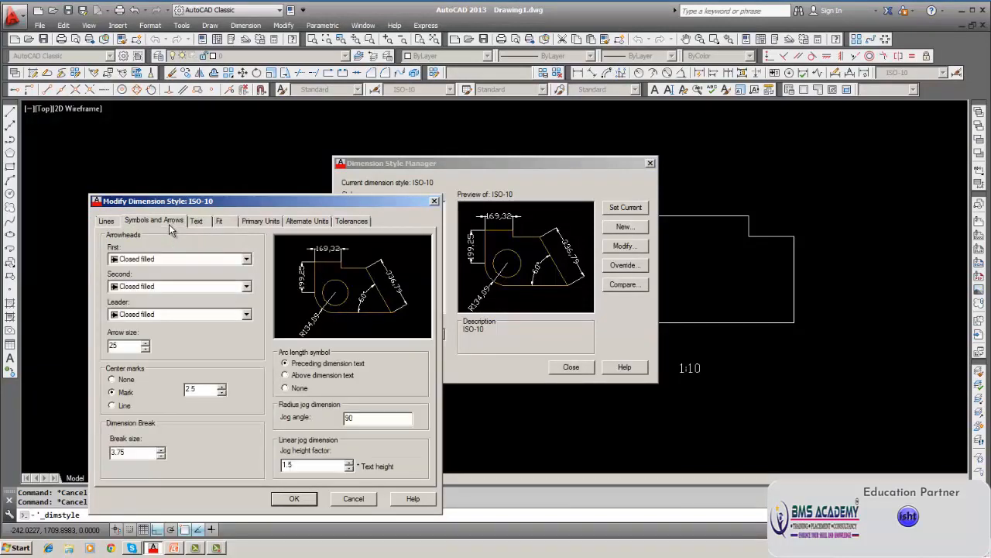
click(109, 223)
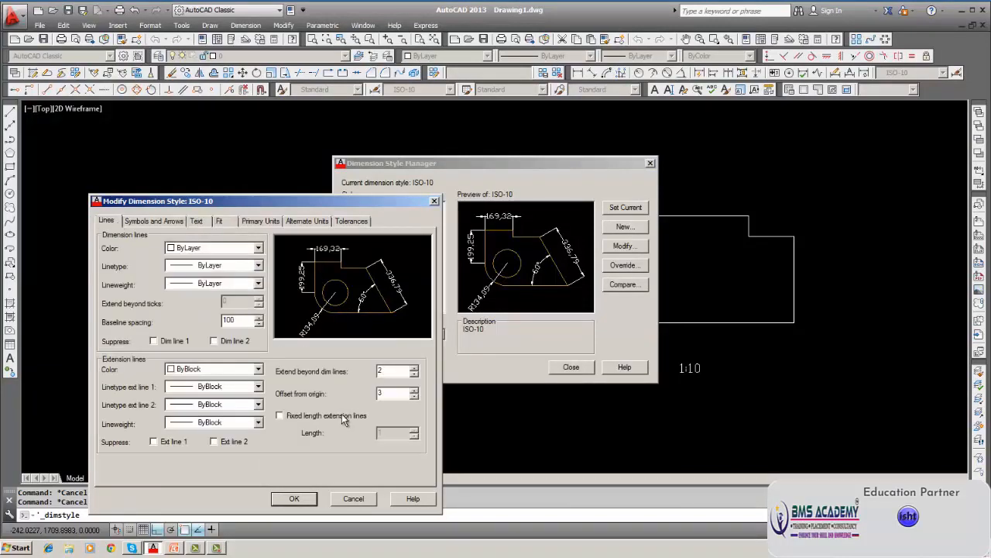
click(309, 501)
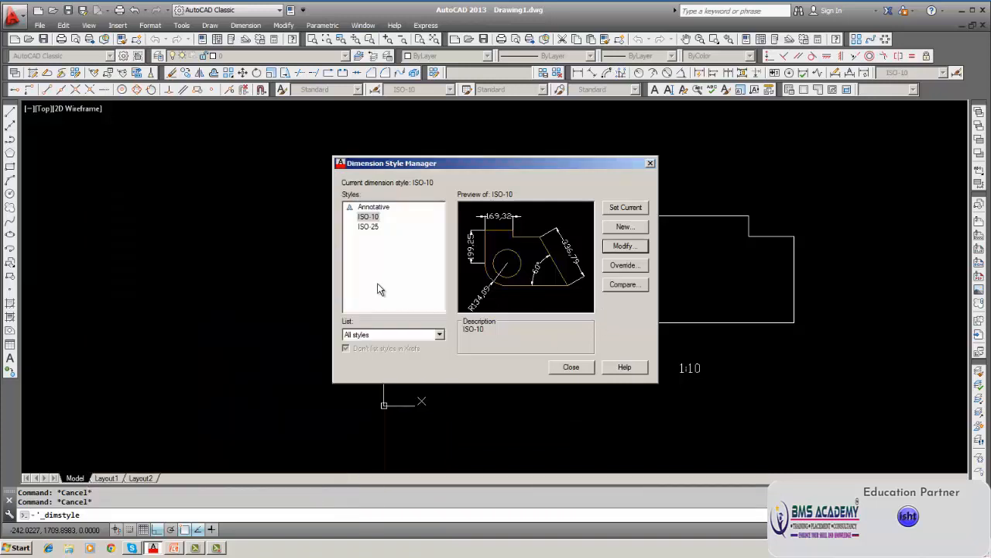
Make ISO-25 the current dimension style and go through its text, arrow and line settings
double_click(369, 226)
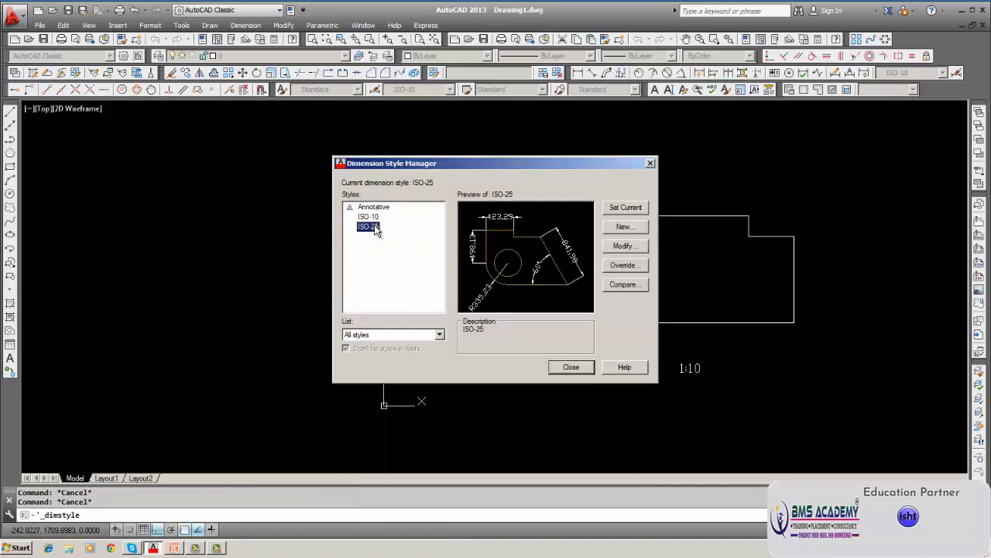
click(628, 247)
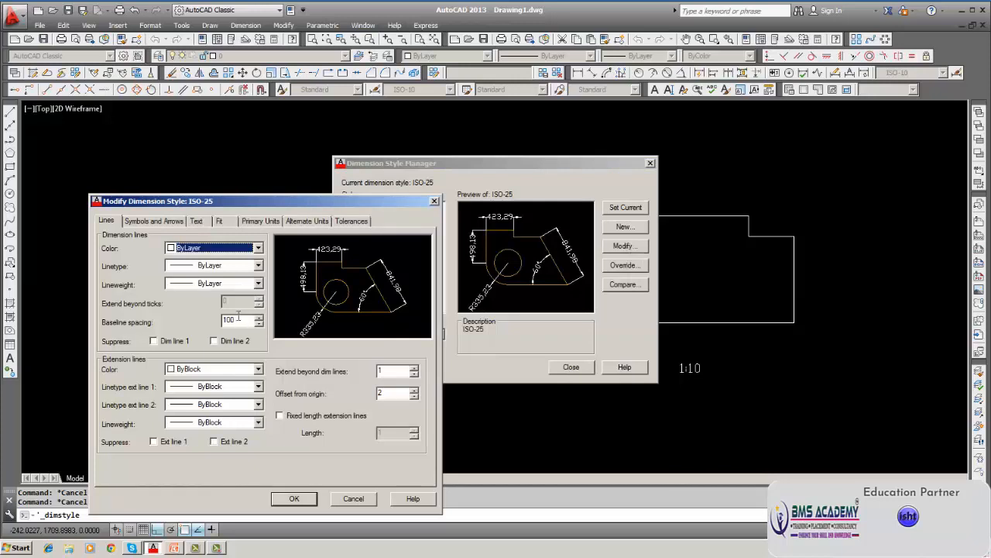
click(198, 223)
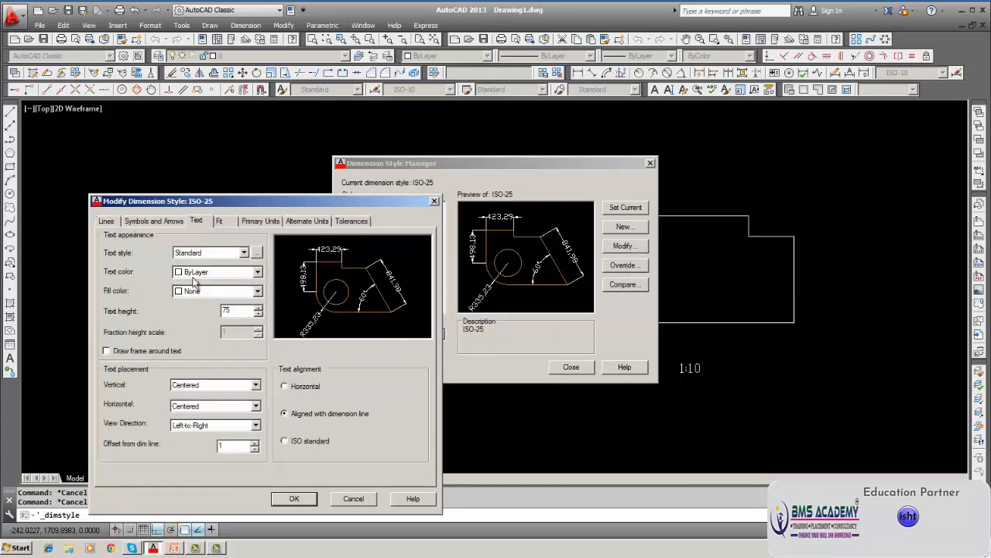
click(136, 222)
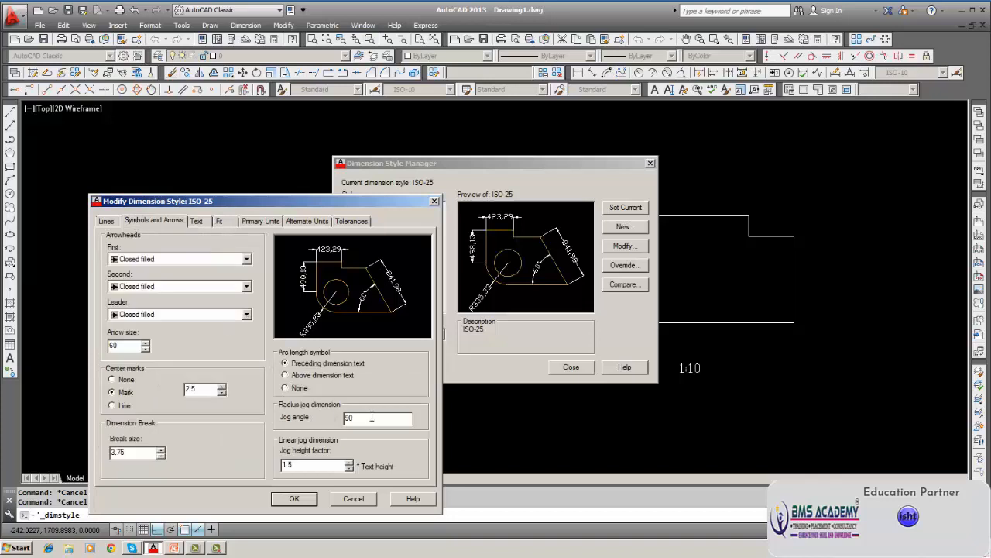
click(107, 222)
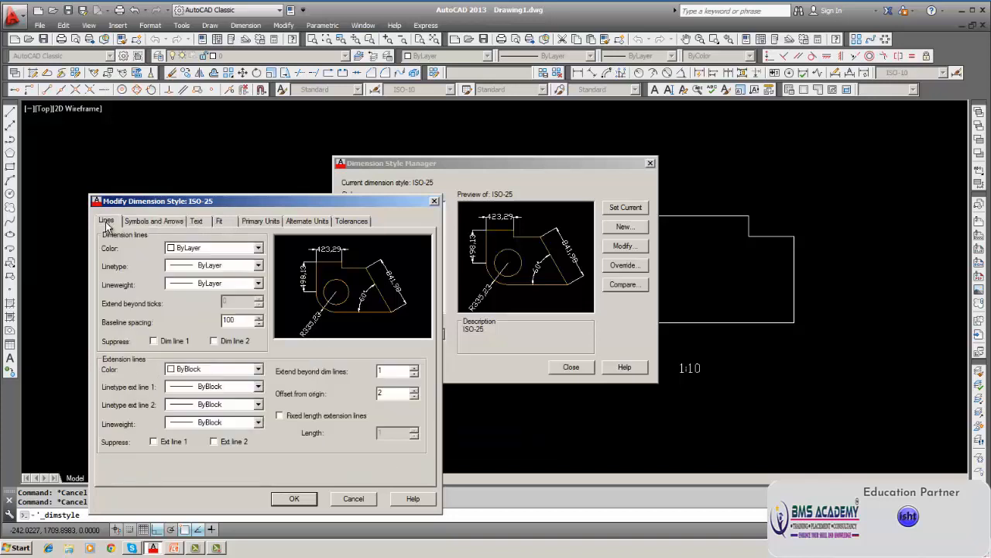
Set ISO-25 extension lines to extend 2 beyond the dimension lines with a 3 offset from origin, and save the style
double_click(395, 370)
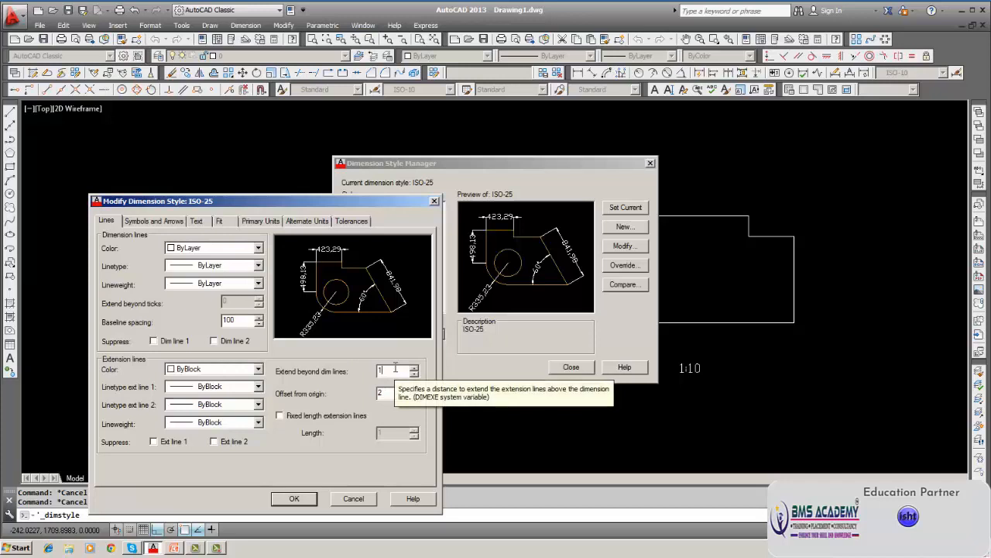
key(BackSpace)
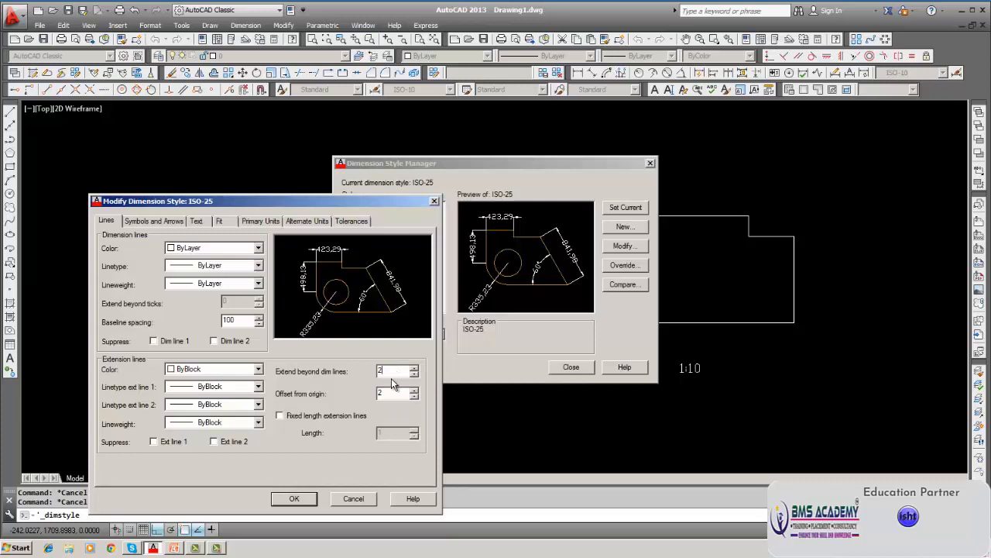
click(389, 394)
text(3)
click(304, 497)
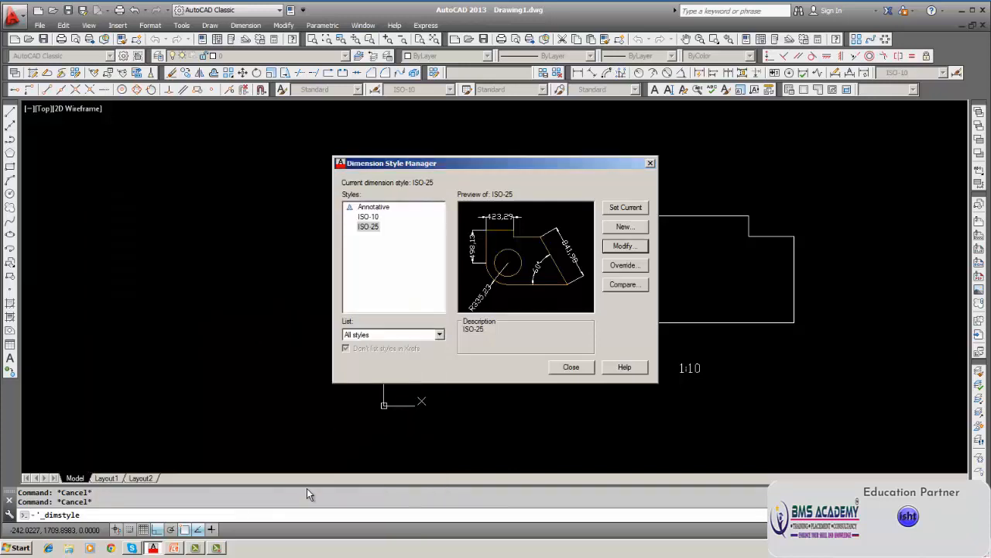
click(570, 367)
click(567, 369)
key(Escape)
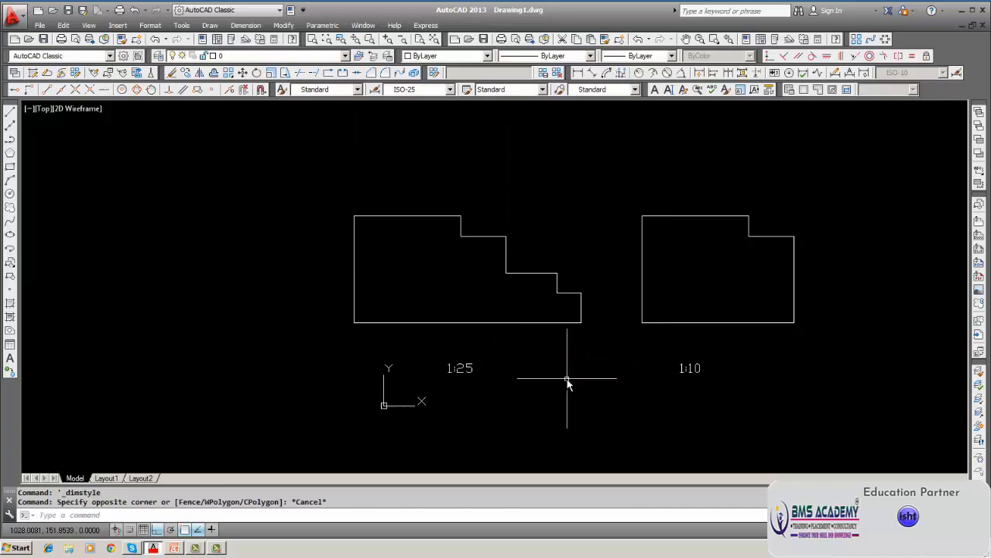
key(Escape)
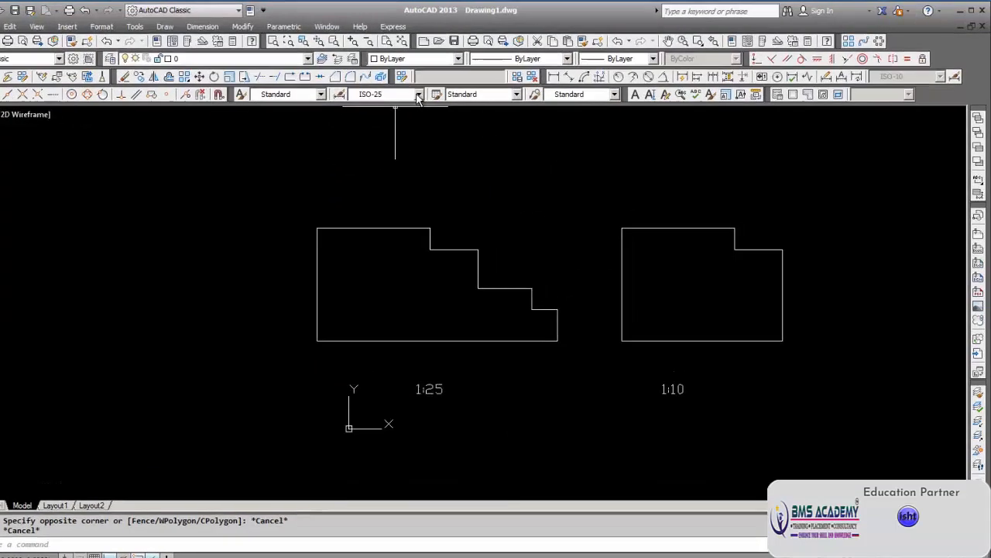
click(418, 95)
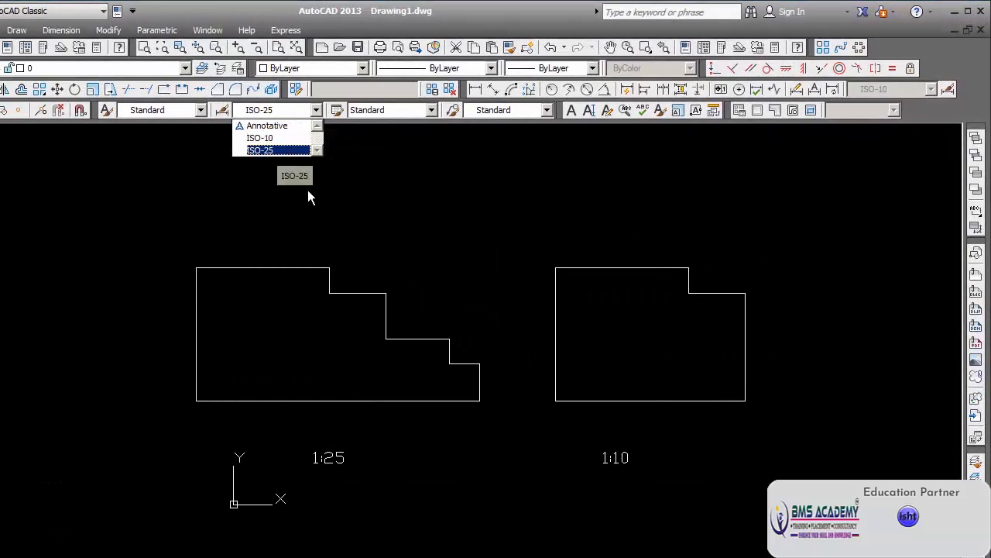
click(336, 189)
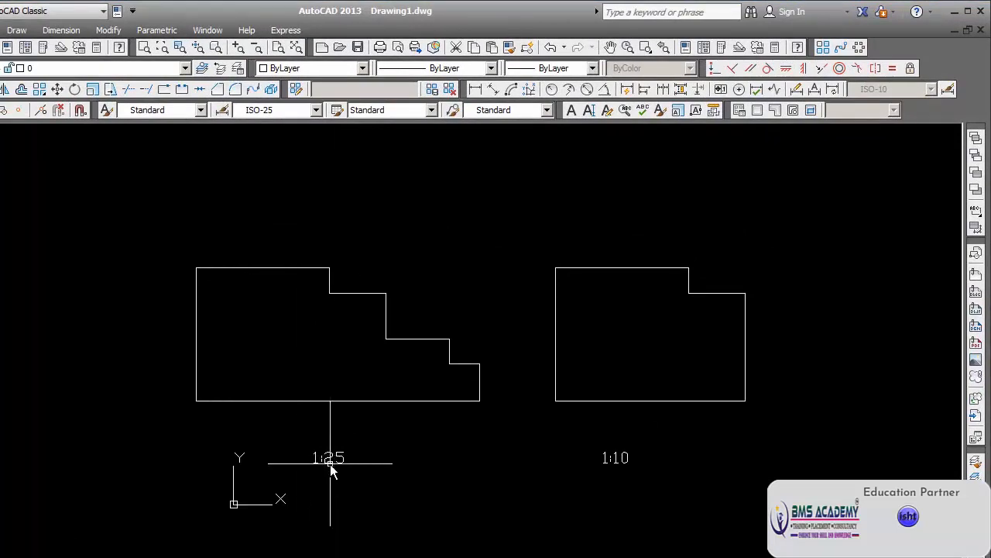
Keep ISO-25 as the current dimension style and review its line, text and arrow settings
click(317, 113)
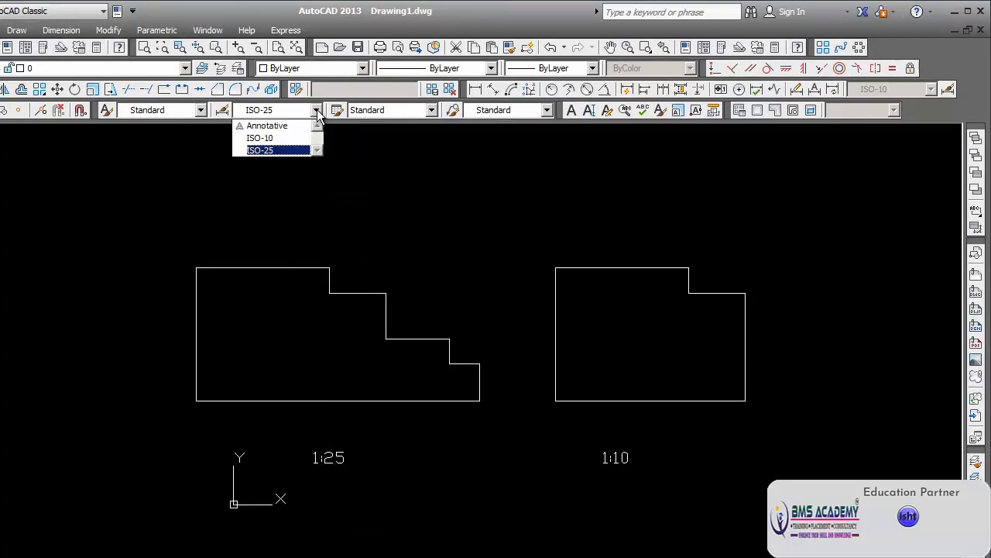
click(292, 151)
click(61, 31)
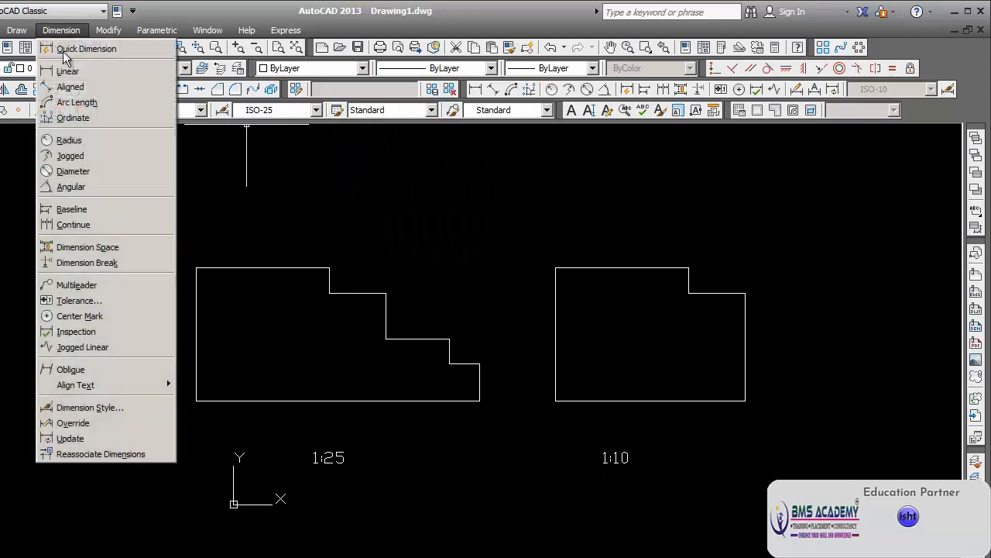
click(151, 407)
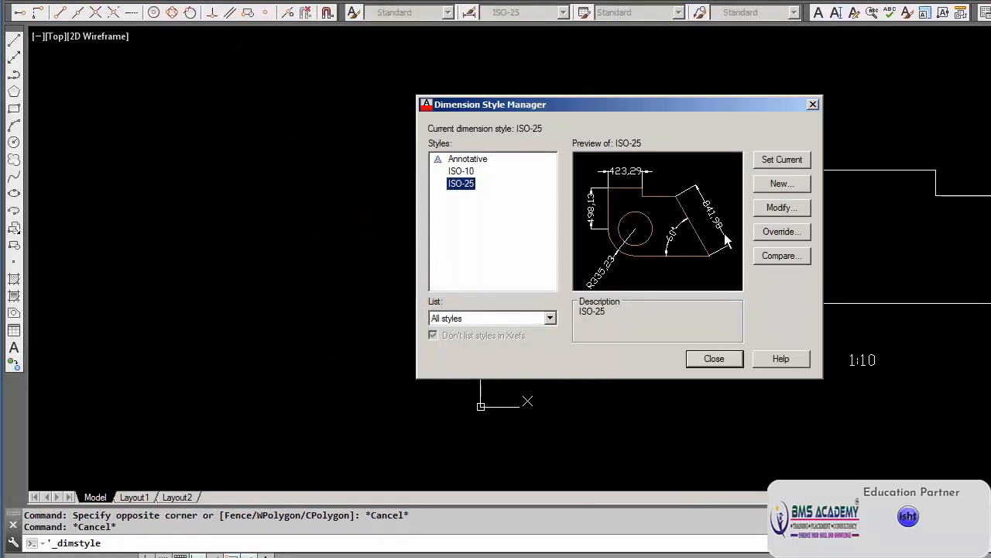
click(763, 212)
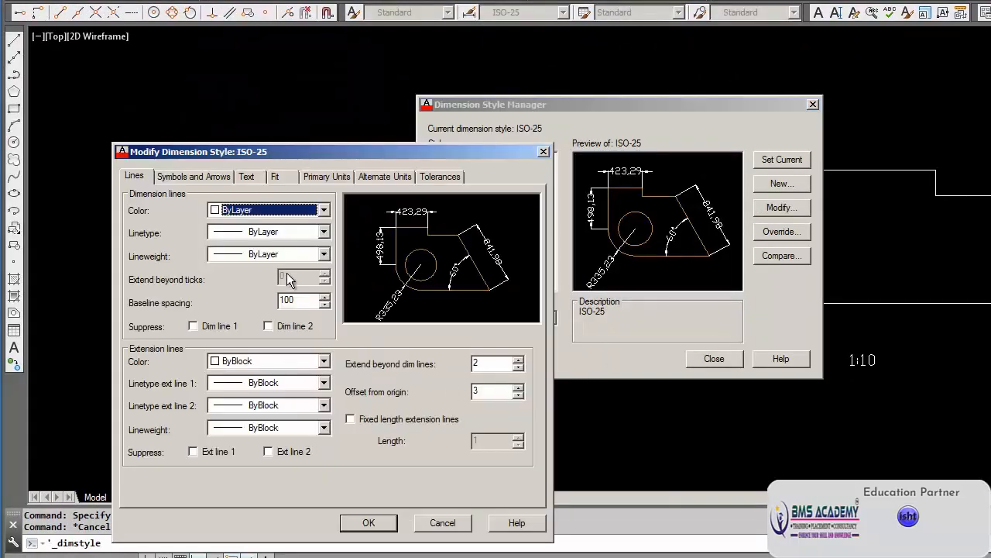
click(253, 182)
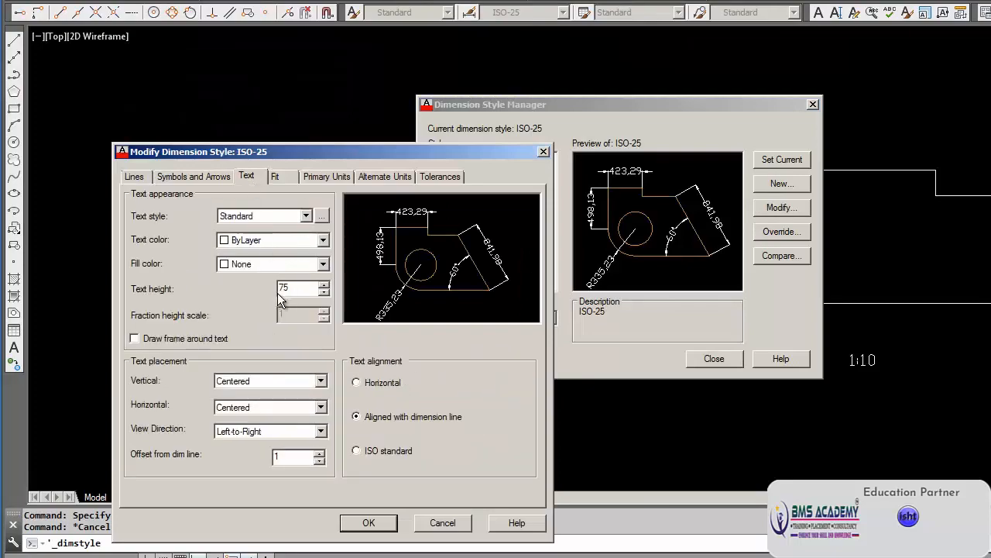
click(134, 177)
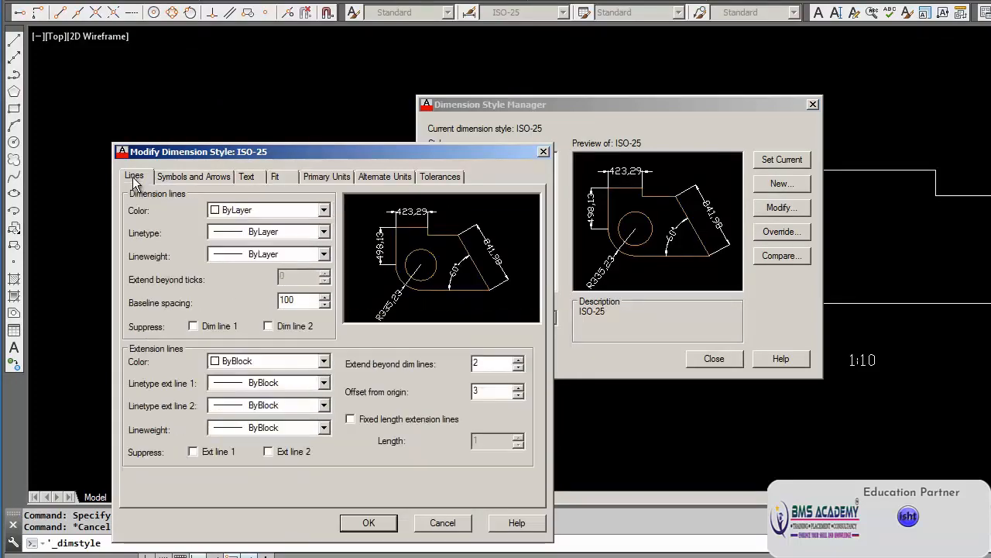
click(194, 176)
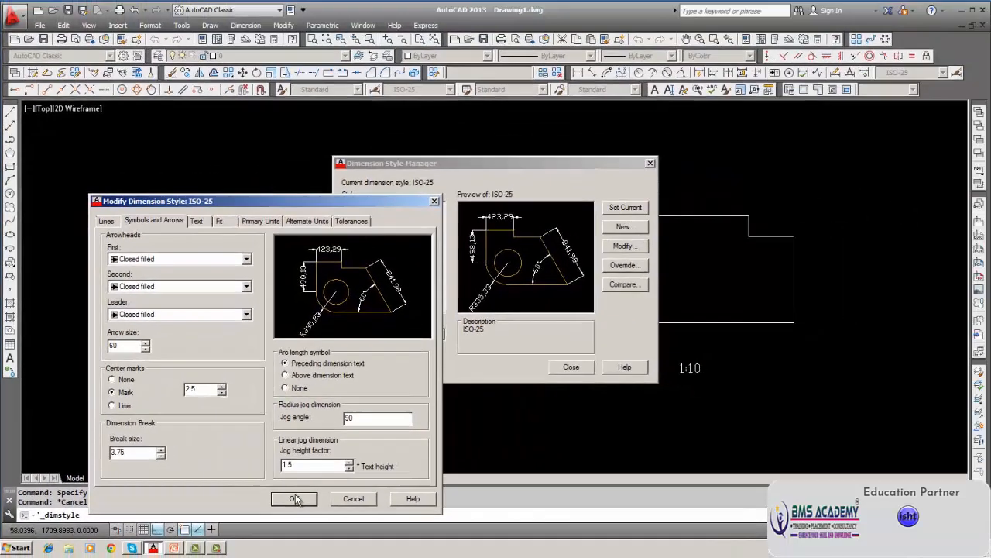
click(363, 521)
click(571, 367)
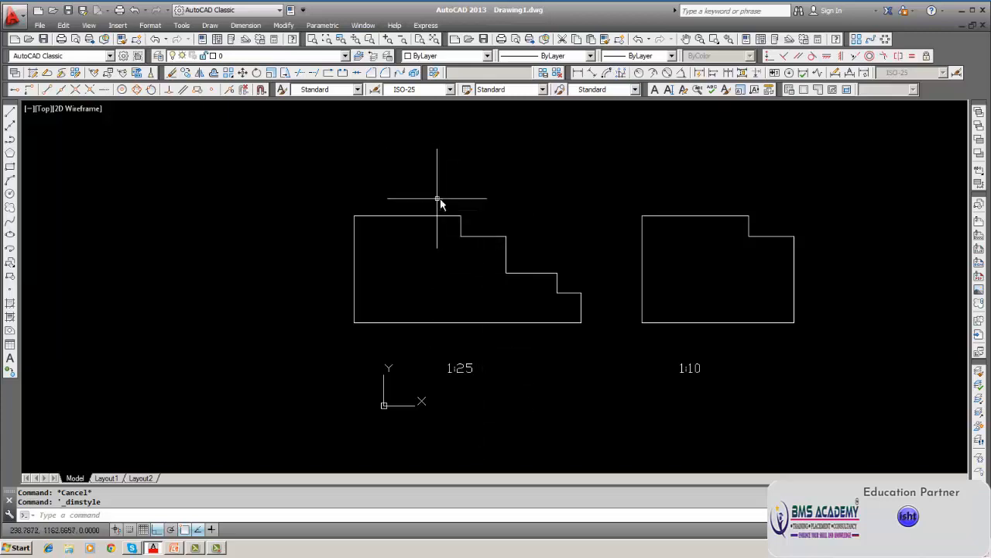
Add linear dimensions to the top edge and the full-height left side of the 1:25 profile
click(578, 72)
click(354, 216)
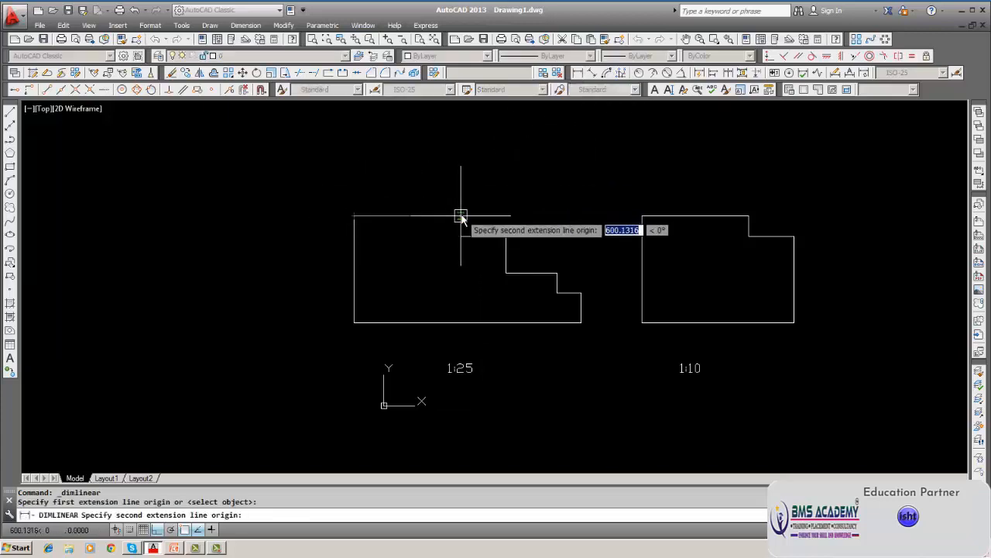
click(461, 216)
click(443, 167)
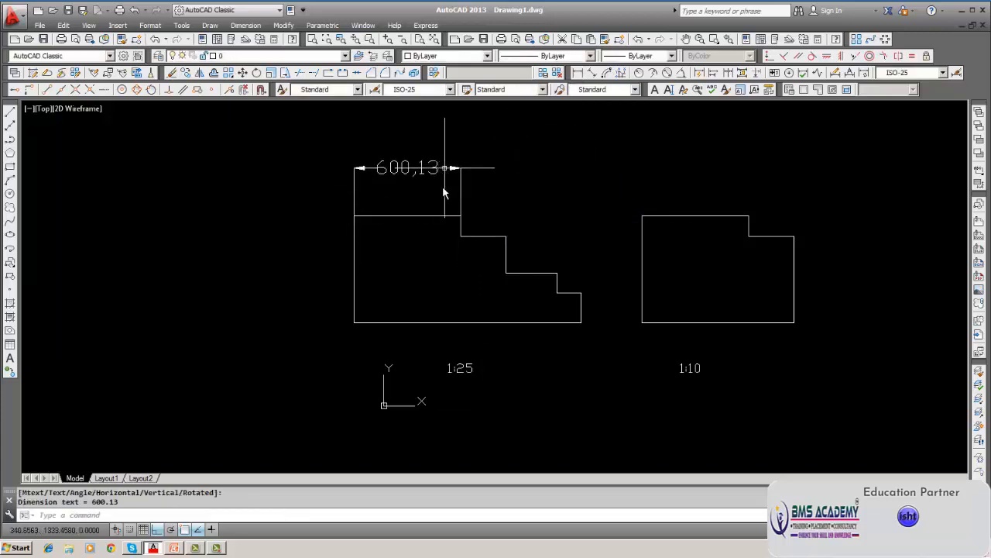
click(578, 72)
click(354, 322)
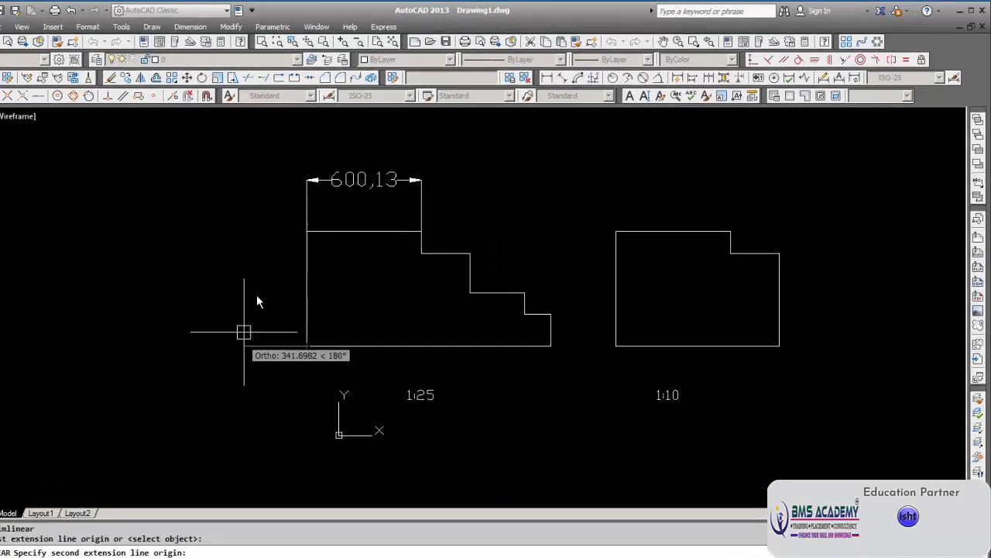
click(308, 231)
click(239, 248)
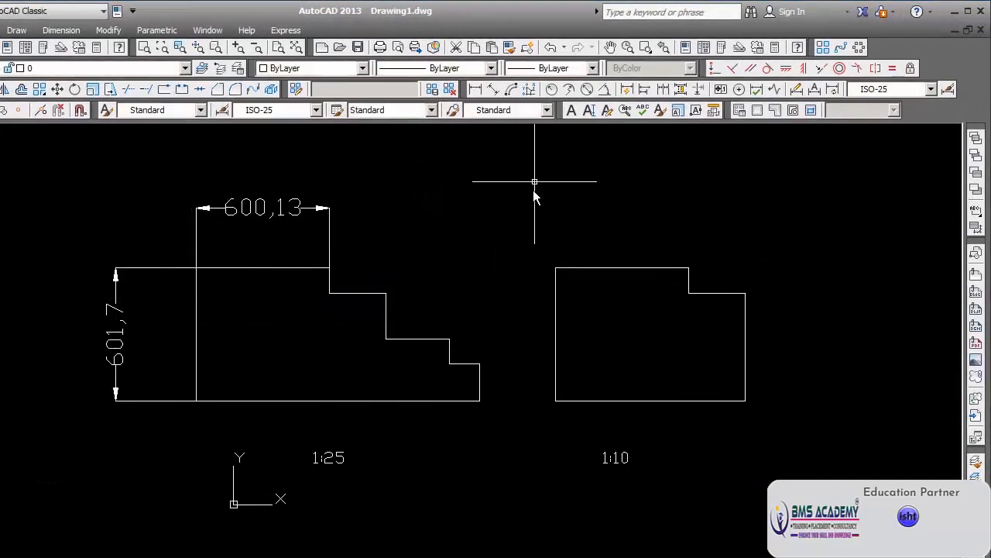
Dimension the horizontal width of the 1:25 profile's third step, placing the dimension line above the top-edge dimension
click(477, 90)
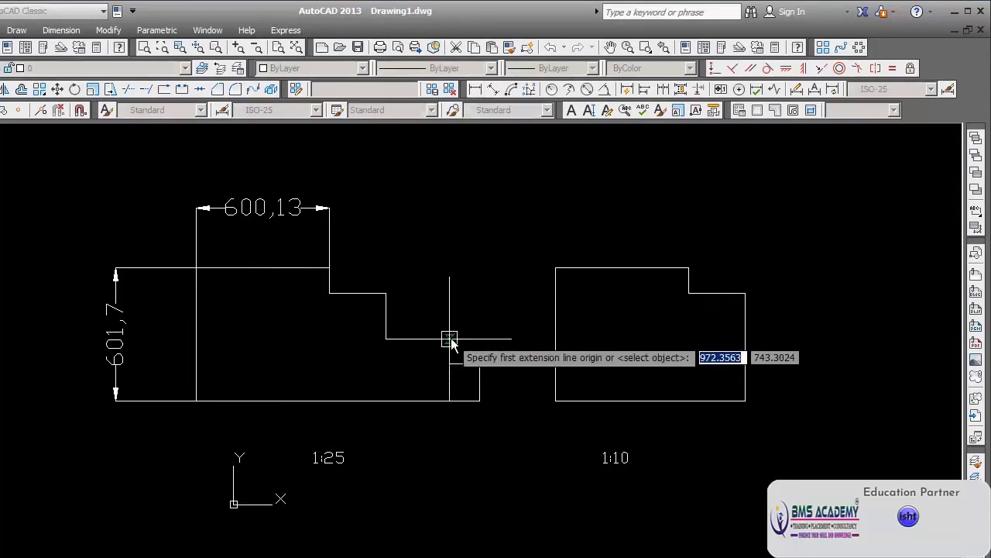
click(450, 339)
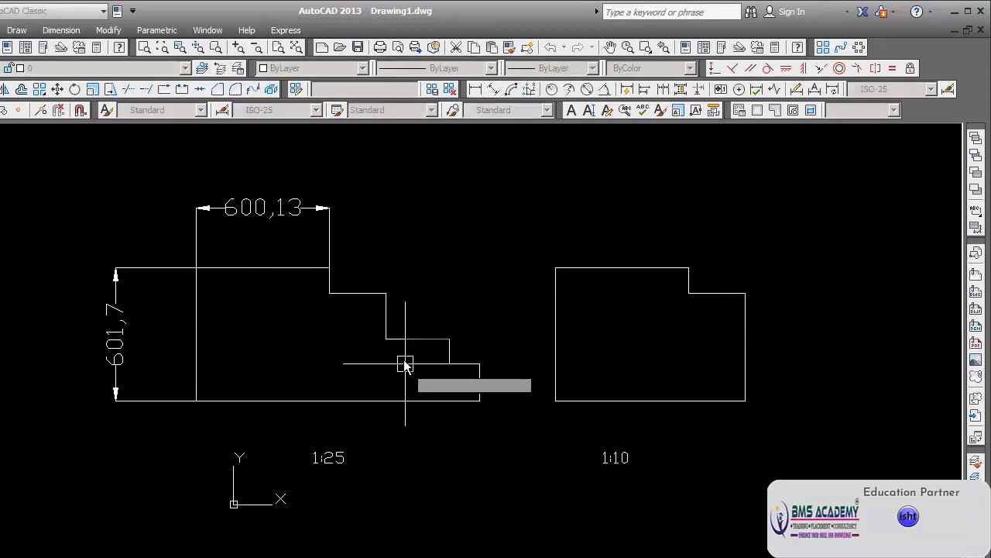
click(386, 293)
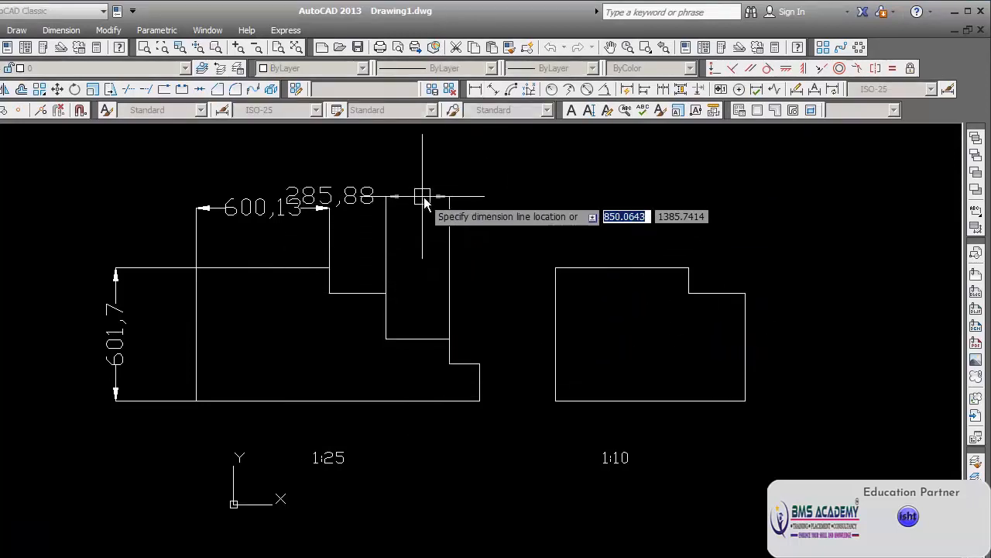
click(435, 167)
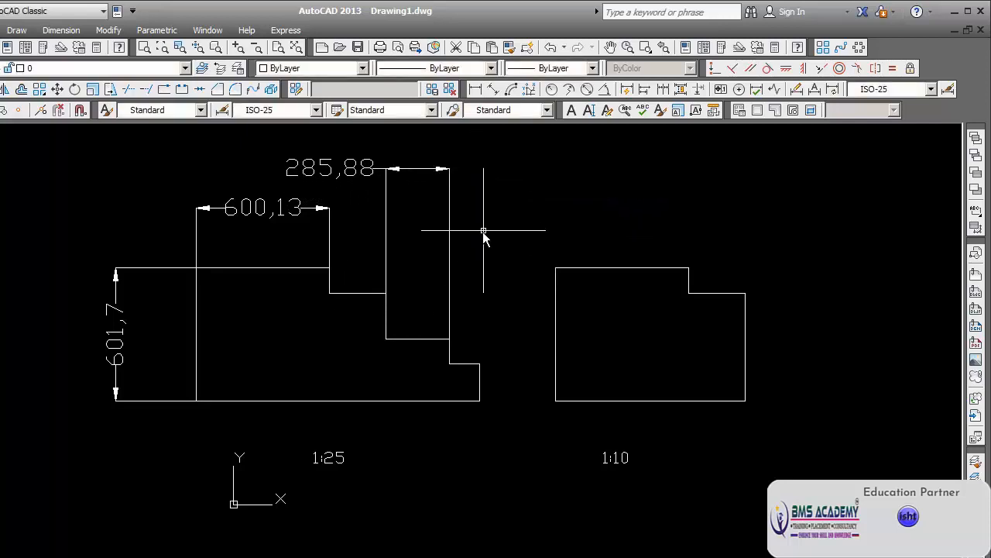
middle_drag(483, 230, 436, 246)
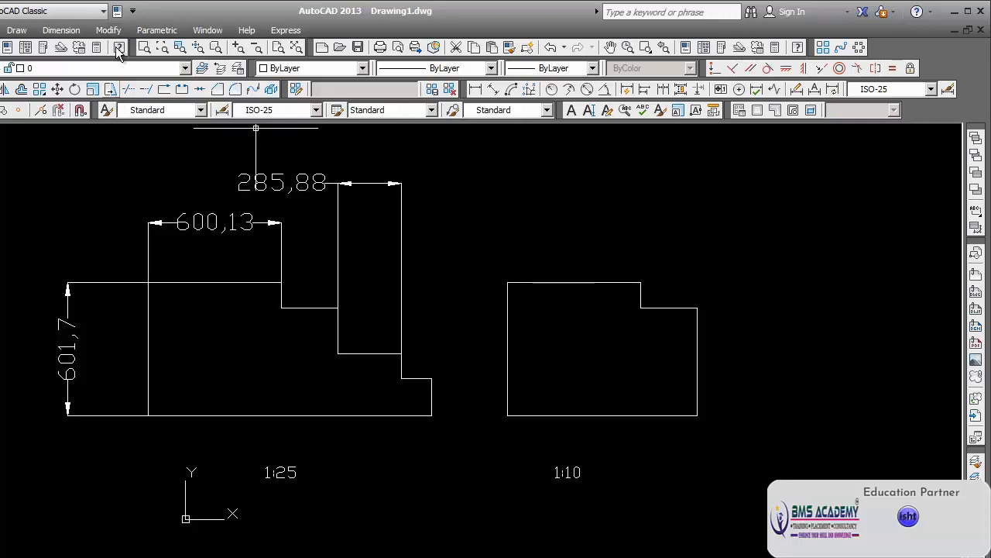
Open the ISO-10 dimension style for modification and display its text settings
click(61, 29)
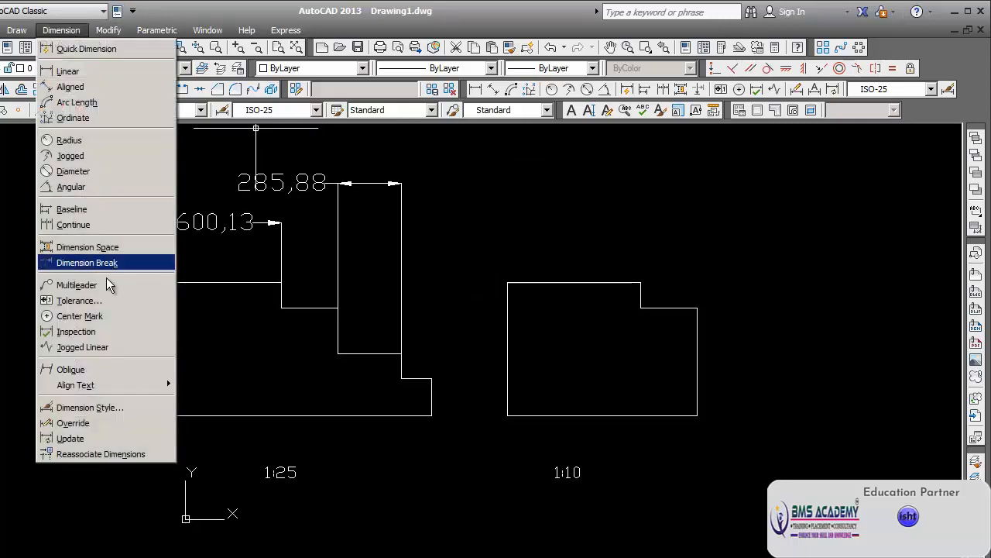
click(109, 407)
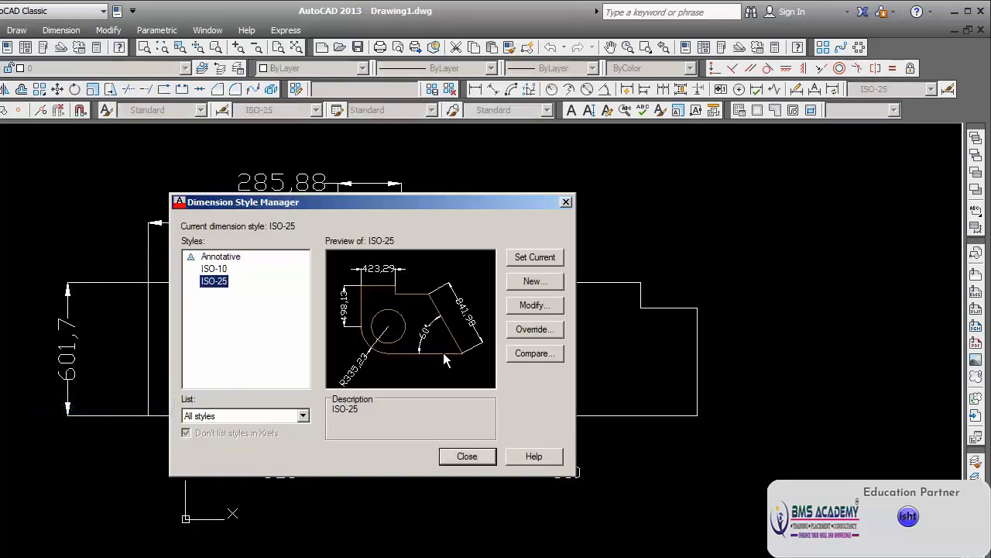
click(213, 270)
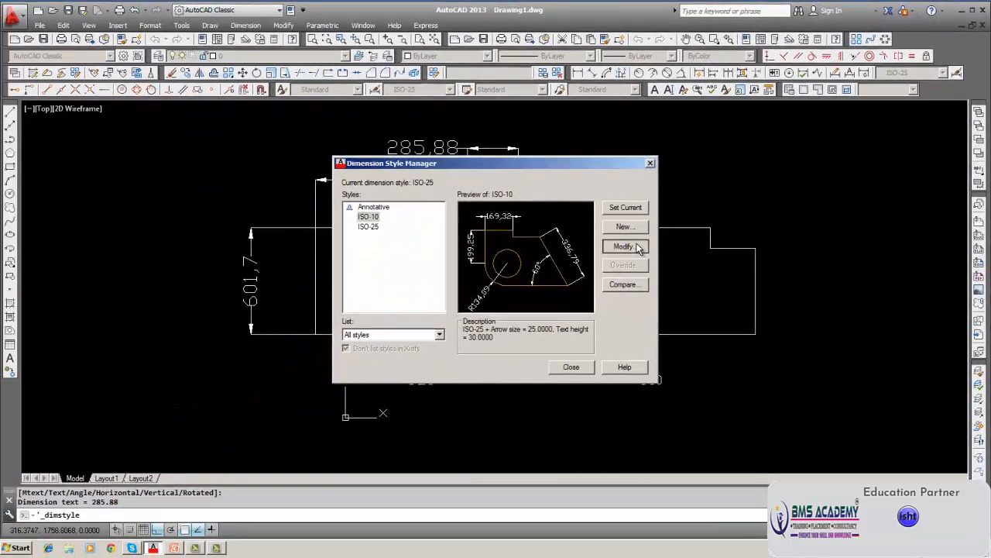
click(566, 296)
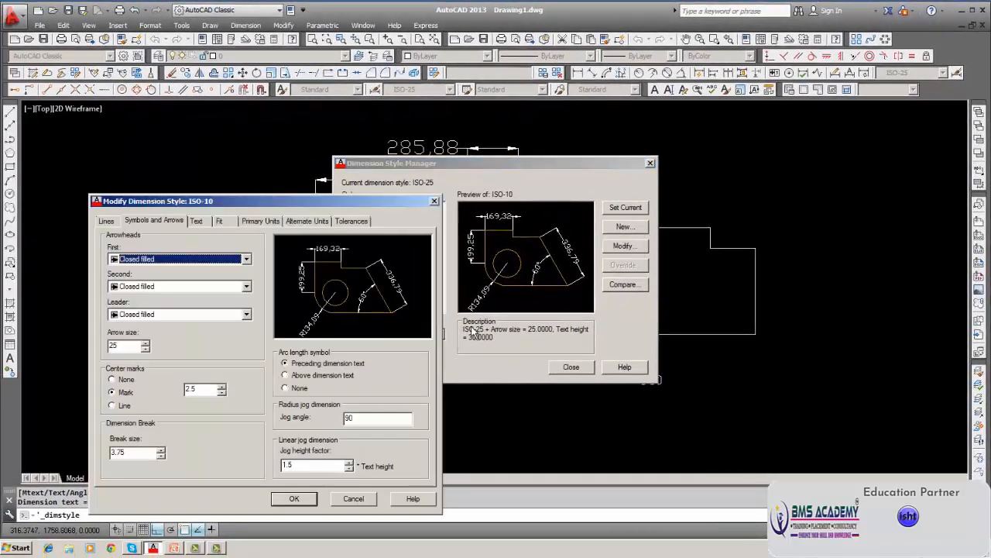
click(210, 222)
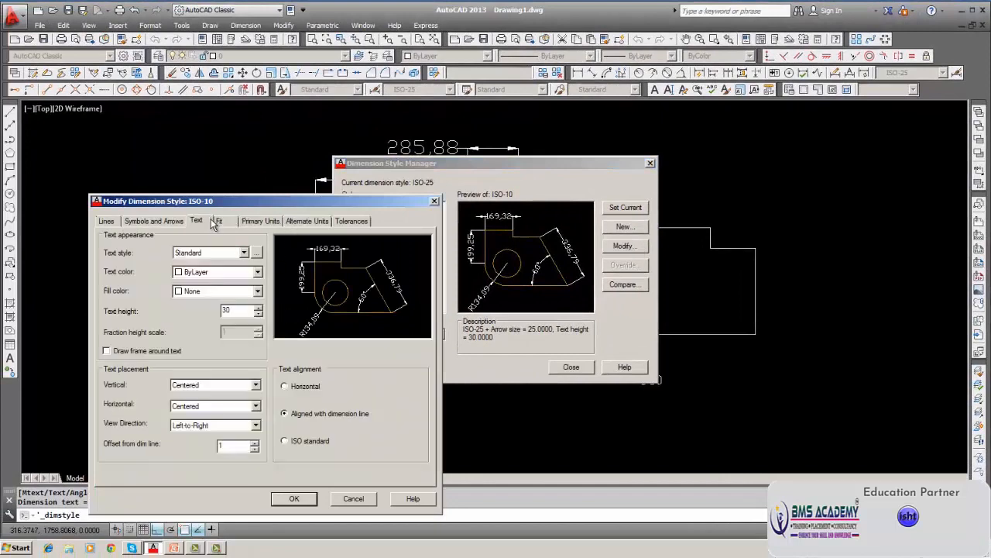
Set the ISO-10 text height to 2.5 and save the style
click(238, 310)
key(BackSpace)
click(305, 500)
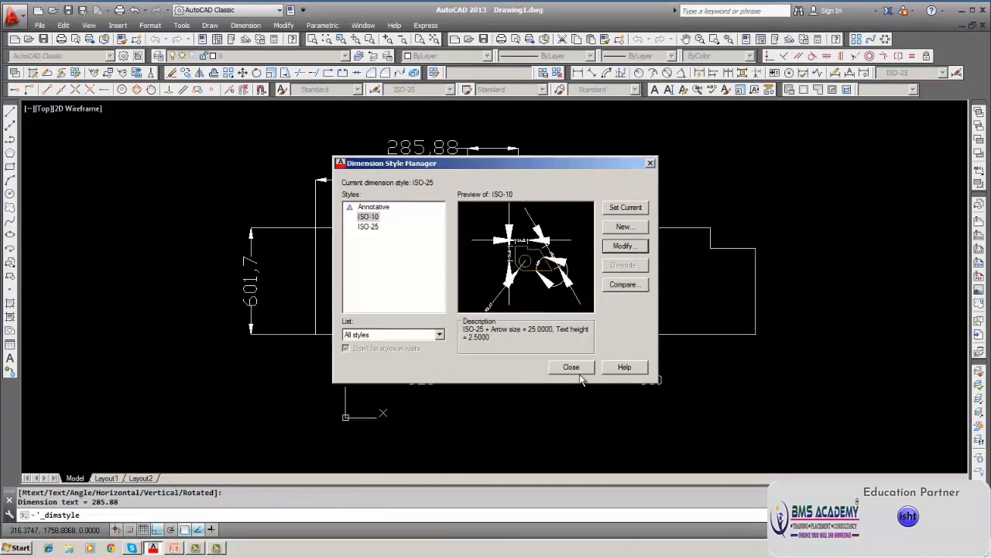
Set the ISO-10 text height to 25, save the style and close the Dimension Style Manager
click(612, 247)
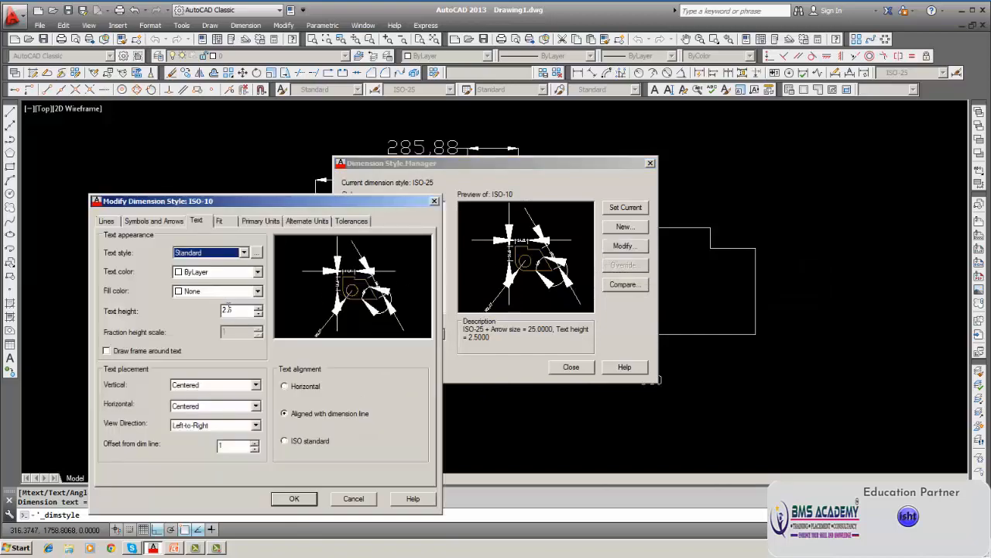
double_click(229, 309)
text(2)
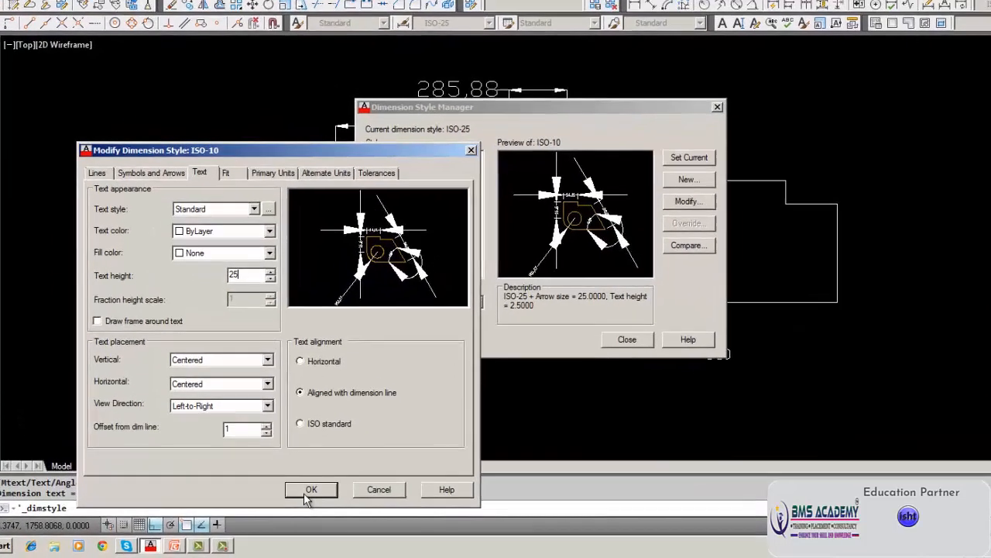
click(293, 498)
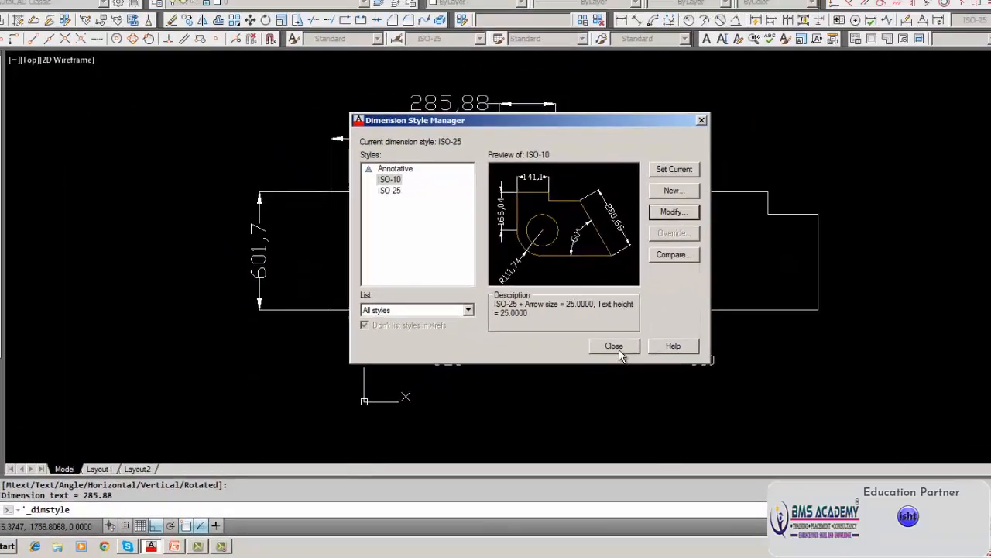
click(670, 318)
click(675, 321)
key(Escape)
key(Escape)
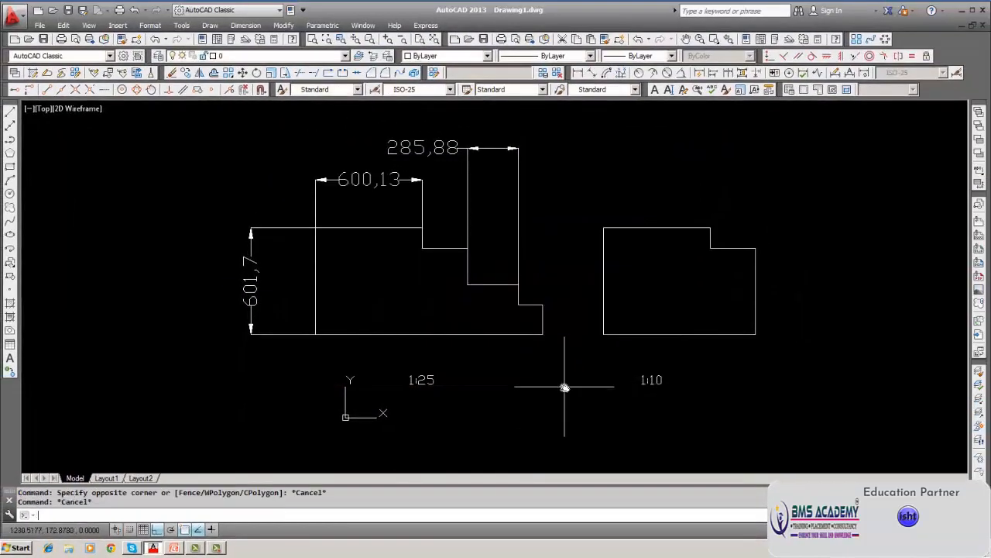
Make ISO-10 the current dimension style and add a linear dimension above the top edge of the 1:10 profile
middle_drag(565, 388, 533, 388)
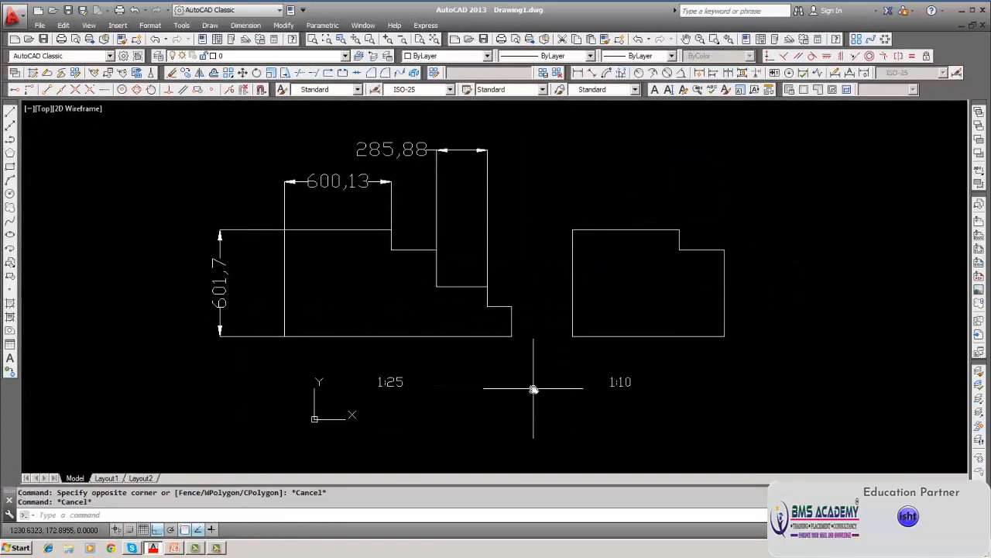
click(450, 91)
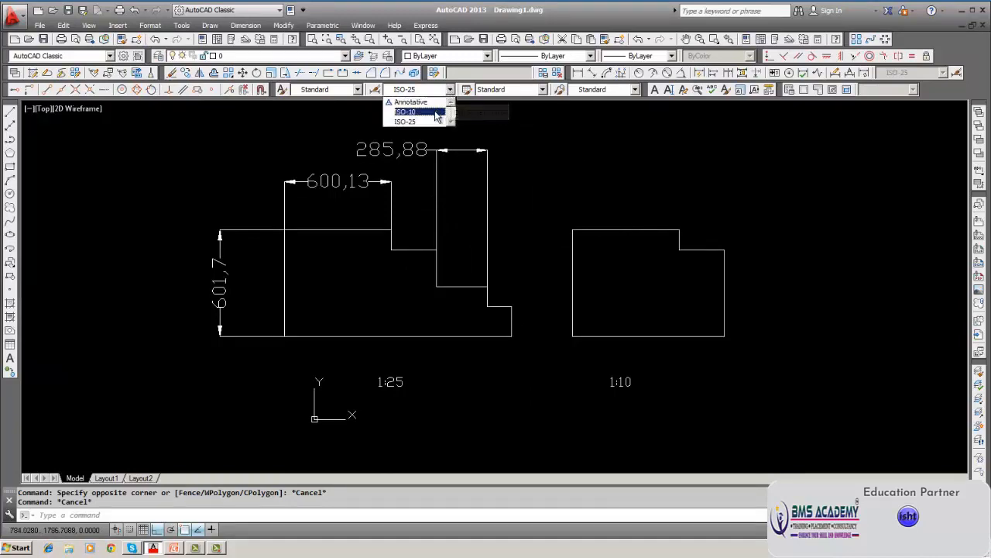
click(435, 113)
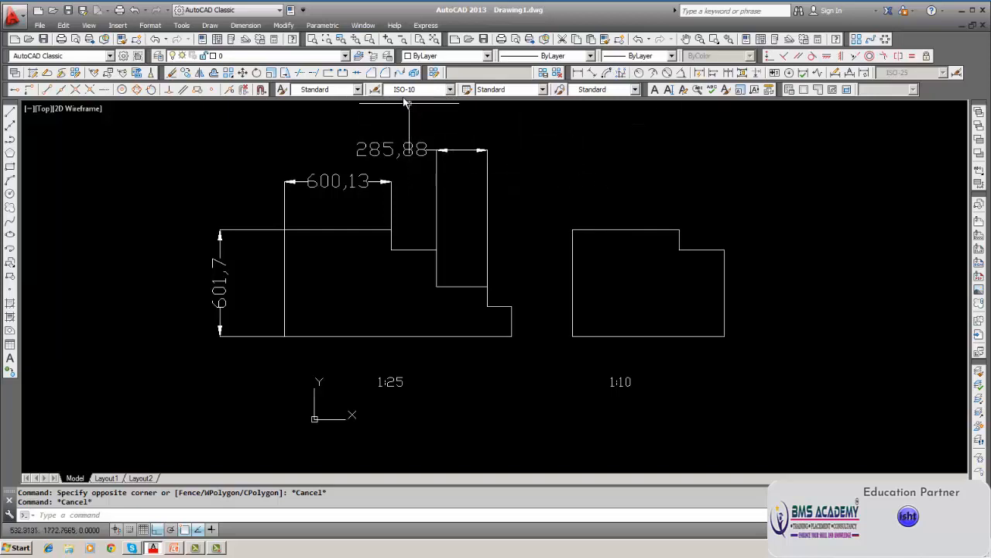
click(577, 72)
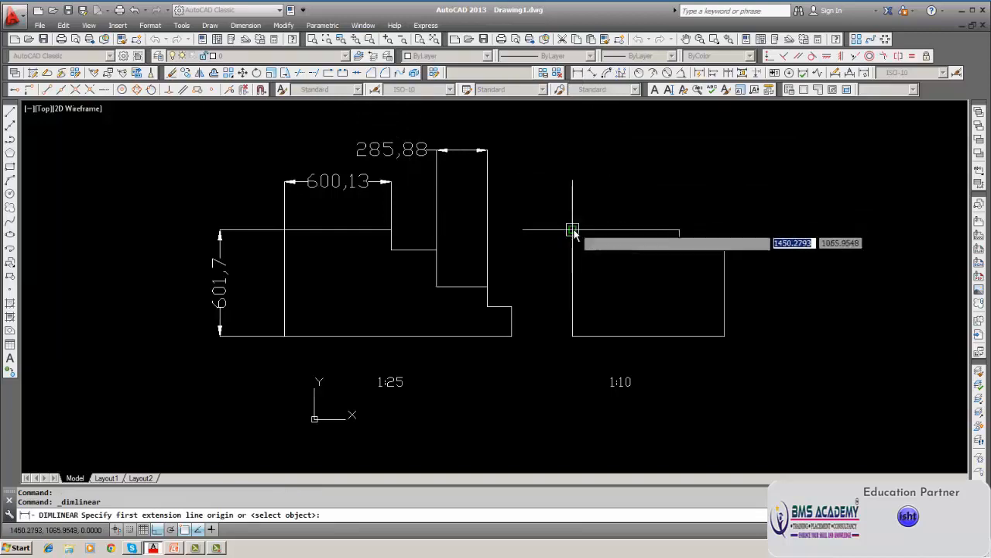
click(573, 230)
click(679, 230)
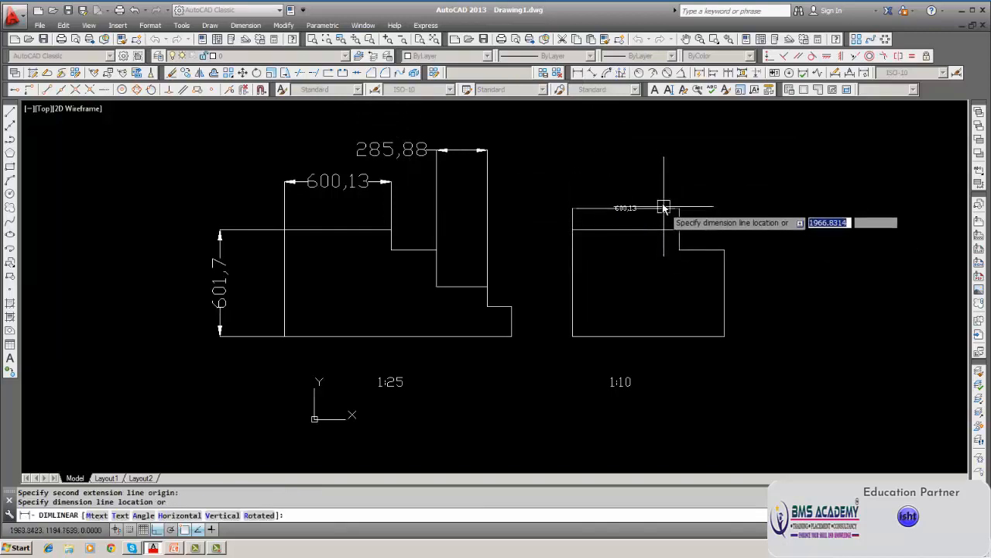
click(665, 196)
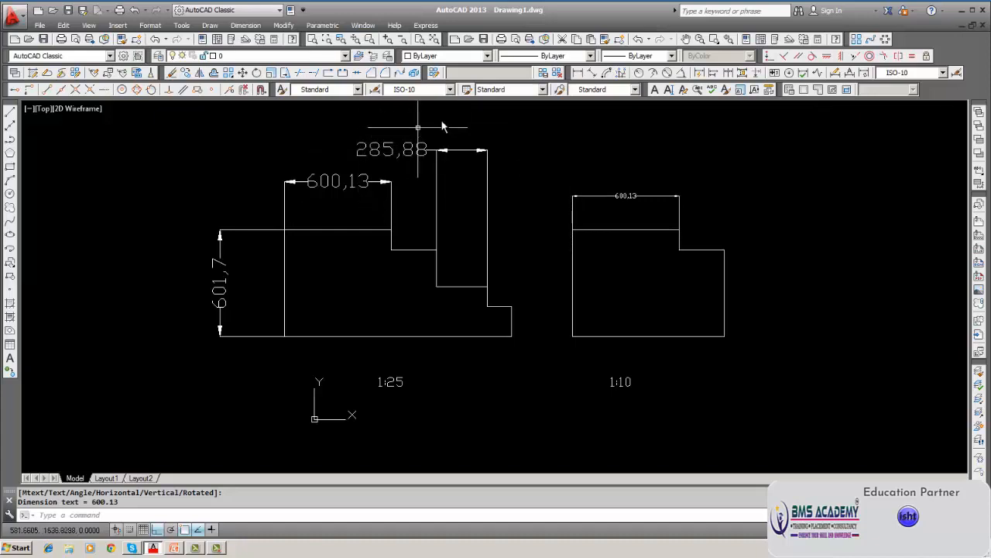
Add a vertical linear dimension to the lower, shorter vertical edge of the 1:10 profile, placed outside the profile
click(578, 72)
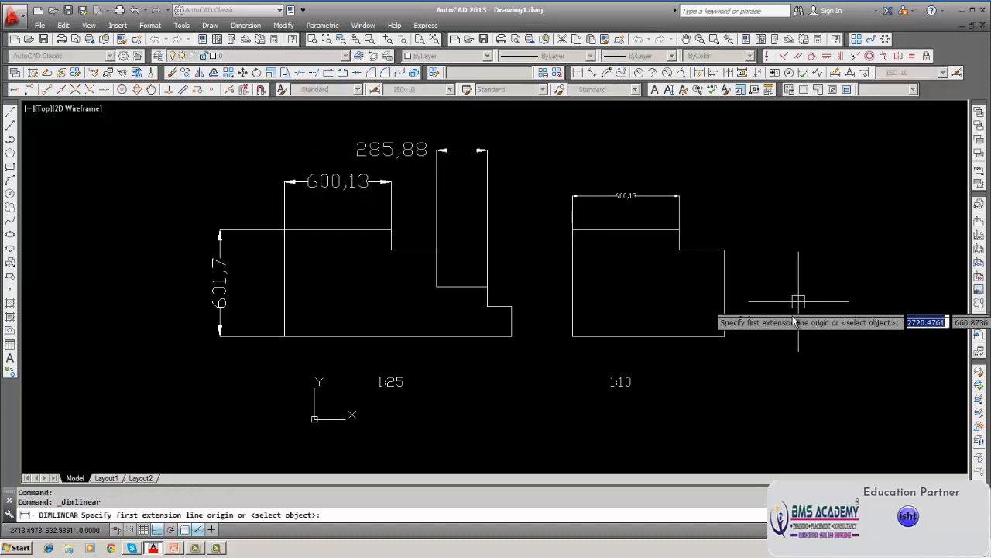
click(724, 336)
click(724, 250)
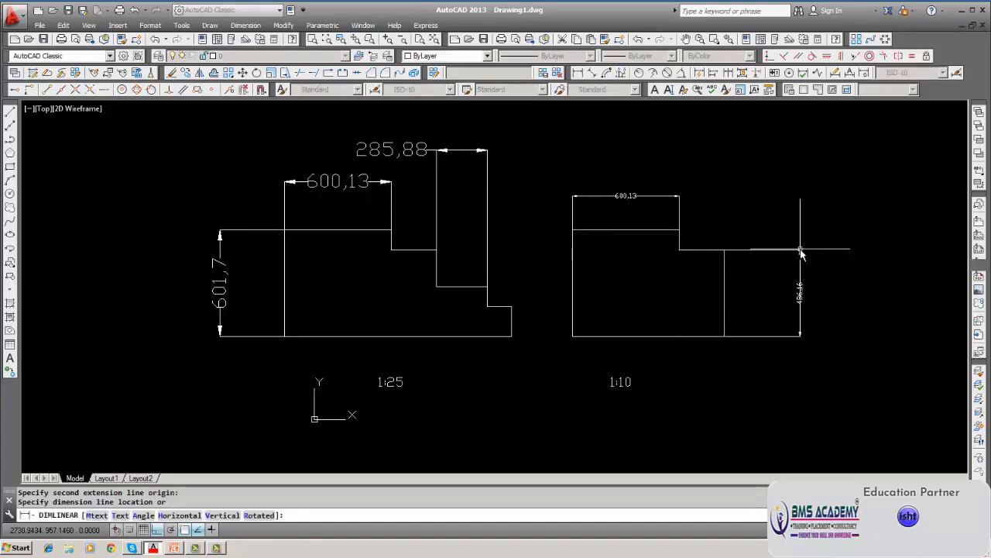
click(801, 251)
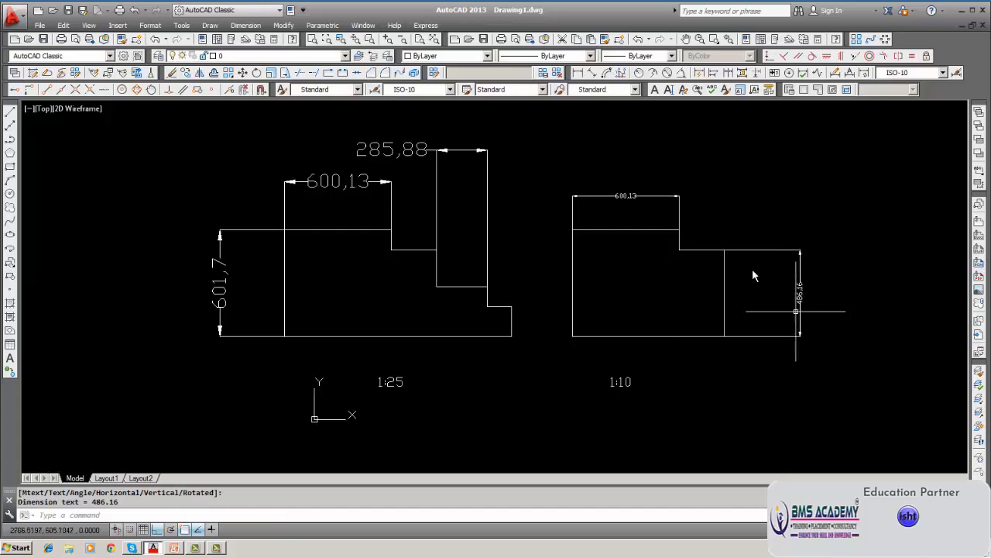
Add a horizontal linear dimension below the full bottom edge of the 1:10 profile
click(578, 72)
click(572, 335)
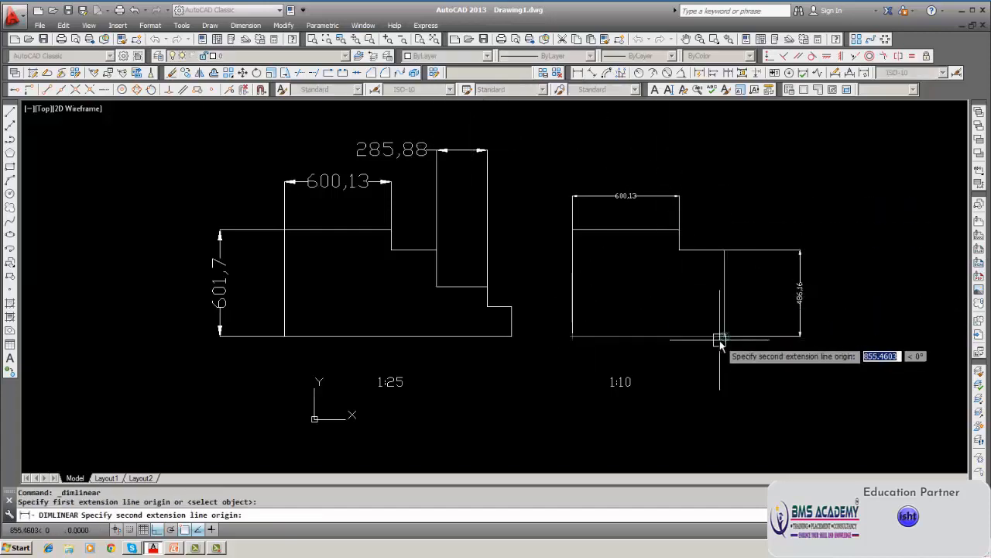
click(725, 335)
click(723, 354)
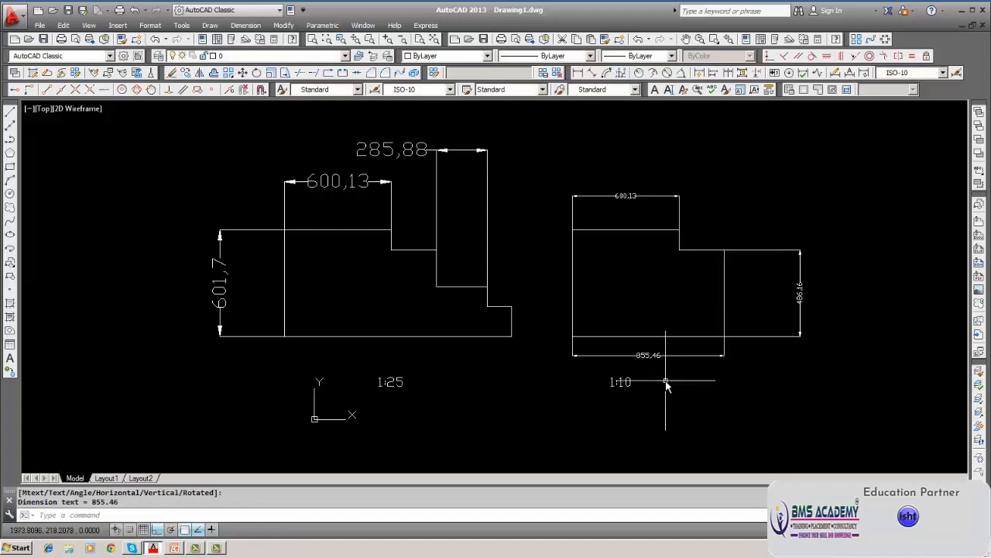
Examine the dimension text and scale labels of the 1:25 and 1:10 profiles to compare their sizes
scroll(667, 385, up, 2)
scroll(666, 385, down, 2)
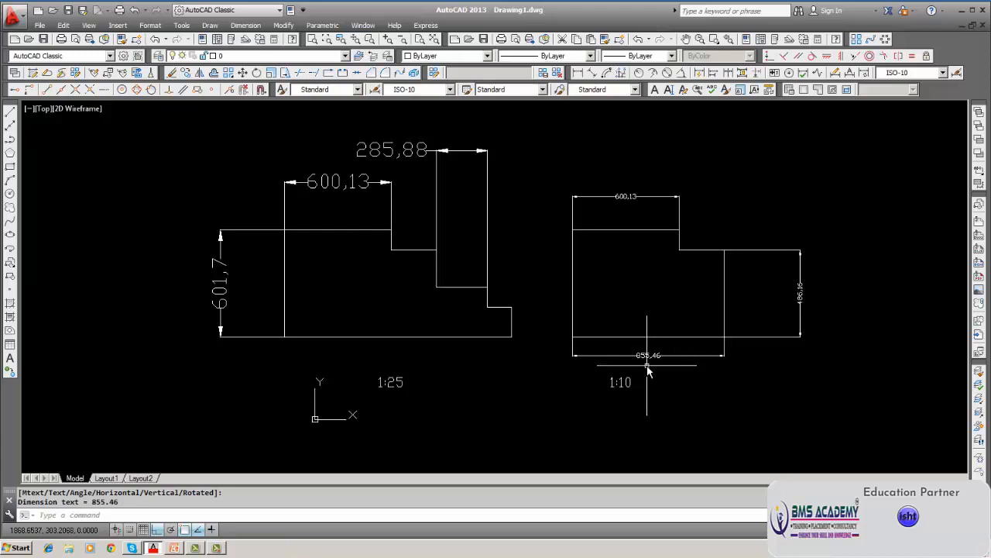
scroll(647, 372, up, 3)
scroll(649, 372, down, 3)
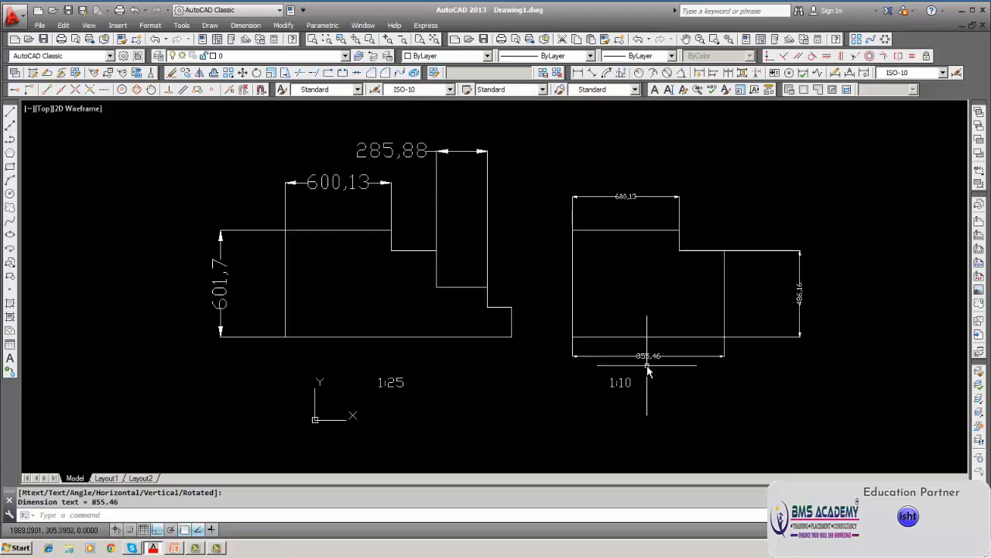
scroll(647, 370, up, 2)
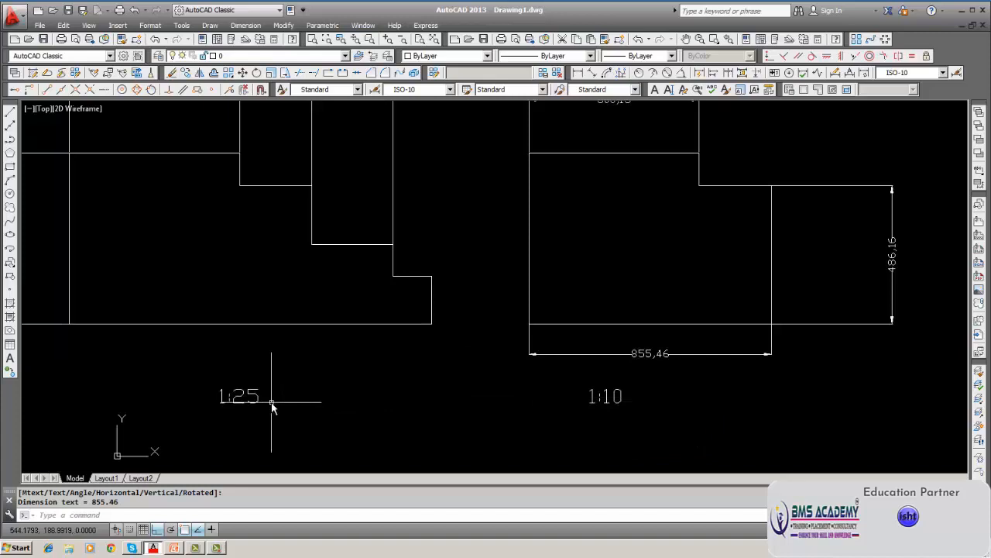
scroll(271, 403, down, 2)
scroll(271, 403, up, 2)
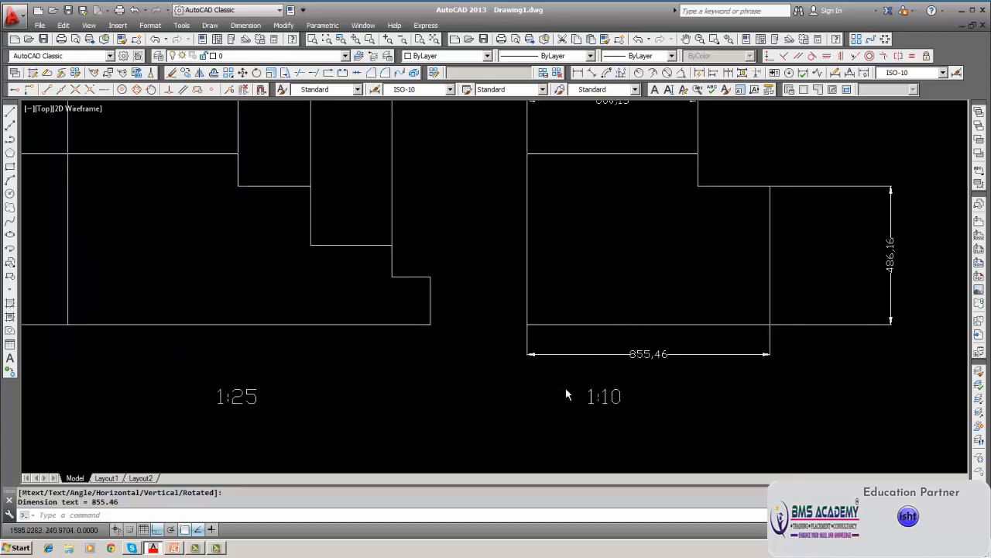
scroll(566, 387, down, 2)
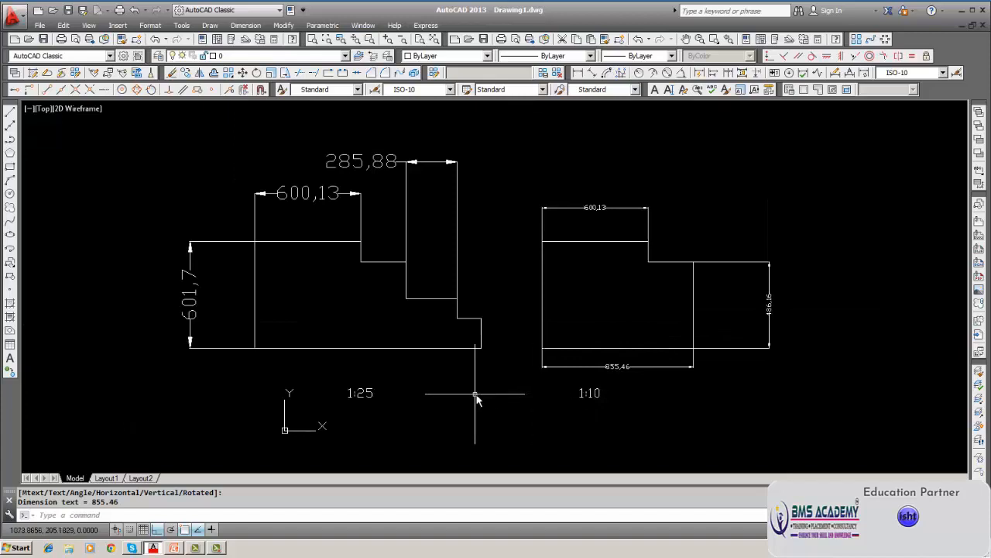
mouse_move(603, 400)
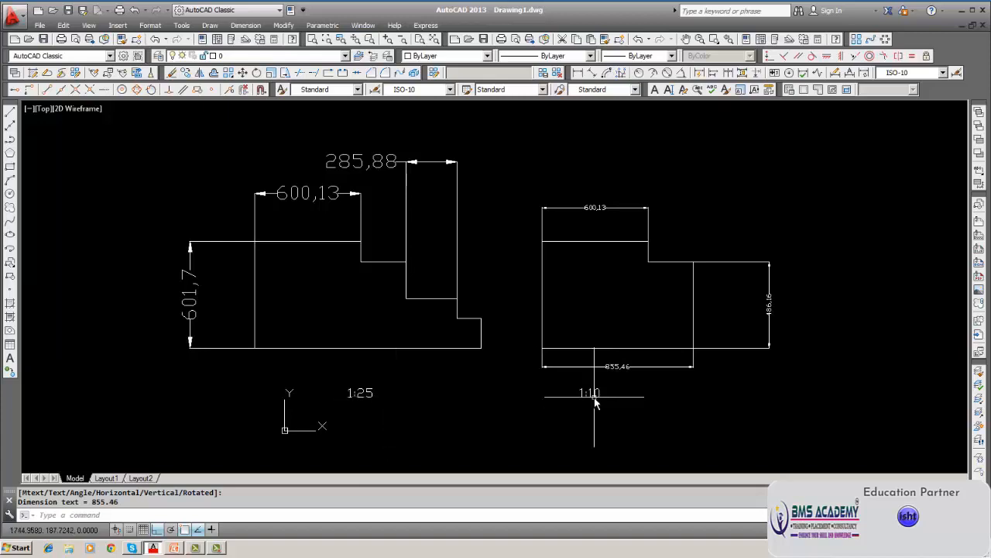
scroll(594, 397, up, 4)
scroll(594, 398, down, 4)
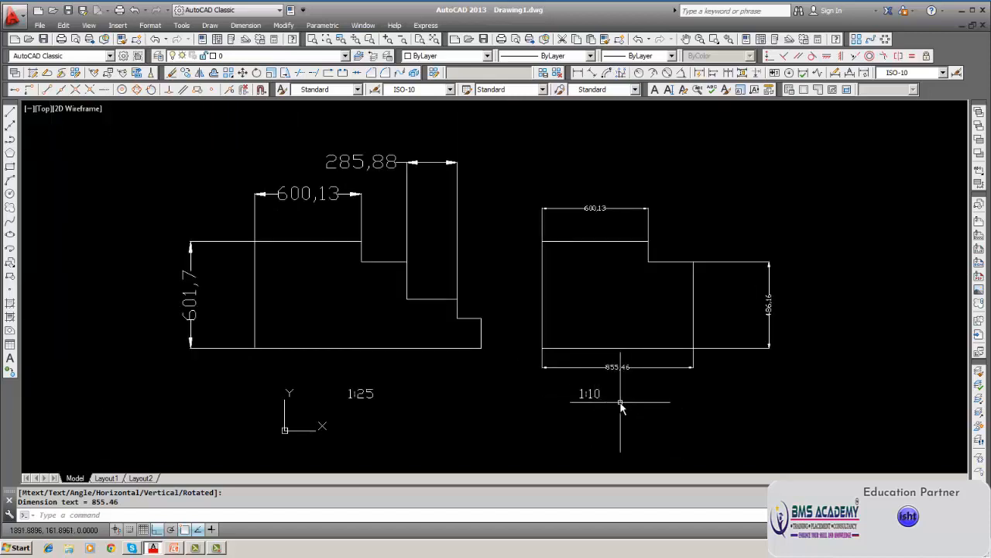
middle_drag(621, 408, 586, 385)
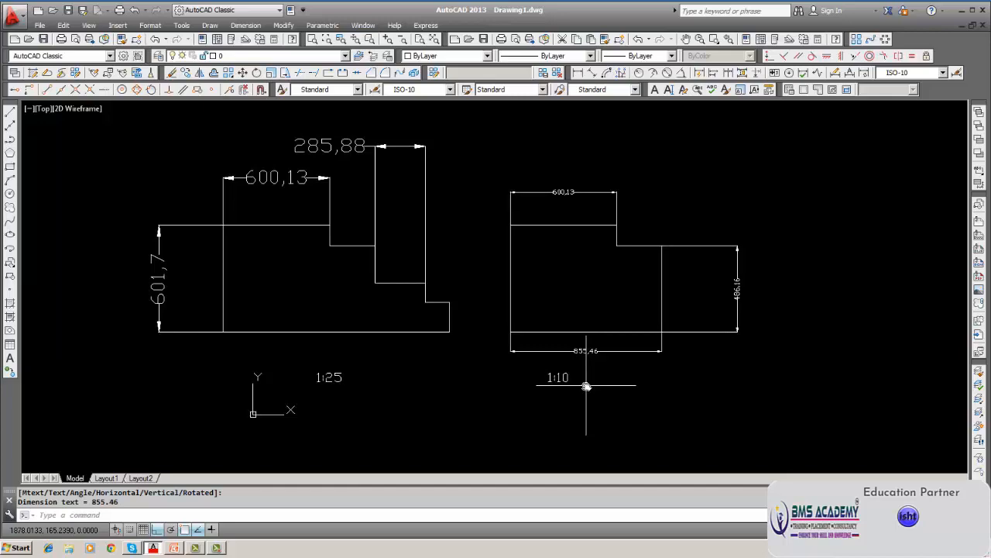
middle_drag(586, 389, 498, 306)
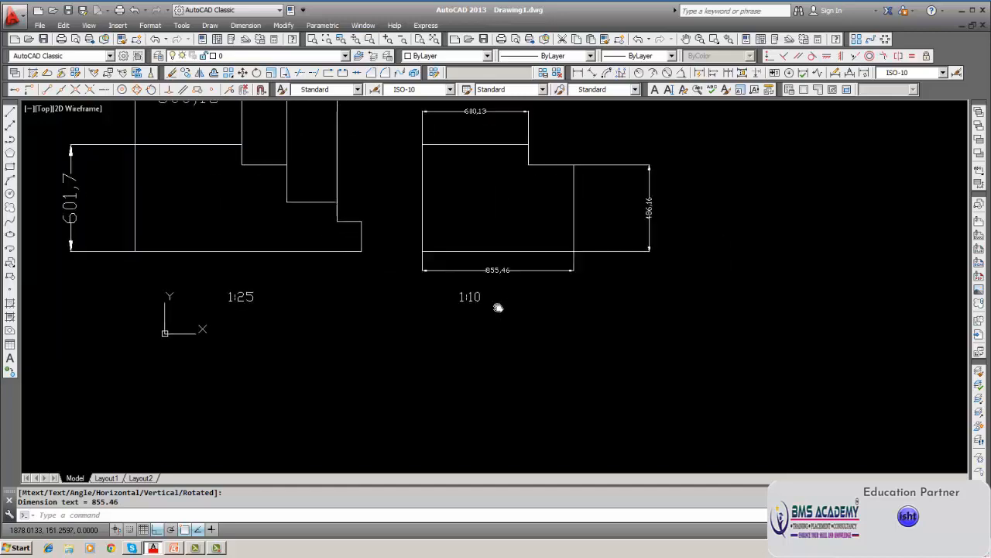
scroll(504, 431, down, 2)
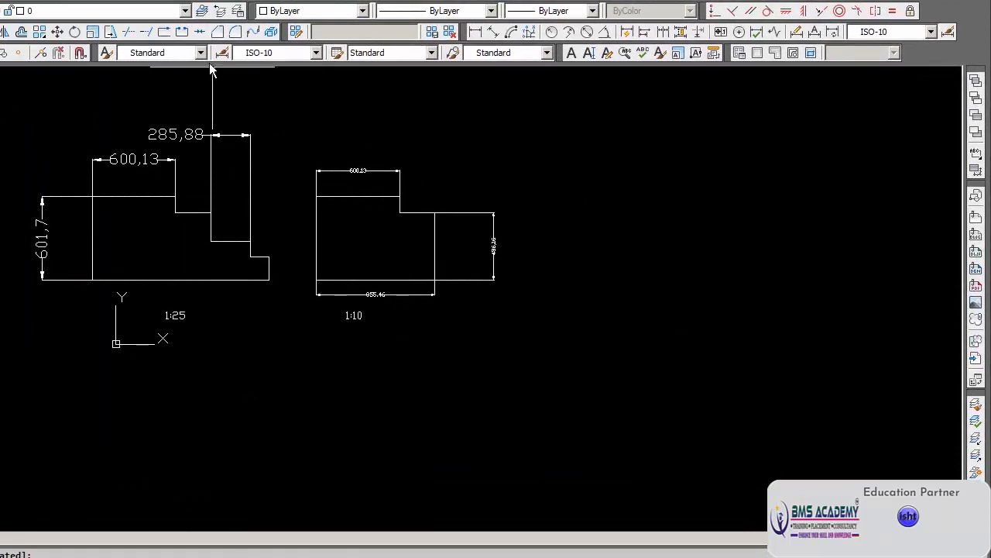
click(316, 53)
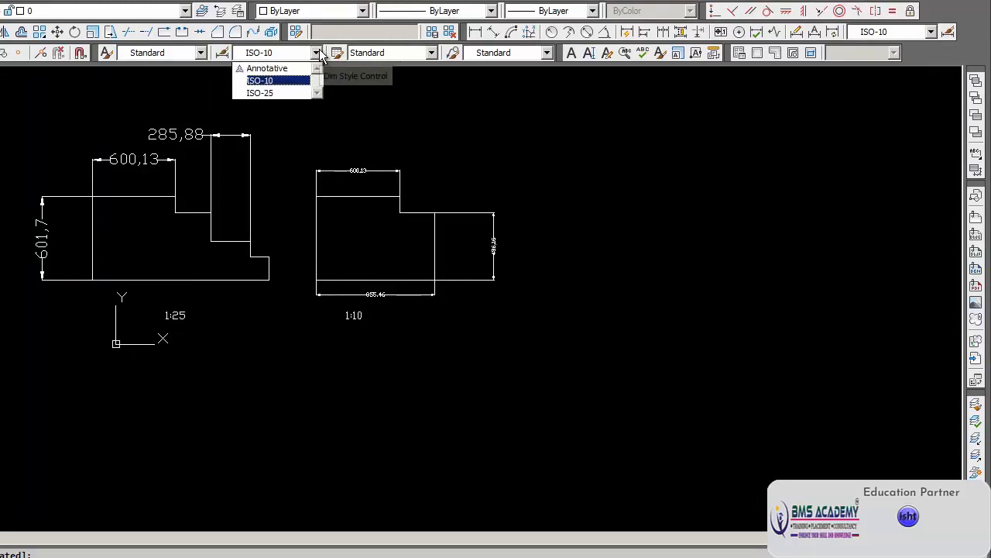
click(428, 108)
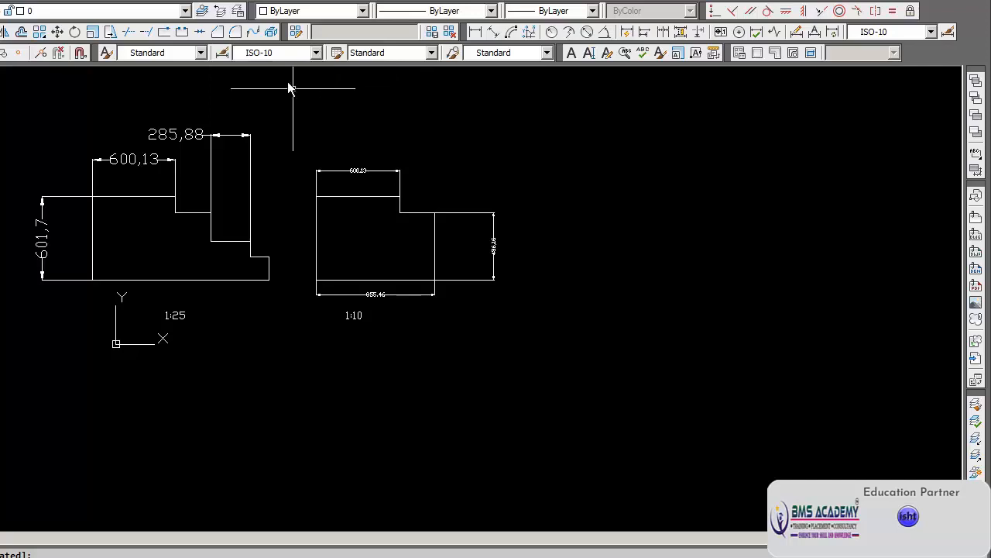
click(316, 52)
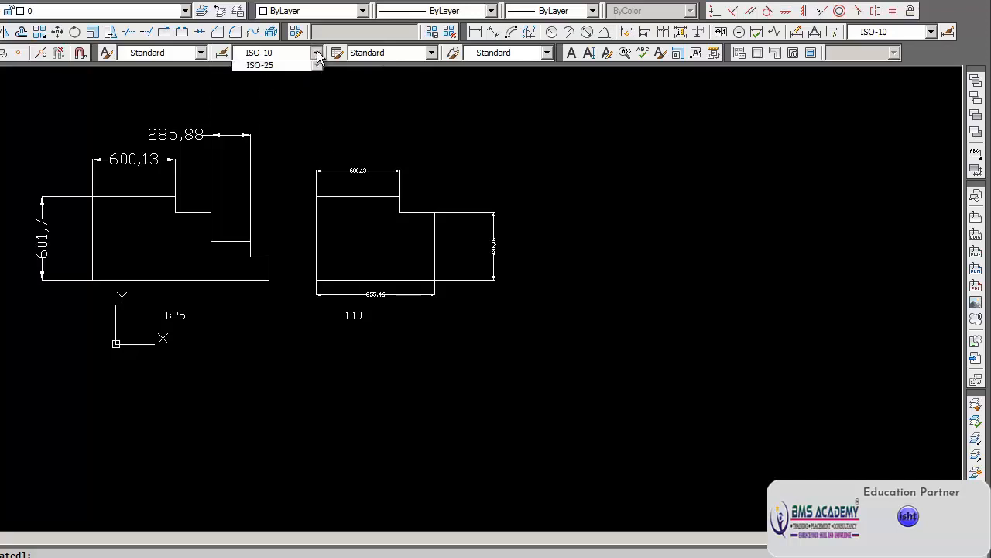
click(511, 117)
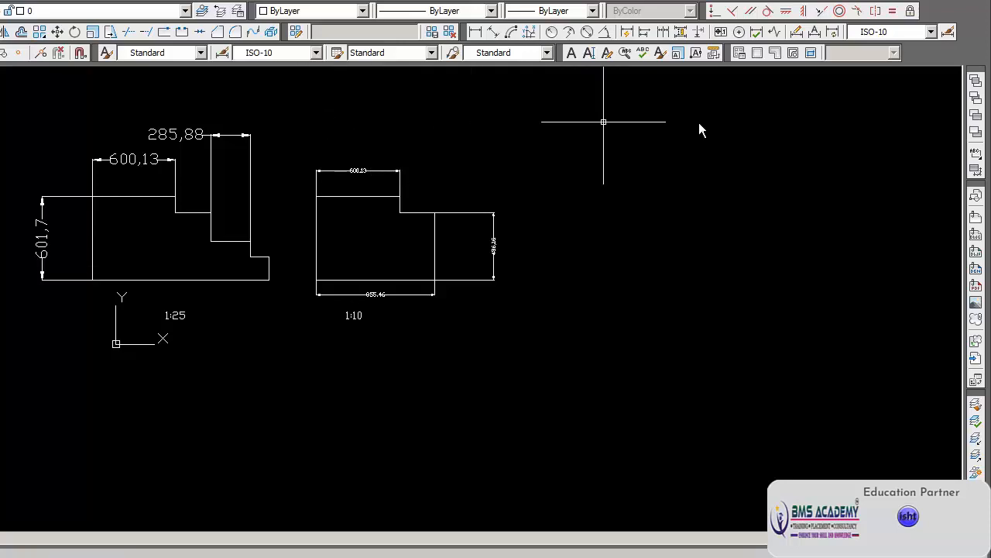
Open the ISO-10 dimension style for modification and display the settings of its Standard text style
click(947, 33)
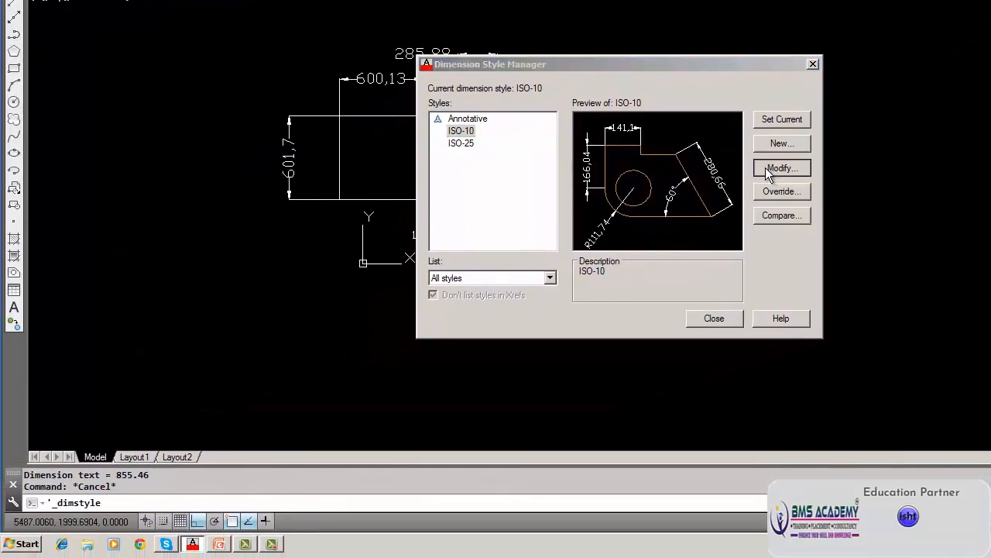
click(593, 224)
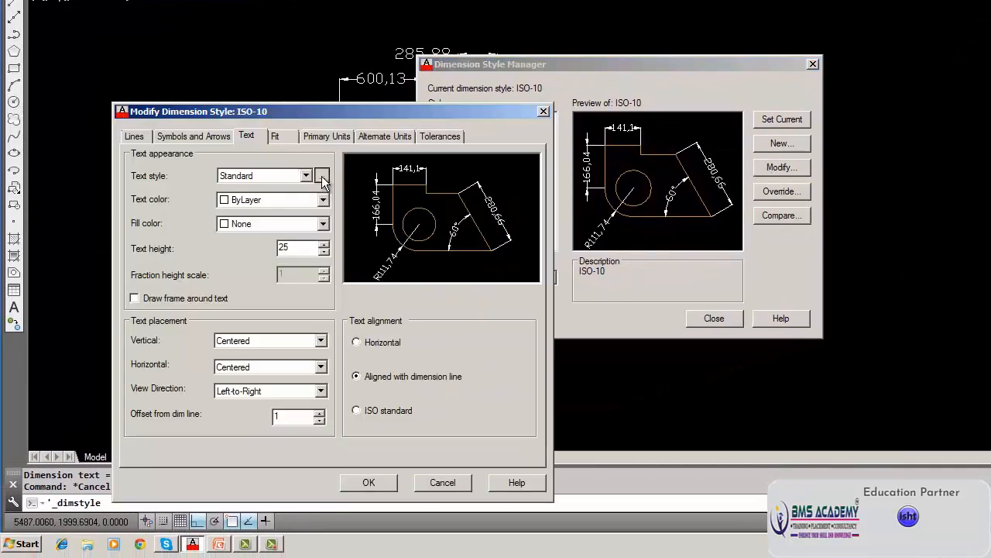
click(321, 176)
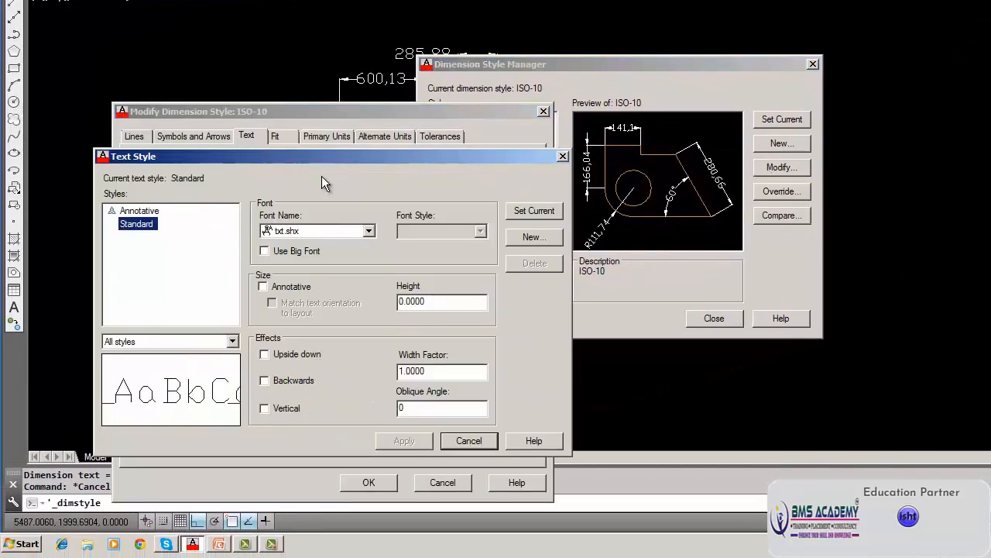
Set the Standard text style's font to Pristina, apply it, save ISO-10 and close the Dimension Style Manager
click(369, 232)
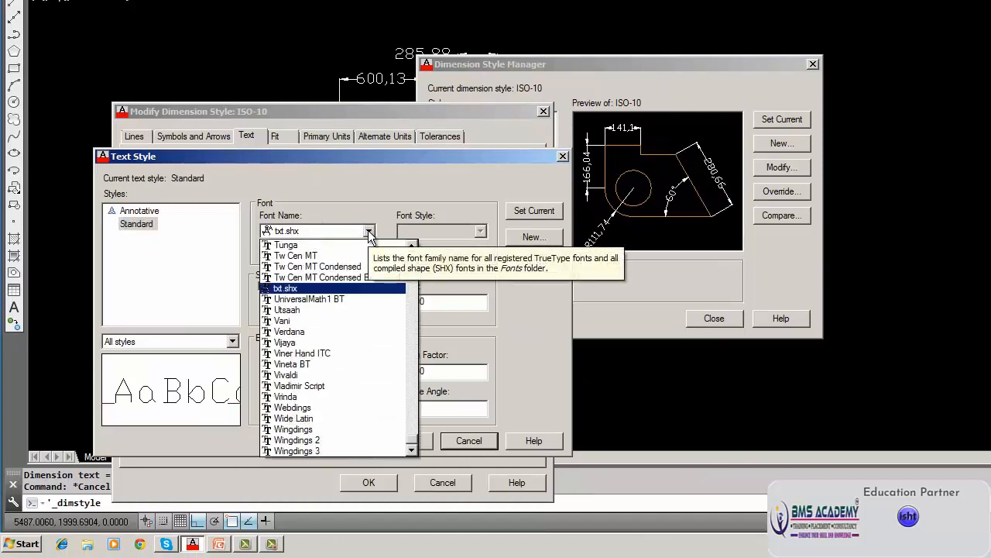
click(369, 232)
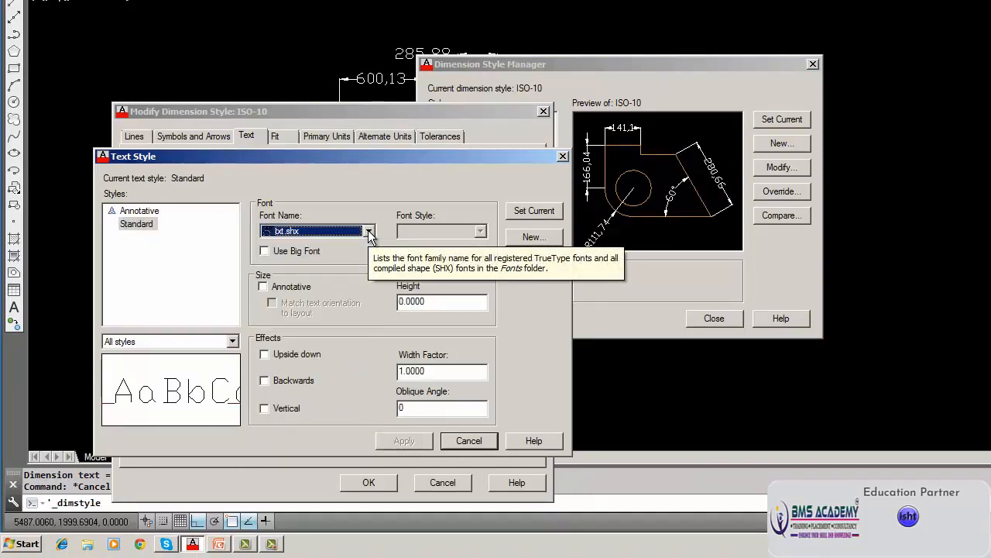
click(369, 232)
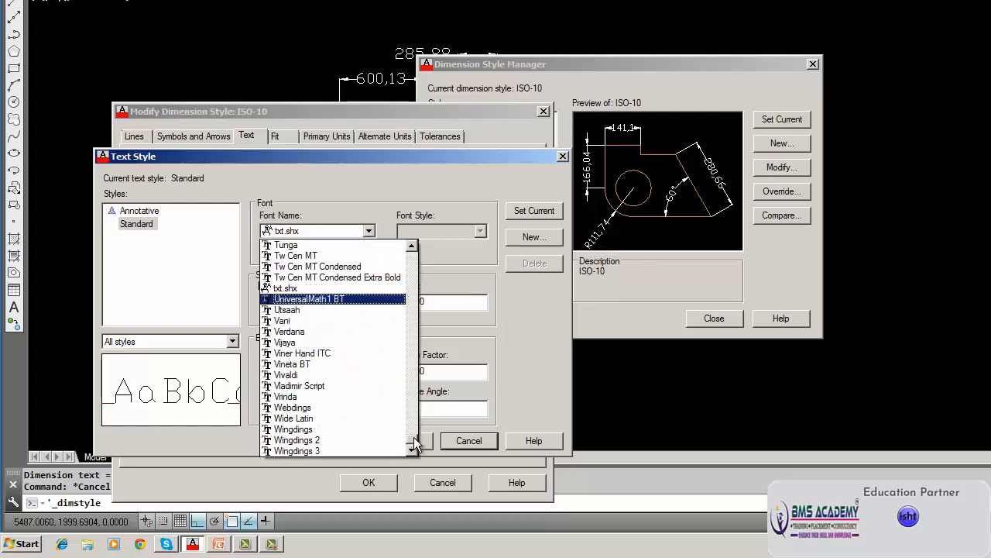
scroll(413, 392, up, 20)
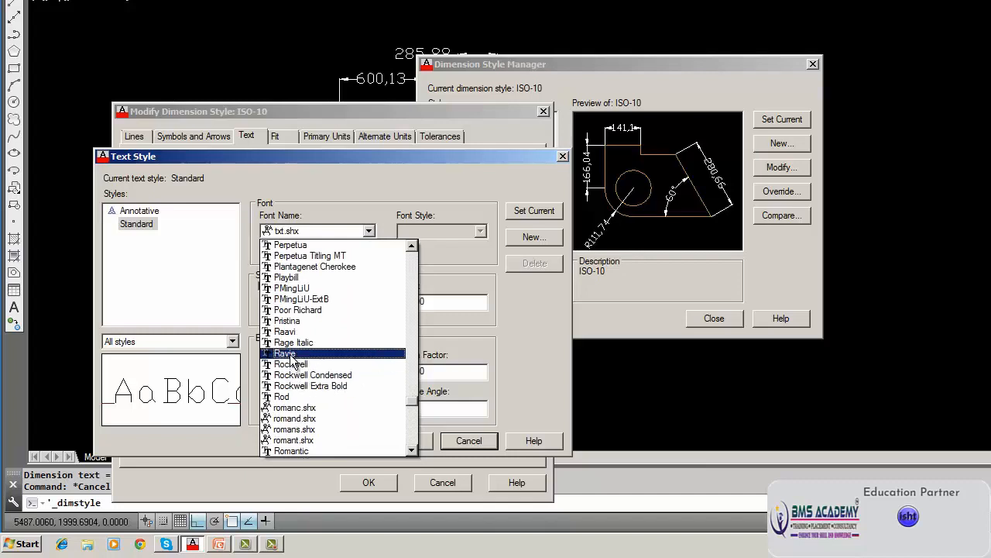
click(292, 320)
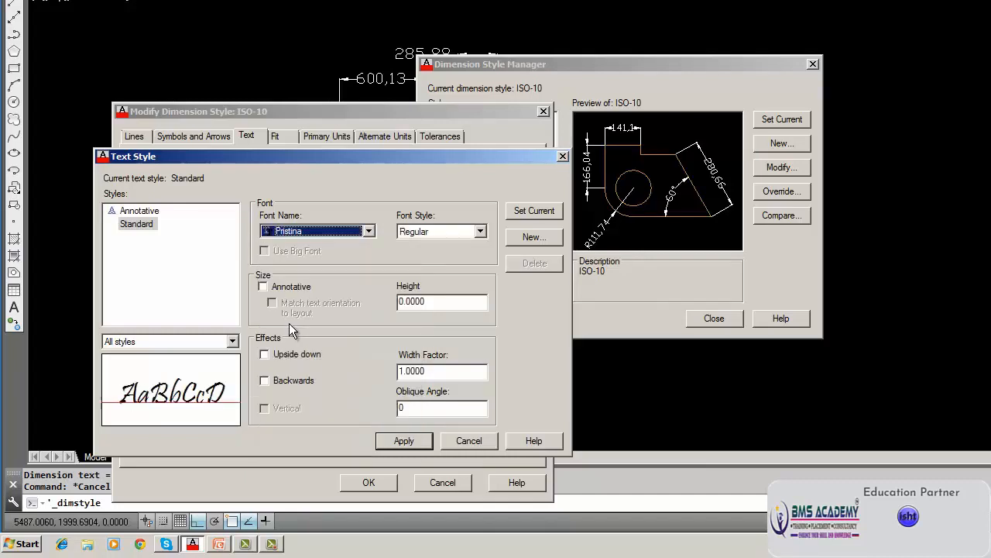
click(419, 440)
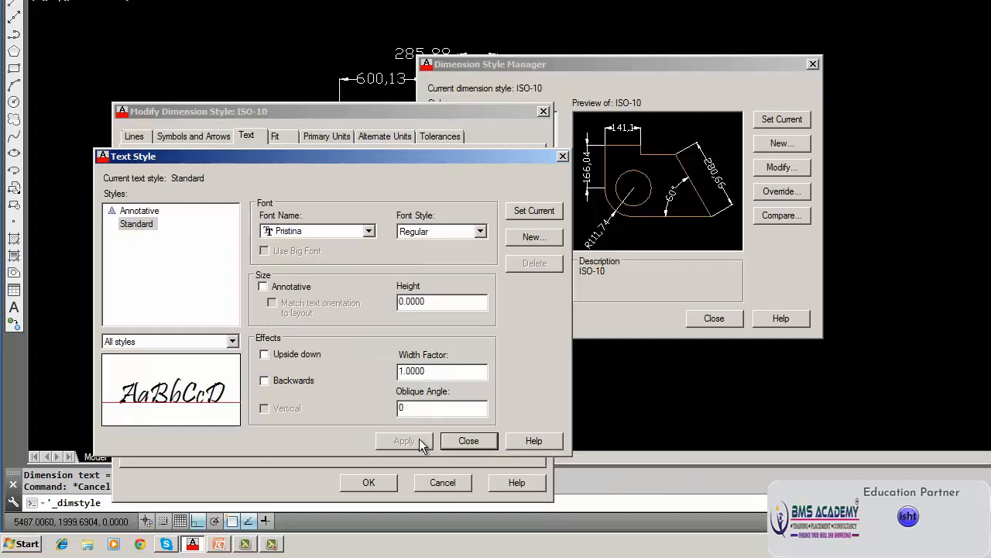
click(465, 441)
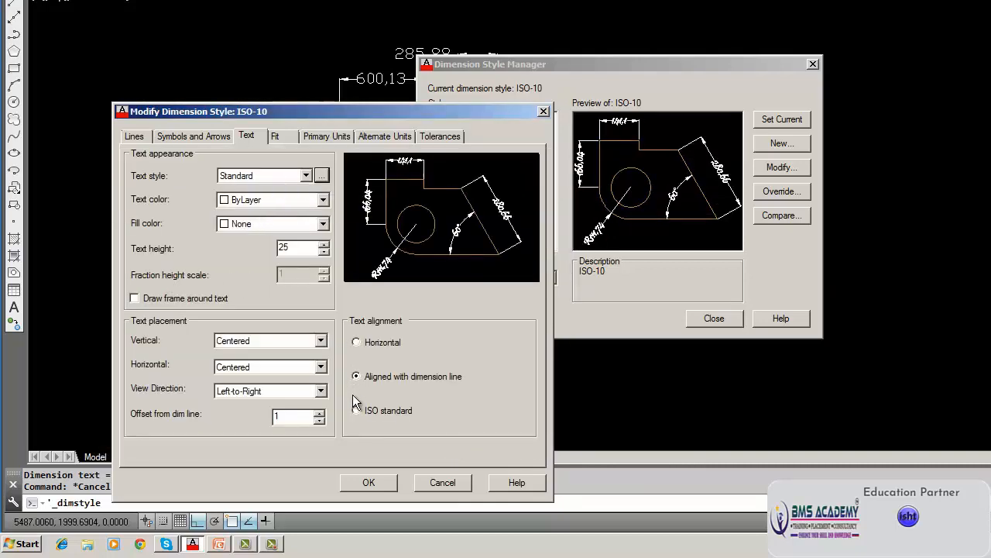
click(371, 484)
click(714, 318)
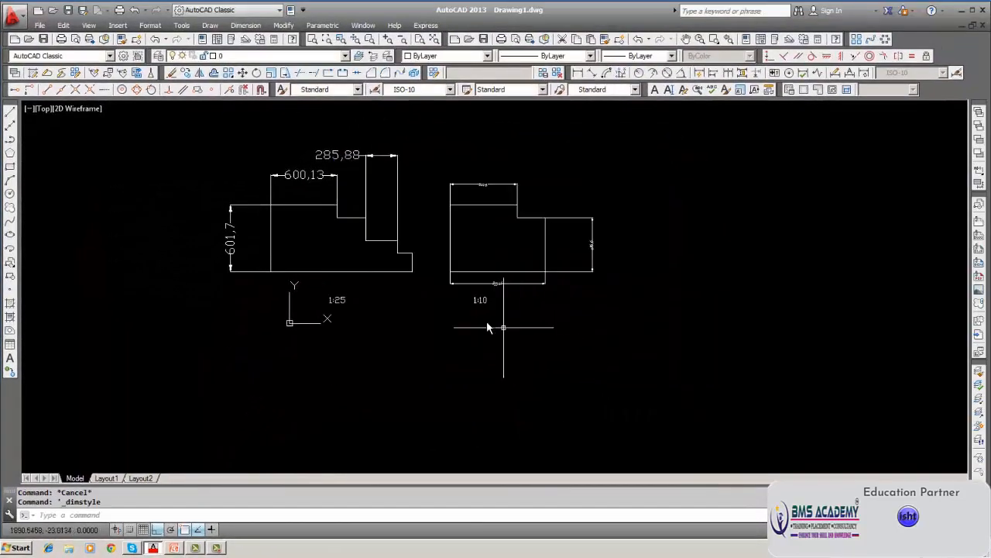
Examine the dimension font on the 1:10 profile and the font assigned to ISO-25's Standard text style
scroll(503, 326, up, 4)
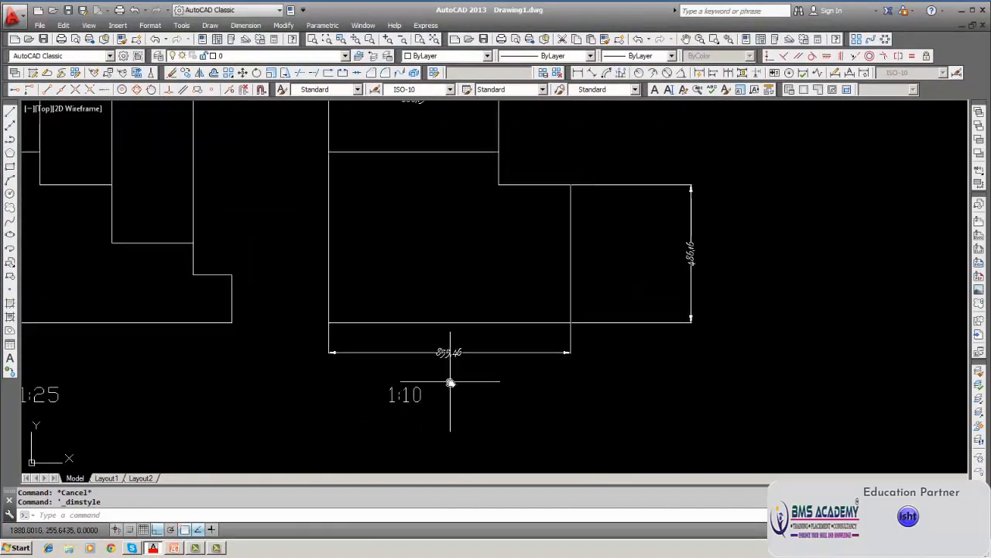
scroll(450, 383, up, 2)
scroll(450, 383, down, 4)
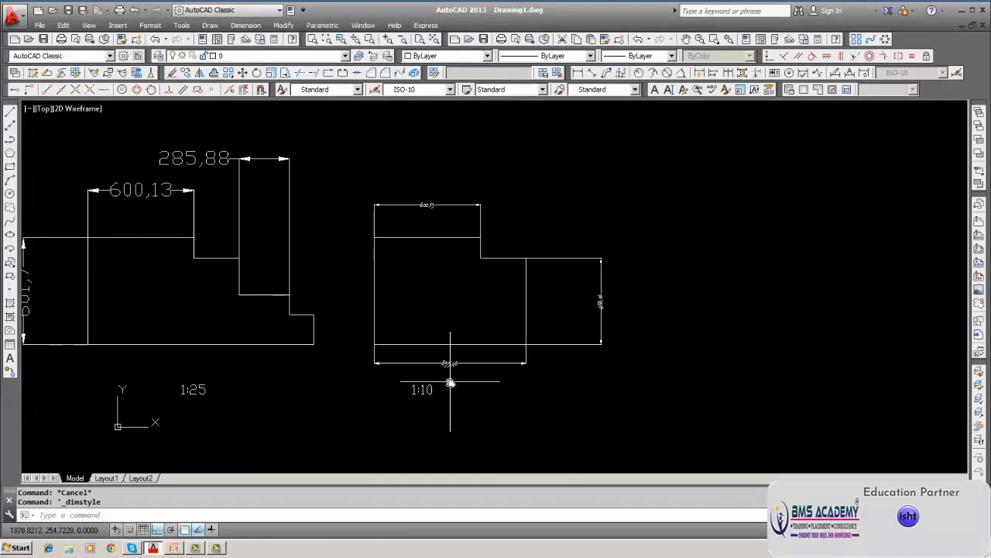
middle_drag(411, 259, 681, 292)
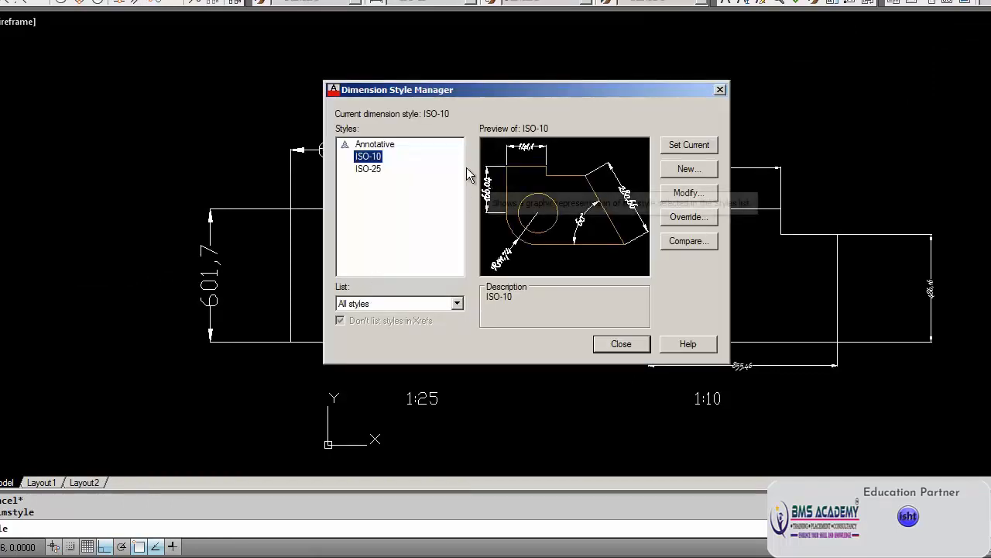
click(396, 169)
click(709, 193)
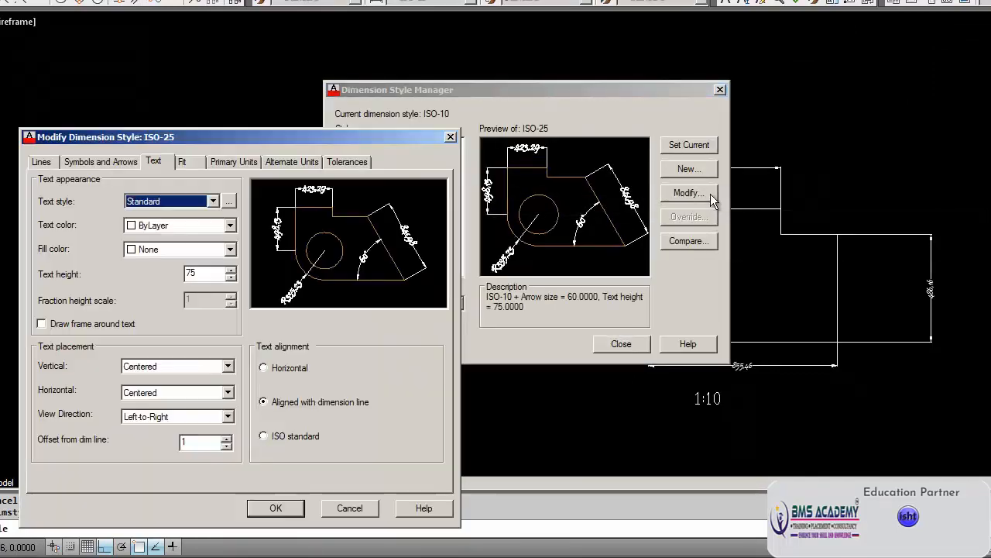
click(232, 199)
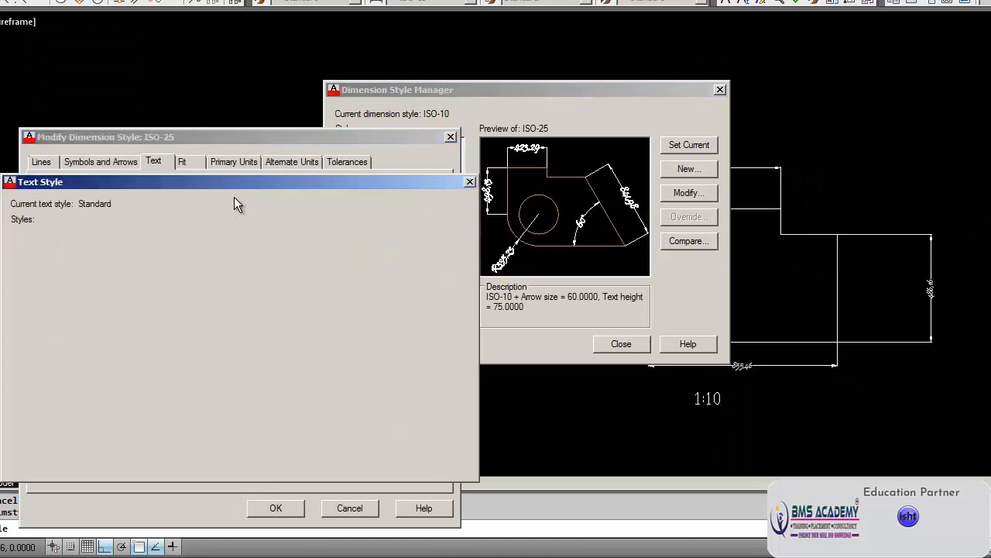
click(280, 260)
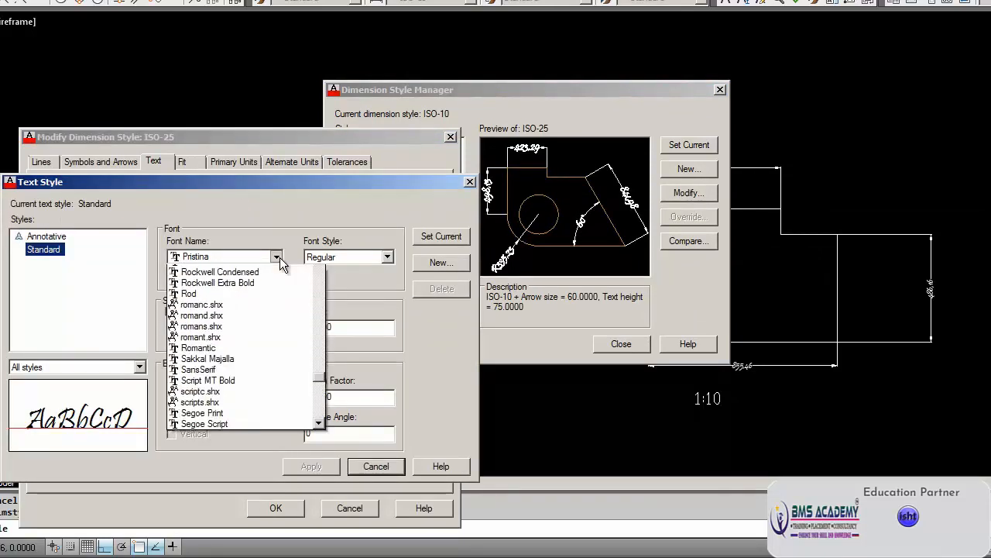
click(279, 260)
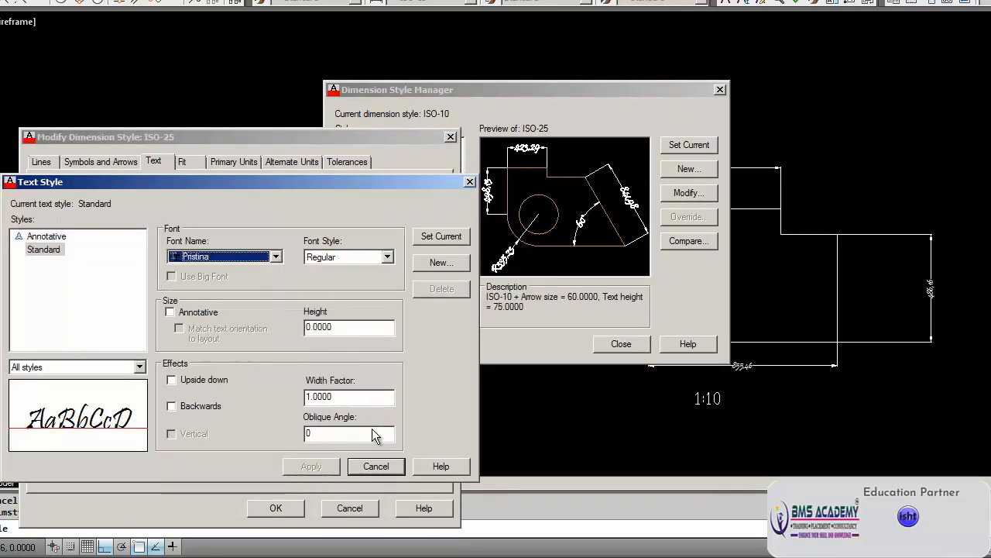
click(376, 466)
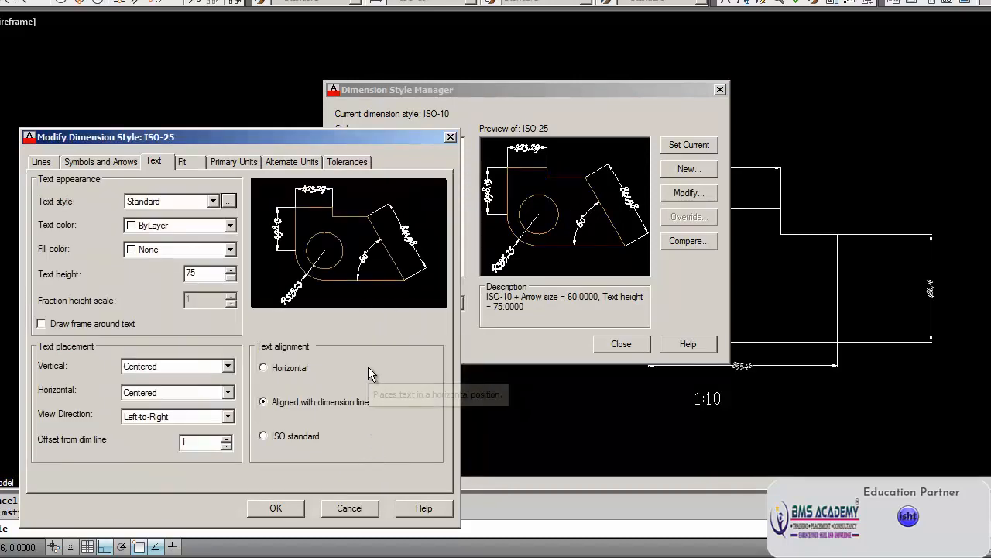
key(Escape)
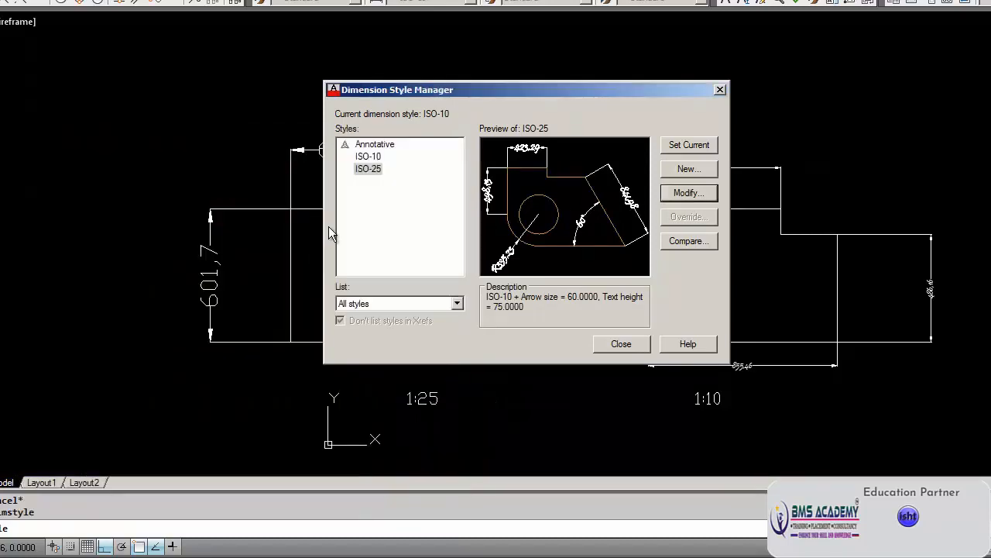
Reopen the ISO-25 dimension style for modification
click(369, 170)
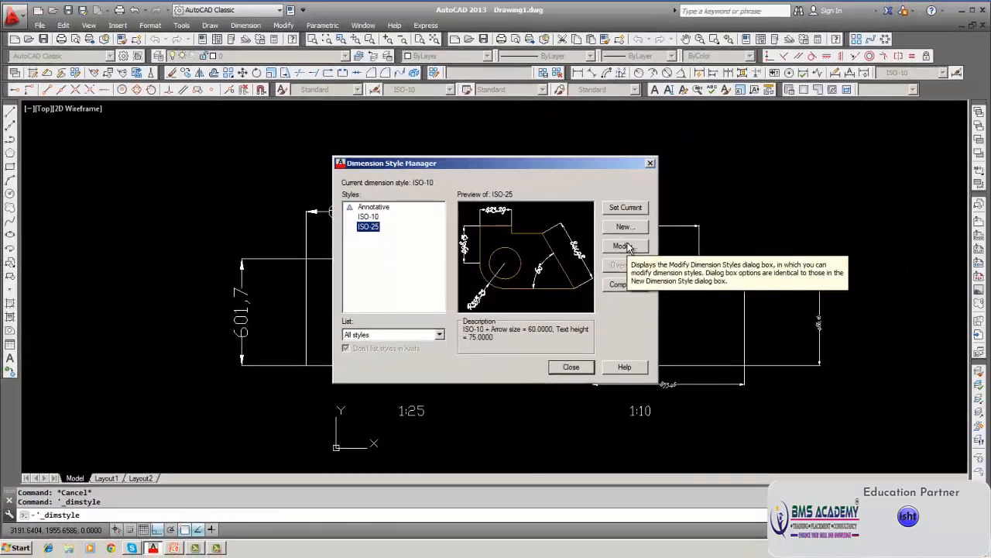
click(623, 246)
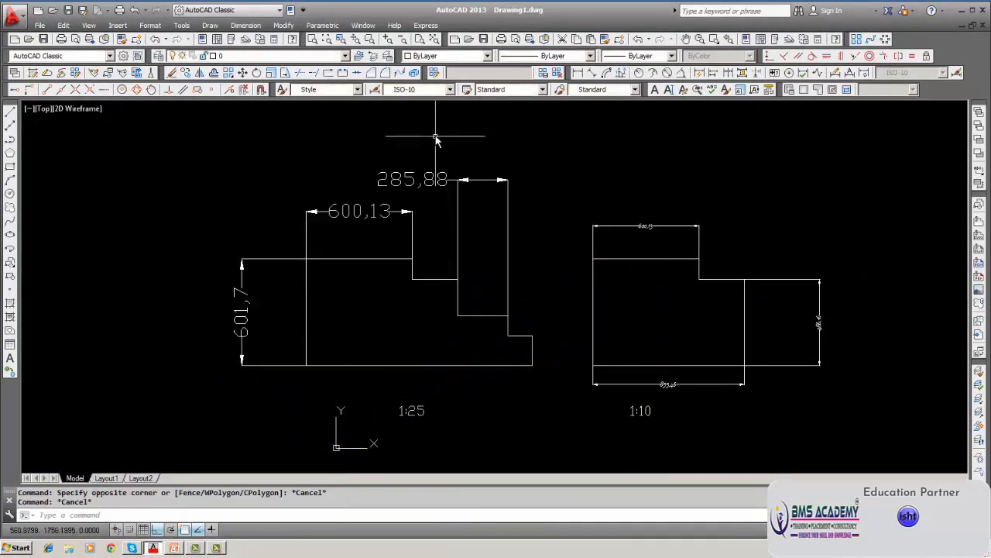
Review the available dimension and text styles and inspect the upper dimensions of the 1:25 profile
click(450, 90)
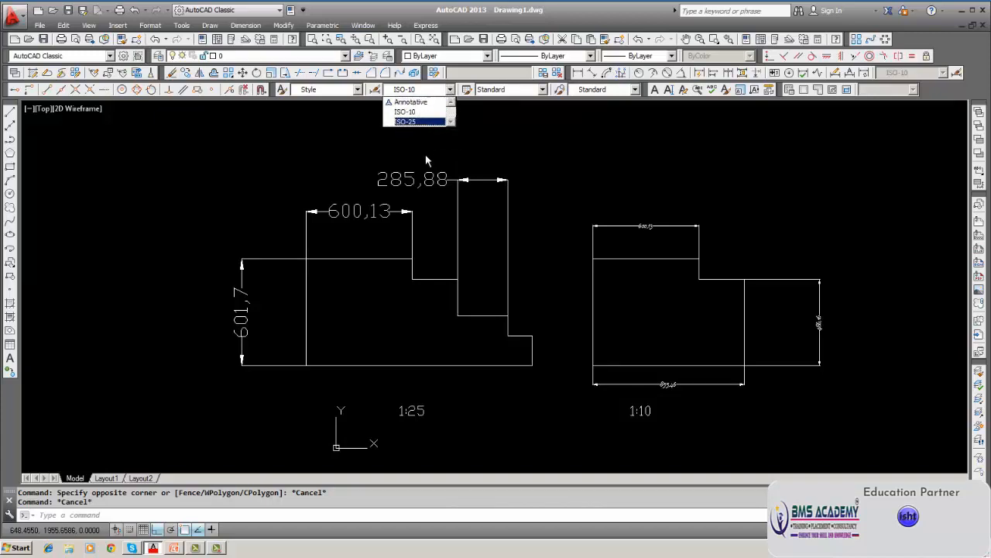
key(Escape)
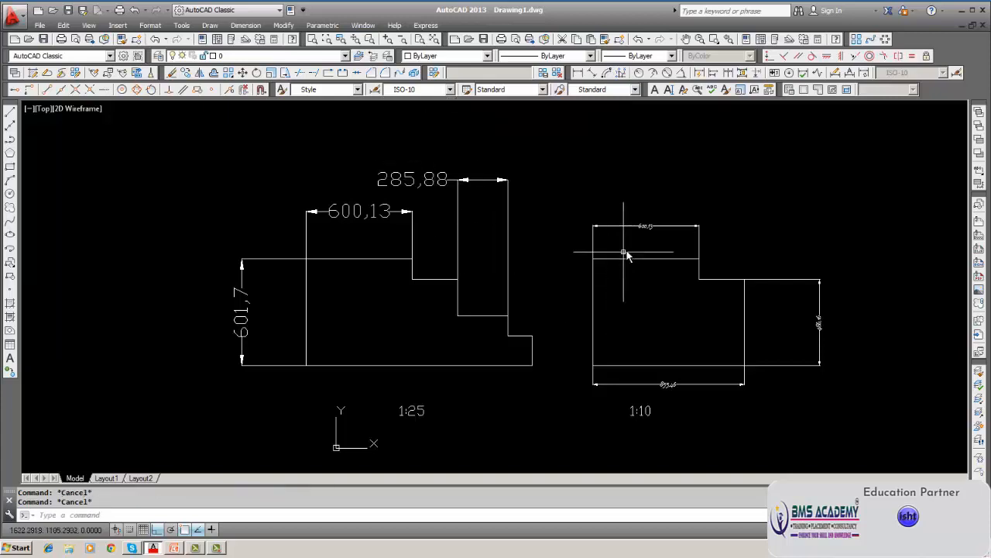
click(412, 190)
key(Escape)
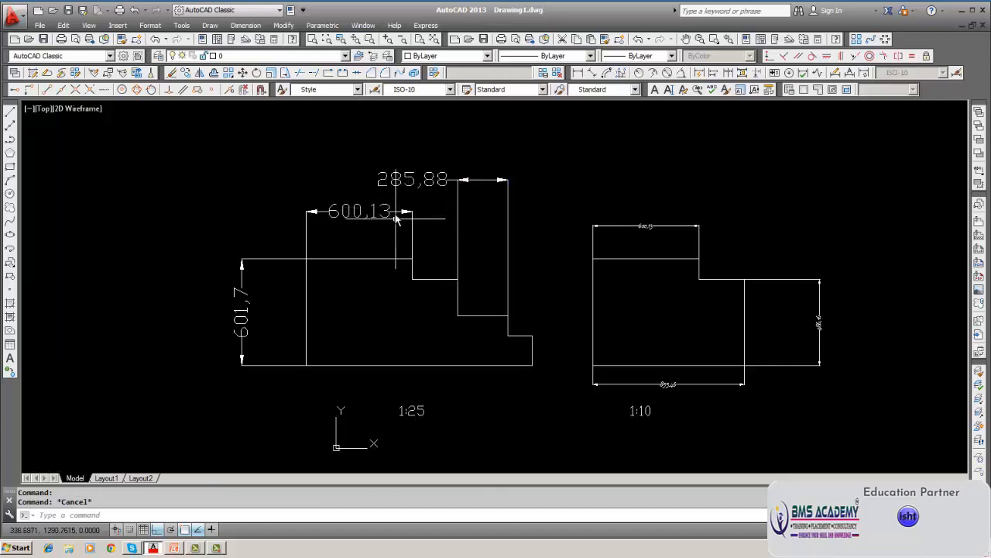
click(357, 90)
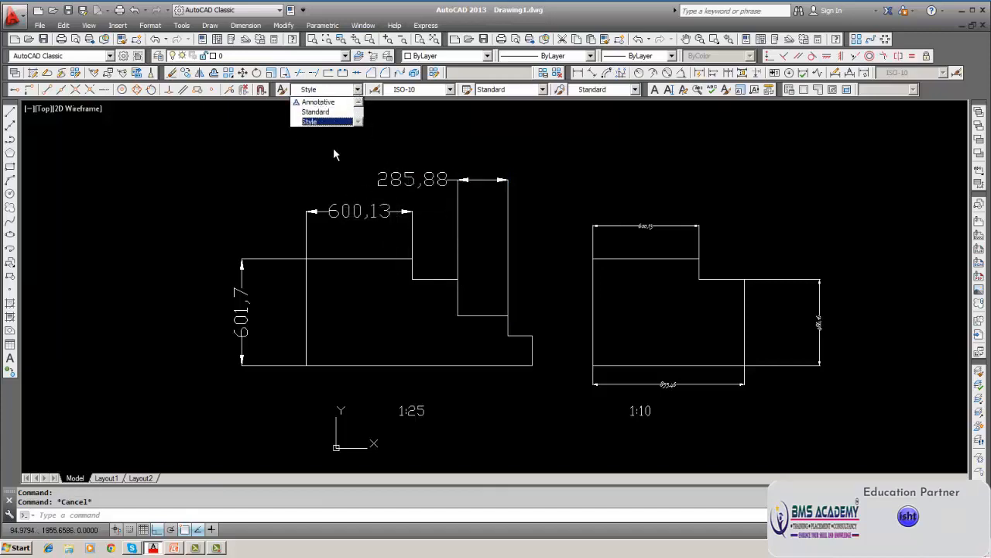
key(Escape)
key(Escape)
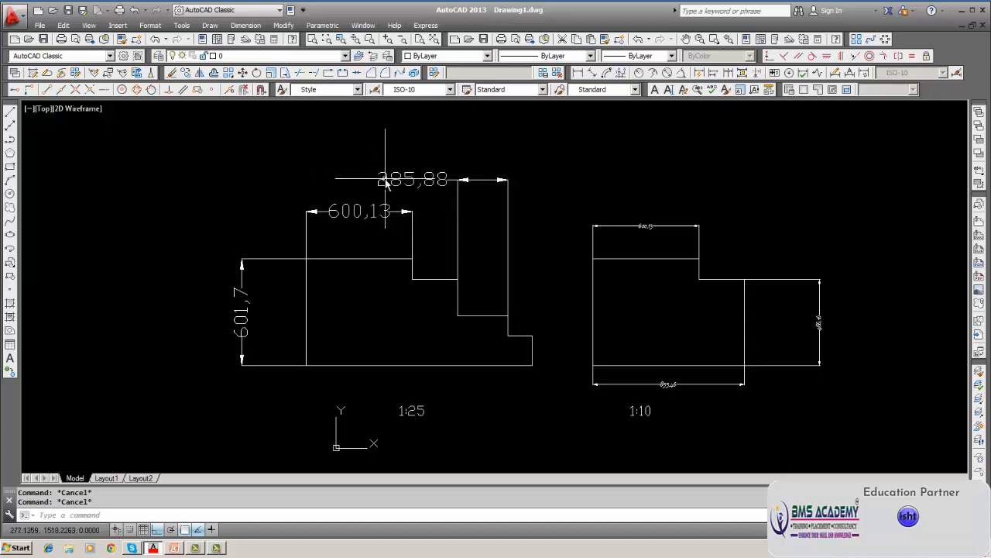
click(385, 180)
key(Escape)
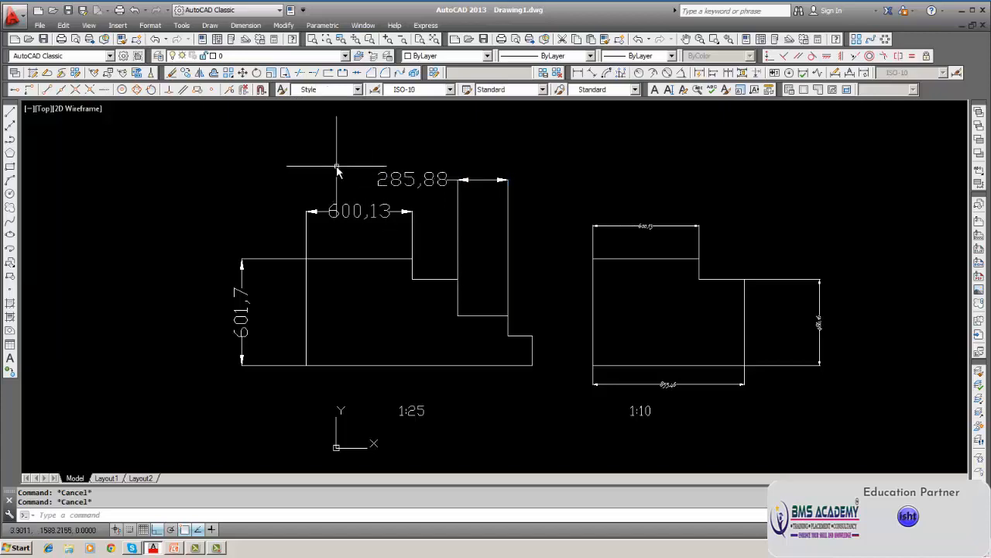
Open the ISO-10 dimension style for modification and review its available text styles and the text style settings
click(957, 73)
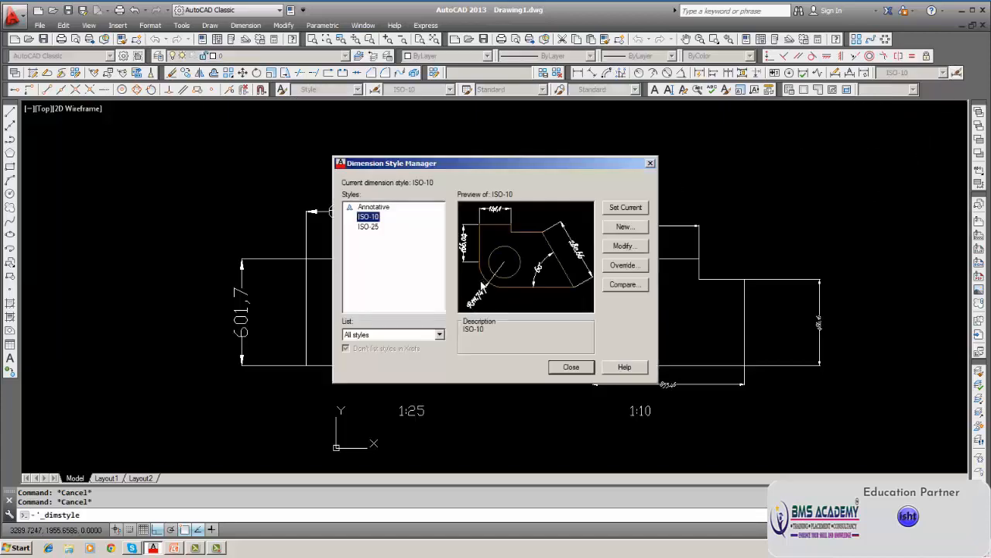
click(643, 245)
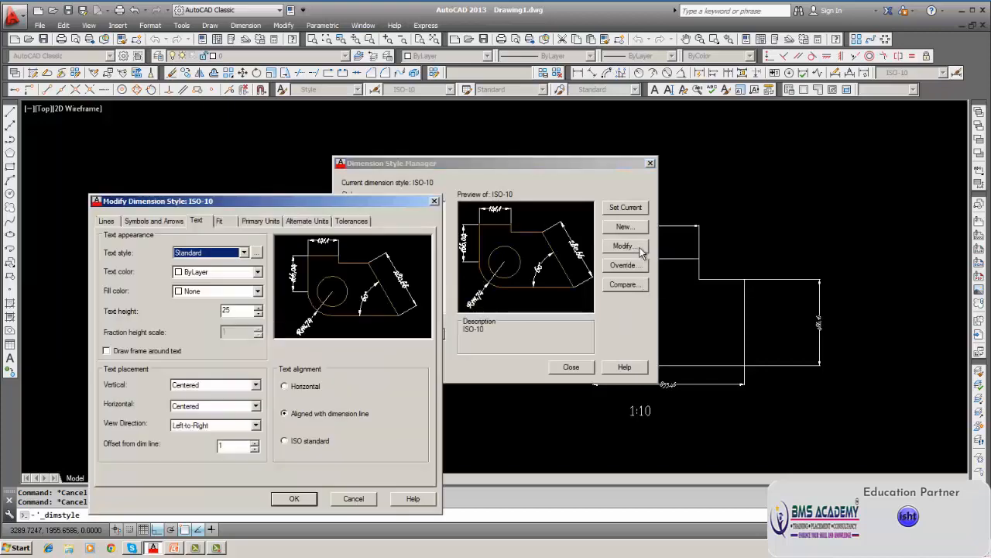
click(244, 253)
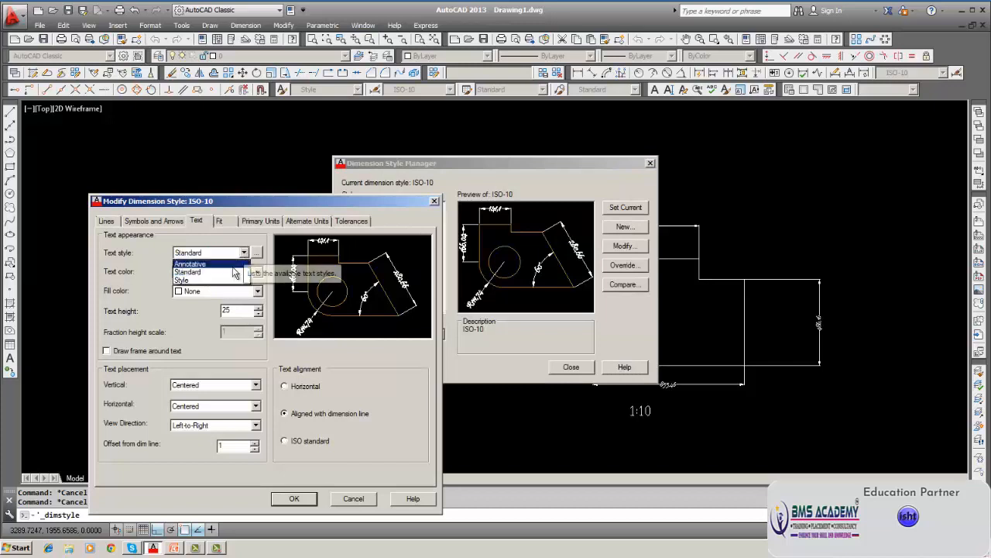
click(244, 253)
click(256, 254)
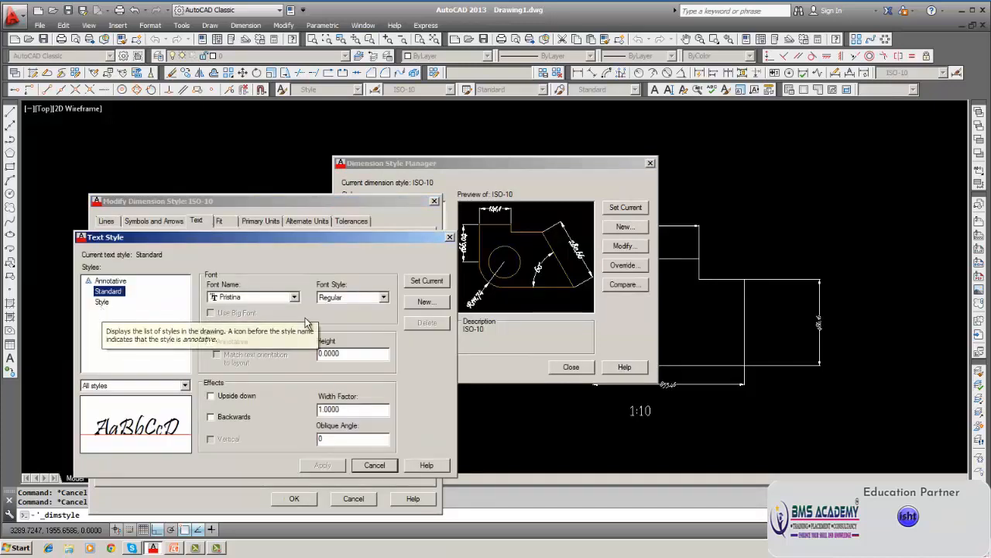
click(425, 302)
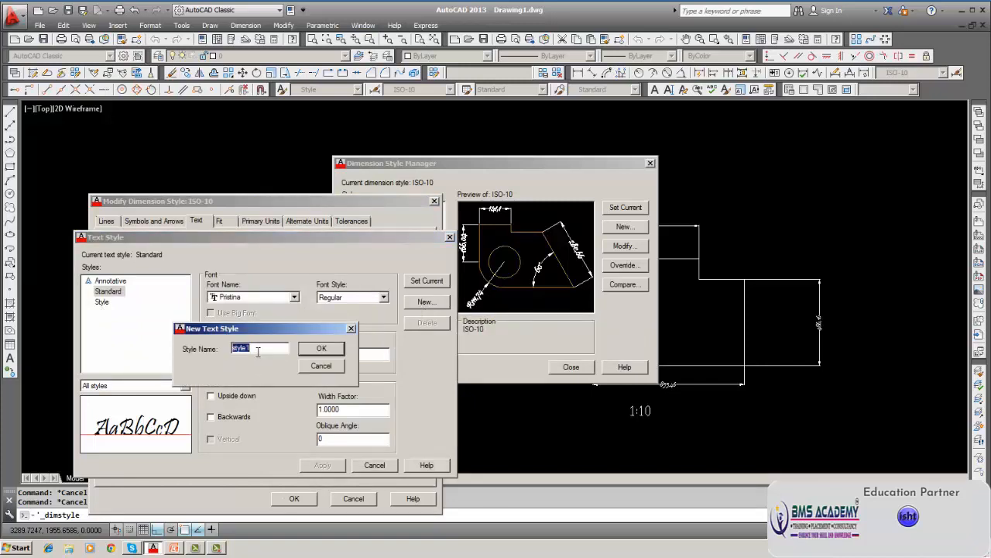
click(324, 362)
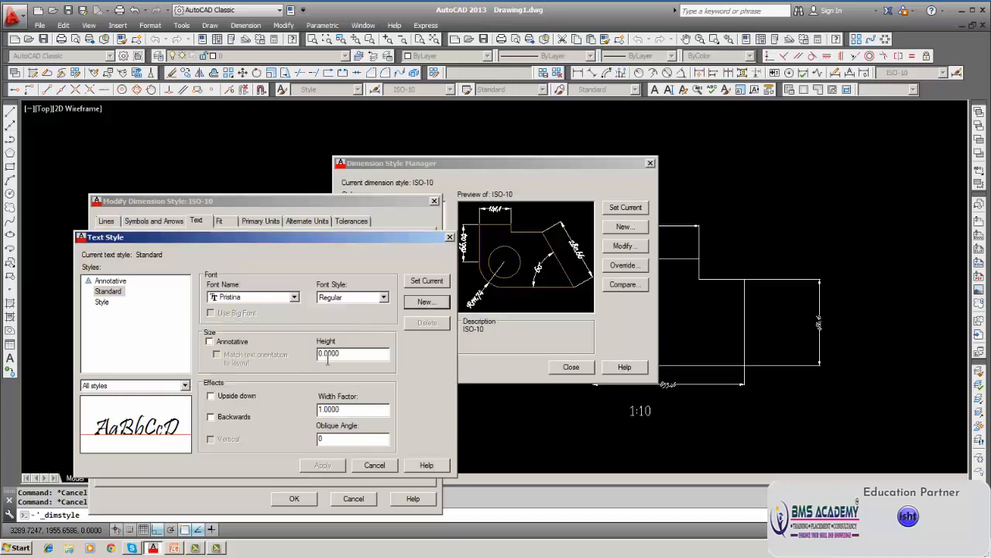
Try to delete the text style named Style, and close the Dimension Style Manager
click(103, 303)
click(428, 322)
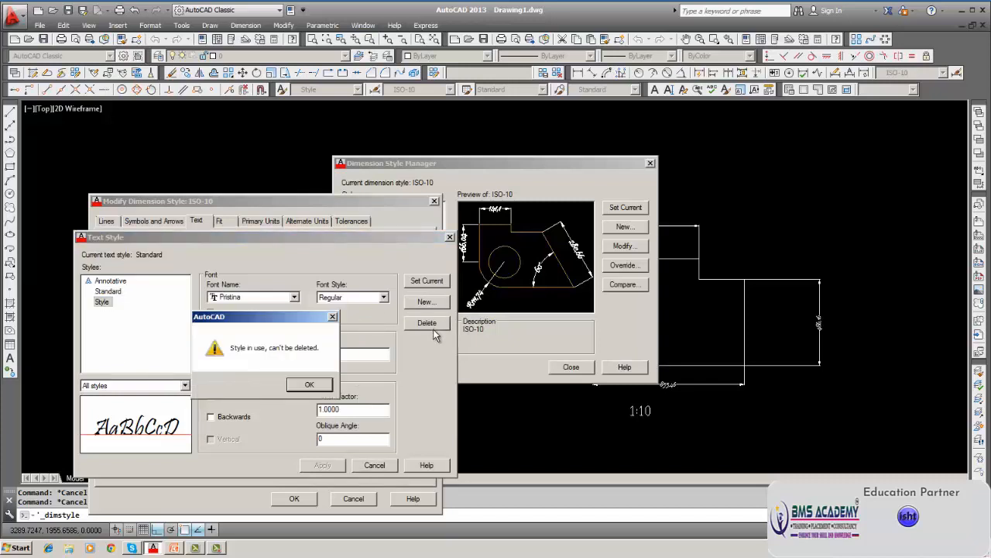
click(306, 385)
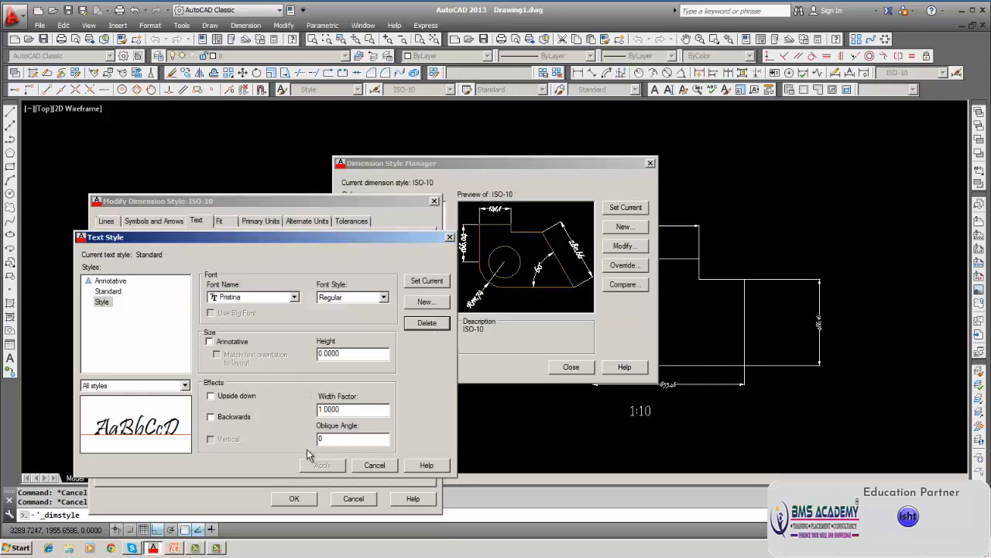
click(375, 464)
key(Escape)
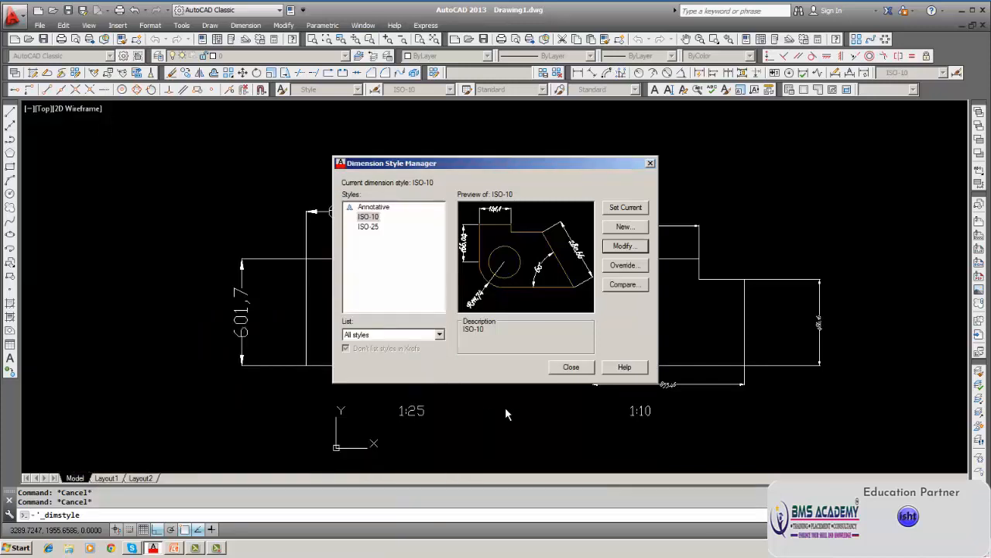
click(554, 368)
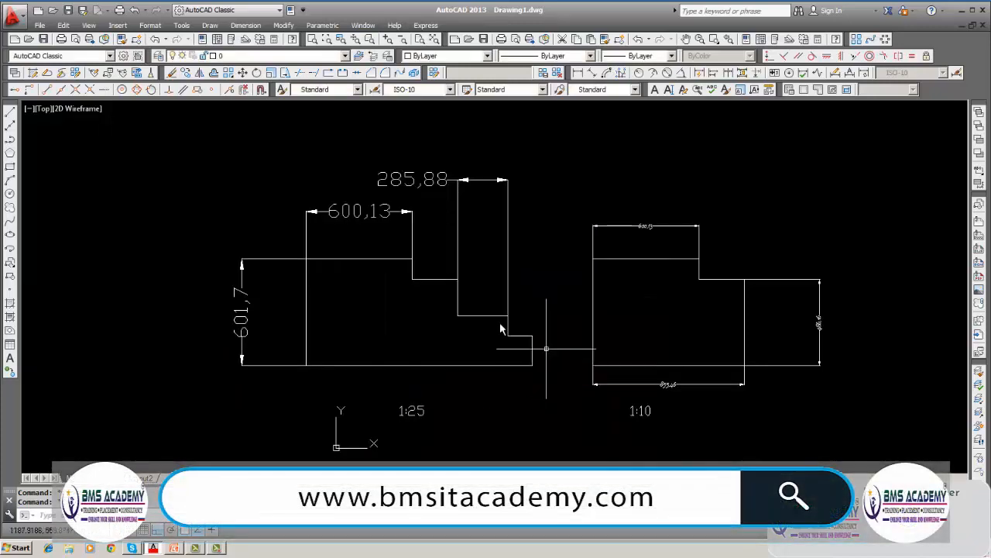
Review the text style list and inspect the top dimensions of the 1:25 and 1:10 profiles
click(358, 90)
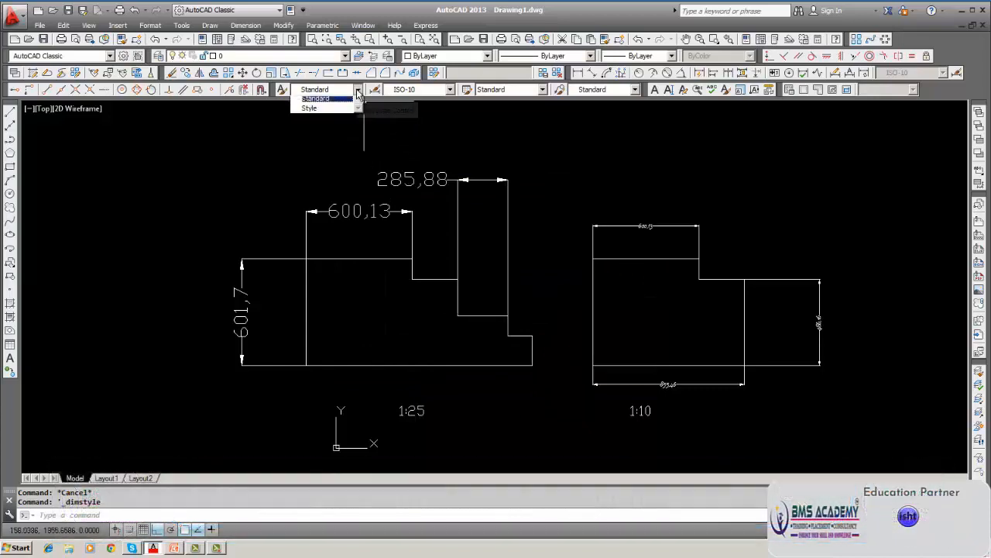
key(Escape)
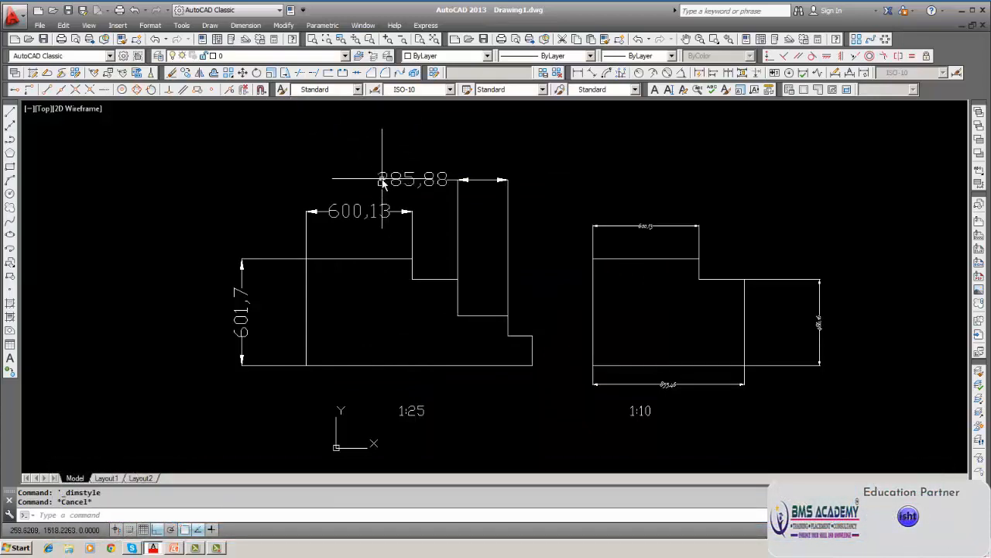
click(382, 180)
key(Escape)
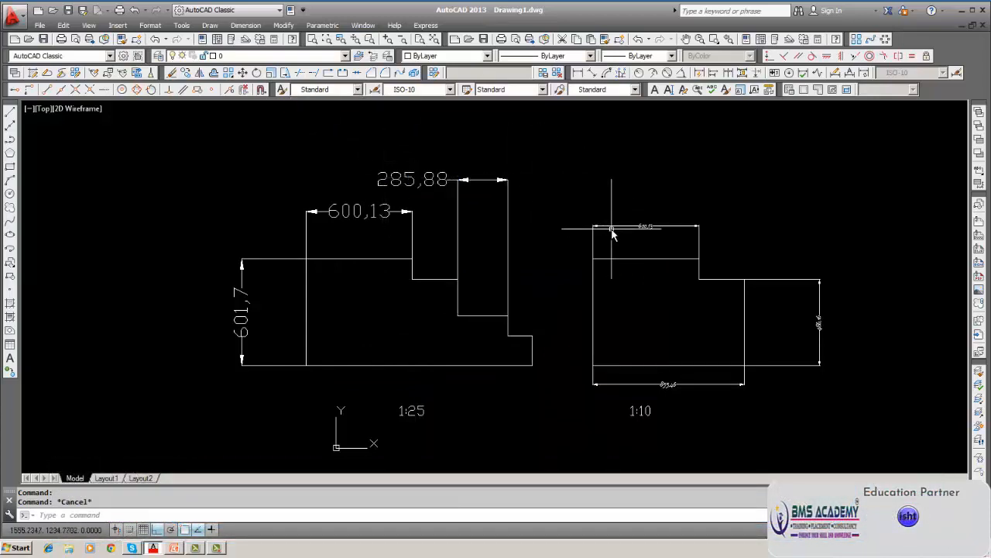
click(610, 230)
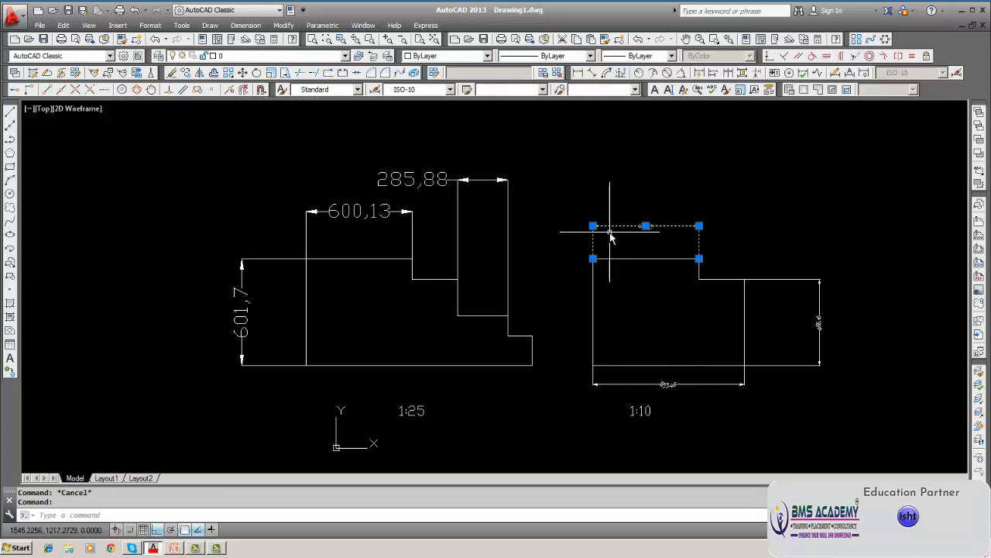
key(Escape)
Make ISO-25 the current dimension style
click(450, 90)
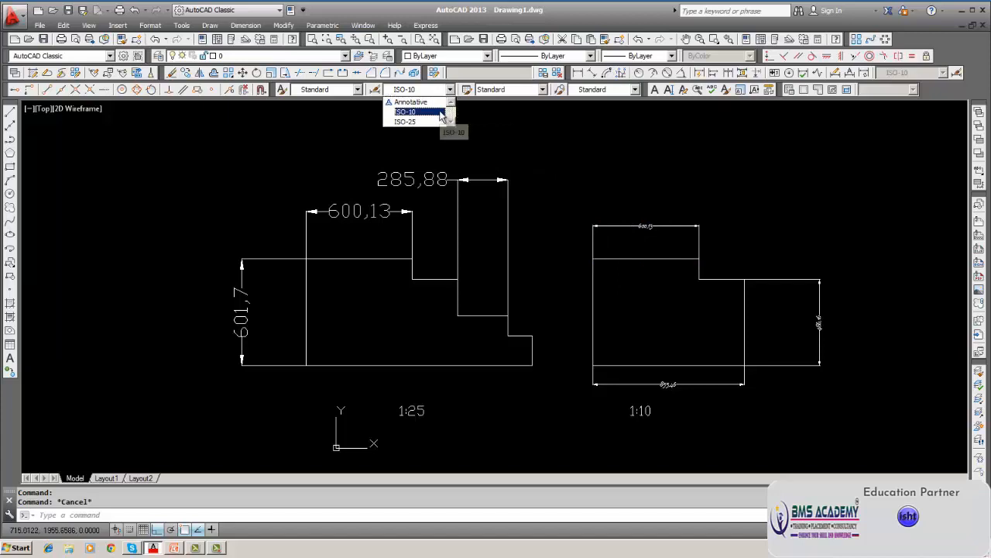
click(440, 112)
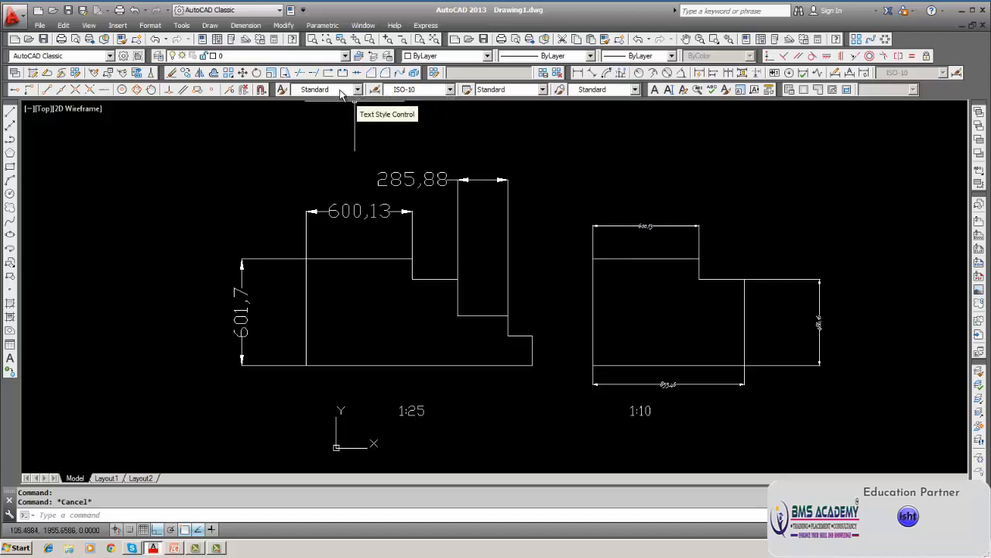
click(450, 90)
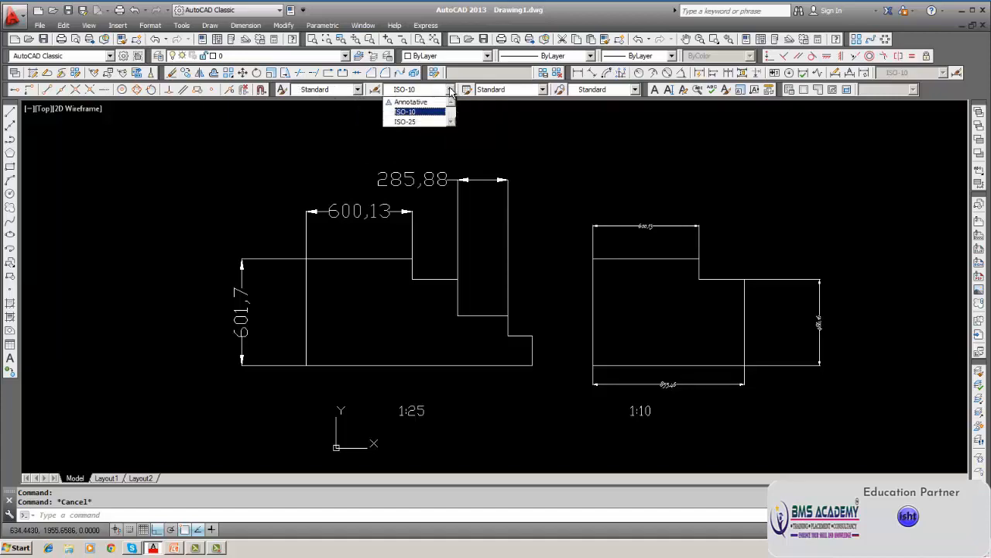
click(409, 122)
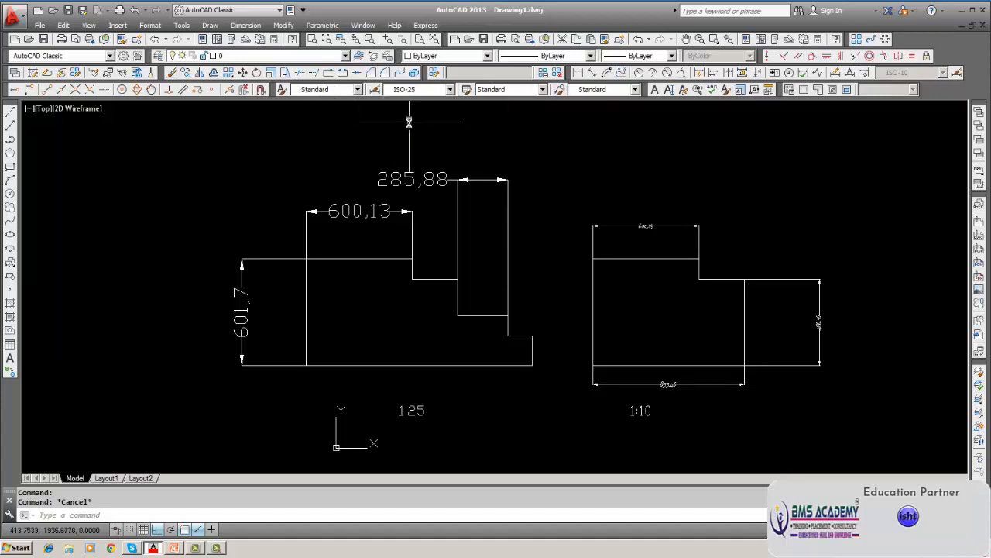
Reopen the text of the 1:25 profile's 285,88 dimension in the text editor and accept it unchanged to refresh its font
click(425, 180)
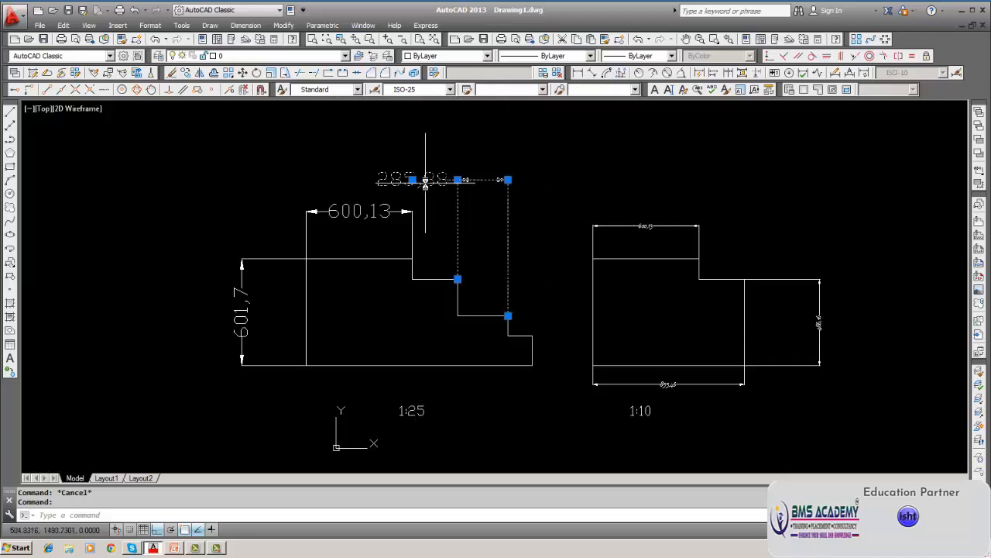
key(Escape)
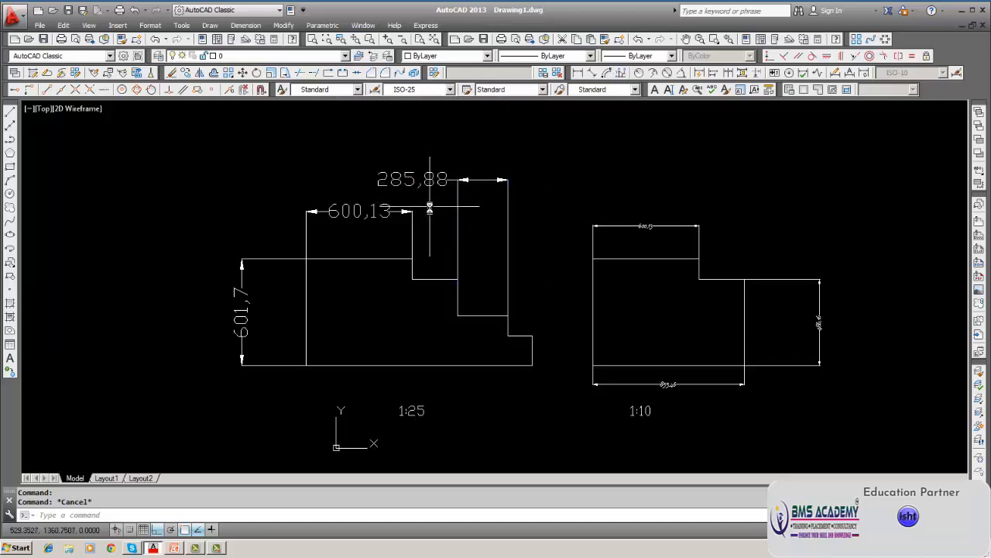
click(396, 179)
double_click(397, 179)
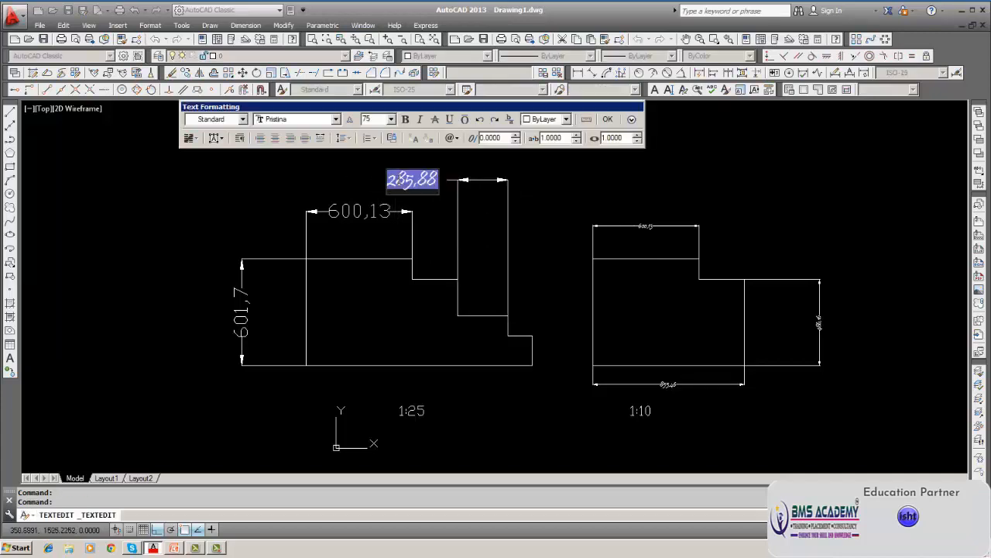
click(607, 120)
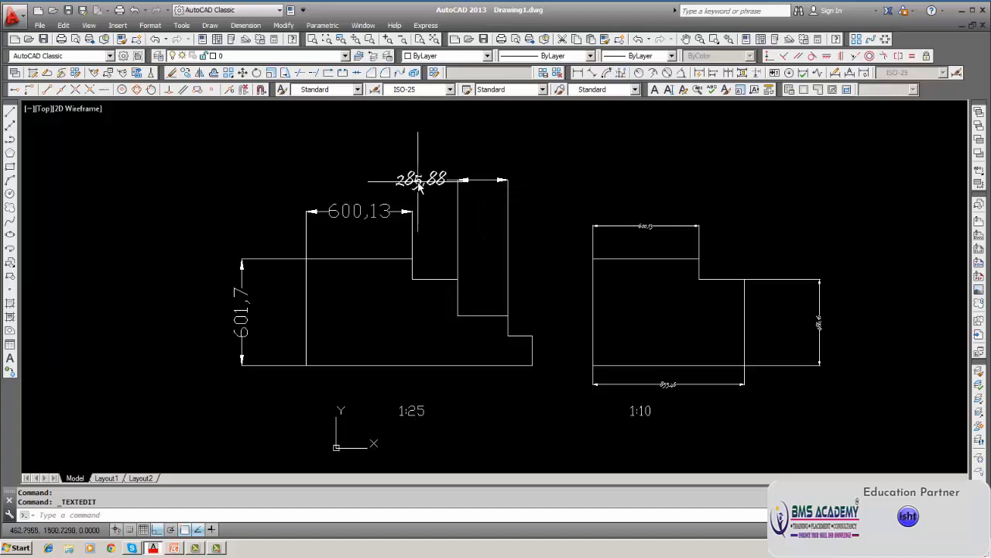
click(418, 183)
double_click(419, 182)
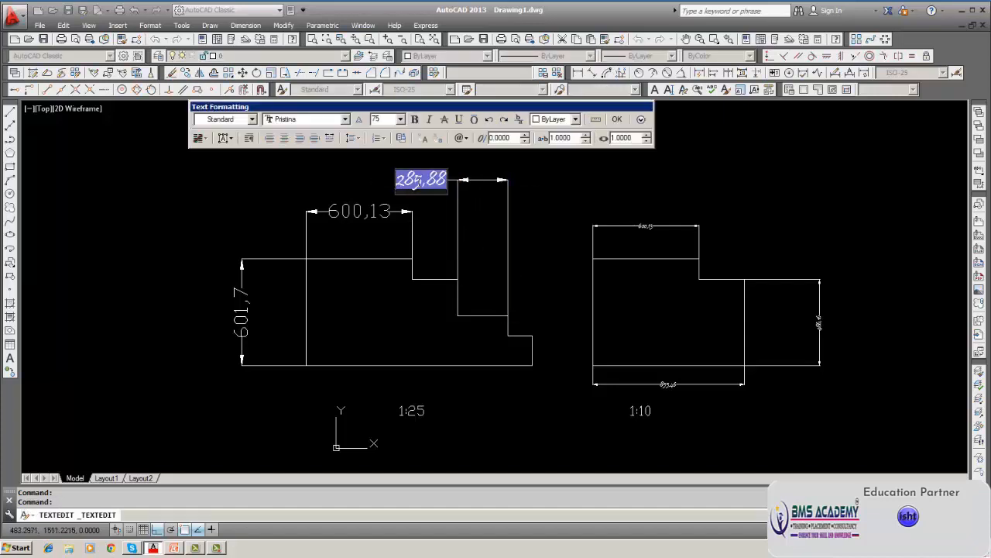
click(615, 119)
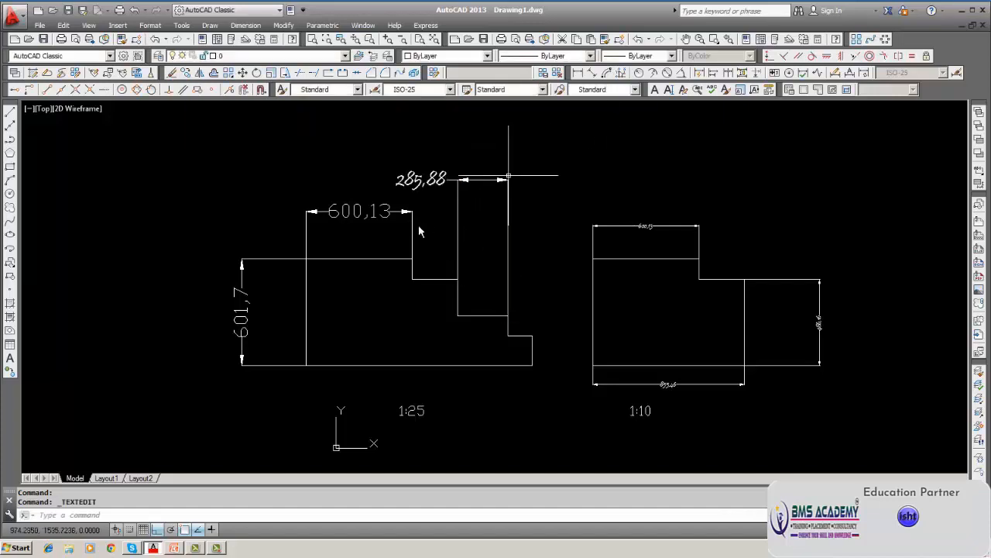
Refresh the text of the 1:25 profile's 600,13 and 601,7 dimensions by opening each for editing and accepting it unchanged
click(376, 221)
double_click(377, 221)
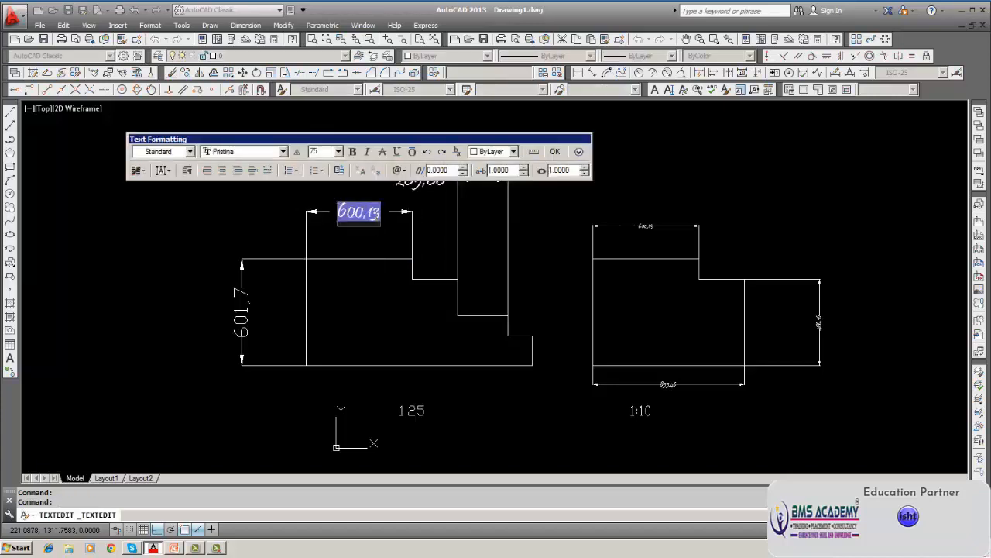
click(555, 151)
click(245, 318)
double_click(244, 318)
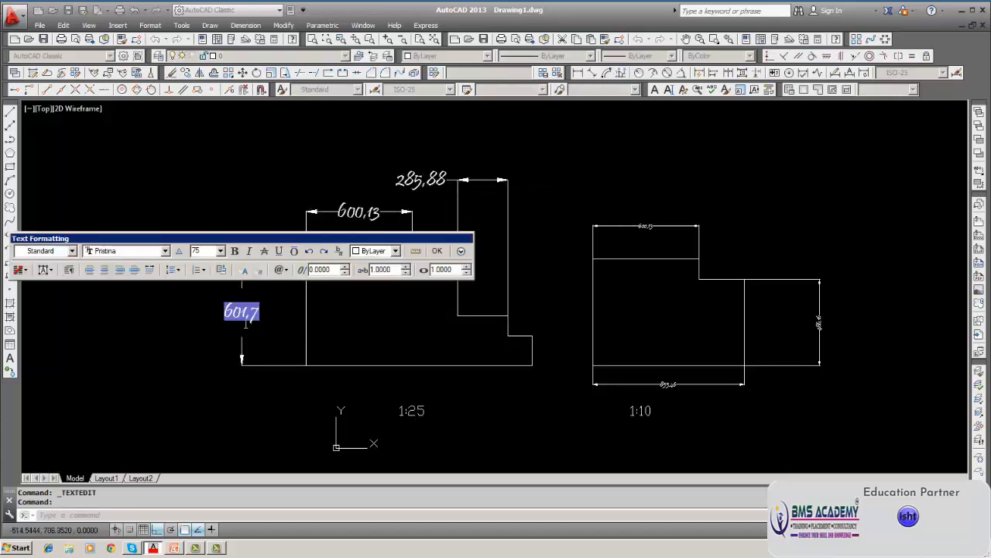
click(435, 253)
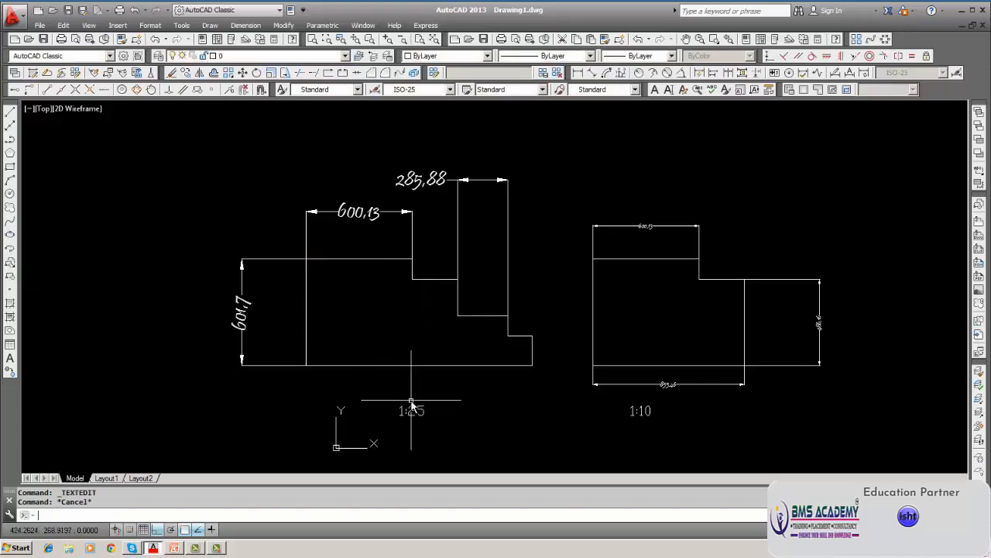
Review the available text styles and dimension styles against the 1:25 profile's dimensions, keeping Standard and ISO-25 current
click(415, 186)
key(Escape)
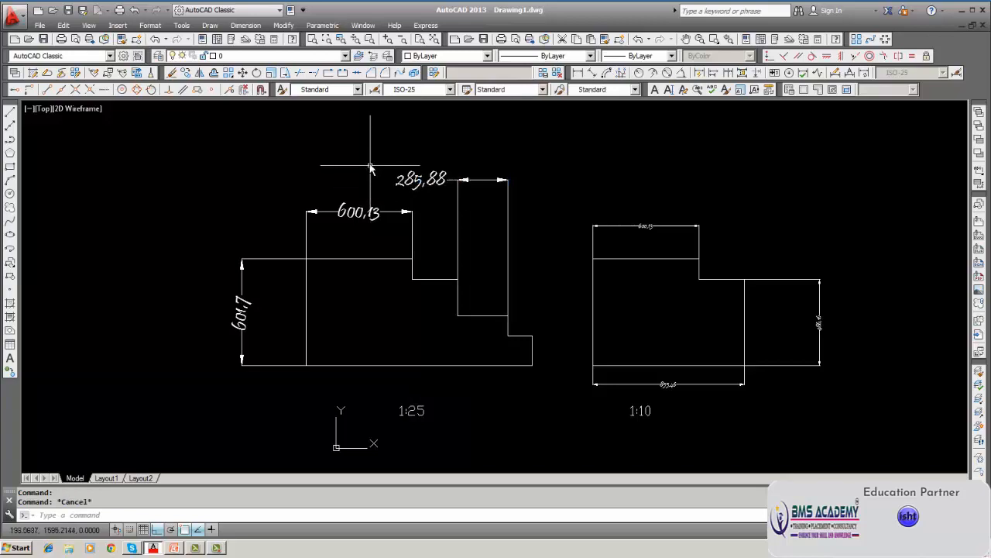
click(357, 90)
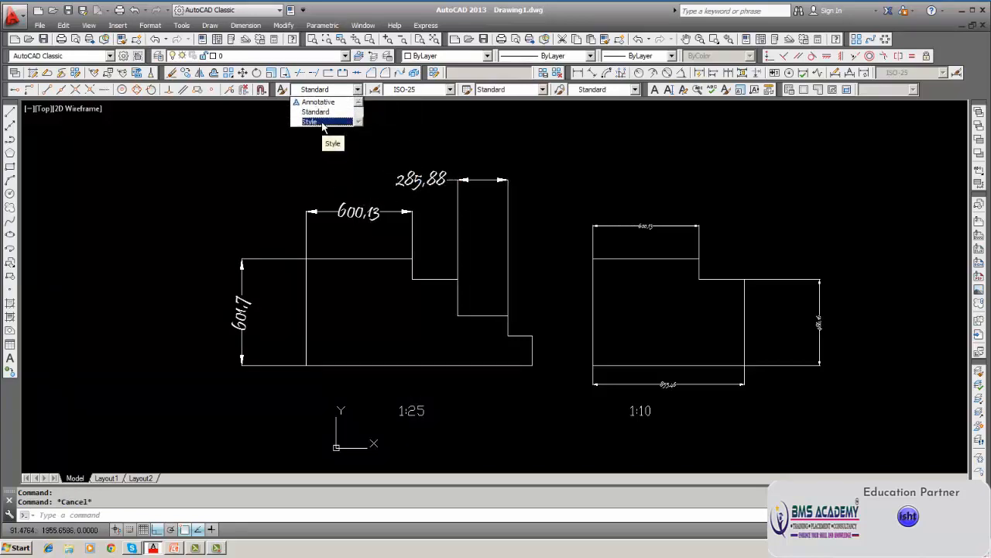
click(328, 150)
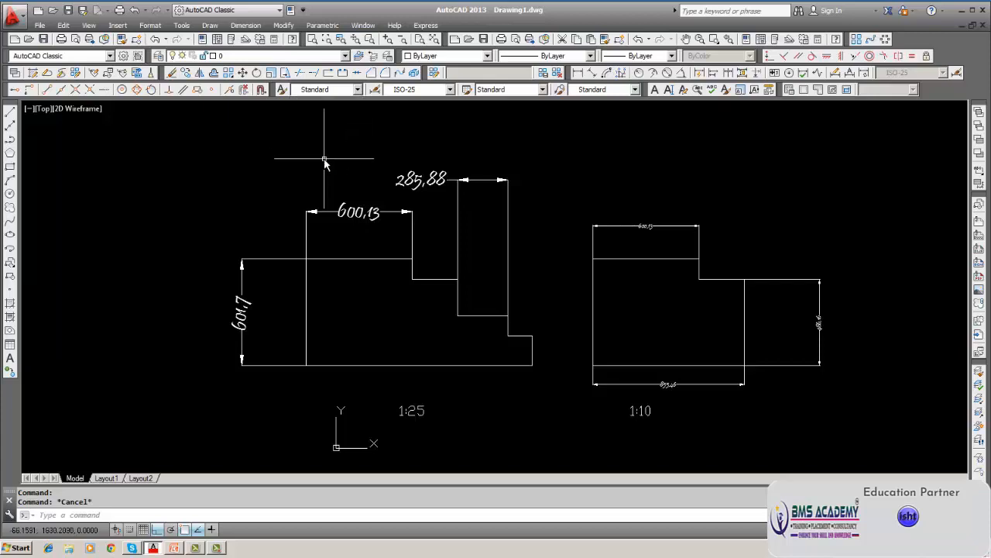
click(449, 90)
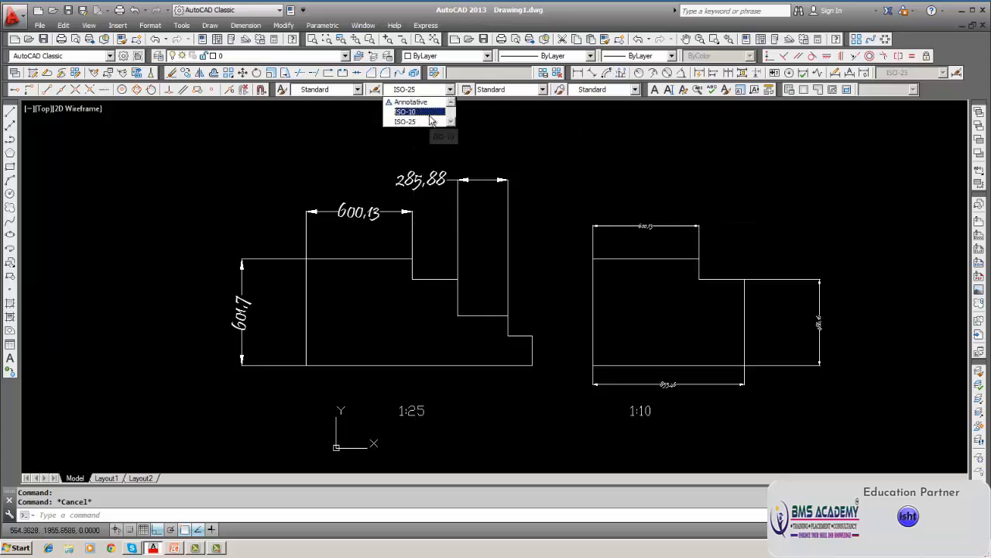
click(430, 122)
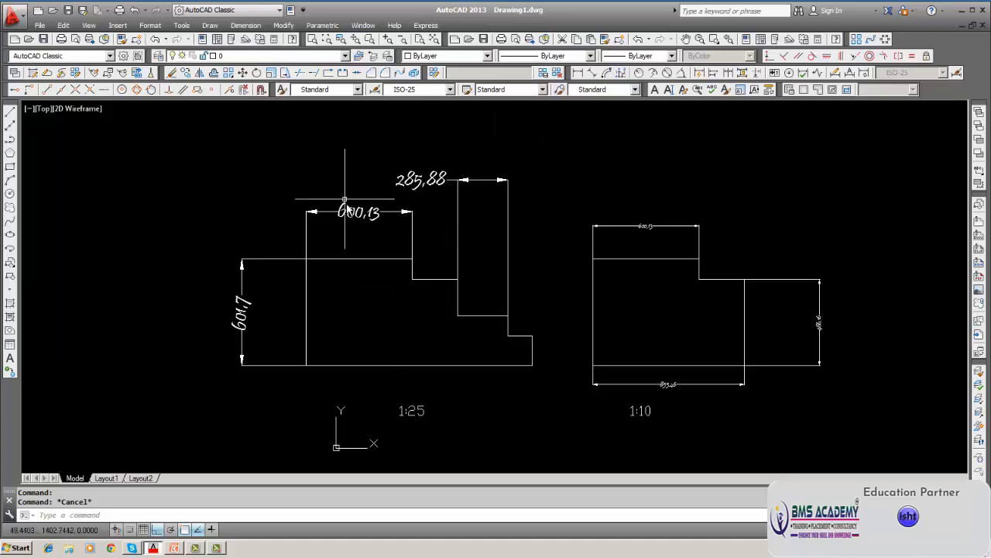
mouse_move(361, 221)
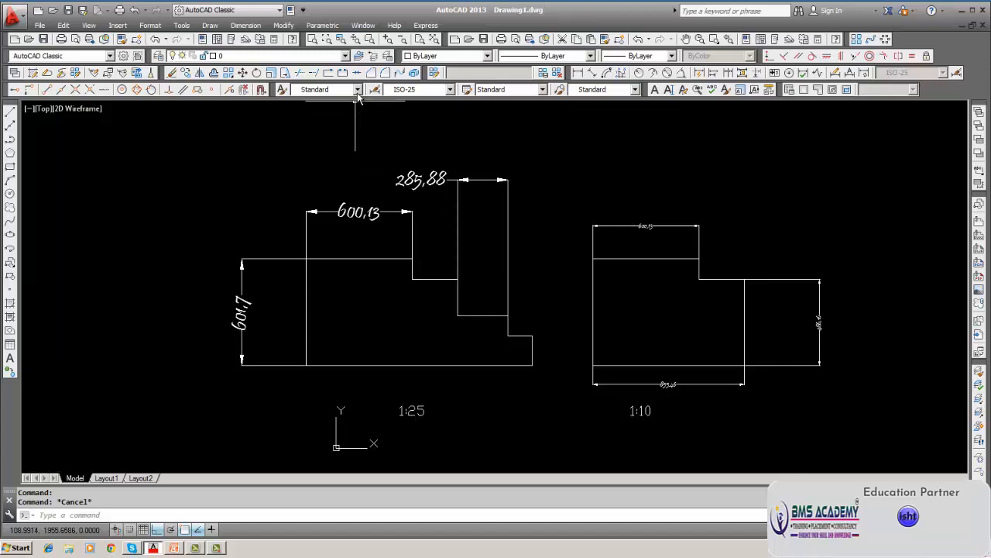
key(Escape)
click(359, 90)
click(358, 103)
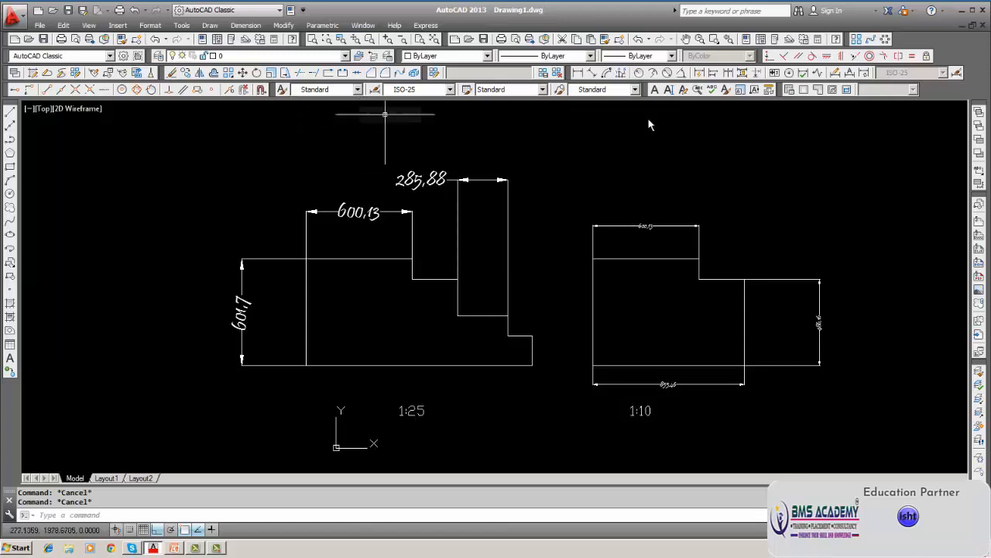
Open the ISO-25 dimension style's text style settings and make the text style named Style current
click(958, 73)
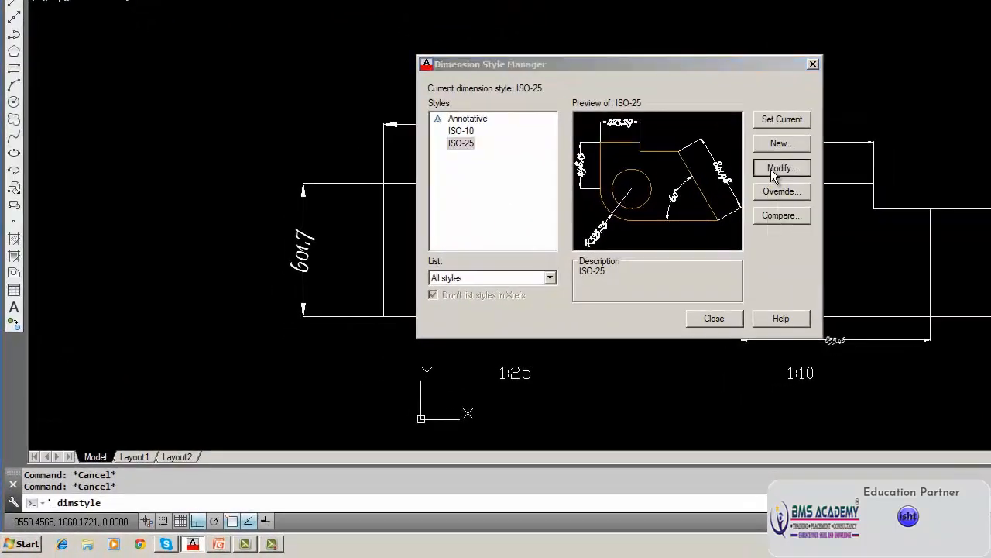
click(624, 245)
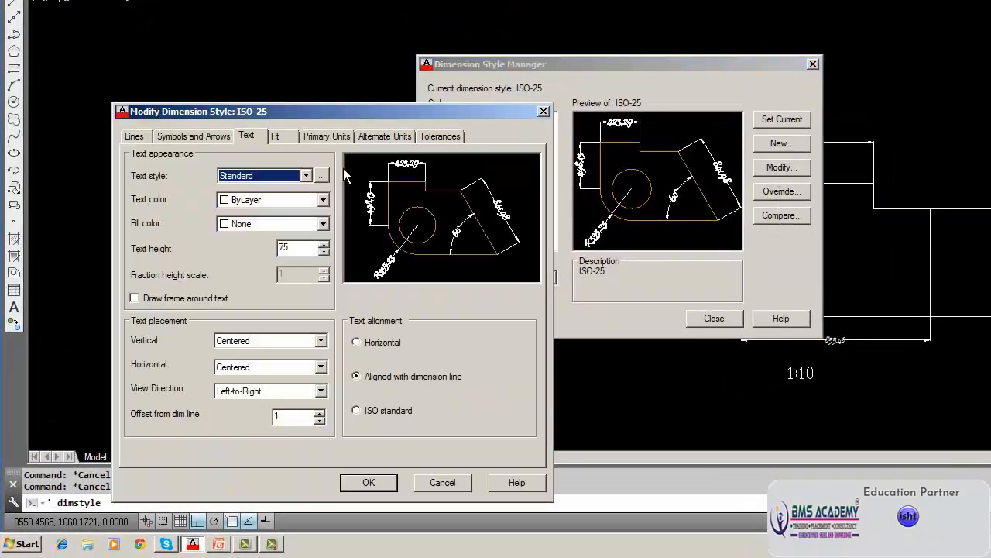
click(306, 176)
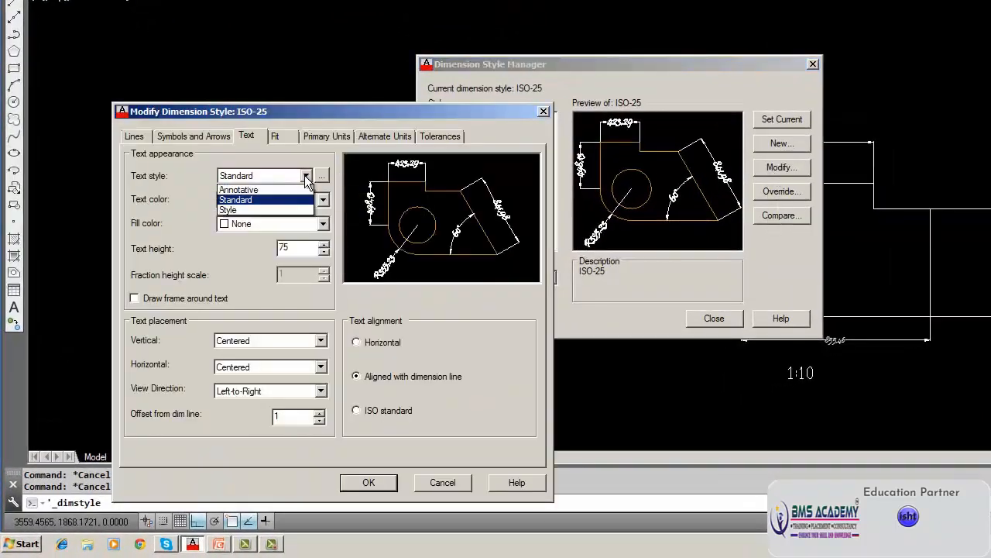
click(306, 176)
click(322, 176)
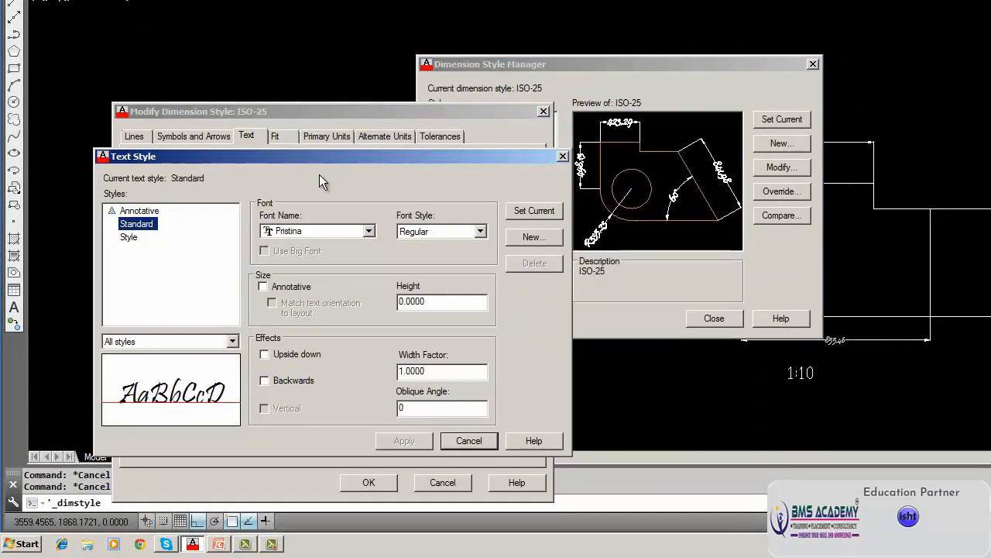
click(130, 238)
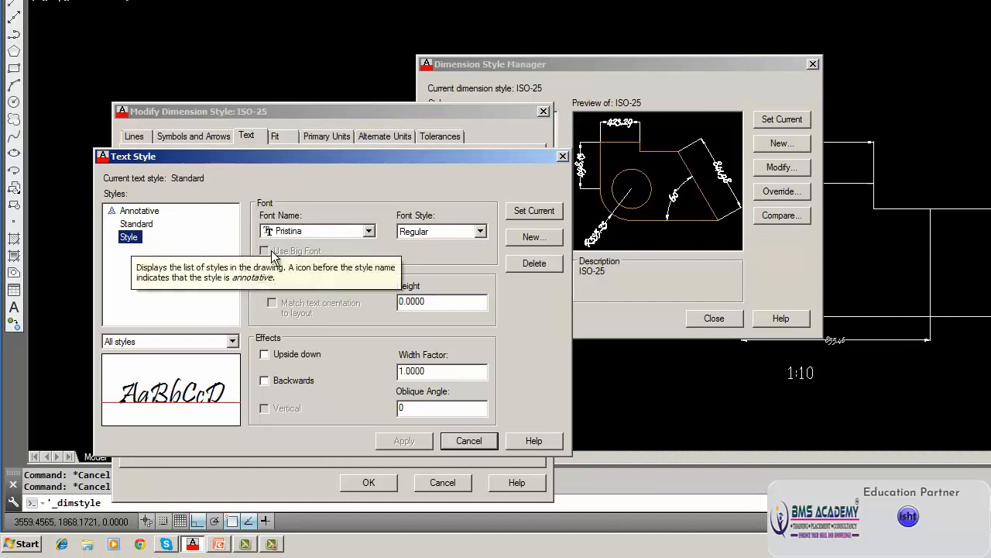
click(548, 208)
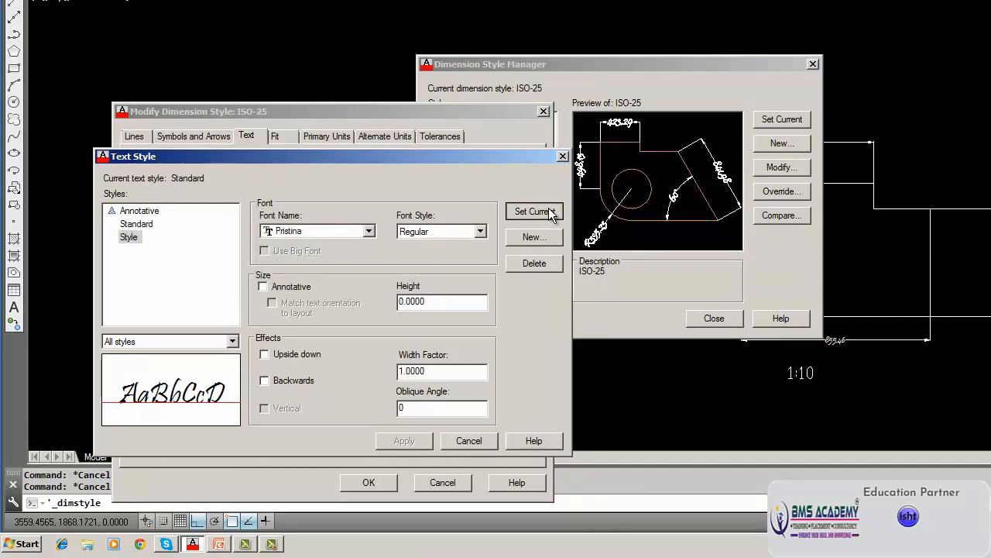
Set the font of the text style named Style to CATIA Symbols, apply it, and close the dimension style dialogs
click(368, 232)
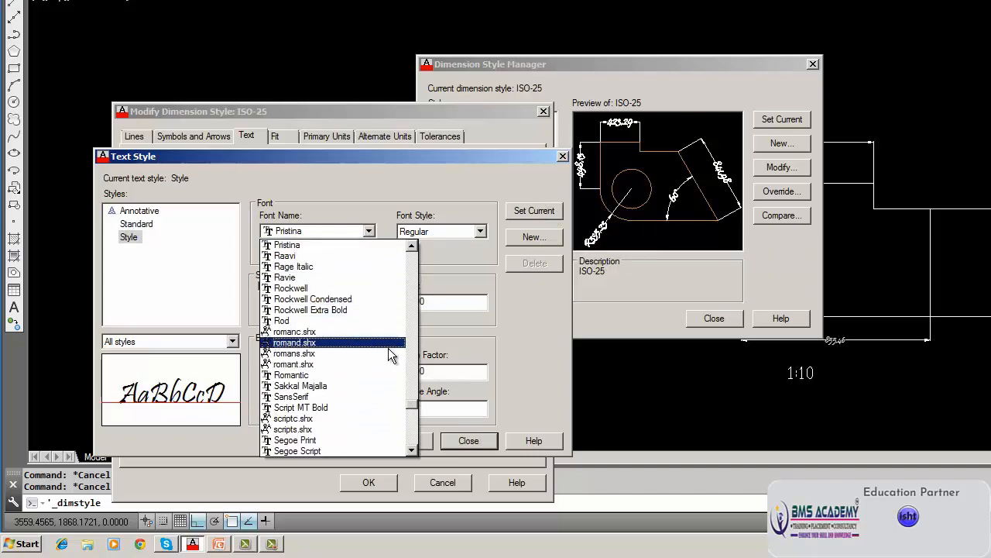
drag(409, 407, 416, 295)
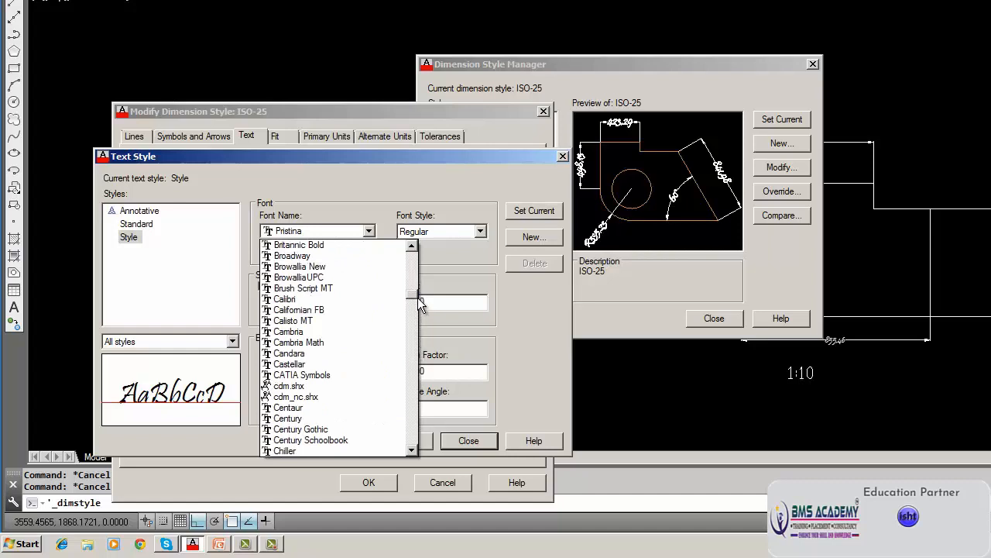
click(295, 375)
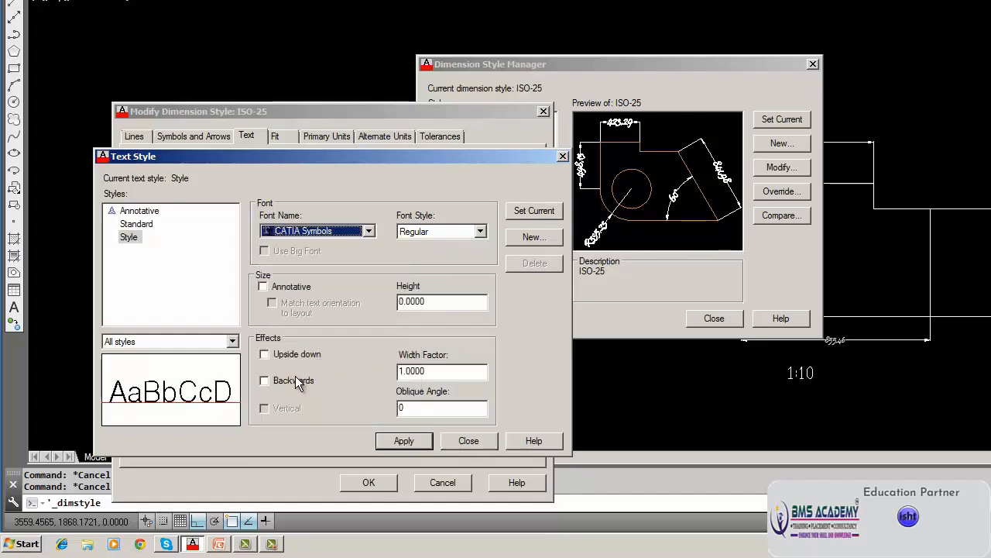
click(401, 440)
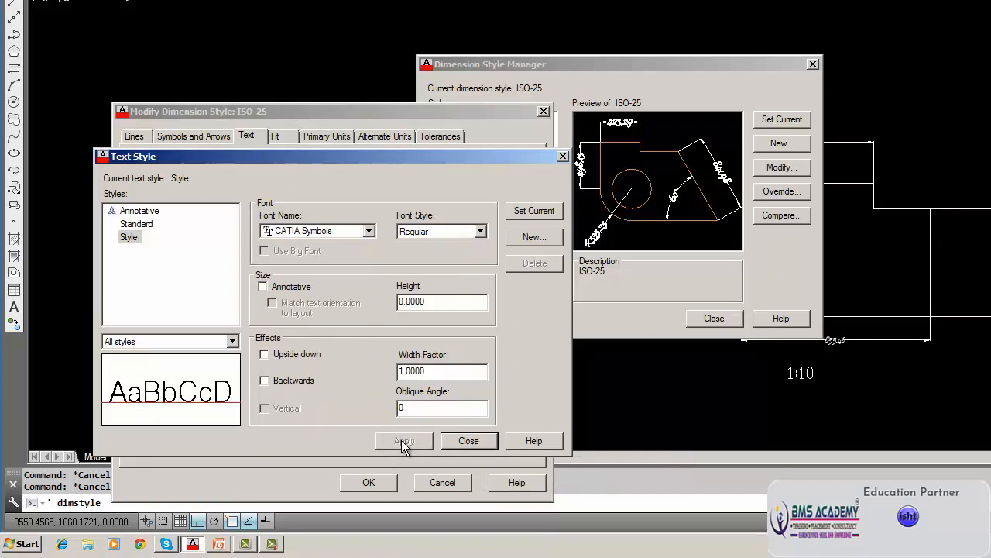
click(387, 483)
click(470, 440)
click(714, 319)
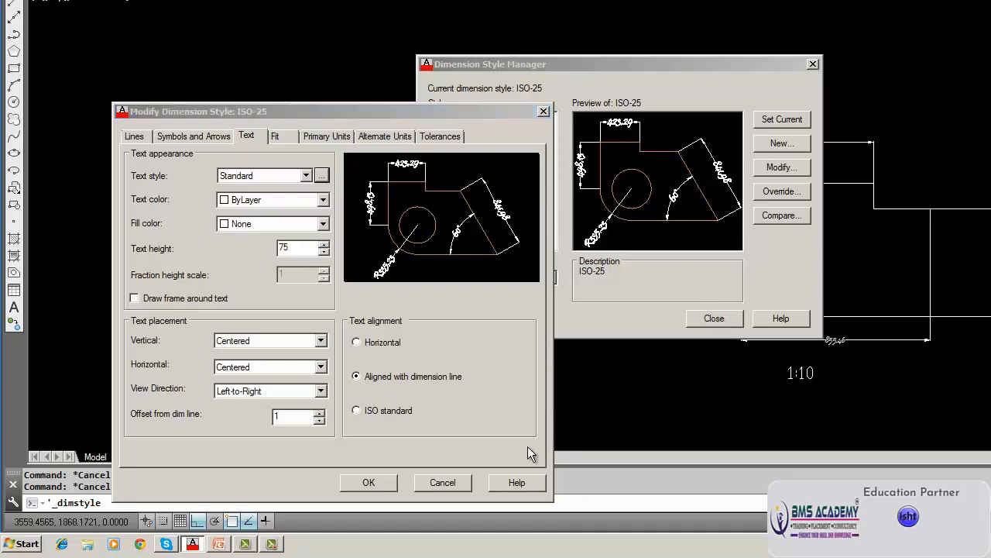
click(367, 483)
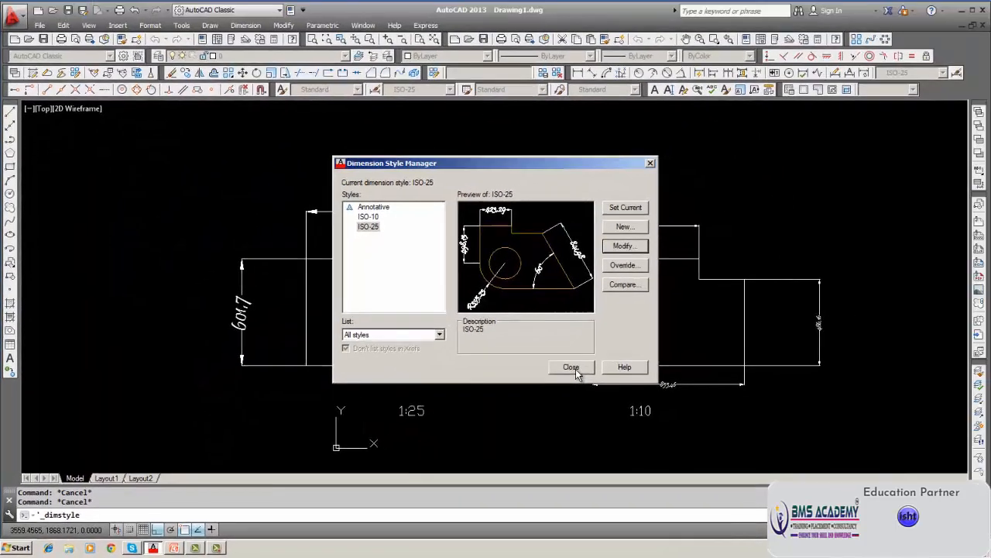
click(570, 367)
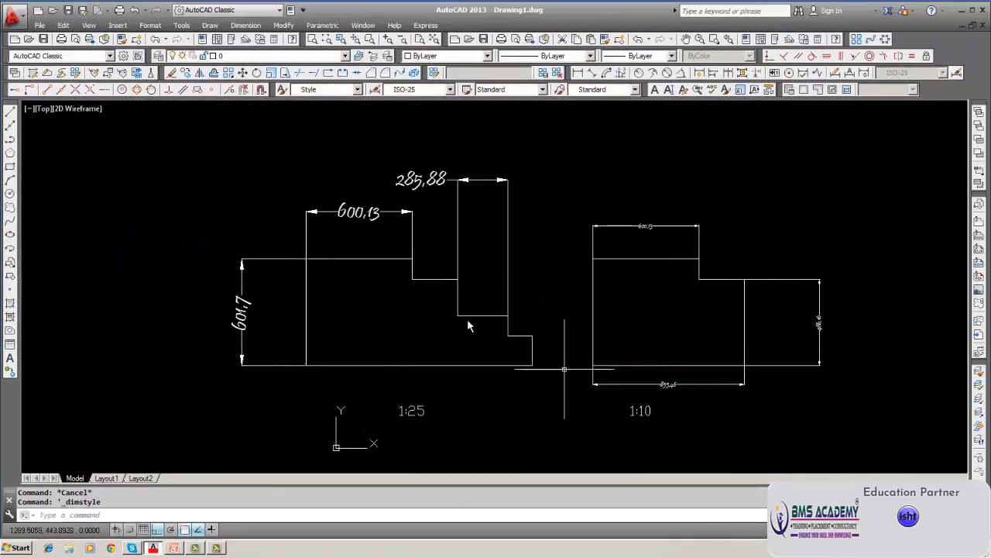
Check the 1:25 profile's 600,13 dimension and make Standard the current text style
click(354, 212)
mouse_move(359, 213)
key(Escape)
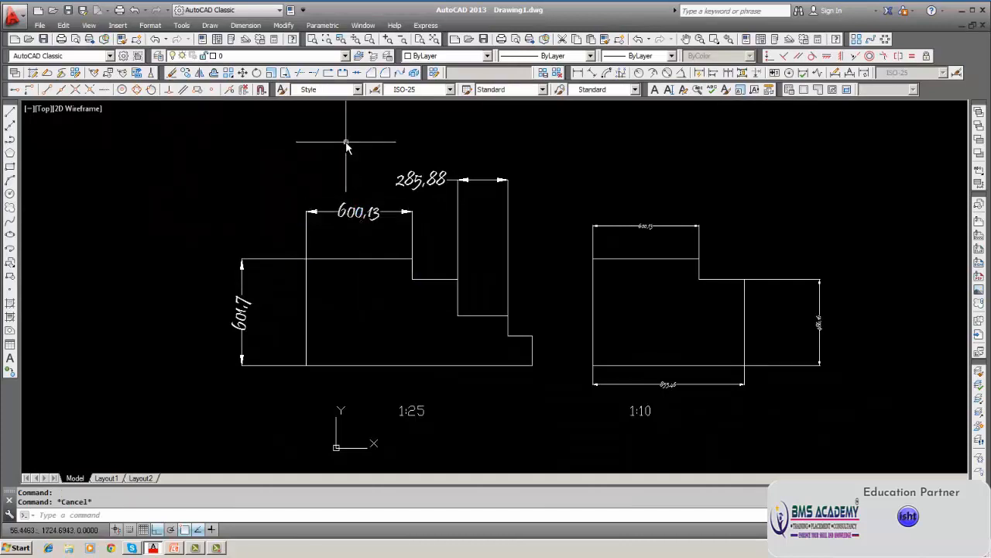
click(358, 90)
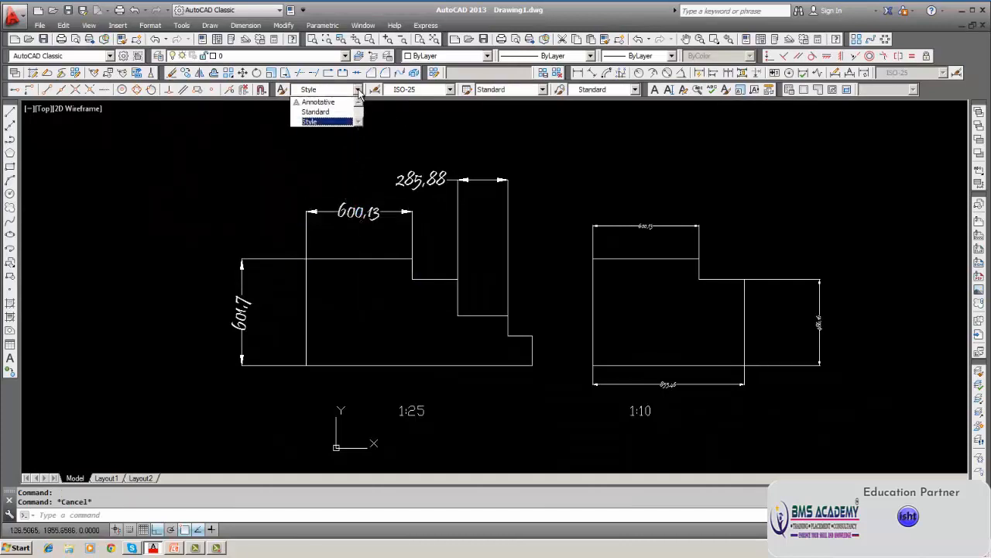
click(345, 109)
Assign the text style named Style to the 1:25 profile's 600,13 dimension
click(347, 214)
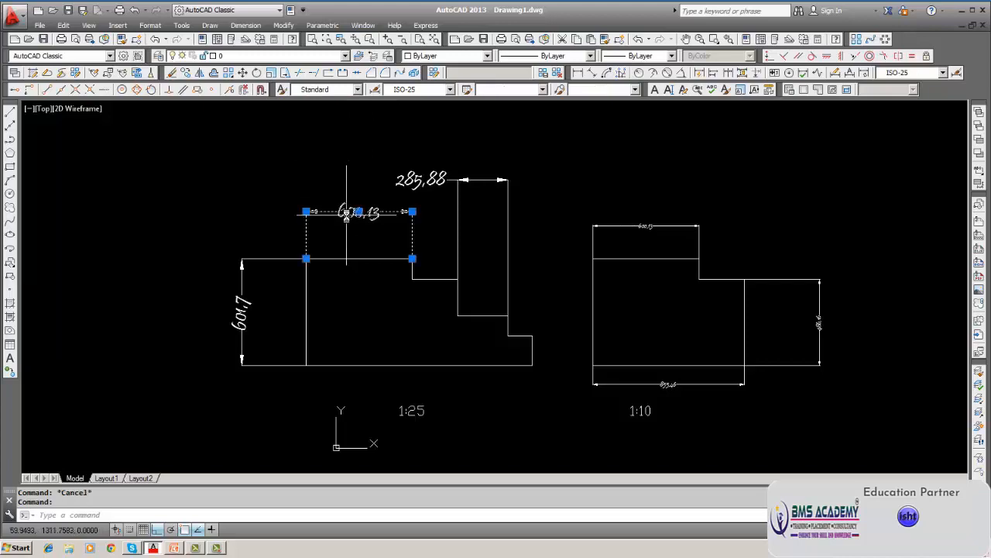
click(359, 90)
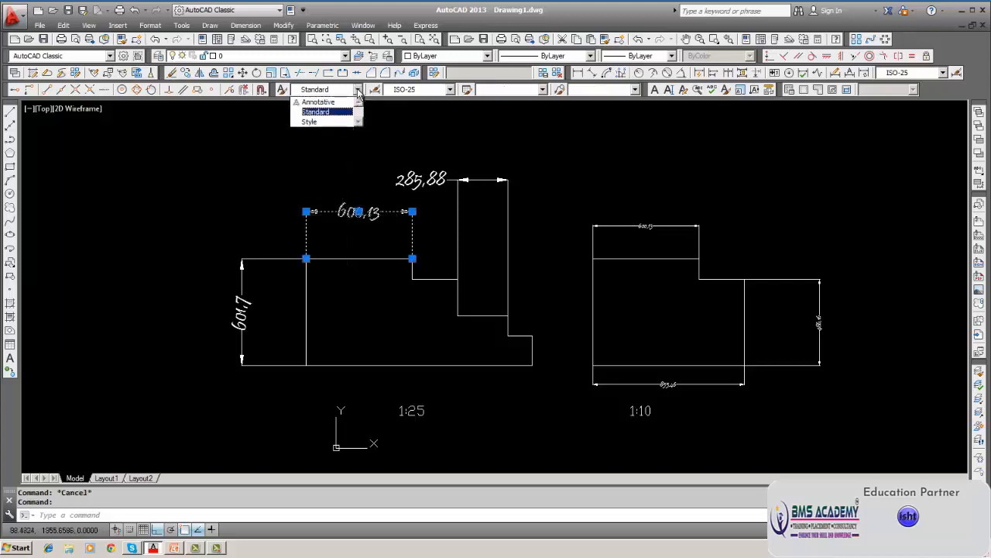
click(331, 121)
key(Escape)
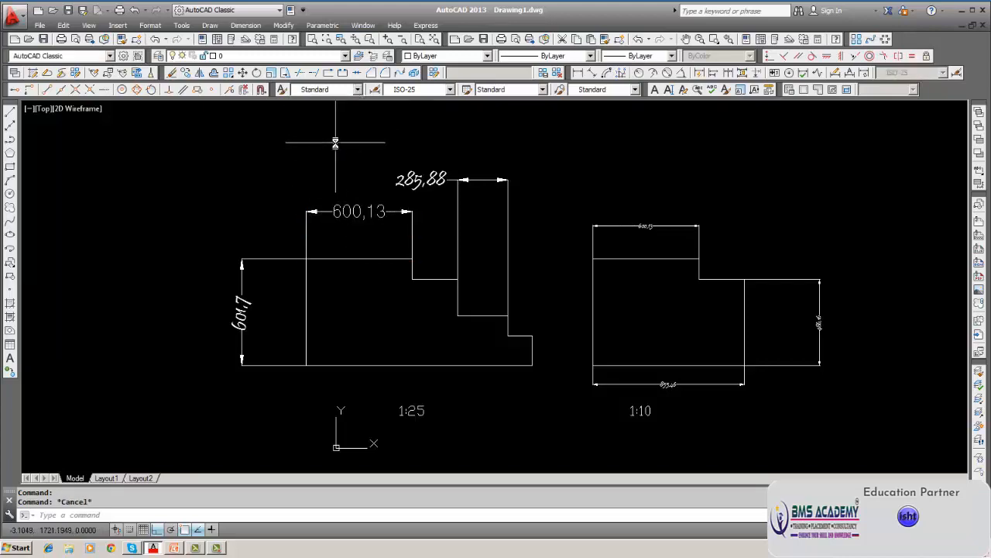
Assign the text style named Style to the 285,88 and 601,7 dimensions of the 1:25 profile
double_click(415, 180)
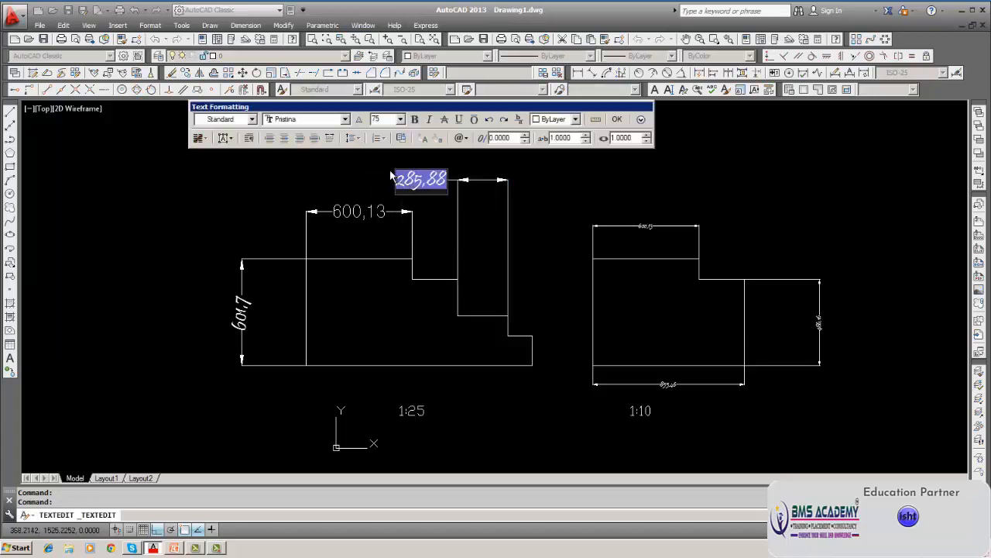
key(Escape)
key(Escape)
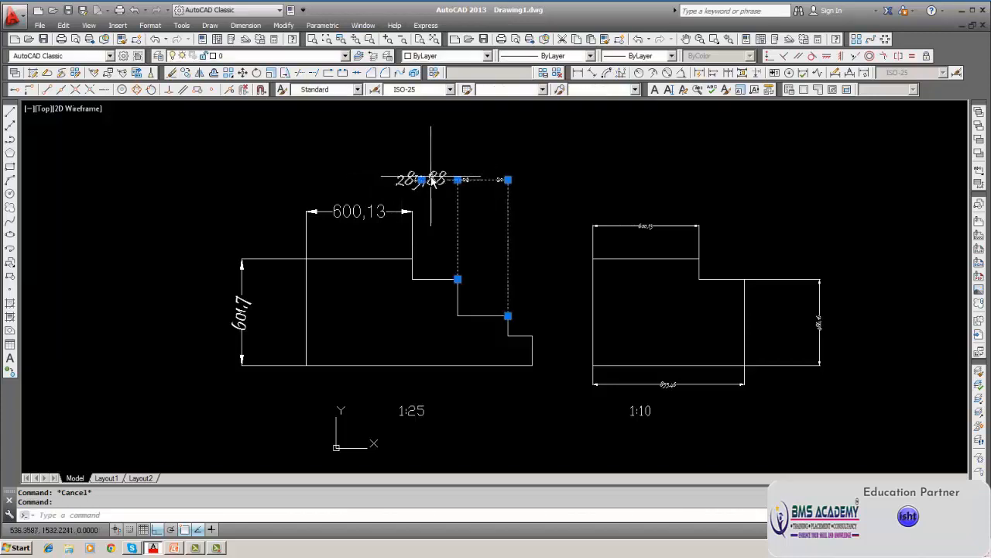
click(357, 91)
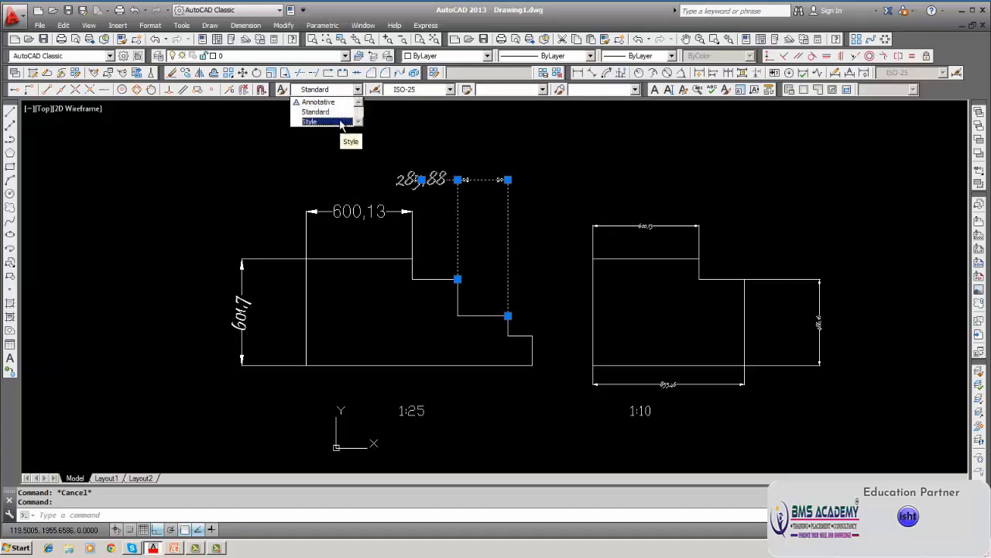
click(341, 122)
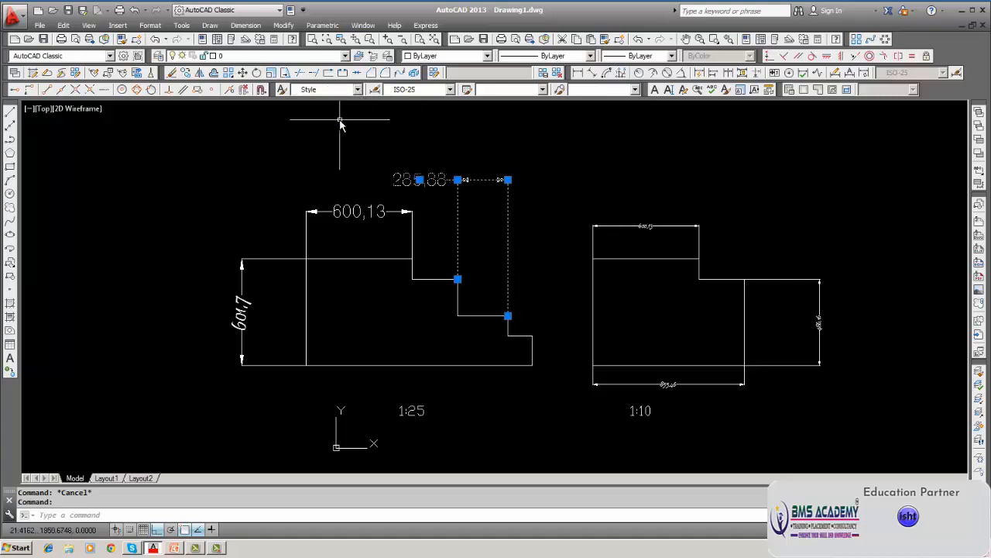
click(242, 309)
click(357, 90)
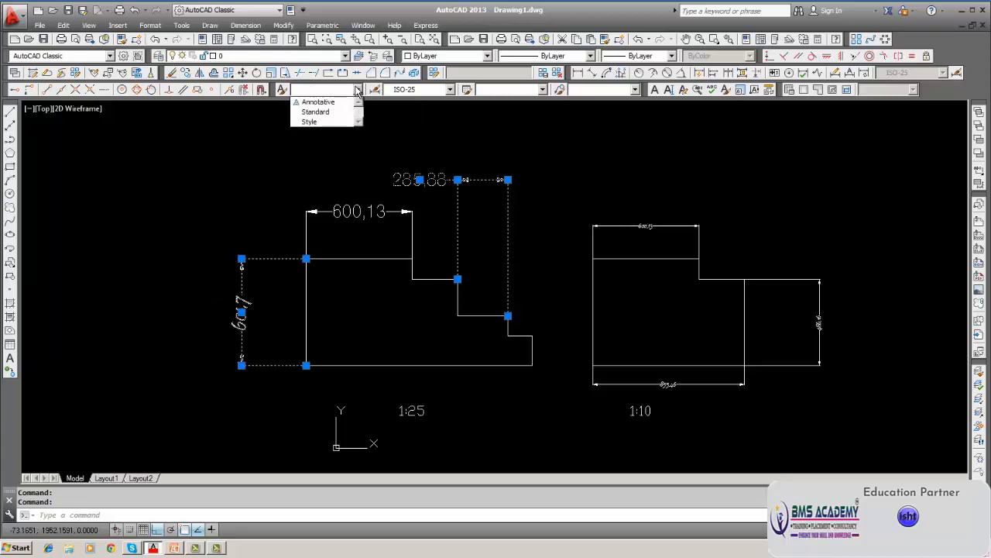
click(336, 123)
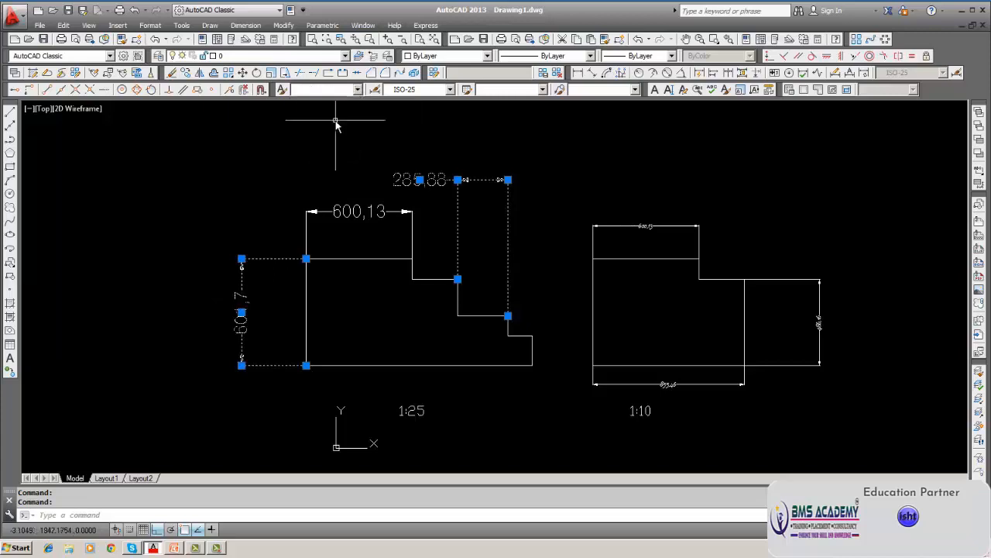
key(Escape)
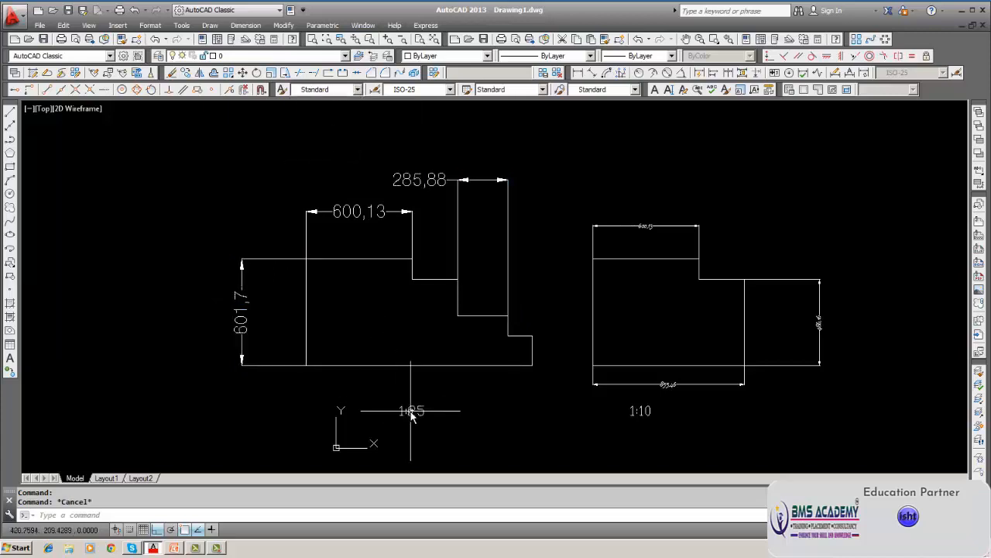
click(408, 411)
key(Escape)
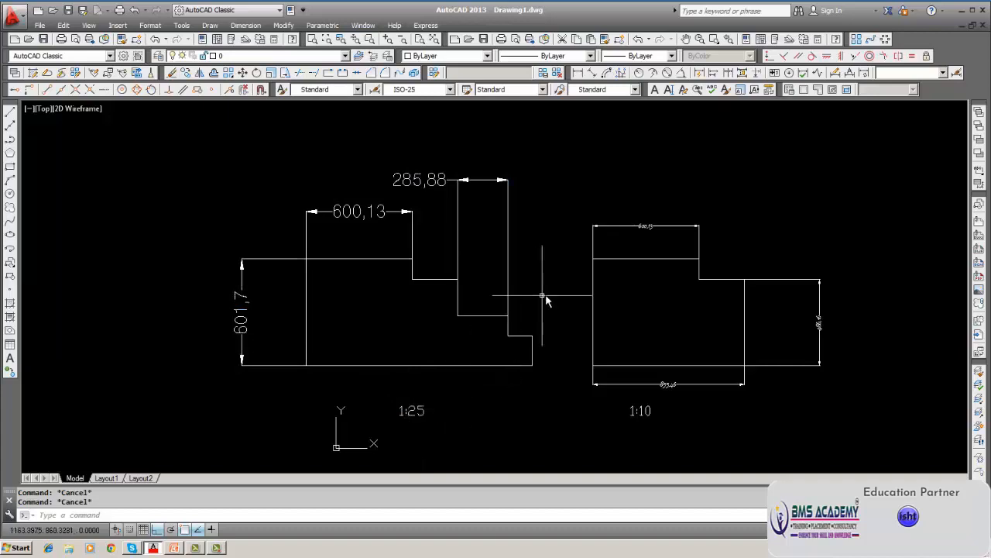
click(651, 226)
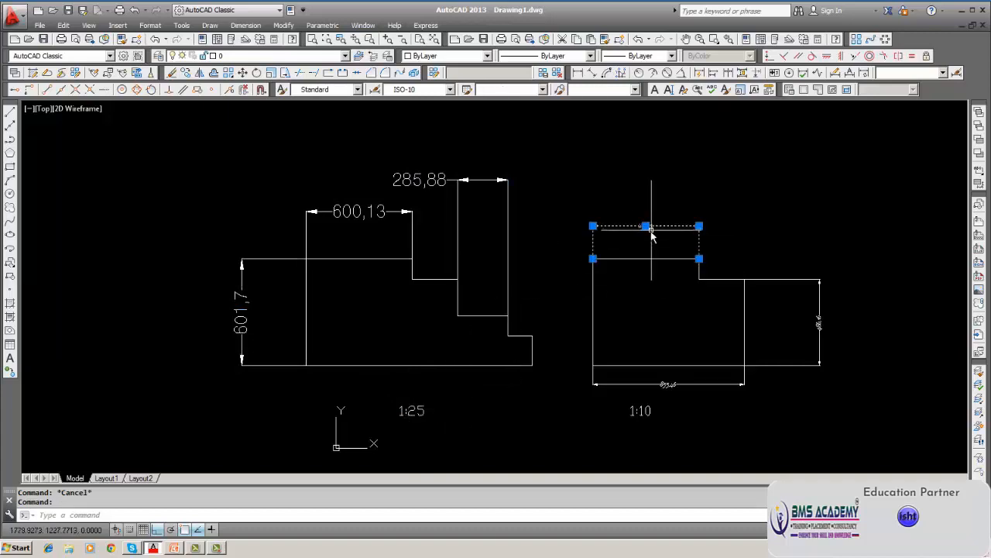
key(Escape)
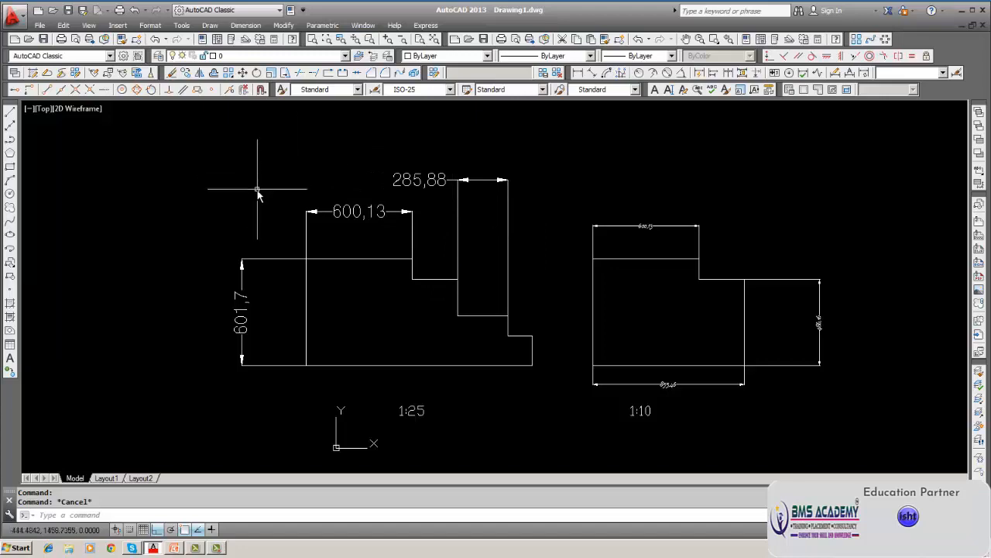
click(345, 56)
key(Escape)
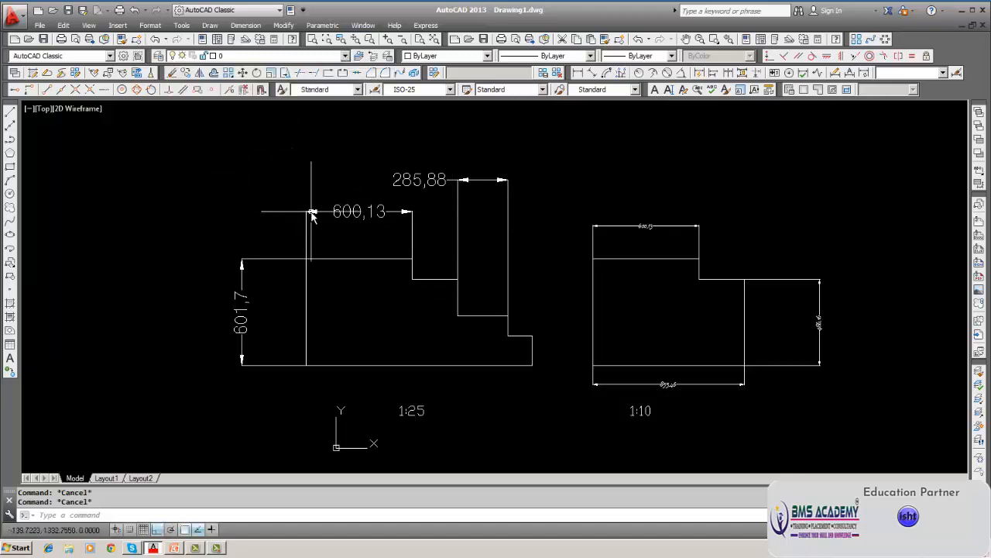
Move all six dimensions of the 1:25 and 1:10 profiles to the DIM layer
click(311, 212)
click(243, 296)
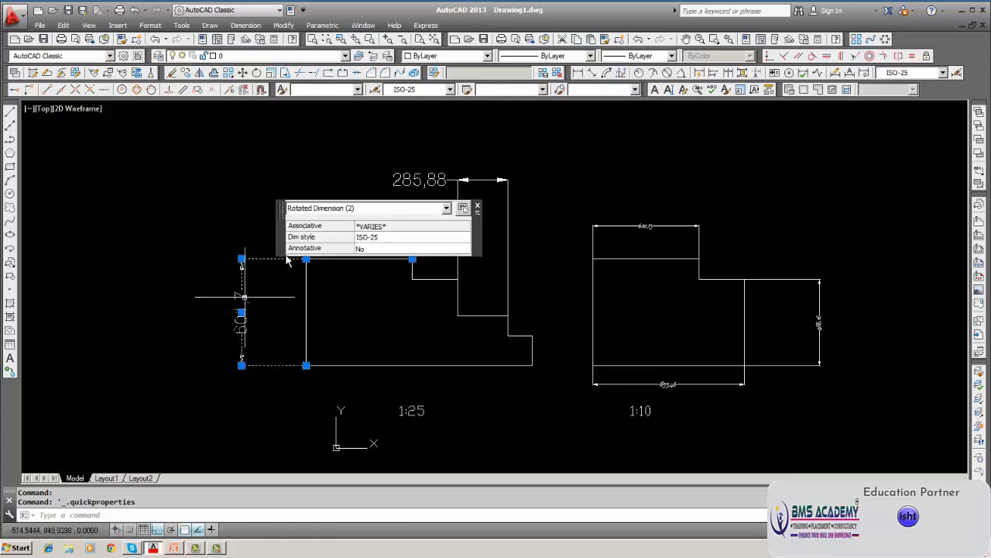
click(411, 181)
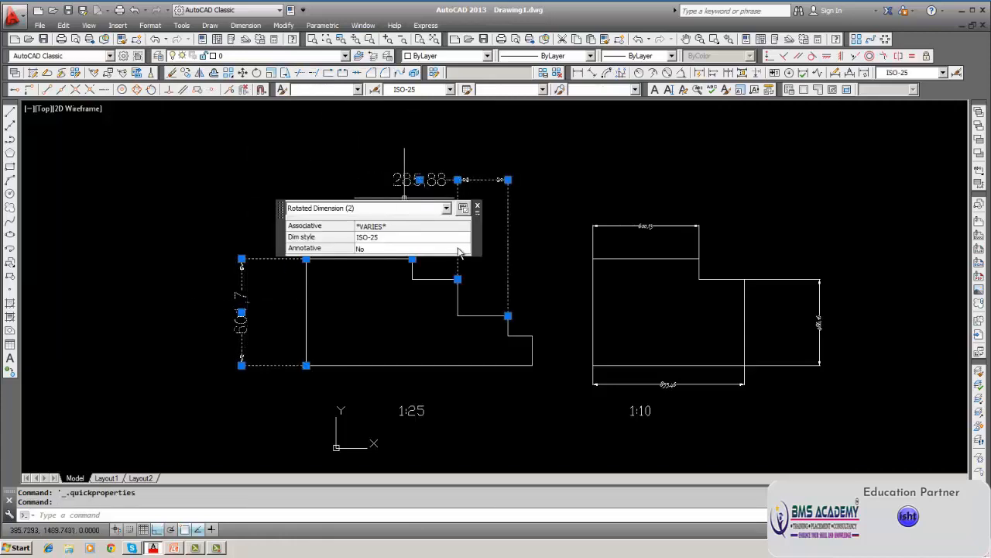
click(649, 384)
click(649, 225)
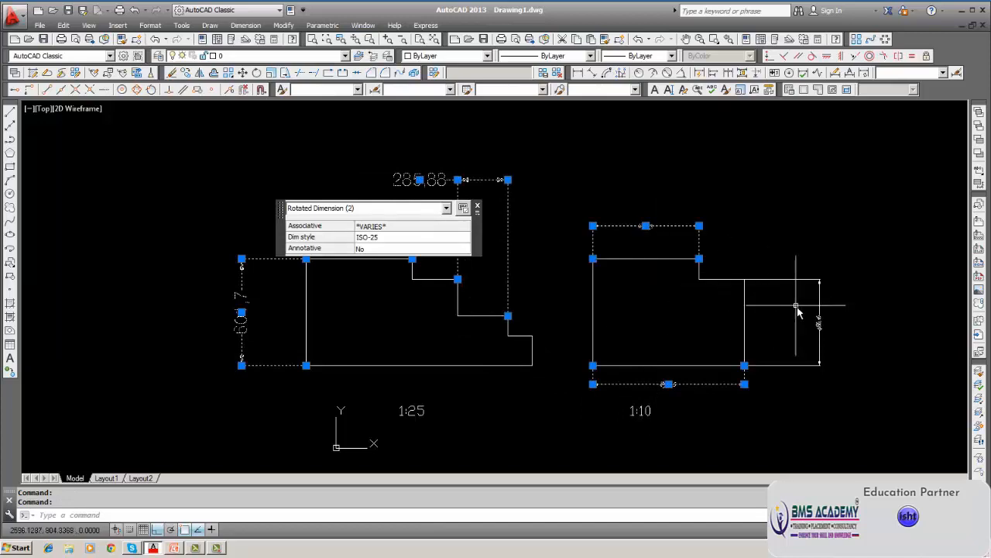
click(819, 325)
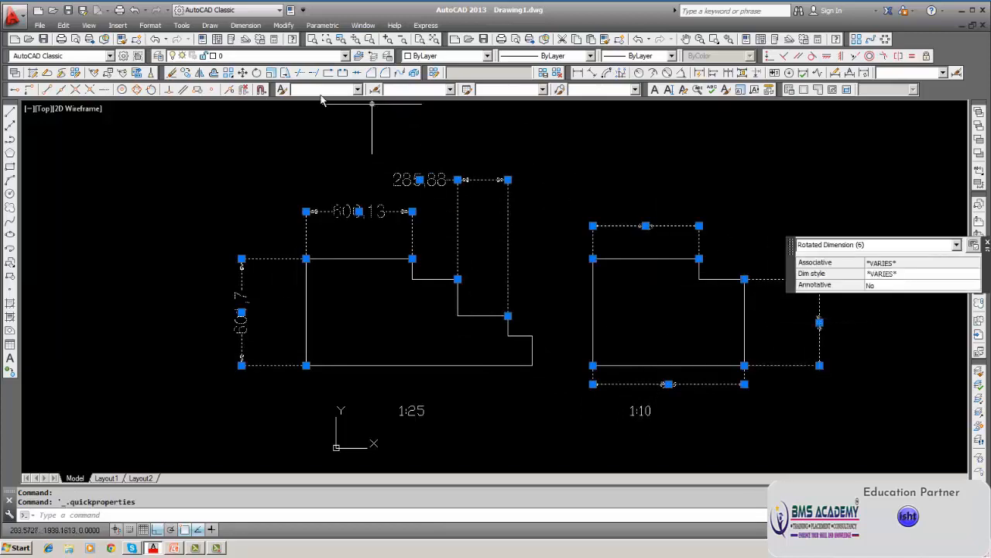
click(344, 56)
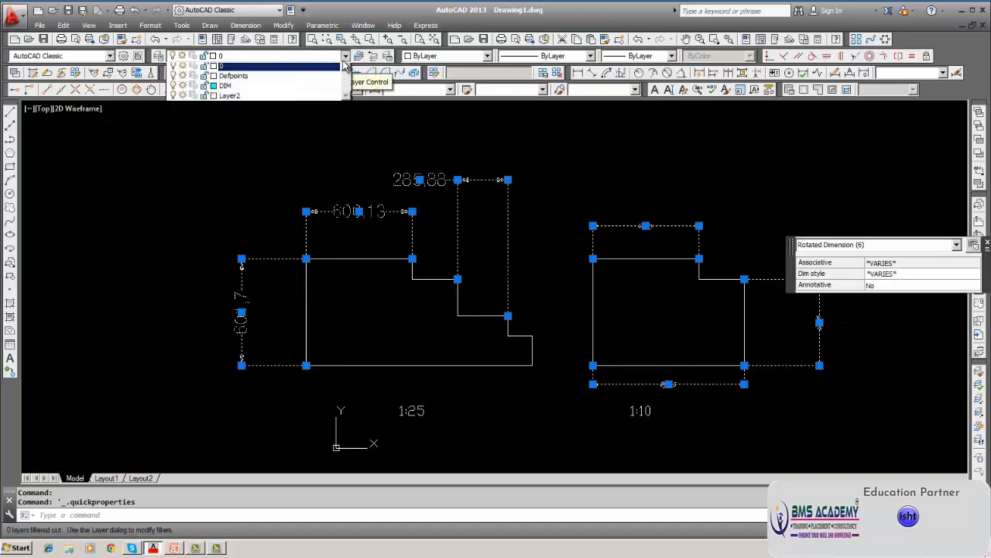
click(298, 92)
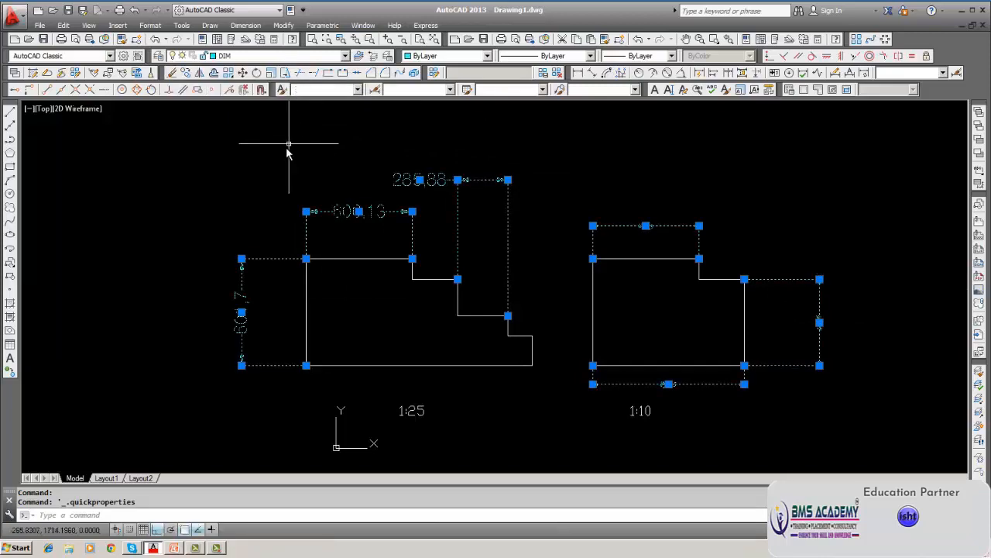
key(Escape)
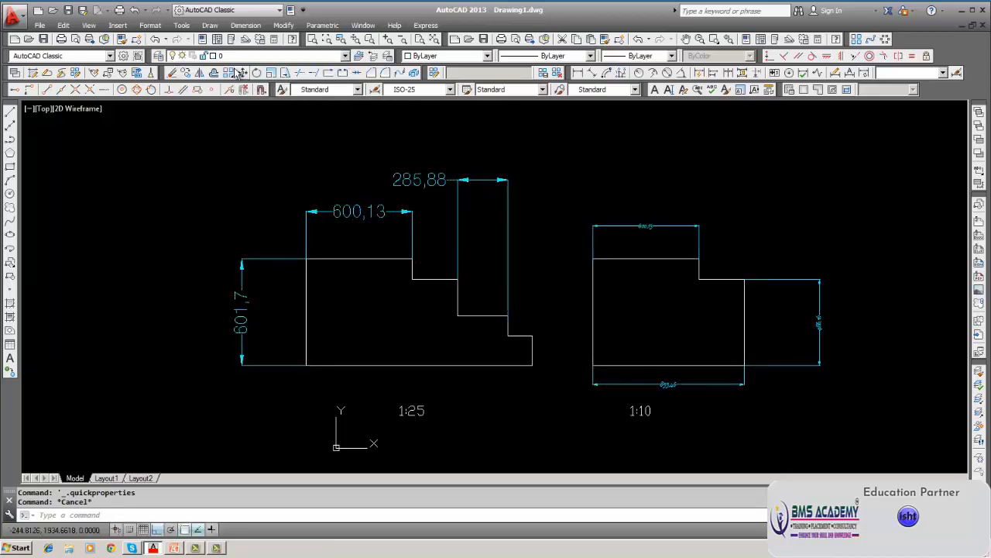
Lock layer 0 and keep it as the current layer
click(204, 62)
click(204, 61)
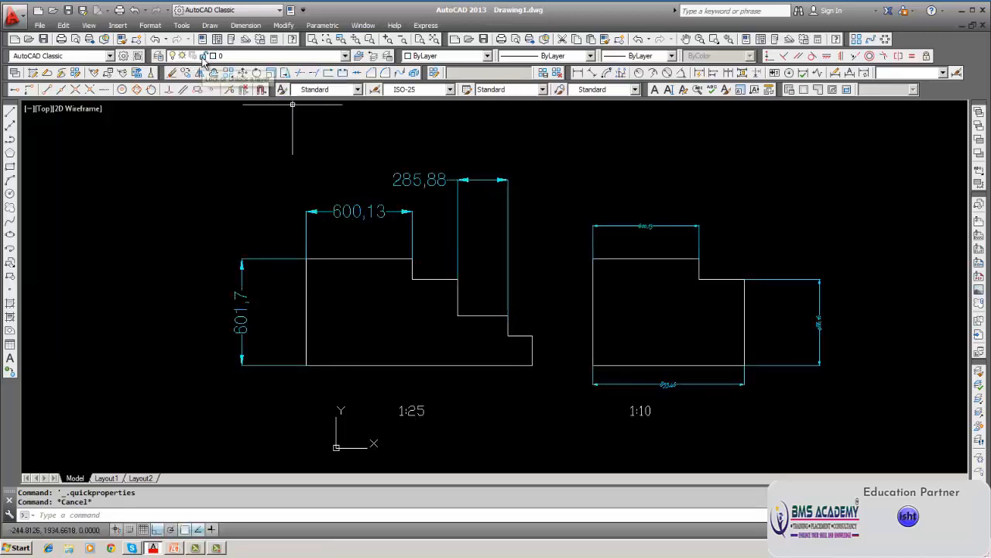
click(204, 60)
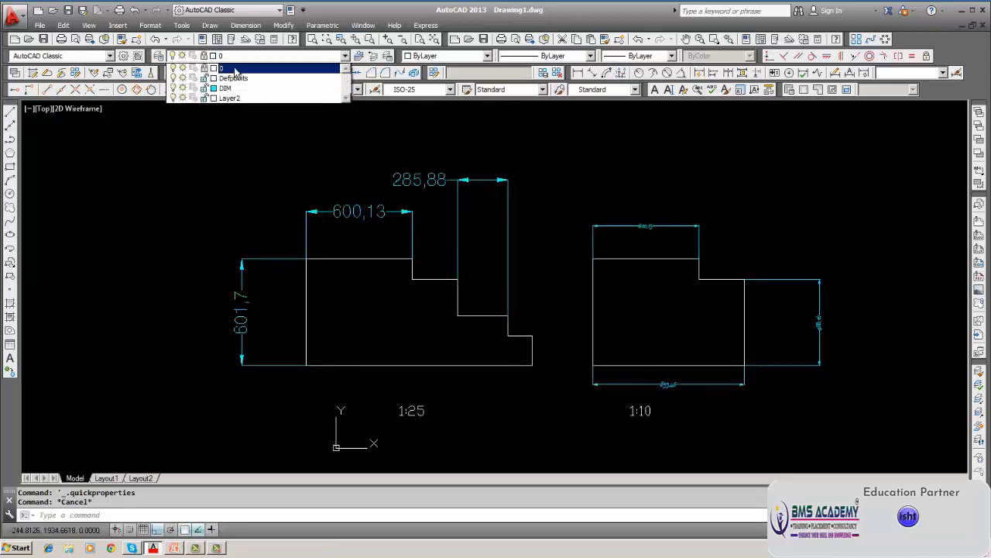
click(233, 68)
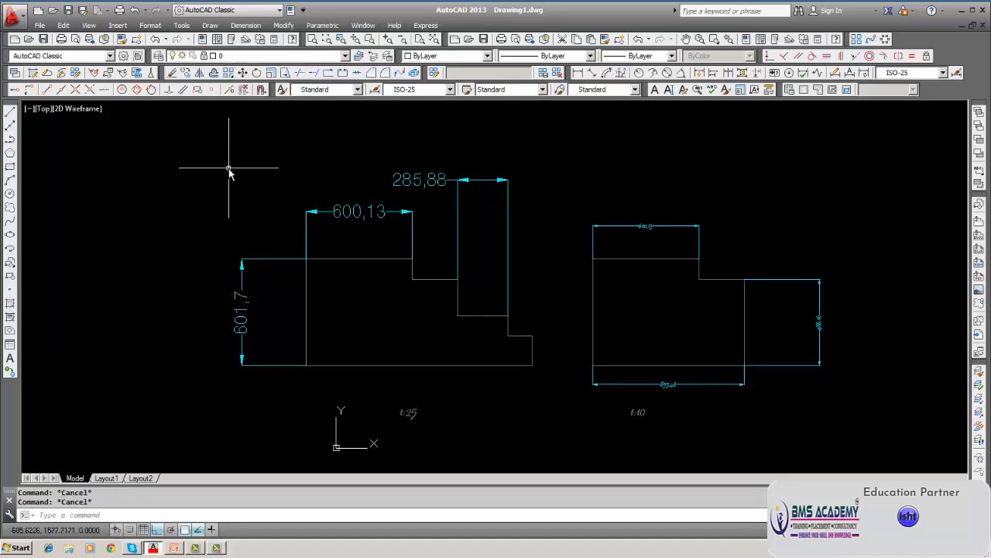
Select the 1:25 profile together with its dimensions and assign the Standard text style to the three dimensions
click(187, 161)
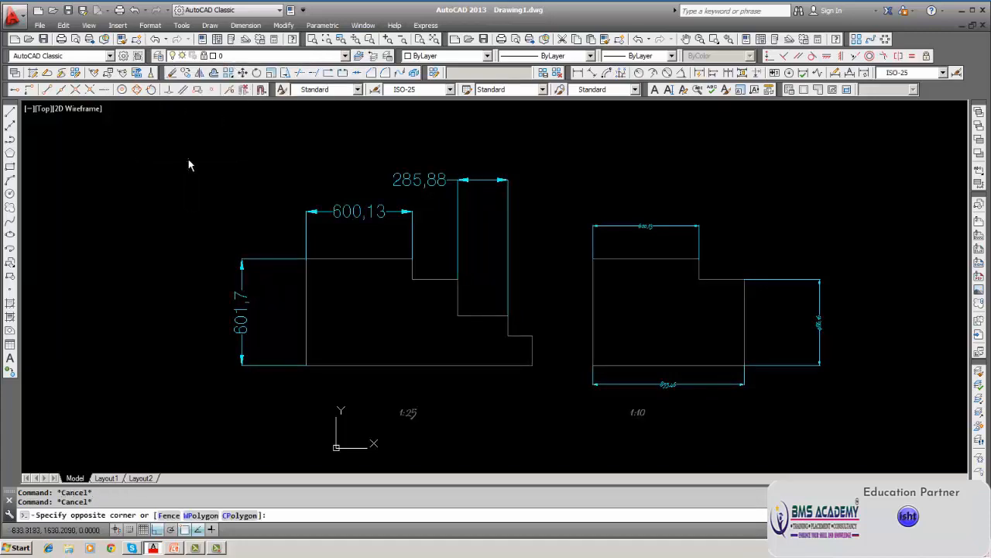
key(Escape)
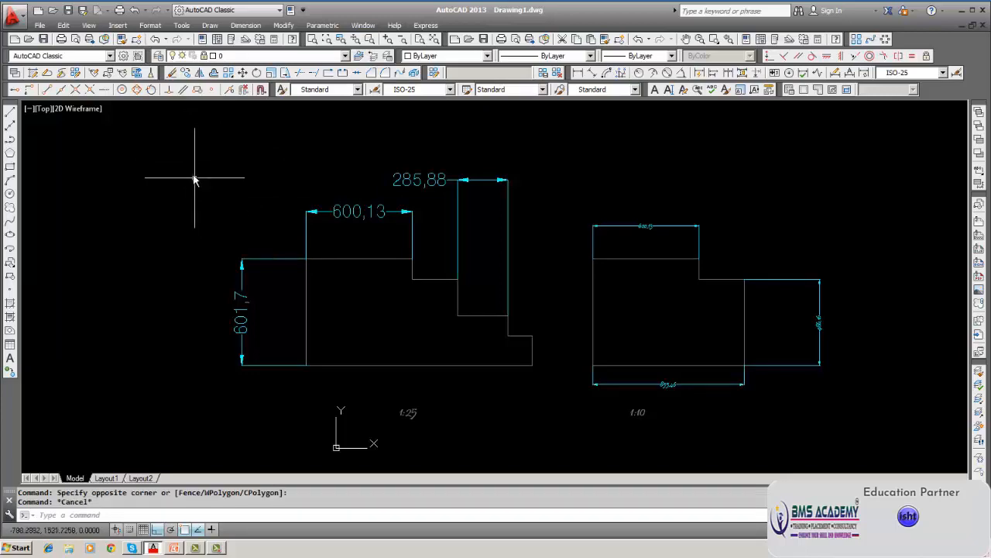
click(192, 167)
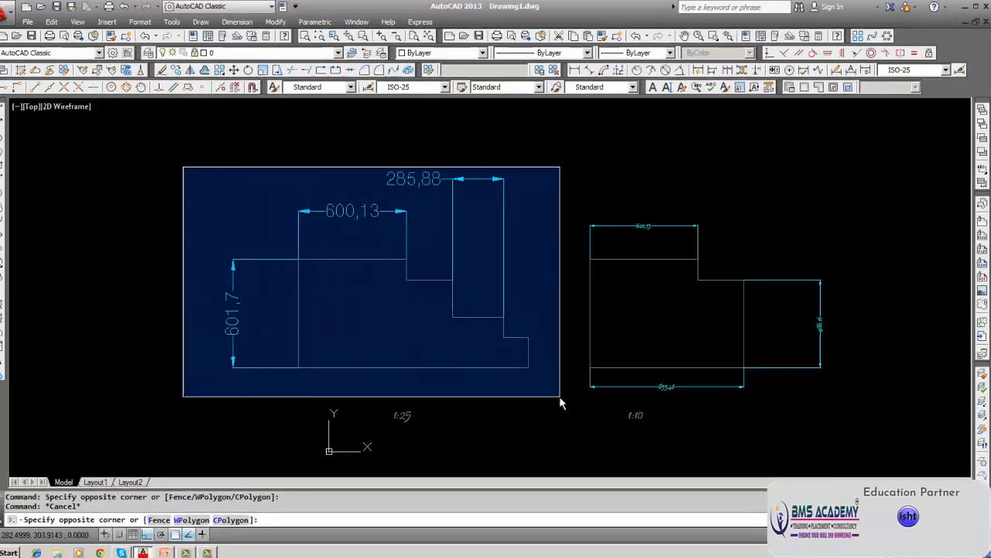
click(559, 396)
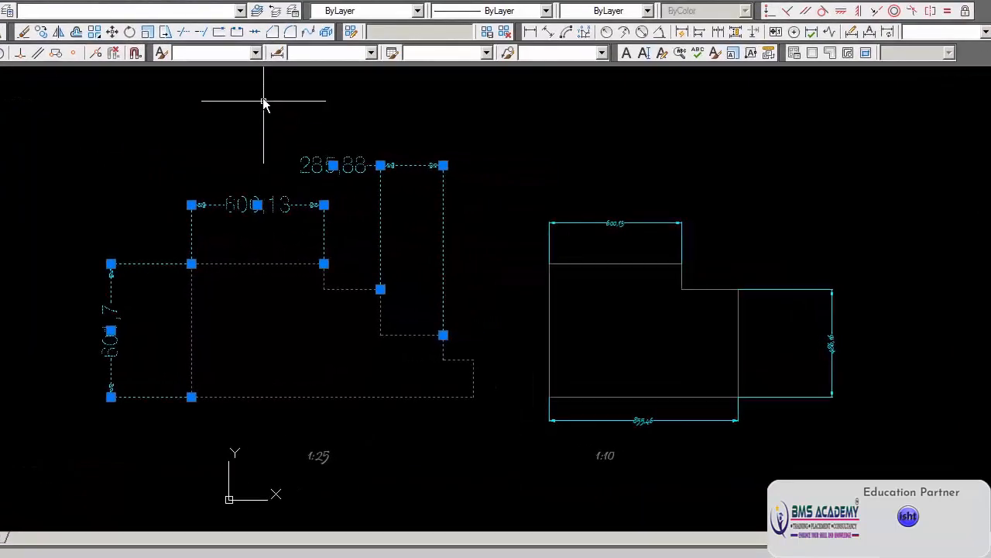
click(255, 53)
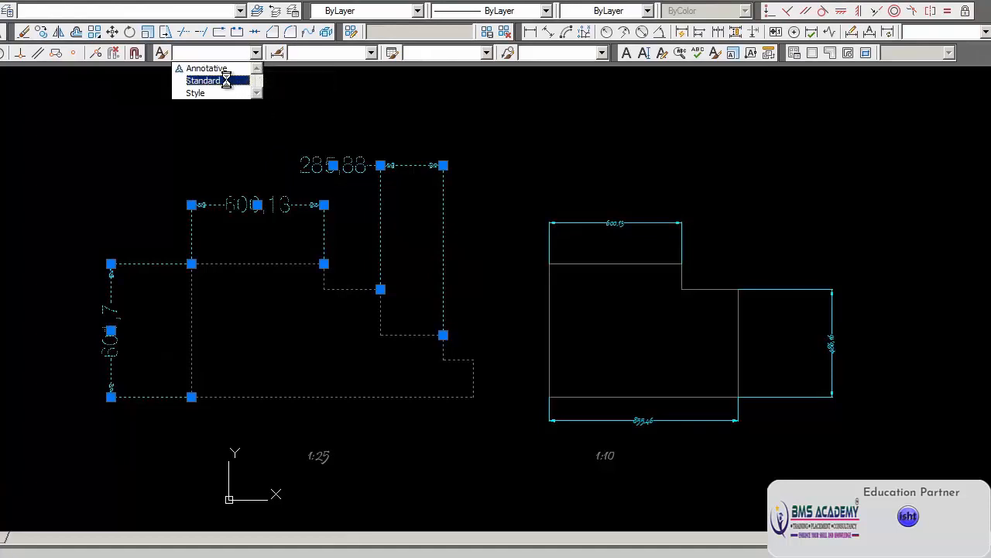
click(230, 79)
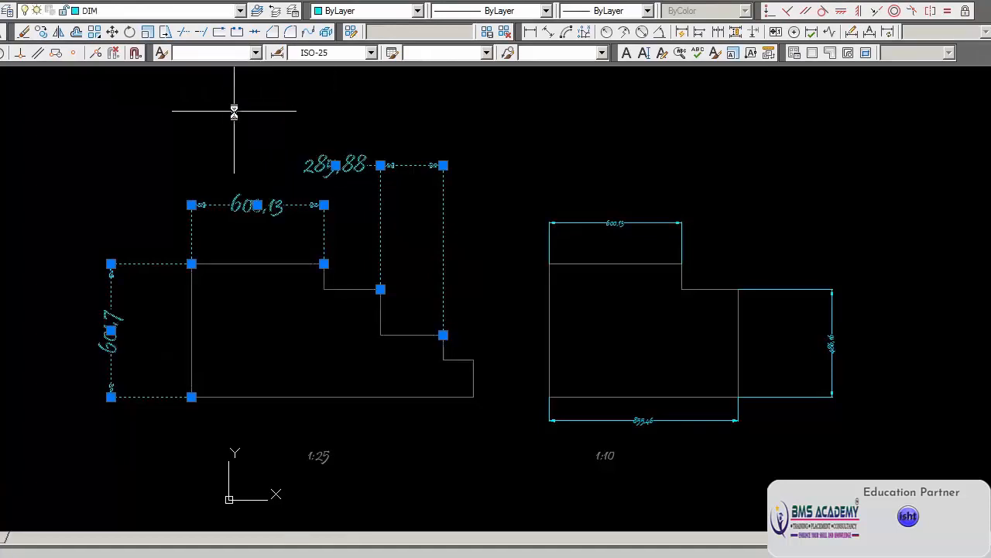
key(Escape)
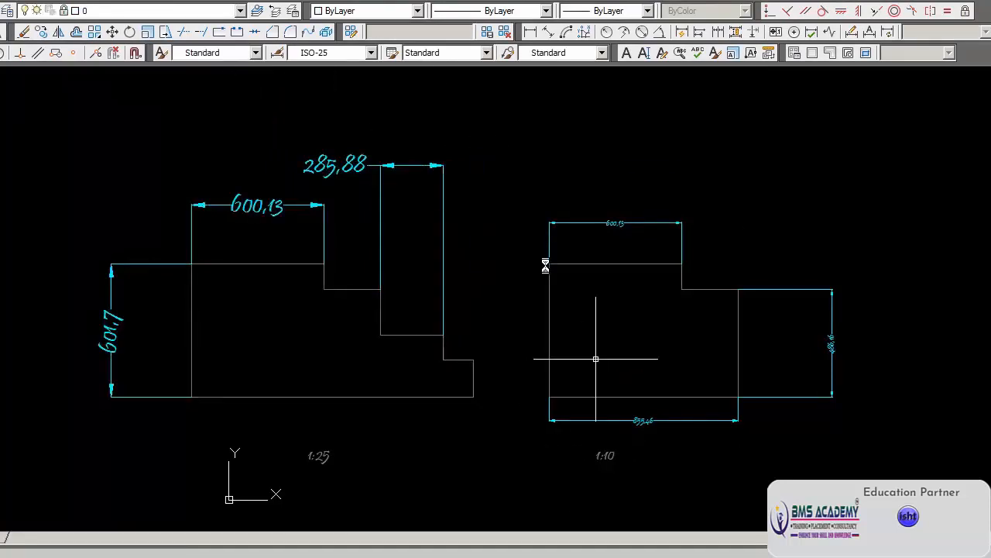
Select the 1:10 profile together with its dimensions and assign the Standard text style to the three dimensions
click(509, 117)
click(890, 441)
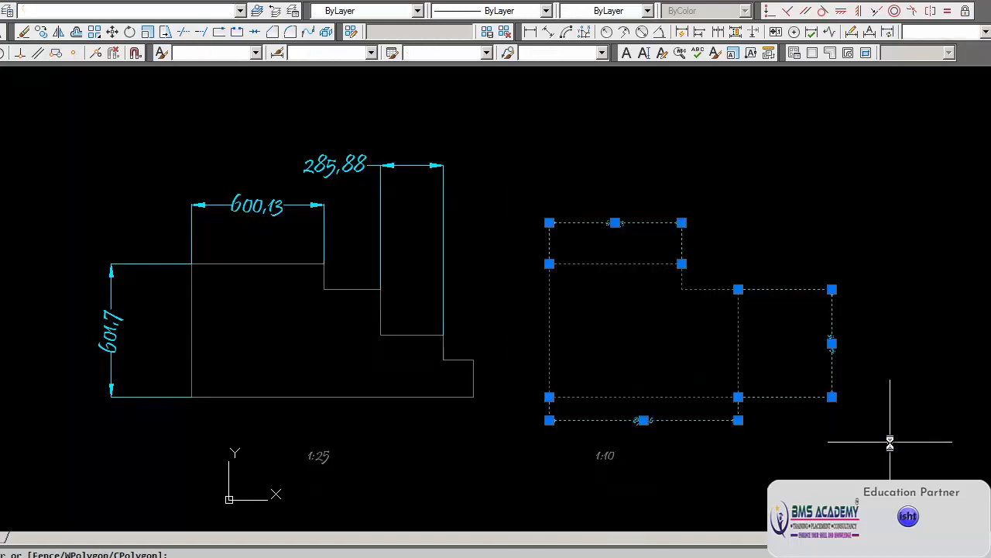
click(256, 53)
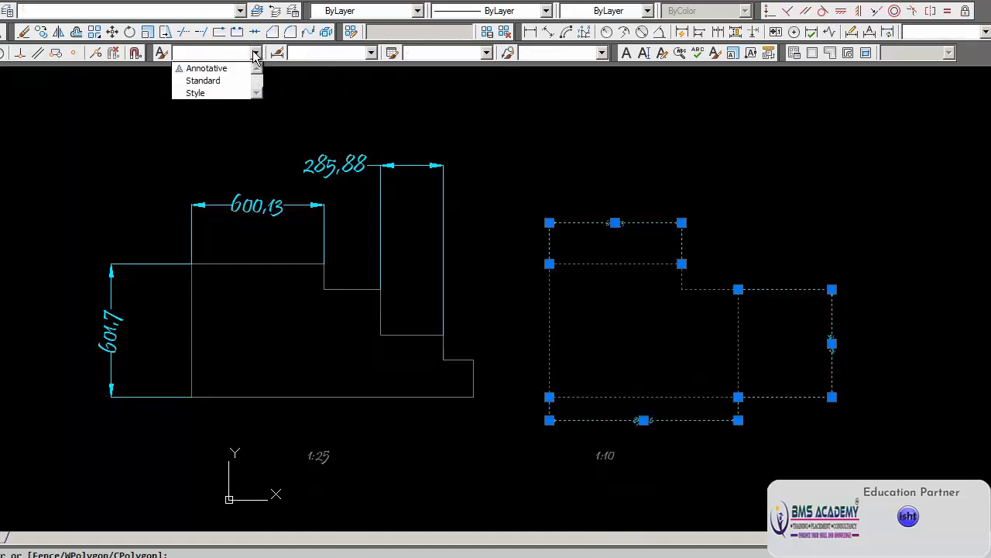
click(217, 78)
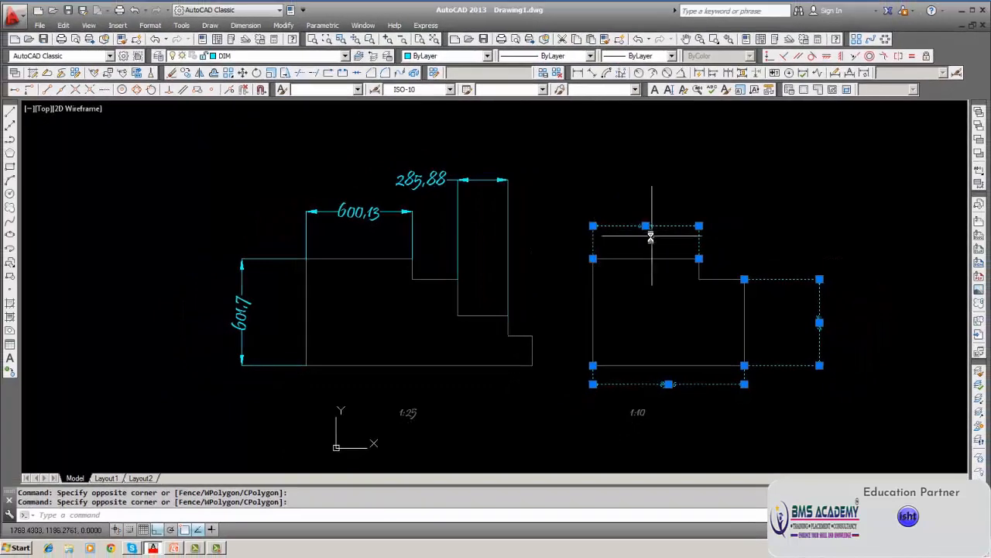
scroll(648, 232, up, 2)
key(Escape)
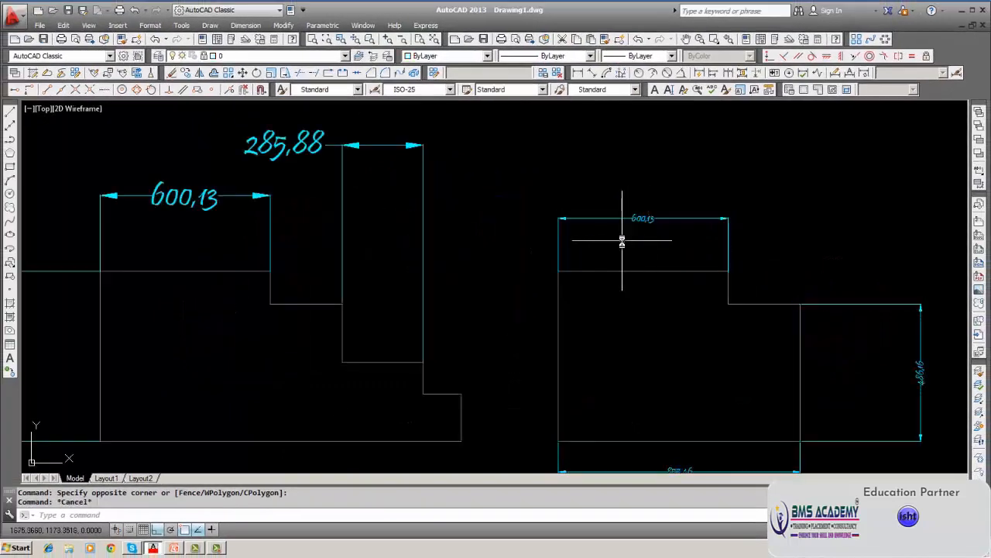
scroll(622, 243, down, 2)
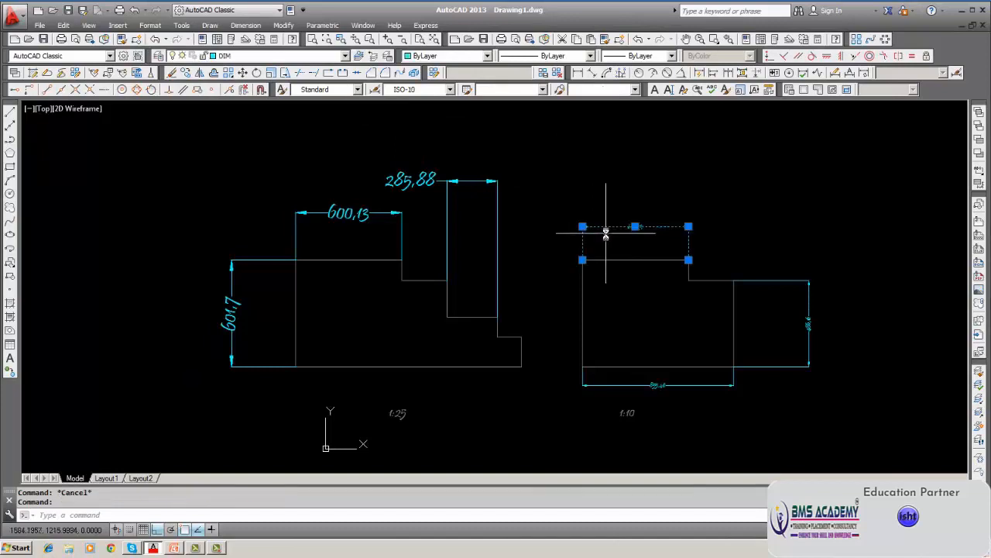
key(Escape)
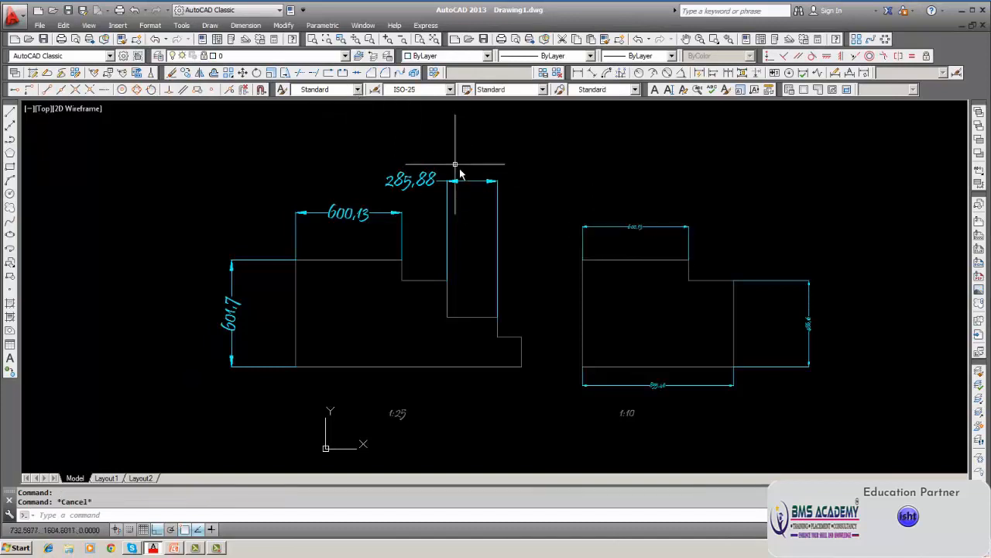
Select the 1:10 profile together with its dimensions and assign the text style named Style to the three dimensions
click(563, 167)
click(827, 406)
click(827, 404)
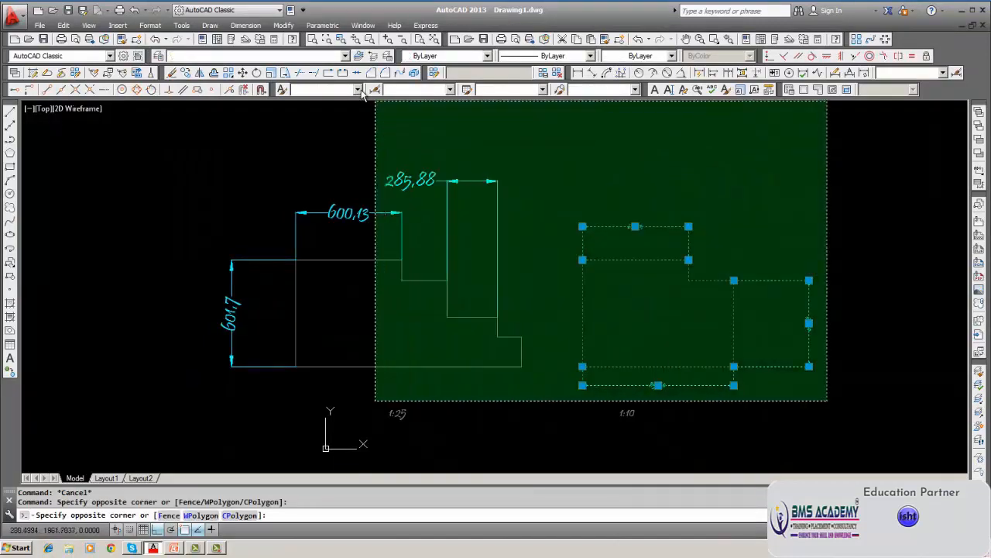
click(544, 207)
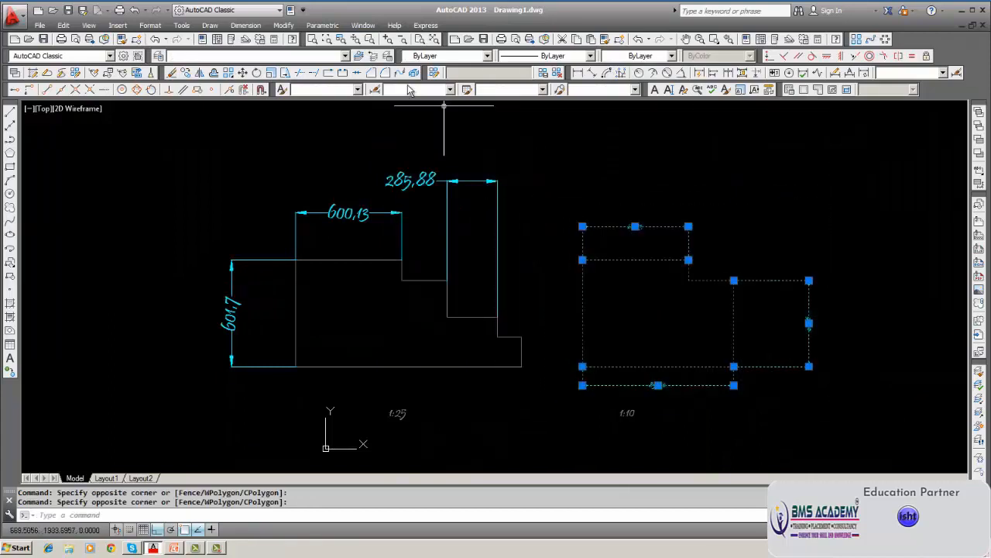
click(359, 89)
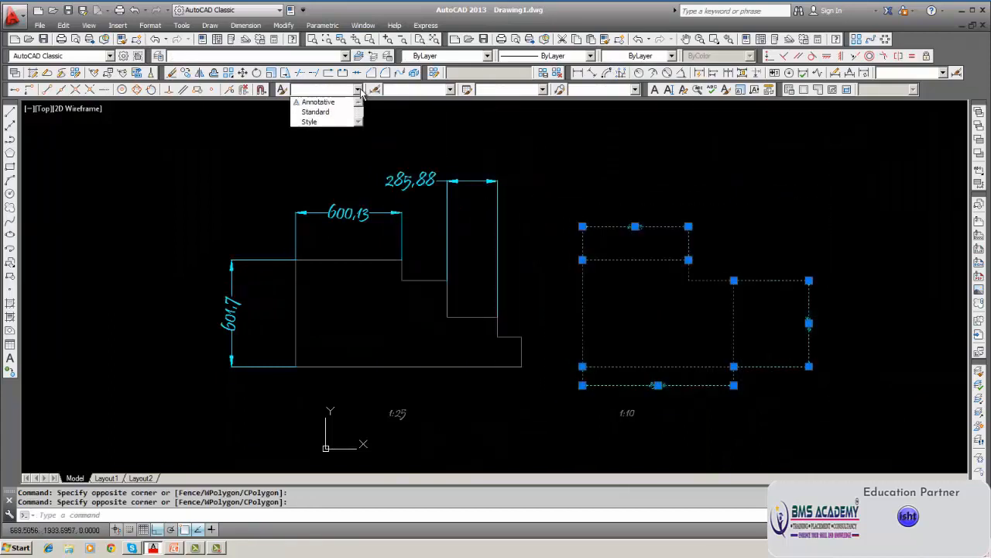
click(331, 124)
key(Escape)
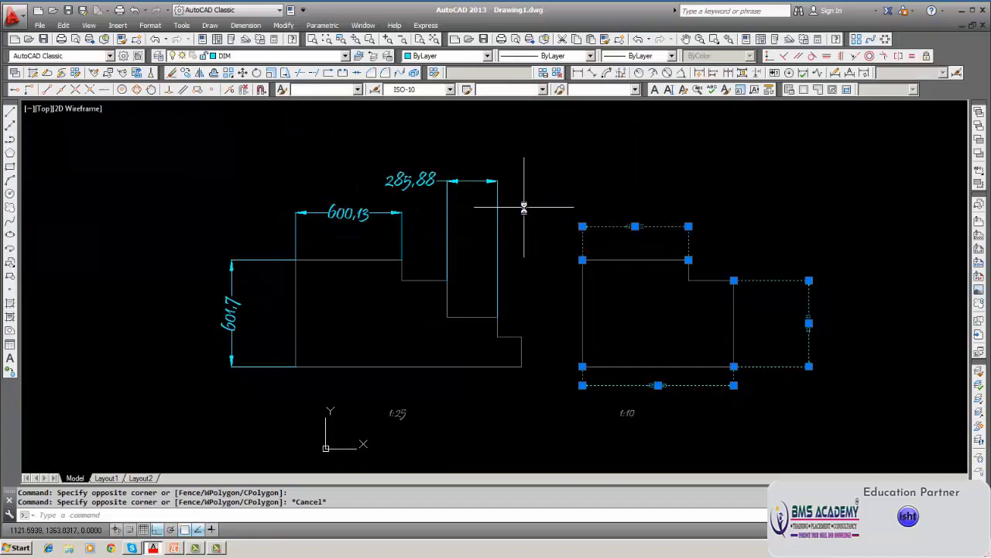
scroll(611, 237, up, 3)
click(610, 239)
key(Escape)
key(Escape)
scroll(610, 241, down, 2)
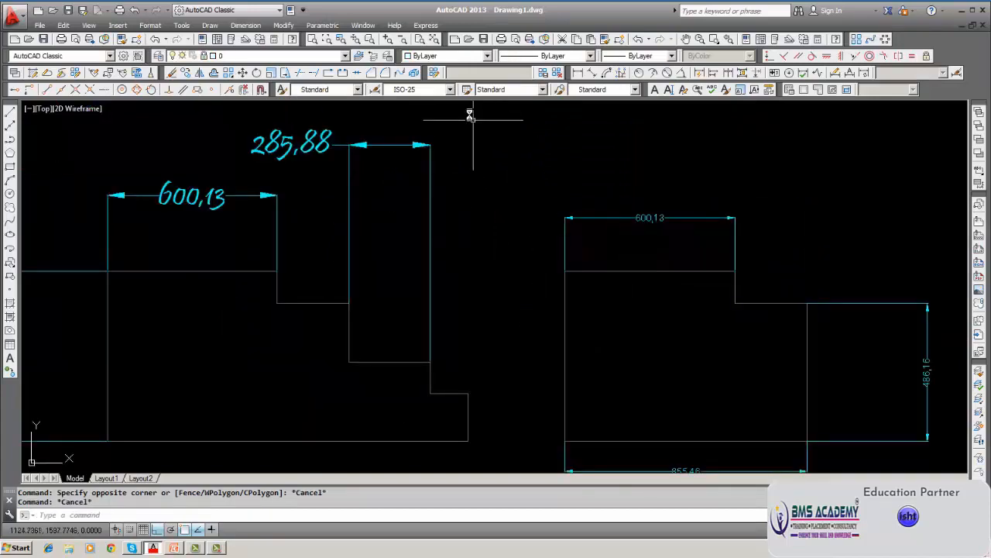
click(450, 90)
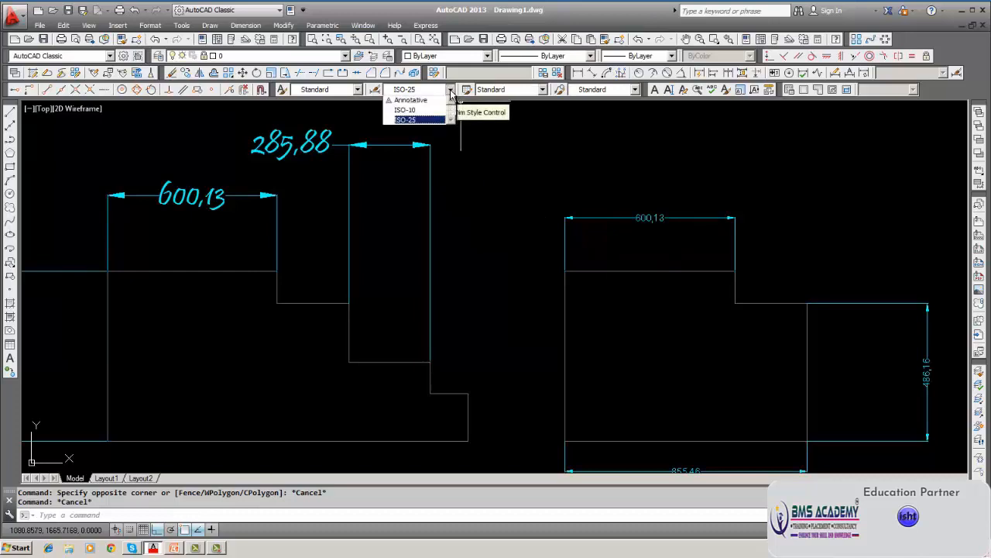
click(450, 90)
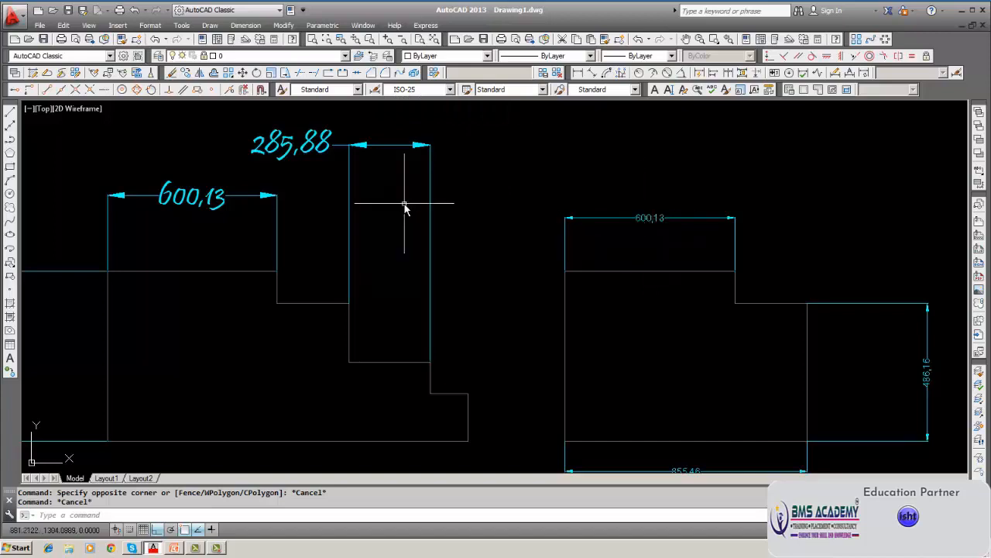
scroll(404, 206, down, 2)
middle_drag(398, 214, 450, 224)
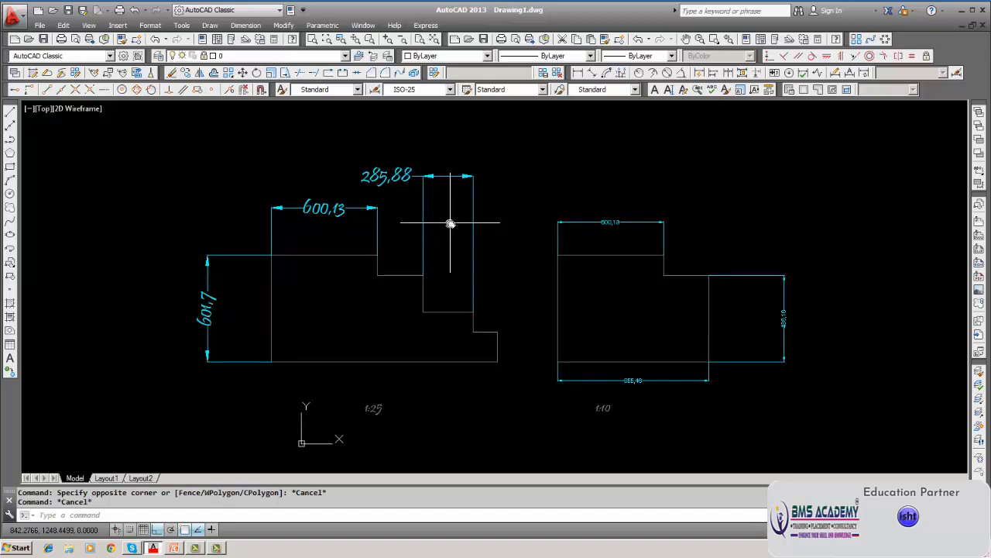
scroll(449, 224, down, 2)
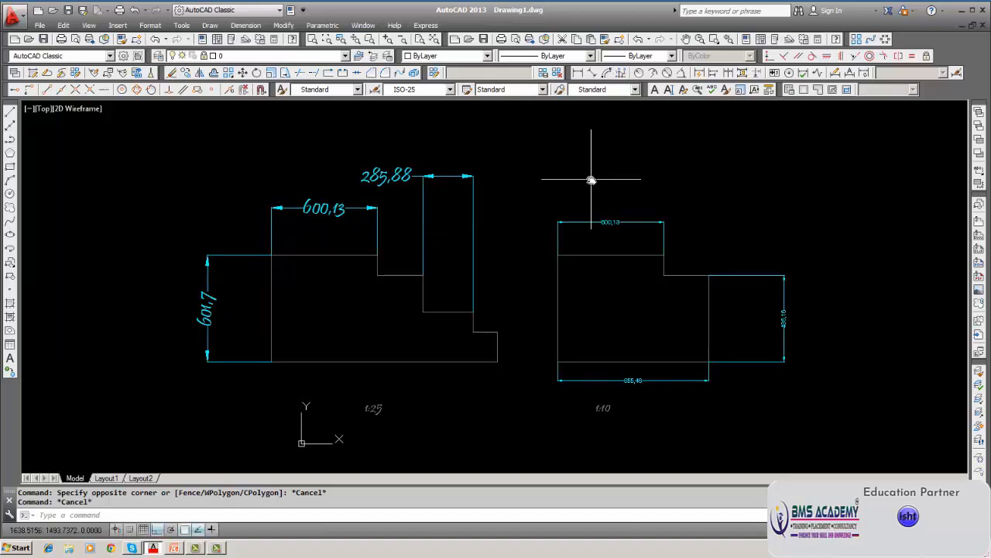
Open the ISO-25 dimension style for modification and examine the arrowhead types available for its first arrowhead
click(242, 26)
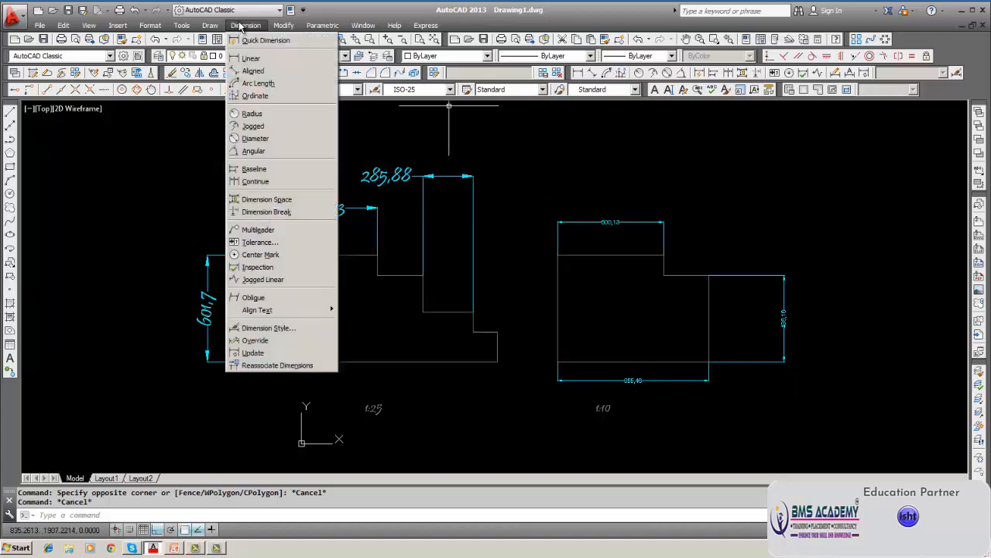
click(255, 332)
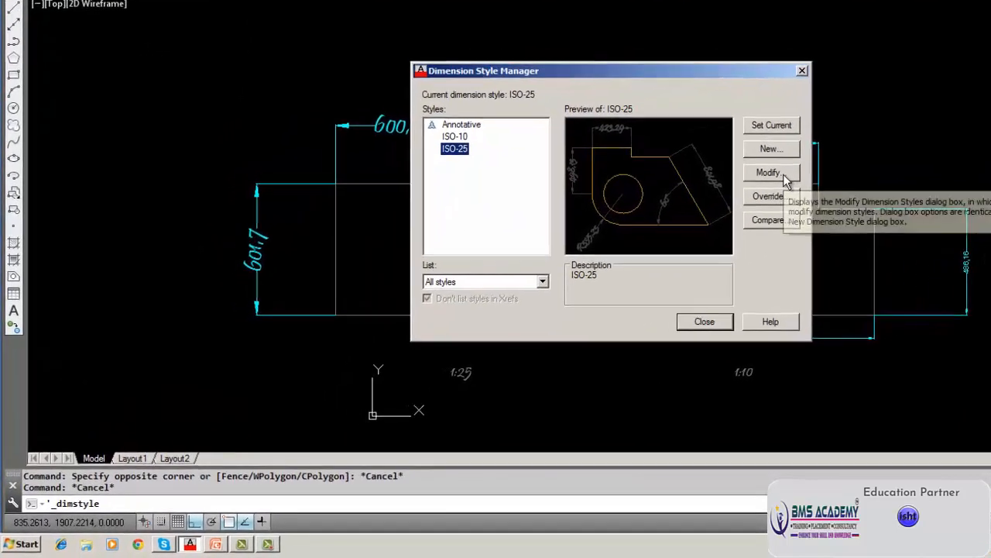
click(635, 246)
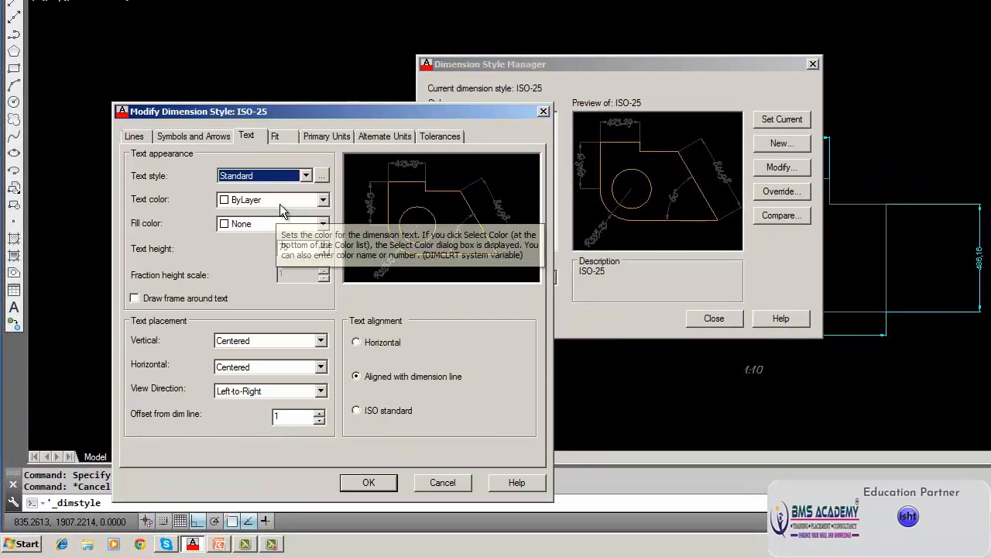
click(201, 136)
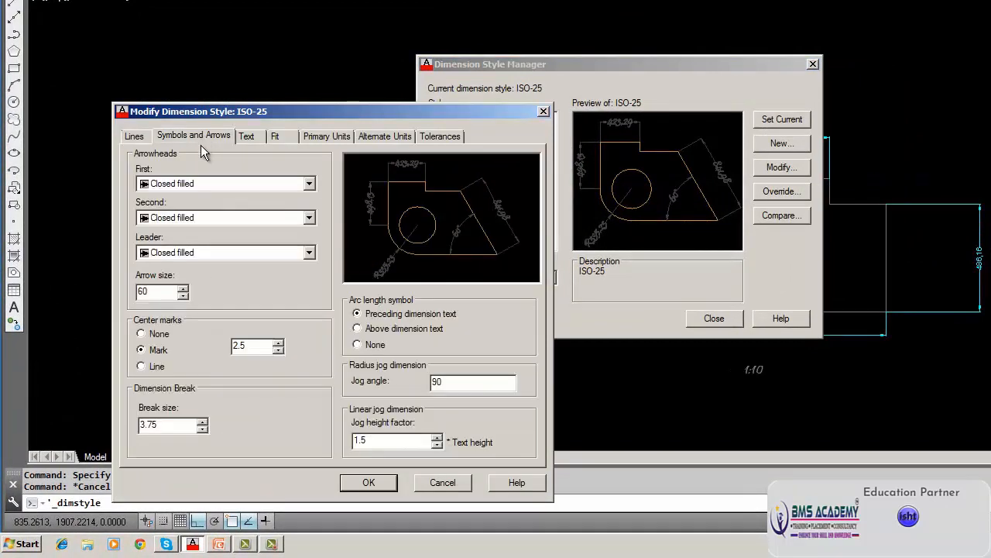
click(309, 185)
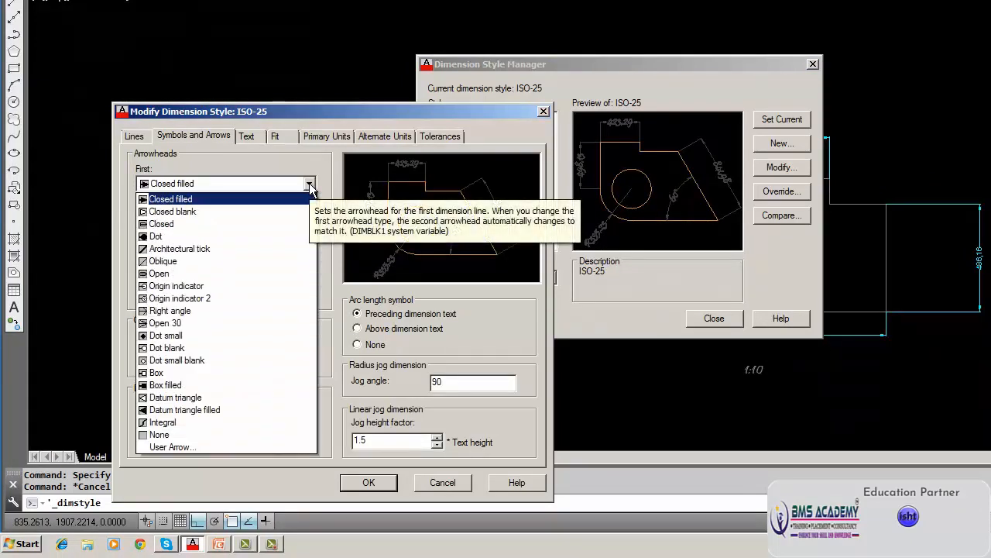
click(309, 184)
click(309, 185)
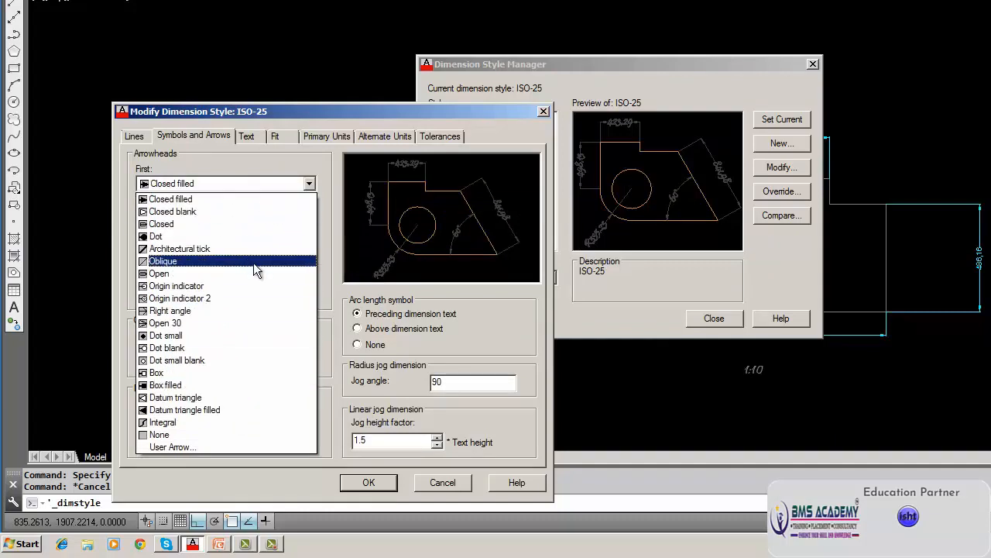
key(Escape)
key(Escape)
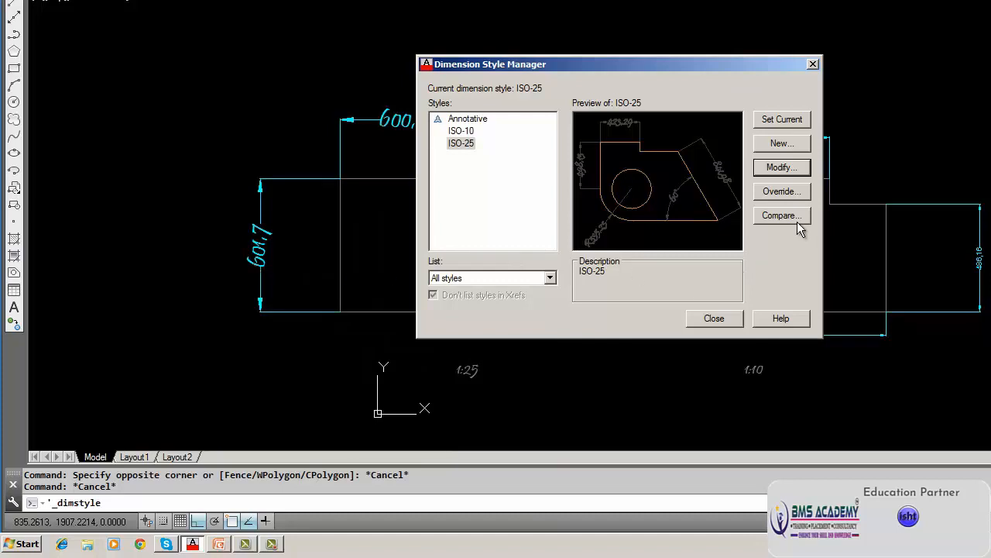
Modify the ISO-25 dimension style to use Closed blank for both arrowheads and the leader, and apply the change
click(782, 170)
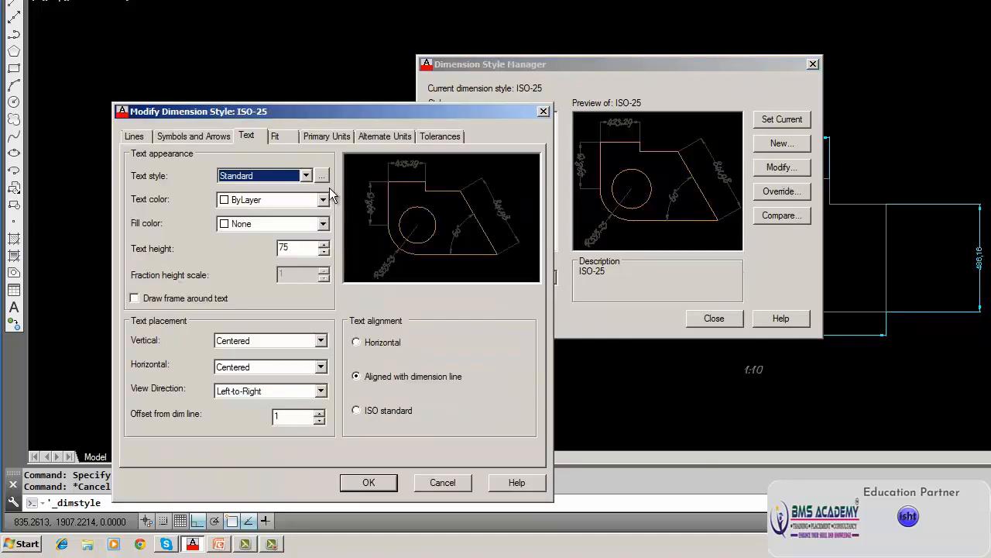
click(307, 176)
click(307, 176)
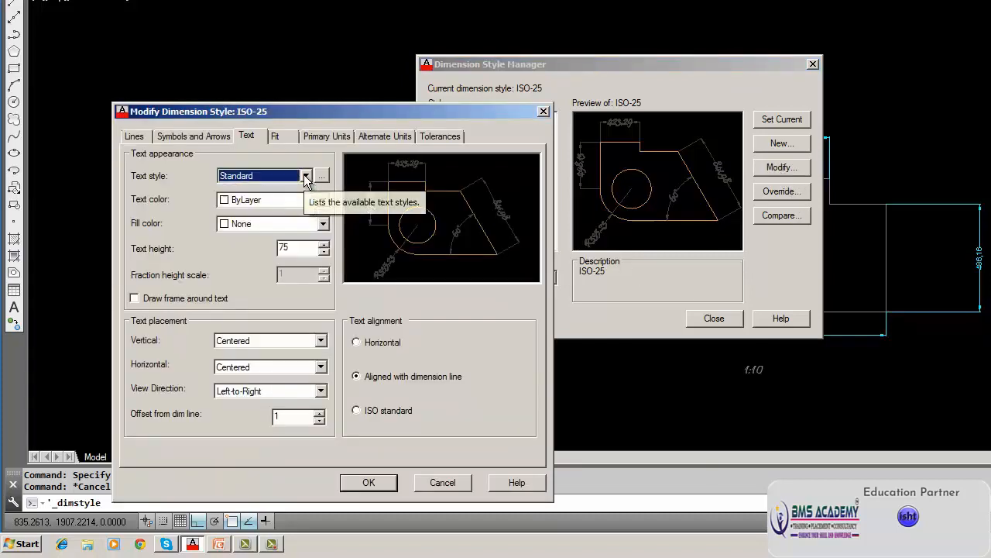
click(191, 136)
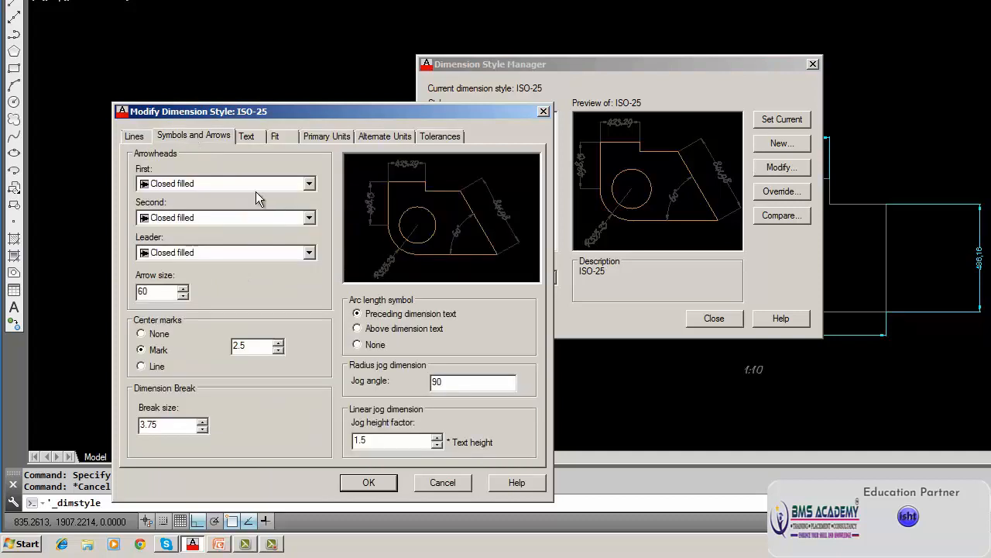
click(310, 184)
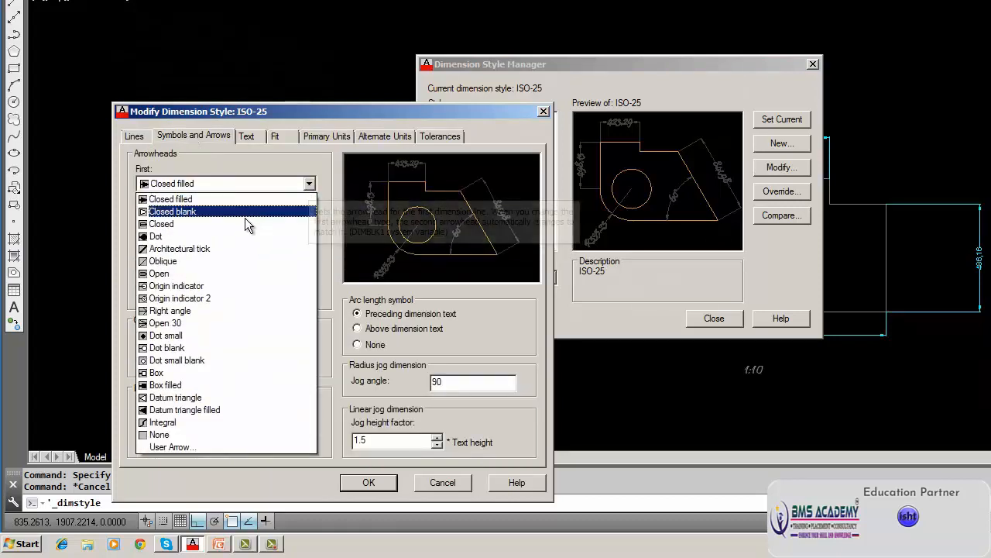
click(244, 211)
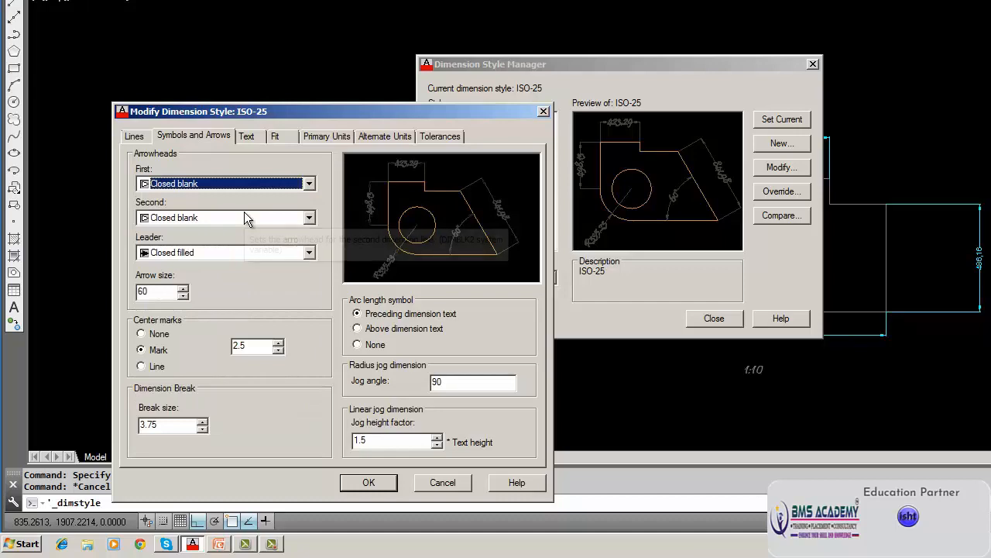
click(307, 253)
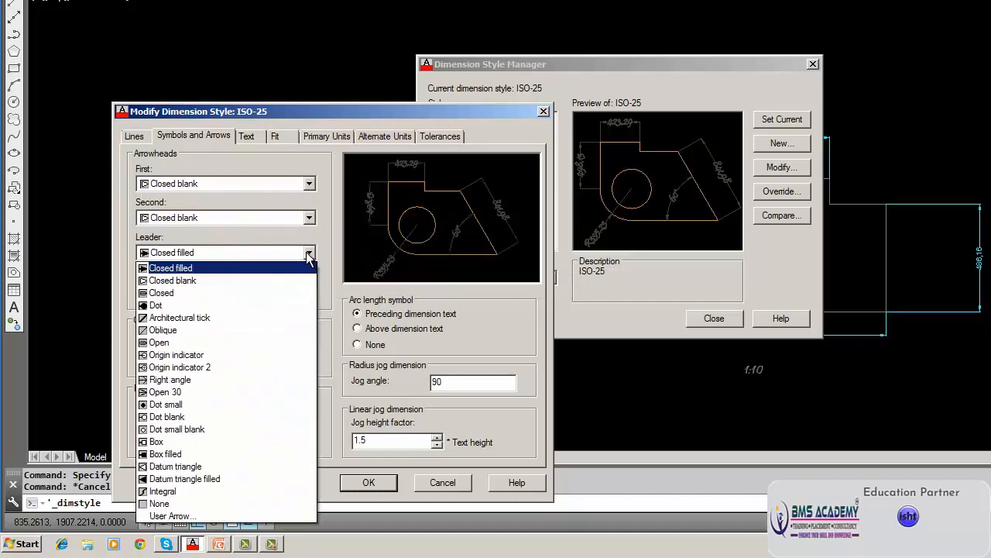
click(249, 280)
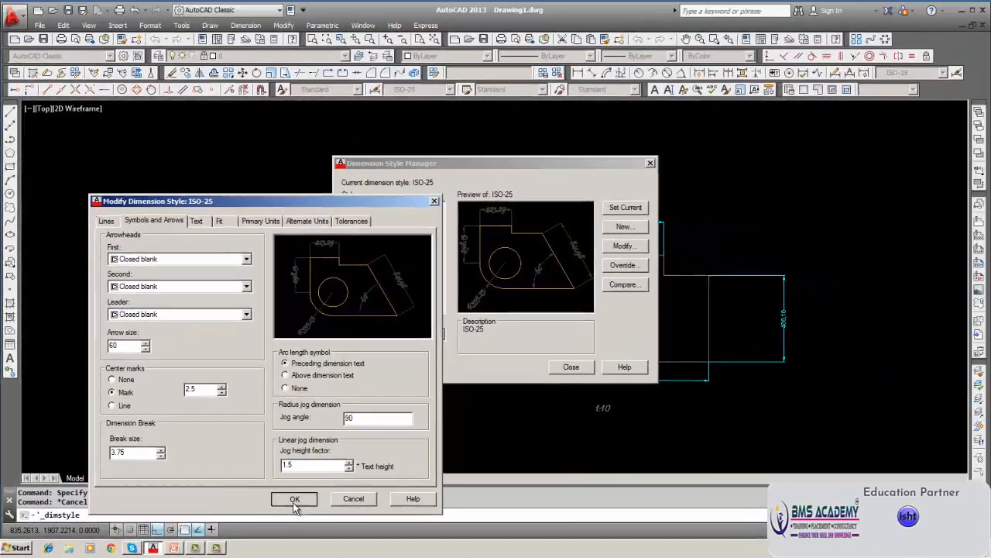
click(368, 482)
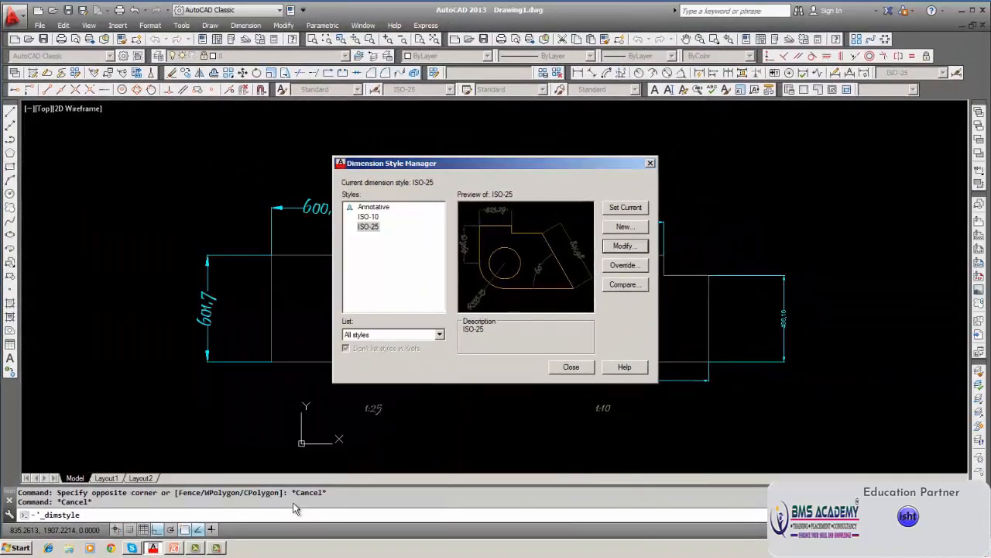
click(578, 371)
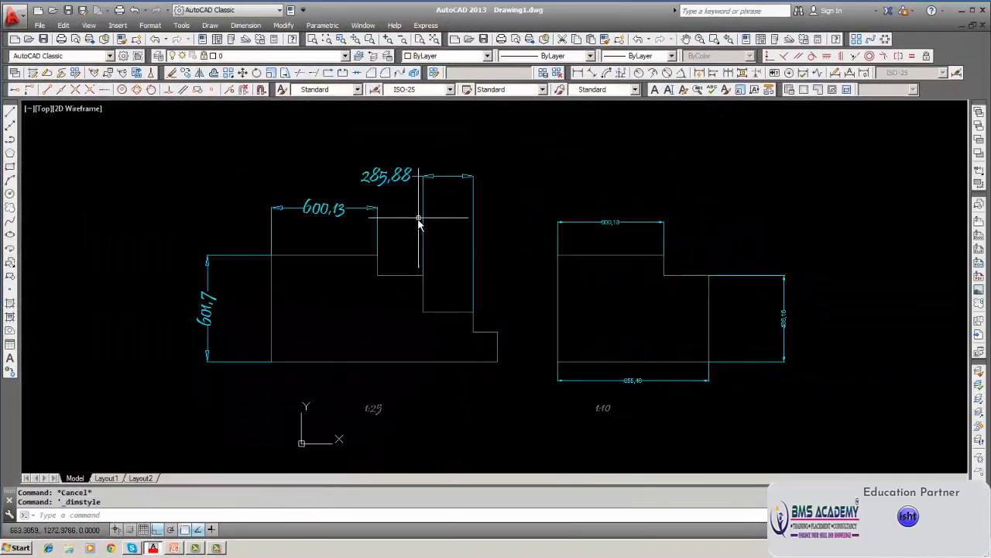
Check the upper dimension of the 1:10 profile and make Style the current text style
click(606, 225)
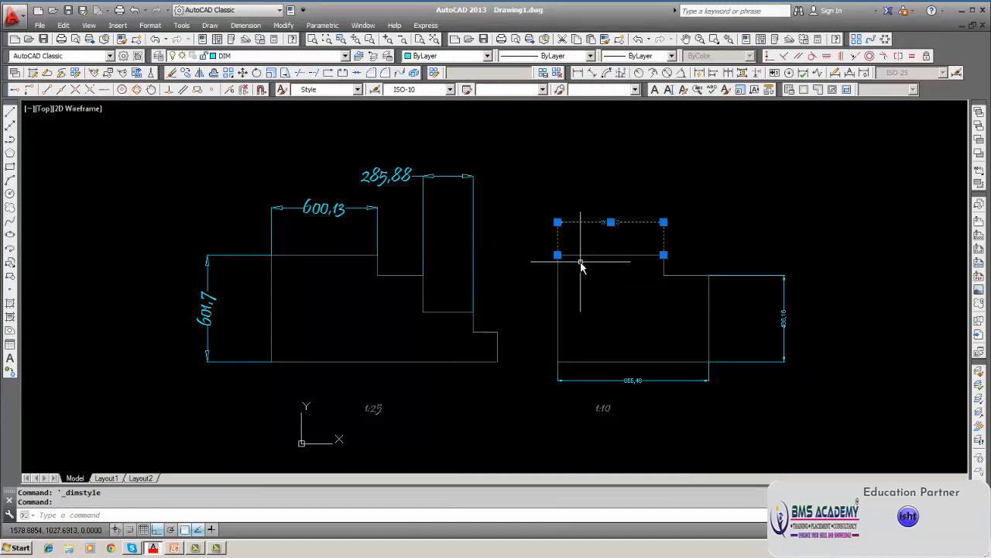
key(Escape)
click(357, 90)
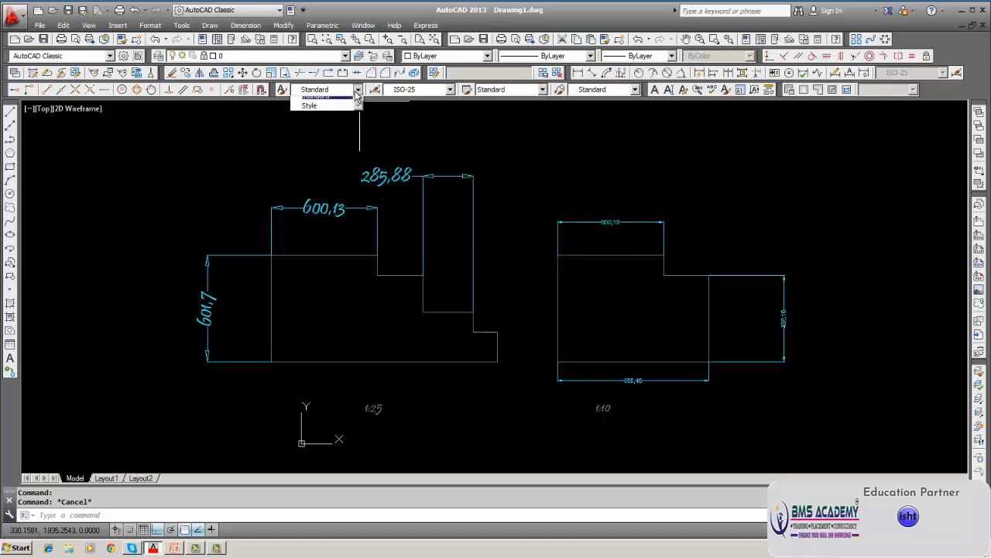
click(317, 120)
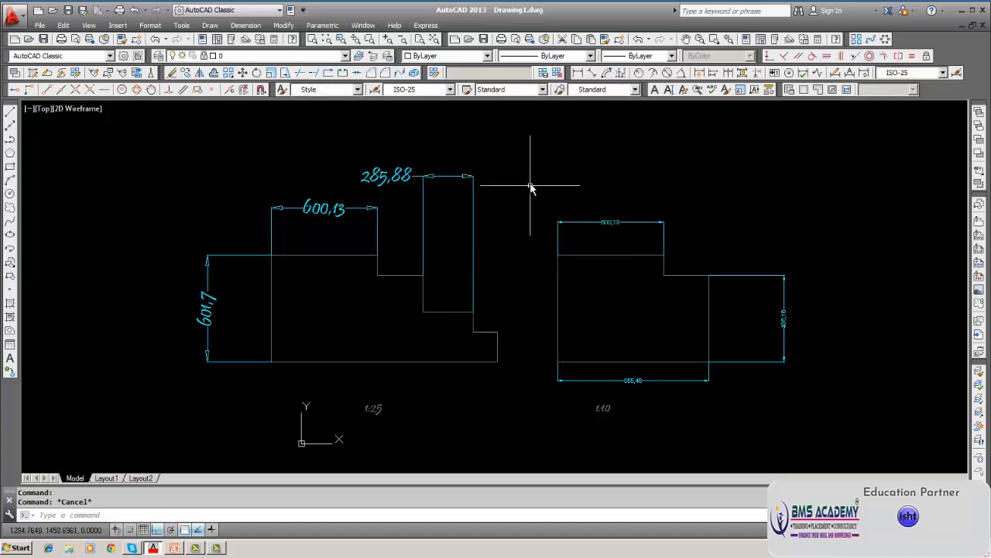
Open the ISO-25 dimension style for modification again
click(246, 25)
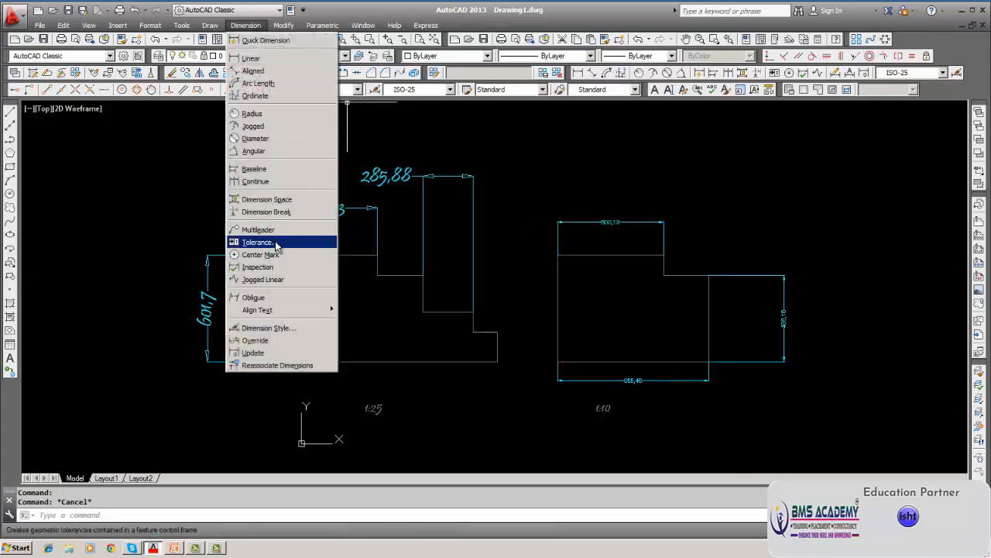
click(275, 328)
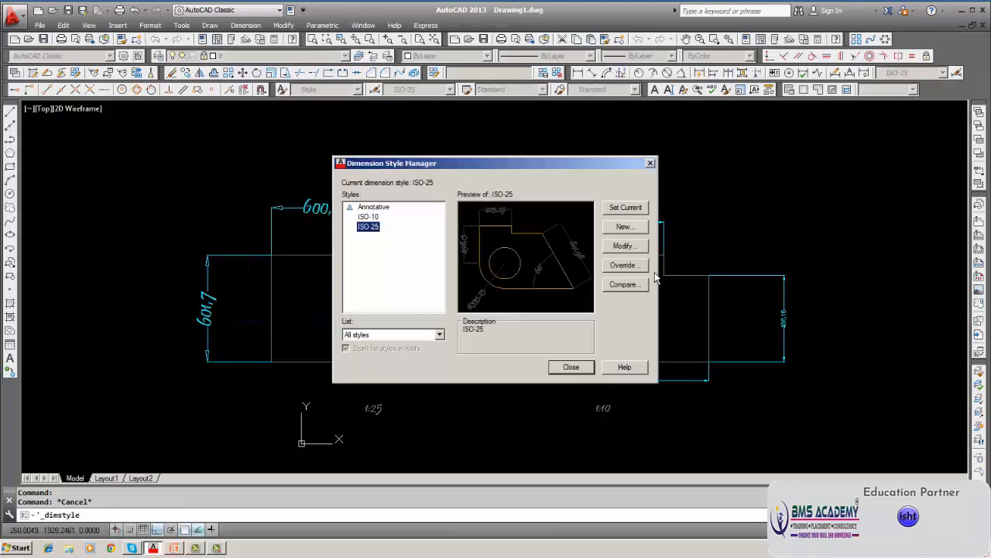
click(624, 246)
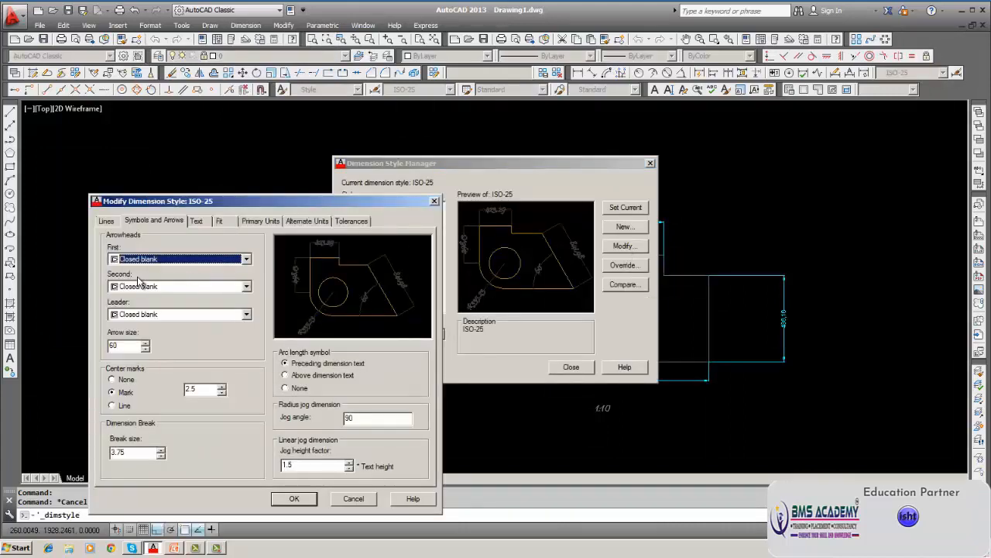
Set the text style of the ISO-25 dimension style to Style and apply the change
click(199, 221)
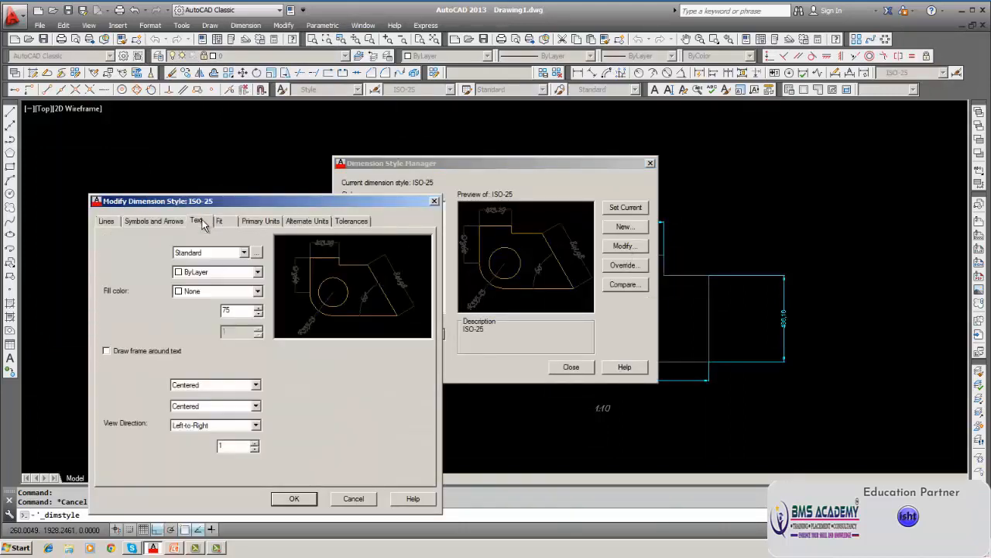
click(244, 253)
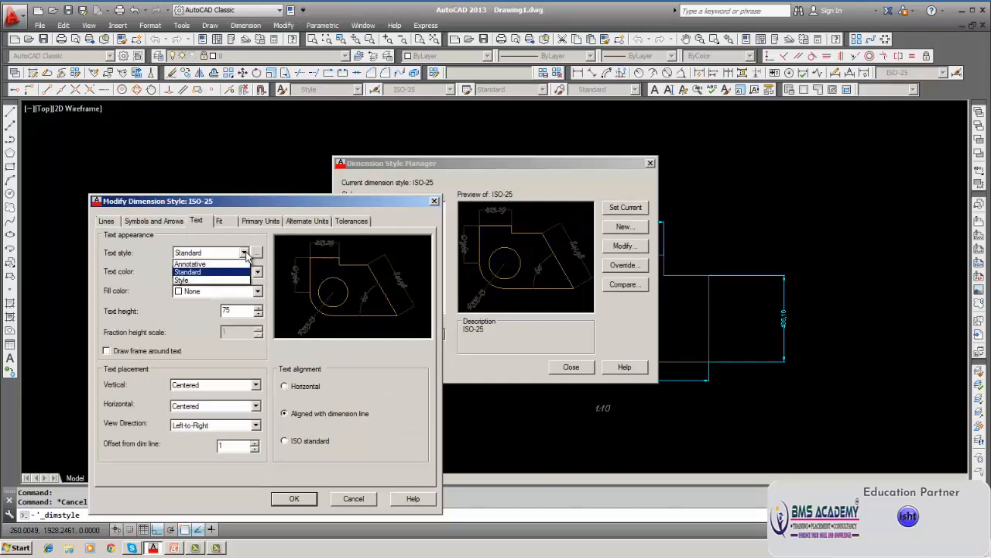
click(224, 279)
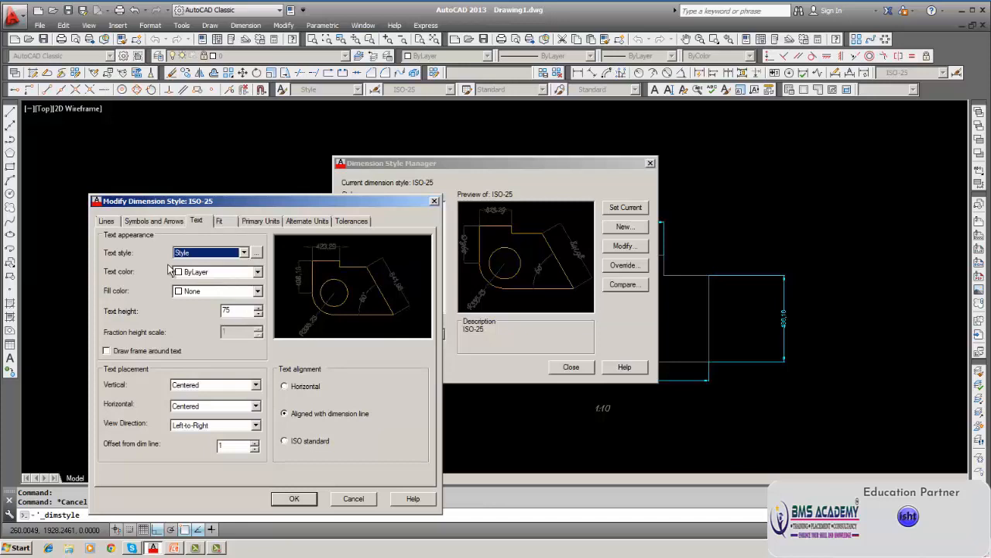
click(151, 223)
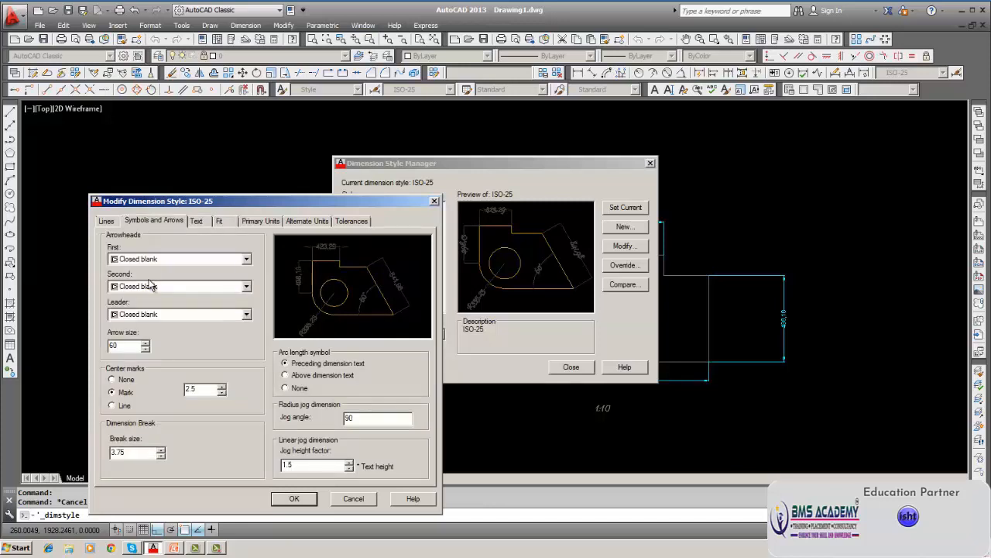
click(296, 499)
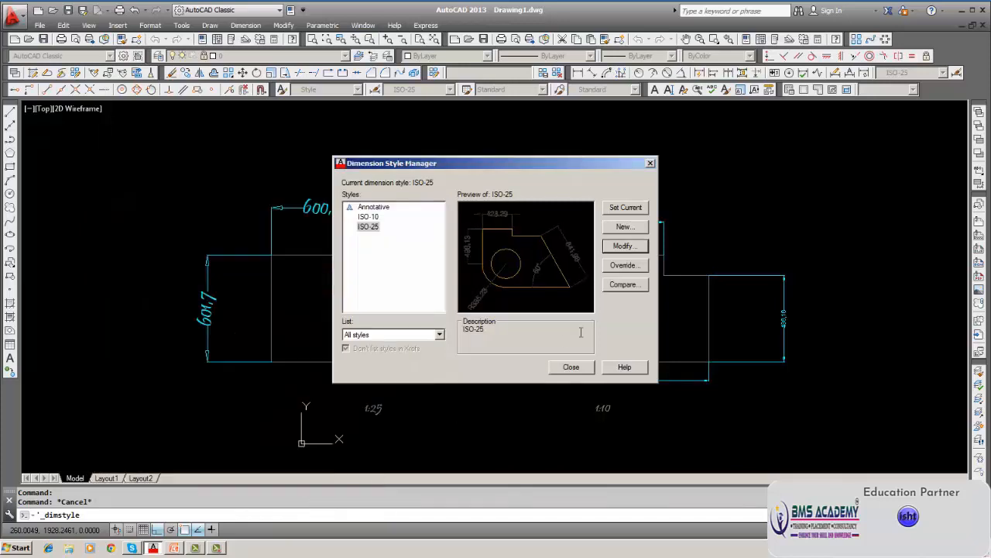
click(567, 373)
click(566, 375)
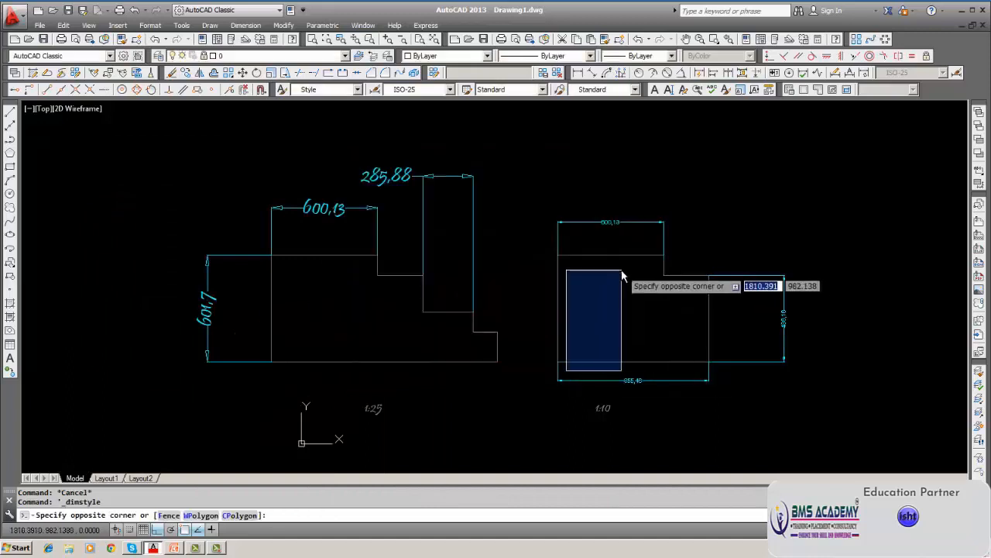
key(Escape)
Make Standard the current text style of the drawing
click(597, 223)
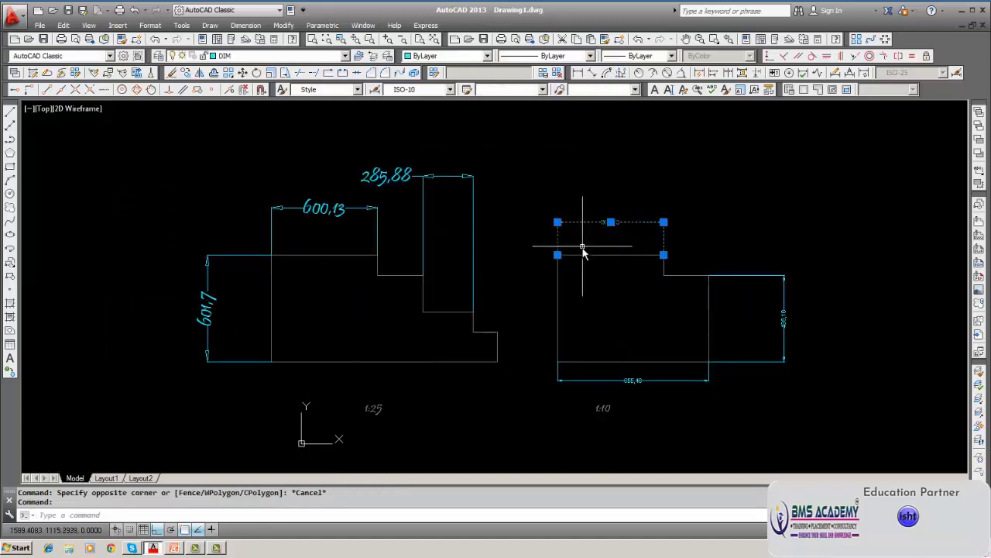
key(Escape)
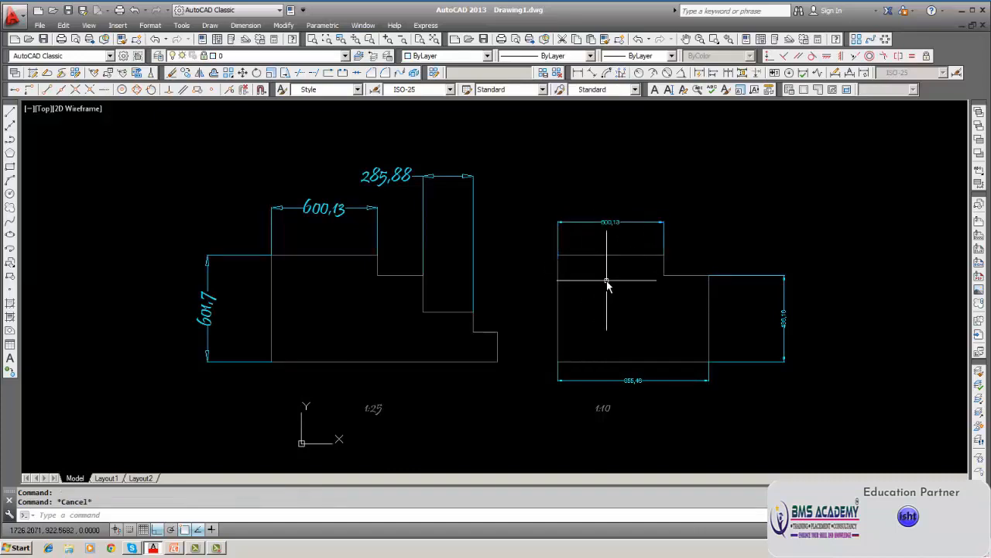
click(355, 89)
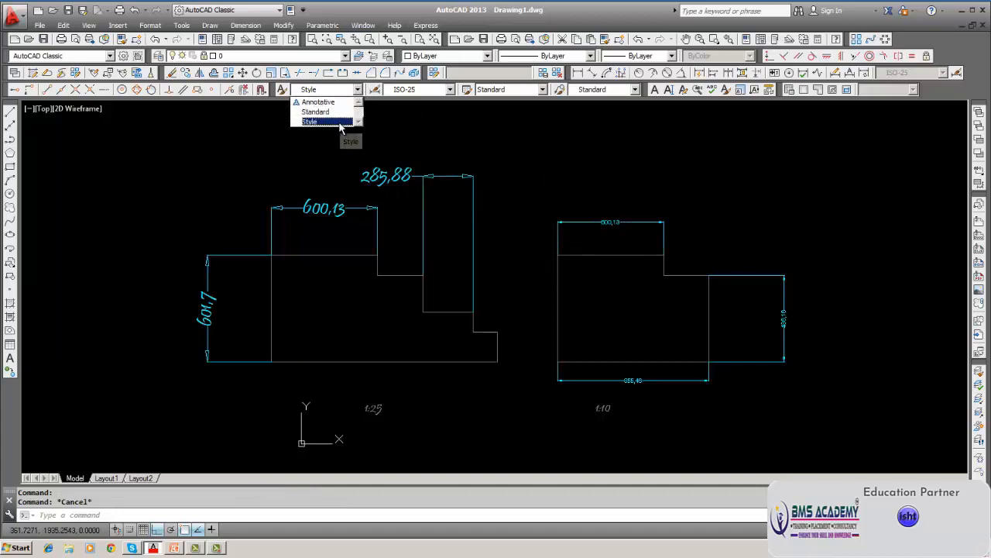
click(339, 113)
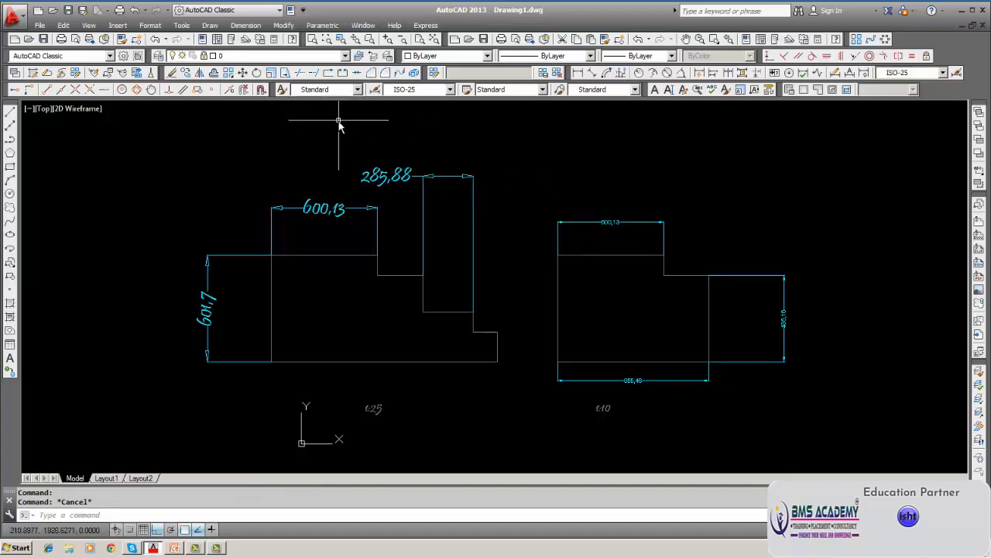
Modify the ISO-25 dimension style to use the Standard text style and ByLayer text color
click(253, 26)
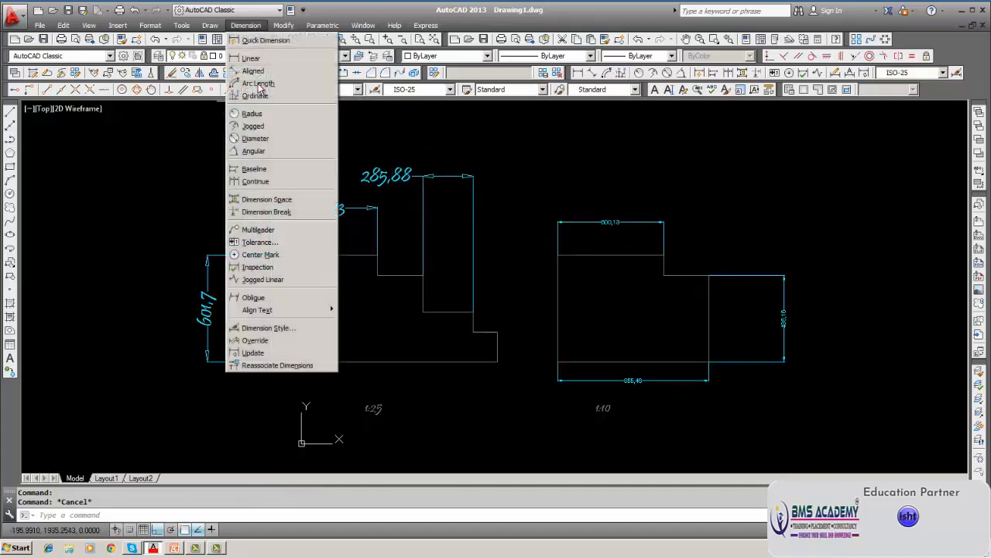
click(273, 325)
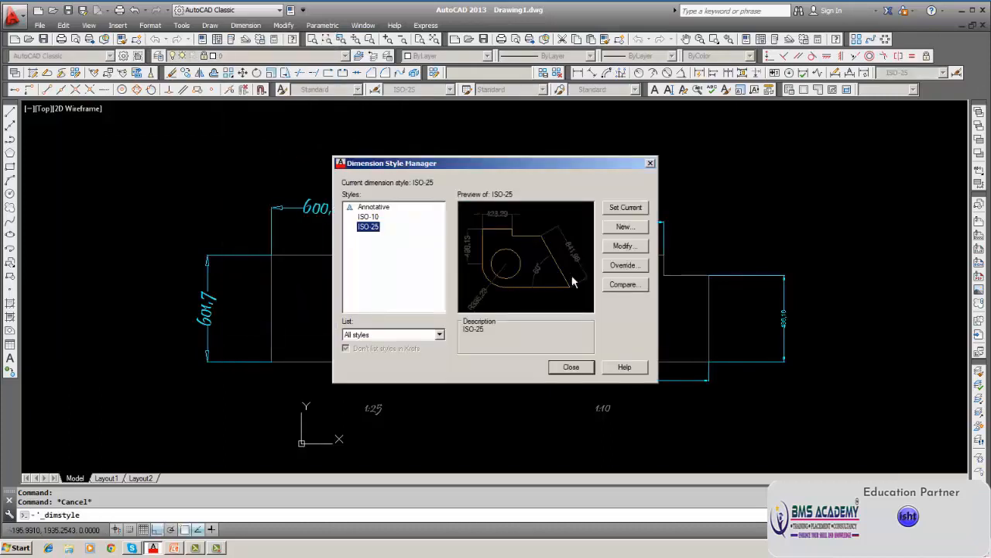
click(612, 249)
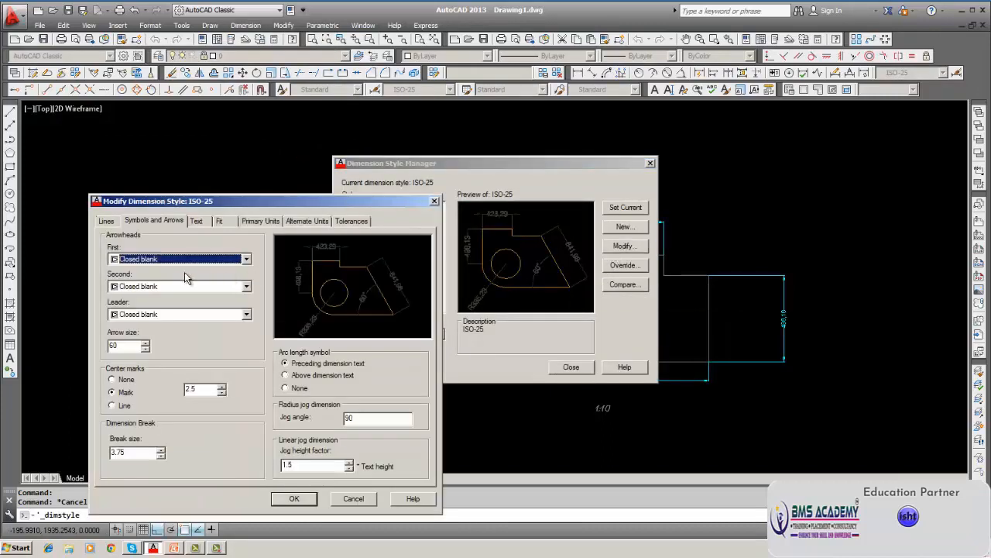
click(198, 221)
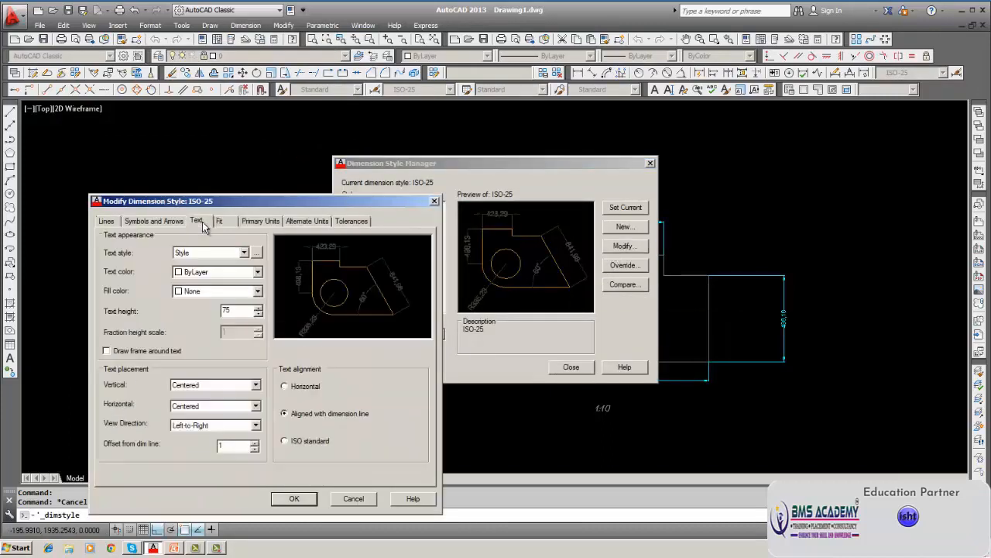
click(244, 254)
click(231, 269)
click(231, 273)
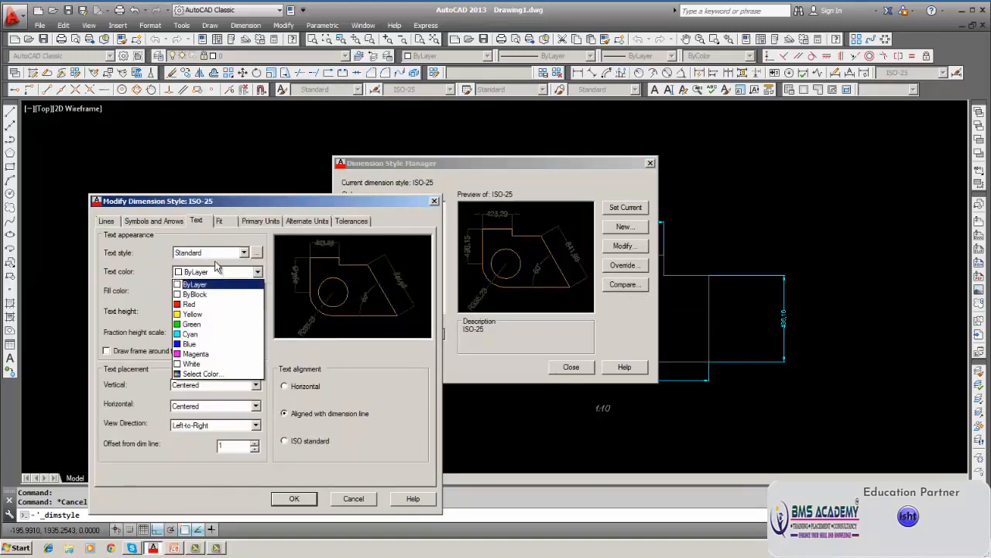
click(211, 285)
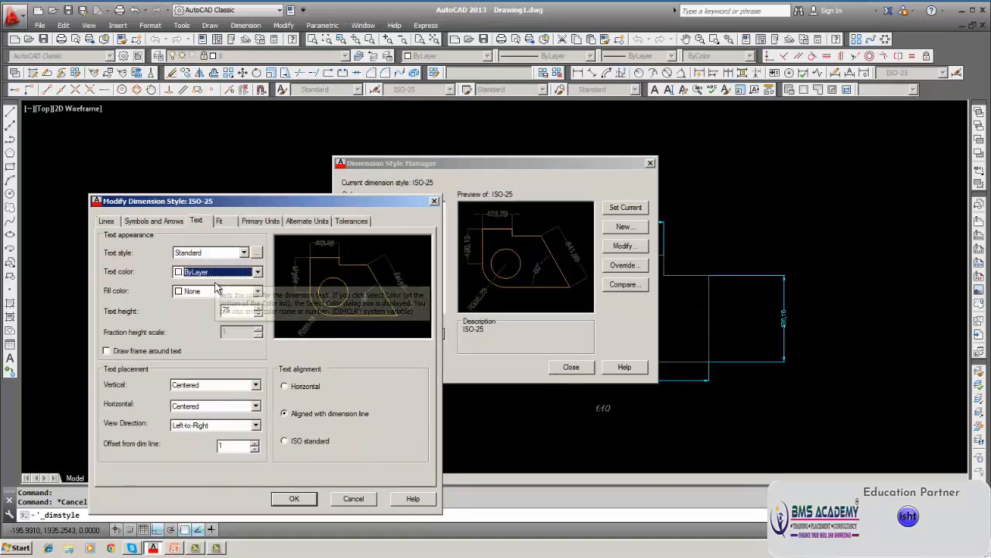
Choose Closed blank for the first and second arrowheads of ISO-25 and apply the style changes
click(154, 223)
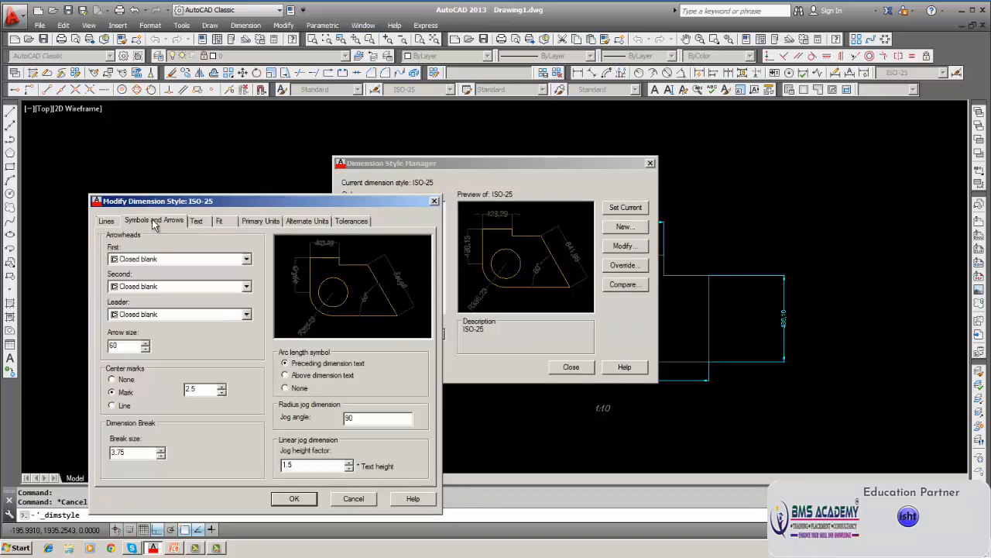
click(244, 260)
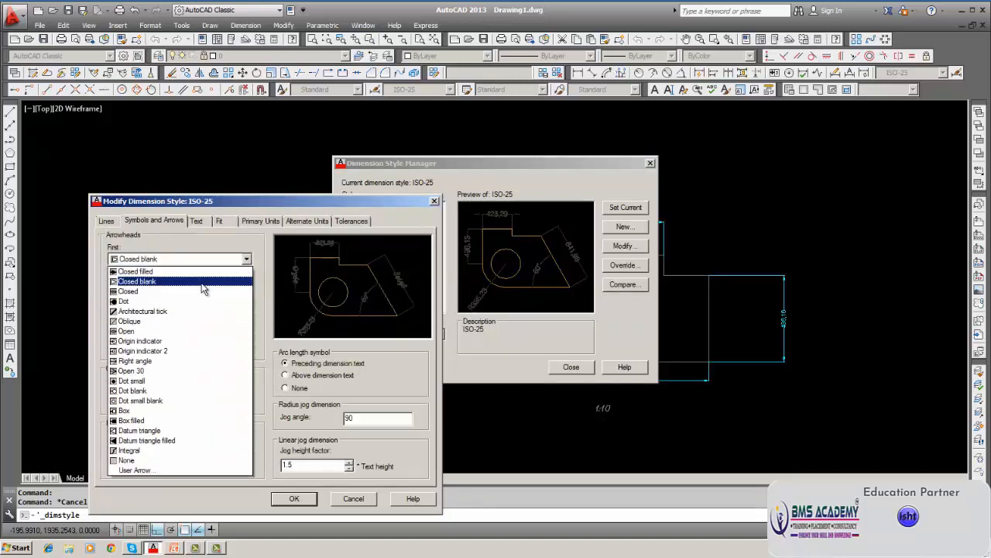
click(203, 282)
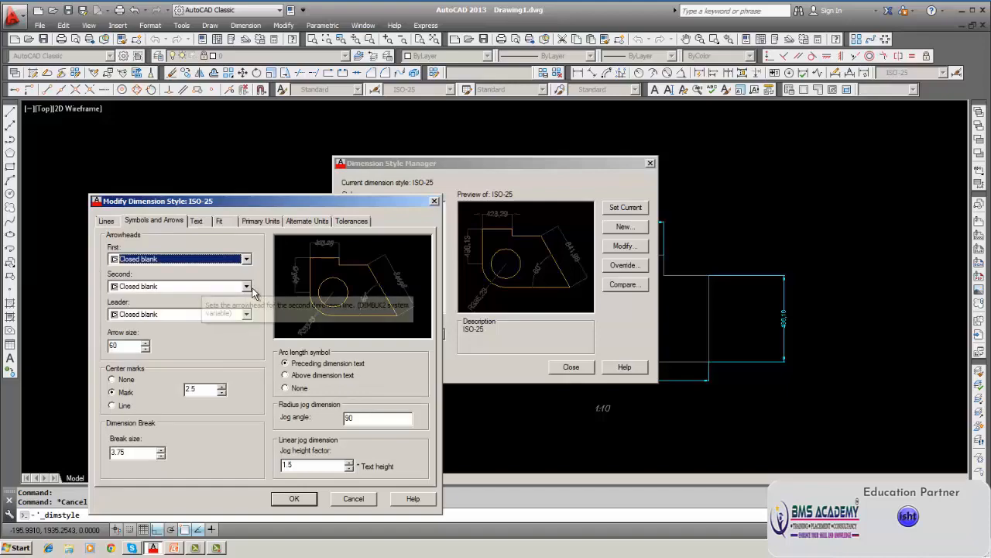
click(249, 287)
click(222, 308)
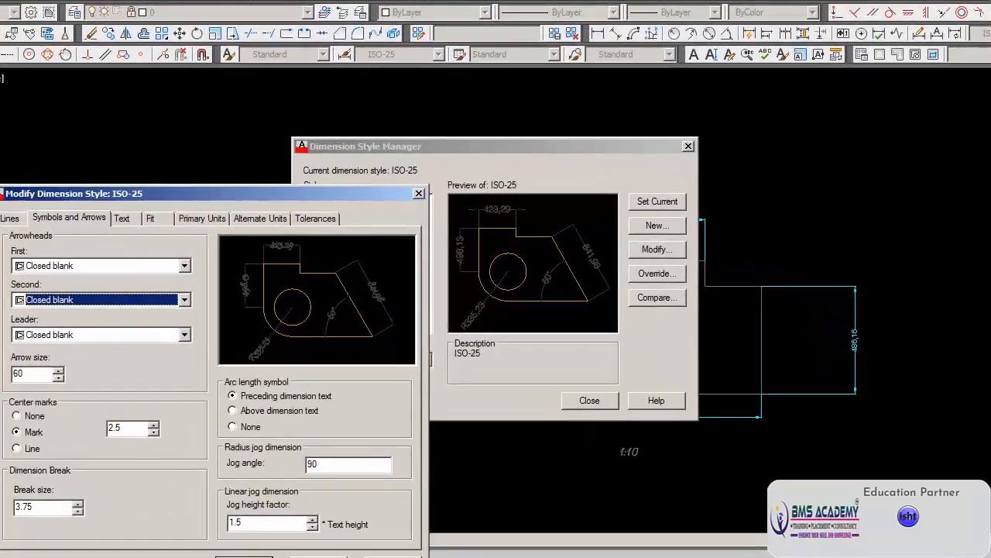
click(267, 534)
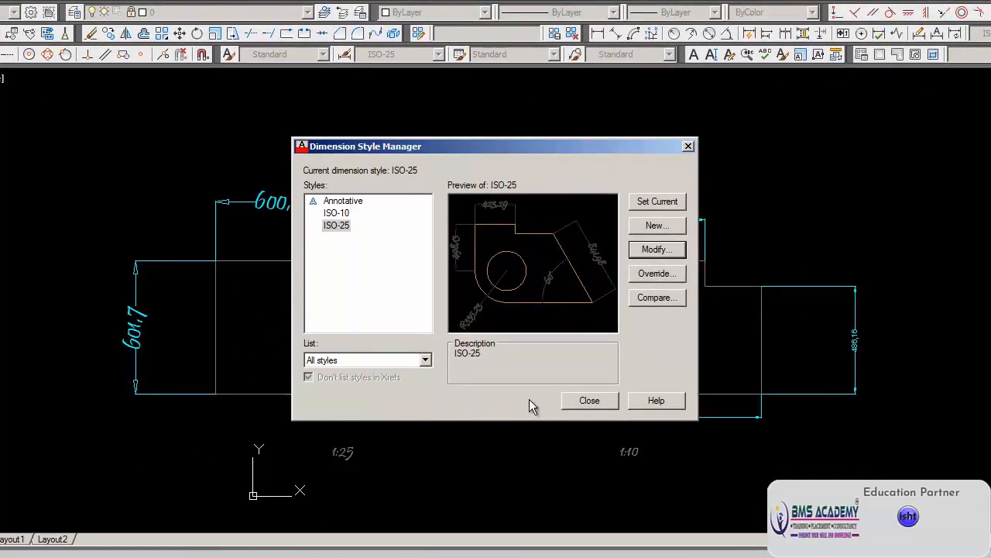
Make ISO-10 the current dimension style and set its first, second and leader arrowheads to Closed blank
double_click(338, 213)
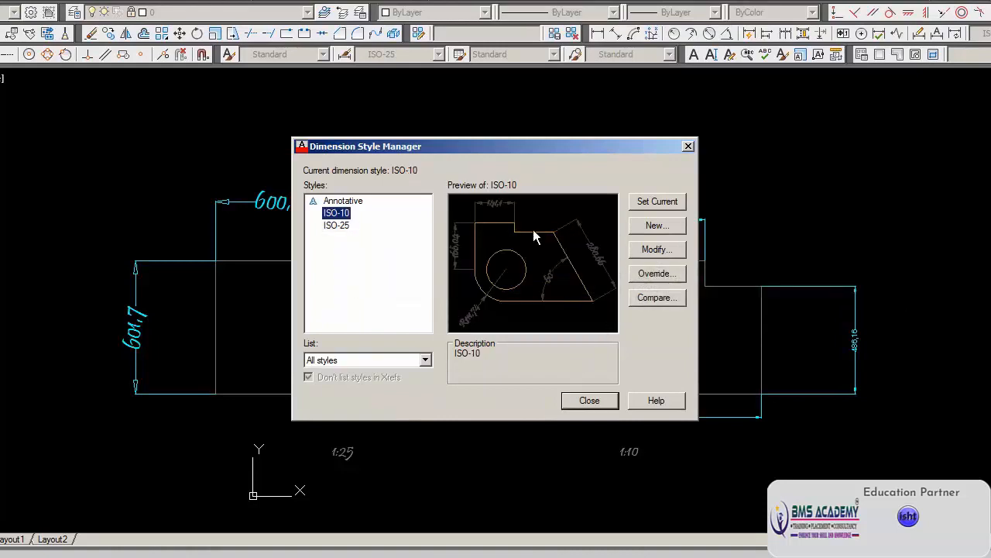
click(655, 249)
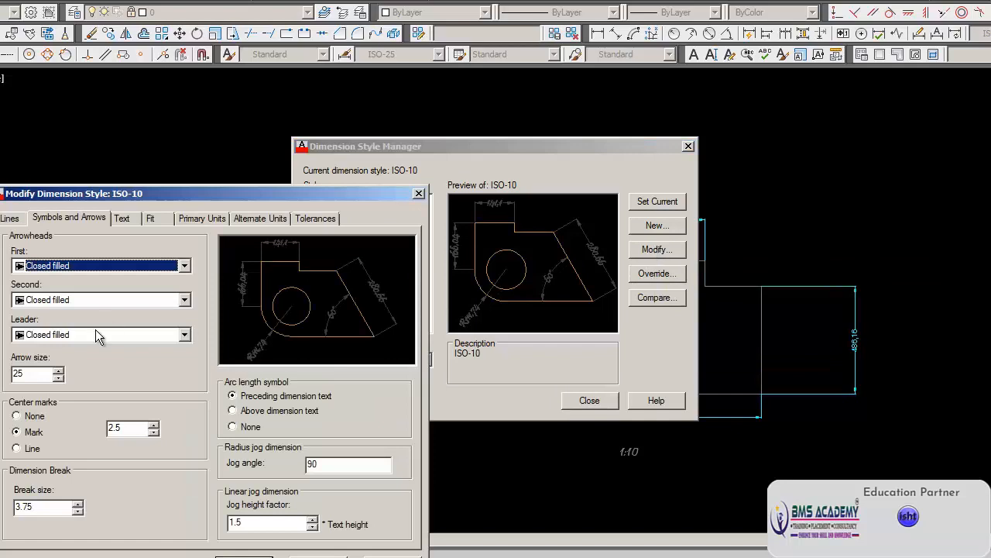
click(188, 266)
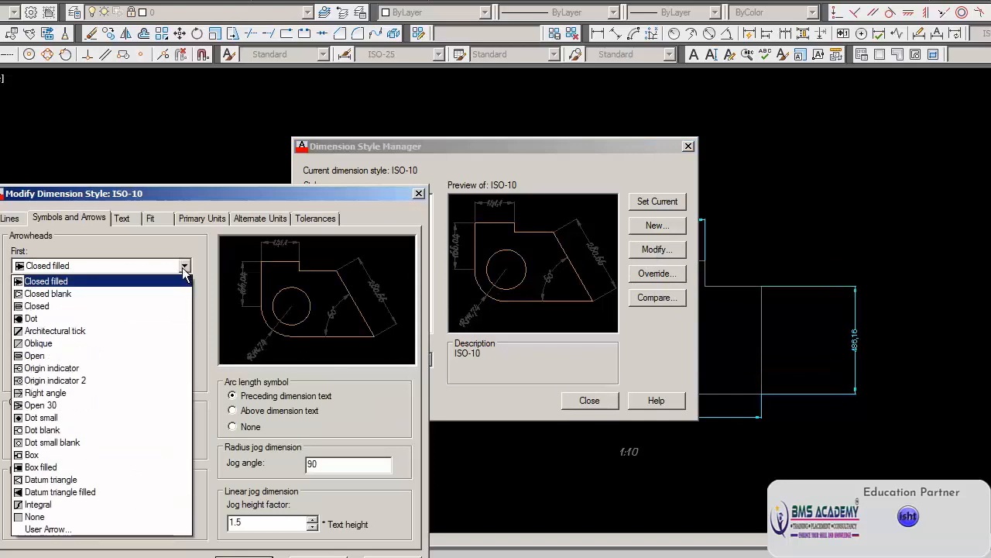
click(116, 296)
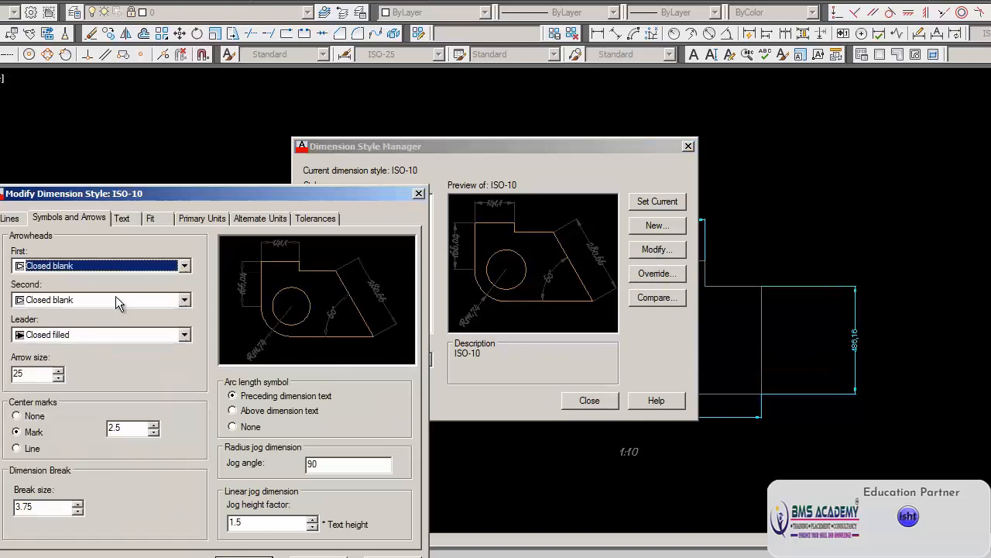
click(185, 335)
click(135, 363)
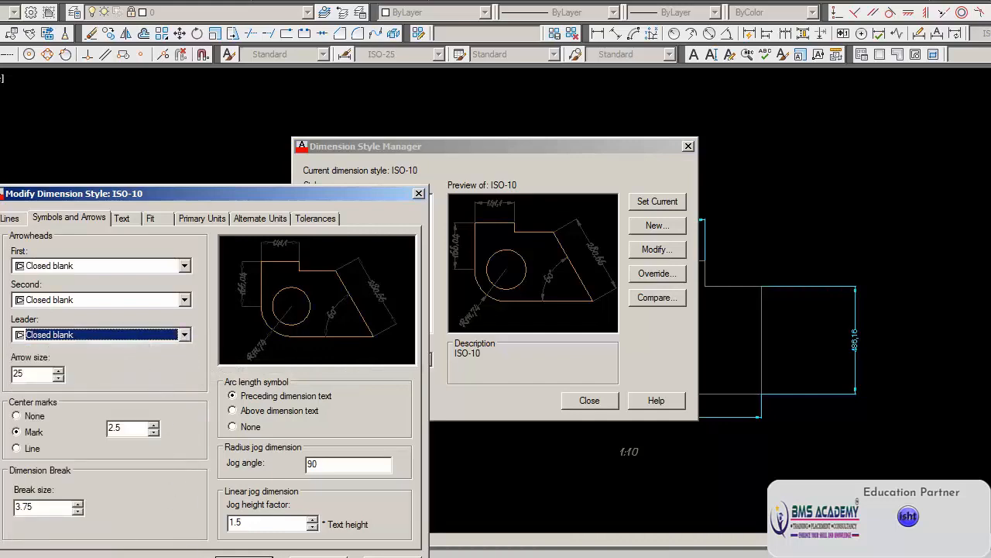
key(Return)
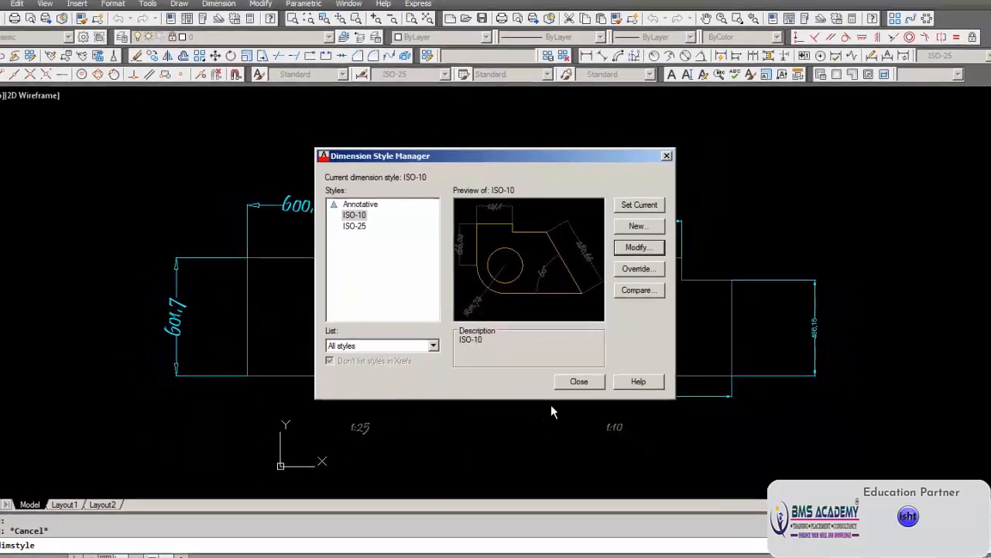
click(567, 400)
click(565, 400)
key(Escape)
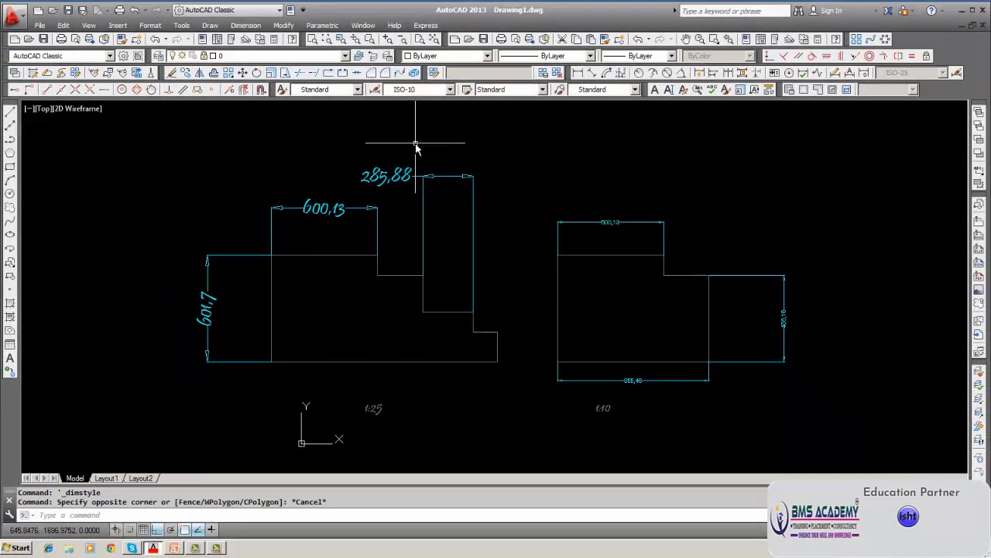
Modify the ISO-10 dimension style with Oblique first and second arrowheads and an Architectural tick leader arrowhead
click(246, 25)
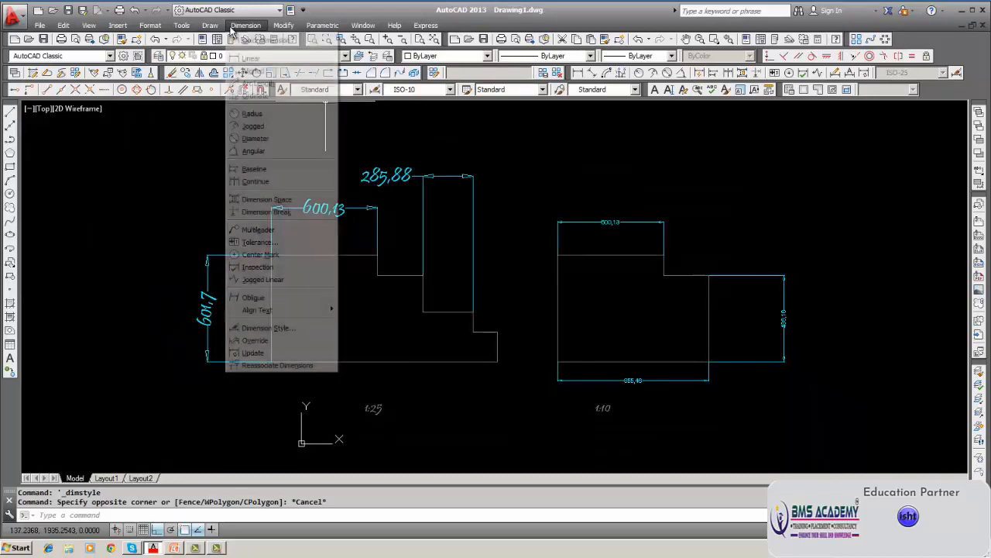
click(242, 328)
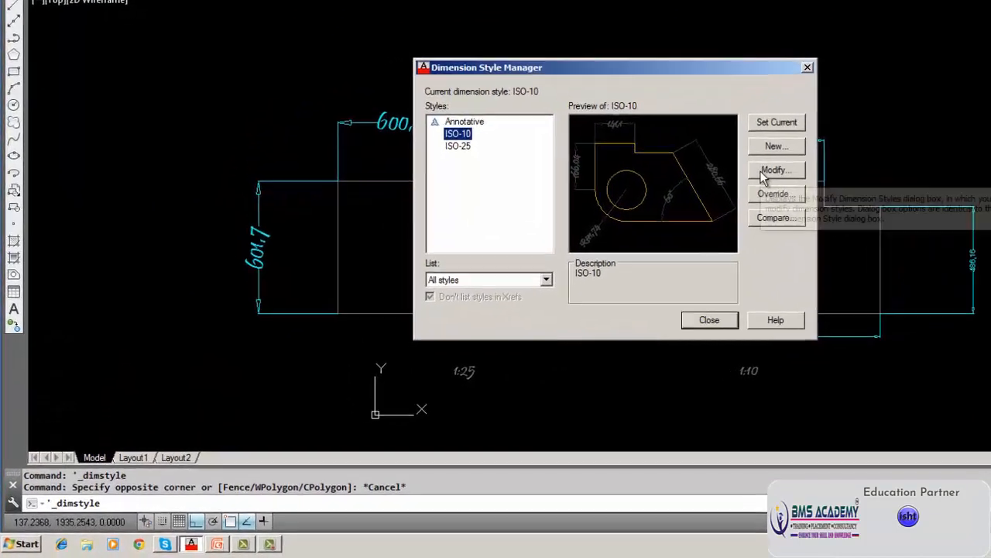
click(616, 248)
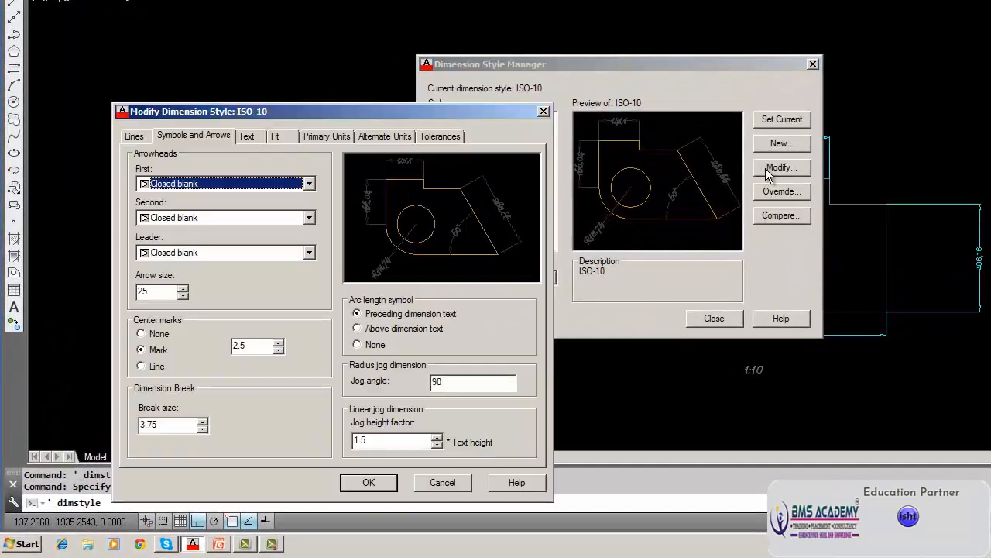
click(308, 188)
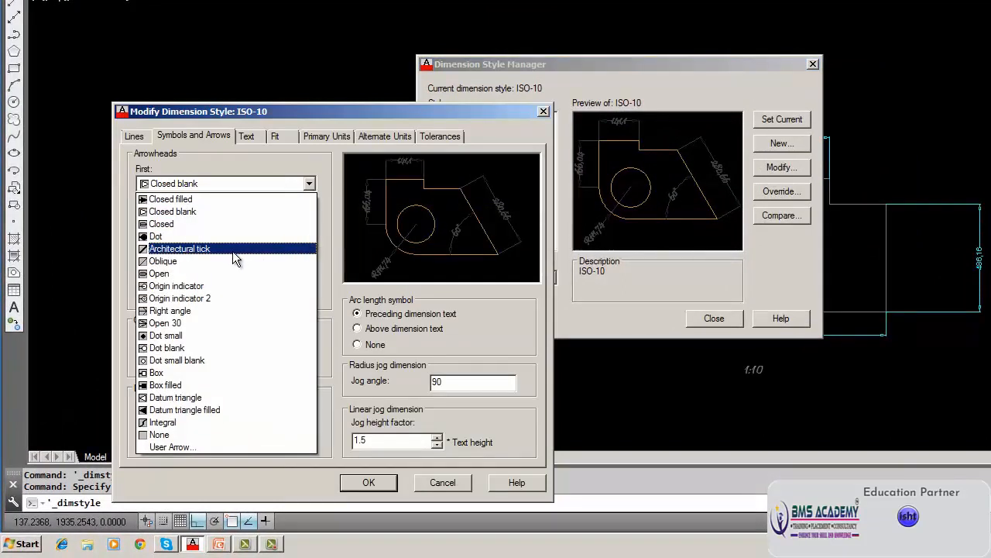
click(167, 261)
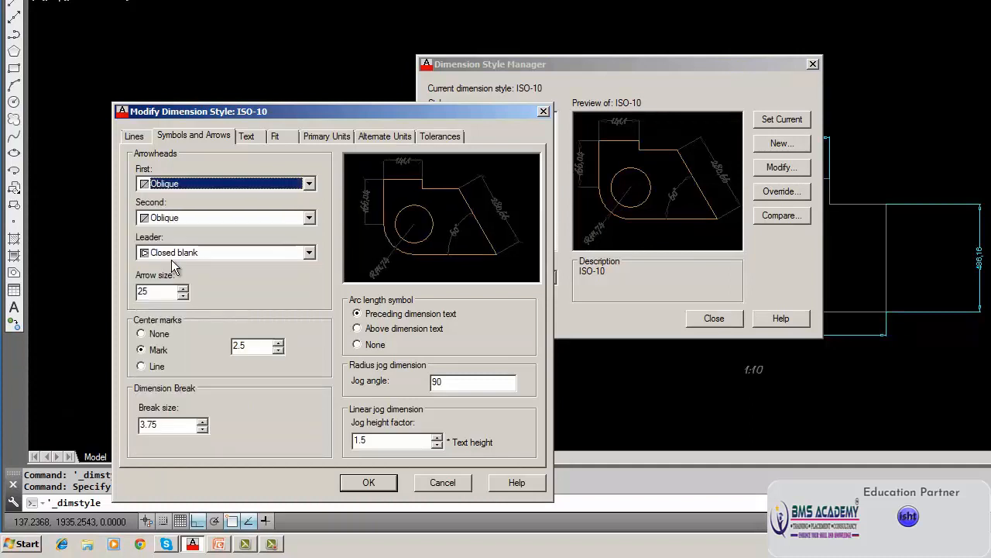
click(308, 256)
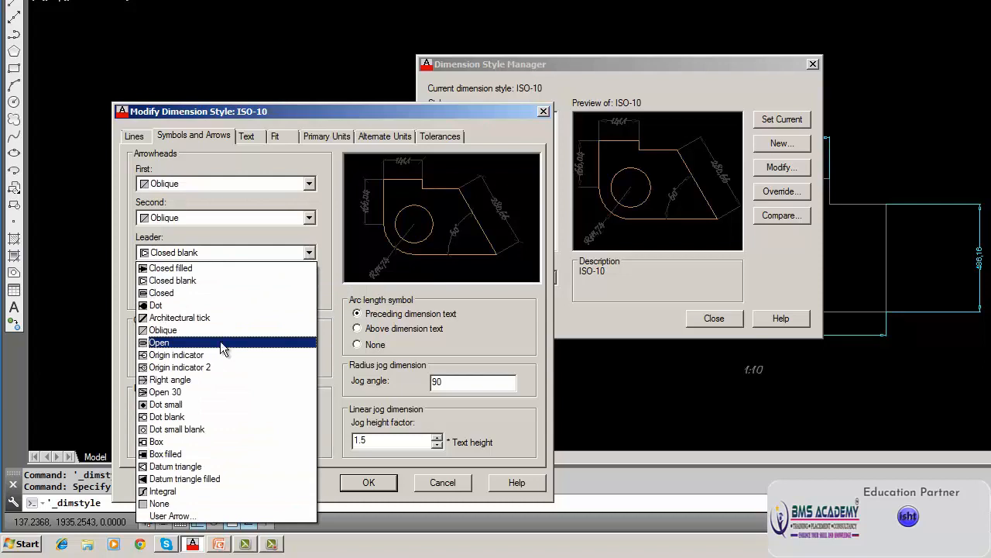
click(217, 321)
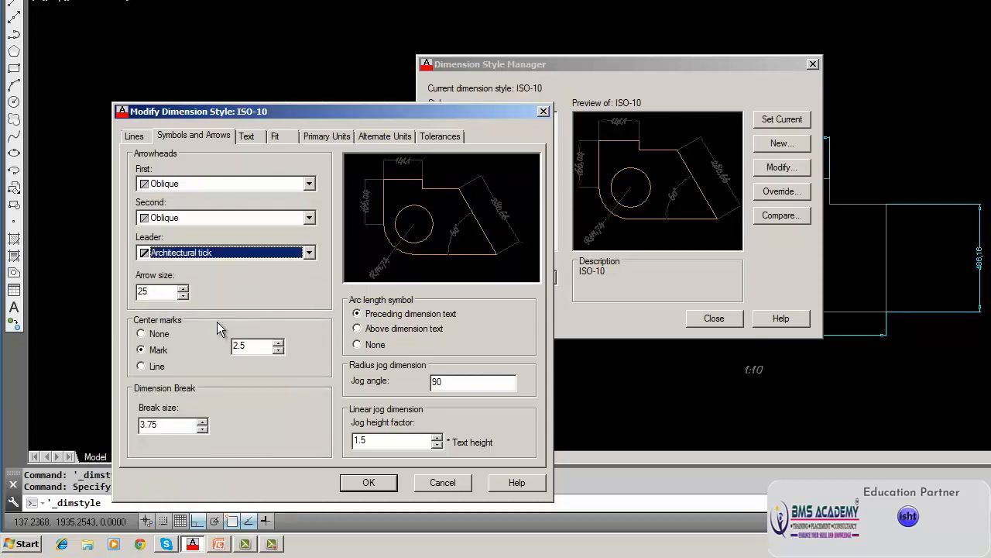
Change the second arrowhead of ISO-10 to Architectural tick, apply the style changes and check the 1:10 drawing's upper dimension
click(307, 218)
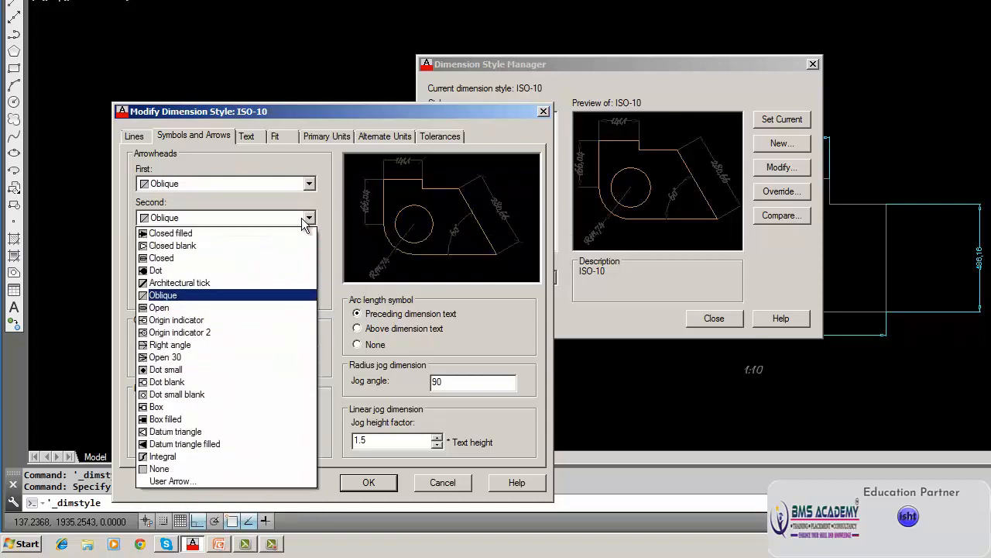
click(175, 286)
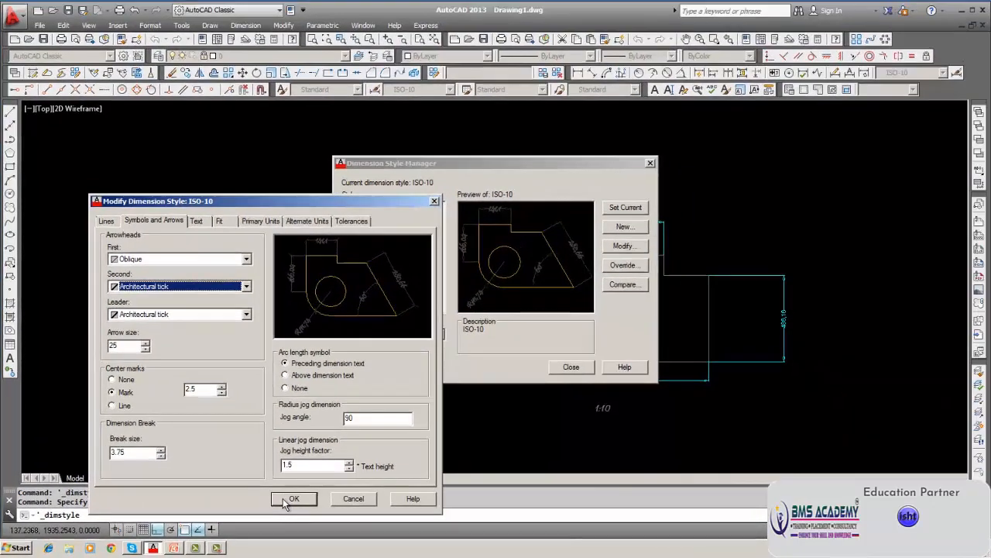
click(291, 498)
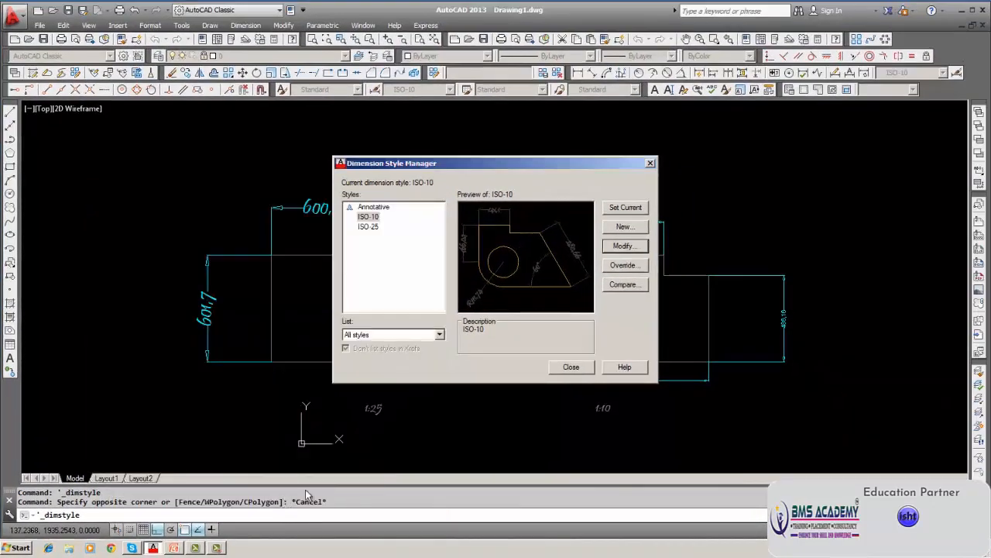
click(564, 369)
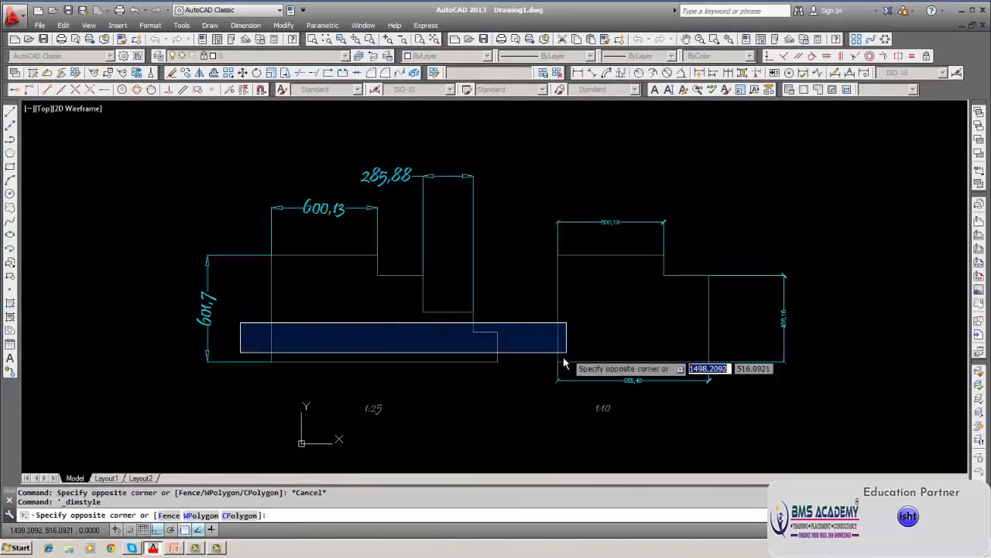
click(446, 357)
scroll(649, 273, up, 5)
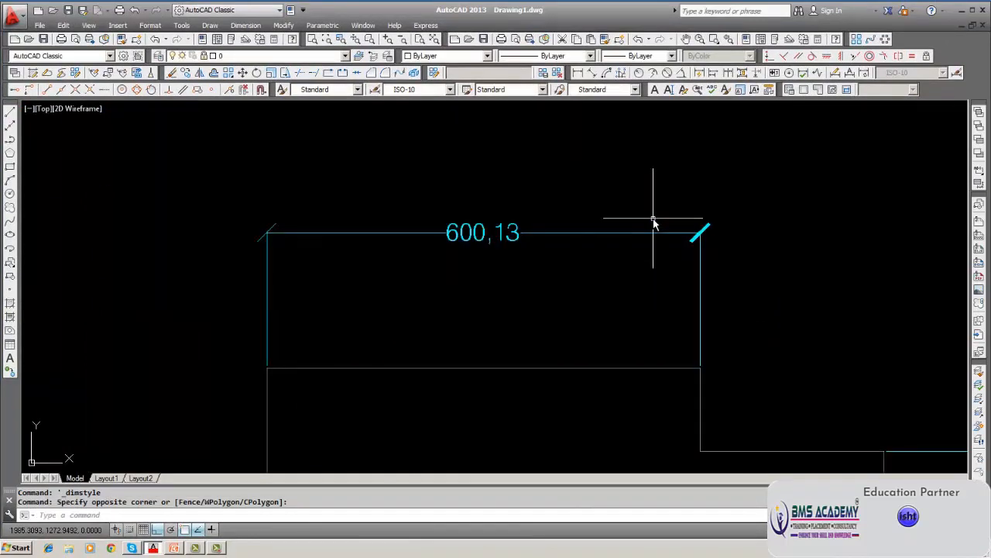
scroll(653, 223, down, 6)
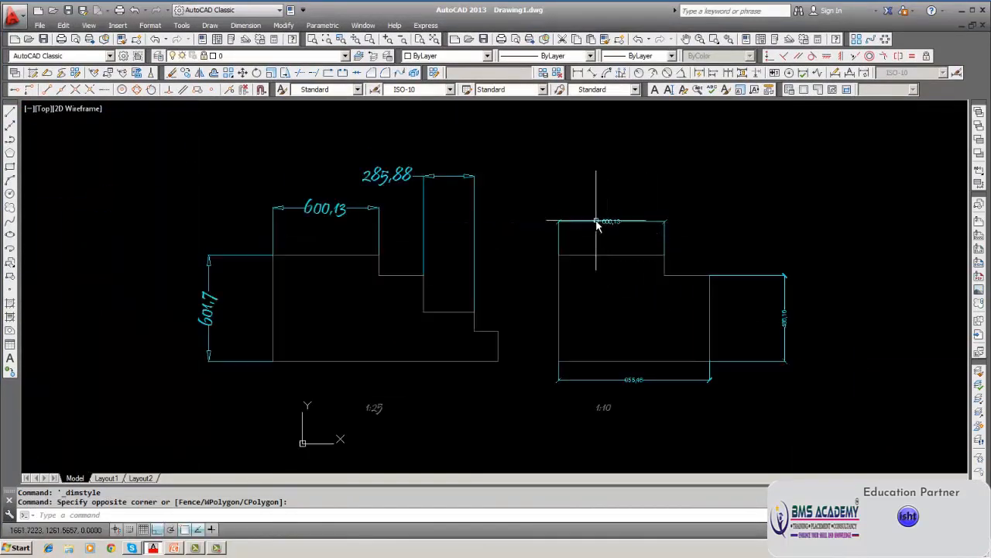
Change the first arrowhead of the ISO-10 dimension style to Architectural tick and apply it to the 1:10 drawing
mouse_move(597, 224)
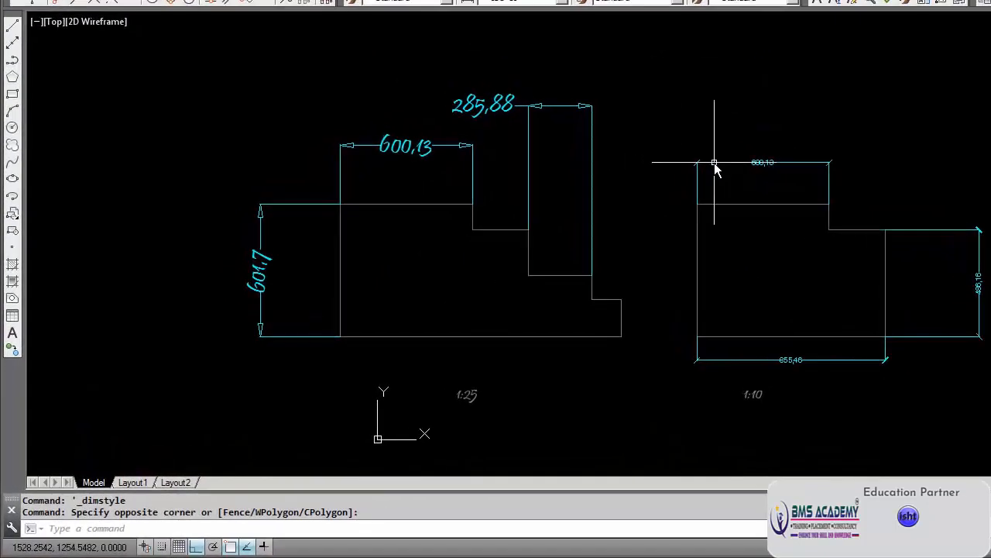
click(714, 164)
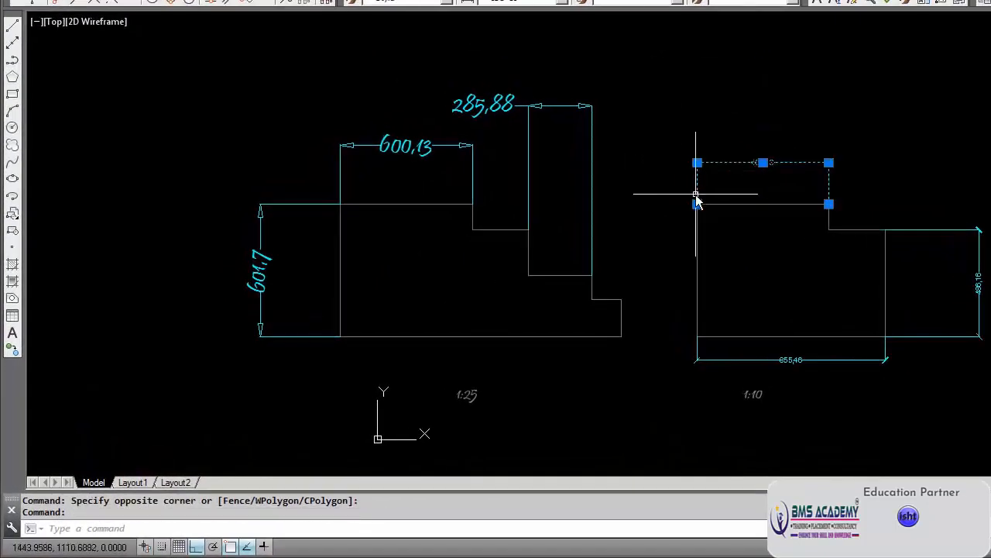
click(298, 0)
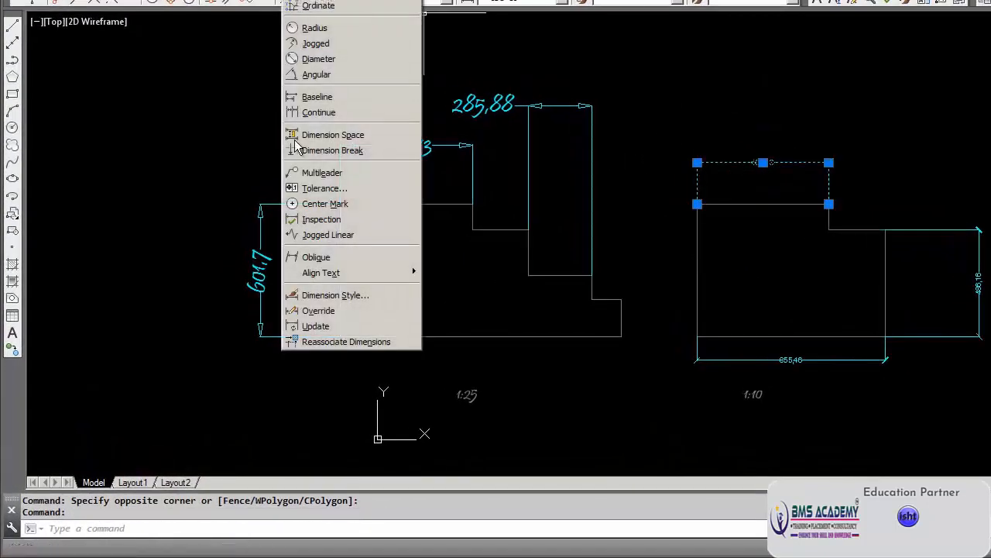
click(308, 295)
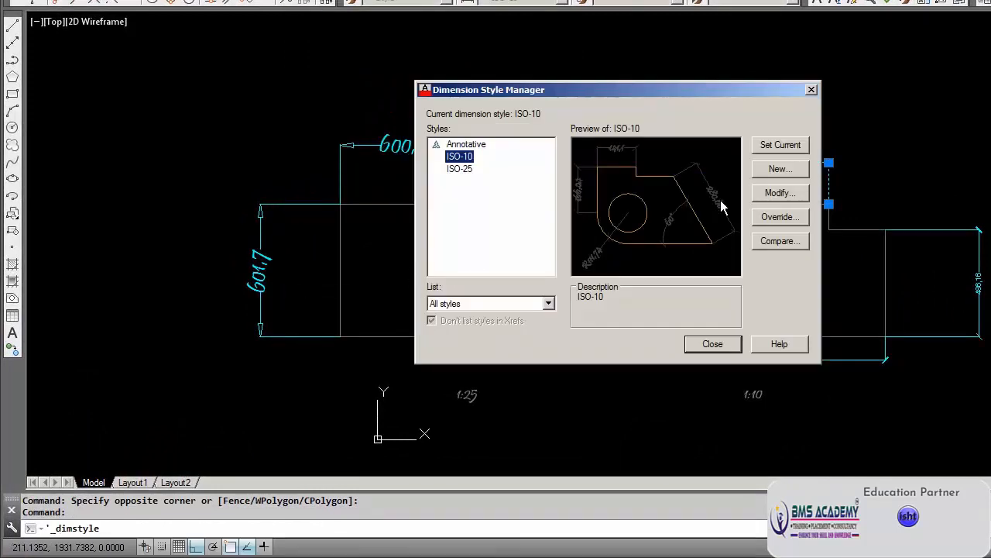
click(758, 195)
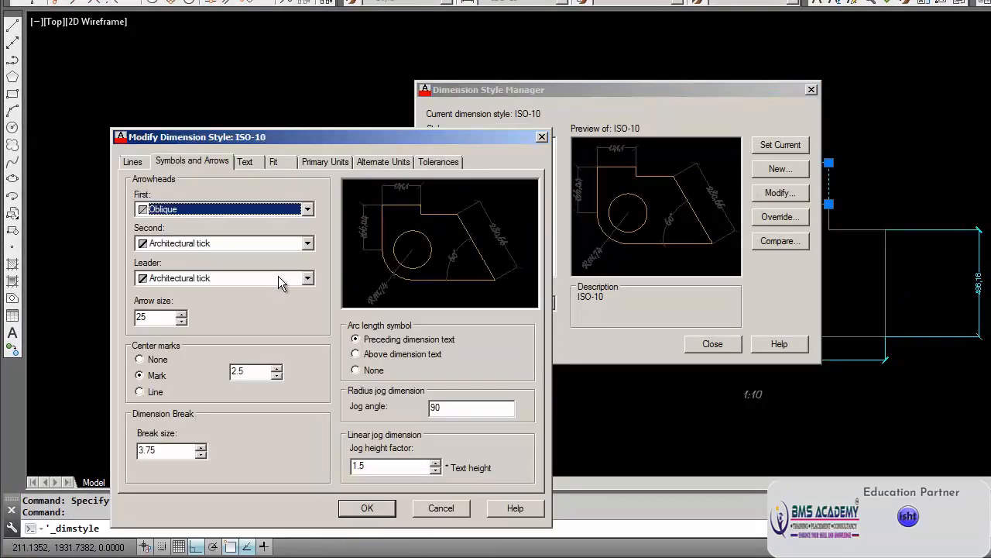
click(308, 213)
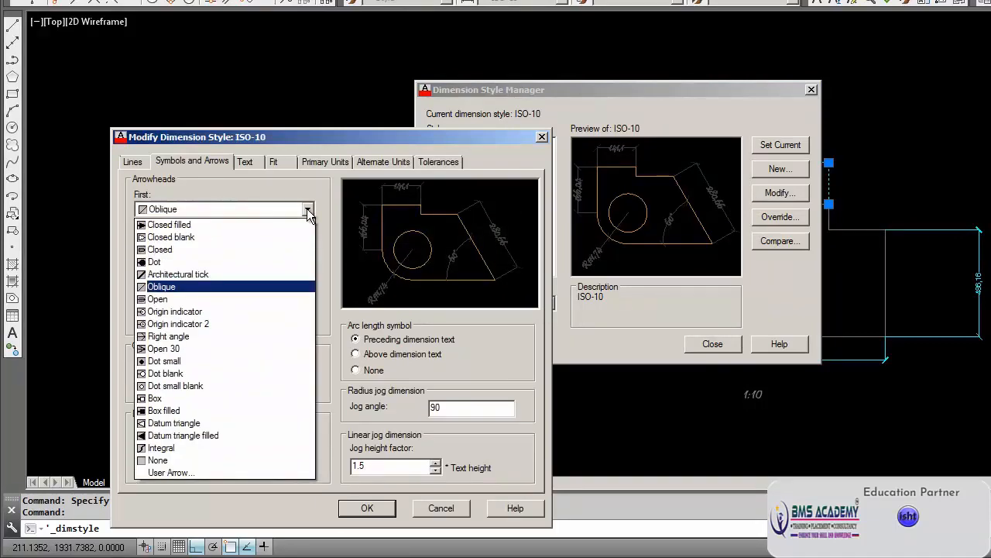
click(227, 270)
click(367, 508)
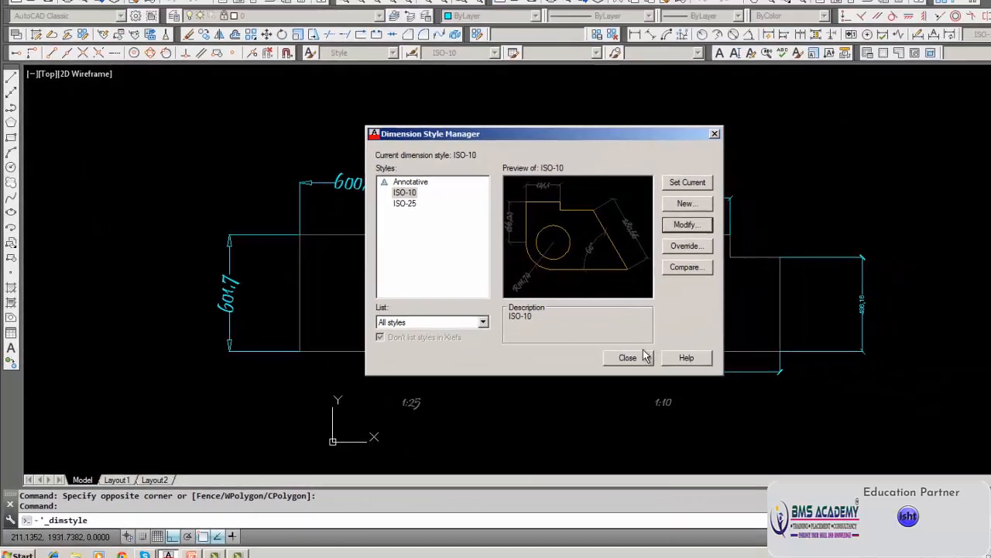
click(712, 343)
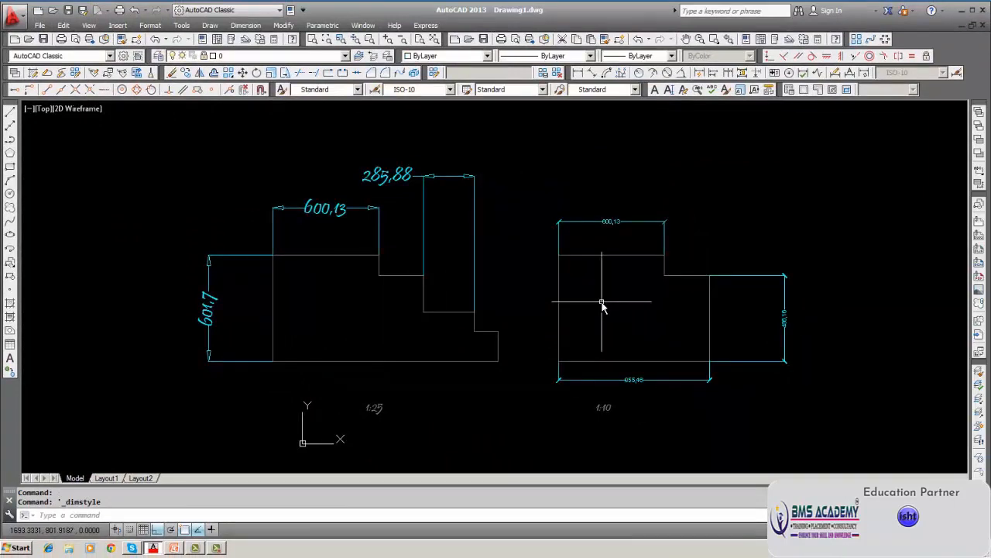
scroll(602, 306, up, 2)
scroll(601, 306, down, 3)
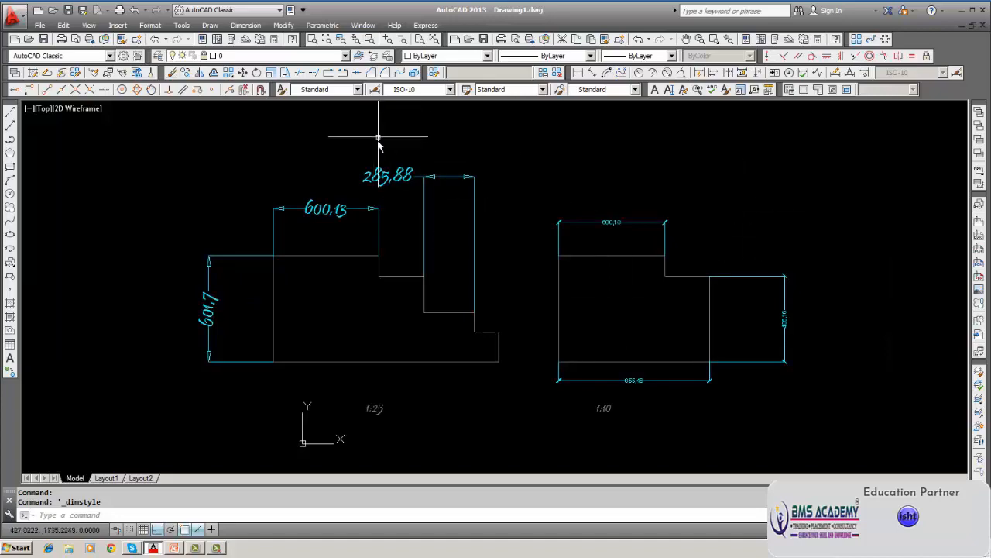
click(246, 25)
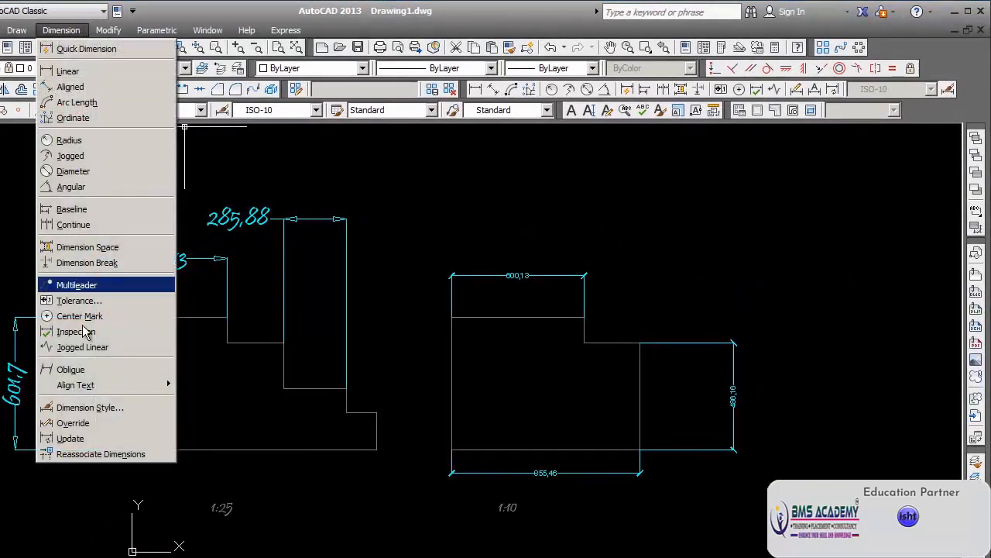
click(83, 410)
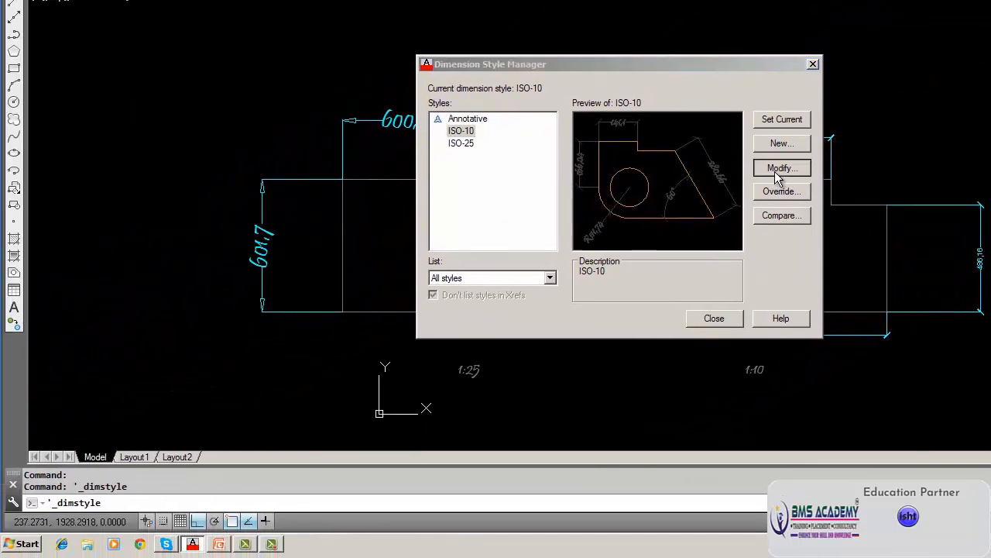
click(781, 168)
click(308, 253)
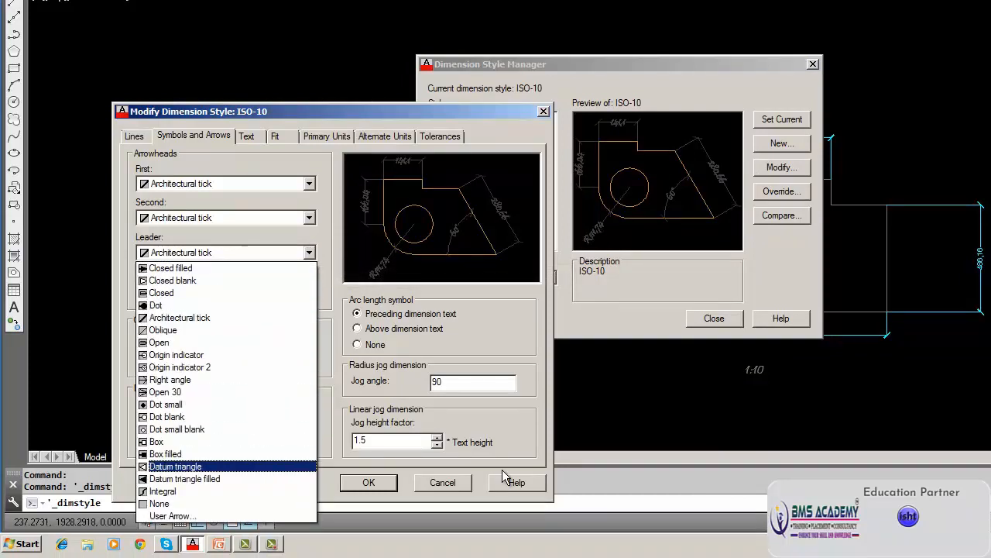
click(464, 482)
click(714, 318)
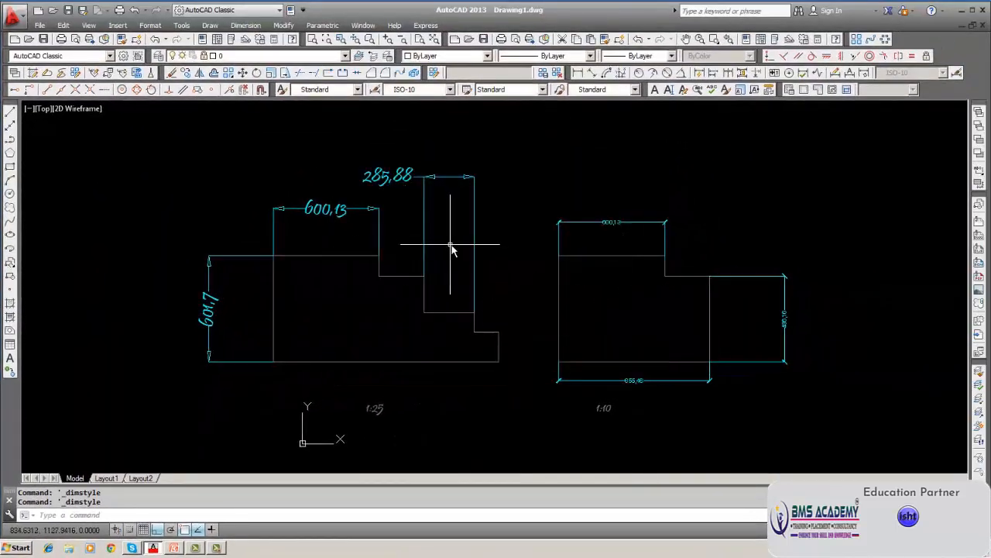
Make Style the current text style and modify ISO-10 to draw a frame around its dimension text
click(358, 90)
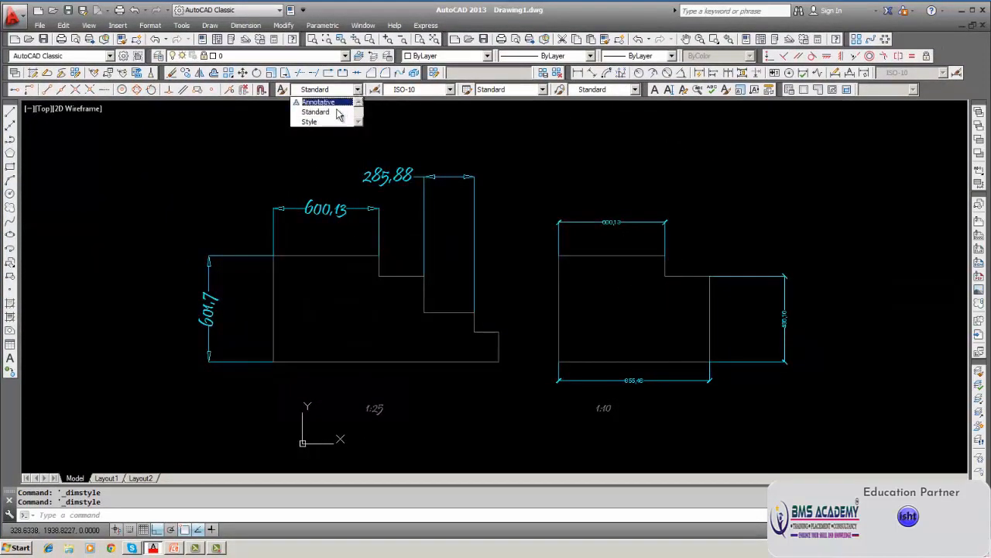
click(332, 122)
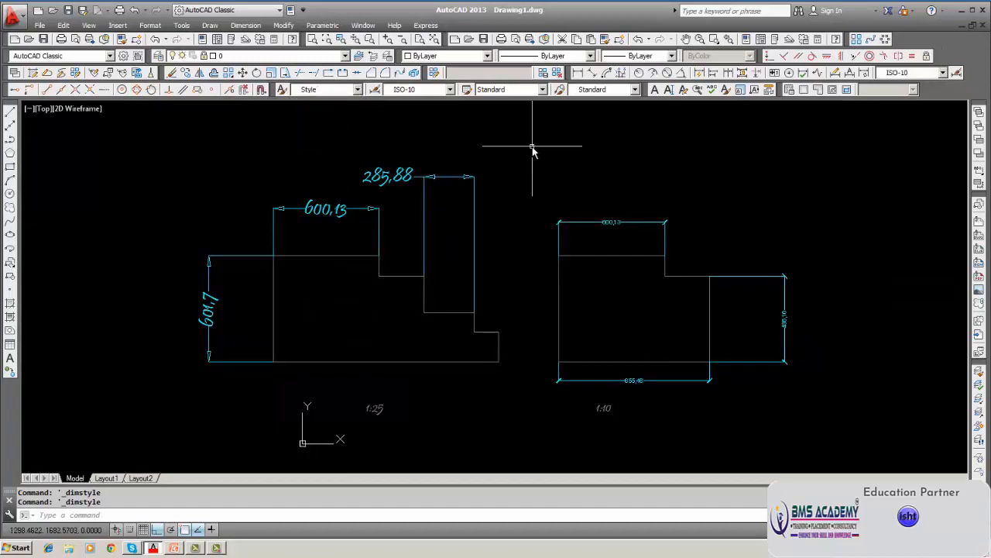
click(246, 25)
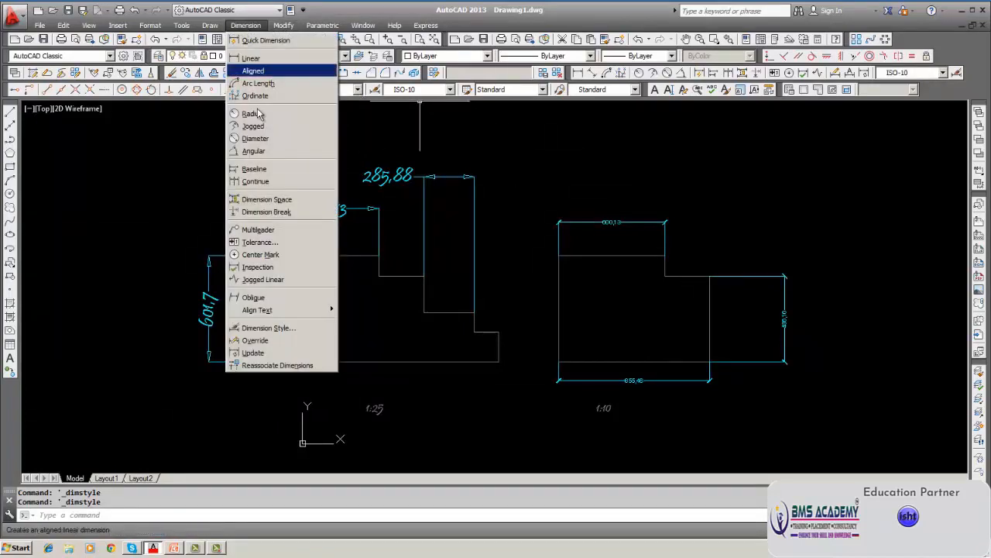
click(278, 332)
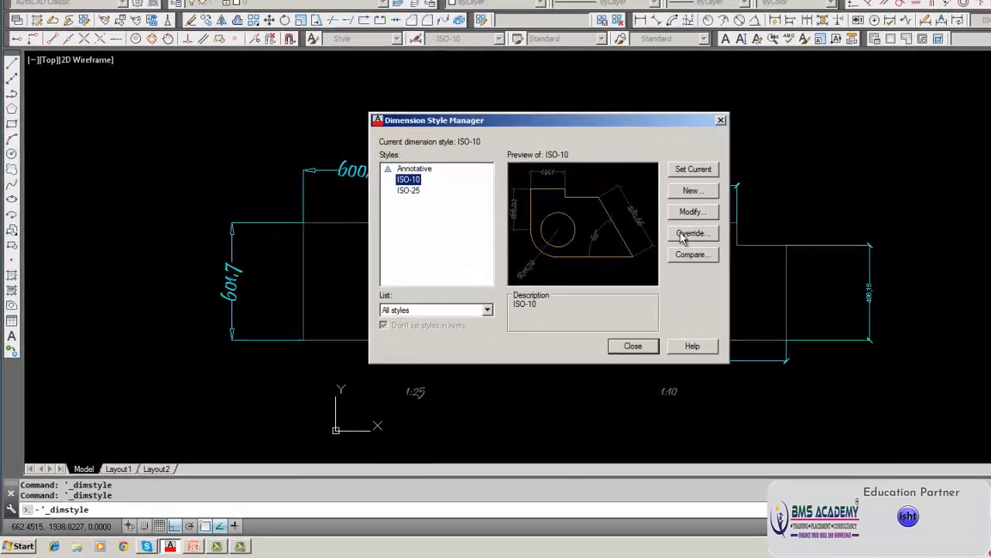
click(759, 176)
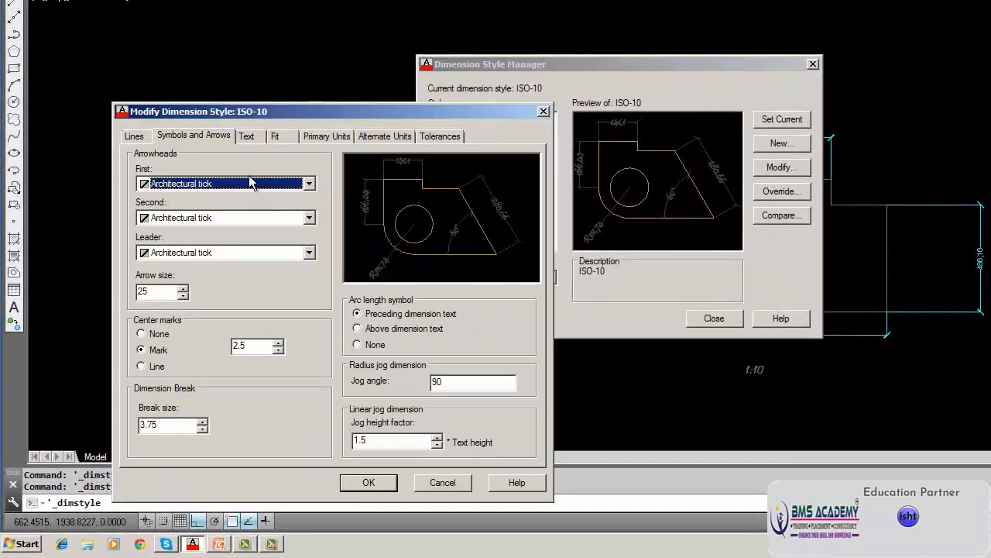
click(246, 137)
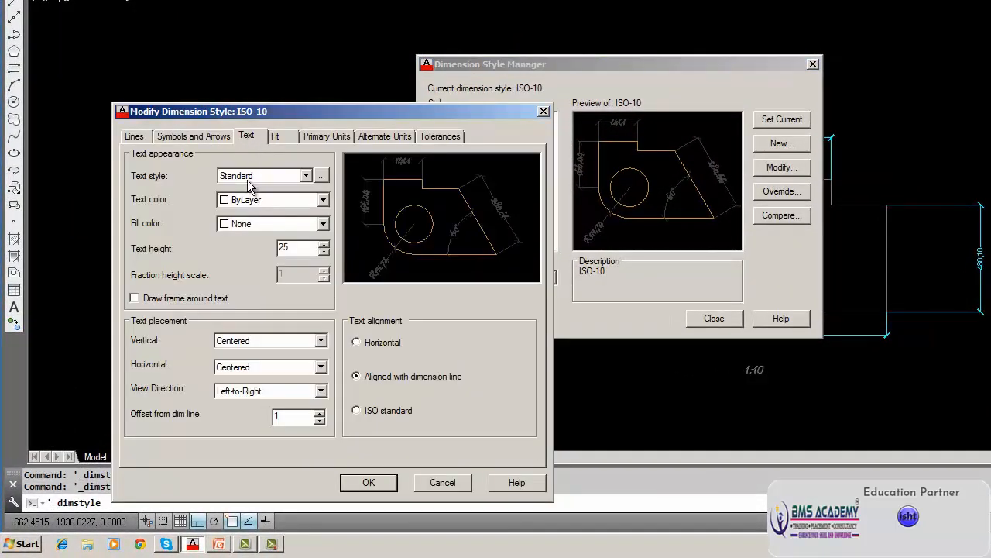
click(134, 300)
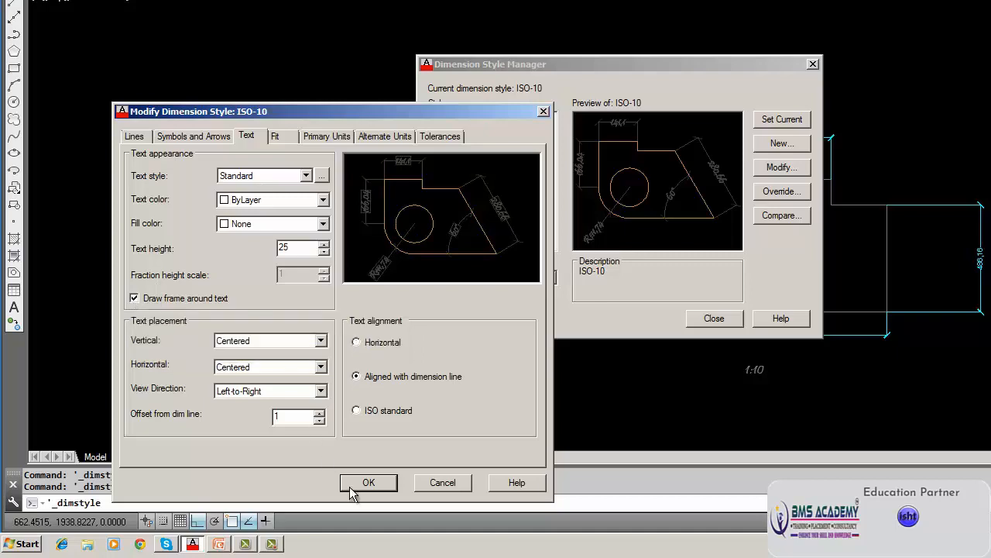
click(369, 482)
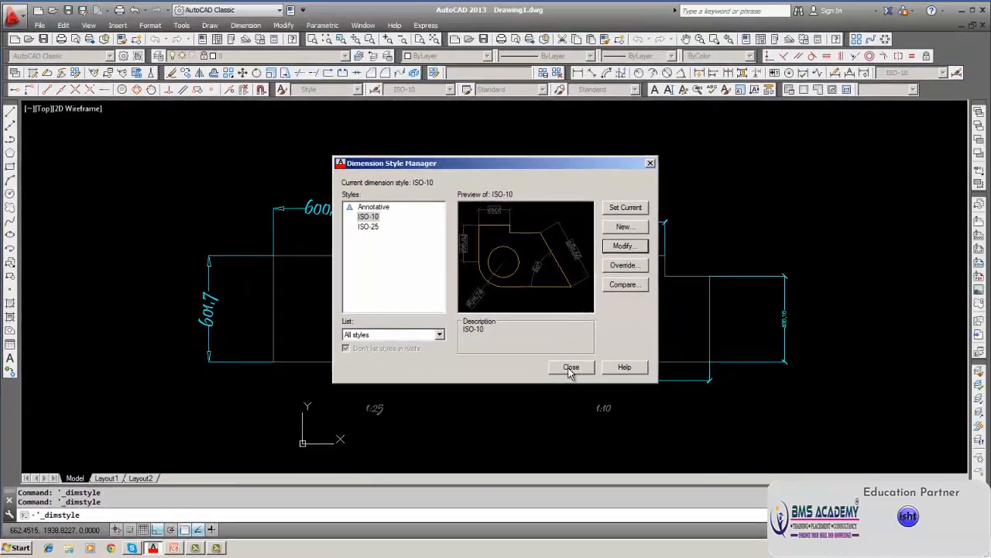
click(714, 318)
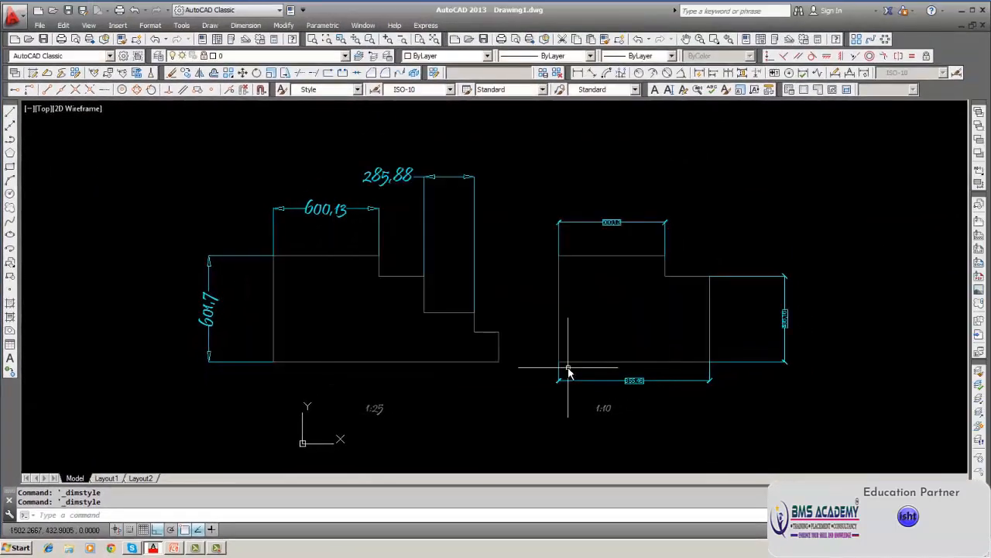
scroll(617, 223, up, 4)
scroll(618, 223, down, 4)
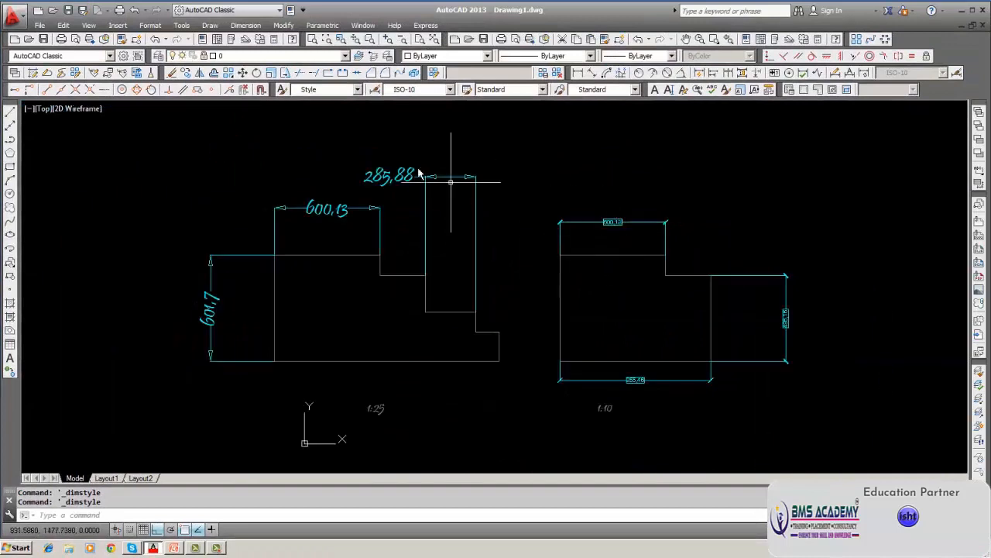
click(358, 91)
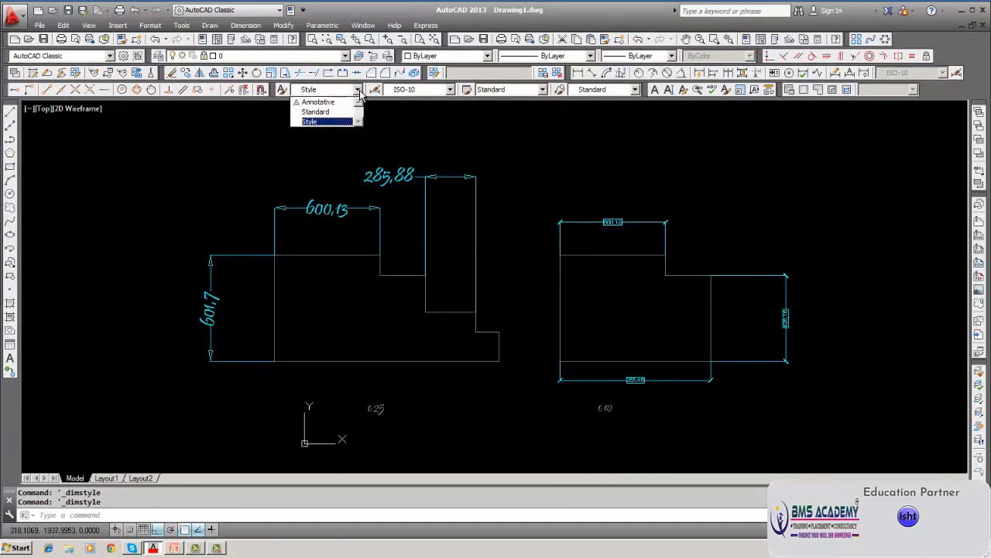
click(475, 129)
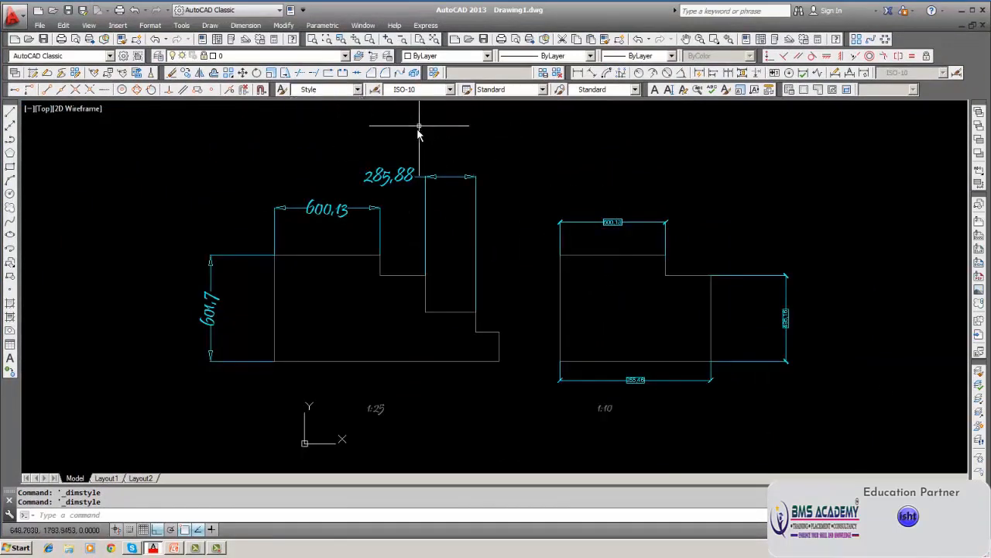
click(357, 90)
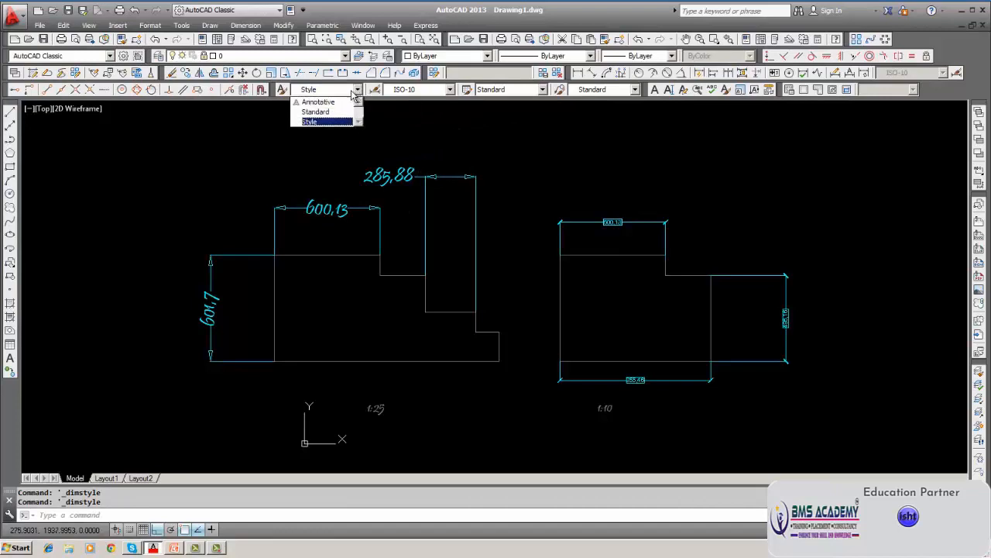
Make ISO-25 the current dimension style and modify it to use the text style Style with a frame around its text
click(424, 108)
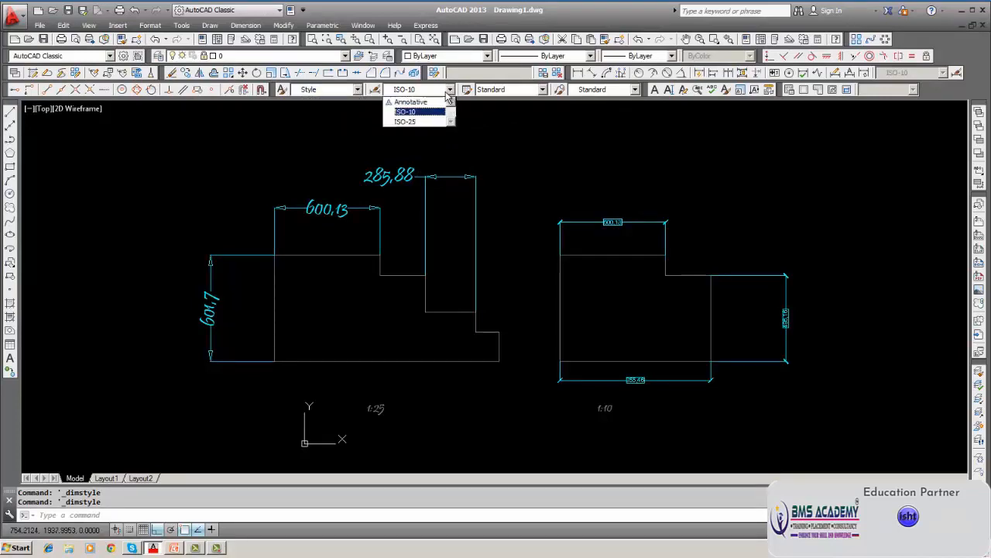
click(422, 120)
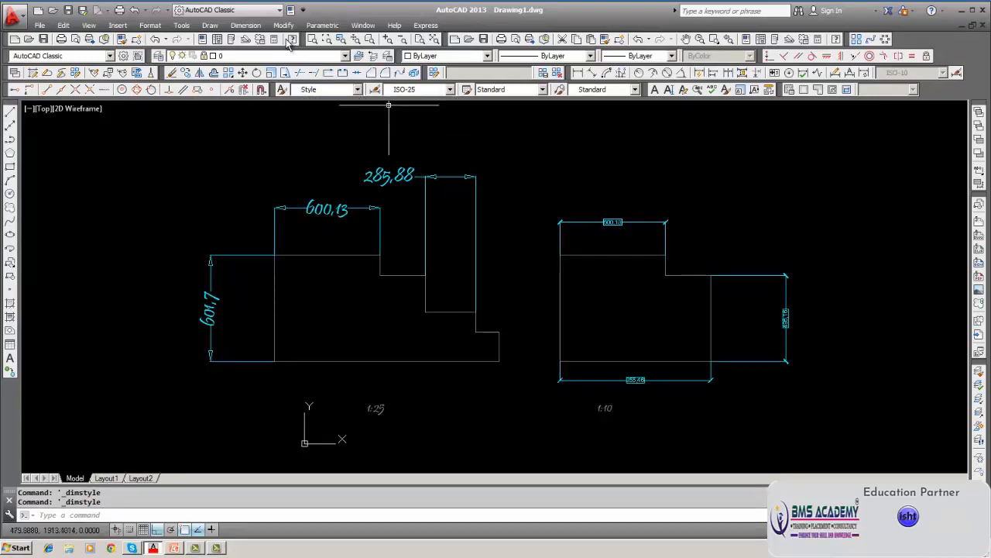
click(246, 24)
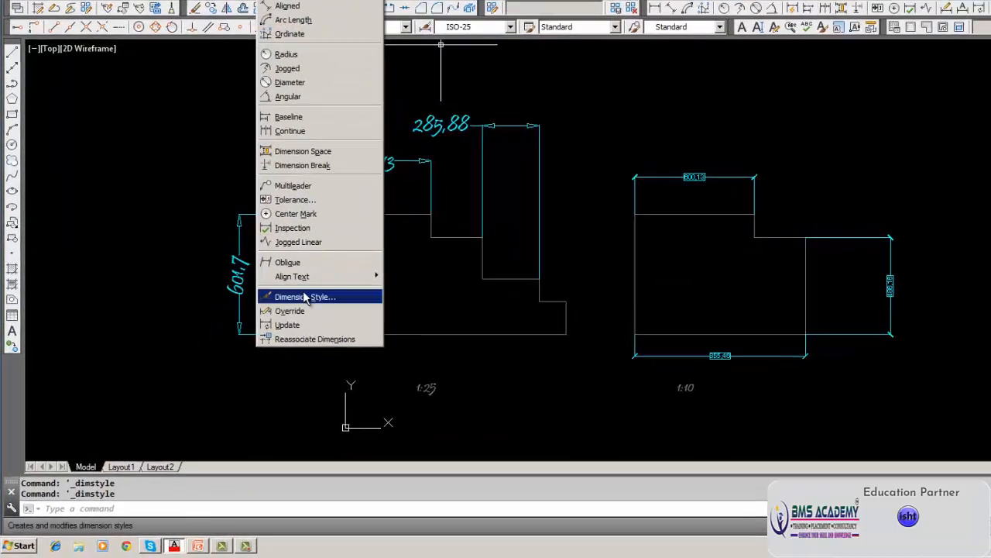
click(306, 298)
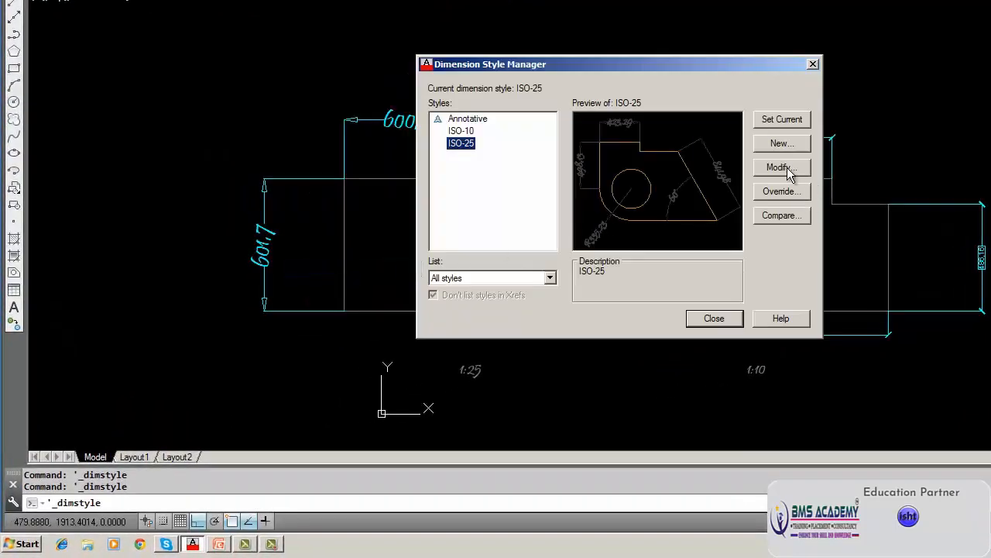
click(778, 168)
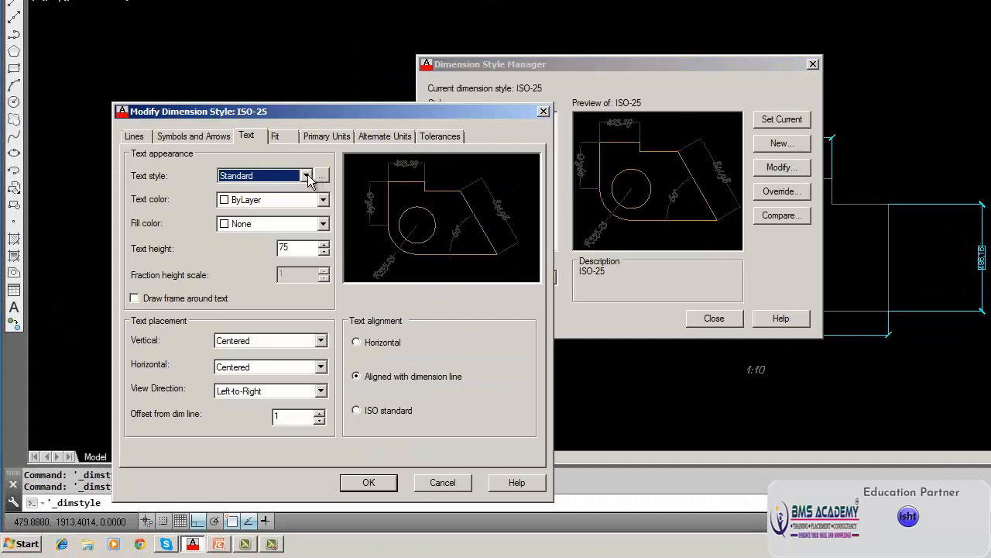
click(306, 176)
click(296, 209)
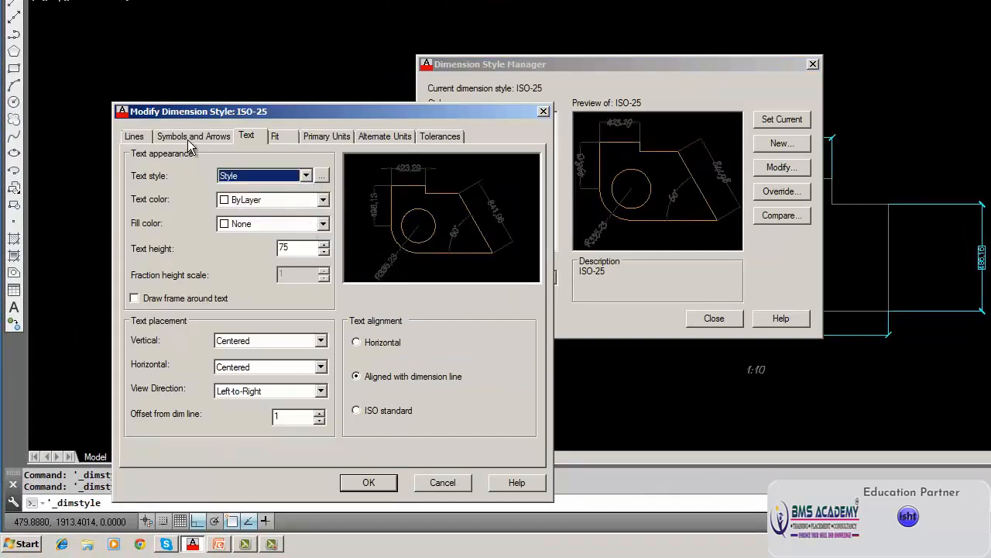
click(158, 299)
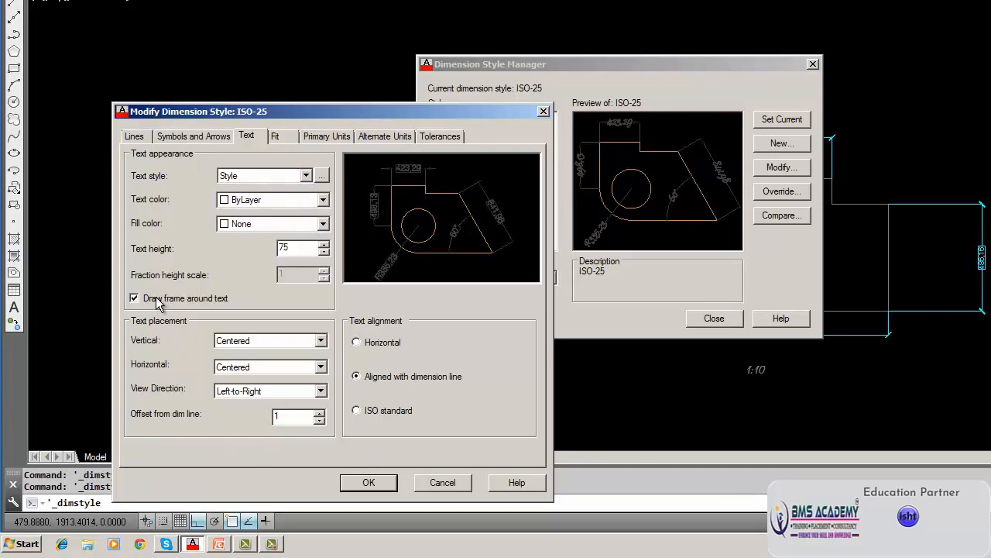
click(369, 481)
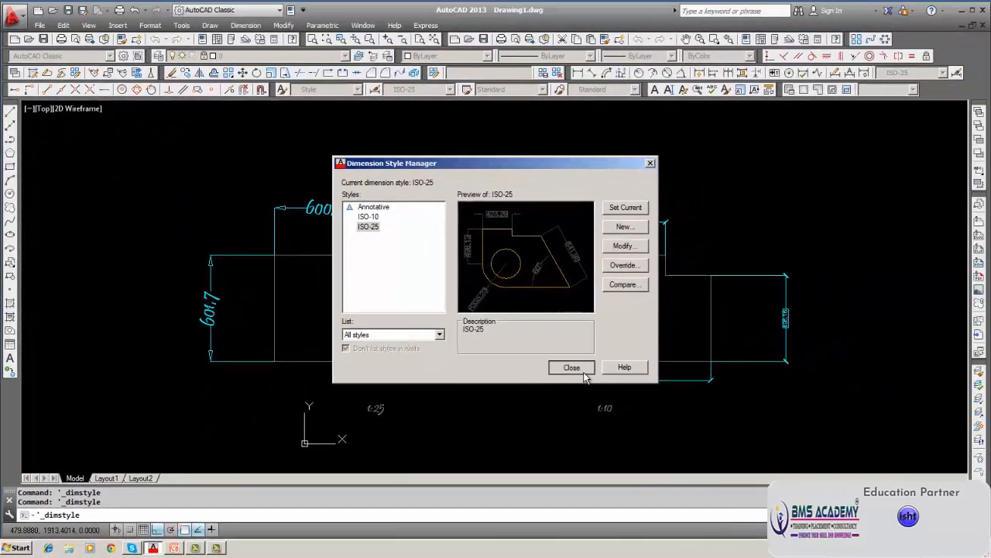
click(714, 318)
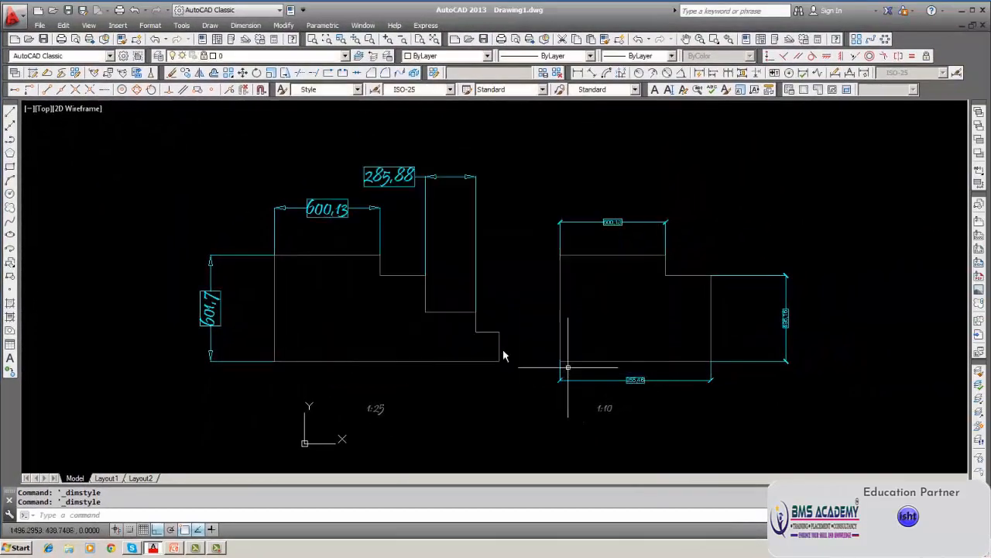
scroll(425, 341, down, 2)
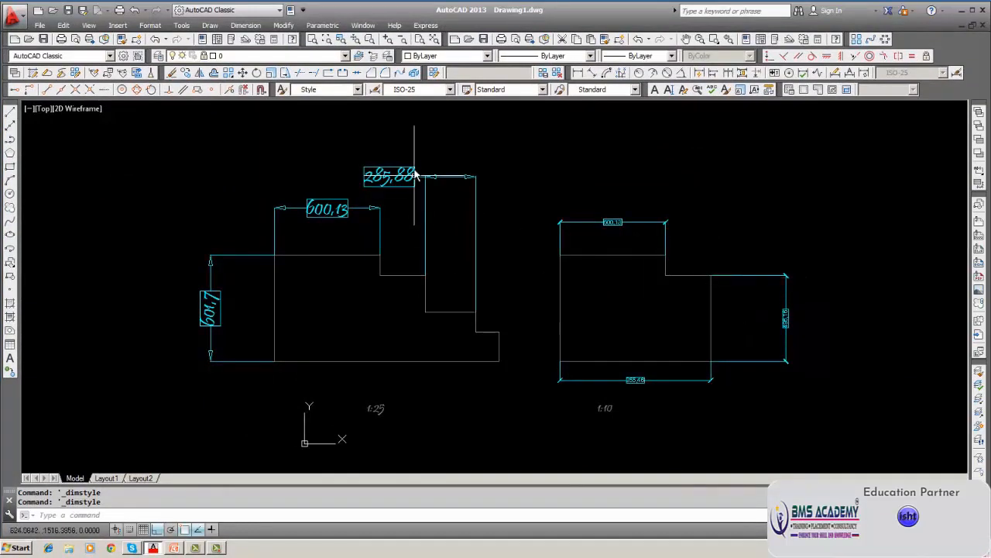
Erase all dimensions of the 1:25 and 1:10 drawings with one selection window around both drawings
click(173, 72)
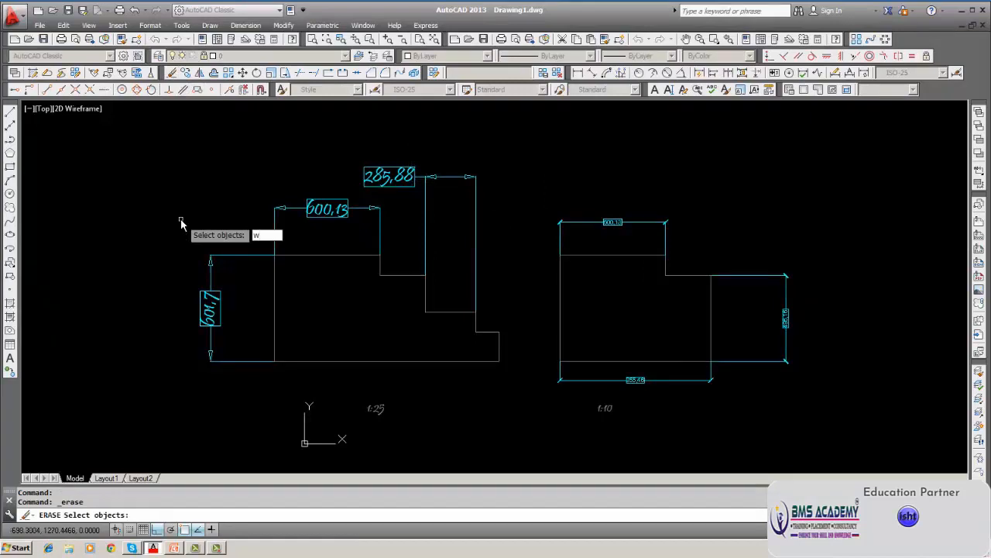
key(Return)
click(180, 166)
click(886, 412)
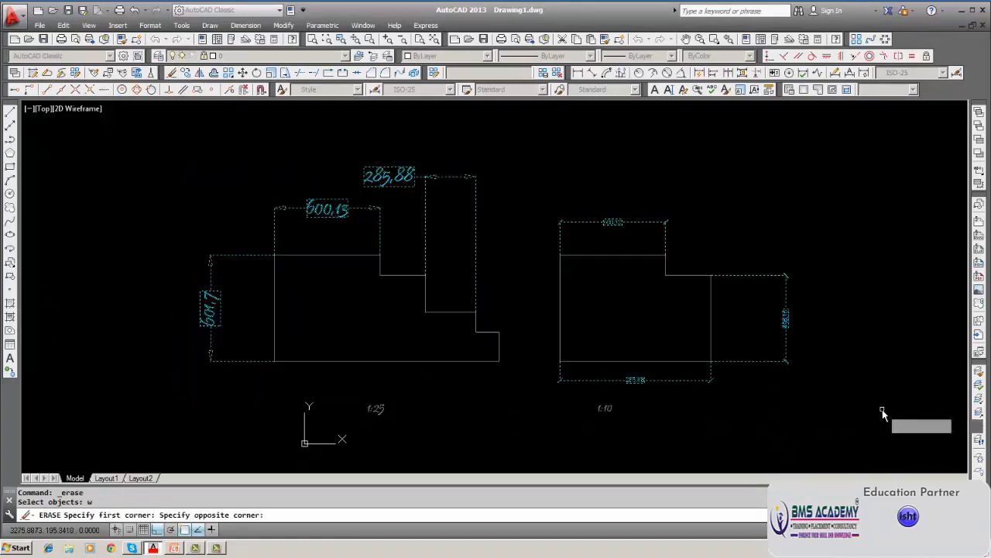
key(Return)
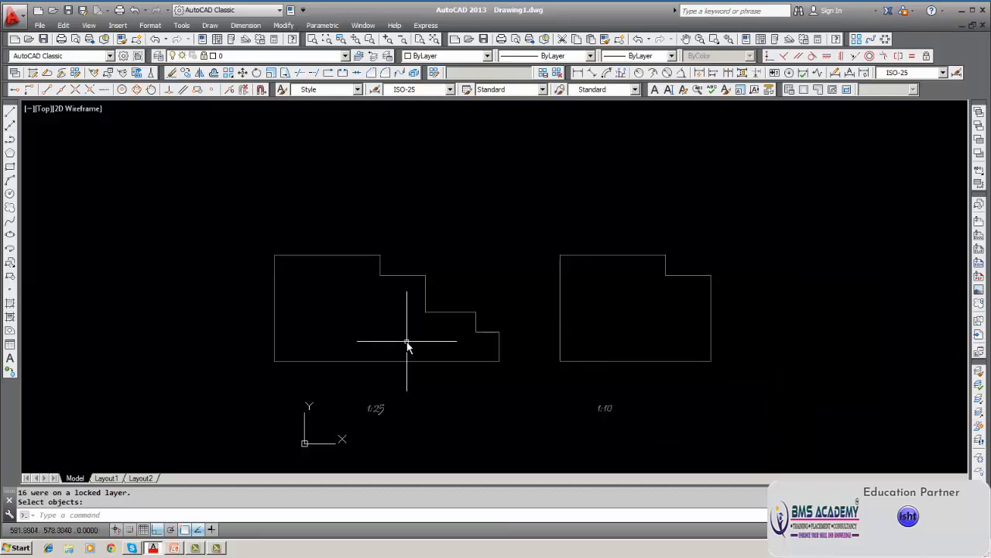
click(450, 90)
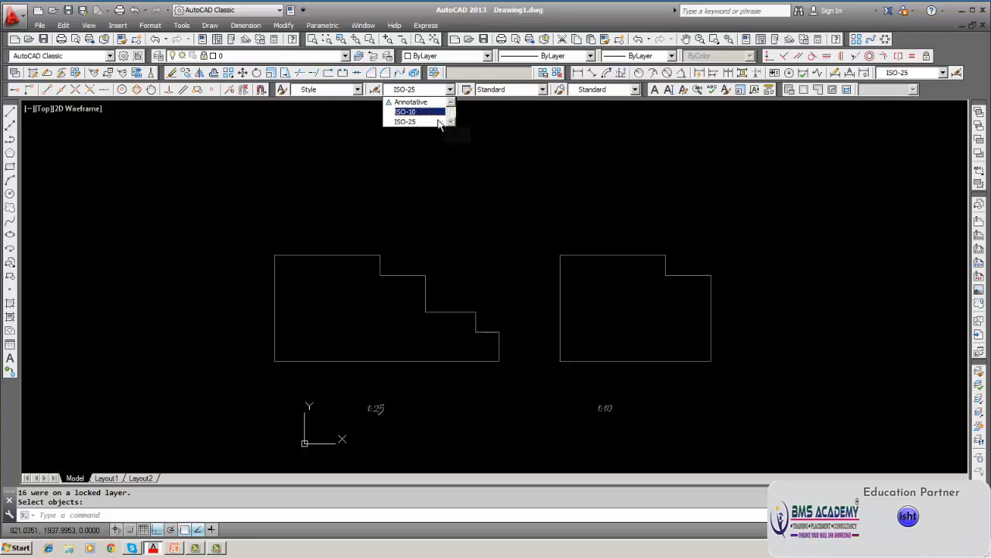
click(415, 191)
click(376, 208)
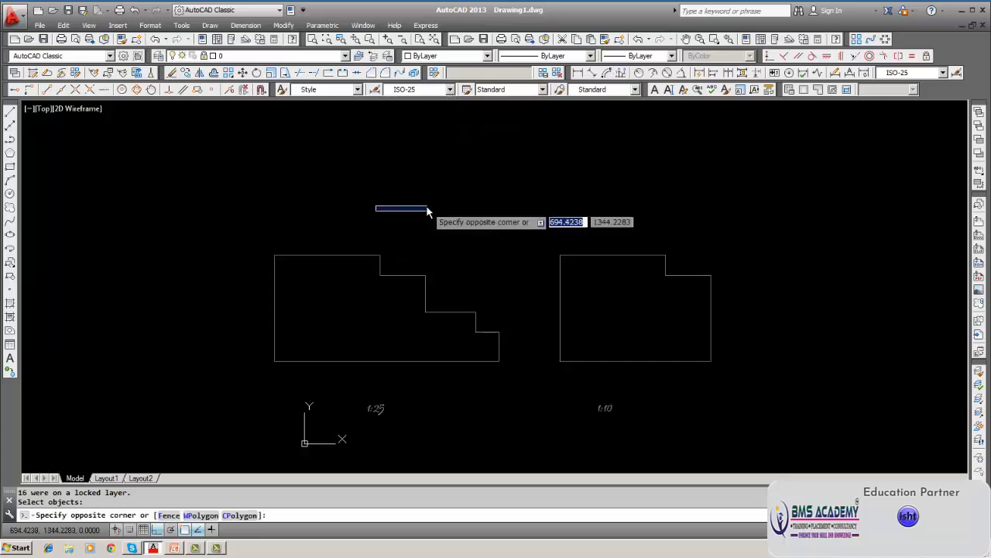
click(426, 210)
key(Escape)
key(Escape)
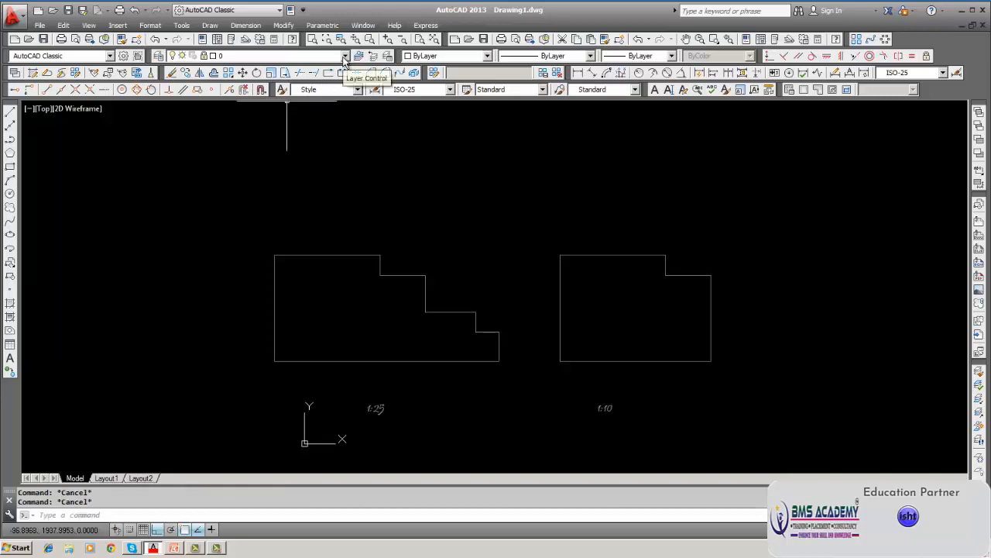
Unlock layer 0 and erase both stepped outlines together with their 1:25 and 1:10 labels
click(345, 58)
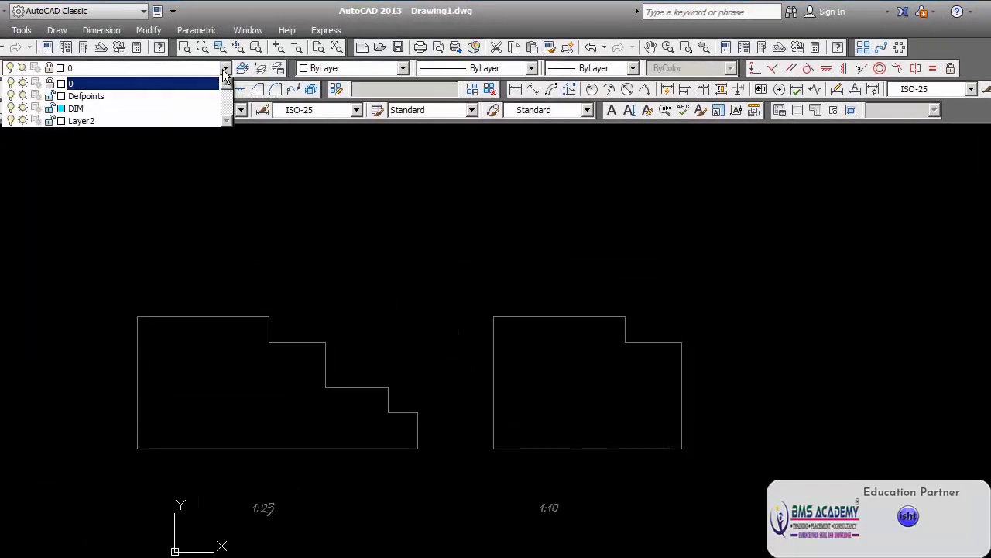
click(86, 86)
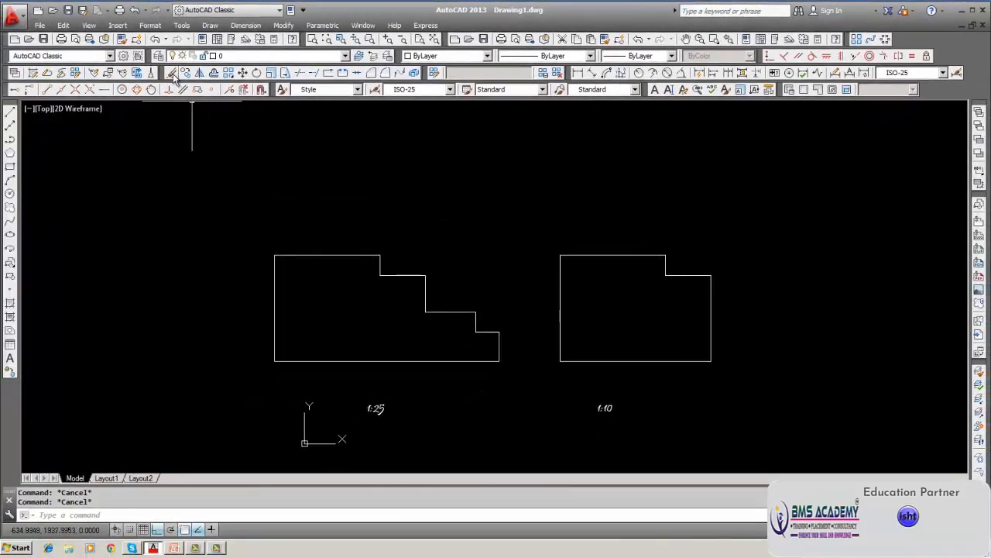
click(172, 74)
text(w)
key(Return)
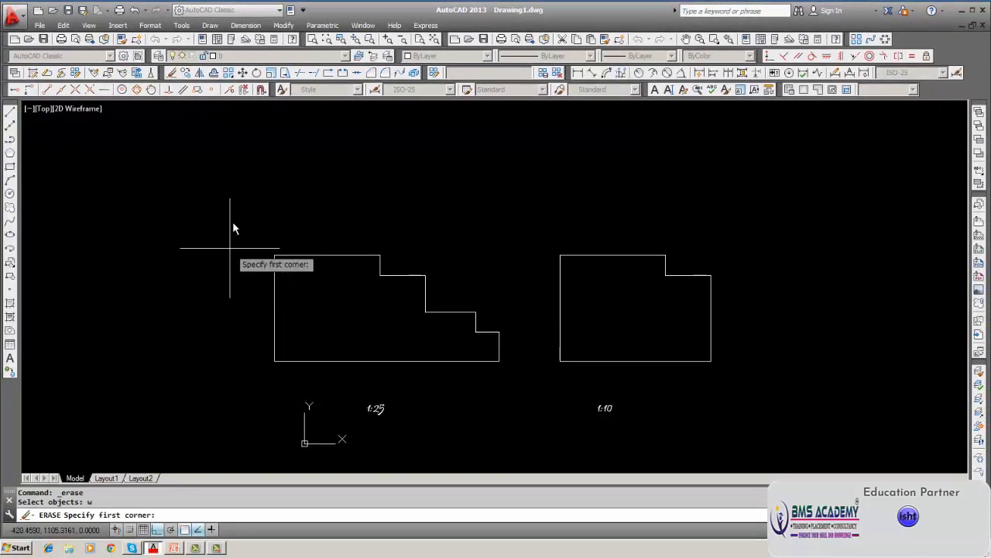
click(235, 194)
click(778, 430)
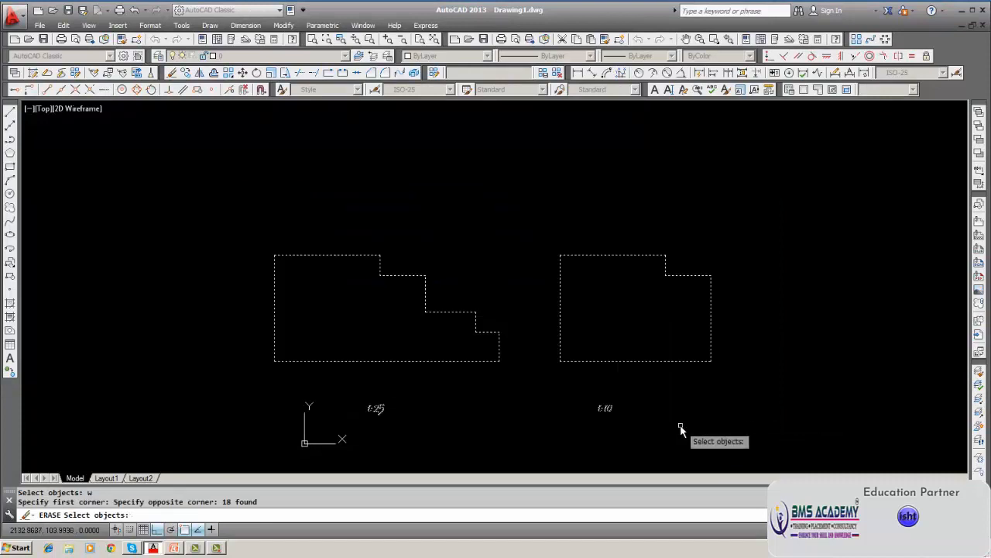
key(Return)
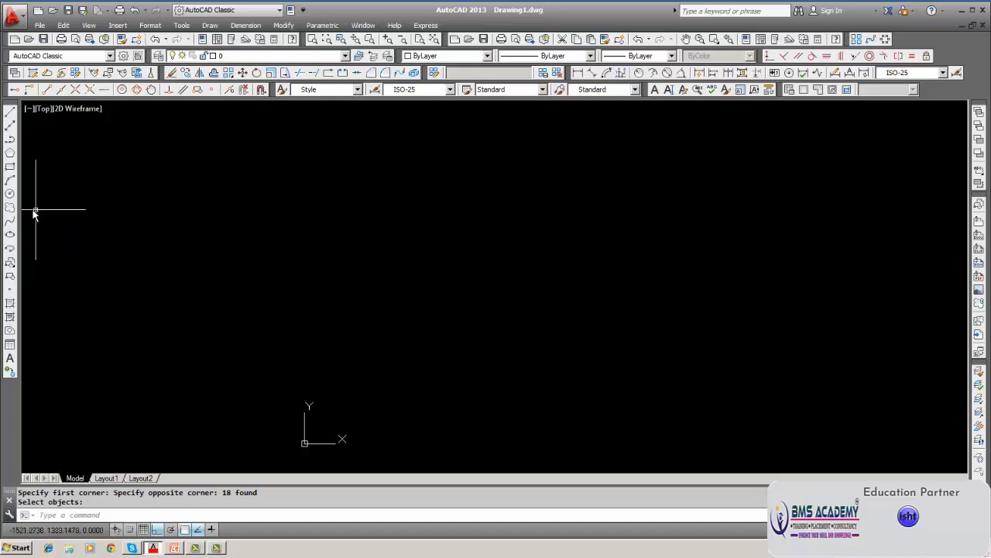
Draw a circle of about 126 radius, a second of about 112 radius to its right, and a third, larger circle below the second
click(10, 194)
click(297, 208)
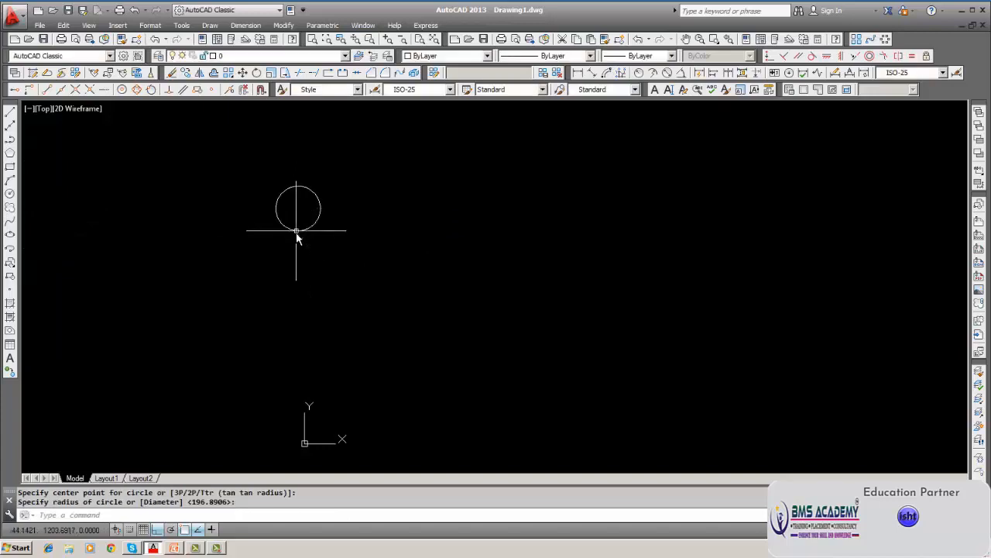
click(296, 230)
click(10, 193)
click(511, 200)
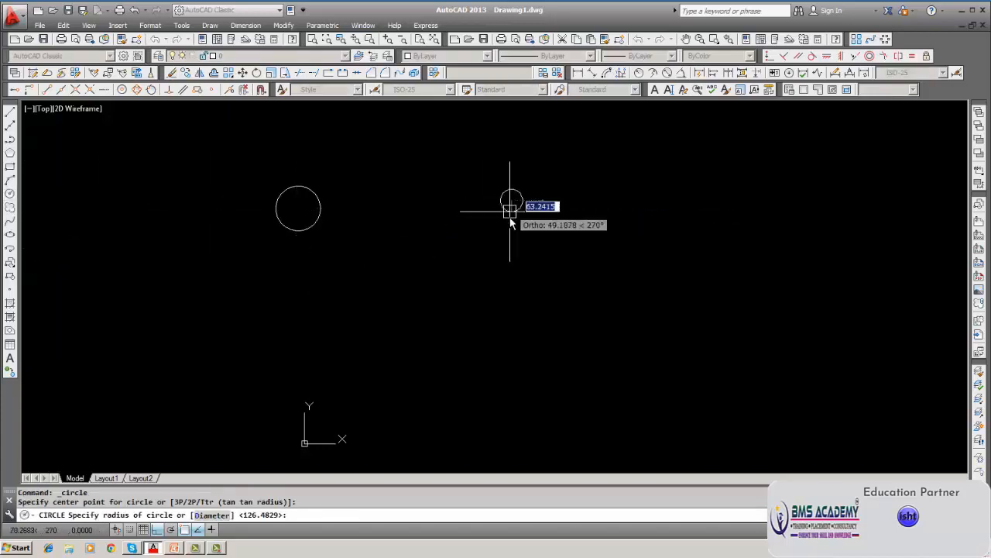
click(511, 221)
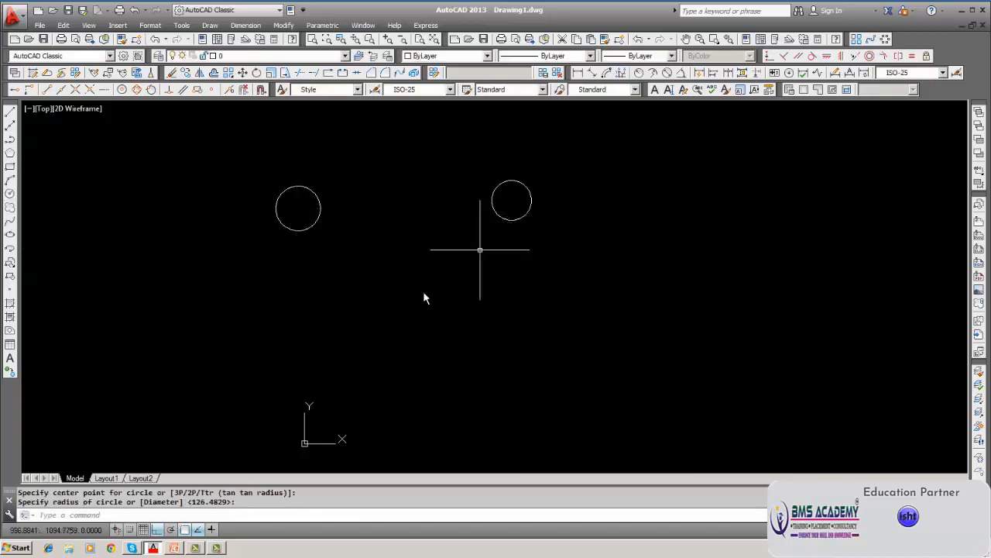
click(10, 196)
click(504, 336)
click(491, 359)
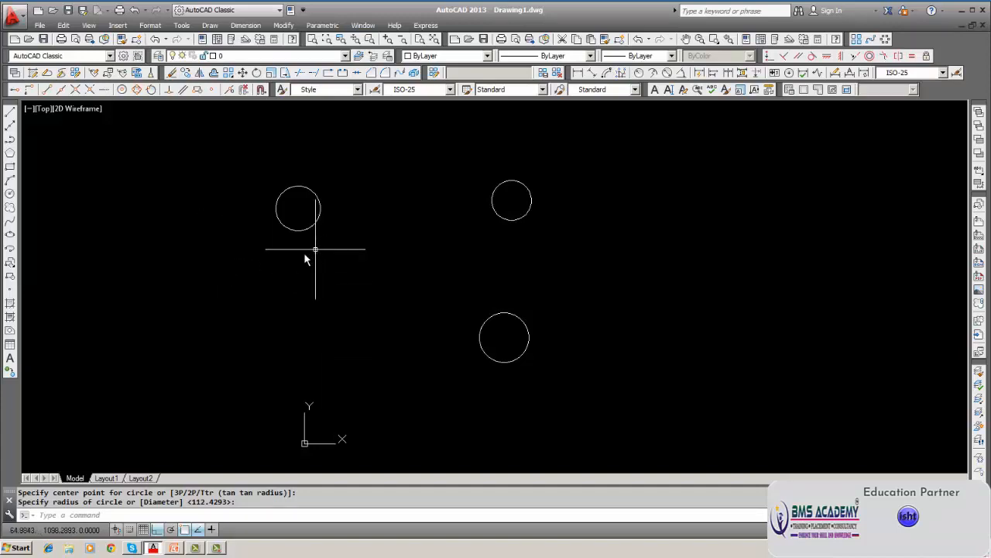
Draw a large rectangle that encloses all three circles
click(10, 166)
click(222, 148)
click(694, 379)
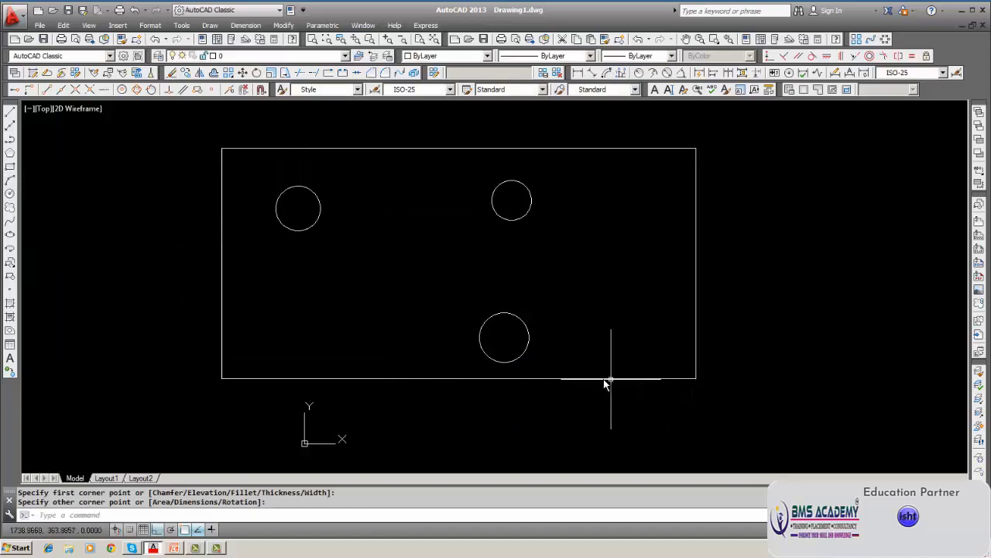
middle_drag(573, 360, 441, 404)
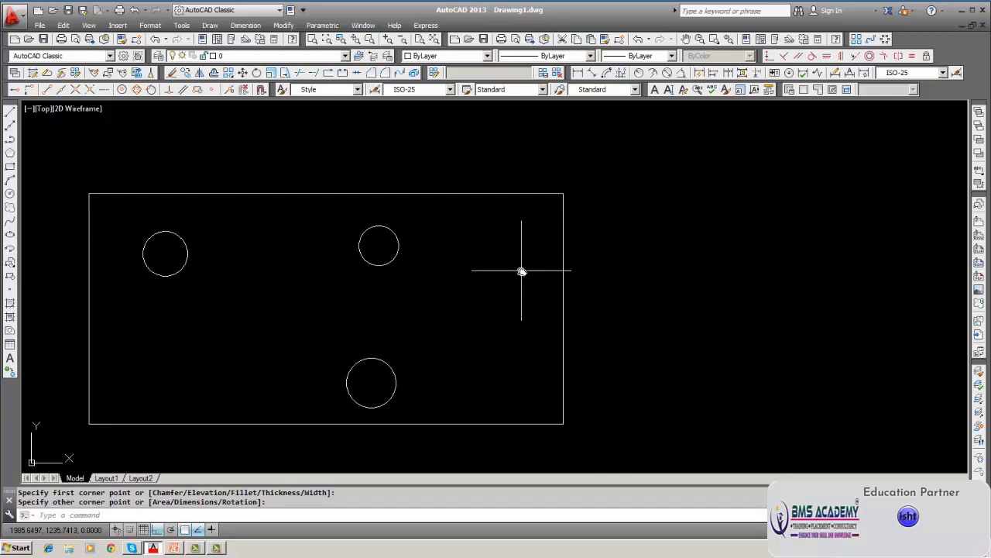
click(10, 113)
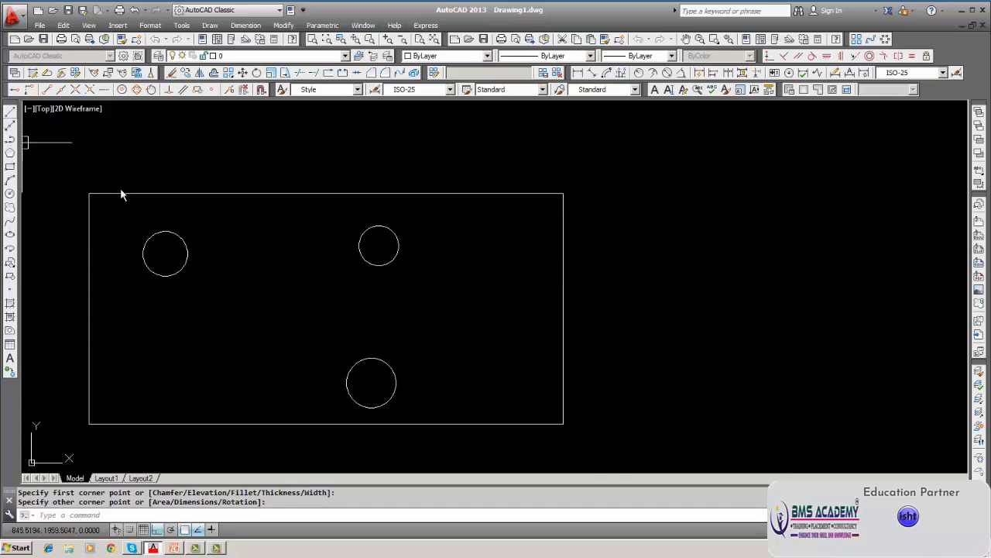
click(469, 228)
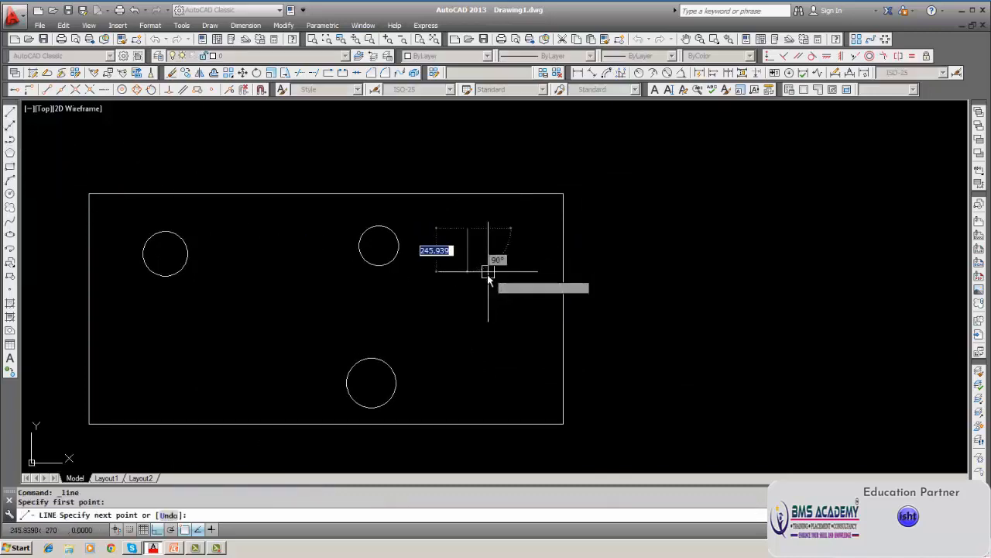
key(Escape)
key(Escape)
Draw a small horizontal rectangle inside the large one, to the right of the upper middle circle
click(10, 167)
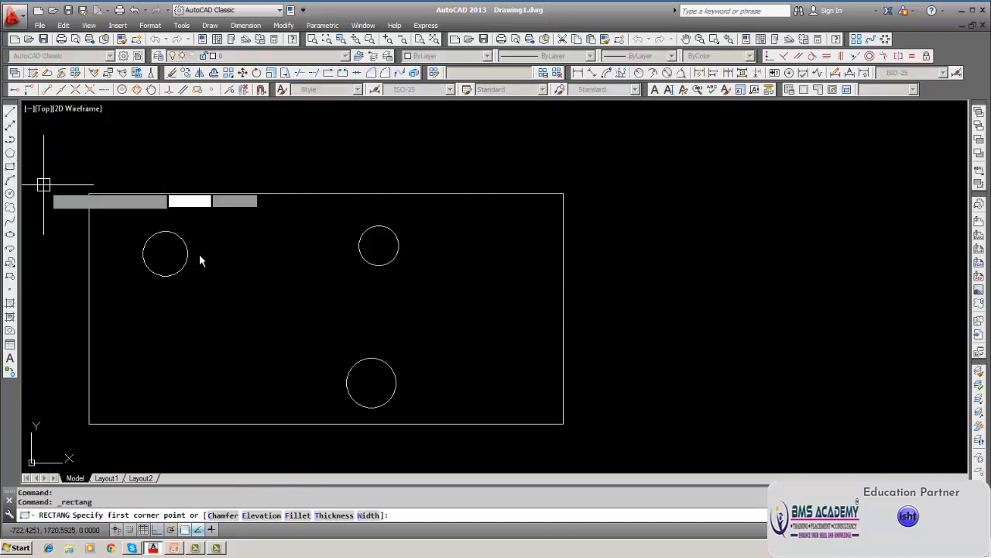
click(447, 231)
click(501, 256)
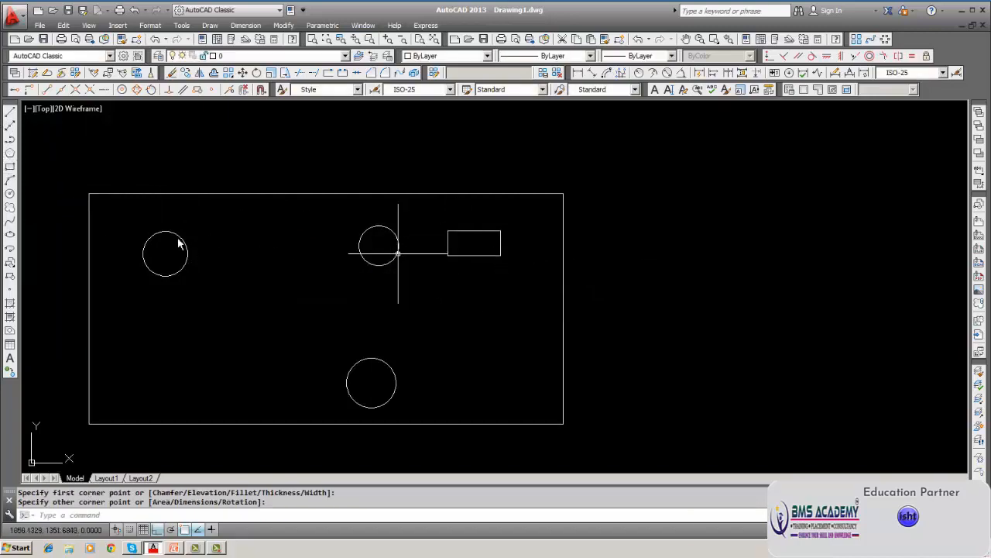
Draw three more rectangles inside the outline: one right of the lower circle, one right of the leftmost circle, and one below that circle
click(10, 167)
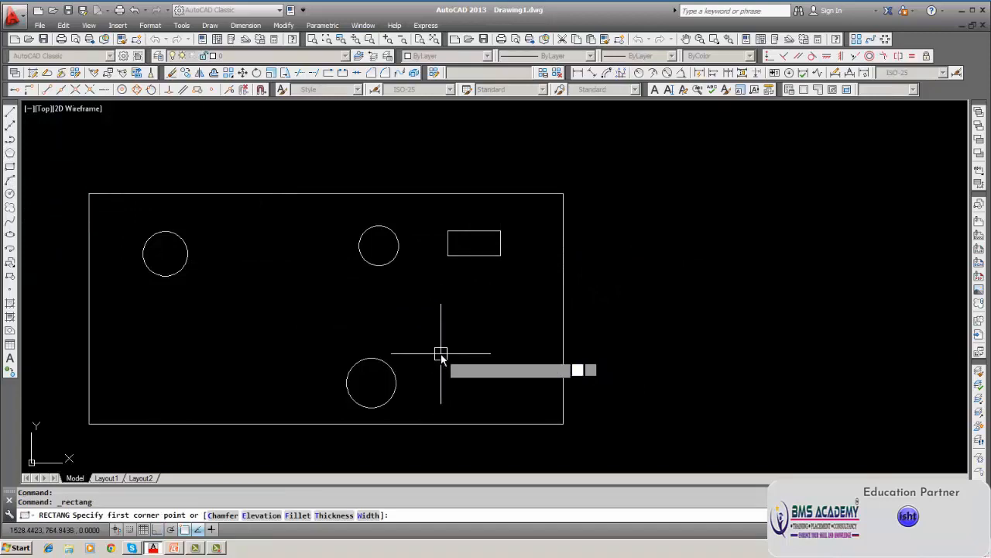
click(440, 354)
click(518, 389)
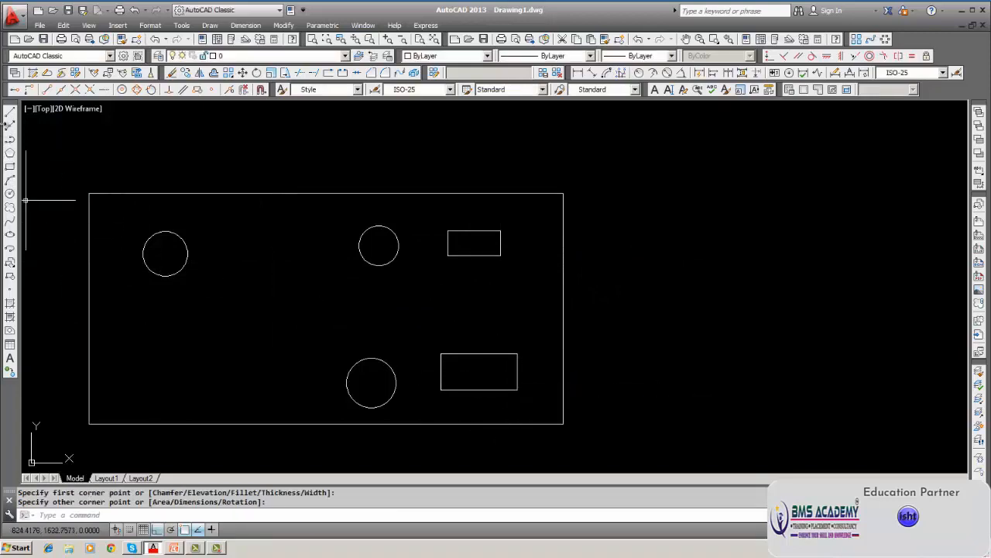
click(11, 167)
click(229, 236)
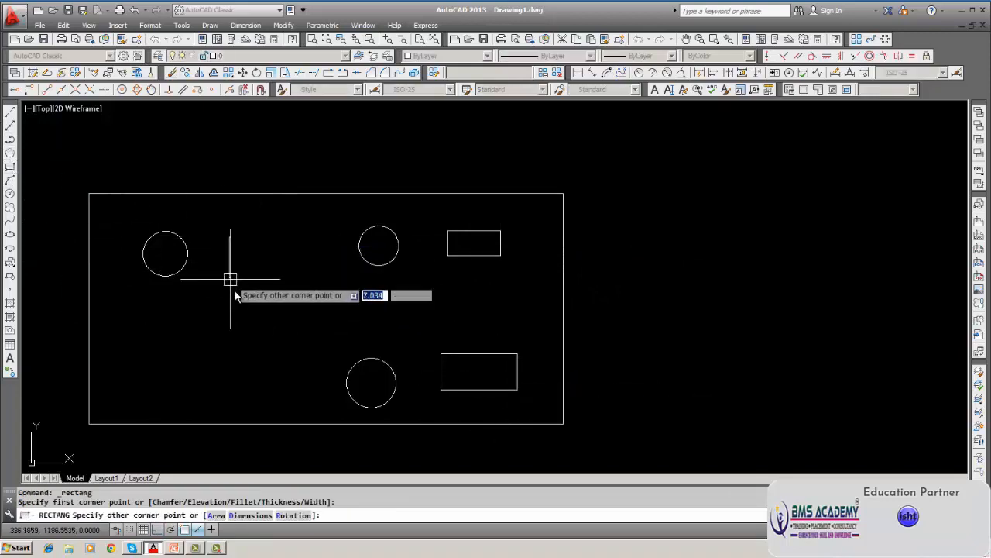
click(289, 304)
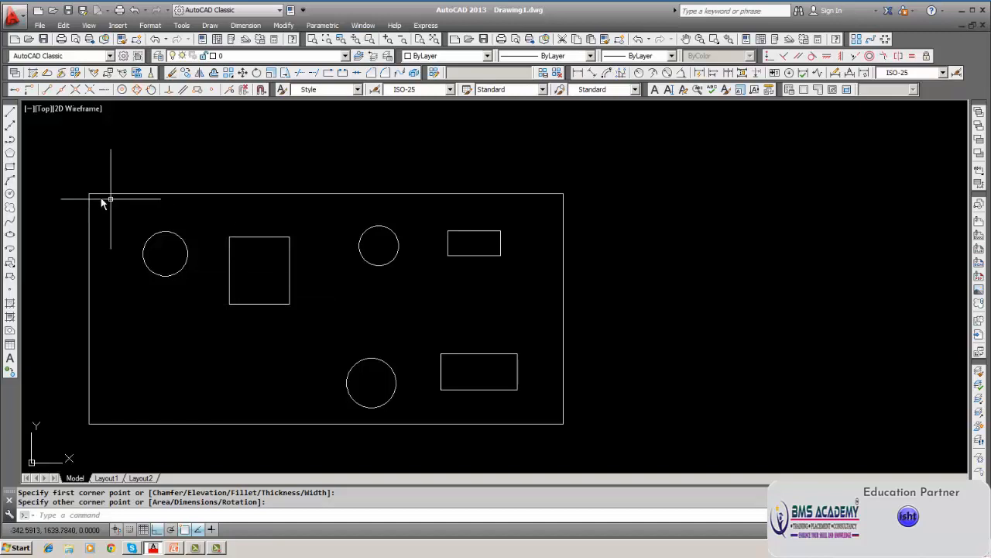
click(10, 168)
click(154, 332)
click(221, 391)
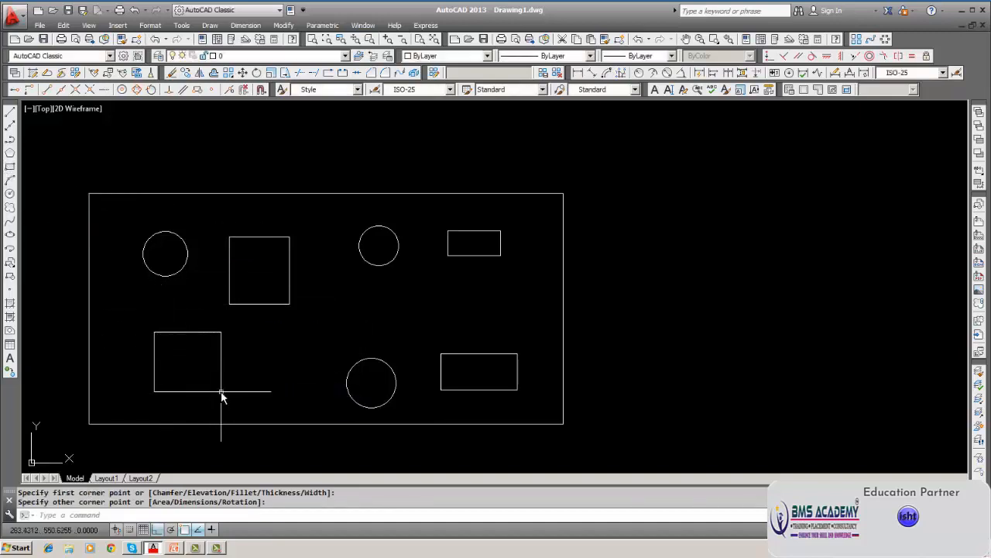
Try to draw a vertical leader about 271 long with DIM, pointing down across the outline's upper edge beside the upper middle circle
middle_drag(306, 360, 388, 351)
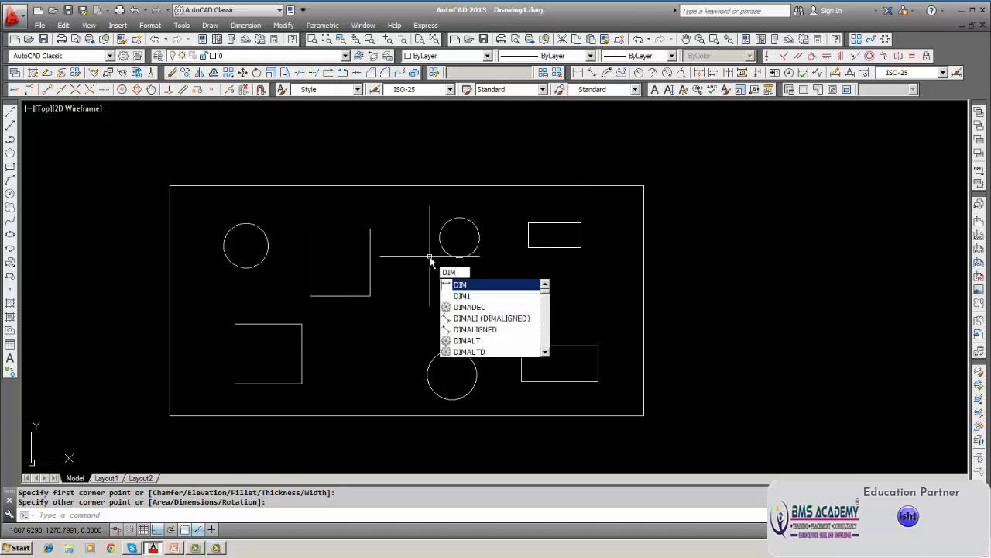
key(Return)
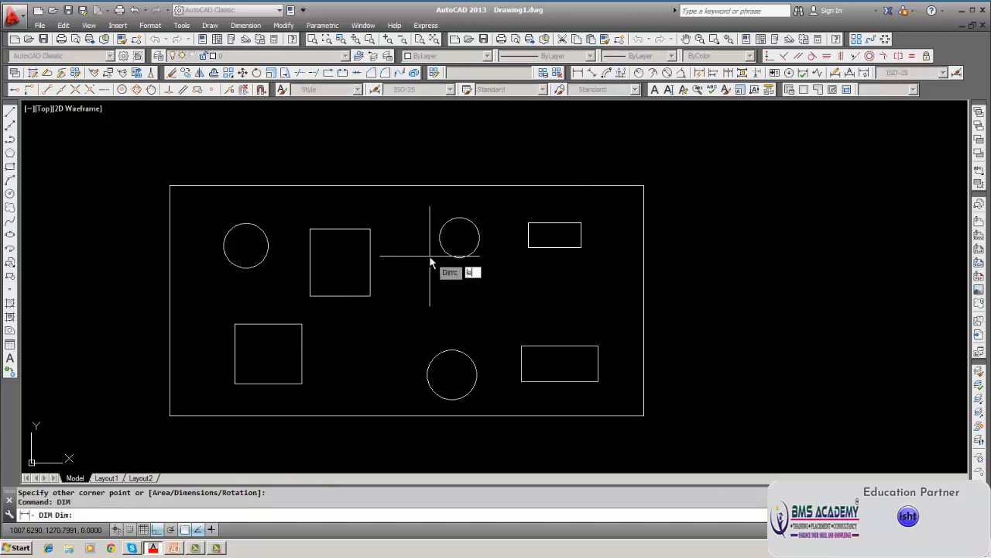
key(Return)
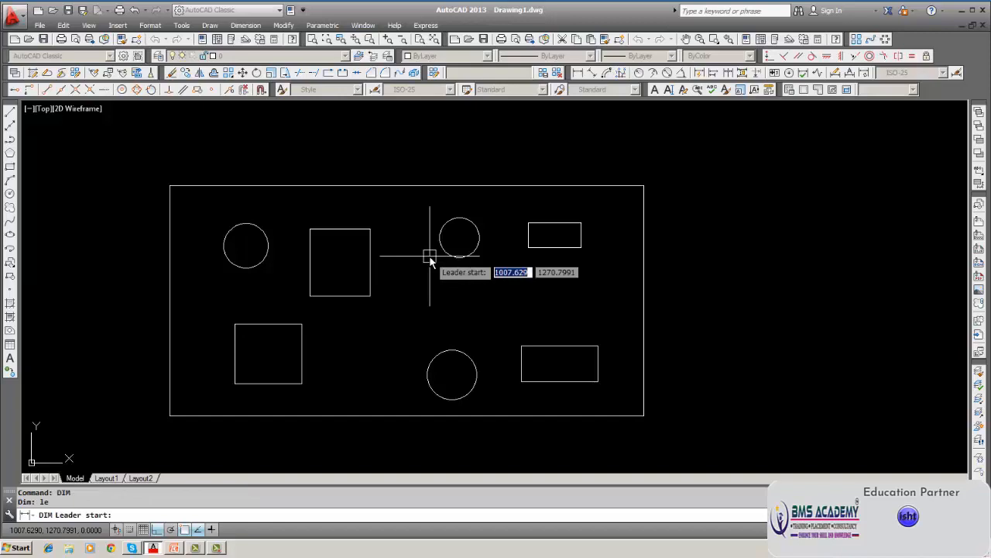
click(492, 198)
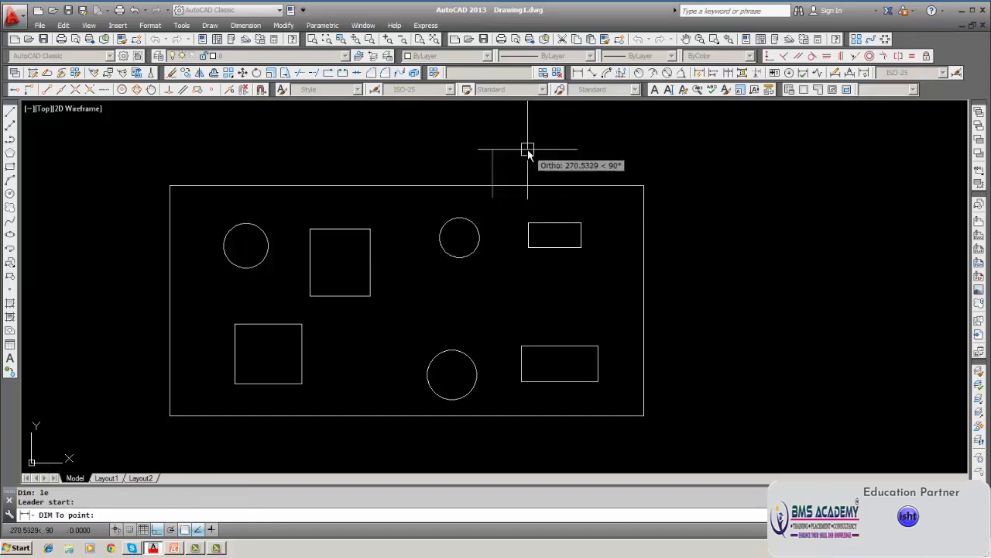
click(527, 150)
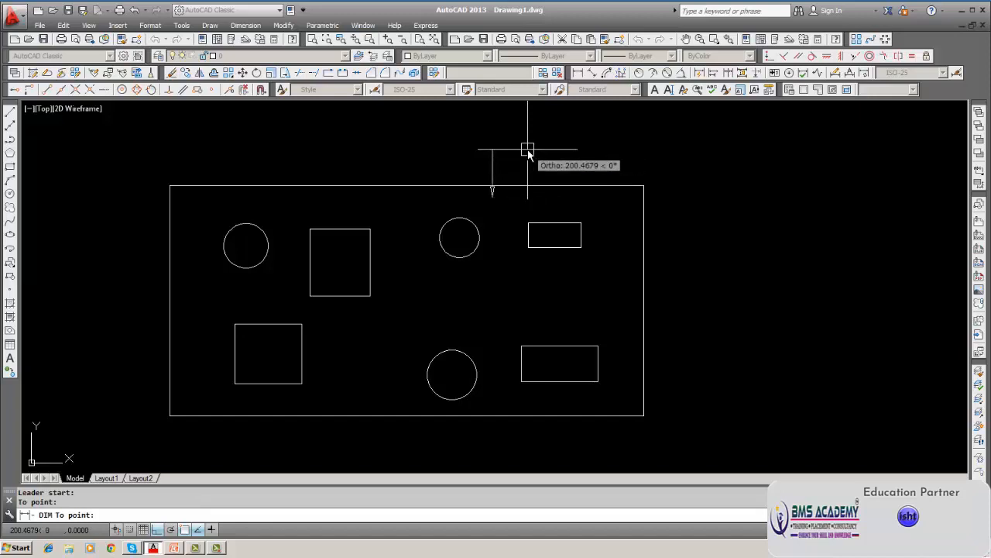
key(Escape)
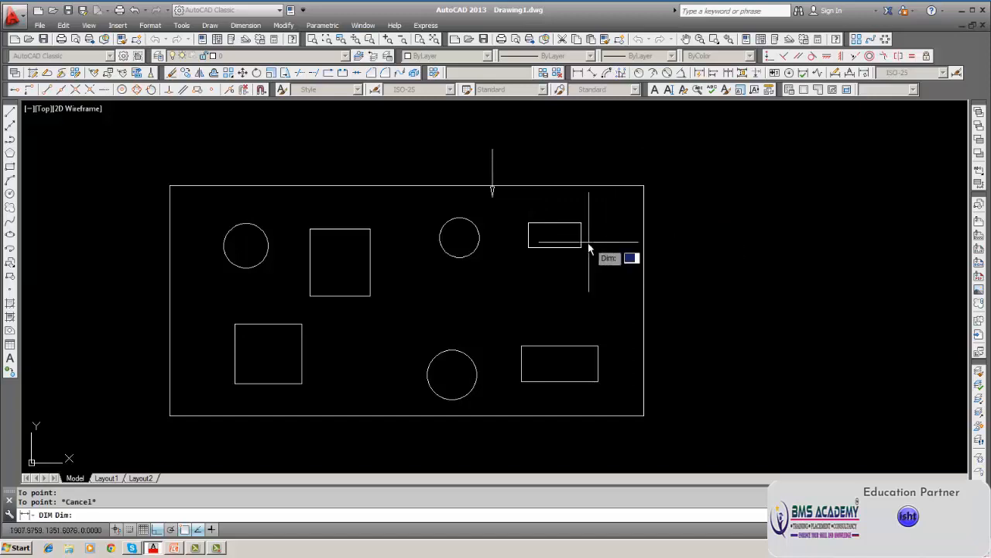
Erase the vertical leader and its arrowhead using a window selection
click(172, 73)
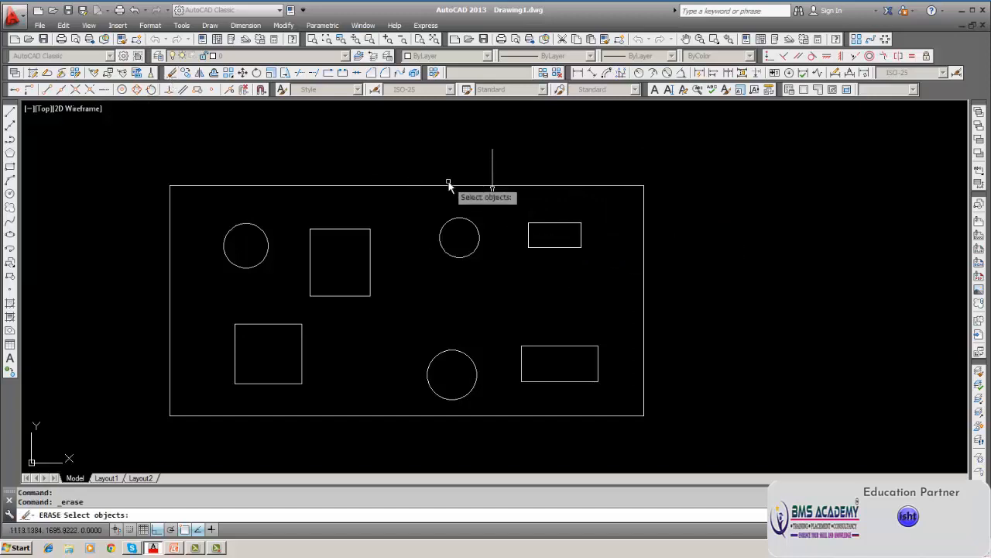
text(w)
key(Return)
click(454, 144)
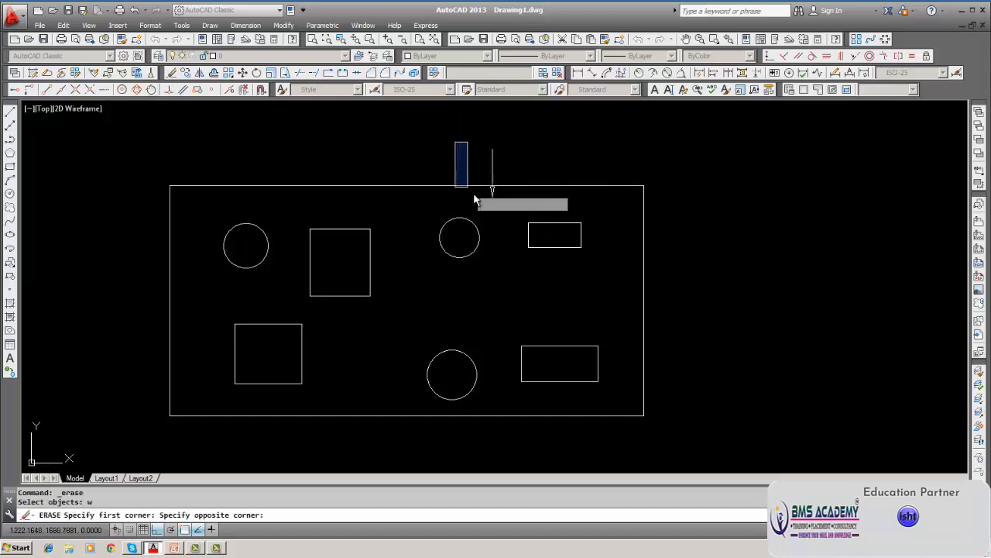
click(500, 202)
key(Return)
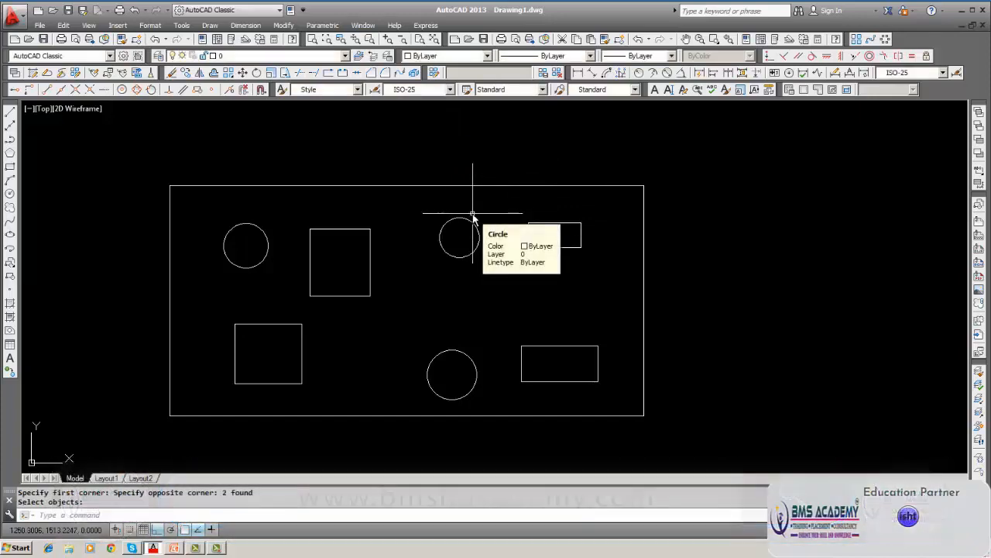
Try a multileader with its arrowhead above the small upper rectangle and its landing above the outline, leaving its text empty
click(236, 25)
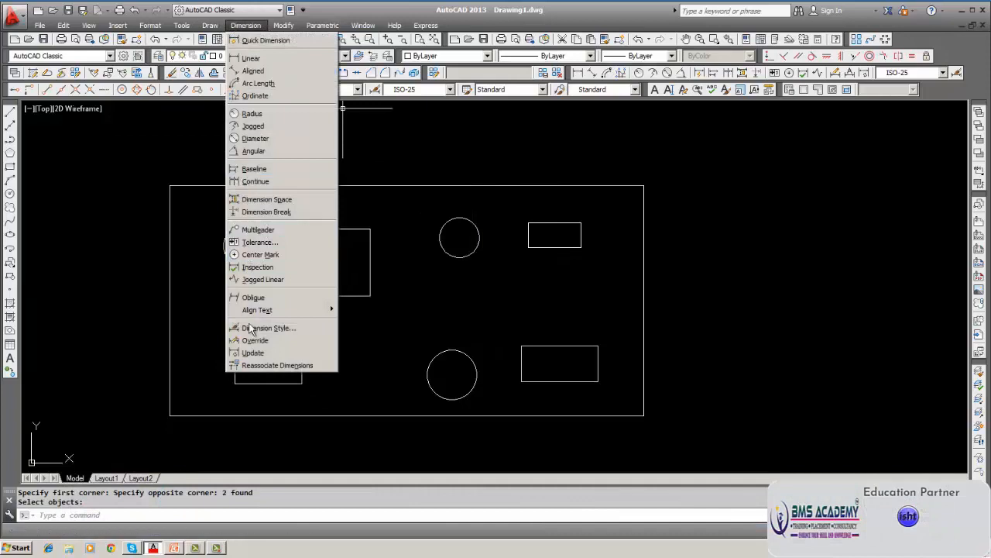
click(276, 230)
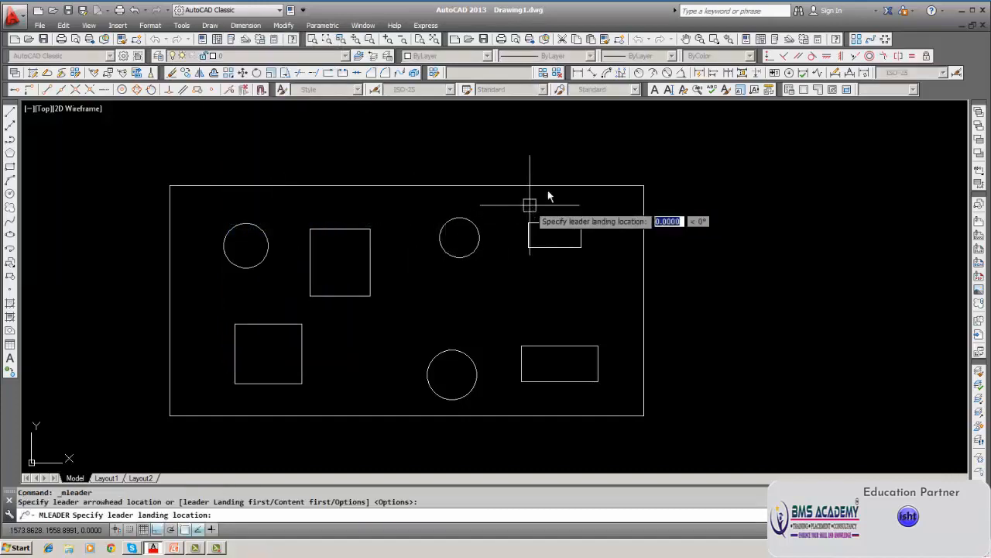
click(531, 150)
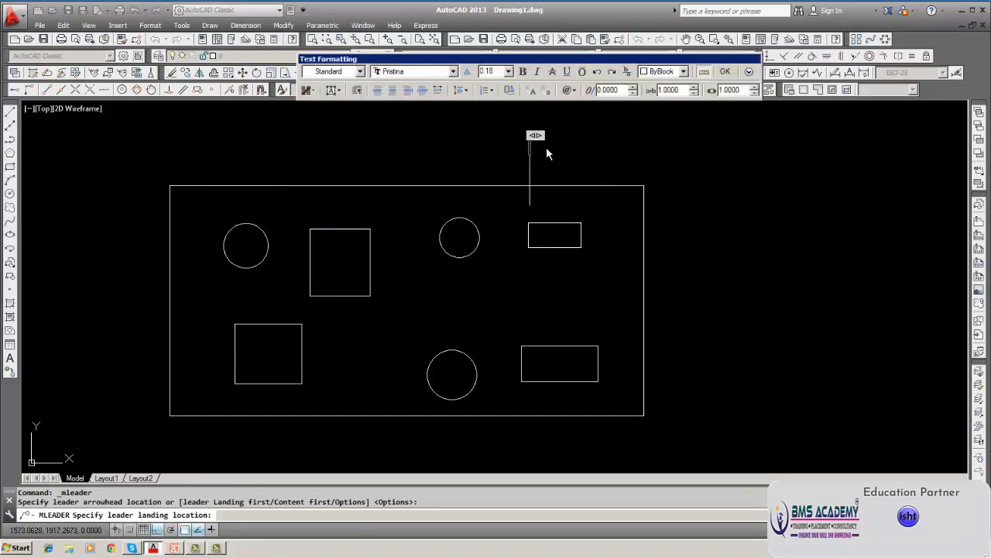
click(546, 152)
scroll(527, 217, up, 6)
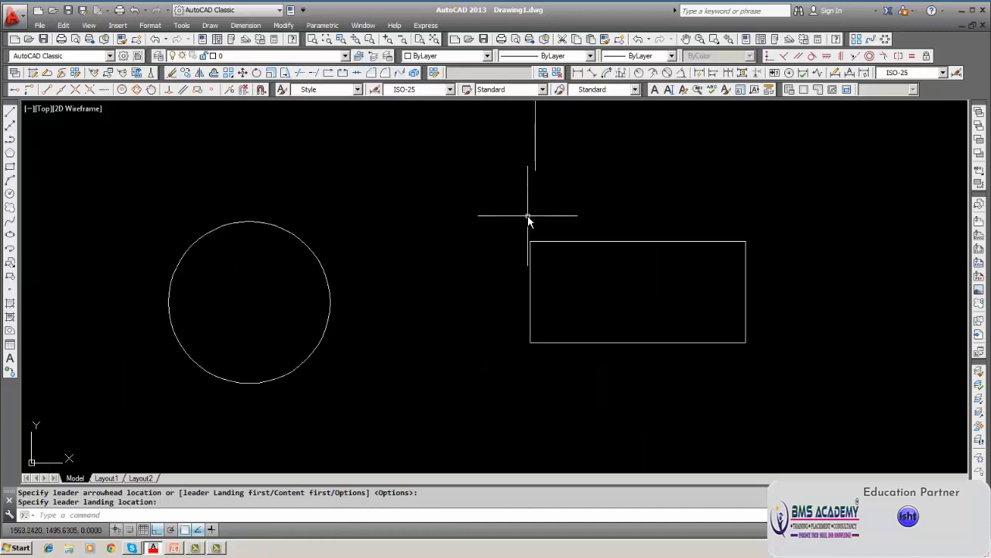
middle_drag(524, 194, 433, 301)
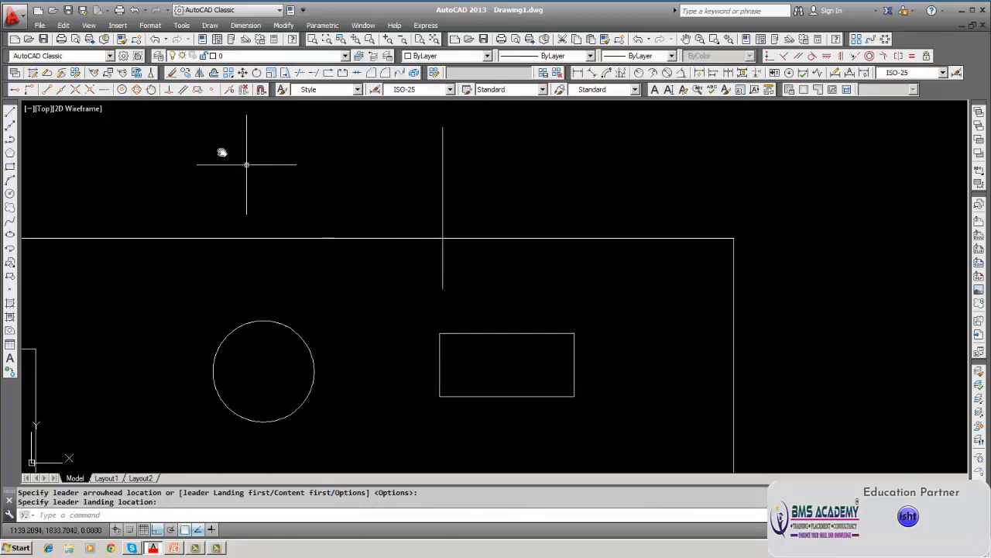
Erase the multileader above the small upper rectangle
key(Escape)
click(171, 72)
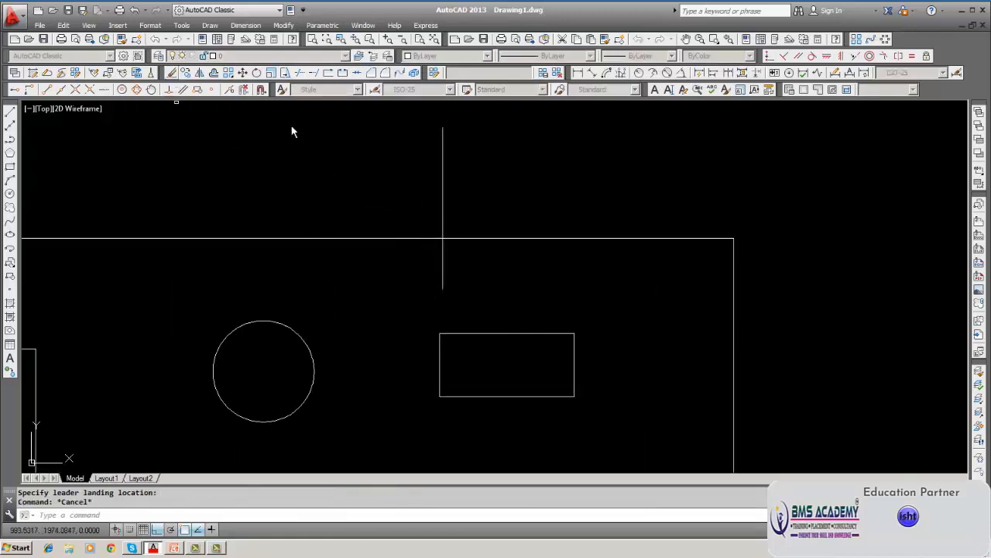
click(442, 182)
key(Return)
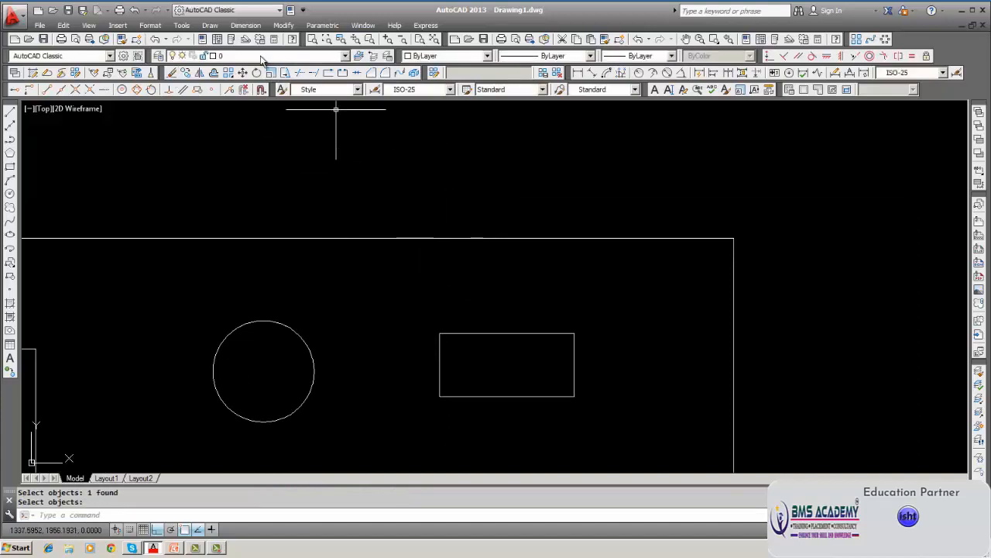
click(245, 24)
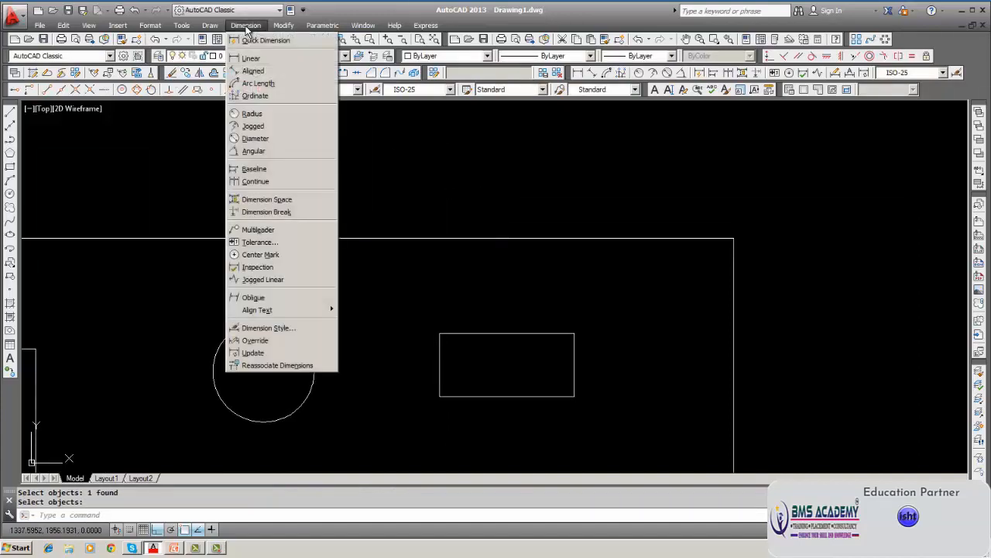
click(251, 230)
click(250, 229)
key(Escape)
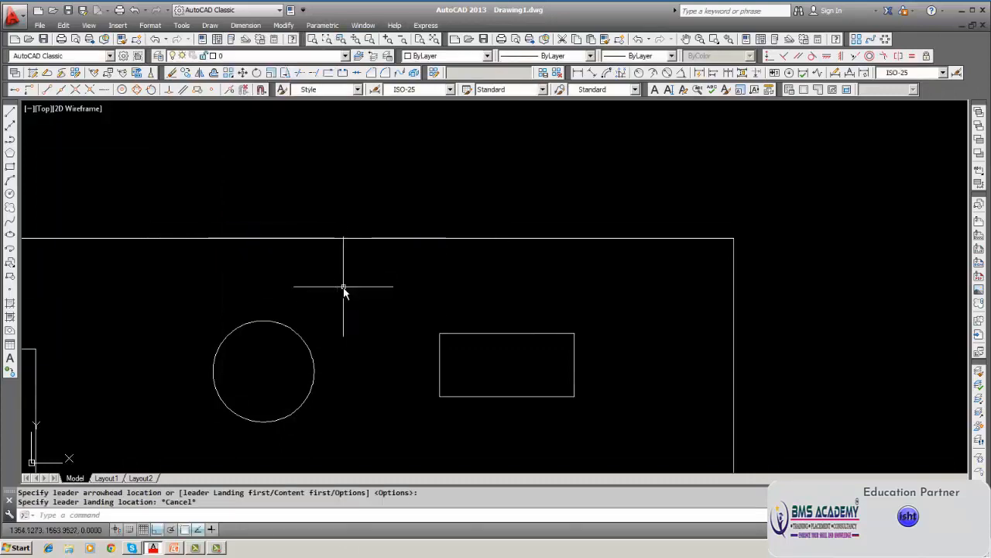
Draw a DIM leader from between the upper middle circle and small rectangle, up past the outline, with a horizontal tail about 118 long
middle_drag(344, 289, 478, 193)
text(d)
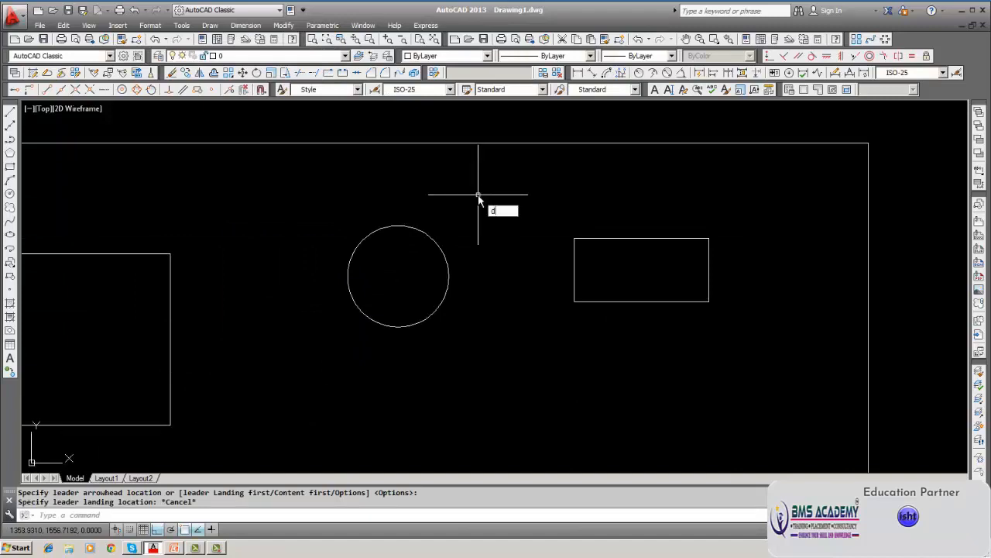
text(im)
key(Return)
text(le)
key(Return)
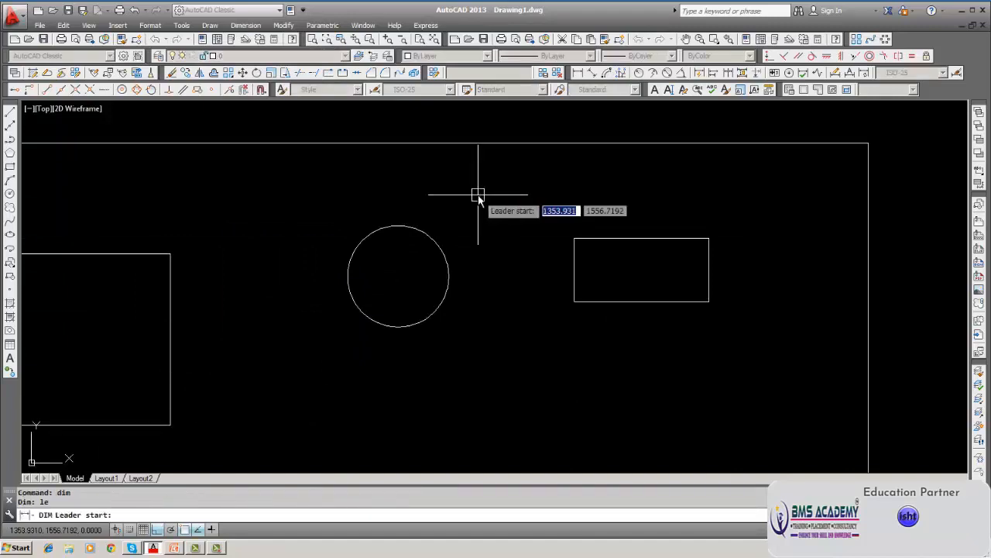
middle_drag(478, 194, 456, 232)
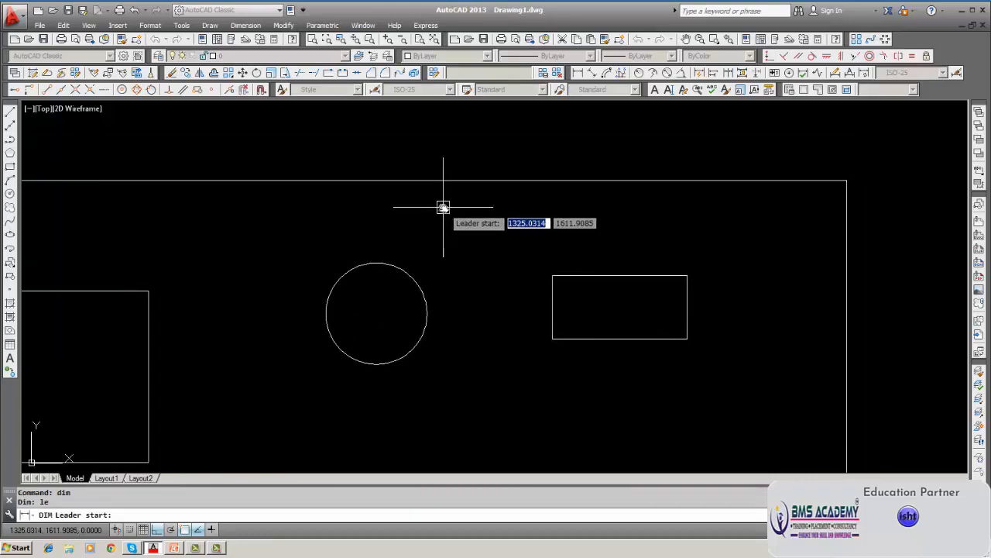
click(443, 207)
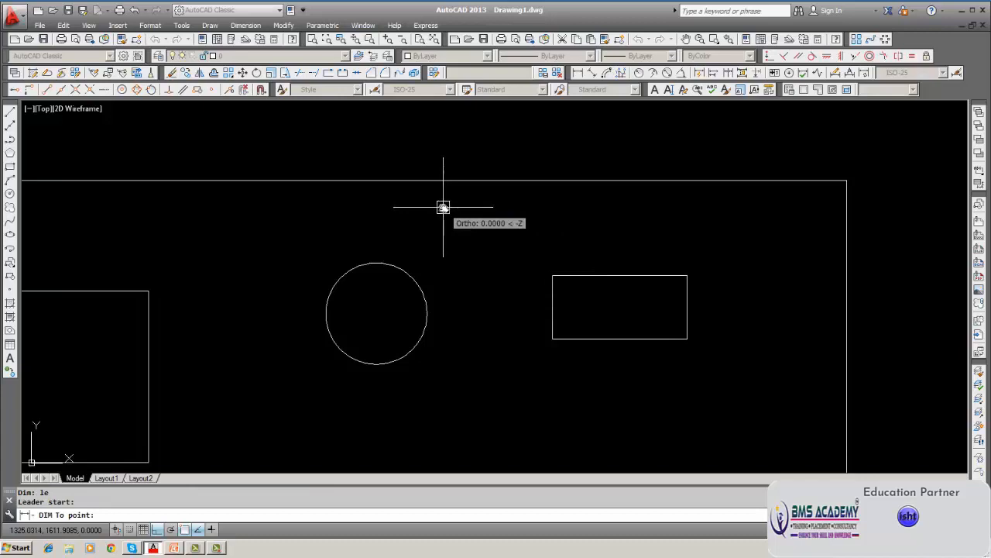
click(497, 141)
click(496, 141)
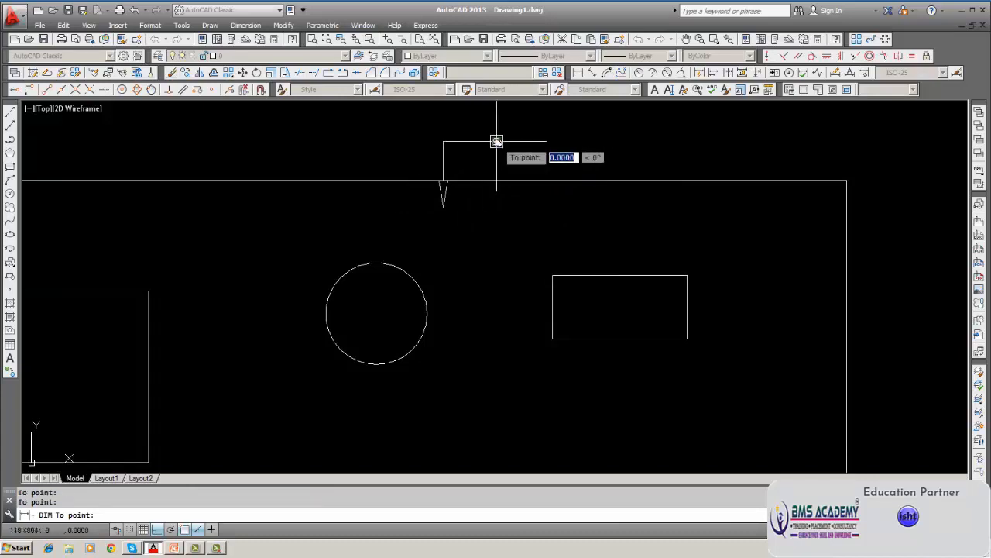
Try to enter X1 as the leader's label, and cancel the leader command
text(X1)
key(Return)
key(BackSpace)
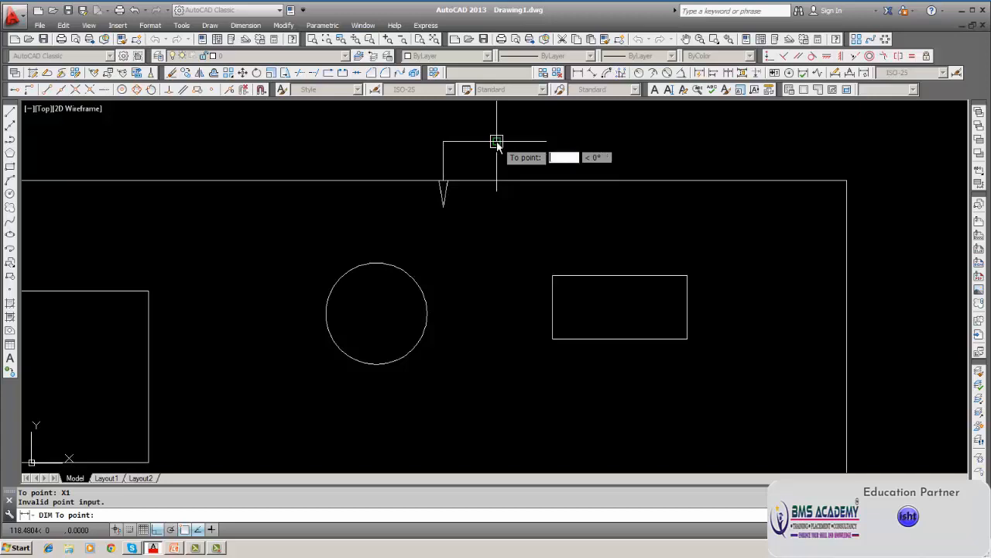
text(X1)
key(Escape)
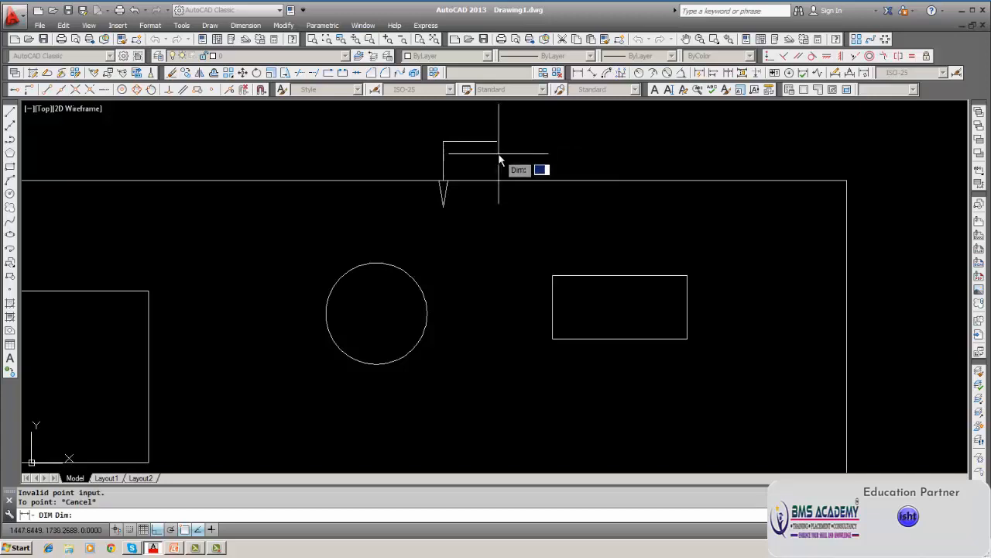
text(leader)
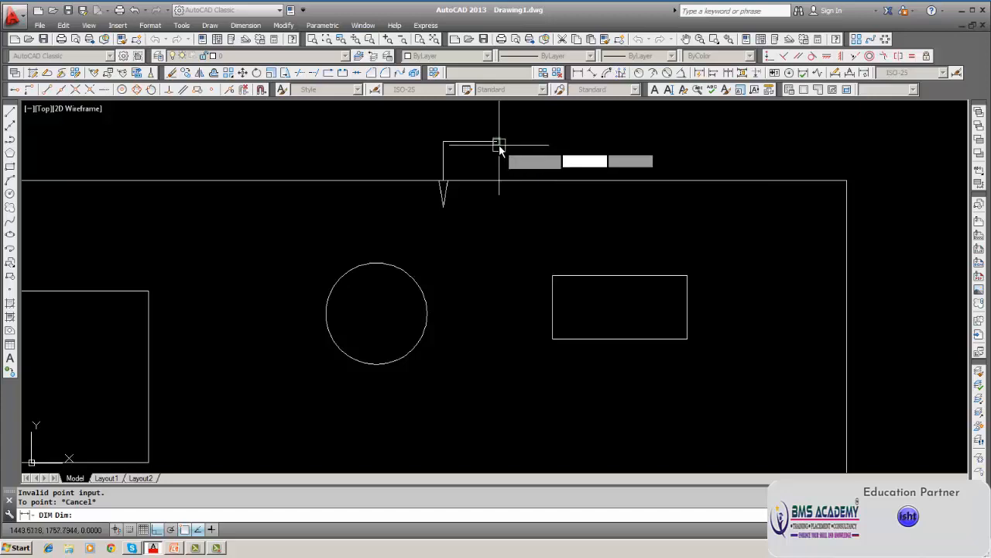
key(Return)
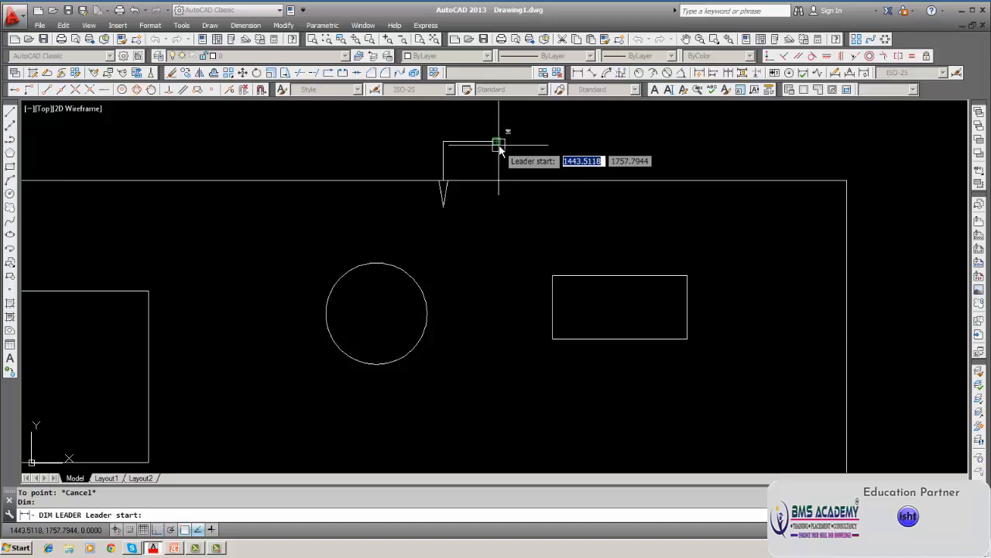
key(Escape)
key(Escape)
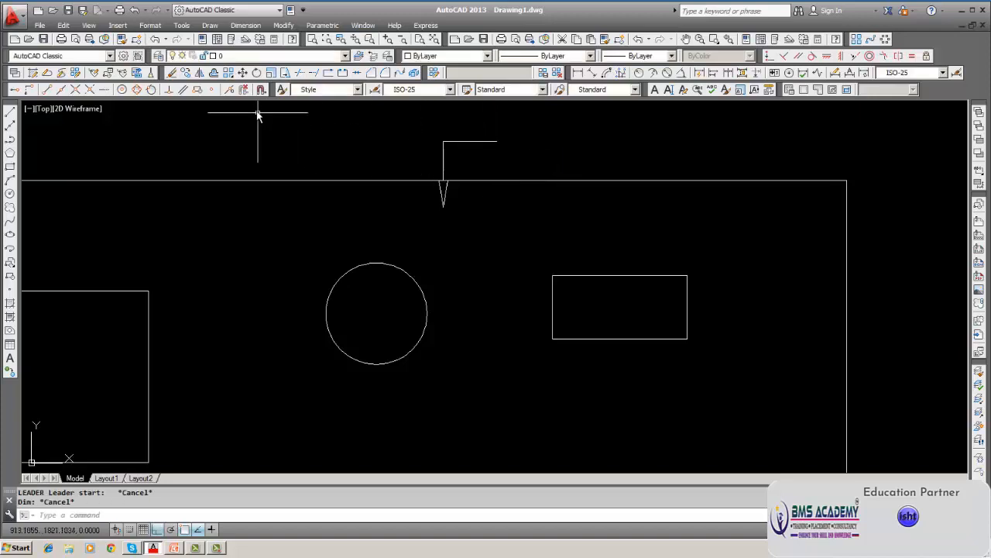
Erase the unlabelled leader near the outline's upper edge using a window selection around it
click(172, 72)
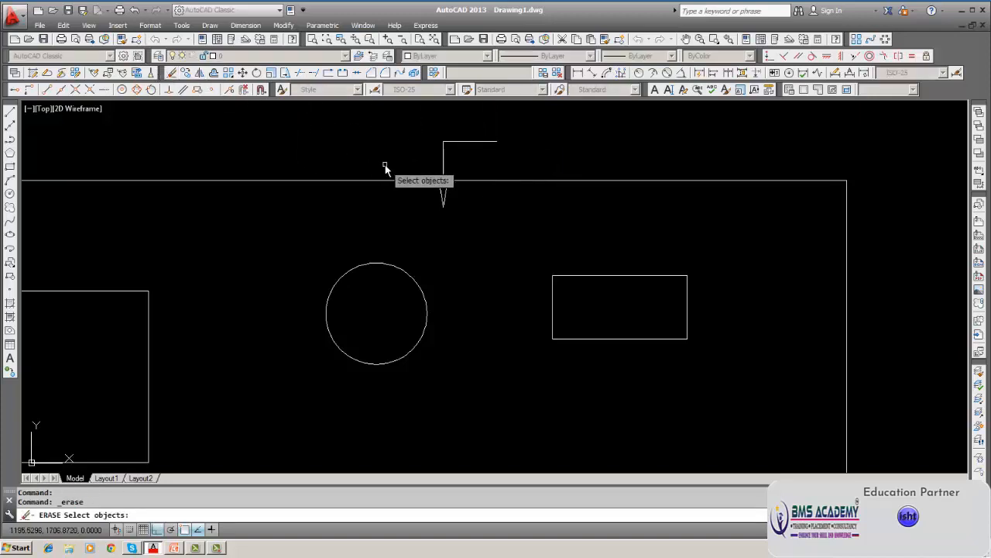
text(w)
key(Return)
click(410, 126)
click(543, 230)
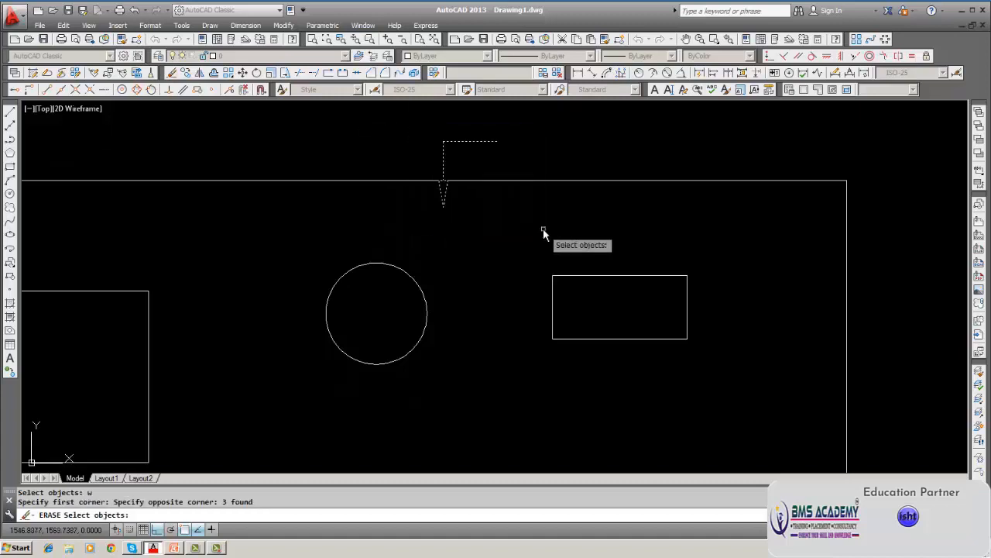
key(Return)
Draw a DIM leader from between the upper middle circle and the small rectangle, up past the outline, with a short horizontal tail
text(d)
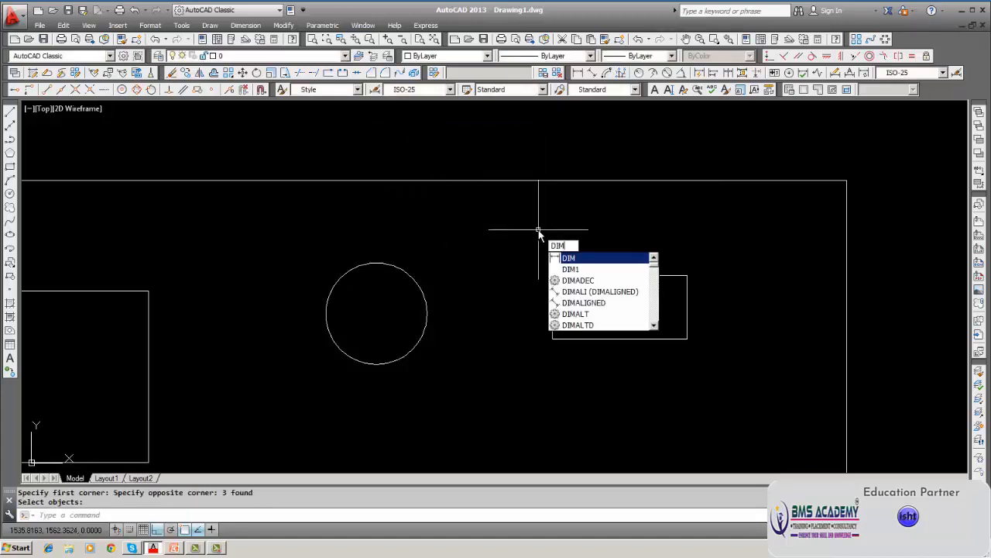
key(Return)
text(le)
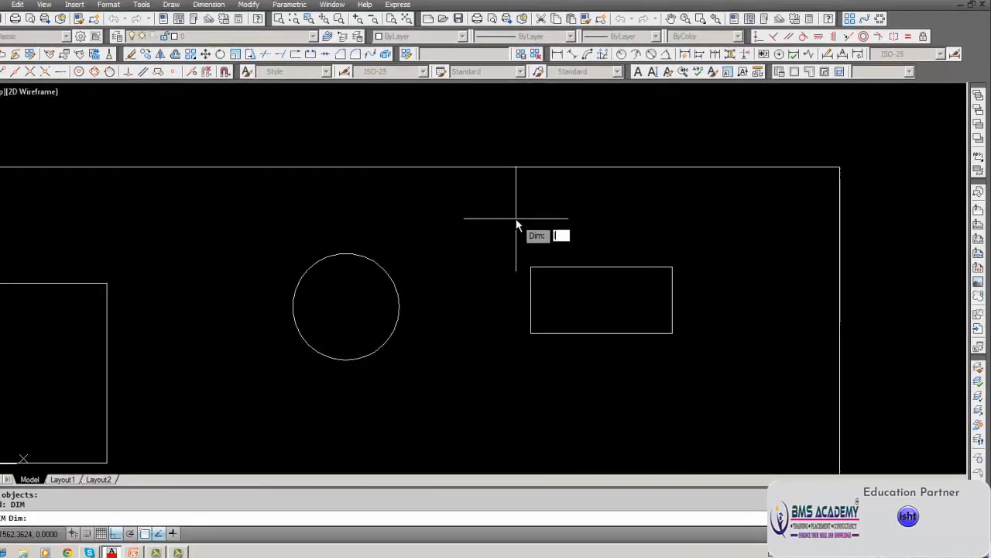
key(Return)
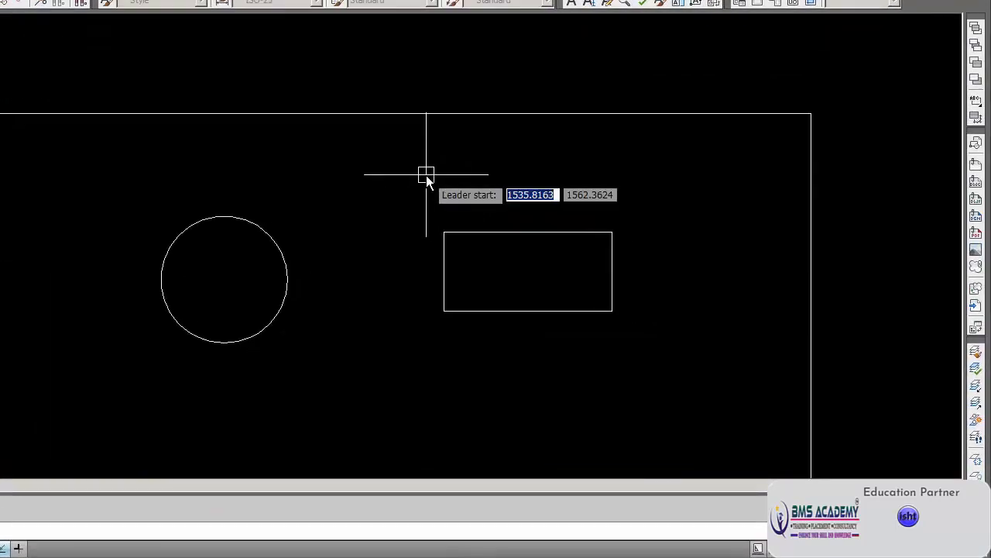
click(380, 181)
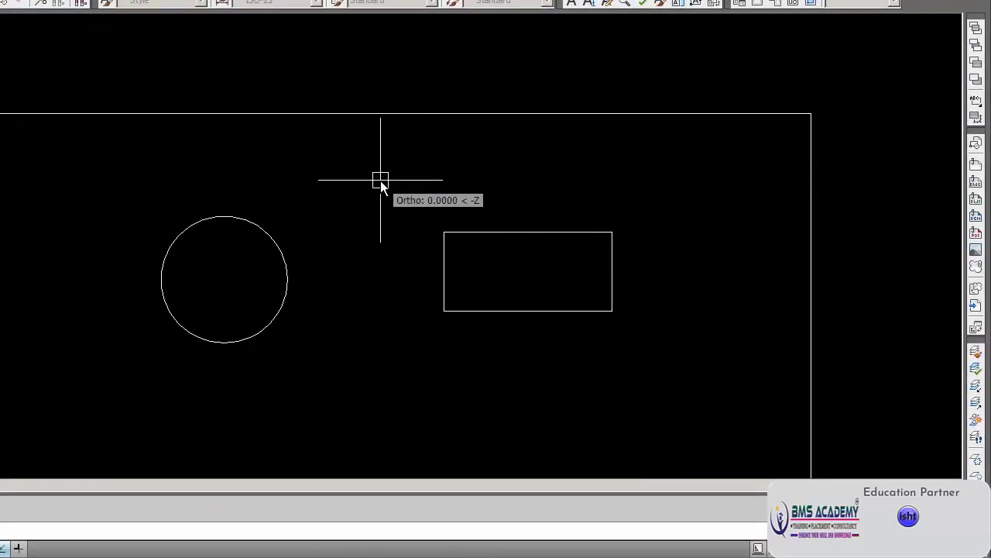
click(394, 50)
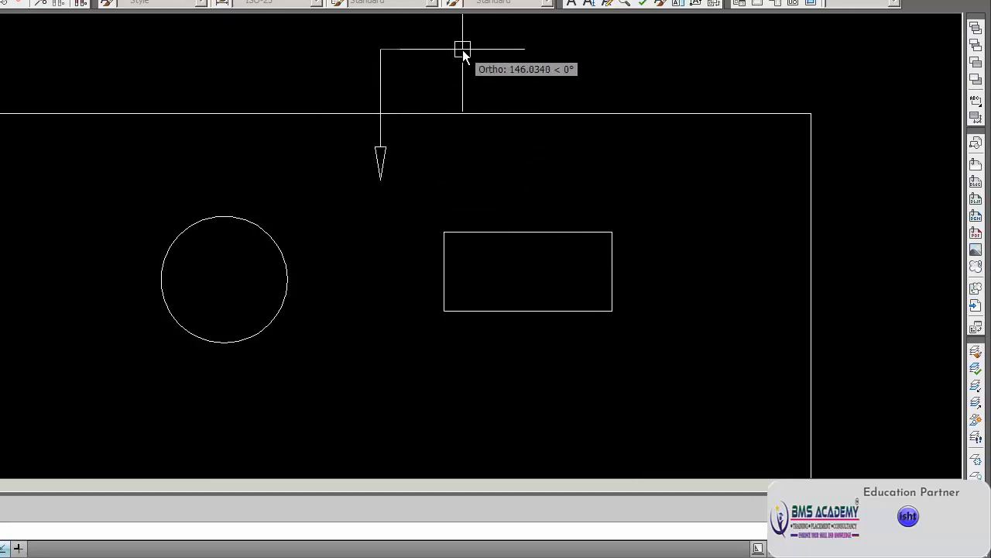
click(435, 50)
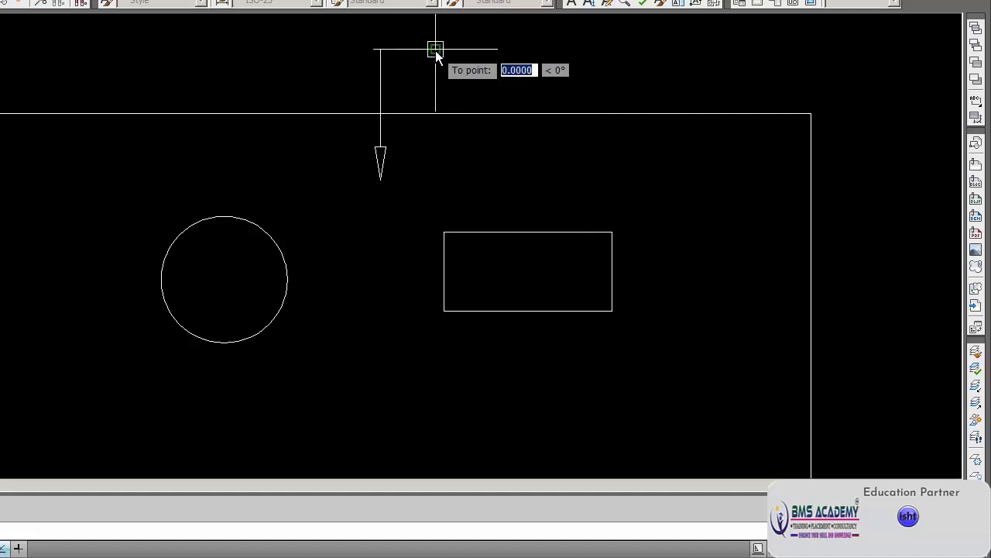
key(Return)
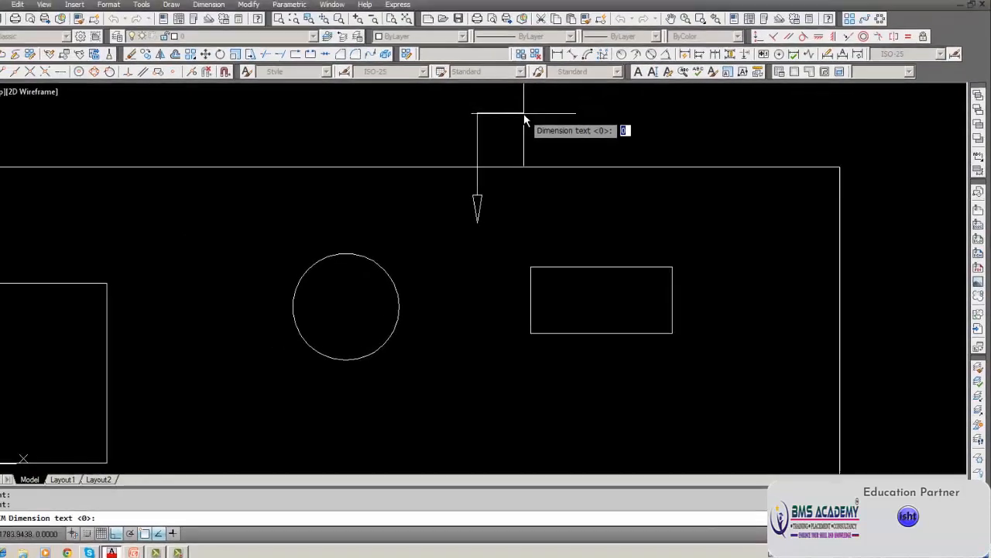
Label the new leader X1, end the command, and check the label in the text editor without changing it
text(X1)
key(Return)
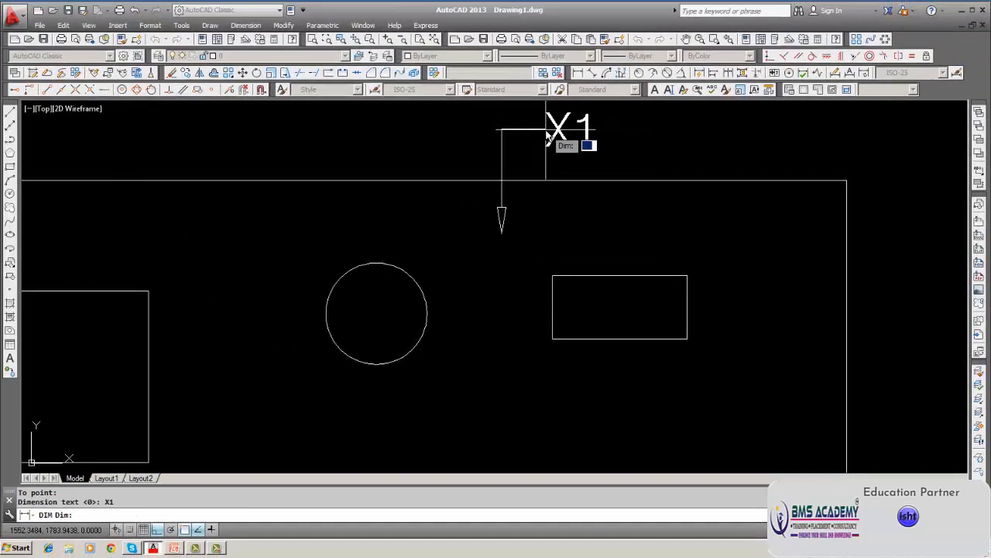
key(Escape)
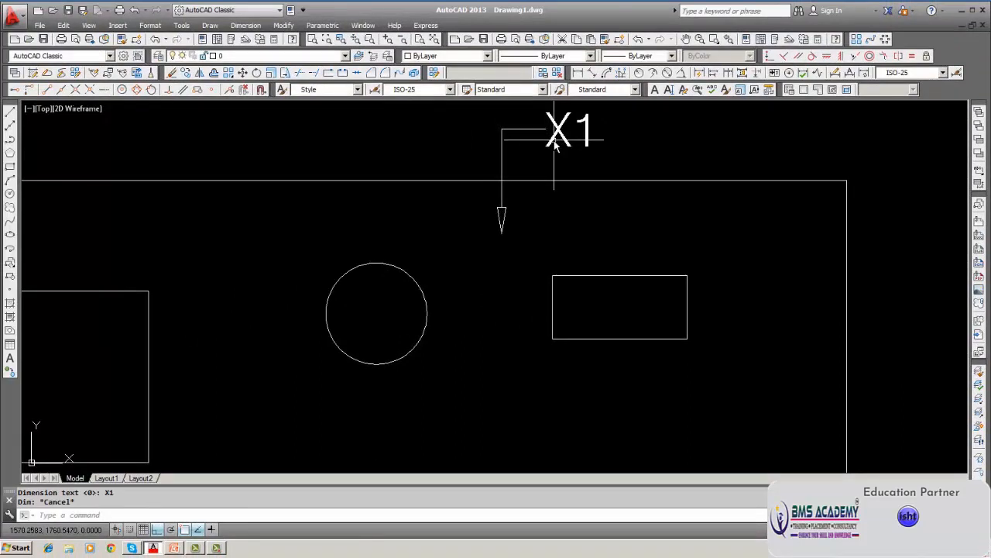
double_click(555, 145)
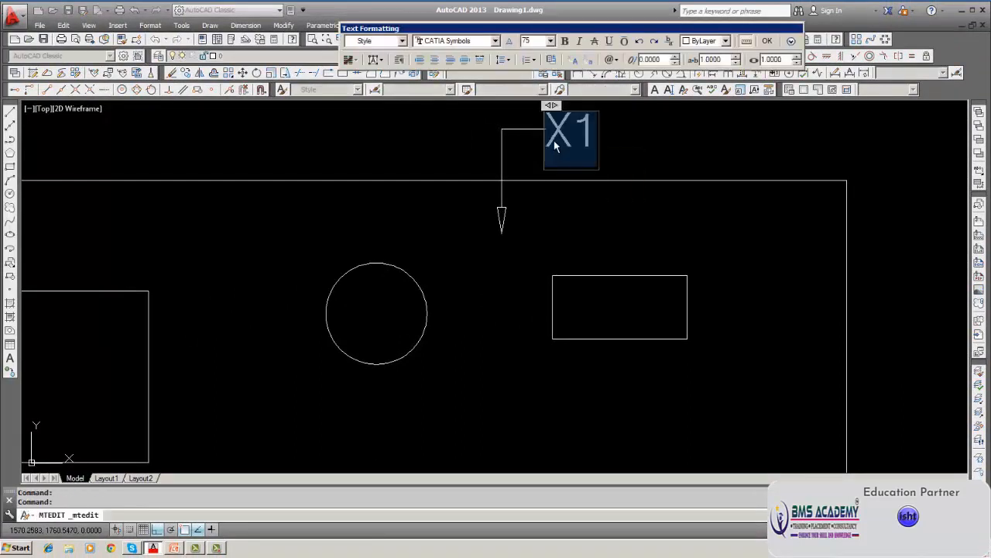
click(768, 40)
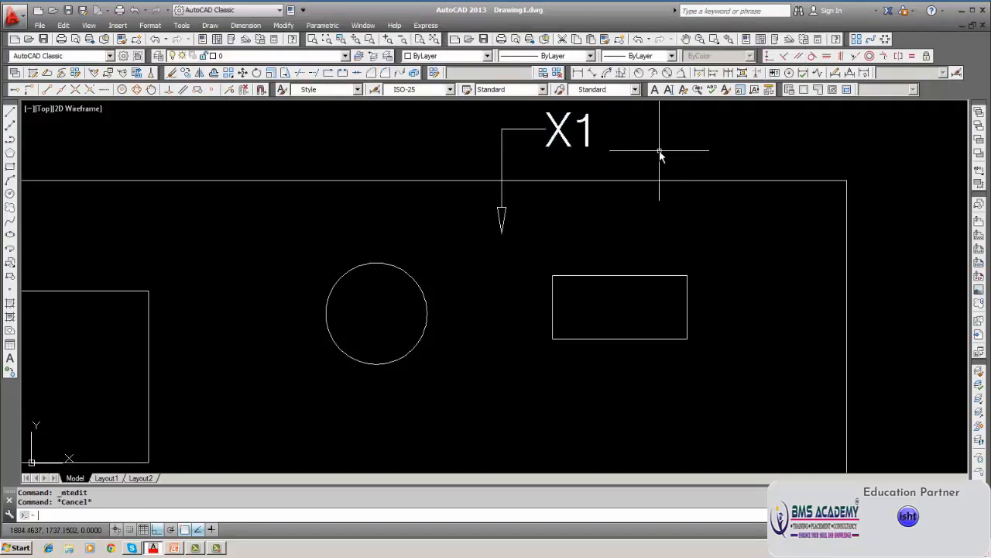
Draw a DIM leader from inside the small upper rectangle, up past the outline, with a horizontal tail about 72 long and the label X2
text(d)
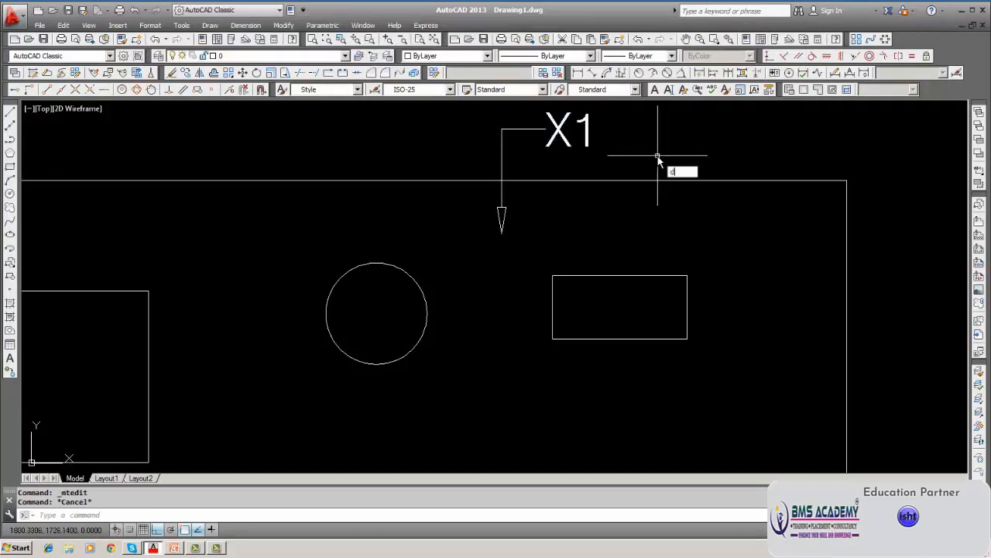
text(im)
key(Return)
text(el)
key(Return)
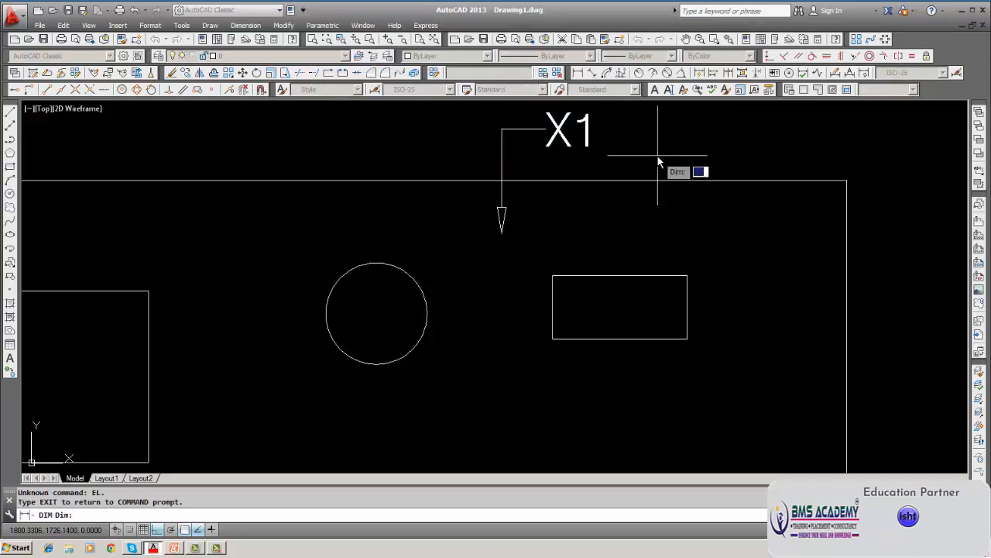
text(le)
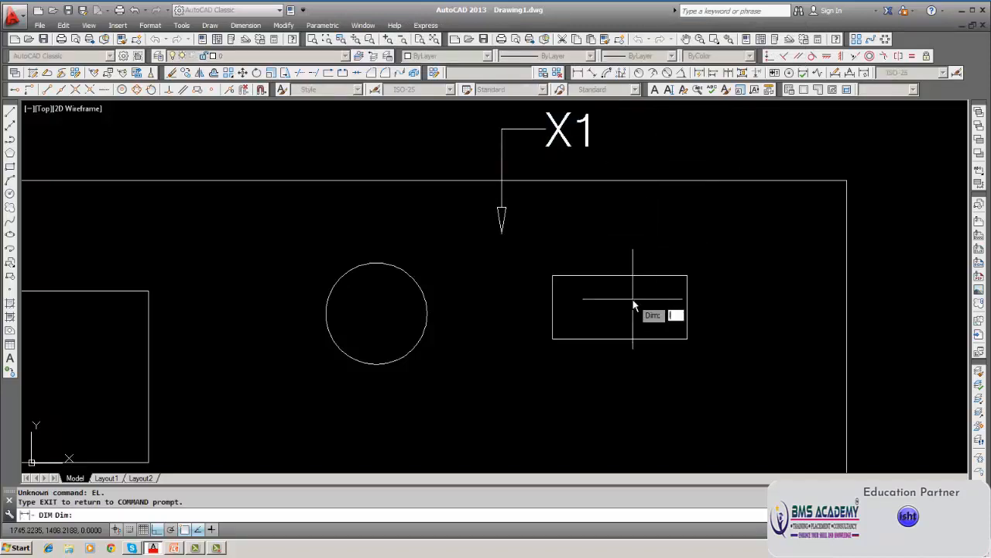
key(Return)
click(633, 300)
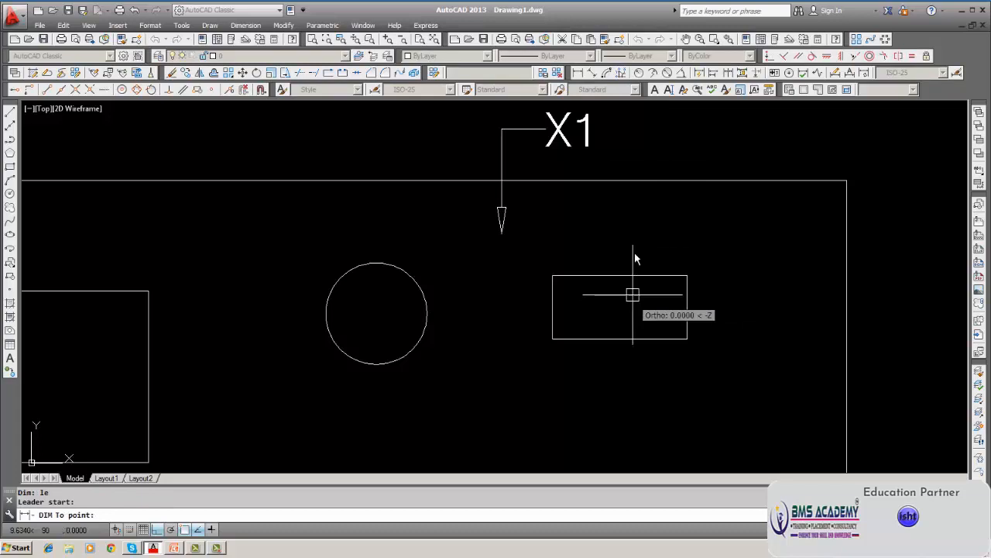
click(653, 140)
click(665, 140)
key(Return)
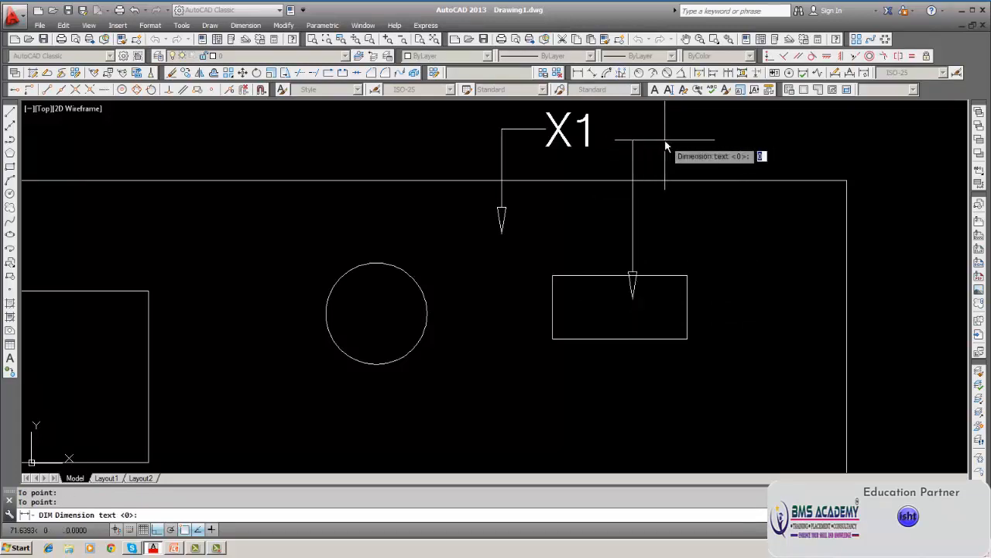
text(X2)
key(Return)
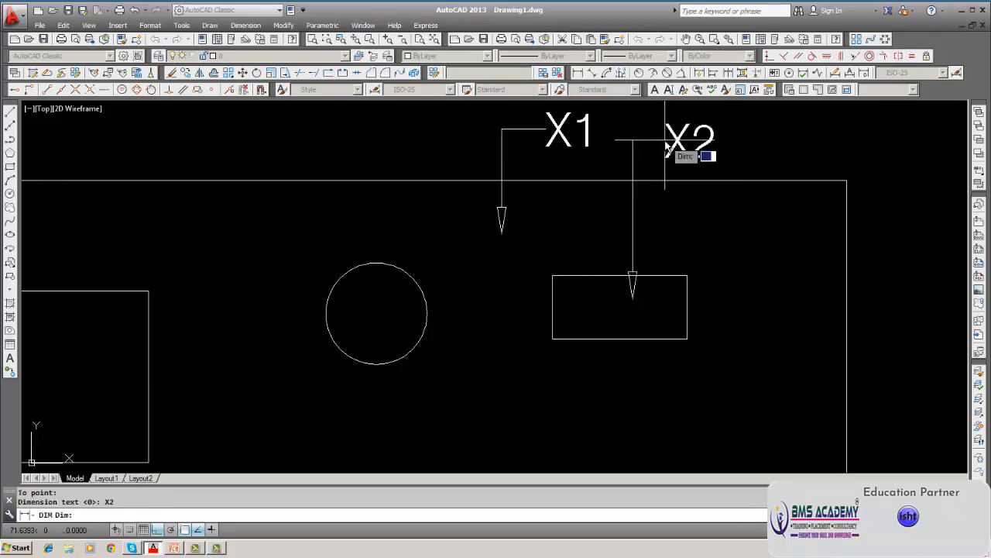
key(Escape)
Draw a DIM leader from inside the lower middle circle, down past the outline, with a horizontal tail and the label X3
scroll(601, 194, down, 2)
scroll(585, 225, down, 4)
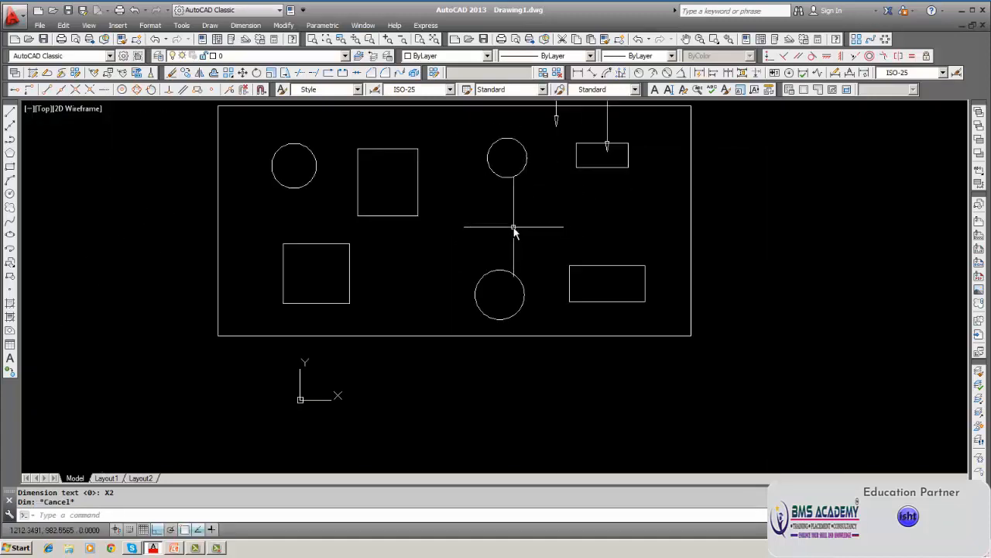
text(dim)
key(Return)
text(le)
key(Return)
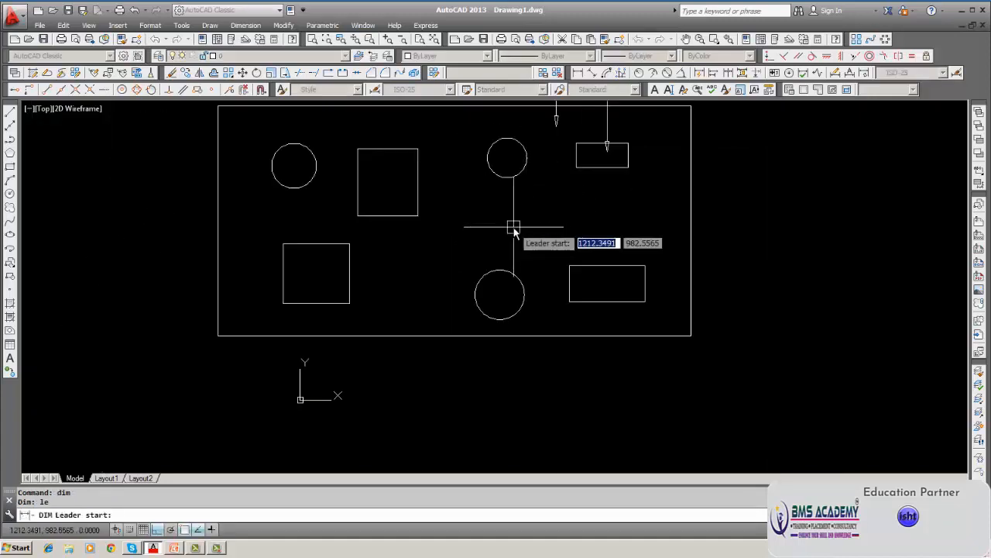
click(491, 287)
click(491, 364)
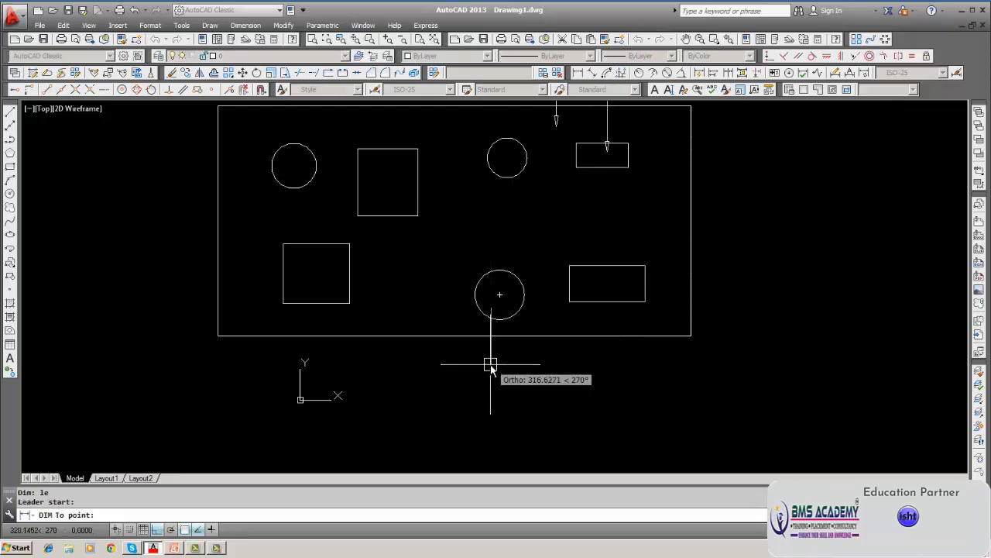
click(531, 364)
key(Return)
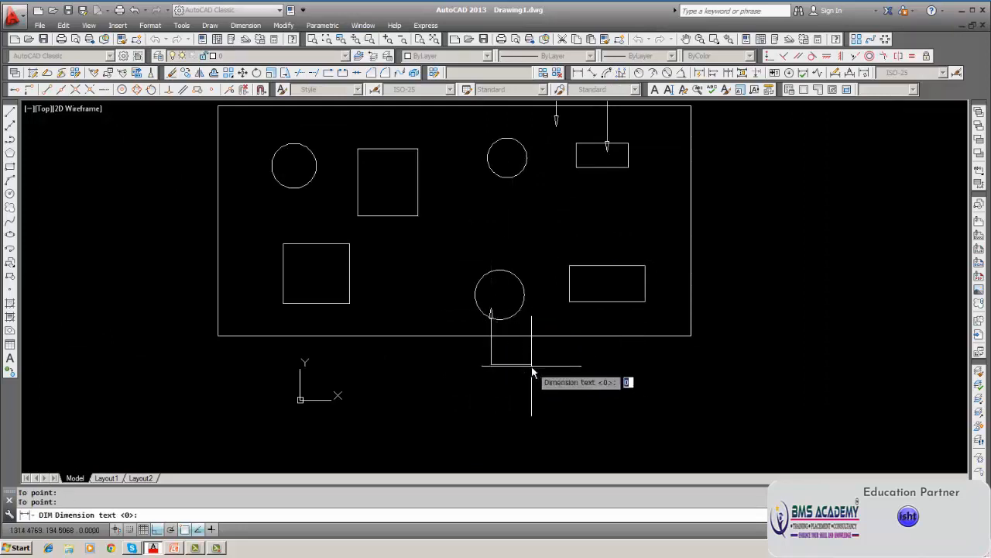
text(X3)
key(Return)
key(Escape)
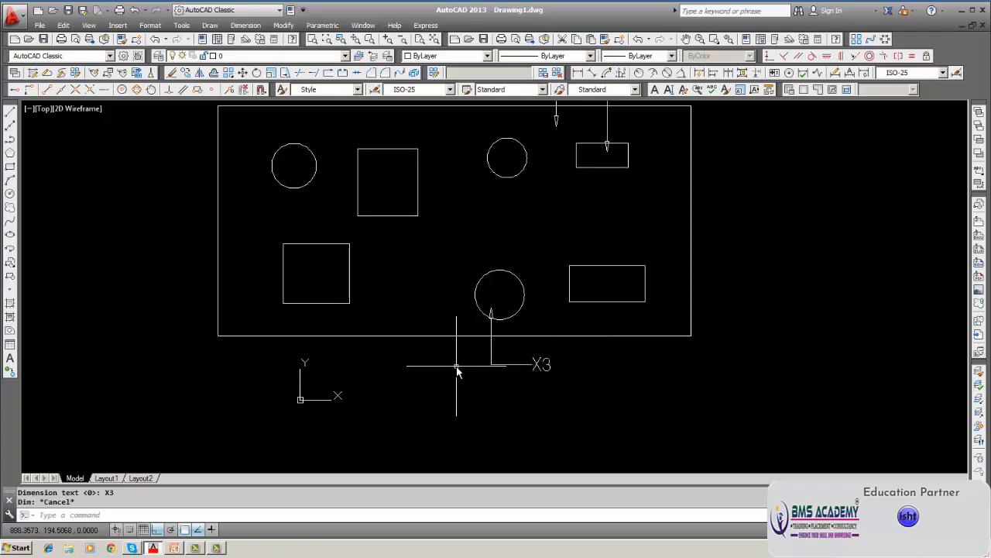
Draw a straight horizontal DIM leader from inside the lower right rectangle out past the outline's right edge, labelled X4
text(dim)
key(Return)
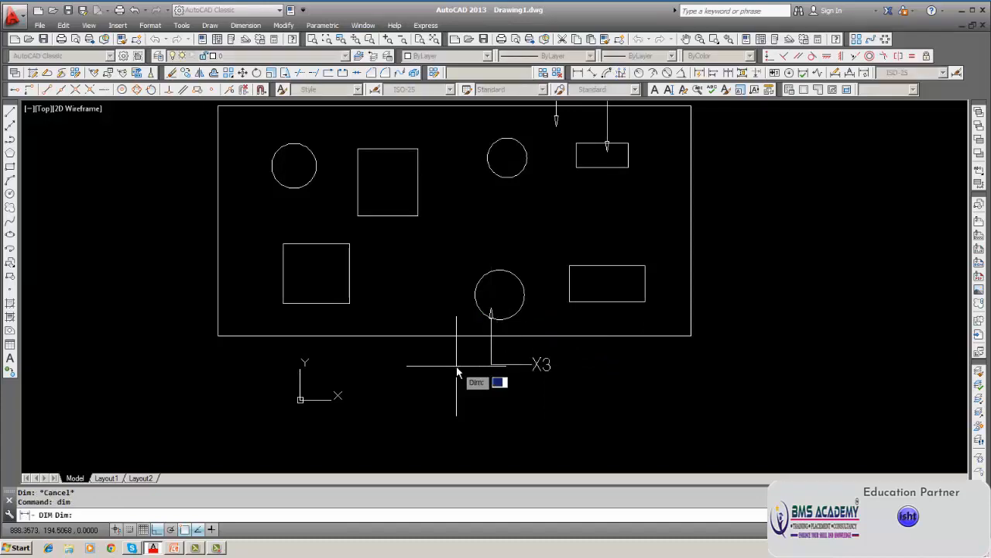
text(le)
key(Return)
click(608, 292)
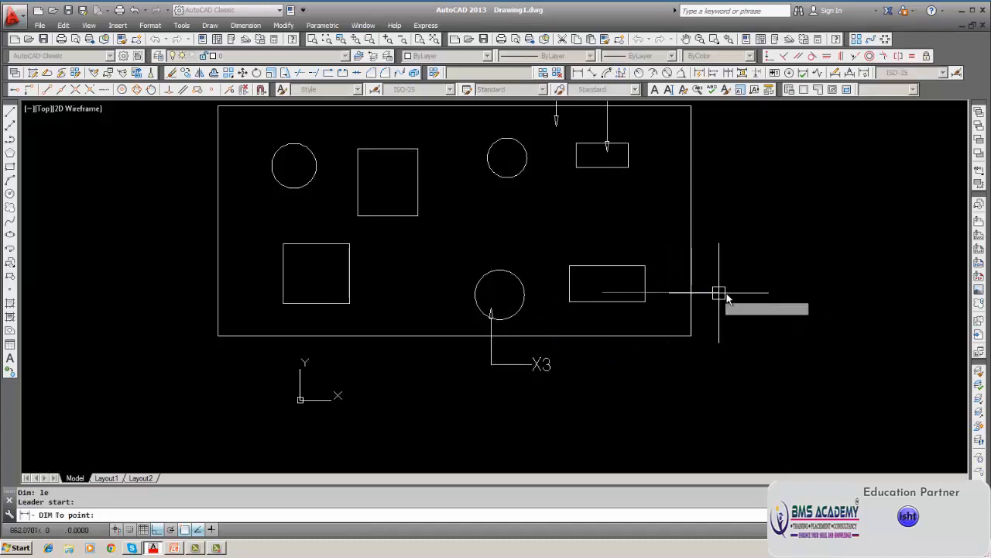
click(735, 293)
key(Return)
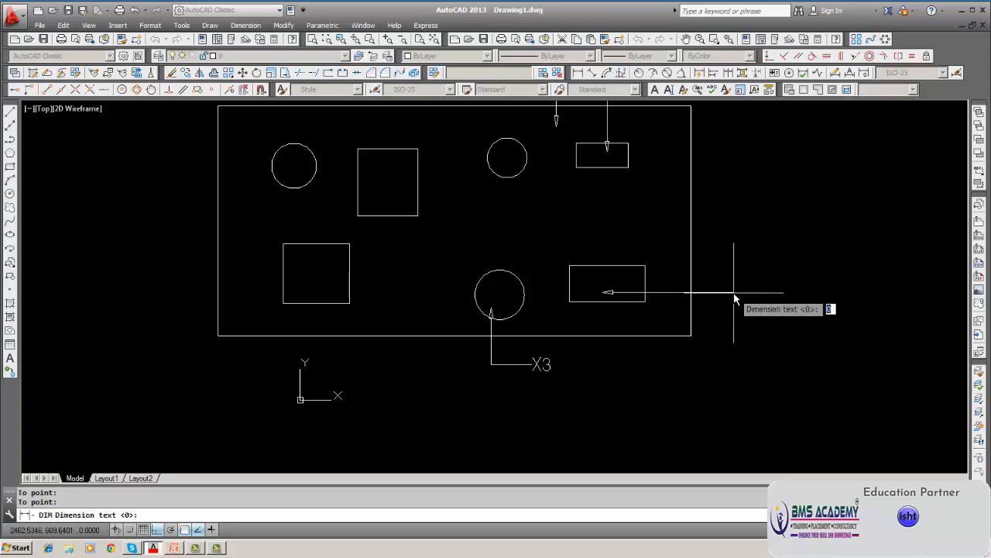
text(X4)
key(Return)
key(Escape)
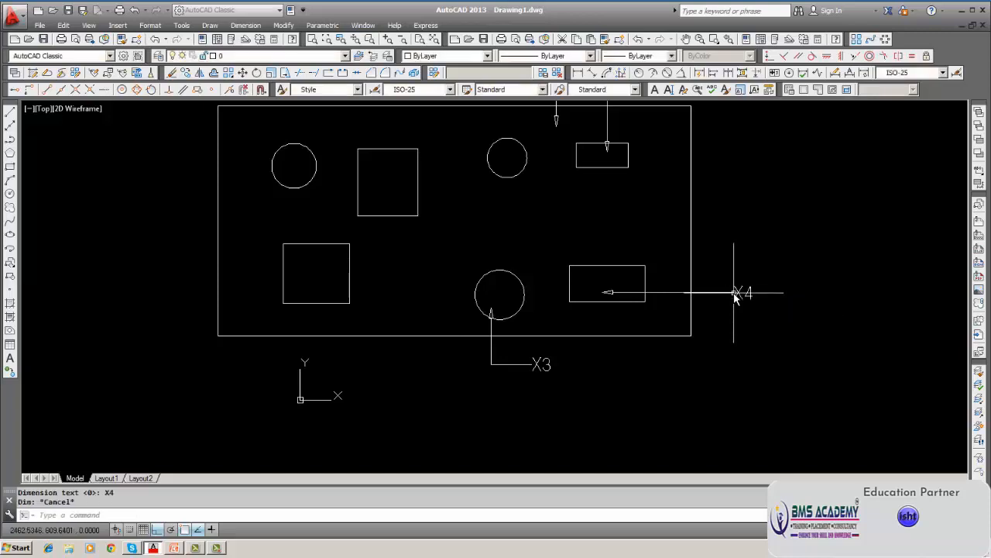
Draw a slanted DIM leader from inside the lower left rectangle, down past the outline, with the label X5
scroll(593, 306, down, 2)
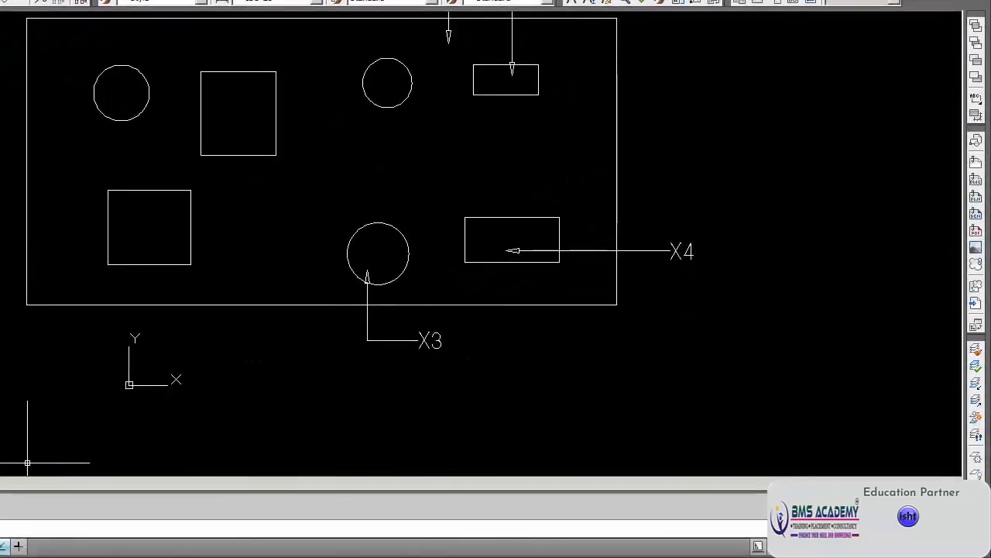
text(dim)
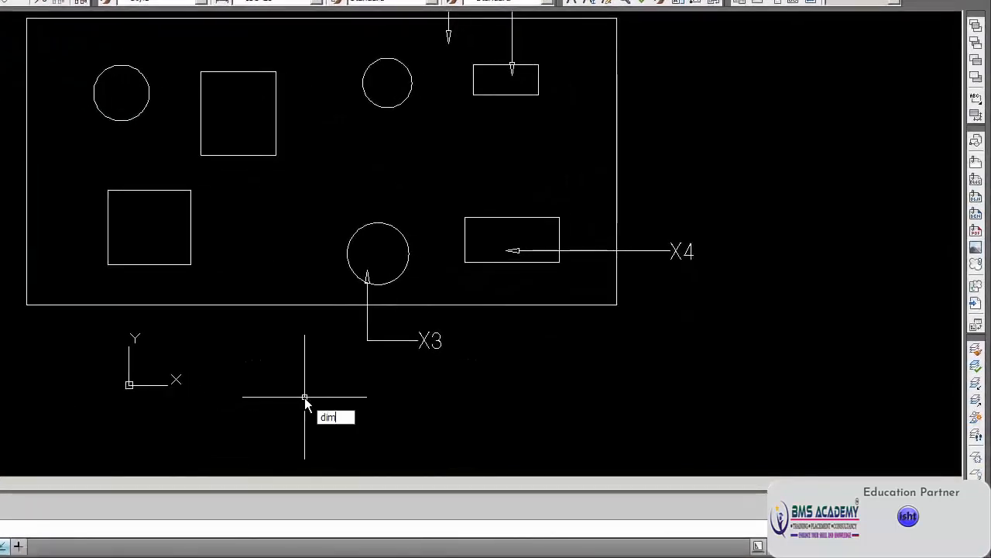
key(Return)
text(le)
key(Return)
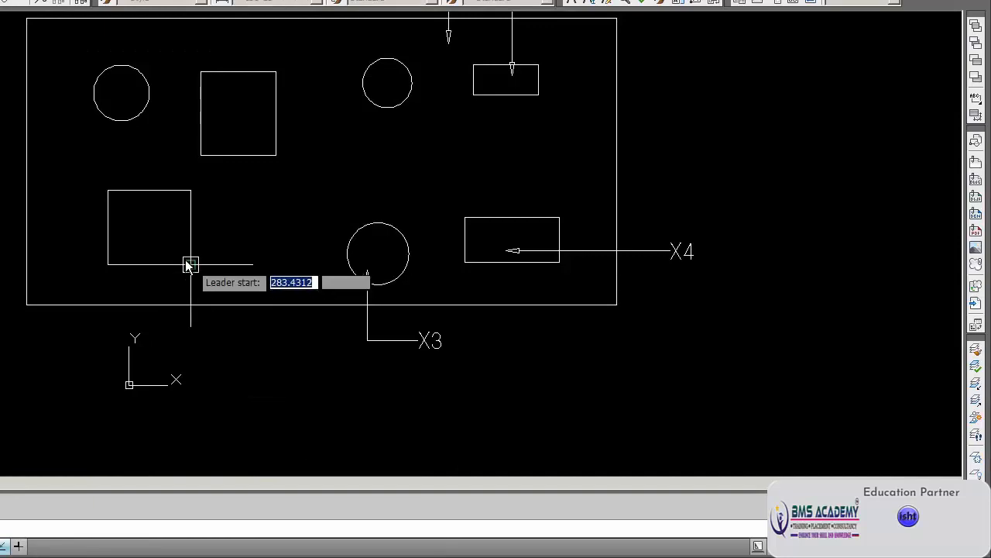
click(162, 249)
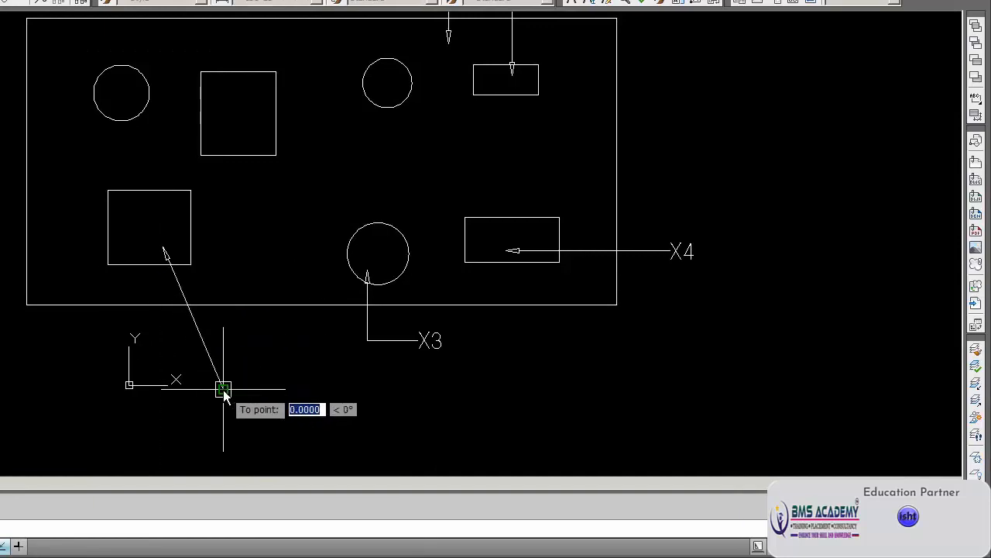
click(223, 388)
key(Return)
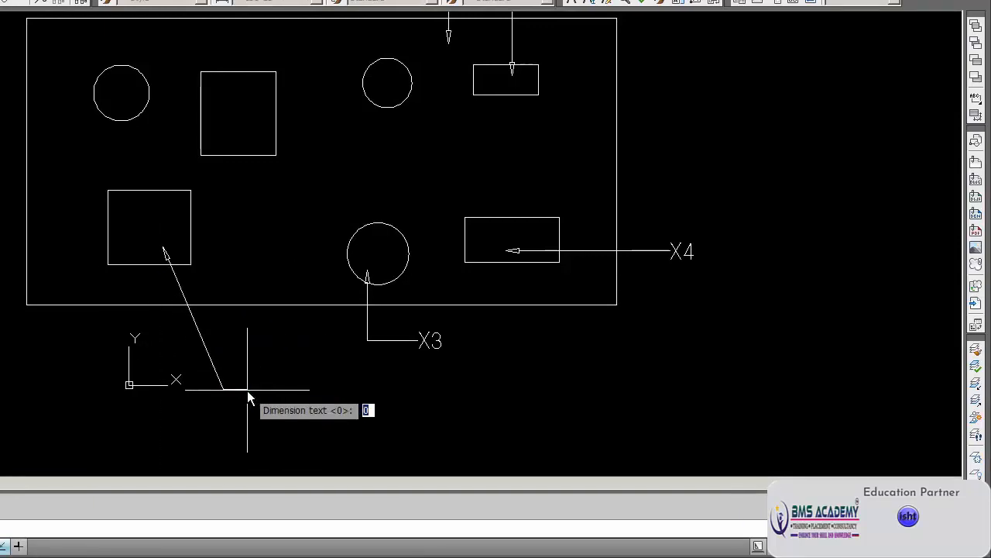
text(X5)
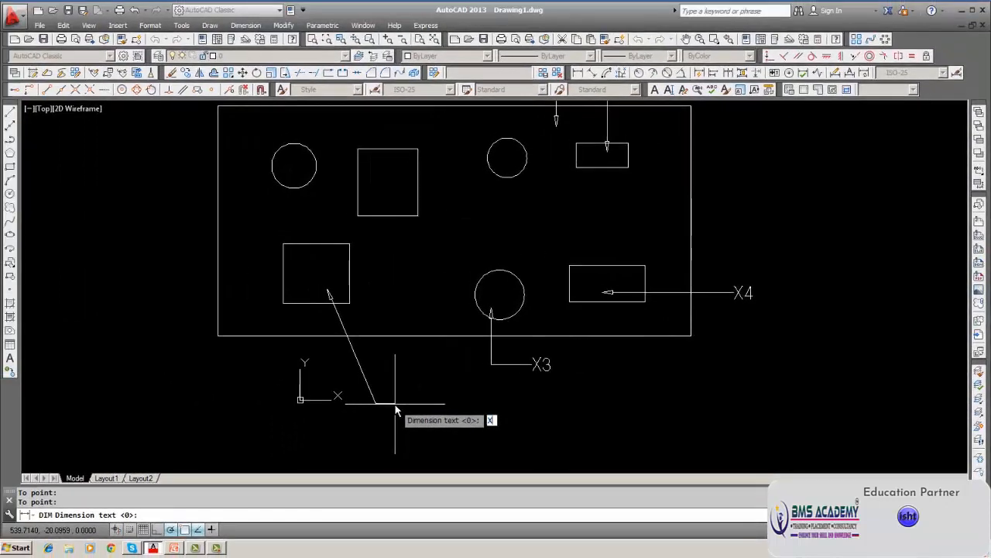
key(Return)
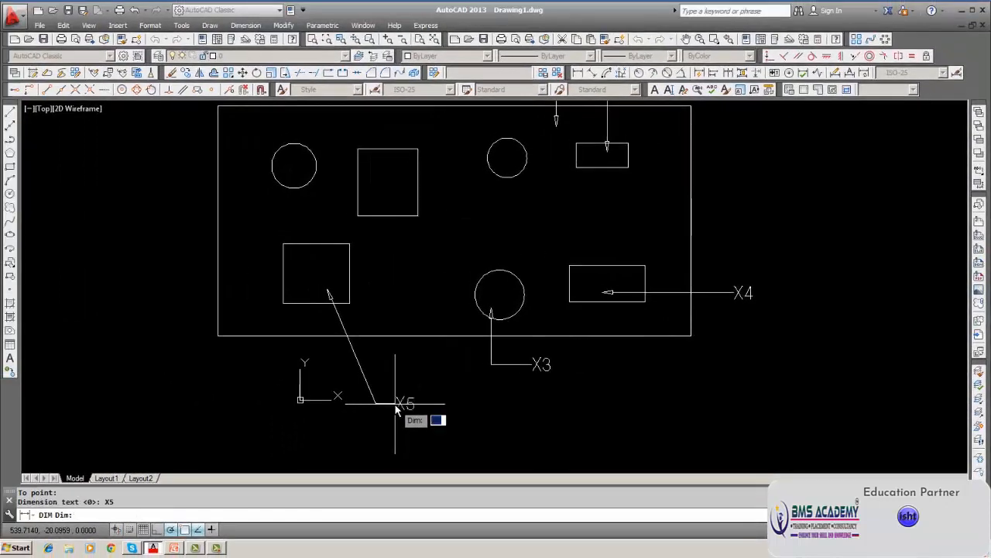
Draw a slanted DIM leader from inside the upper square, up past the outline's upper edge, with a short horizontal tail and the label X6
key(Escape)
middle_drag(365, 373, 614, 469)
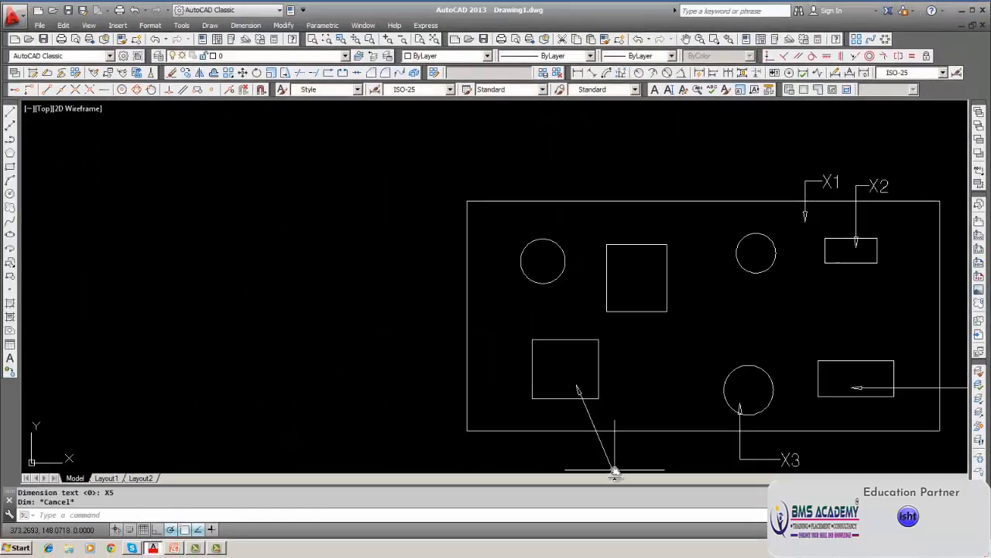
text(dim)
key(Return)
text(le)
key(Return)
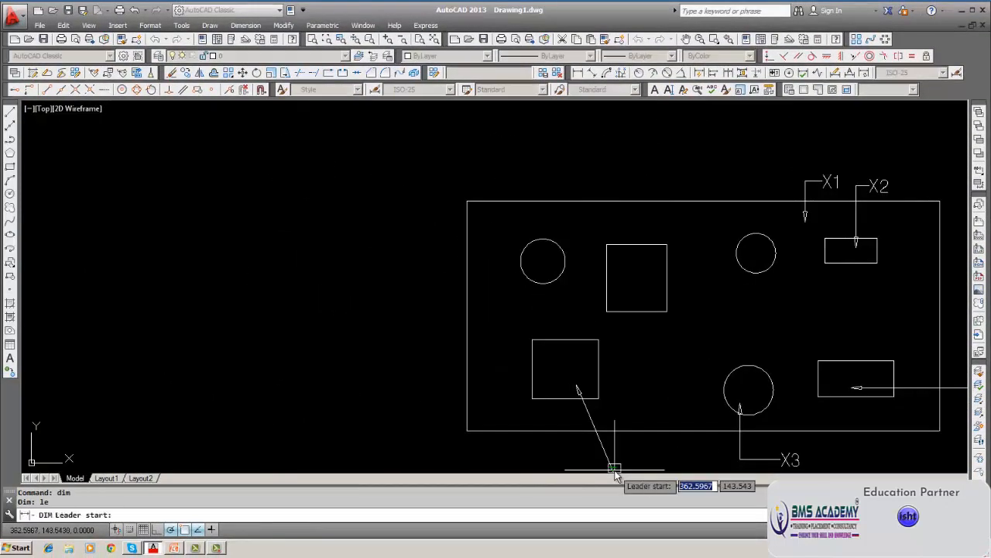
click(638, 280)
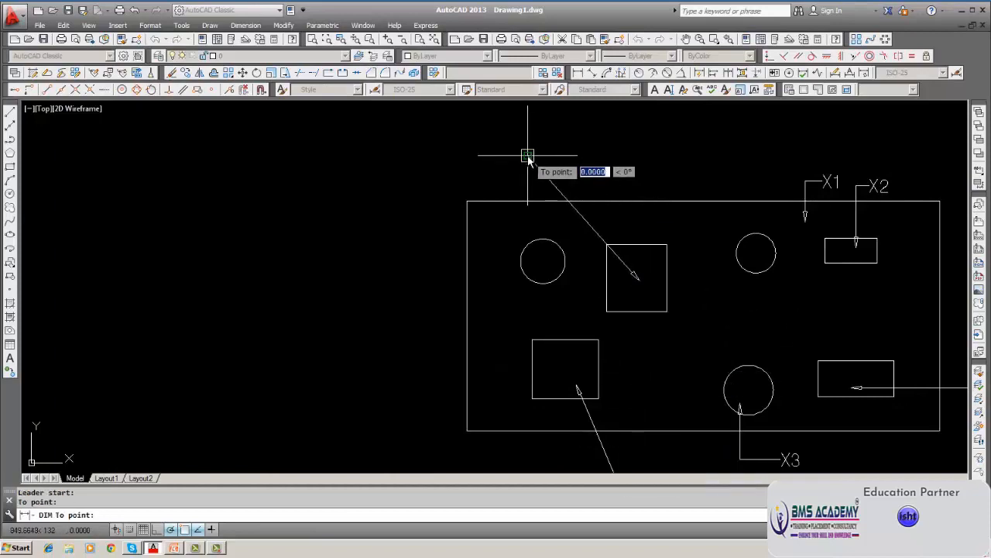
click(511, 156)
key(Return)
text(X)
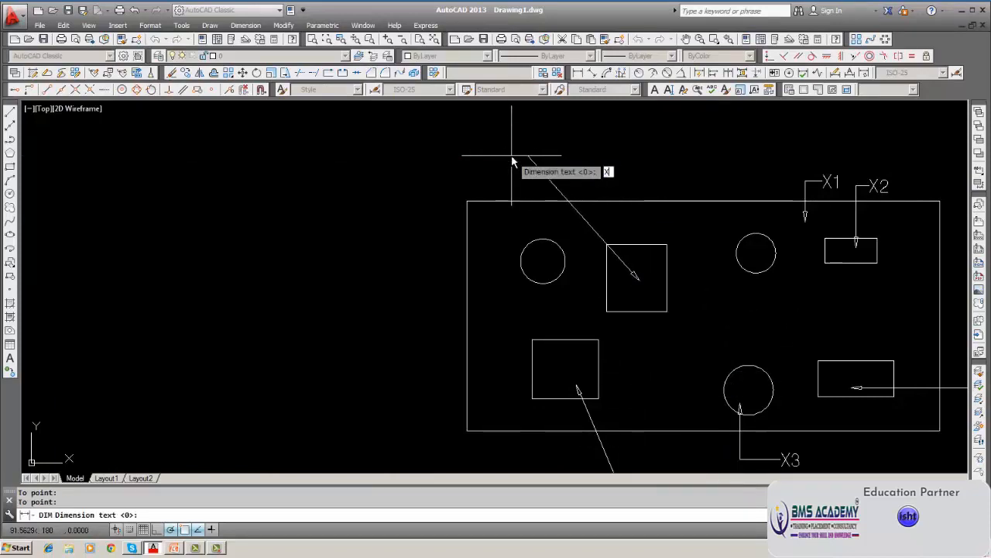
text(6)
key(Return)
key(Escape)
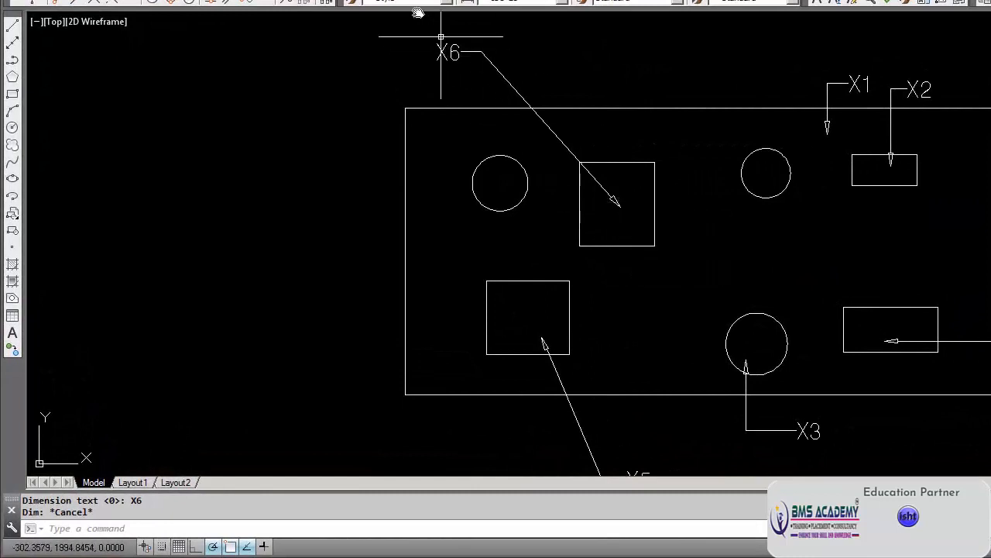
click(608, 196)
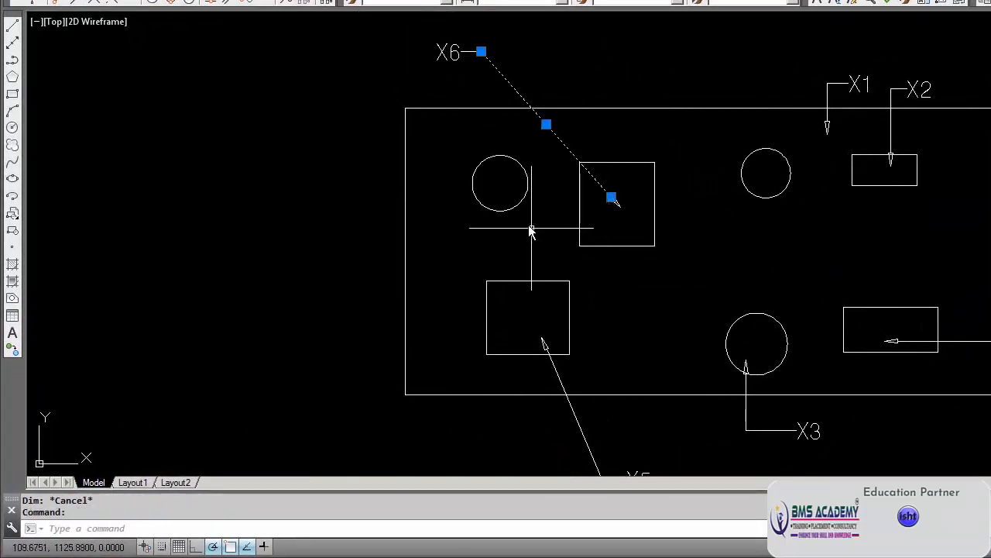
key(Escape)
click(347, 1)
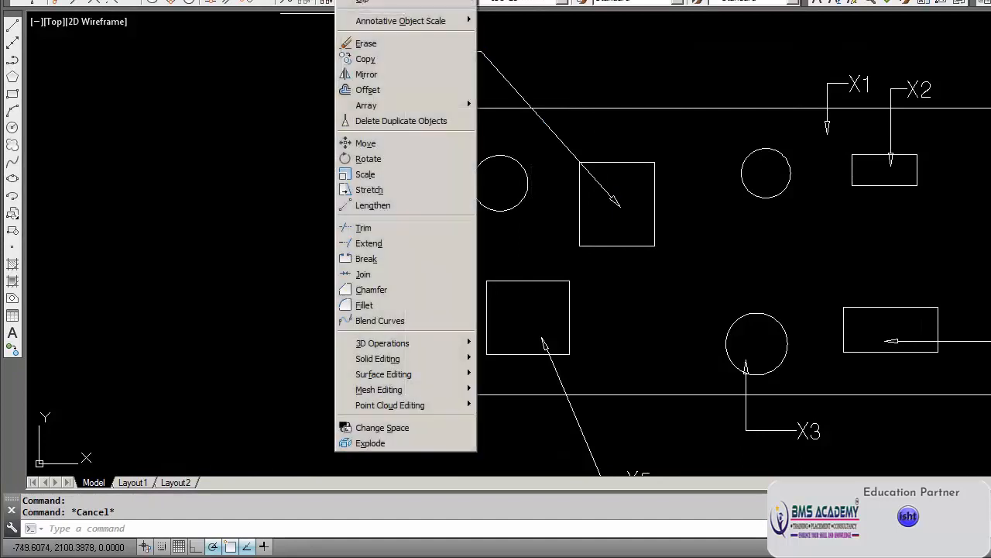
click(668, 60)
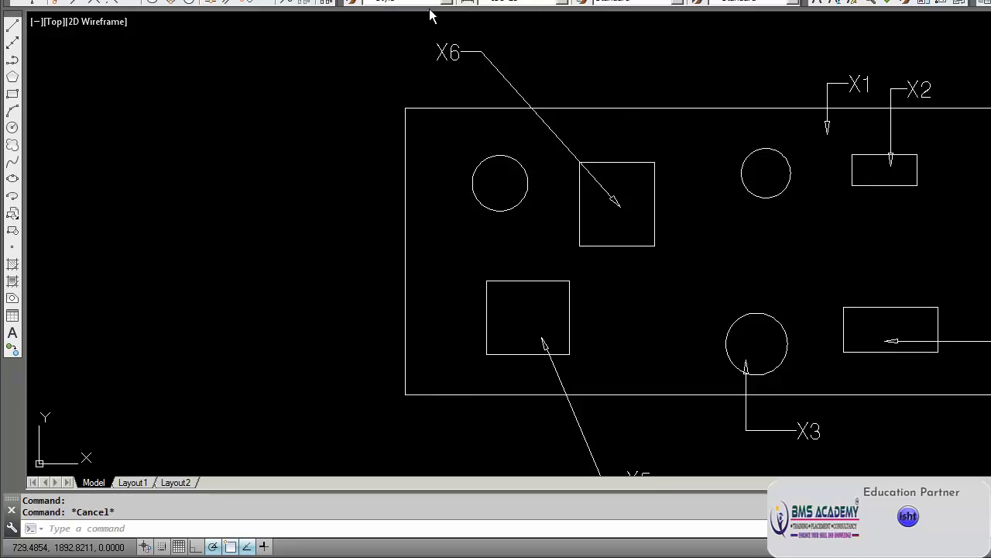
Modify the ISO-25 dimension style so that the leader arrowhead is Dot
click(298, 1)
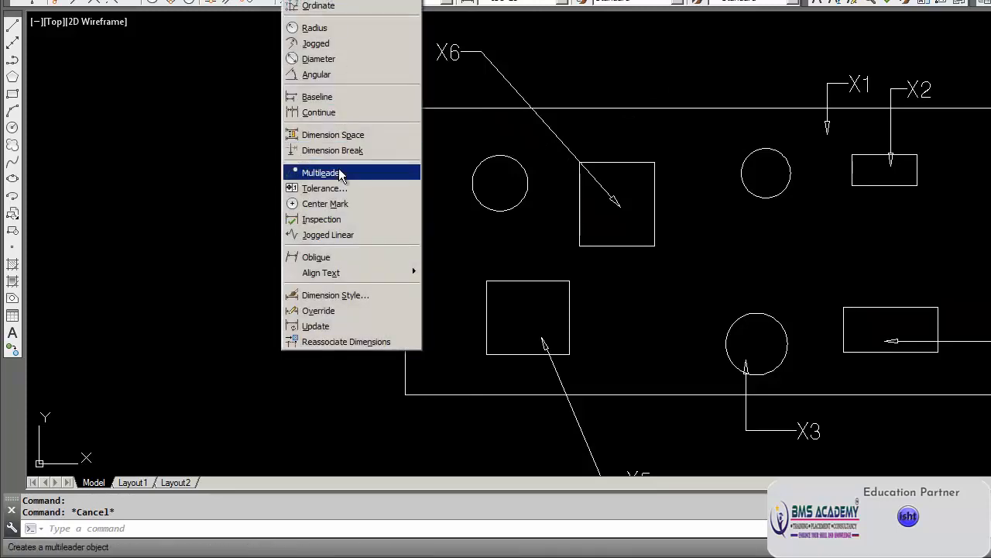
click(338, 294)
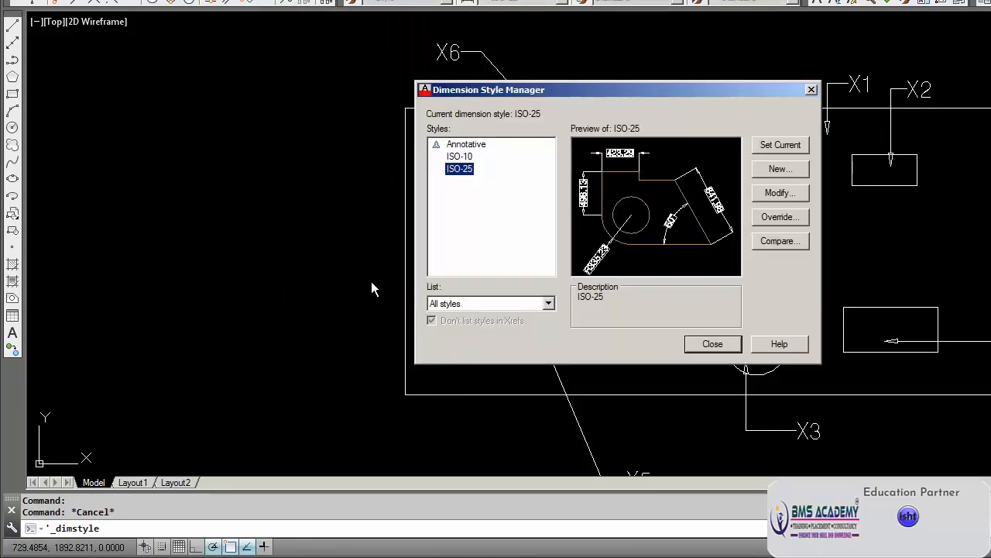
click(762, 195)
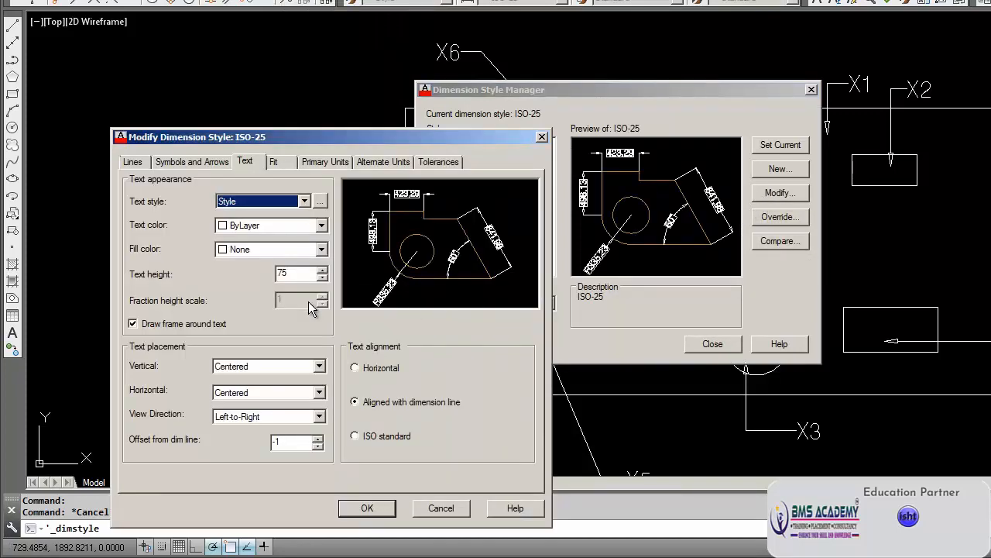
click(184, 163)
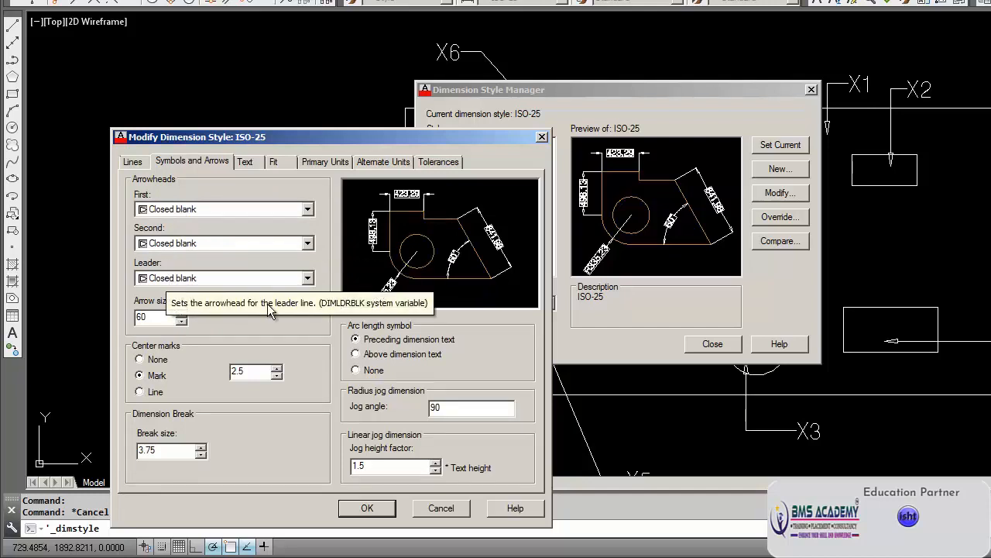
click(307, 280)
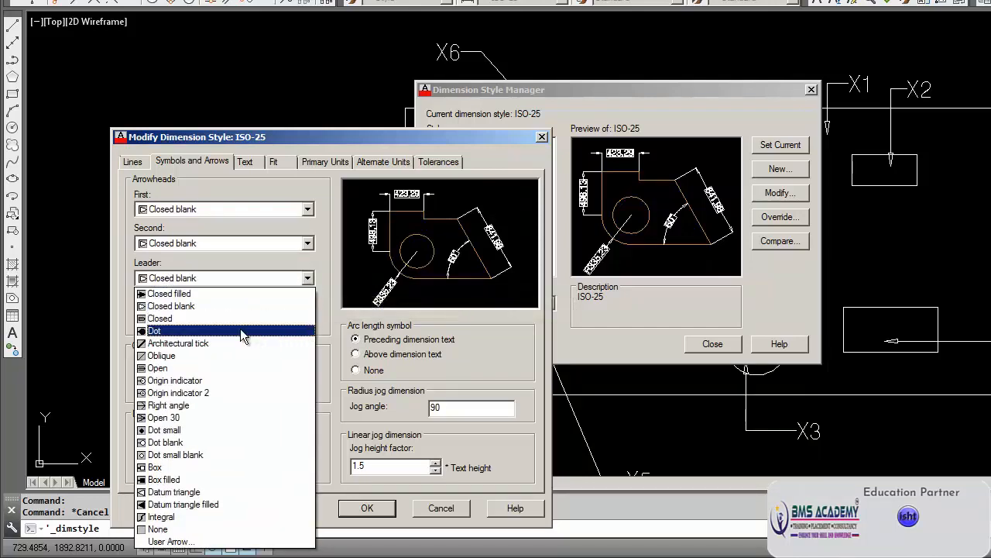
click(240, 330)
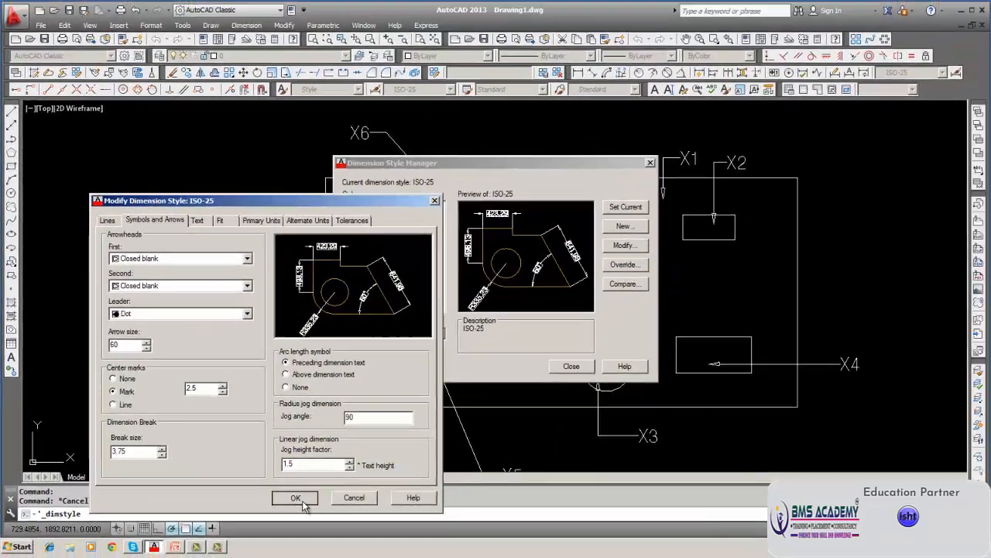
click(295, 498)
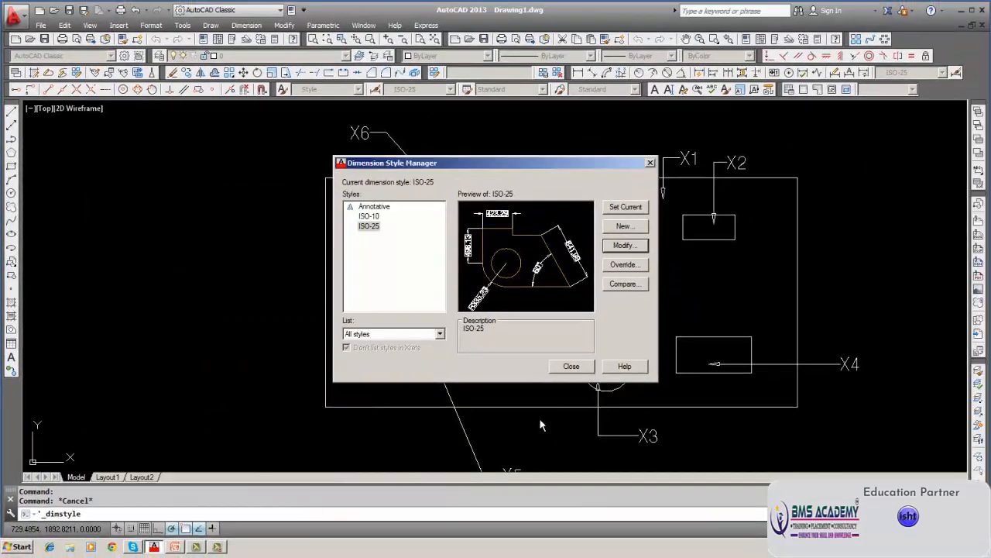
click(566, 368)
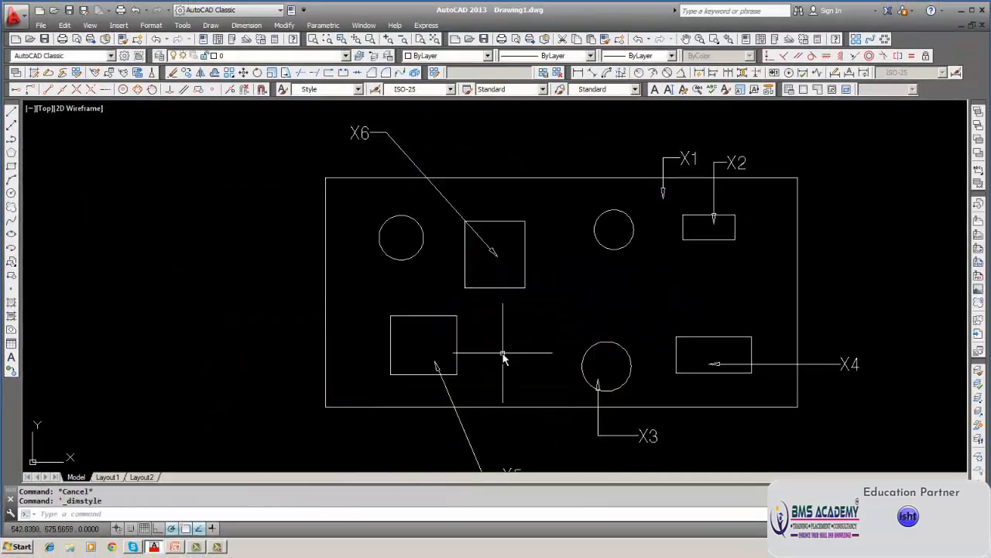
Draw a slanted DIM leader from just inside the outline beside the upper left circle, up past its left edge, labelled Ba
text(dim)
key(Return)
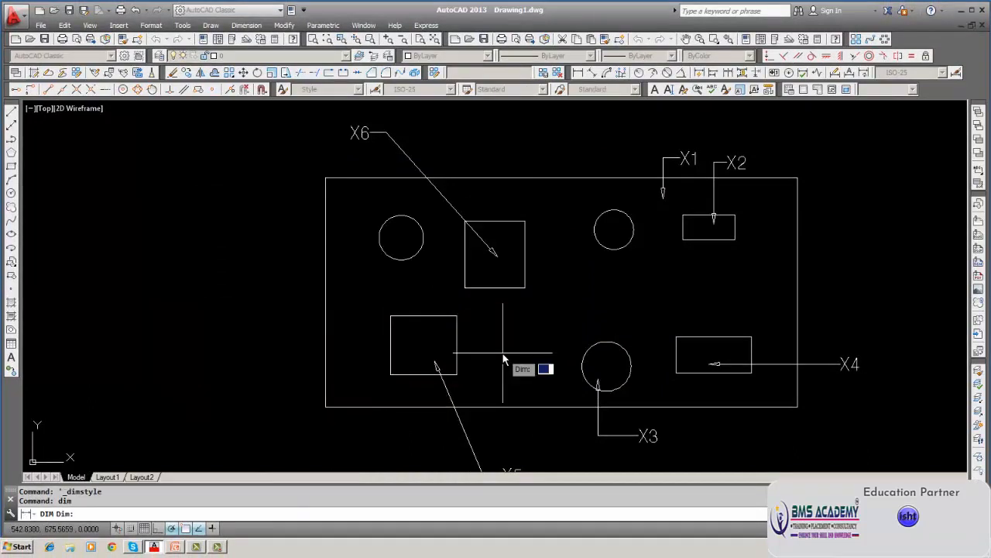
text(le)
key(Return)
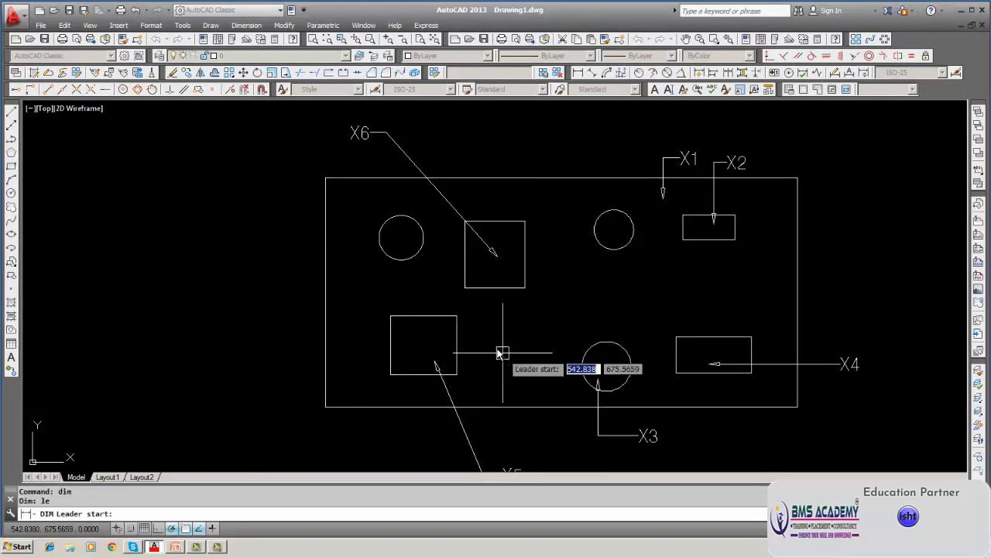
click(352, 254)
click(269, 165)
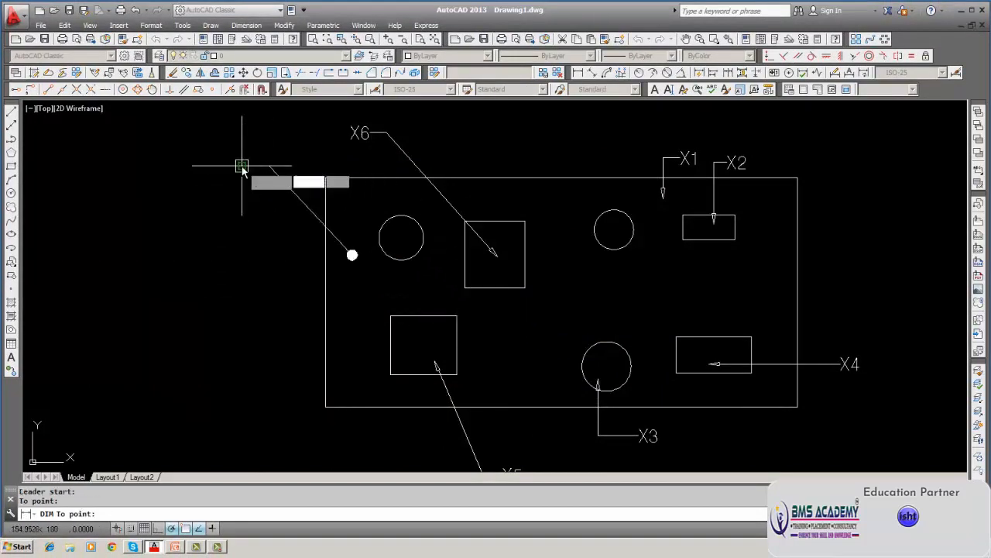
key(Return)
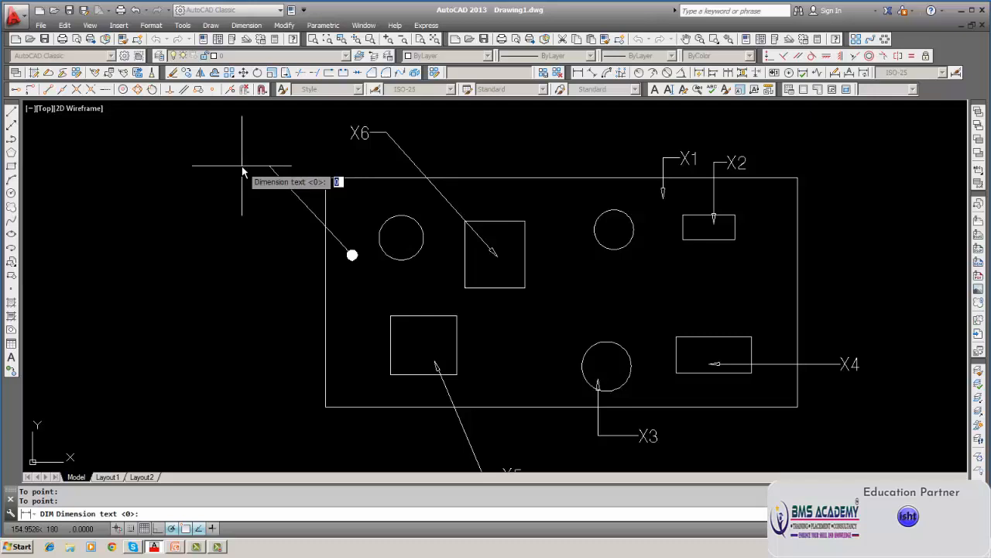
text(Ba)
key(Return)
key(Escape)
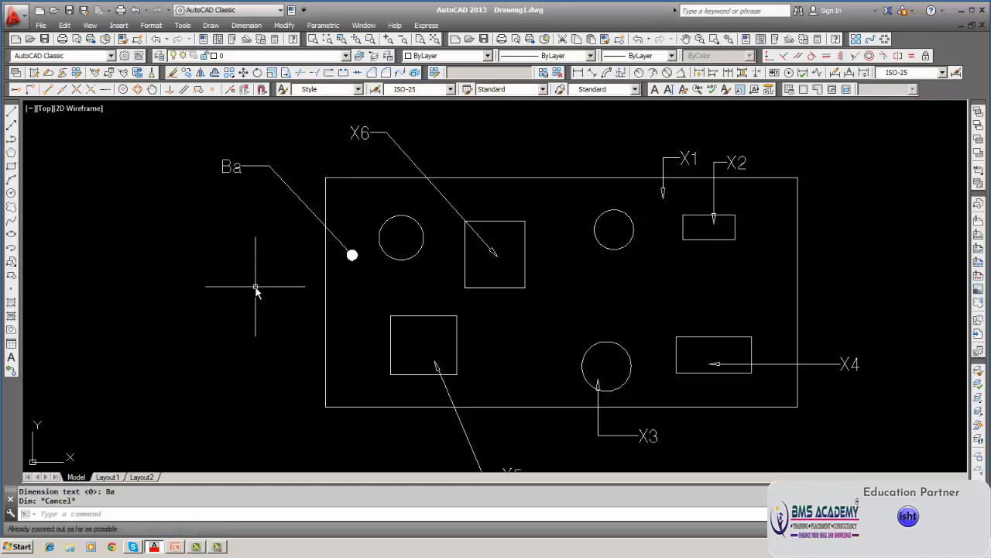
Draw a slanted DIM leader from inside the upper left circle, down past the outline's left edge, with a short tail and the label Z9
text(dim)
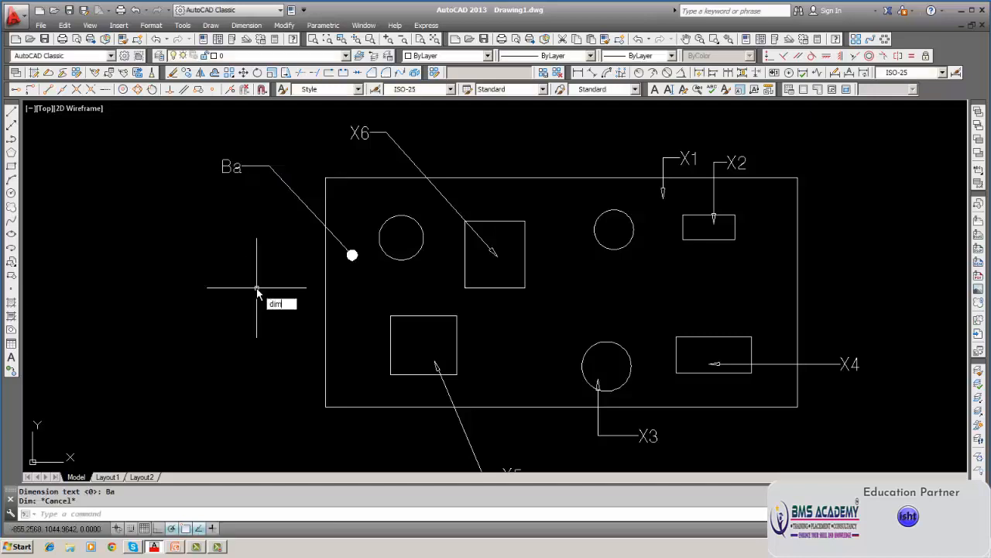
key(Return)
text(le)
key(Return)
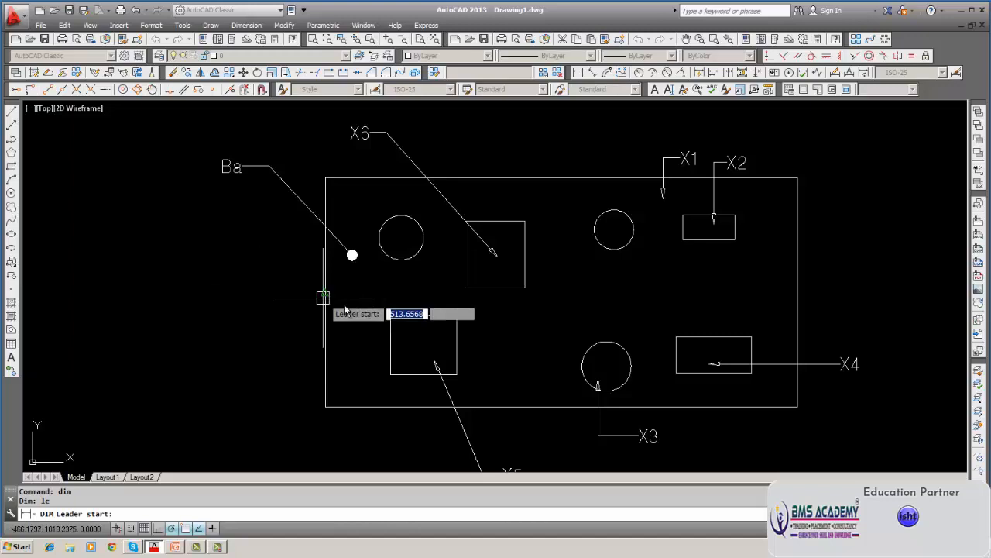
click(398, 245)
key(Return)
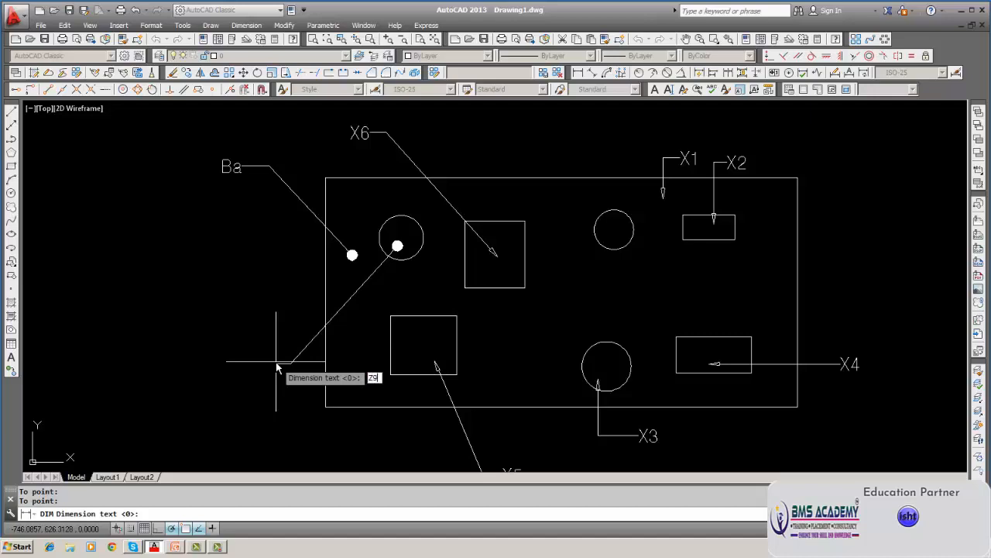
text(Z9)
key(Return)
key(Escape)
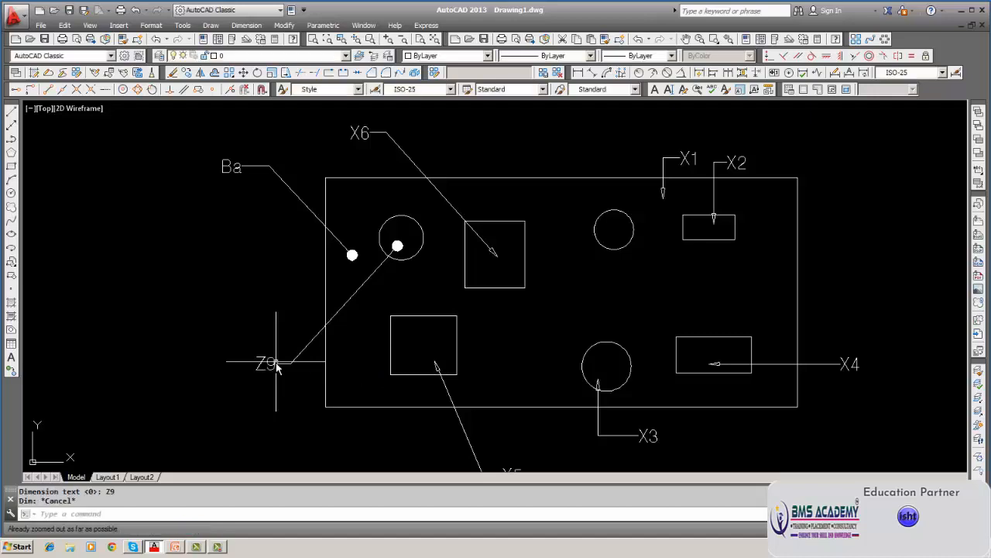
mouse_move(278, 368)
middle_down()
mouse_move(287, 250)
mouse_move(282, 383)
middle_up()
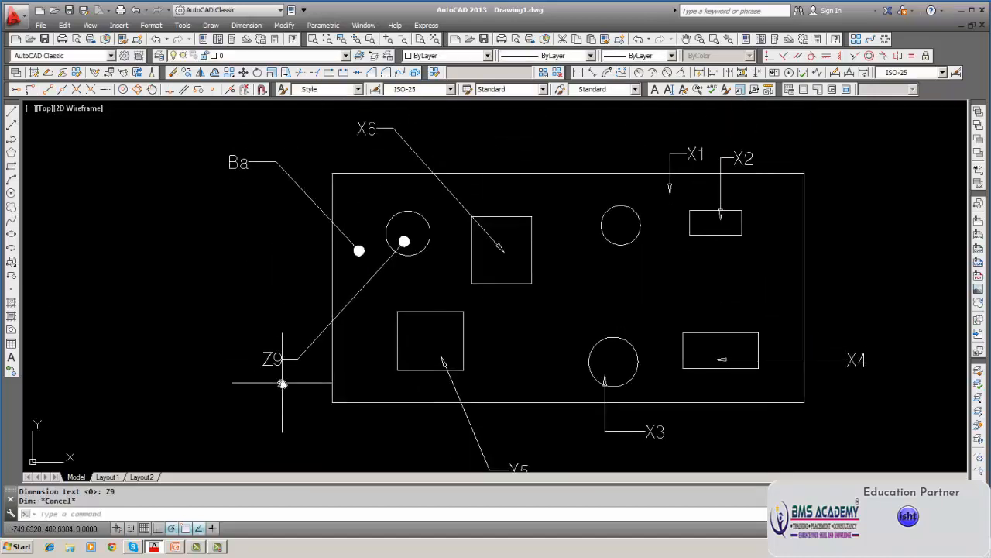
scroll(282, 383, up, 10)
scroll(284, 380, down, 10)
scroll(283, 383, up, 2)
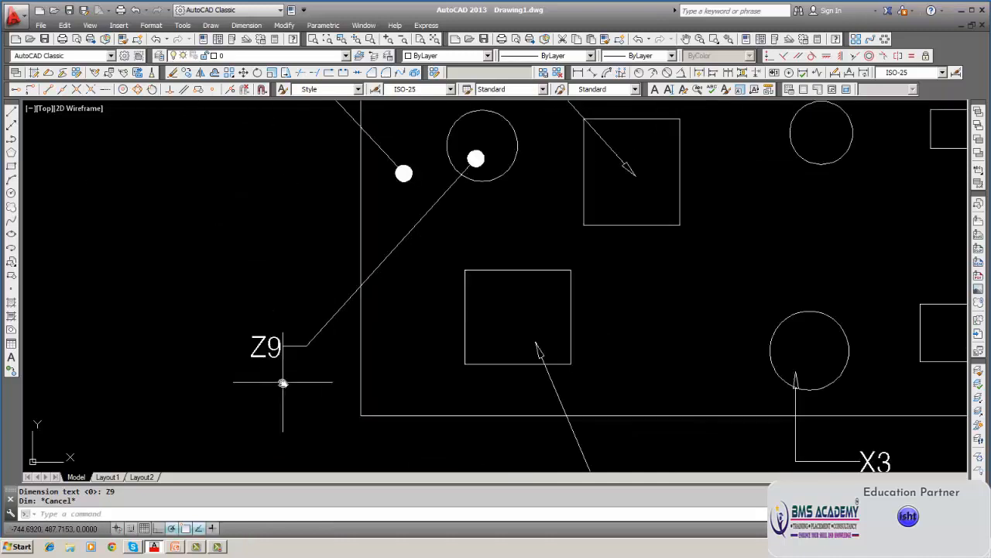
scroll(283, 382, down, 3)
key(Escape)
key(Escape)
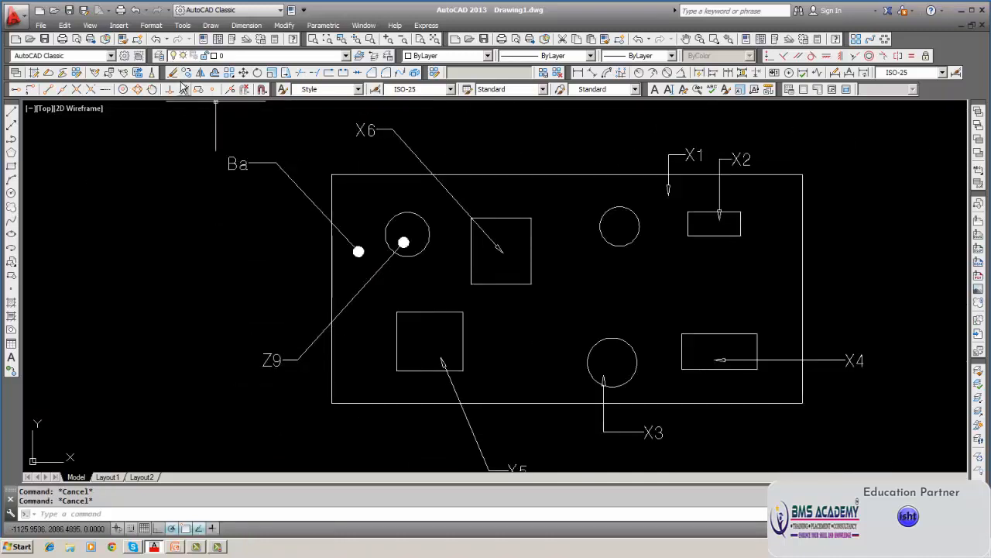
Erase the outline with its shapes and leaders using a window selection around the drawing
click(172, 72)
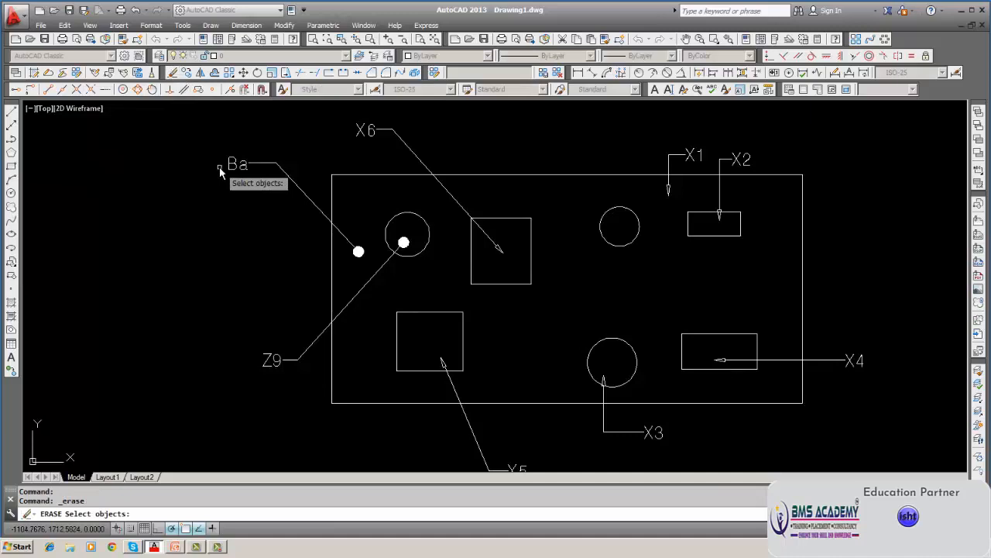
text(w)
key(Return)
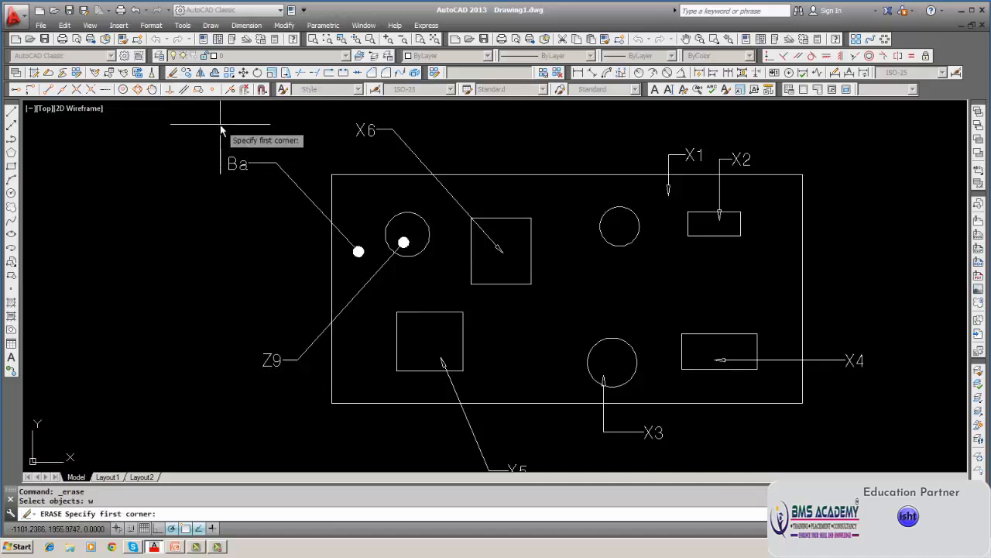
click(220, 124)
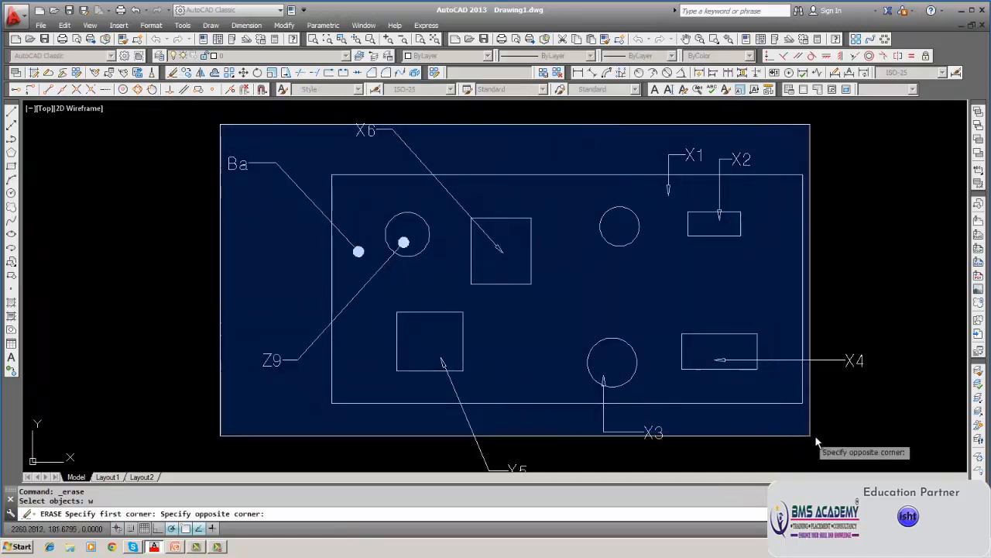
click(900, 443)
key(Return)
Erase the leftover X5 leader and the X3 label with a window selection
middle_drag(542, 427, 523, 366)
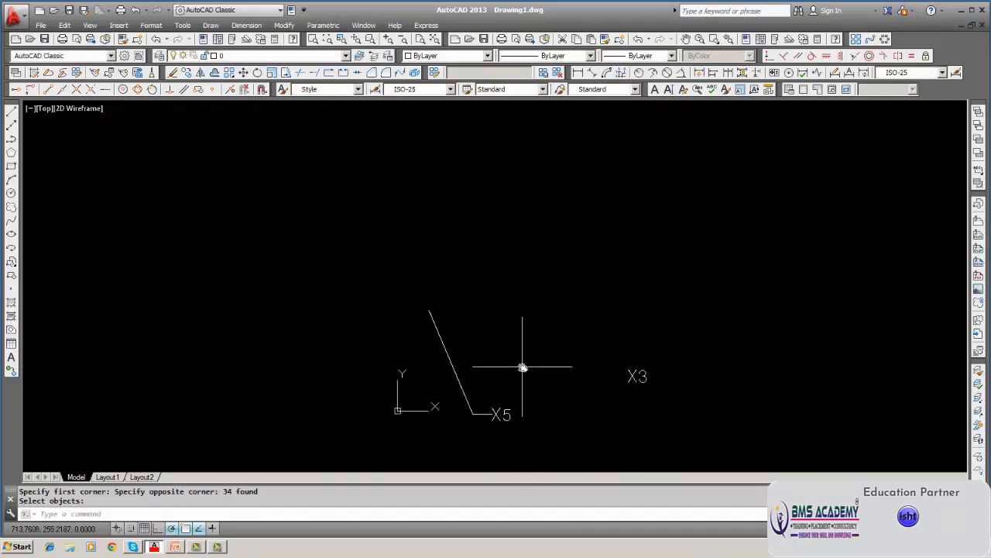
click(171, 73)
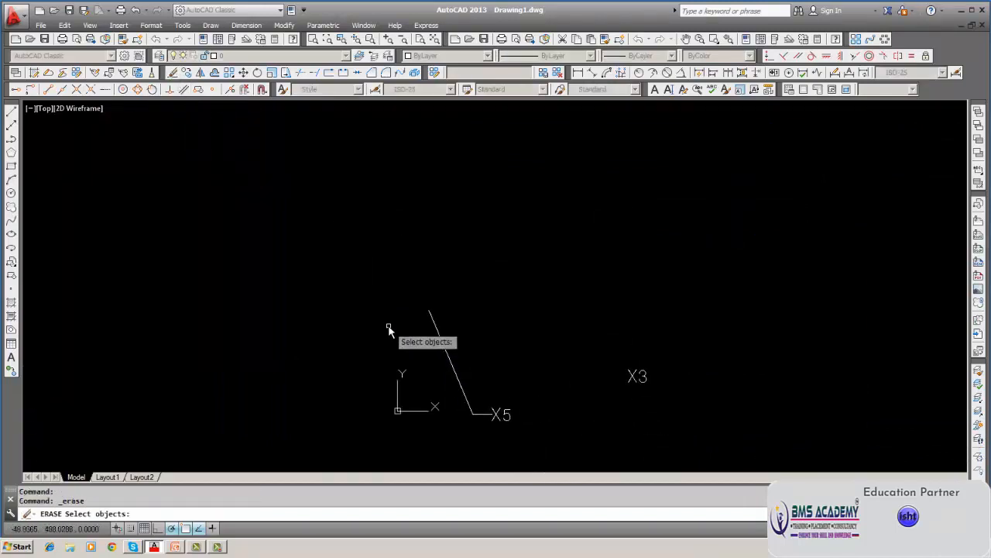
text(w)
key(Return)
click(390, 239)
click(677, 452)
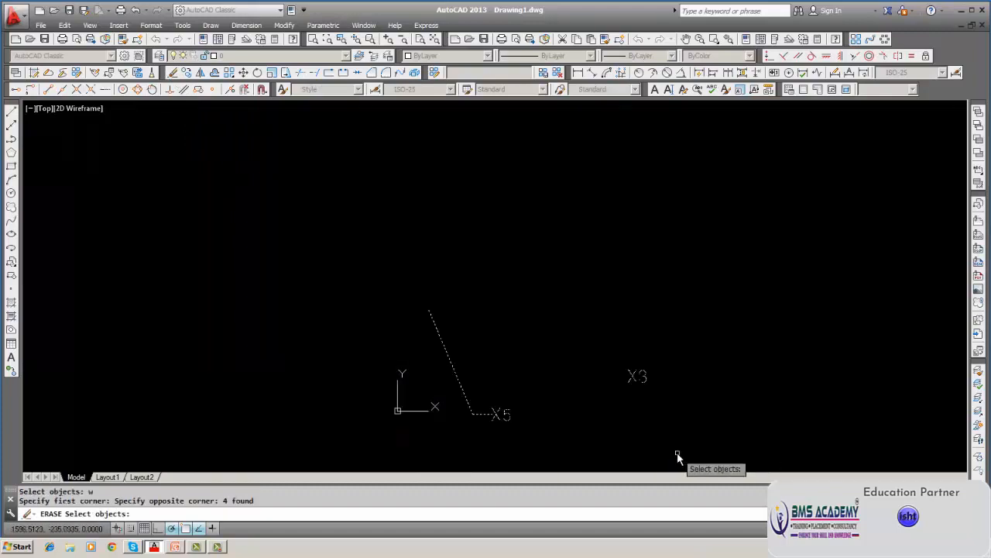
key(Return)
scroll(346, 313, down, 2)
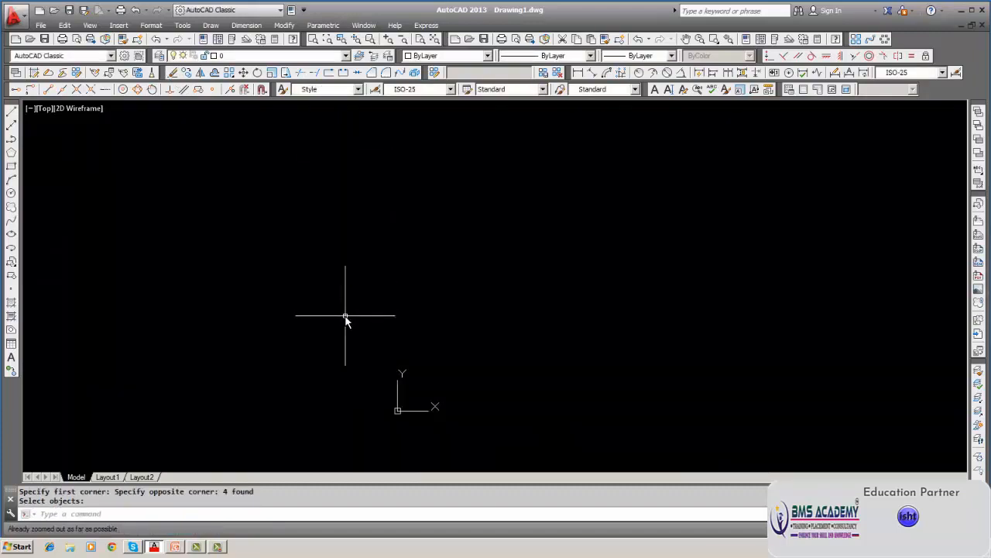
Erase the leftover X6 label with a window selection around it
scroll(346, 316, up, 3)
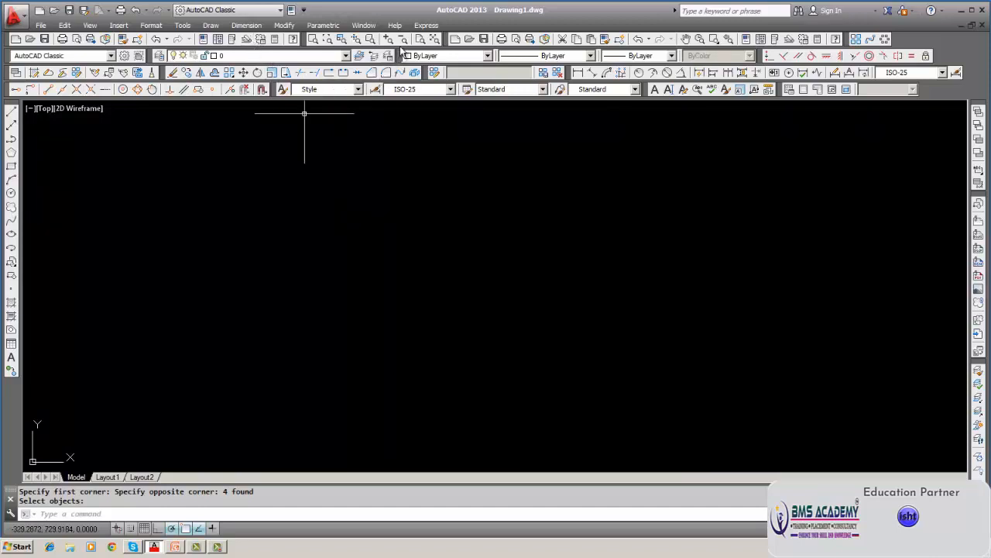
click(437, 40)
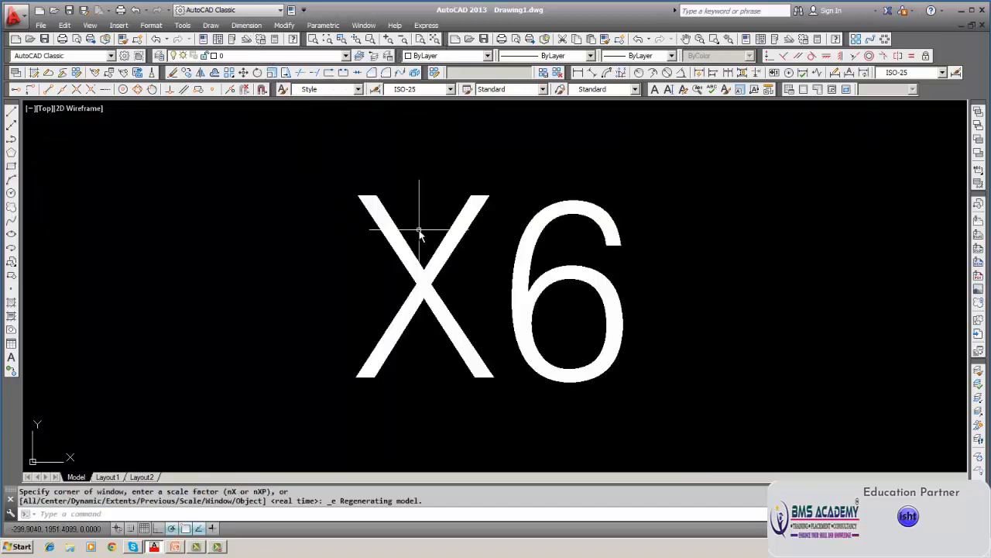
scroll(431, 232, down, 5)
click(172, 72)
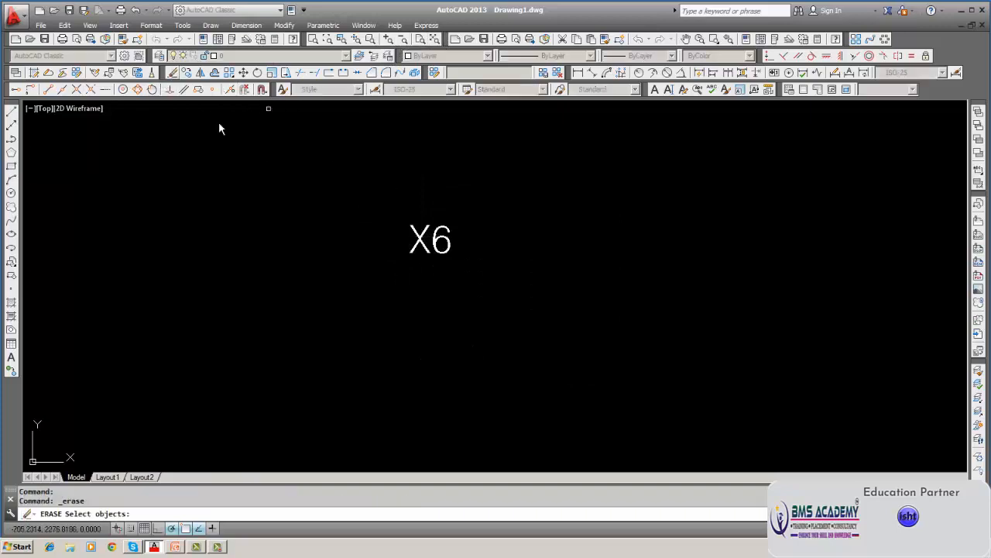
text(w)
key(Return)
click(342, 209)
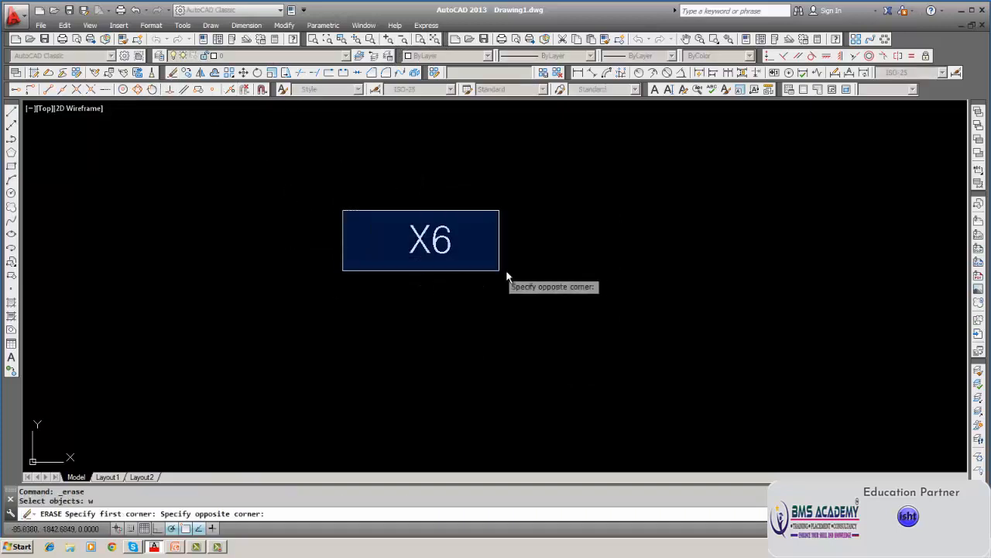
click(500, 272)
key(Return)
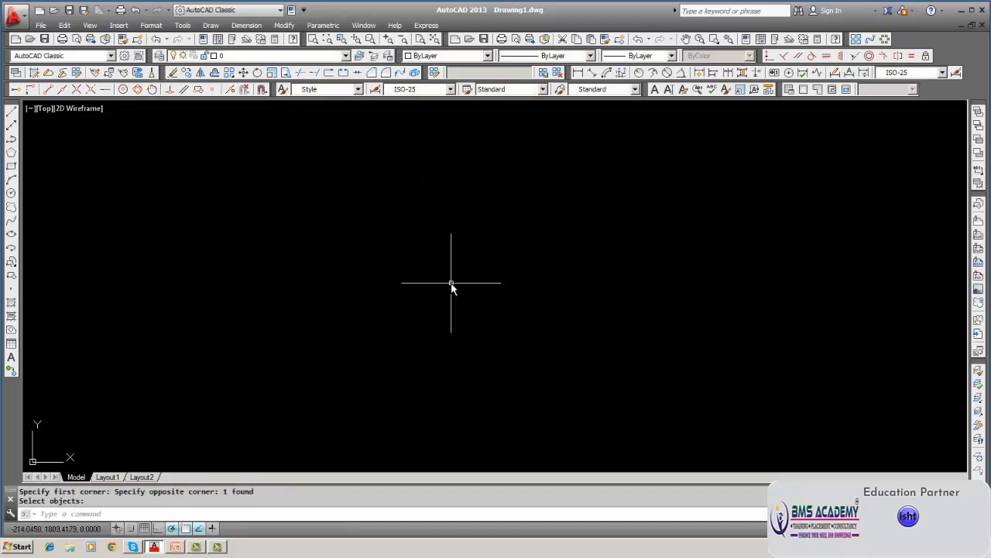
Switch to the PowerPoint presentation to review the Lesson 10 (Dimensioning) topics, and return to the AutoCAD drawing
click(176, 547)
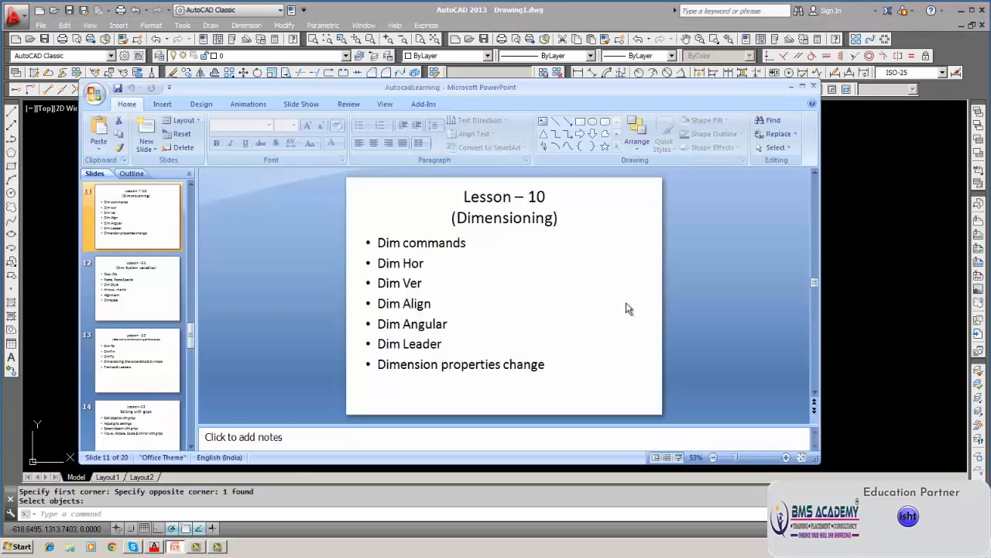
click(959, 27)
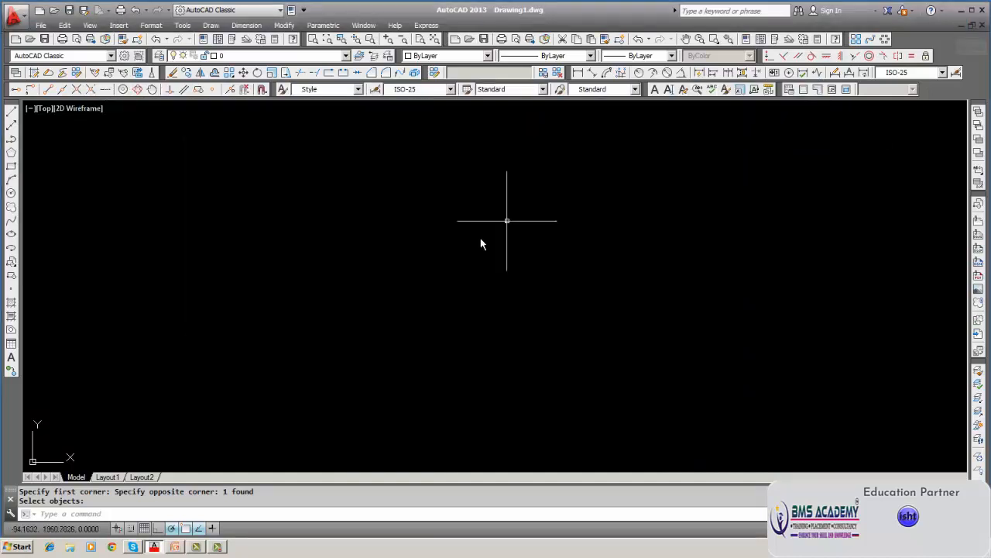
click(310, 312)
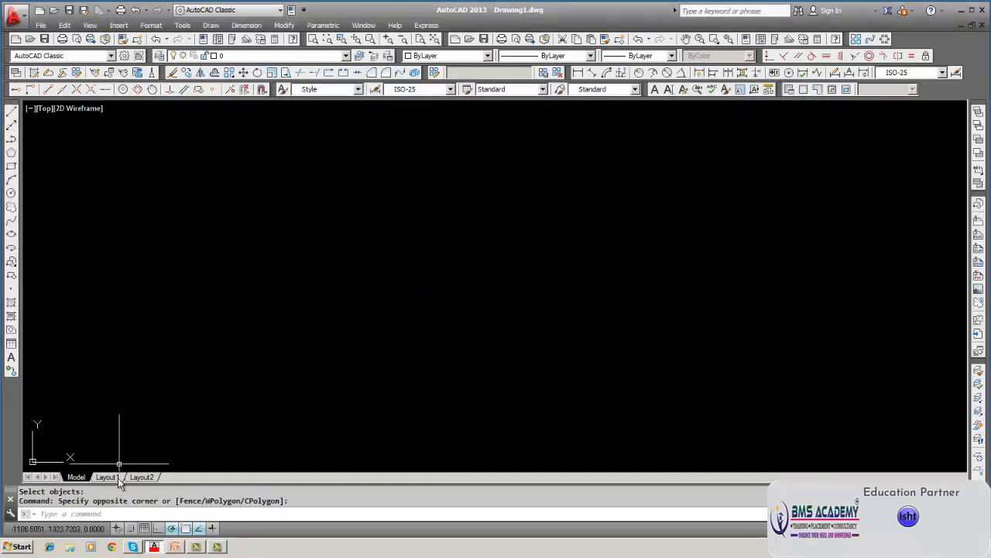
Draw a closed diamond-shaped outline of four lines, with upper sides about 741 and 724 units and lower right side about 815 units long
click(12, 113)
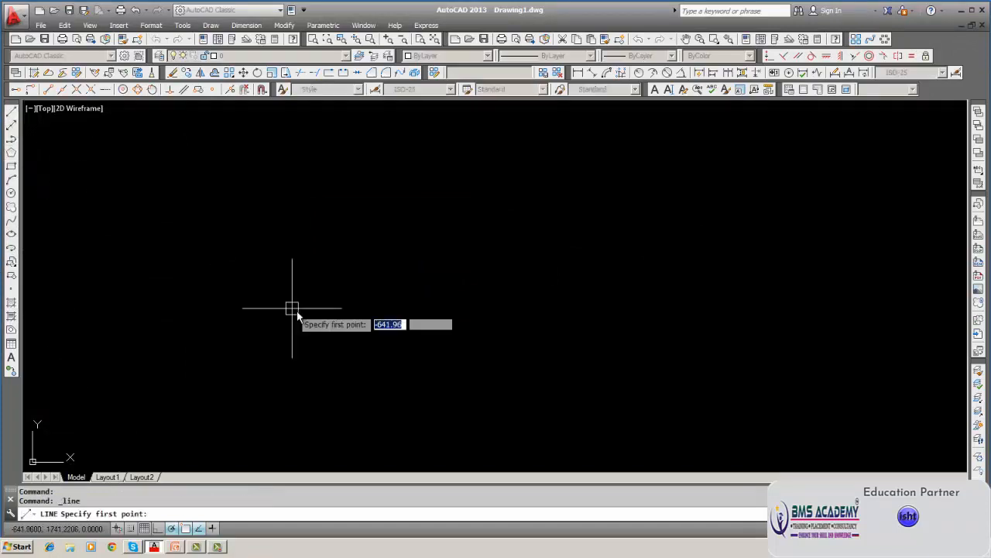
click(297, 310)
click(537, 177)
click(761, 326)
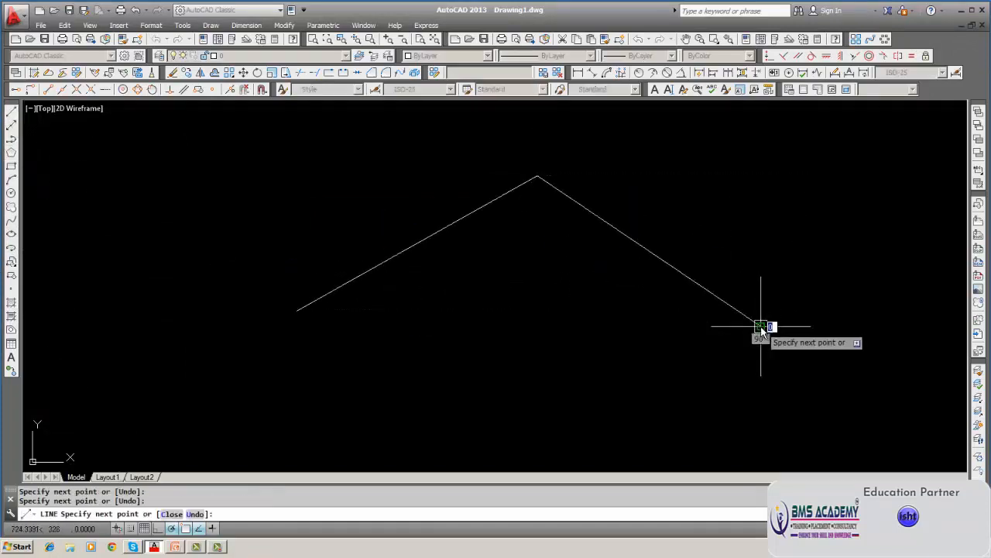
click(491, 466)
click(297, 310)
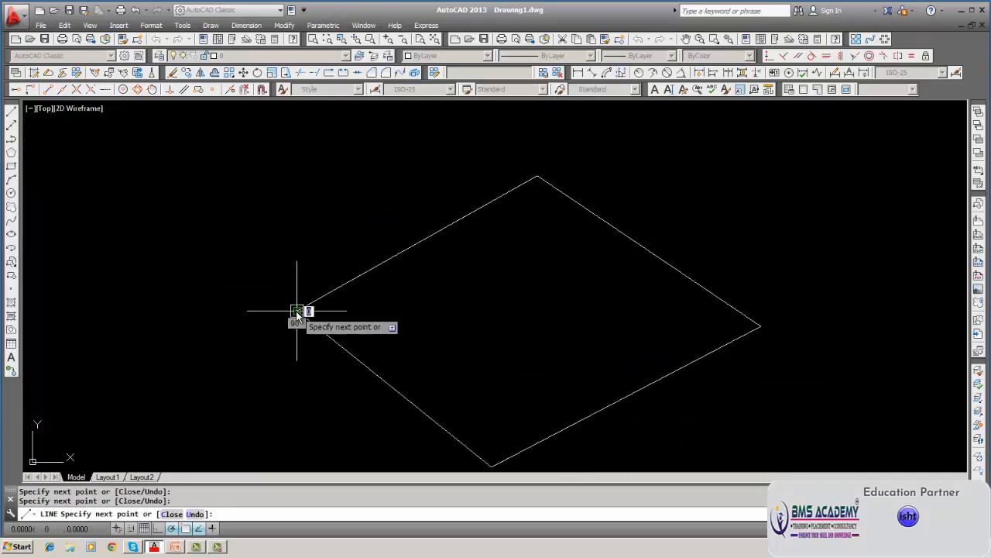
key(Return)
scroll(275, 353, down, 2)
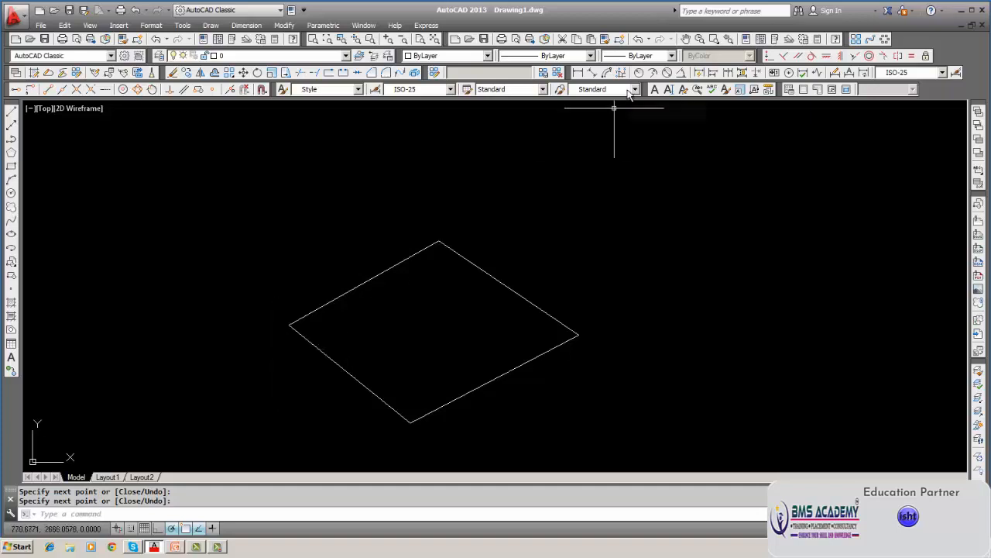
Add an aligned dimension to the diamond's upper left side, placed outside the shape
click(591, 72)
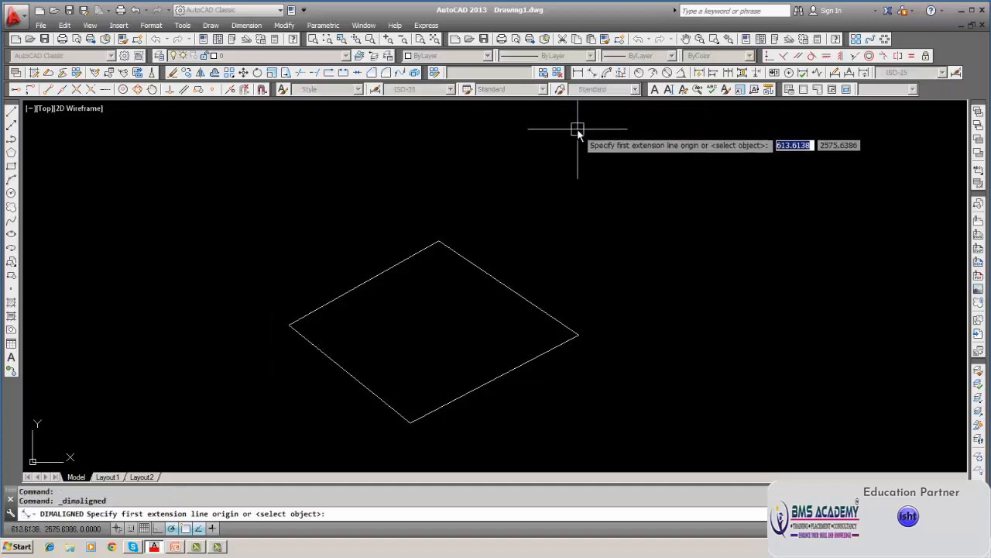
click(438, 242)
click(289, 325)
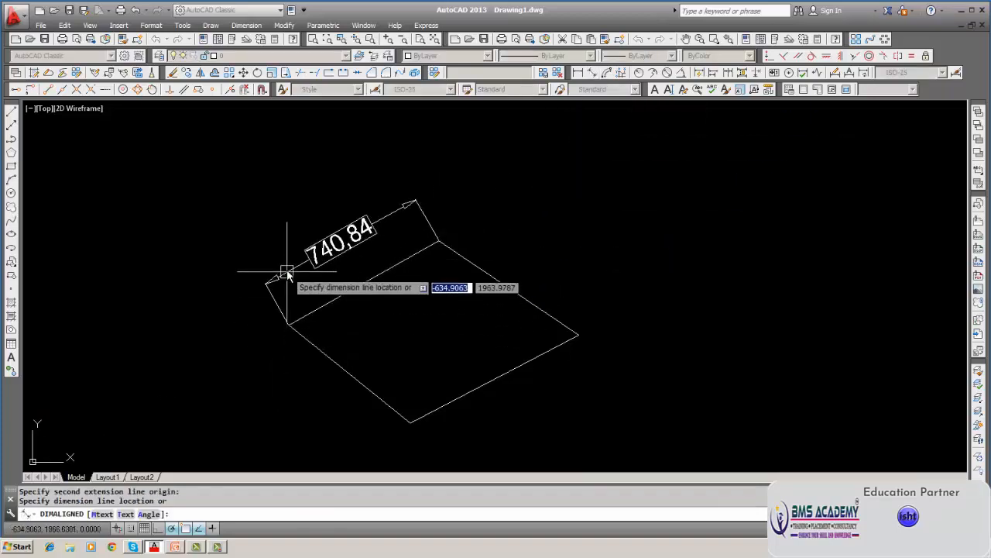
click(287, 272)
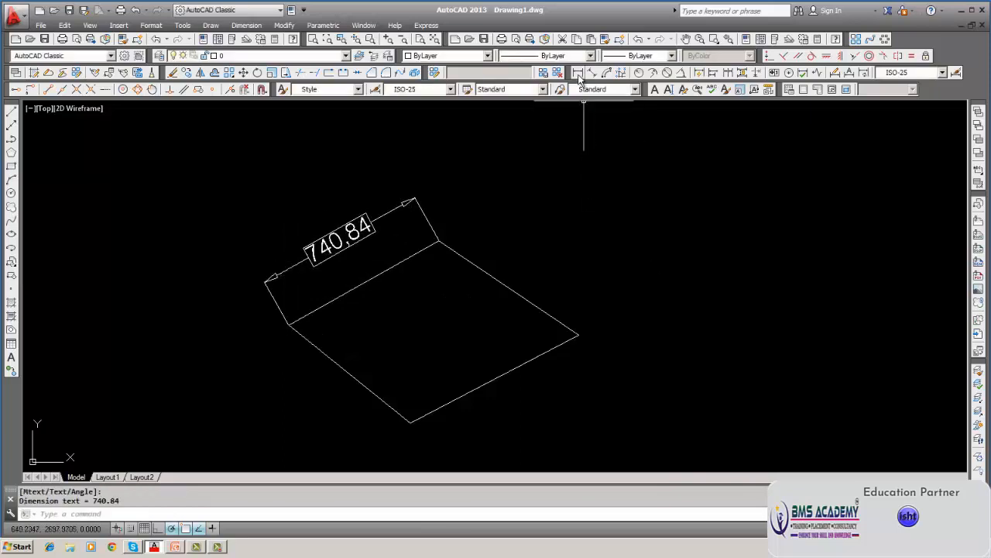
click(578, 72)
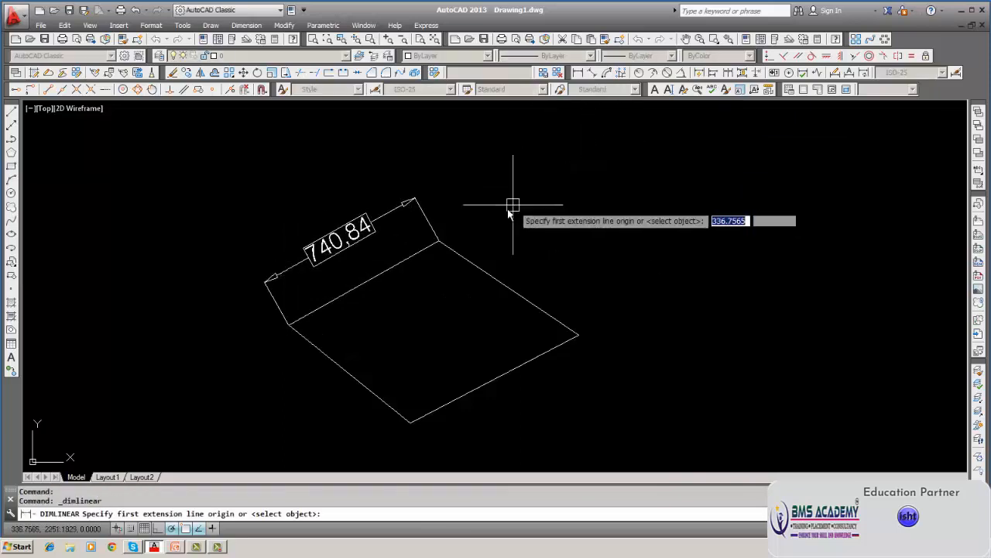
click(439, 242)
click(578, 336)
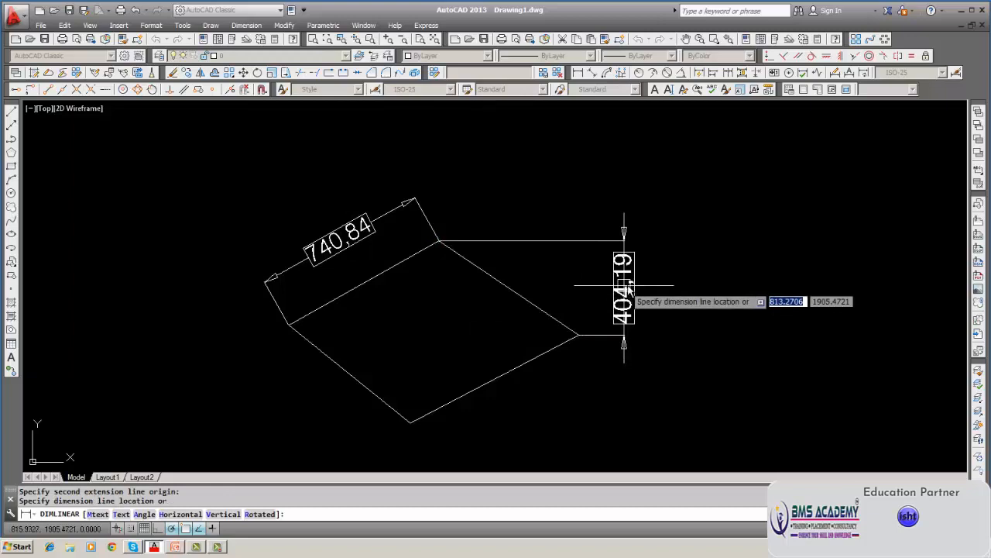
key(Escape)
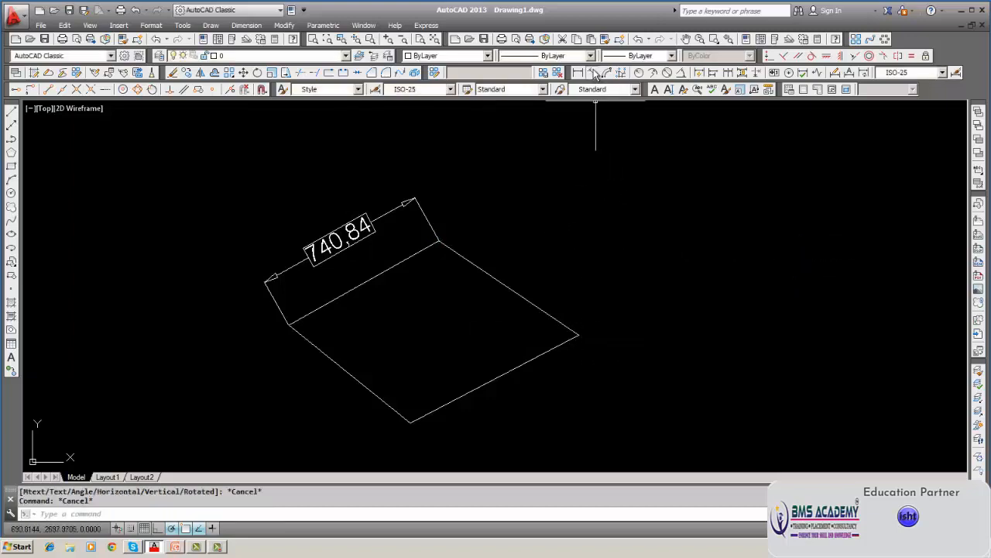
Add an aligned dimension to the diamond's upper right side, placed outside the shape
click(595, 73)
click(439, 243)
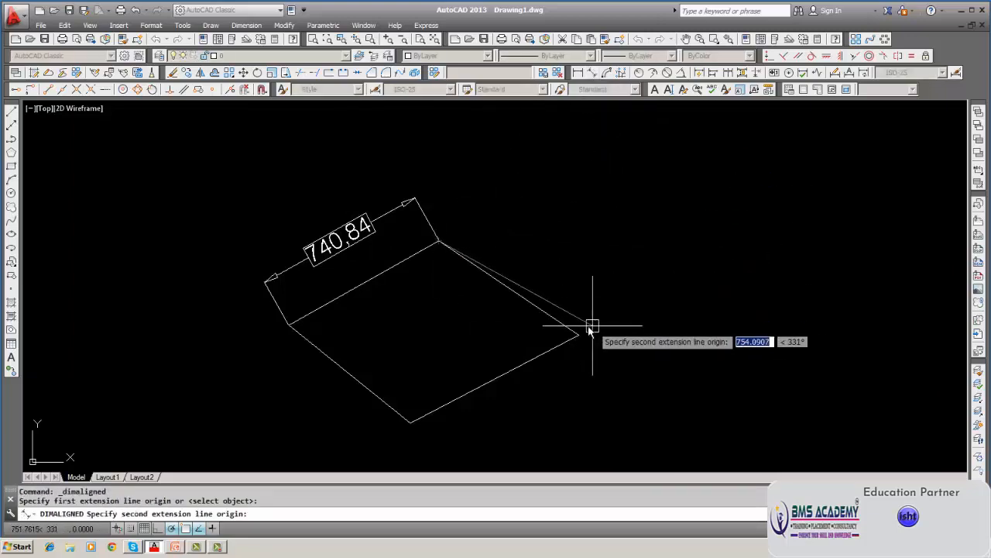
click(578, 335)
click(611, 281)
key(Escape)
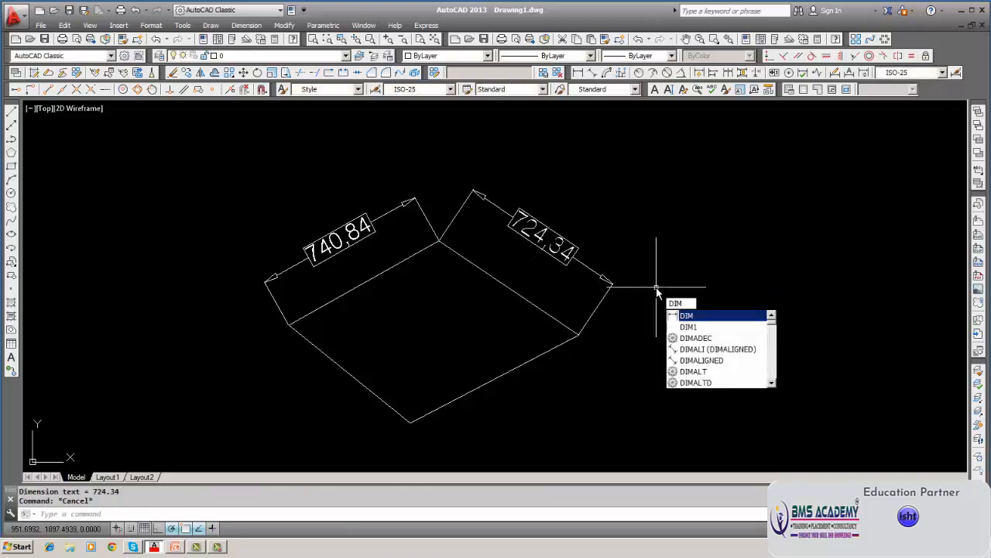
Dimension the diamond's lower right side using the DIM command's align option, placing it below the side and keeping the default text
key(Return)
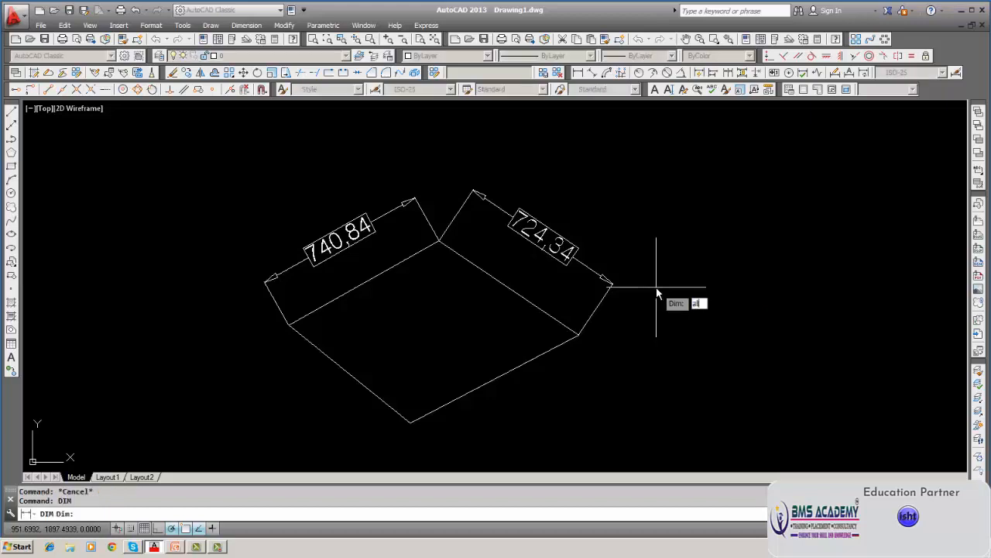
key(Return)
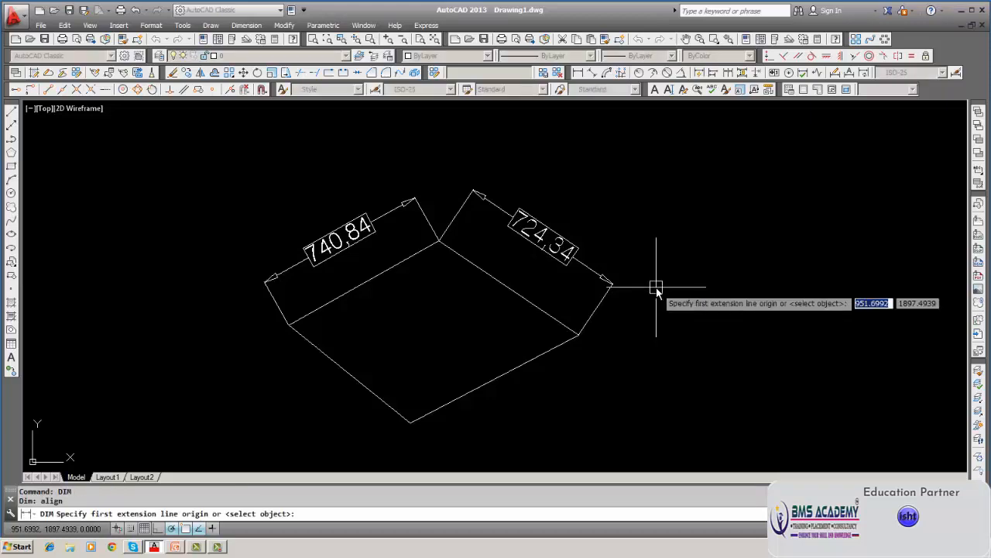
click(578, 334)
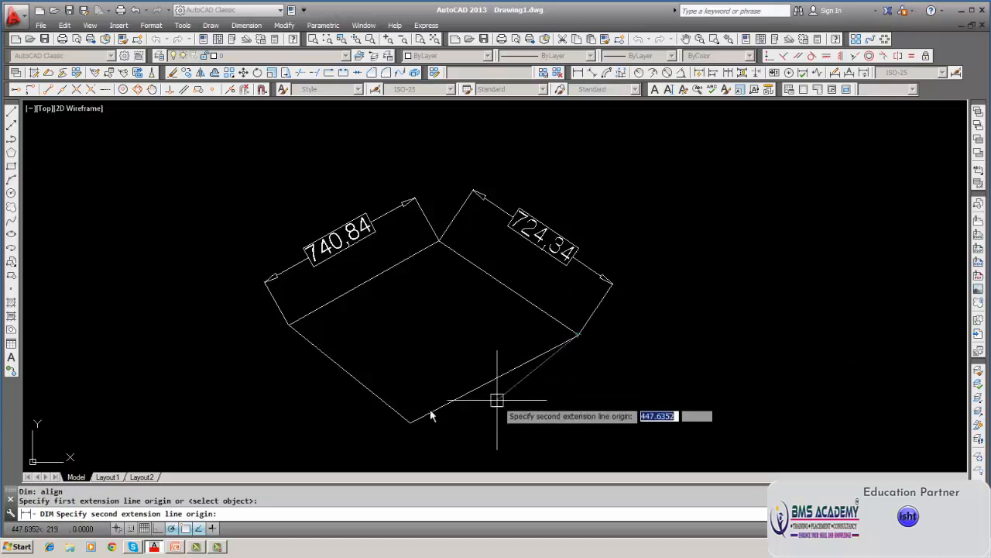
click(410, 422)
click(521, 453)
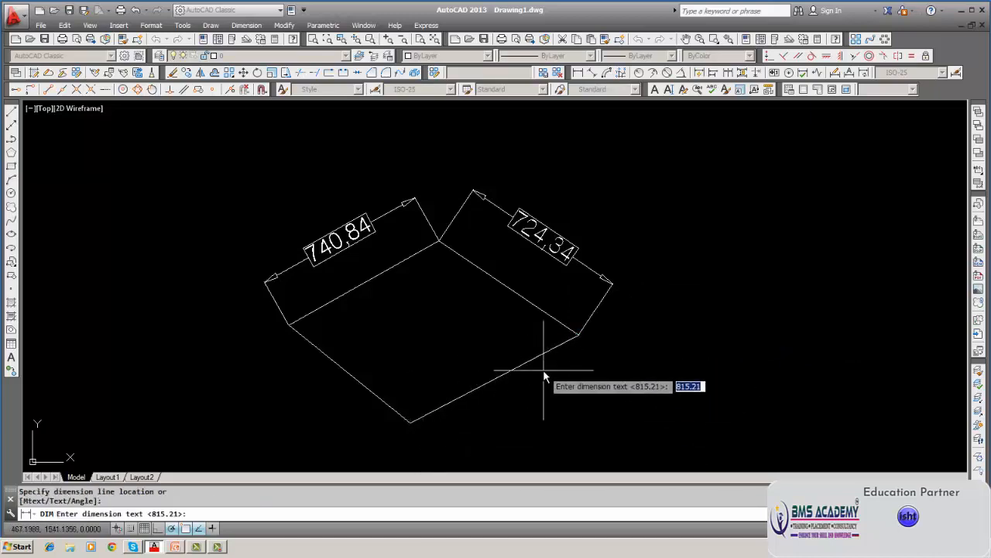
key(Return)
Erase the diamond and its dimensions using a window selection around them
scroll(543, 370, down, 7)
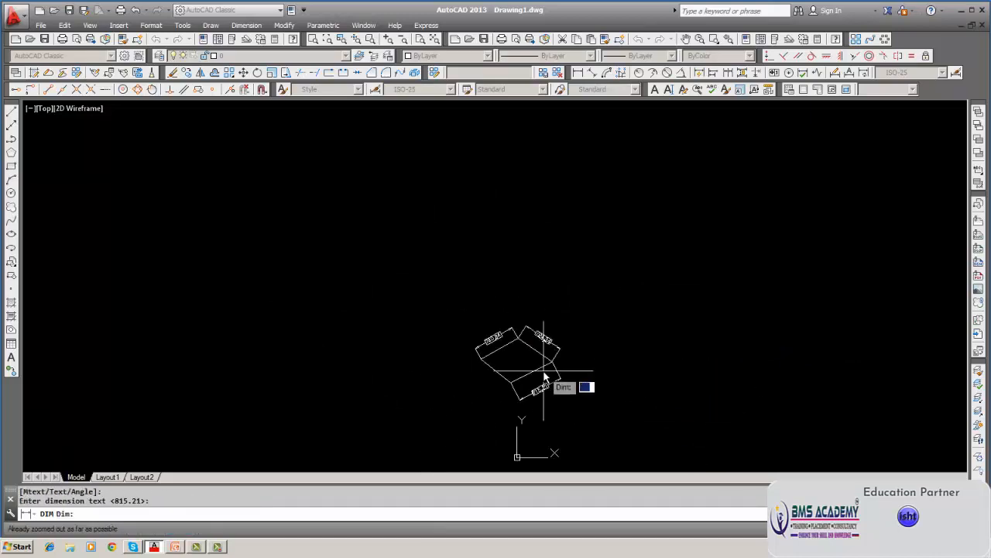
middle_drag(544, 370, 422, 298)
click(172, 72)
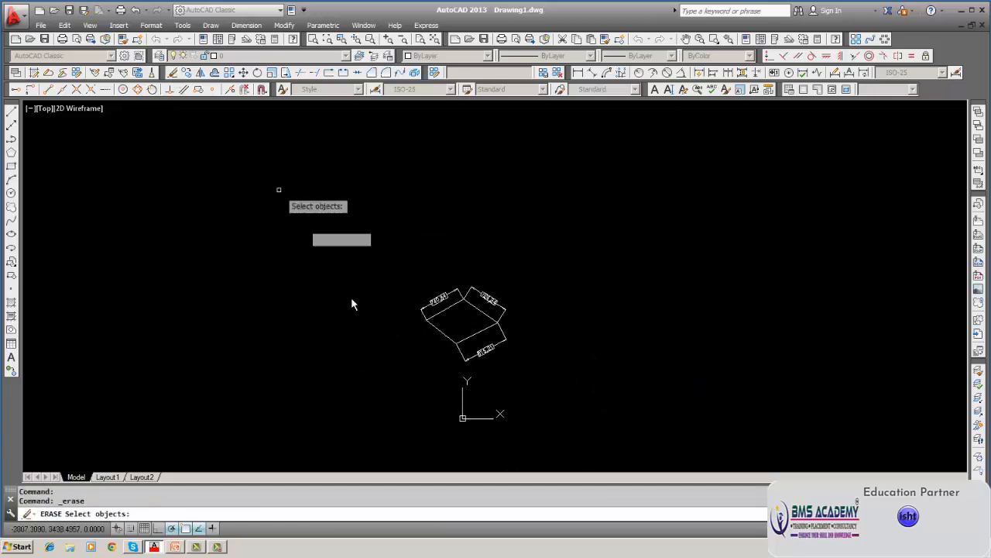
text(w)
key(Return)
click(363, 271)
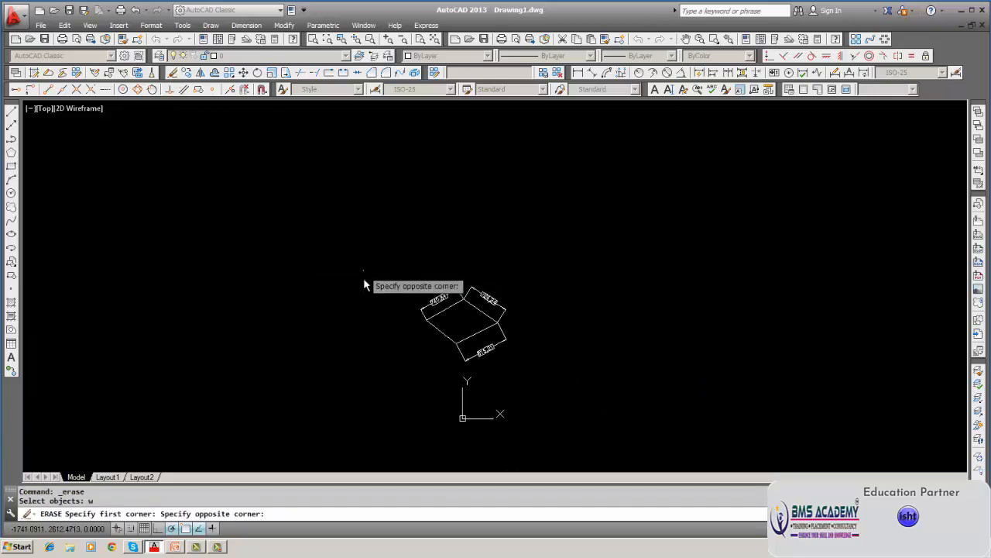
click(553, 390)
key(Return)
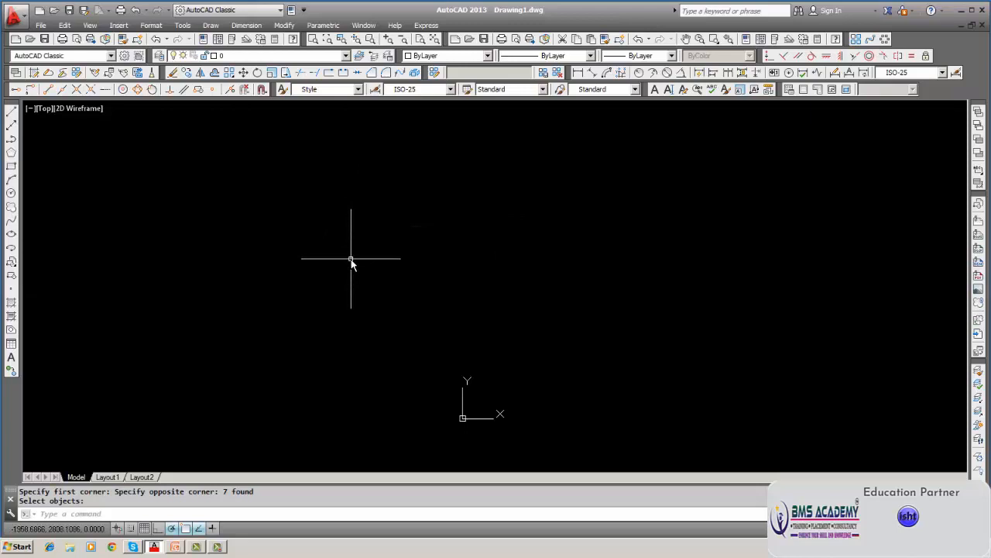
Draw a closed, tilted four-sided outline with four lines, widening to a right side about 2814 units long
click(11, 111)
click(316, 238)
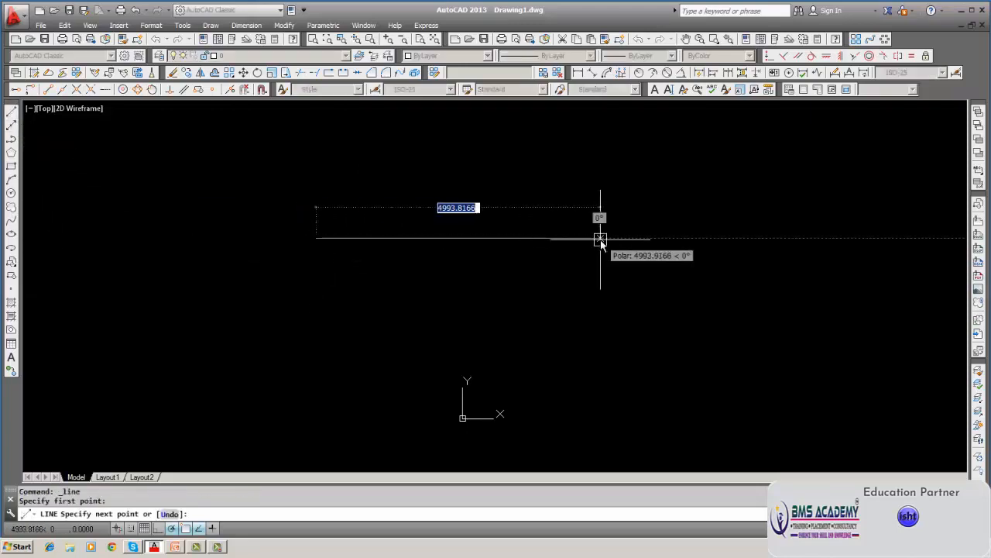
click(614, 359)
click(647, 204)
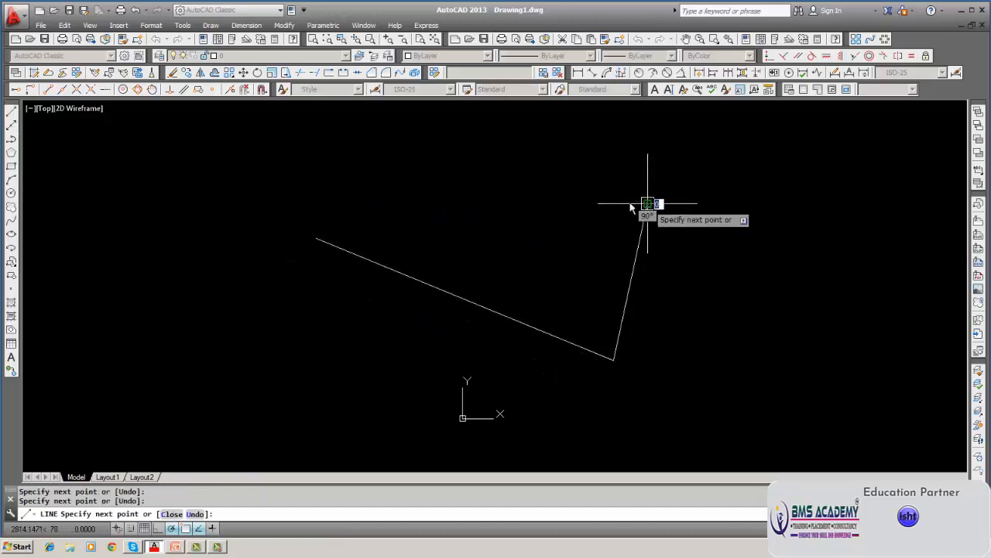
click(338, 153)
click(316, 238)
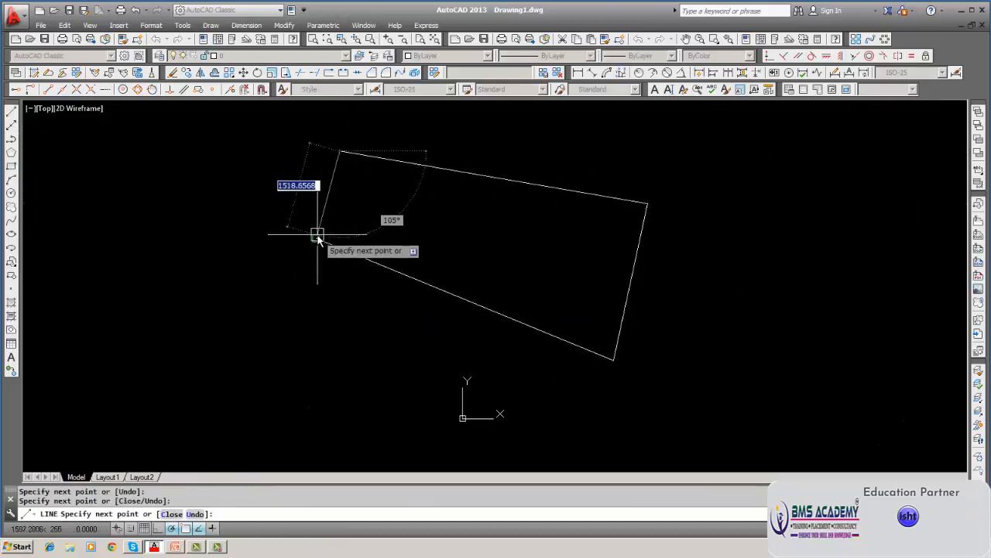
key(Escape)
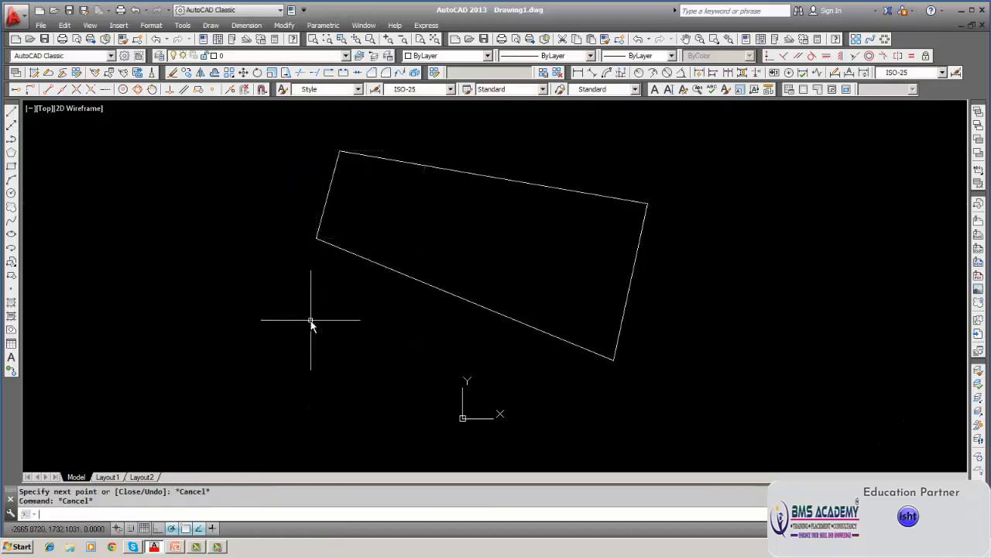
click(578, 73)
key(Escape)
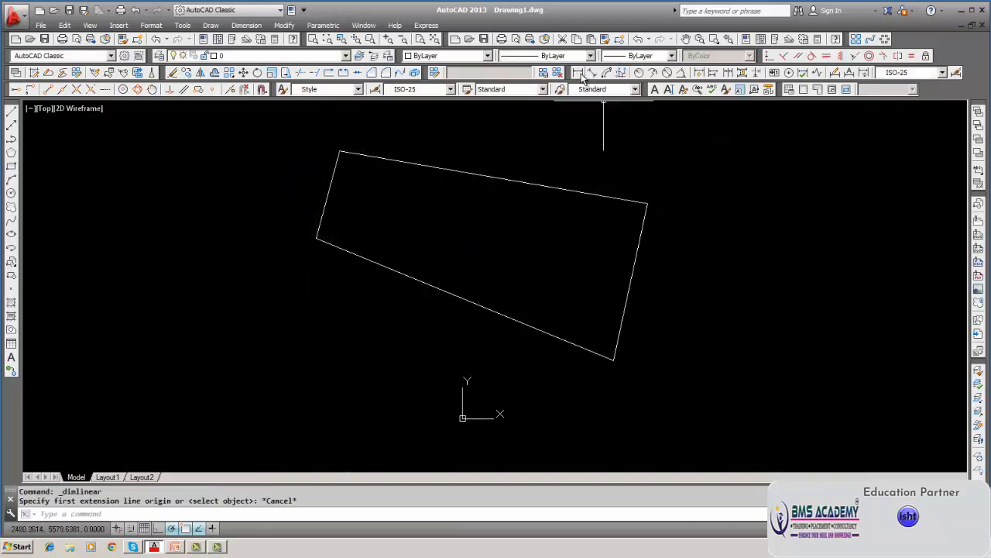
click(581, 73)
click(338, 151)
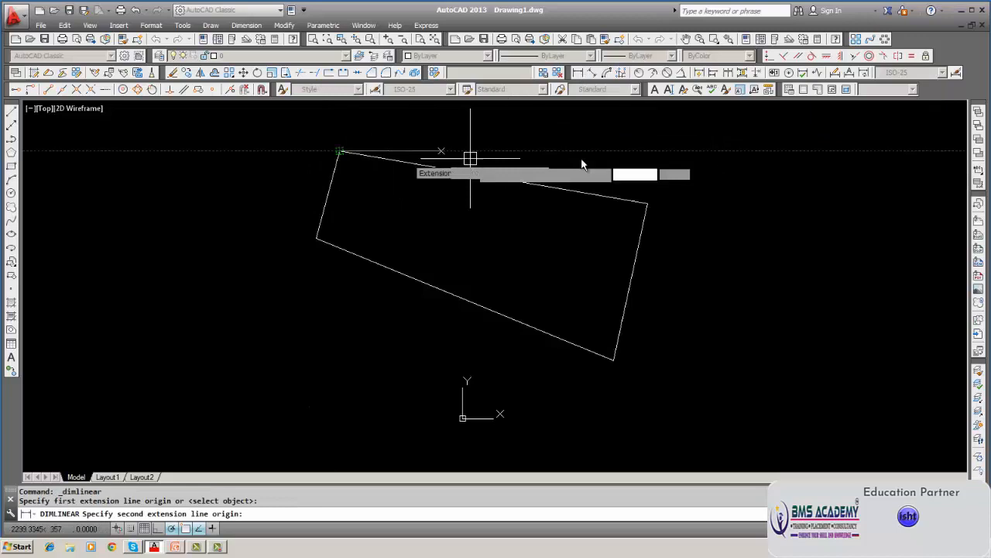
click(648, 200)
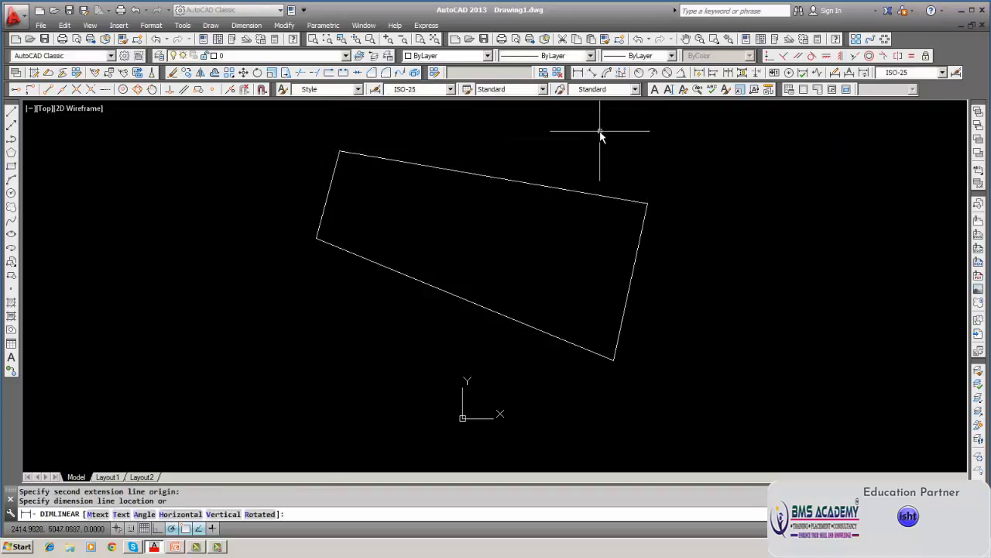
key(Escape)
Add an aligned dimension to the outline's long upper side, placing the dimension line above the shape
click(591, 72)
click(341, 152)
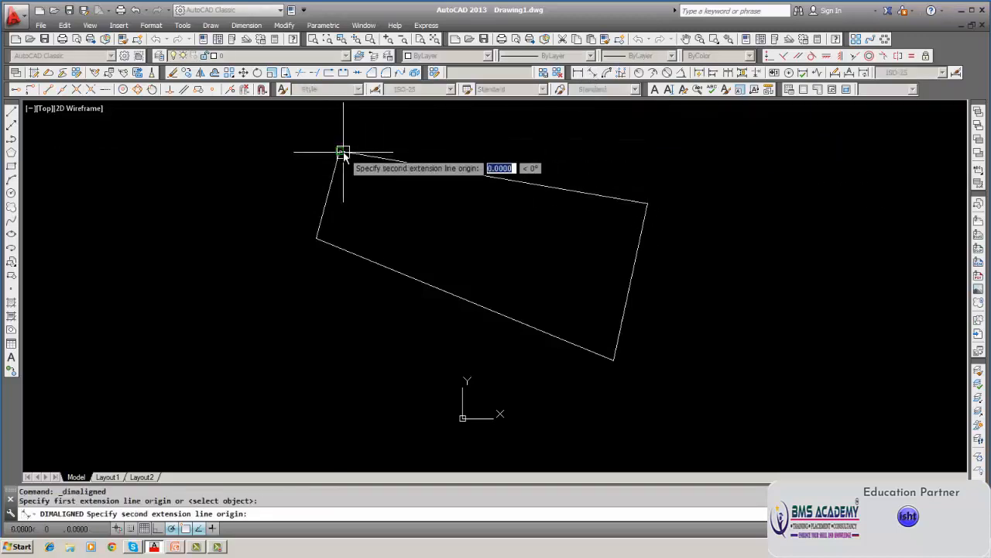
click(648, 202)
click(648, 166)
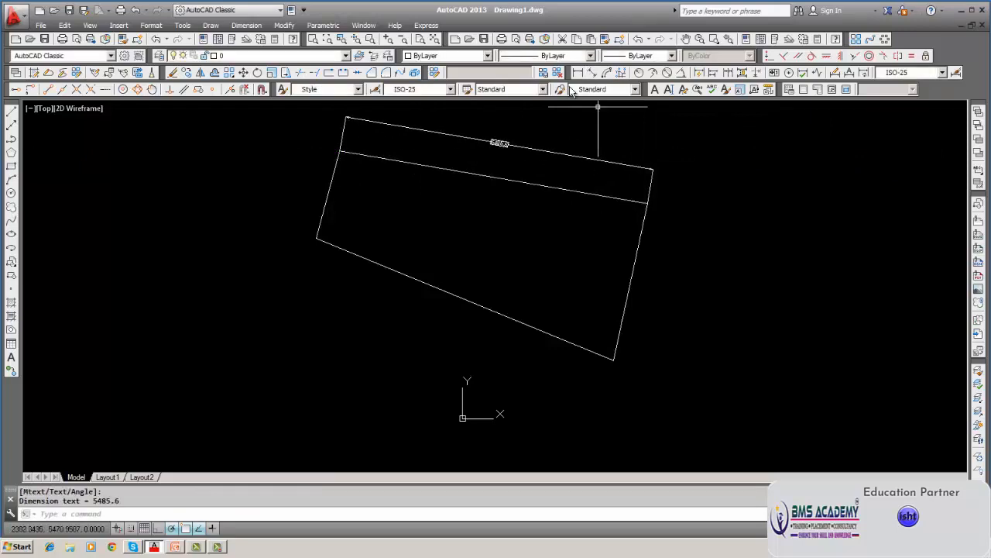
Add an aligned dimension to the outline's right side, placing the dimension line outside the shape
click(591, 73)
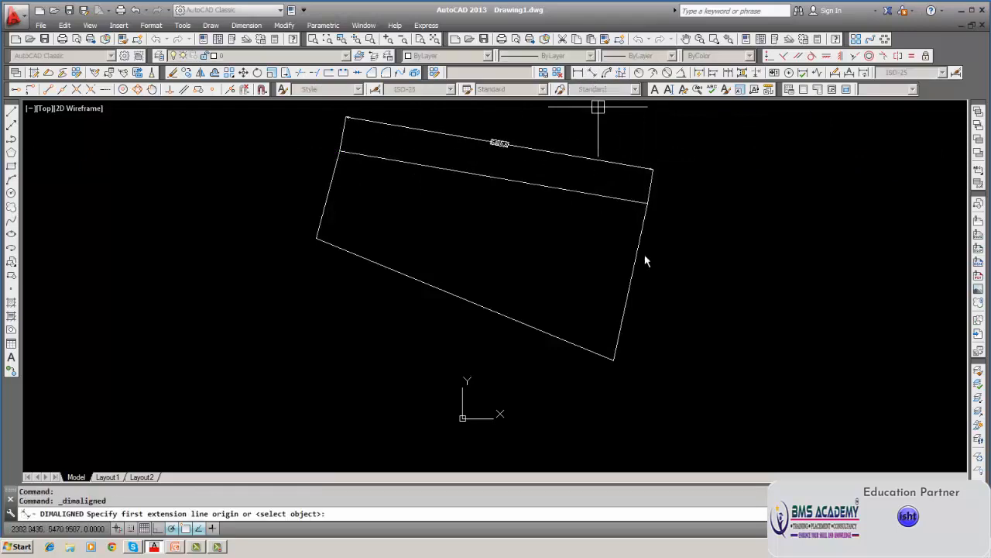
click(649, 202)
click(615, 359)
click(680, 370)
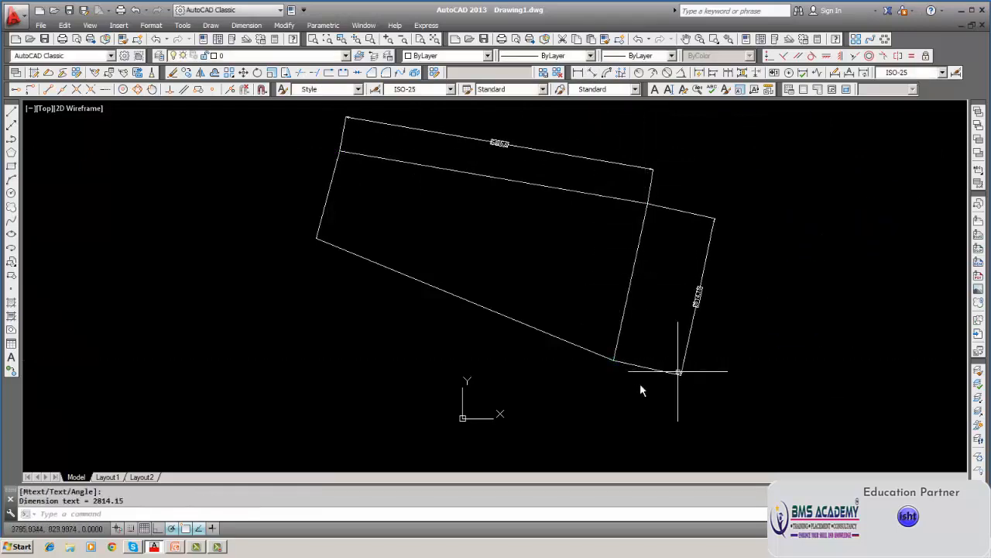
key(Escape)
Open the properties of the upper side's aligned dimension and move it to the DIM layer
click(581, 160)
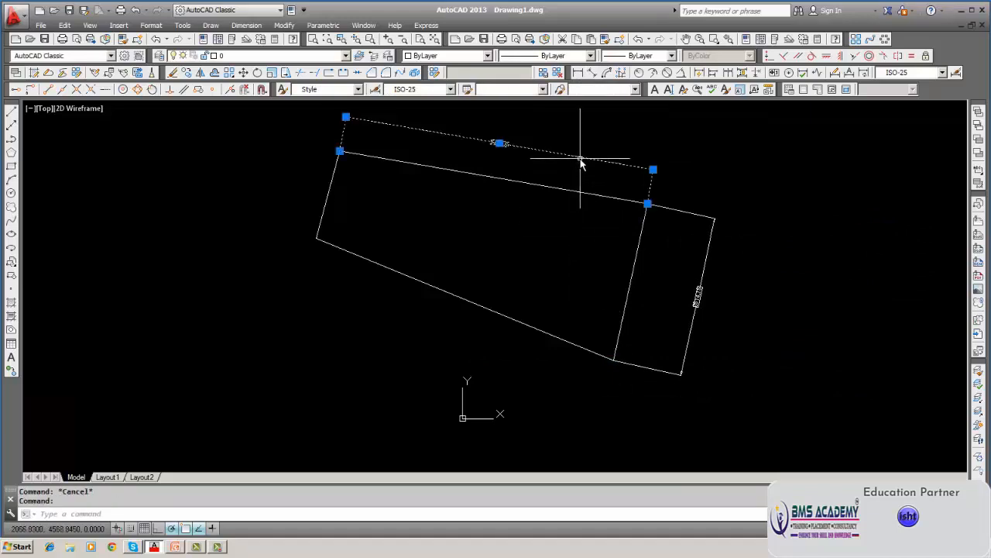
right_click(581, 163)
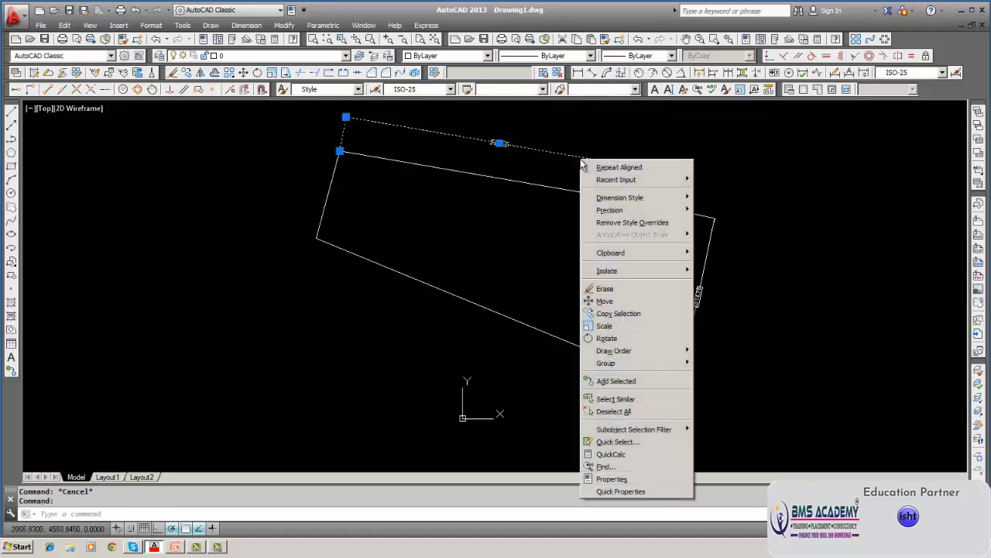
click(577, 167)
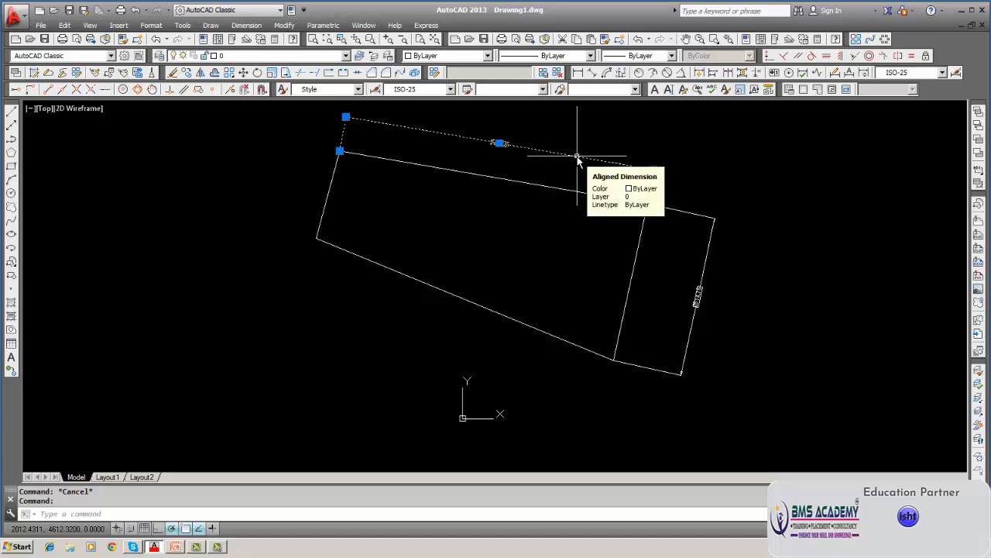
key(Escape)
click(569, 157)
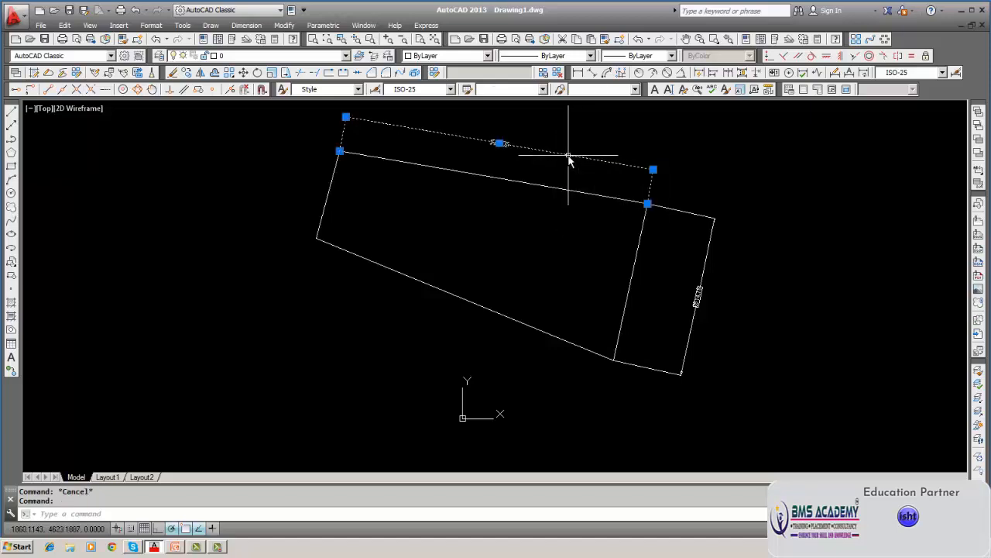
right_click(568, 155)
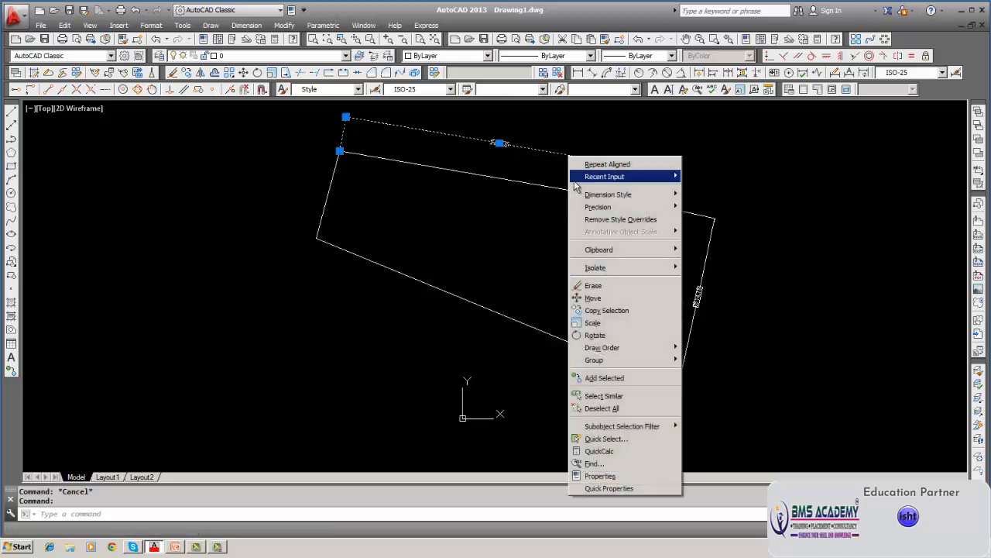
click(592, 478)
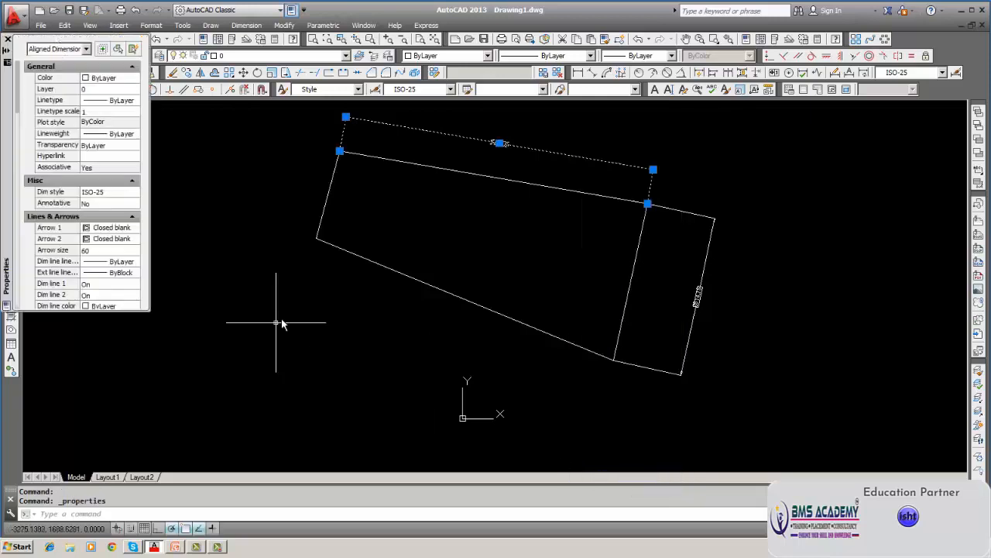
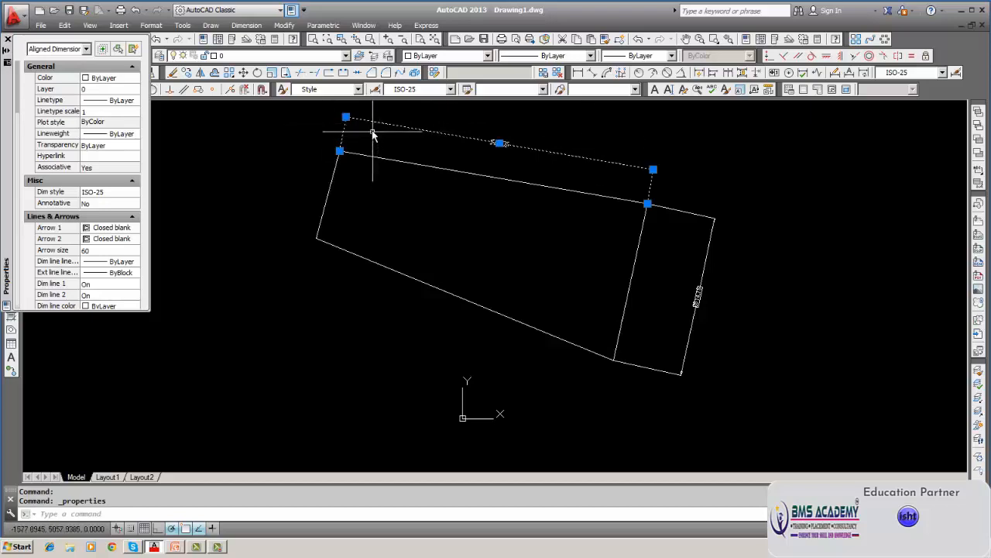
click(89, 90)
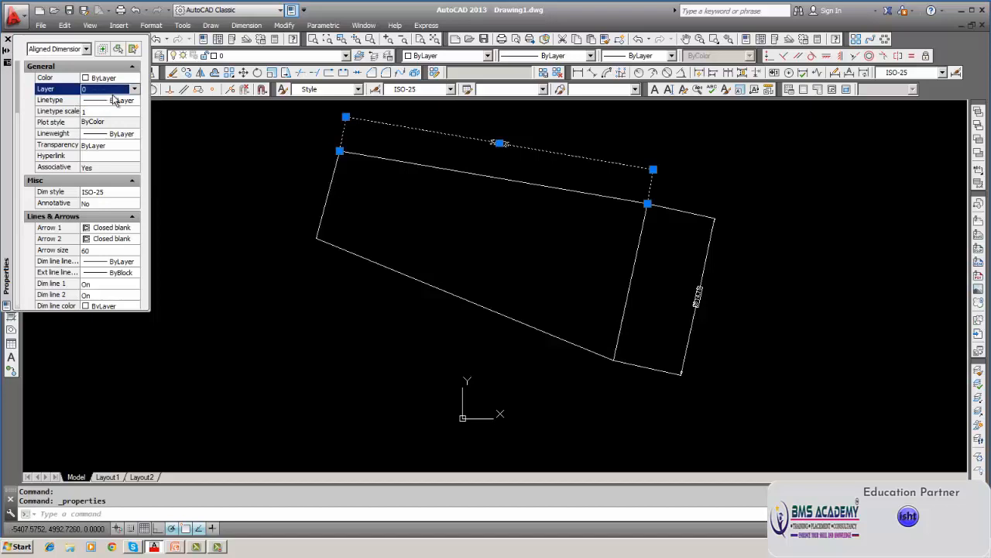
click(135, 89)
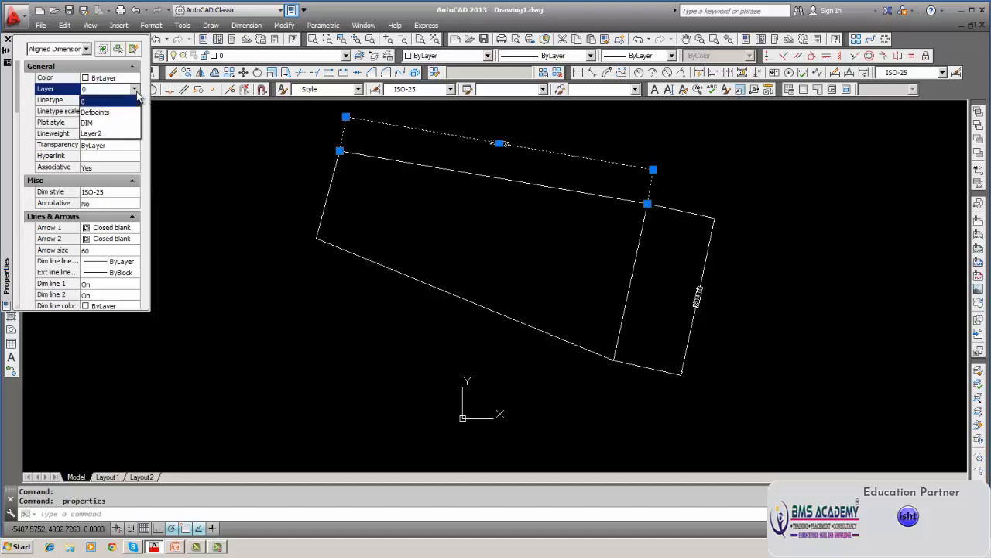
click(120, 123)
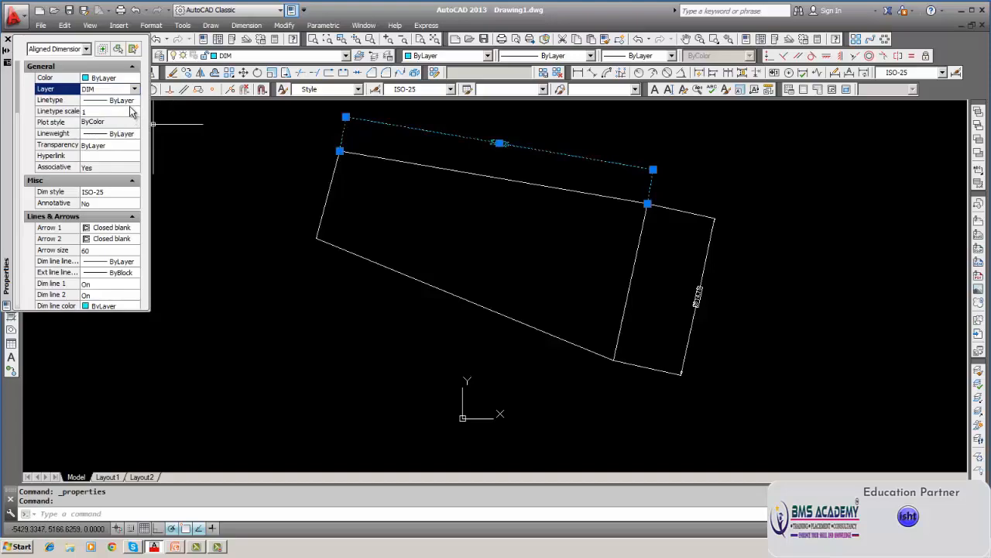
Review the upper dimension's linetype and plot style settings, keeping linetype ByLayer, and set its lineweight to 0.00 mm
click(133, 101)
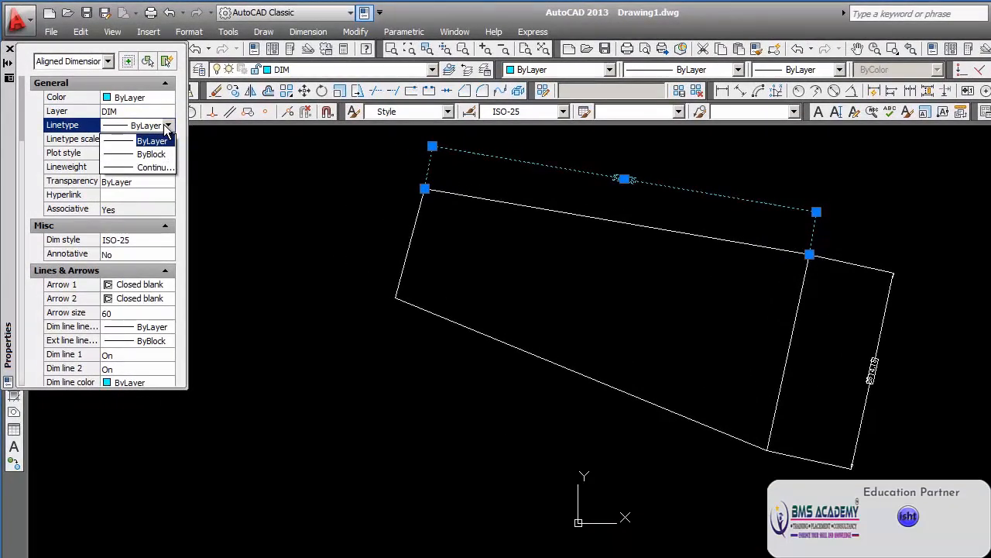
click(165, 126)
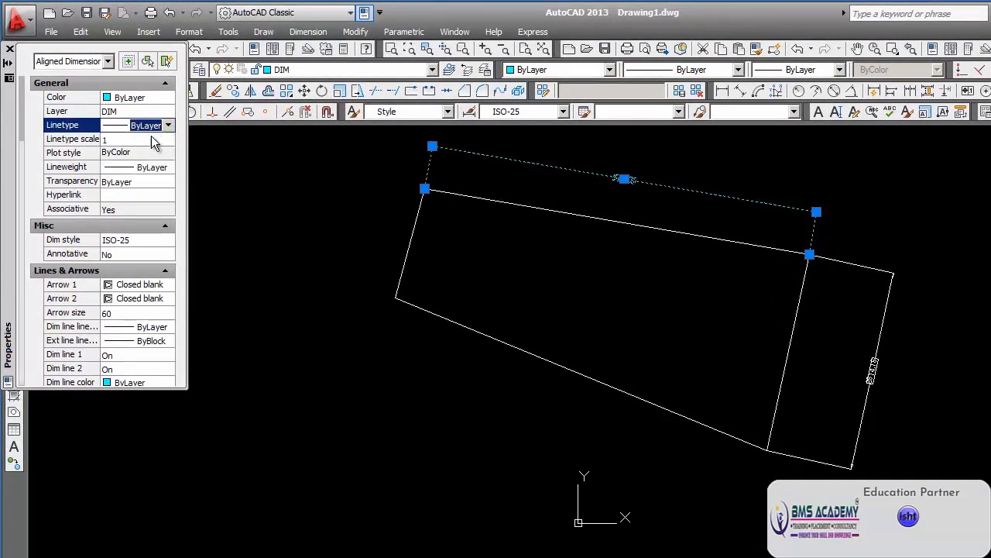
click(153, 139)
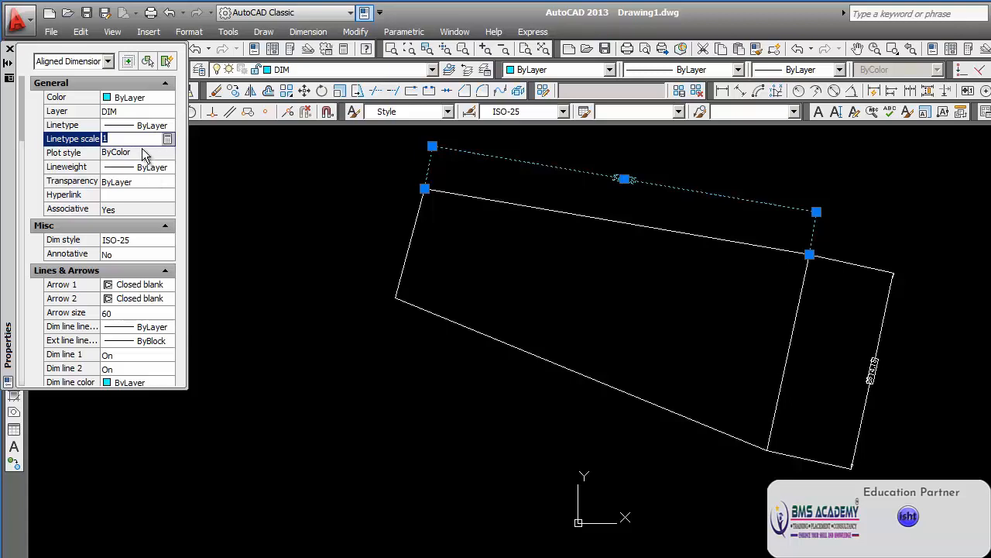
click(144, 153)
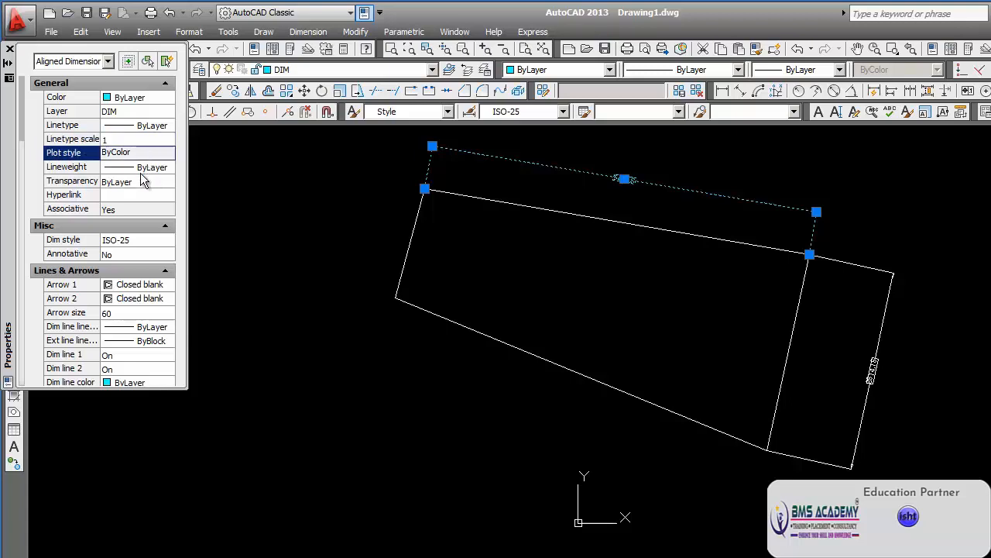
click(147, 169)
click(168, 168)
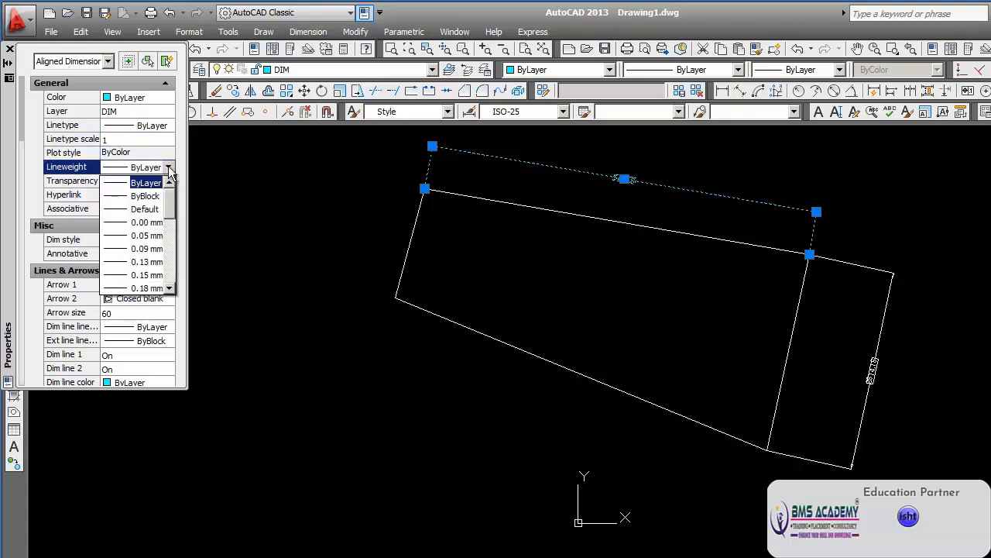
click(144, 222)
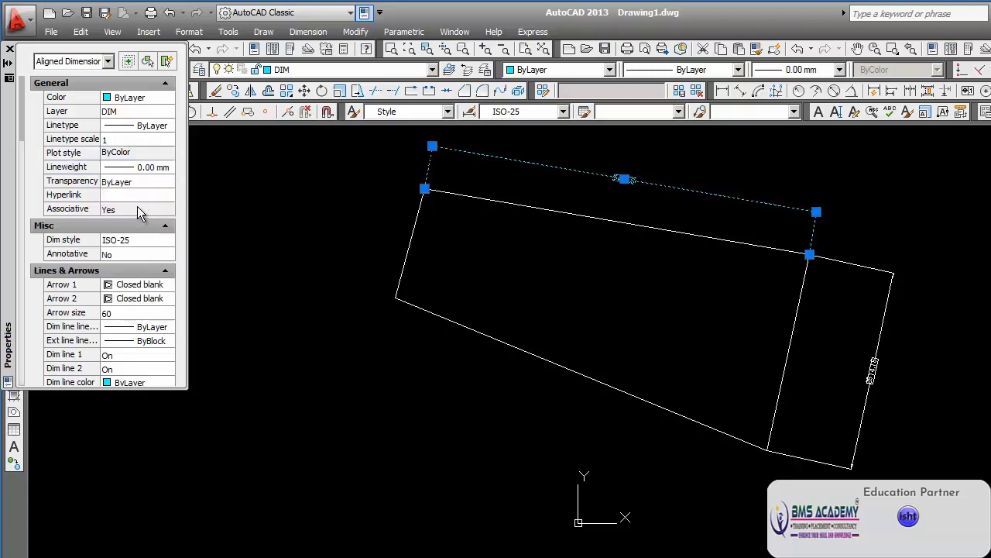
Switch the upper dimension to the ISO-10 dimension style and set its Arrow 1 to Open 30
click(140, 240)
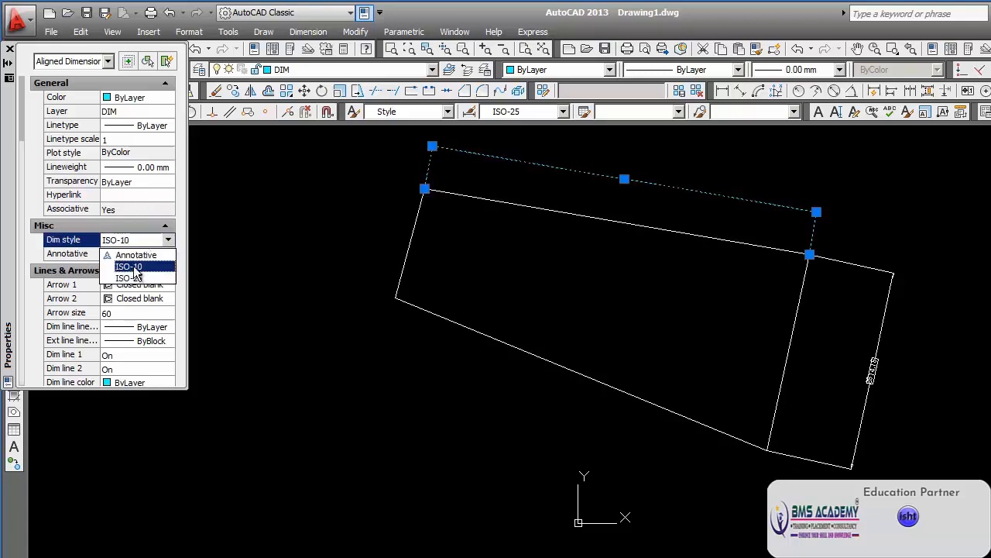
click(130, 267)
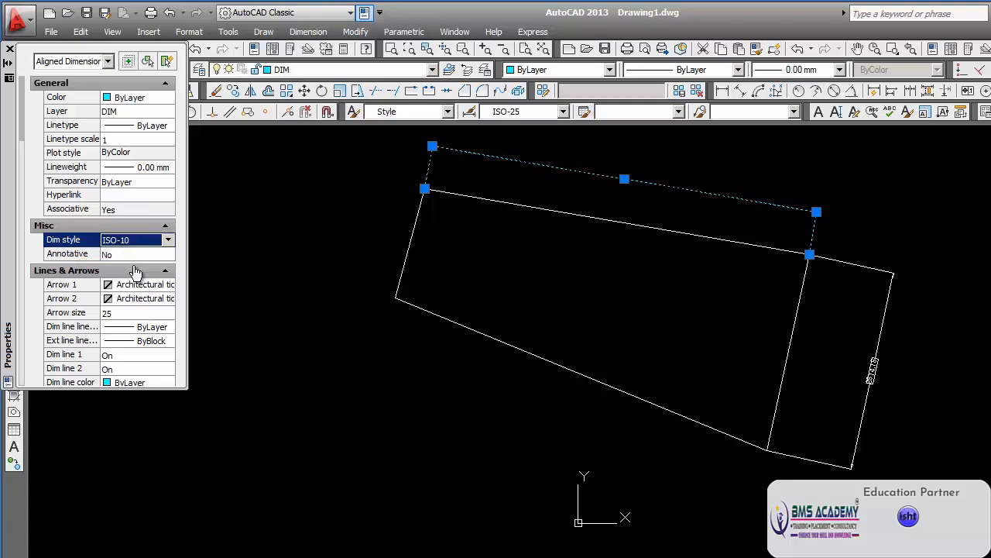
click(145, 285)
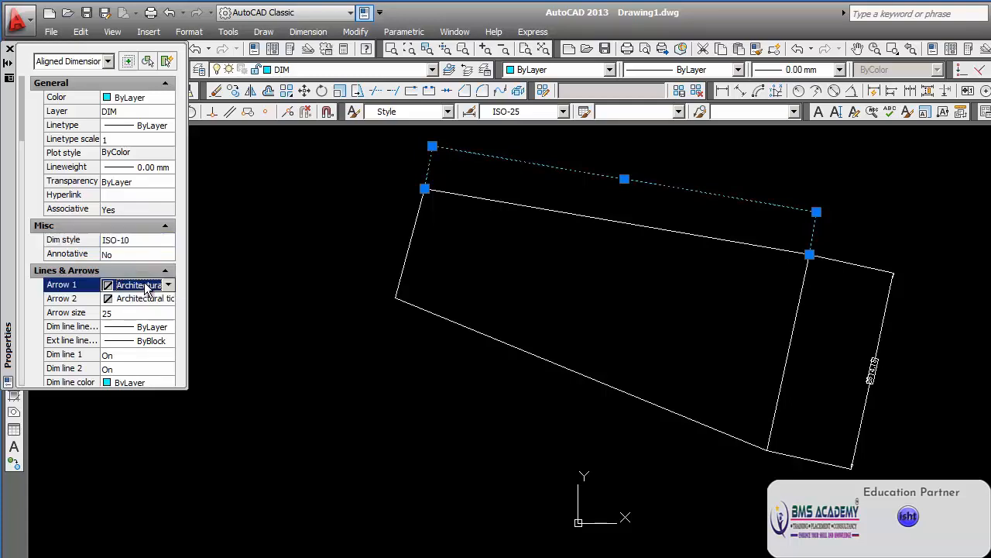
click(167, 286)
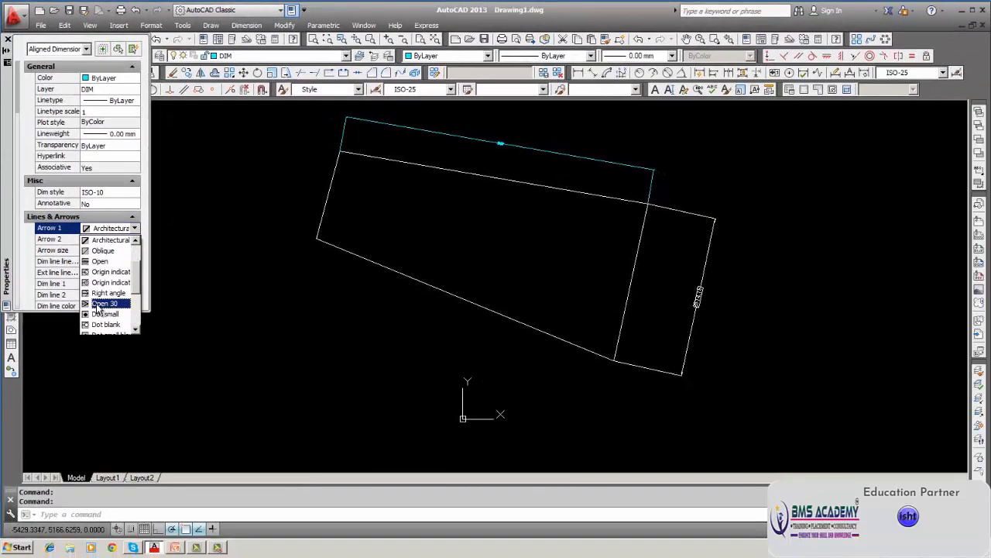
click(125, 363)
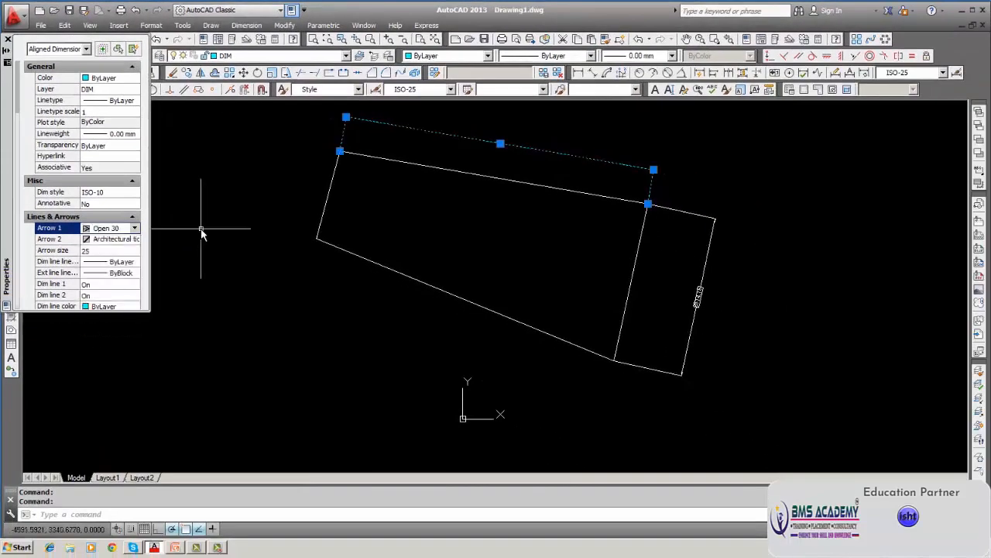
Set the upper dimension's style back to ISO-25
click(134, 192)
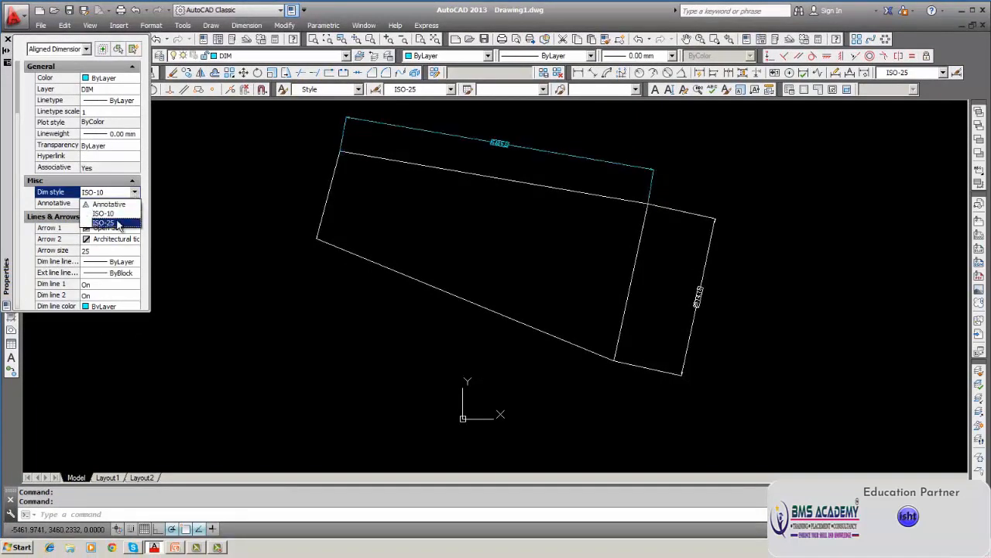
click(116, 222)
scroll(309, 136, up, 2)
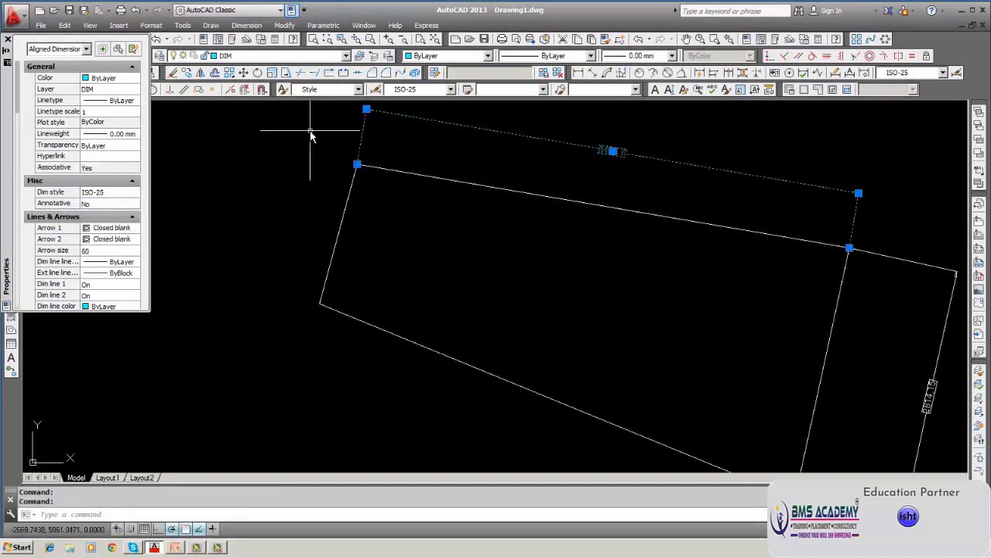
Deselect the upper dimension, look over both aligned dimensions, and close the Properties palette
key(Escape)
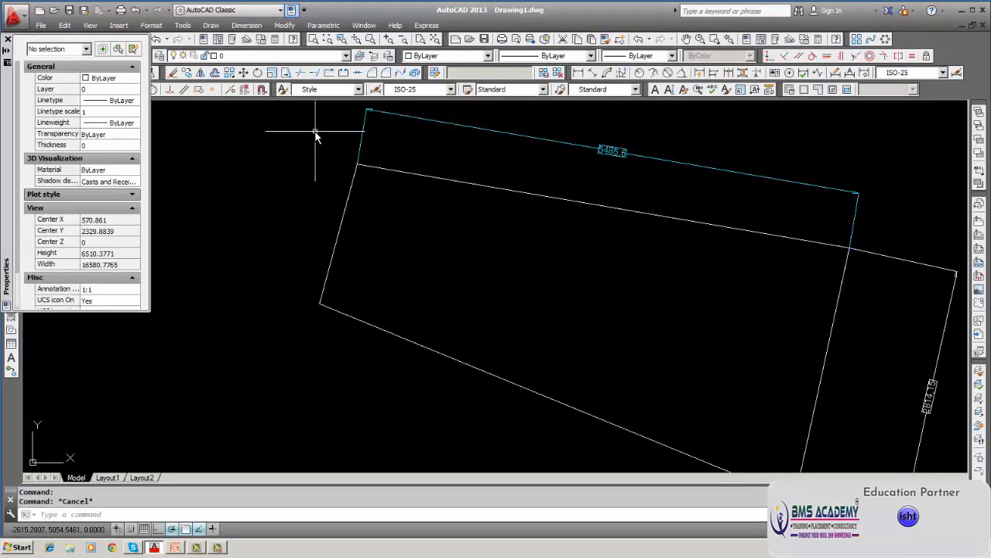
middle_drag(346, 141, 316, 165)
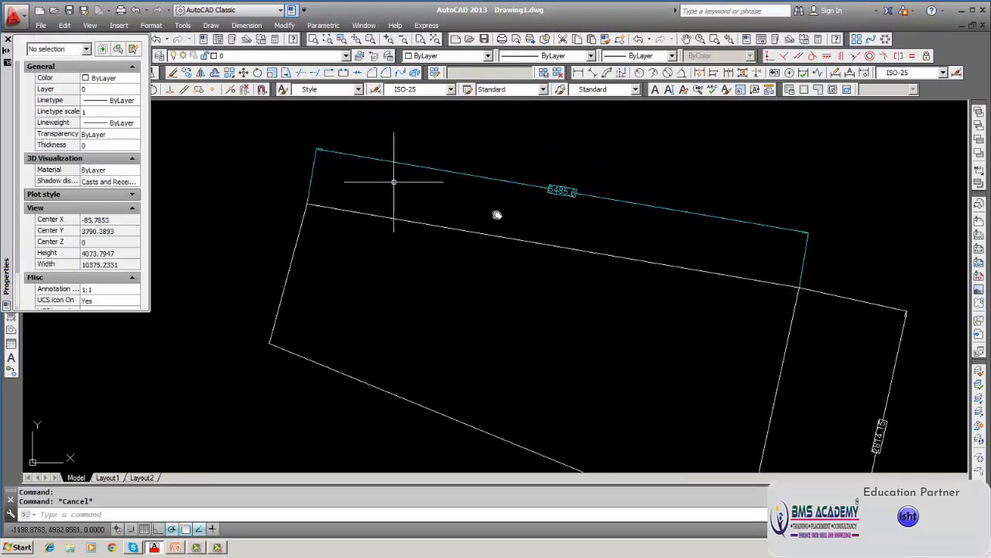
middle_drag(842, 310, 739, 266)
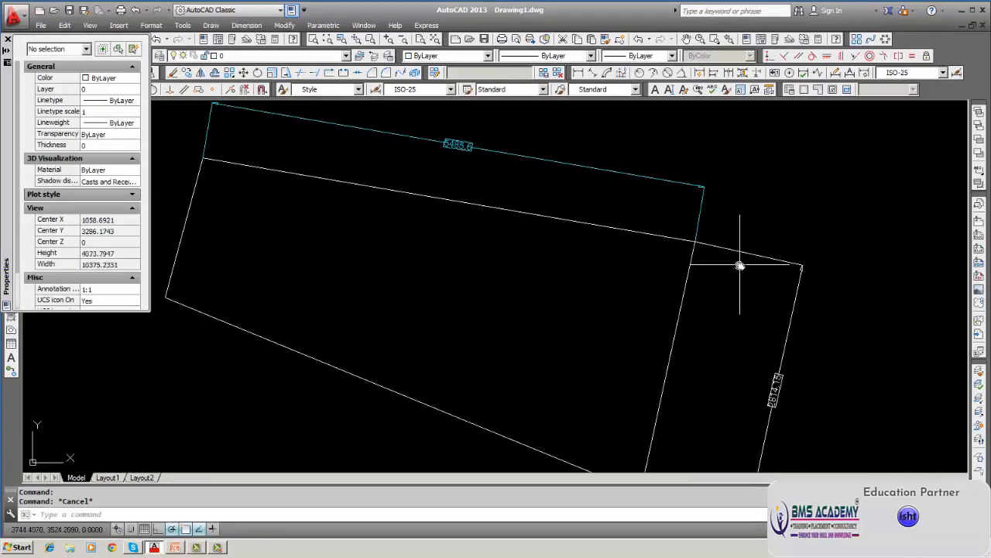
scroll(740, 266, down, 1)
key(Escape)
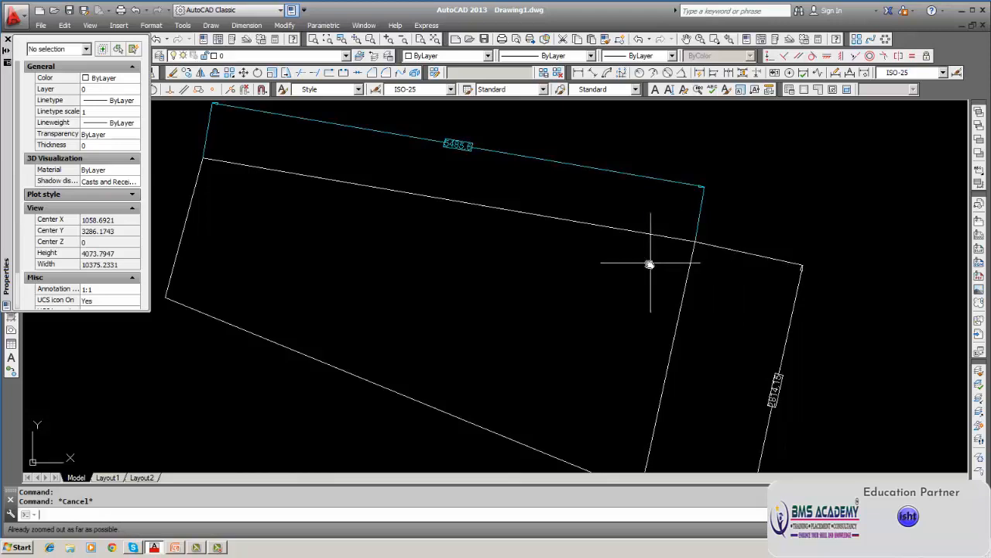
click(7, 39)
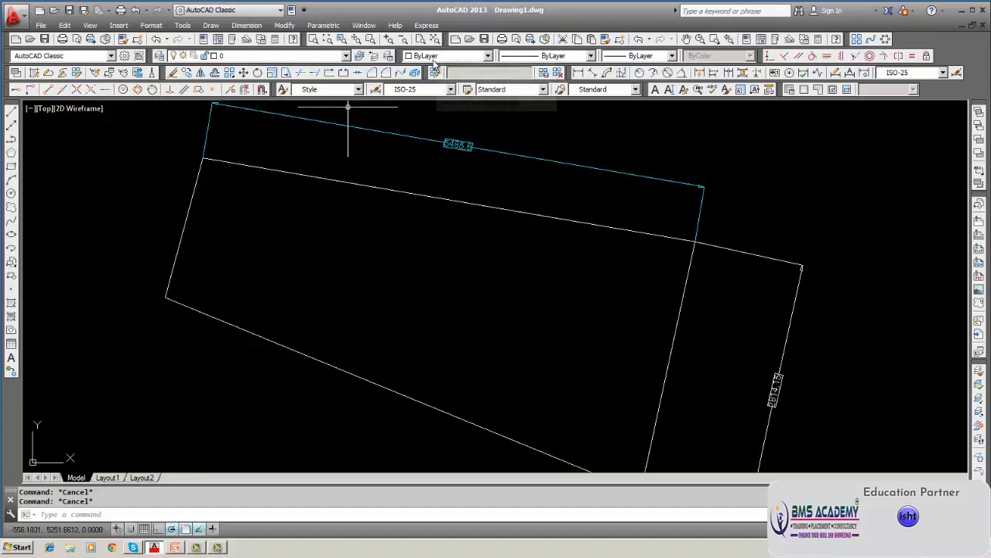
Open the properties of the outline's upper slanted line, review its colour options, and close the palette with the colour kept ByLayer
click(396, 191)
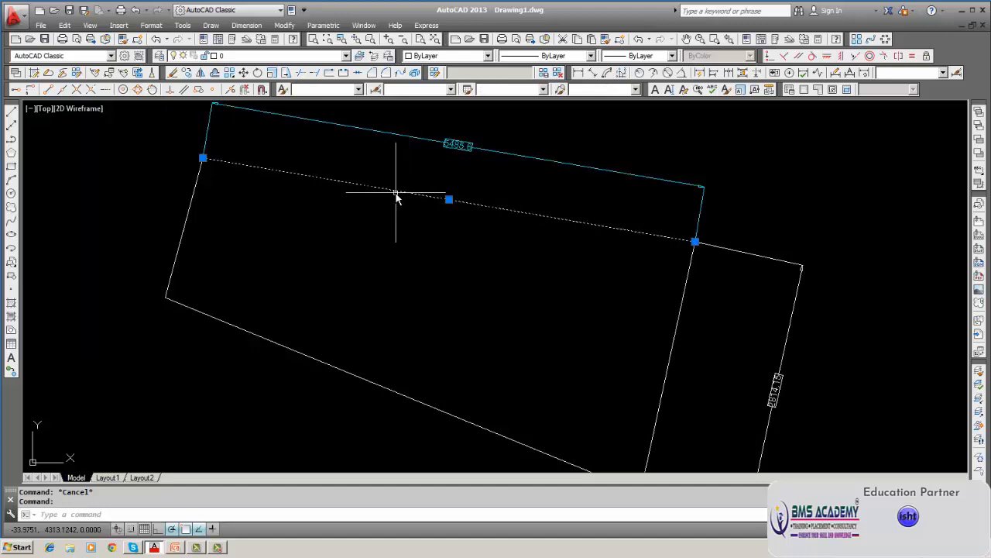
right_click(396, 194)
click(427, 458)
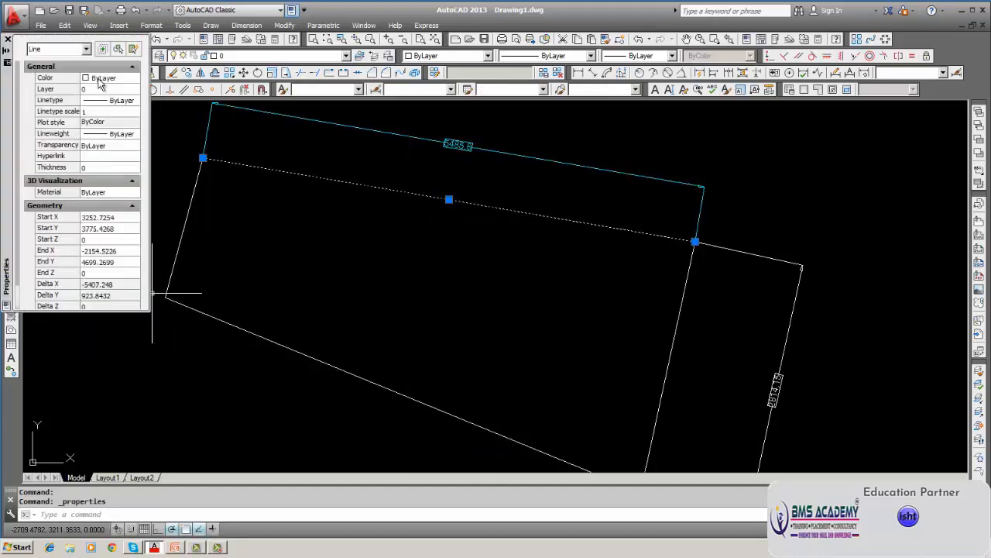
click(99, 81)
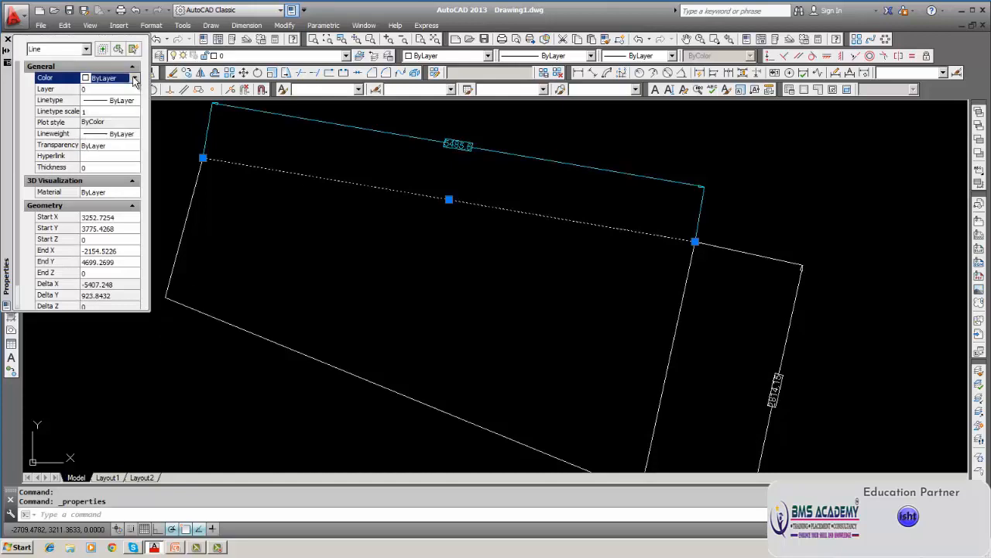
click(134, 80)
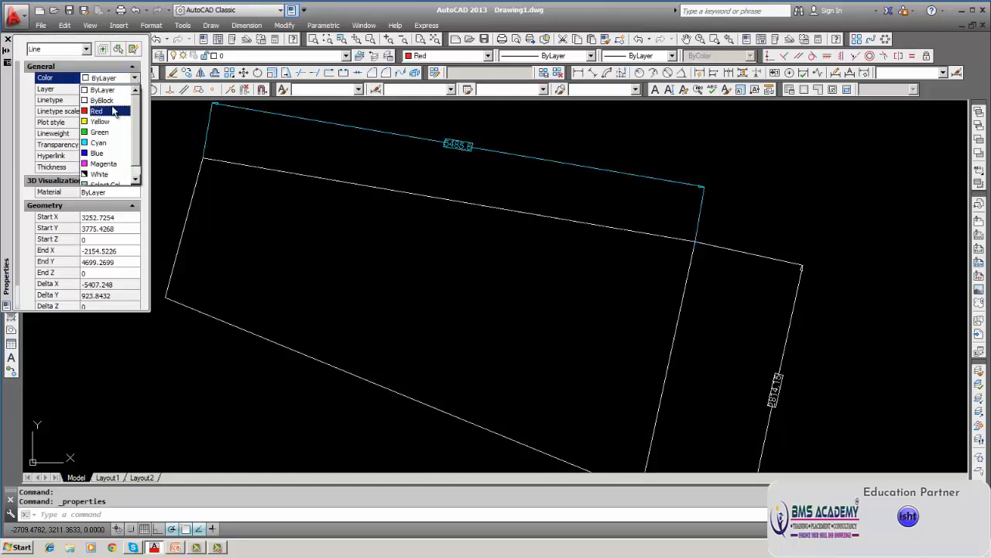
click(168, 107)
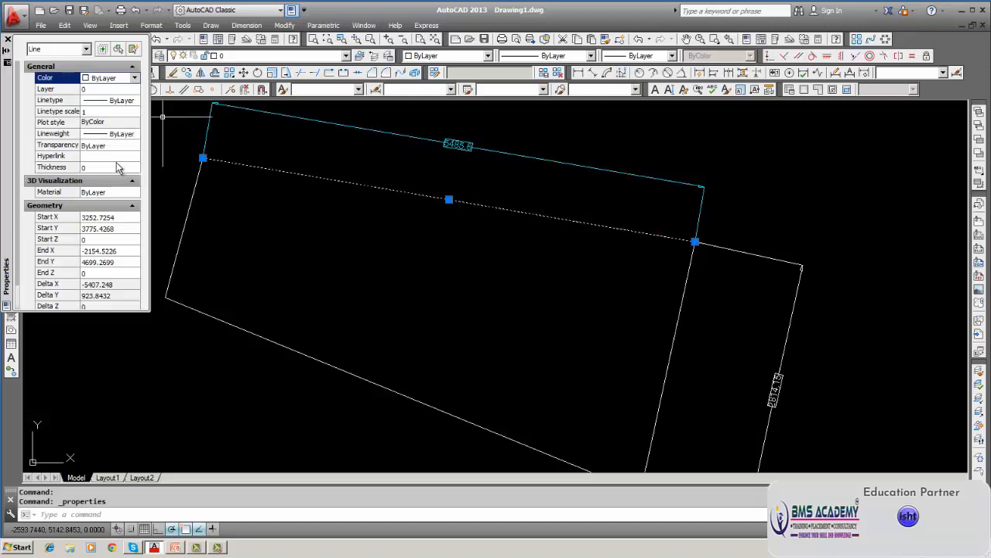
click(7, 40)
key(Escape)
Open the Layer Properties Manager, examine layer 0's colour, linetype and lineweight settings, and close it
scroll(287, 298, down, 2)
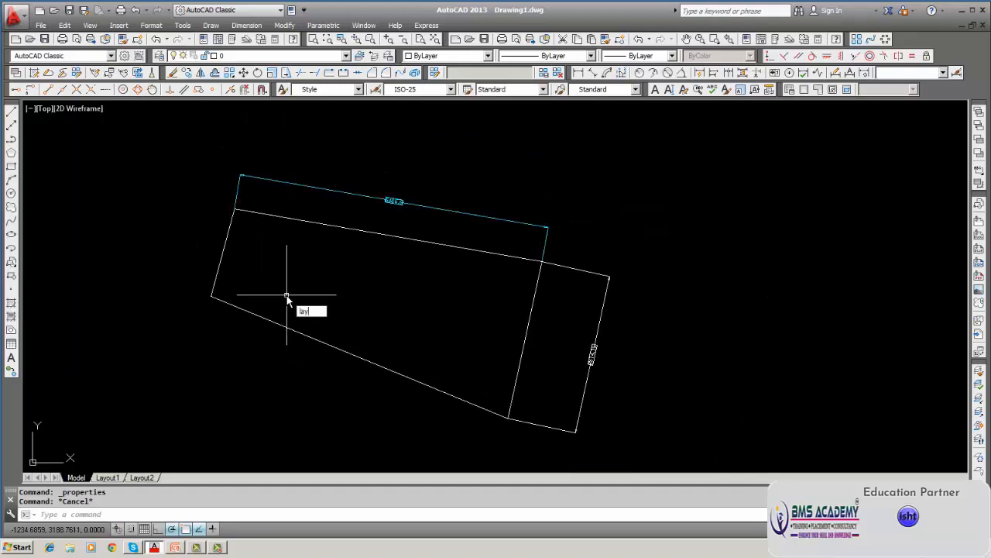
text(layer)
key(Return)
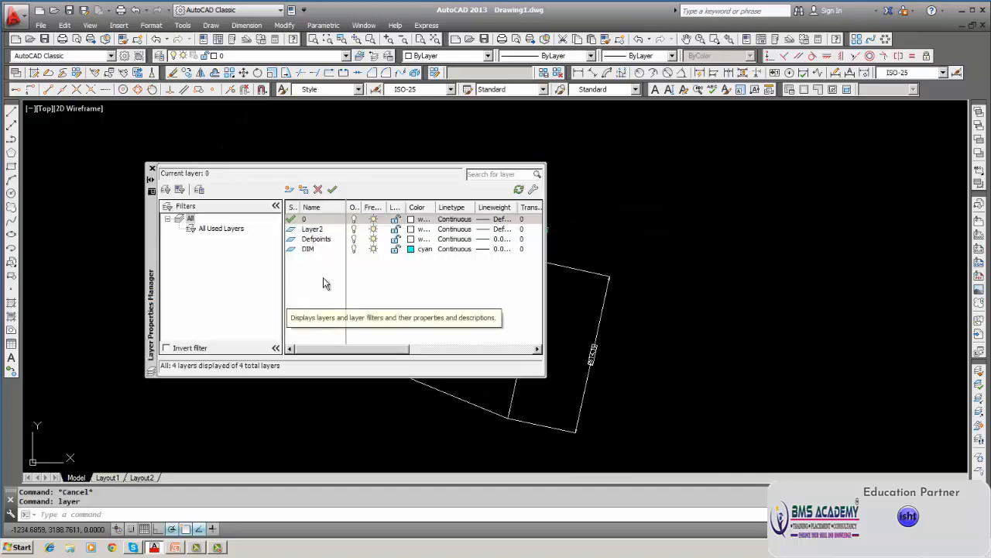
click(341, 223)
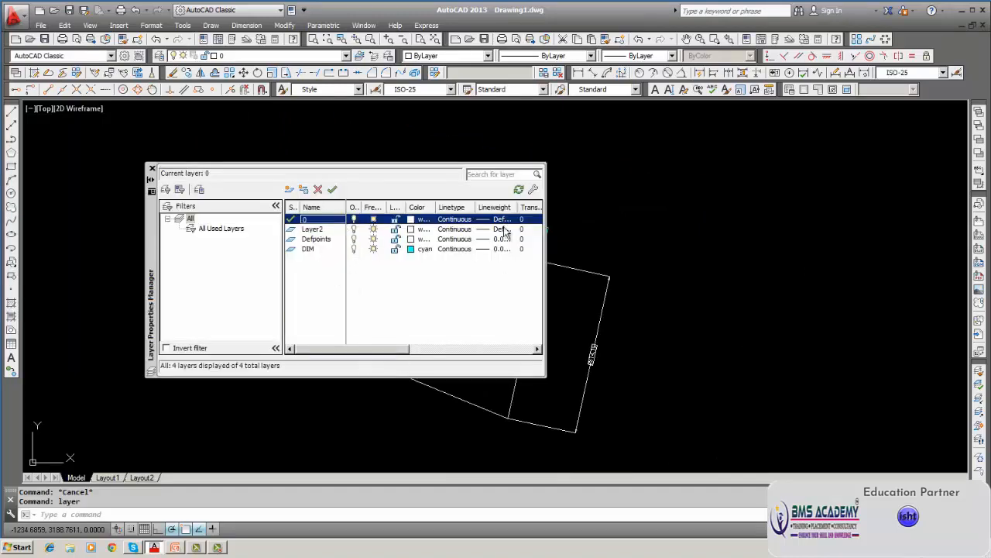
key(Escape)
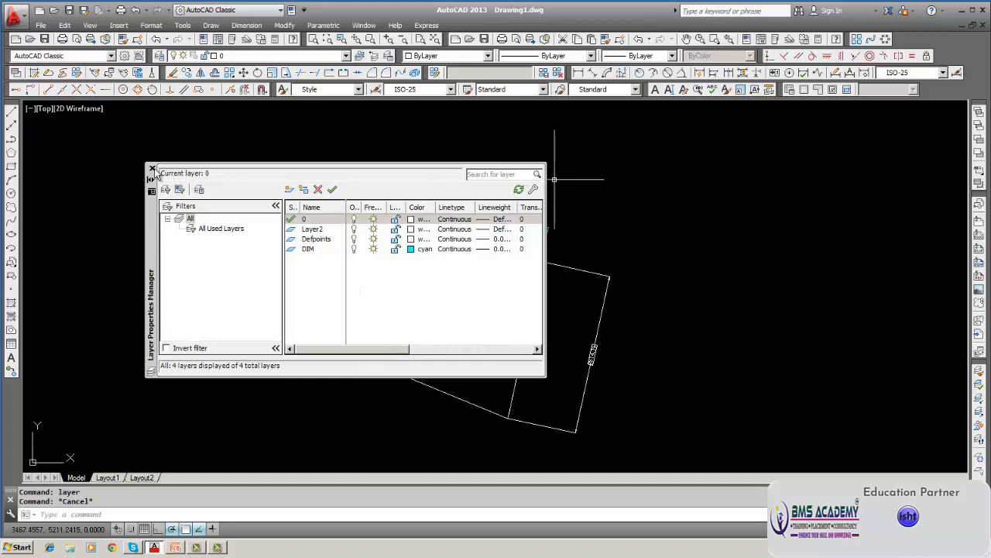
click(151, 169)
key(Escape)
middle_drag(248, 191, 258, 203)
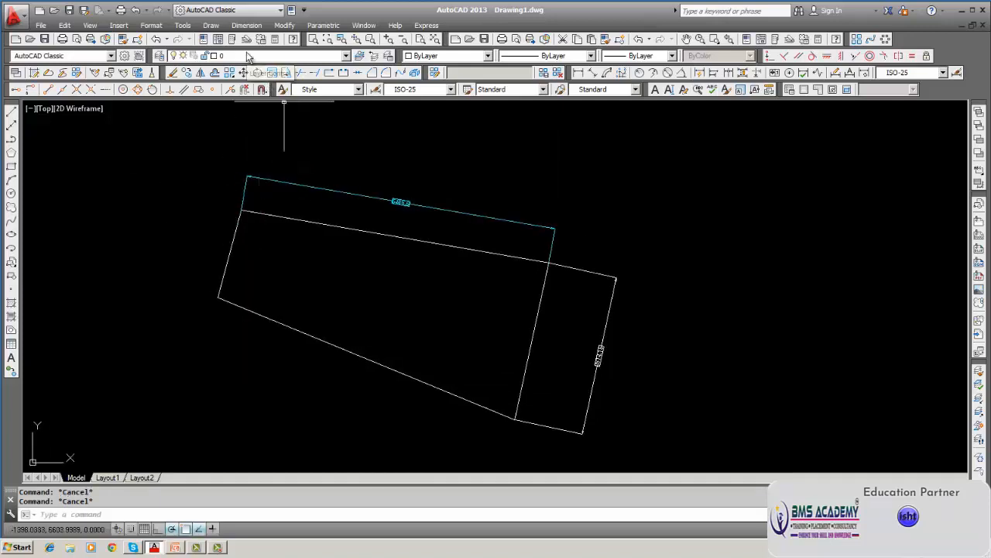
Set the colour of the outline's upper slanted line to Red and reselect the line to check its colour
click(488, 57)
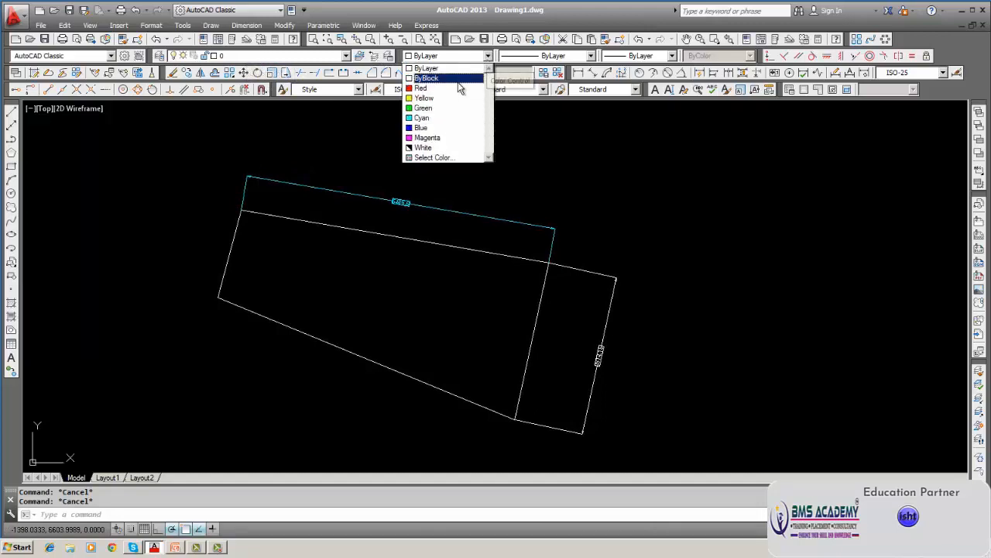
click(566, 162)
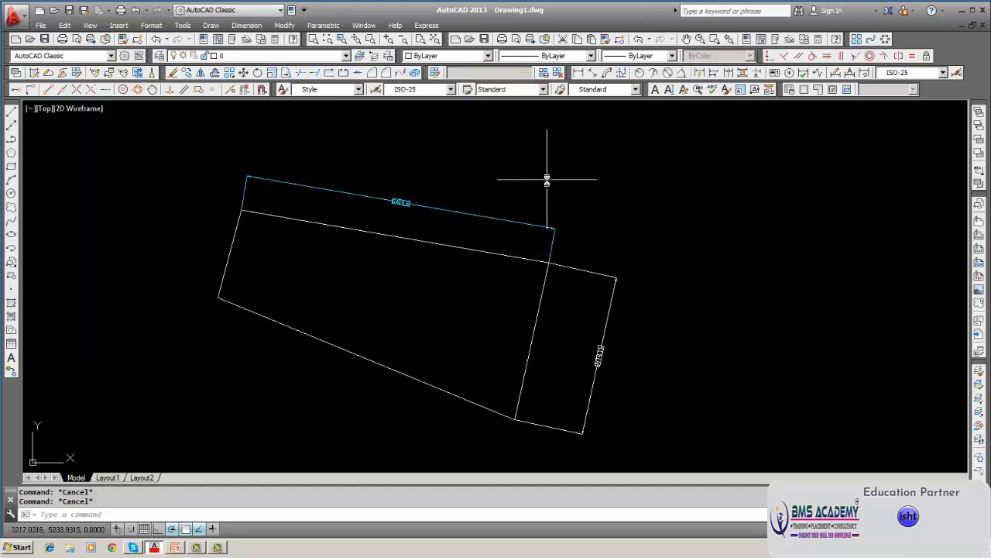
click(387, 237)
click(488, 58)
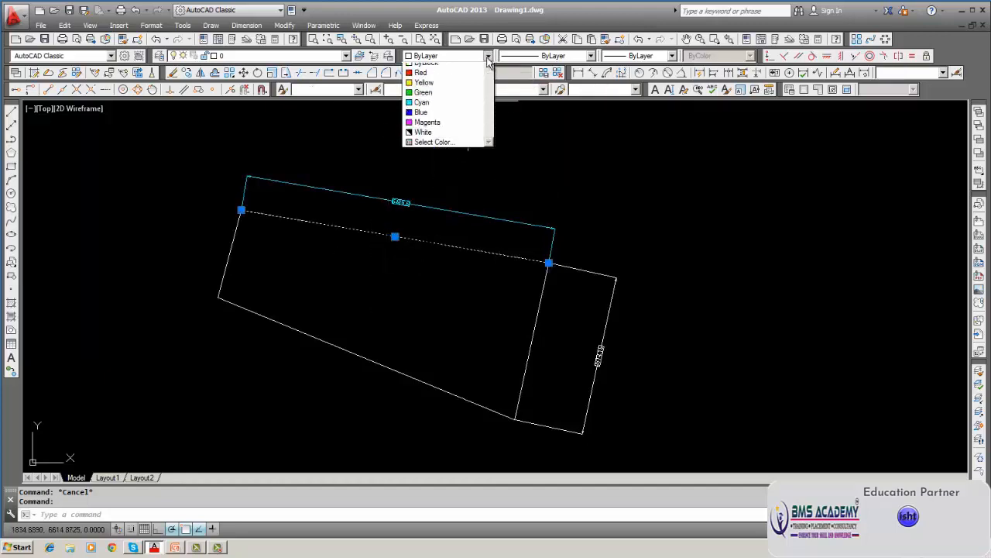
click(461, 89)
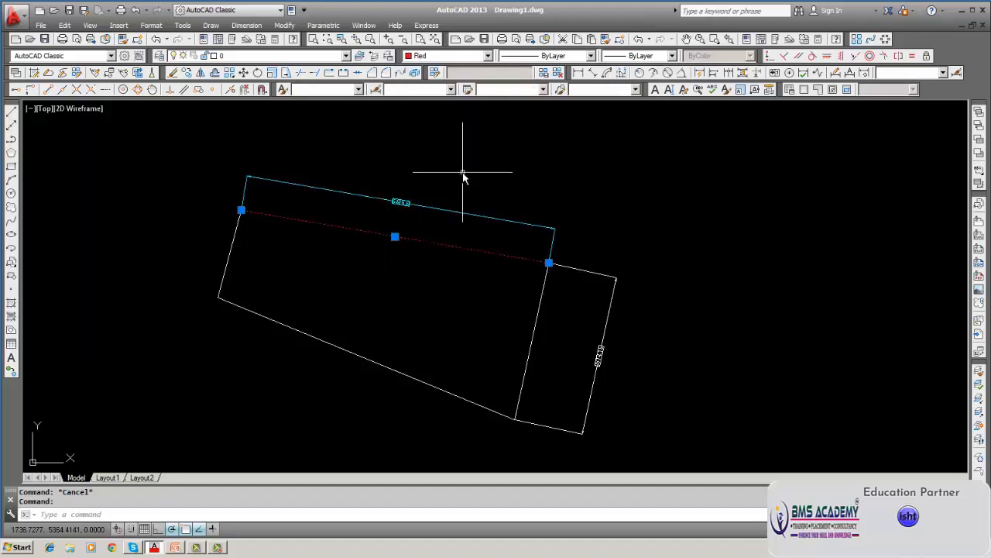
key(Escape)
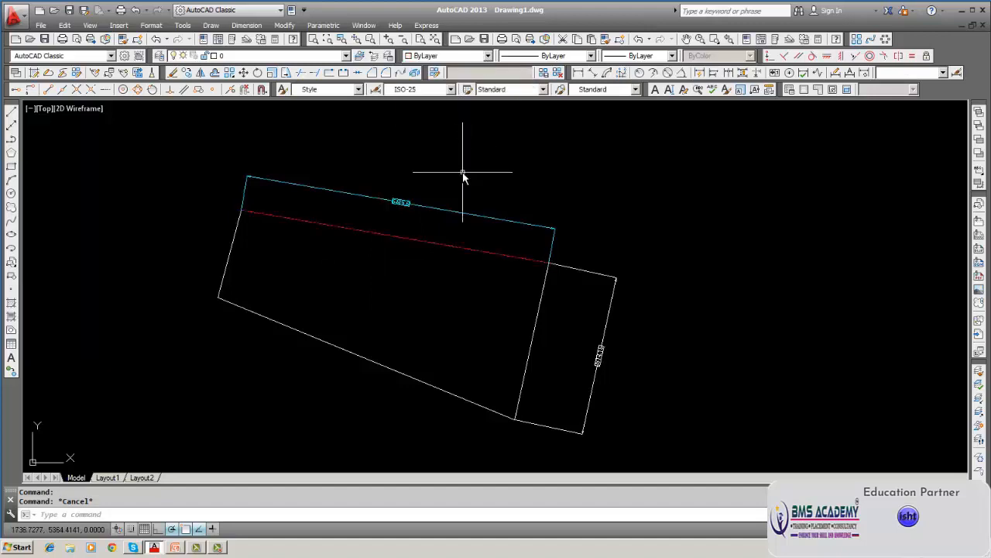
click(417, 243)
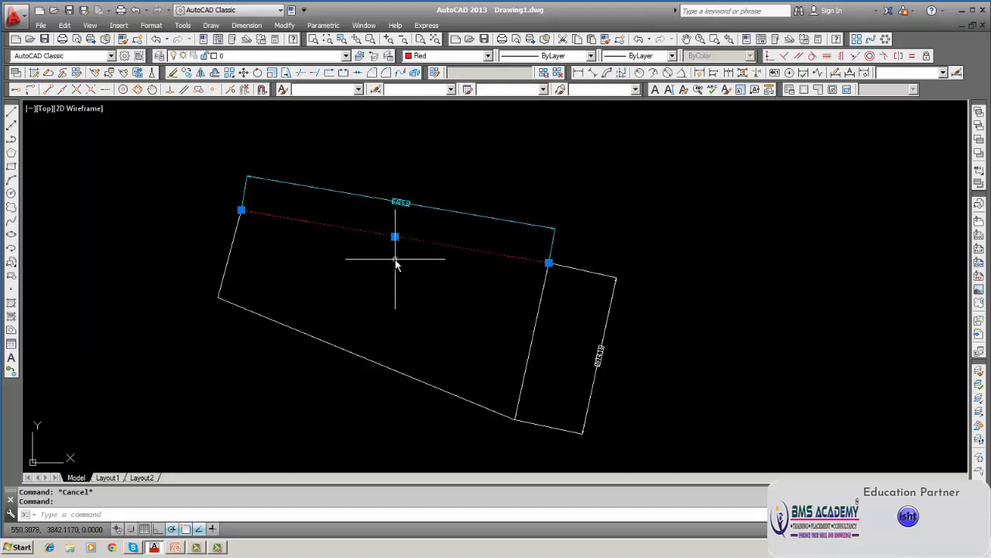
key(Escape)
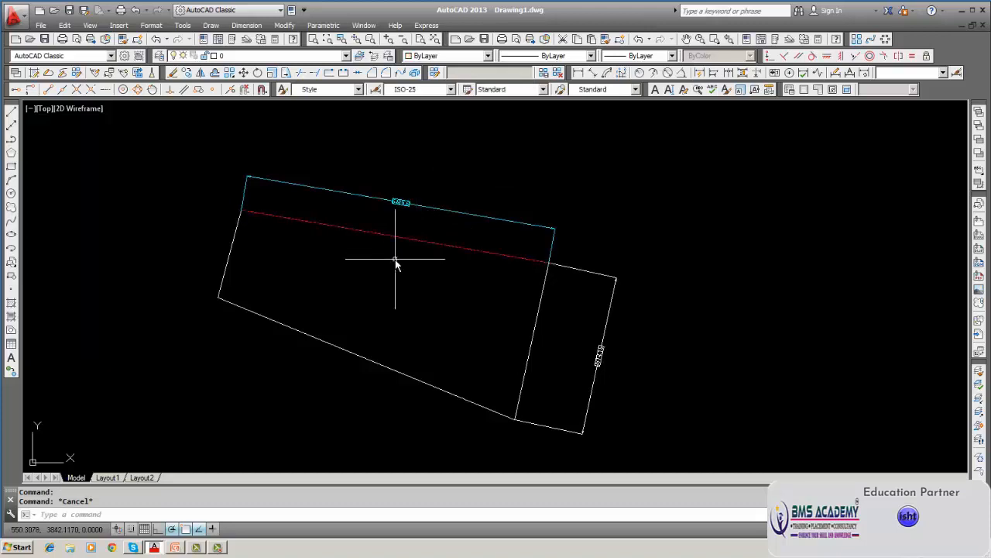
Set the colour of the outline's right-hand line to Green, check it together with the upper line, and clear the selection
click(544, 288)
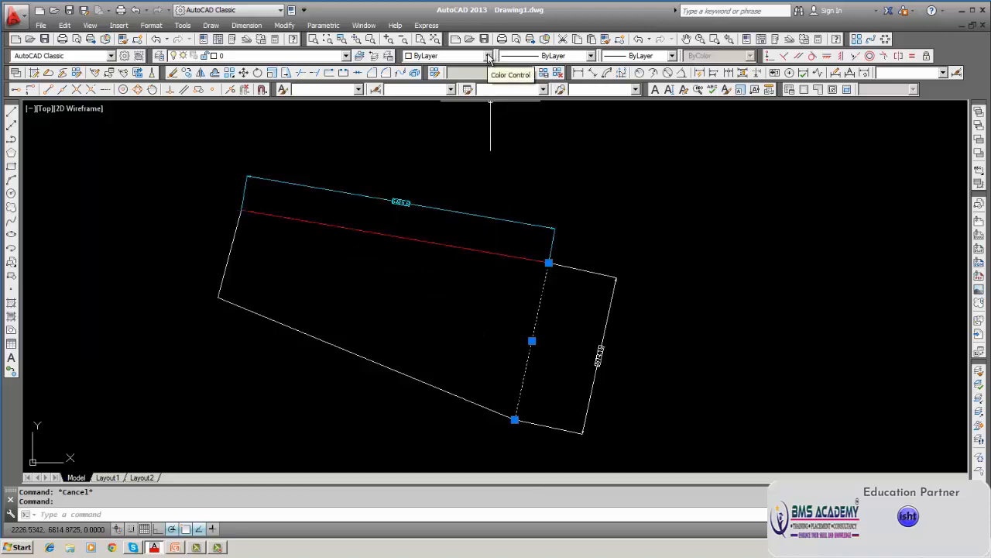
click(488, 57)
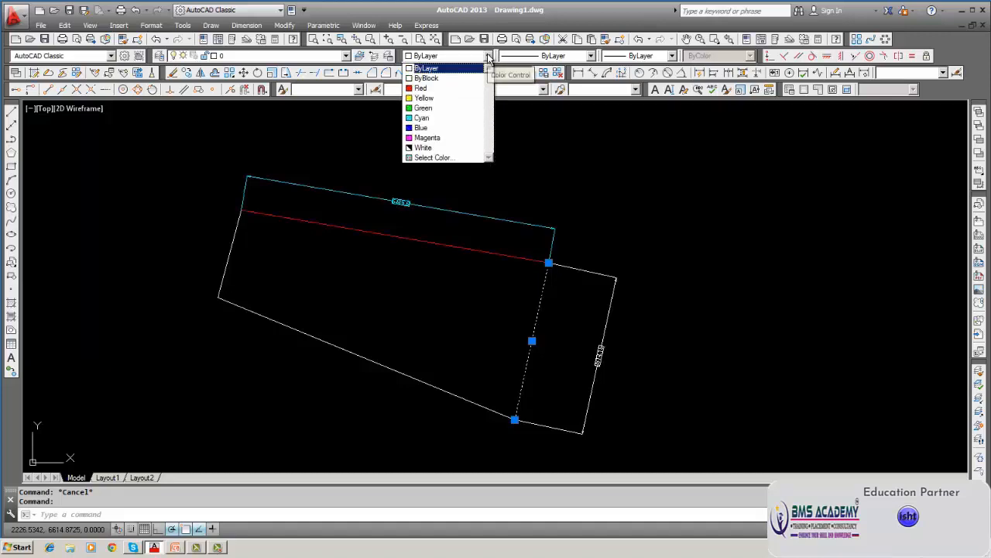
double_click(441, 109)
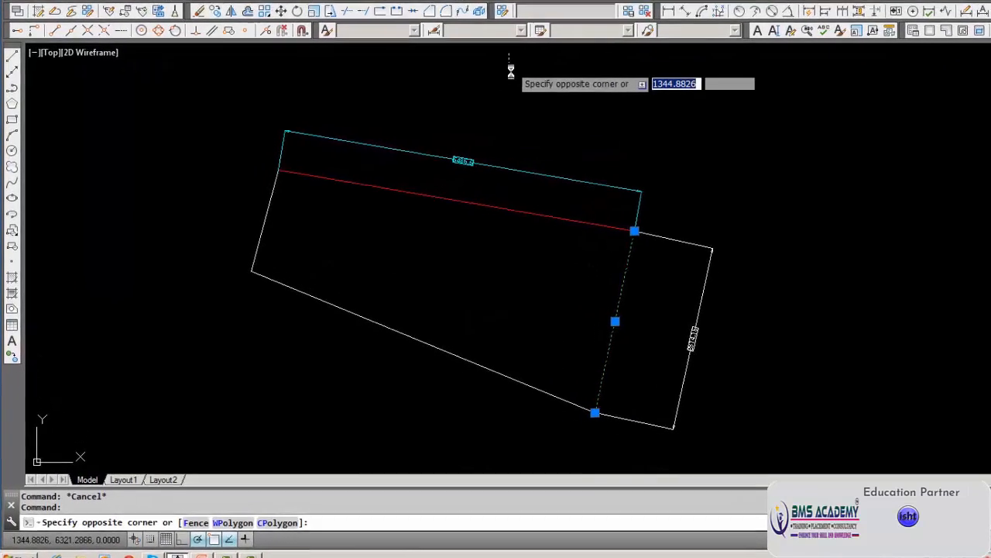
key(Escape)
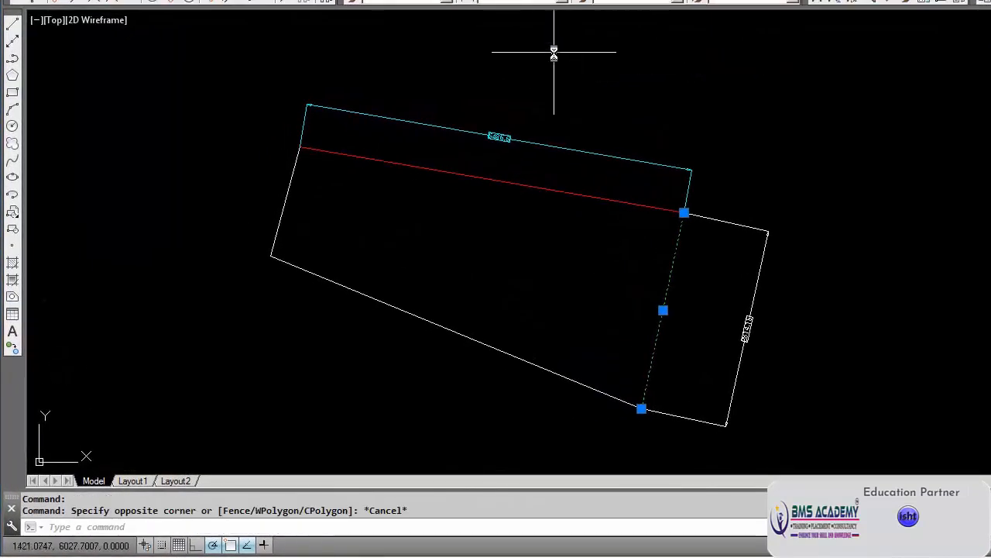
click(509, 87)
click(538, 75)
key(Escape)
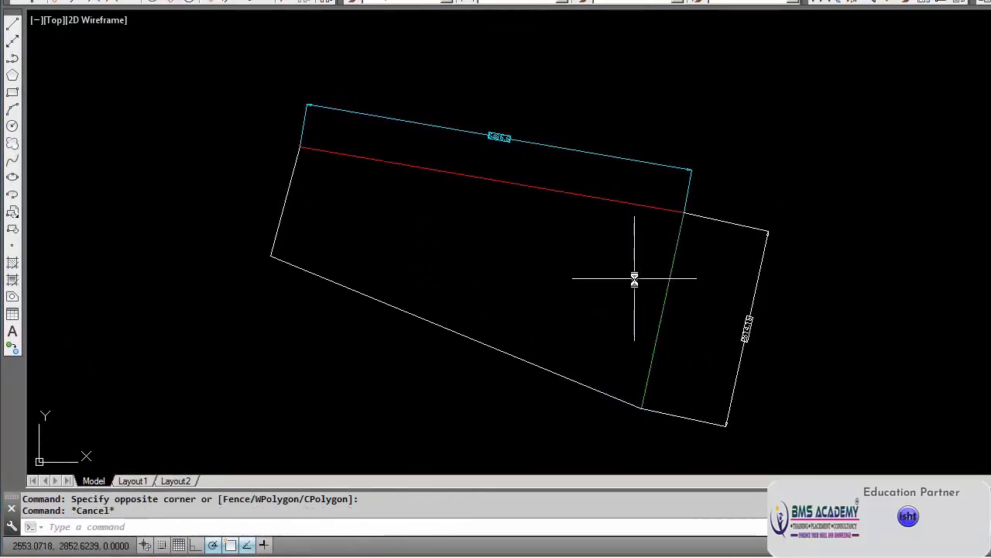
click(671, 261)
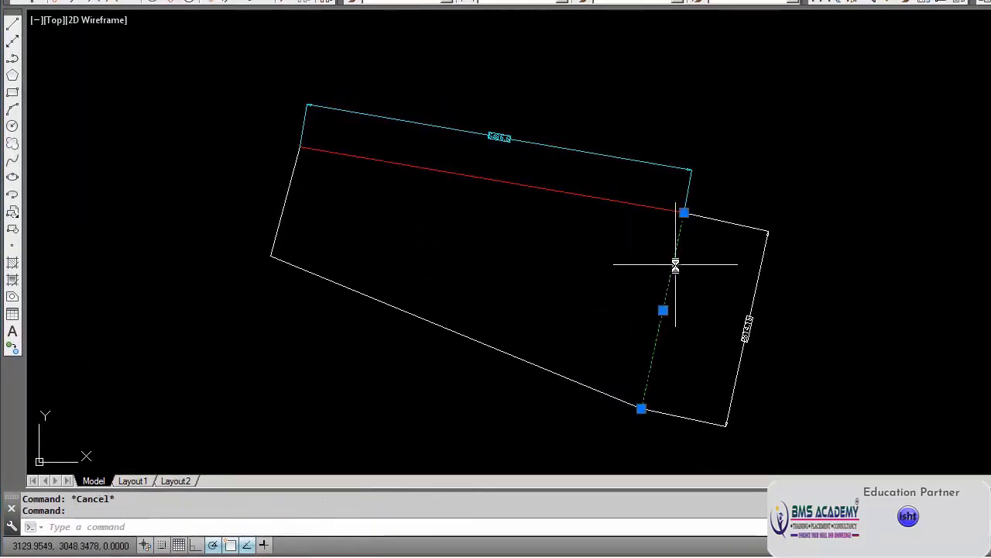
click(617, 202)
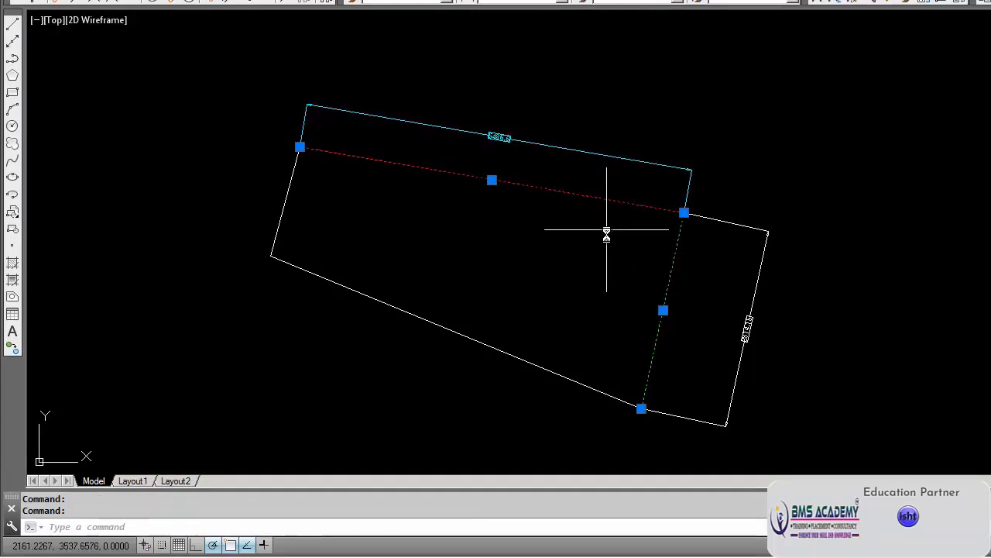
key(Escape)
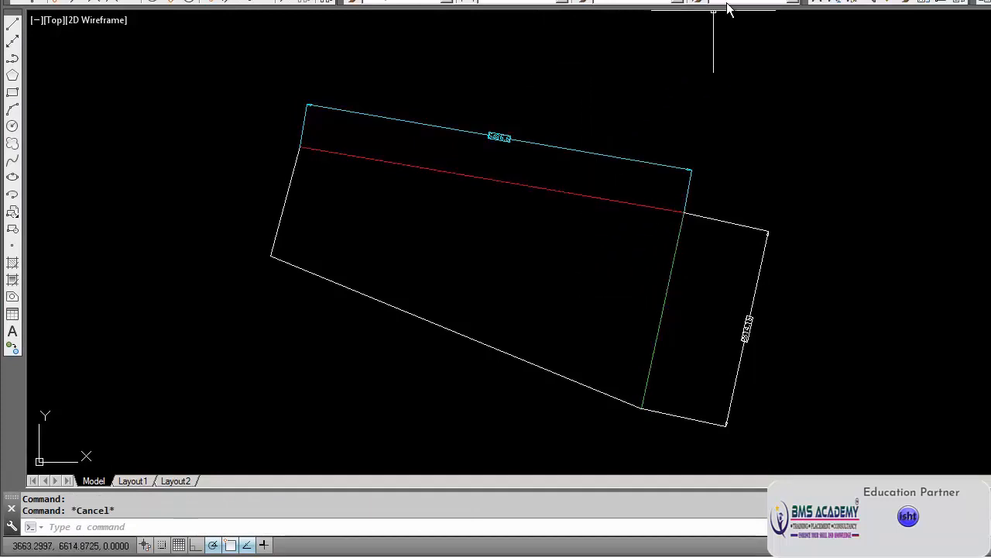
Review the available linetype and lineweight options for new objects, keeping both ByLayer
click(491, 68)
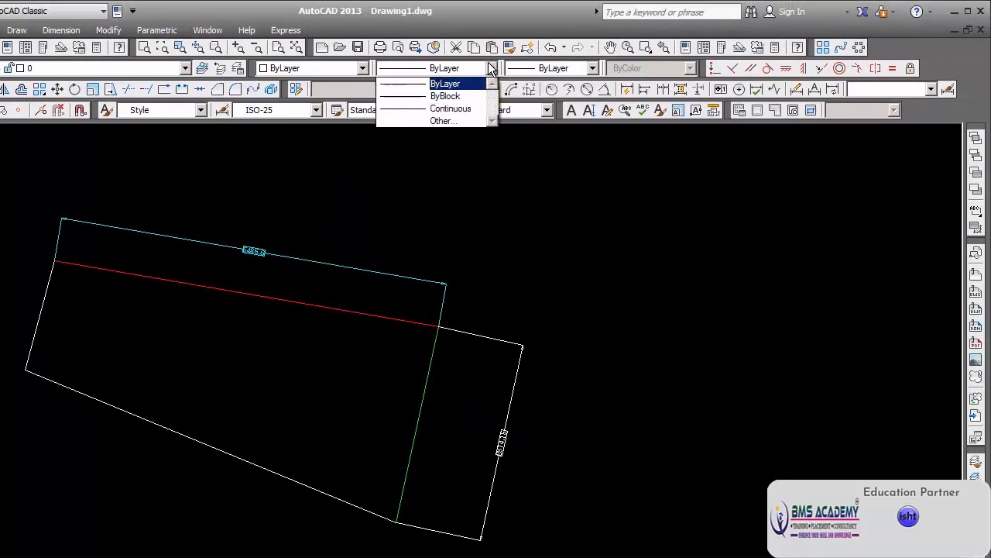
click(476, 122)
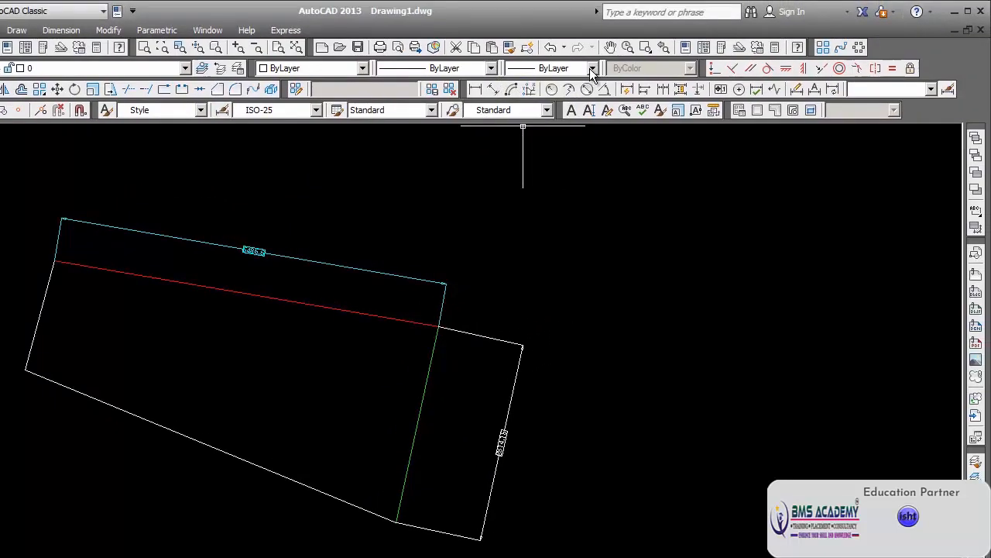
click(591, 69)
click(592, 69)
Load the linetypes ACAD_ISO07W100, ACAD_ISO02W100 and ACAD_ISO09W100 from acadiso.lin through the Linetype Manager
click(489, 69)
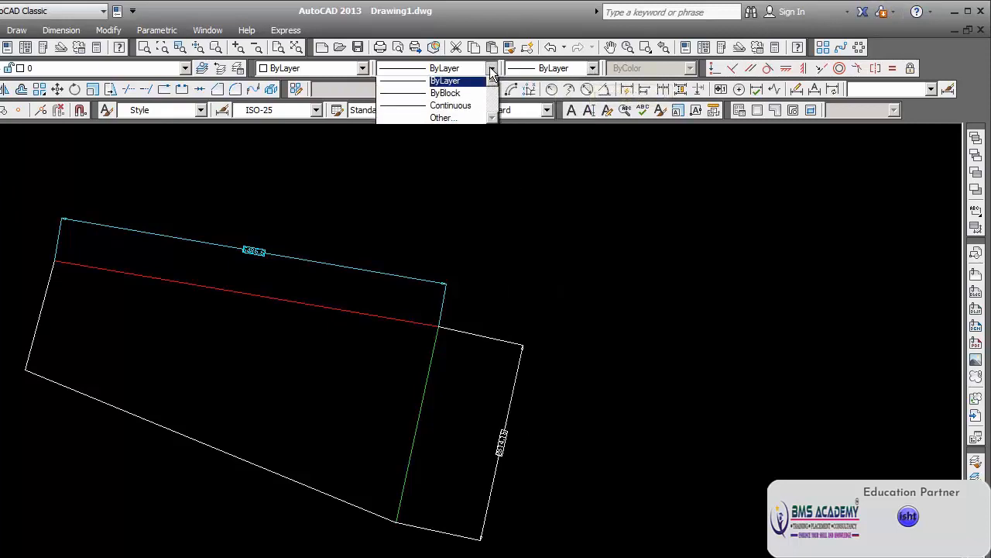
click(441, 121)
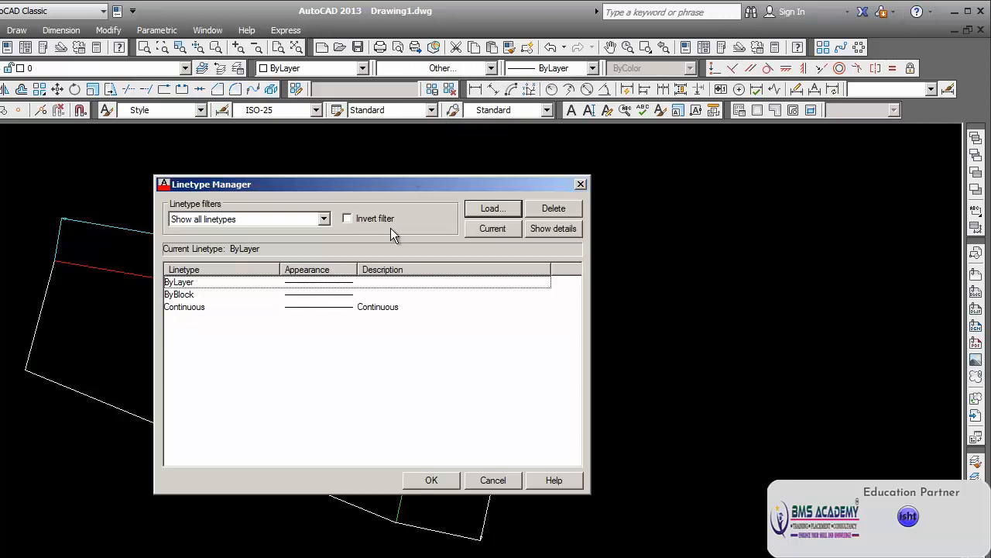
click(485, 210)
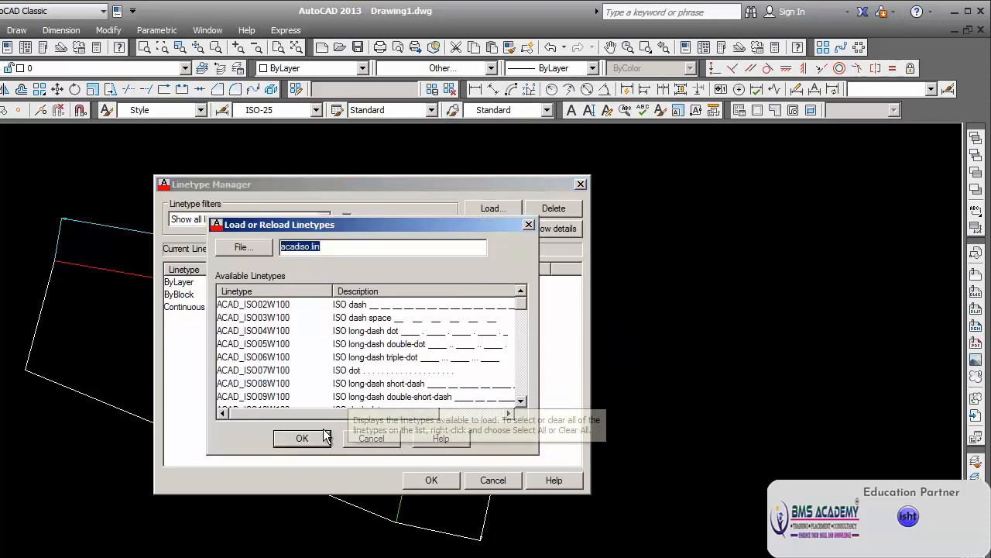
double_click(345, 370)
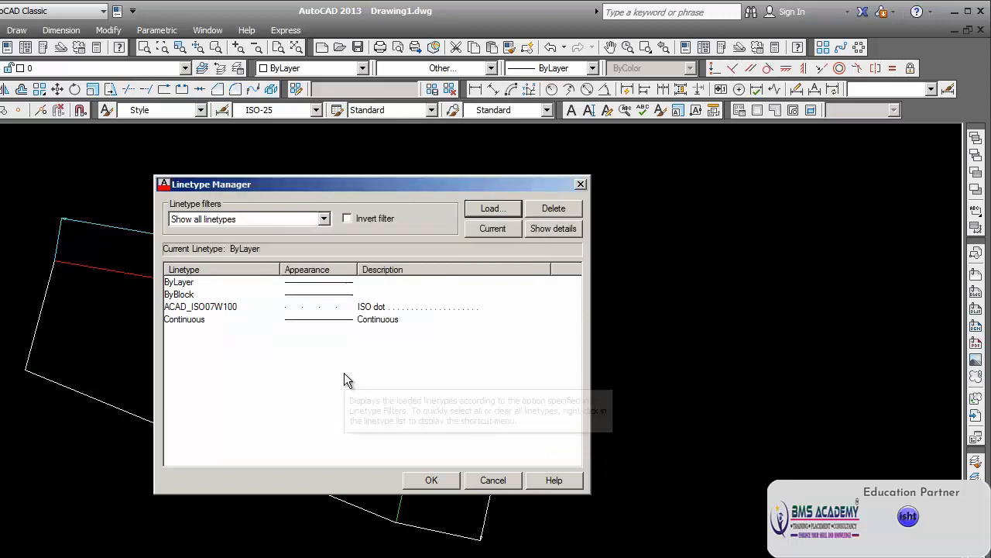
click(503, 213)
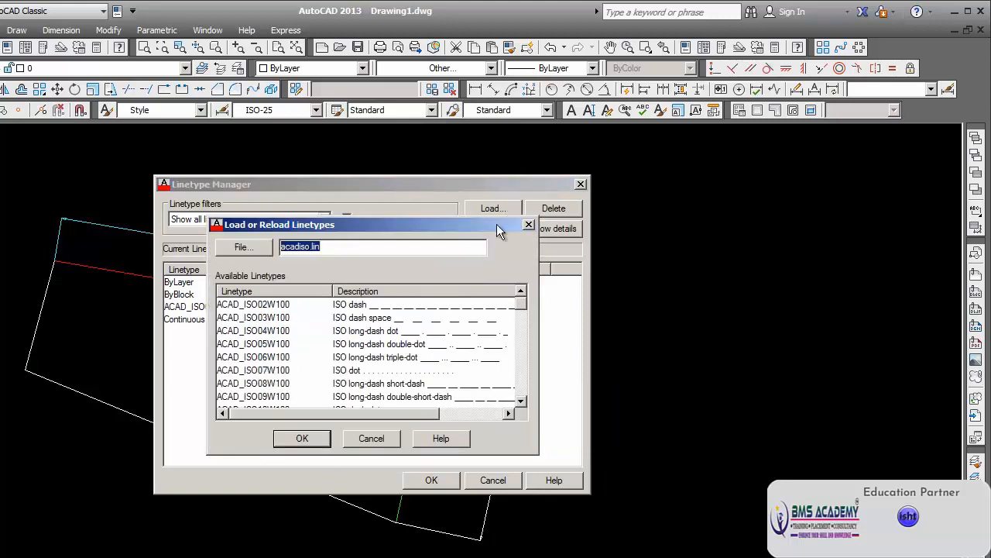
double_click(353, 310)
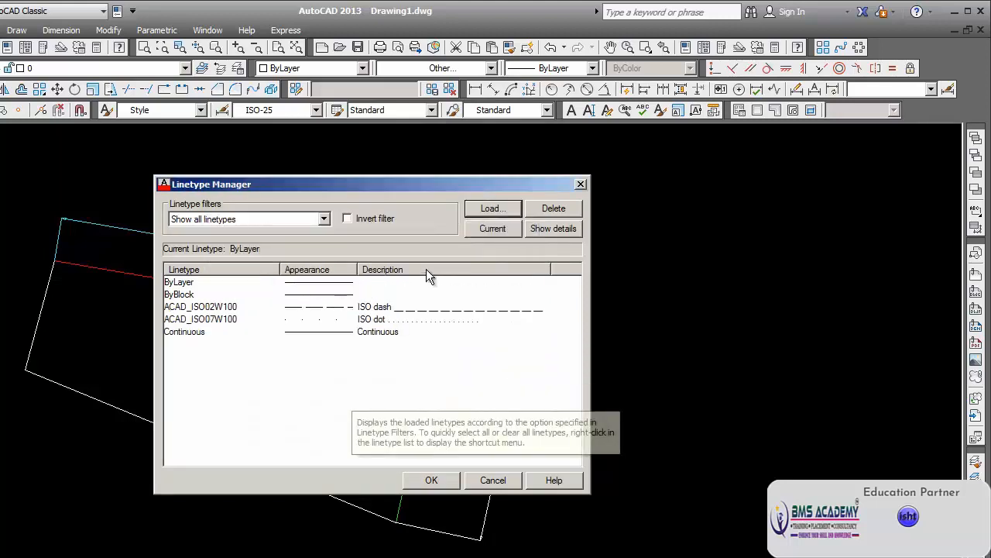
click(487, 209)
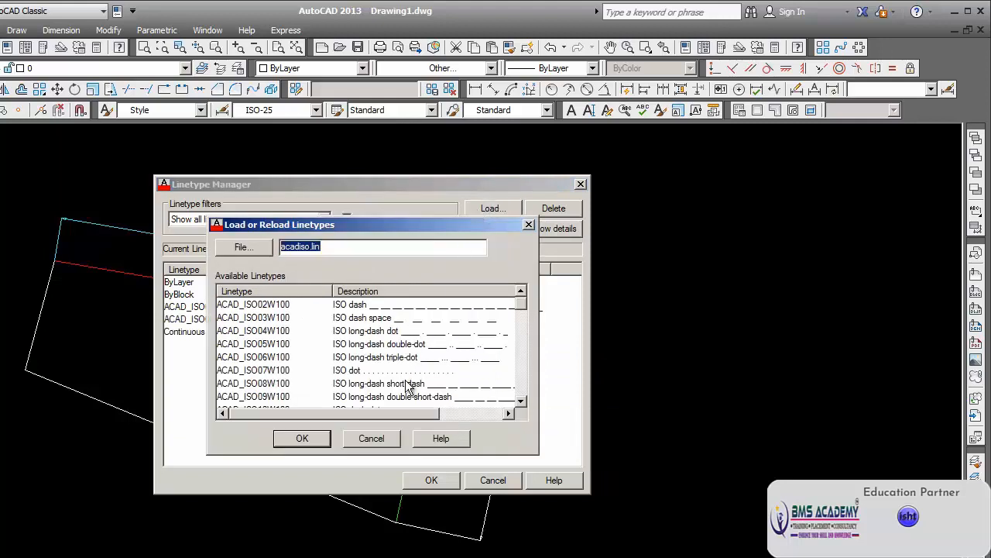
double_click(362, 396)
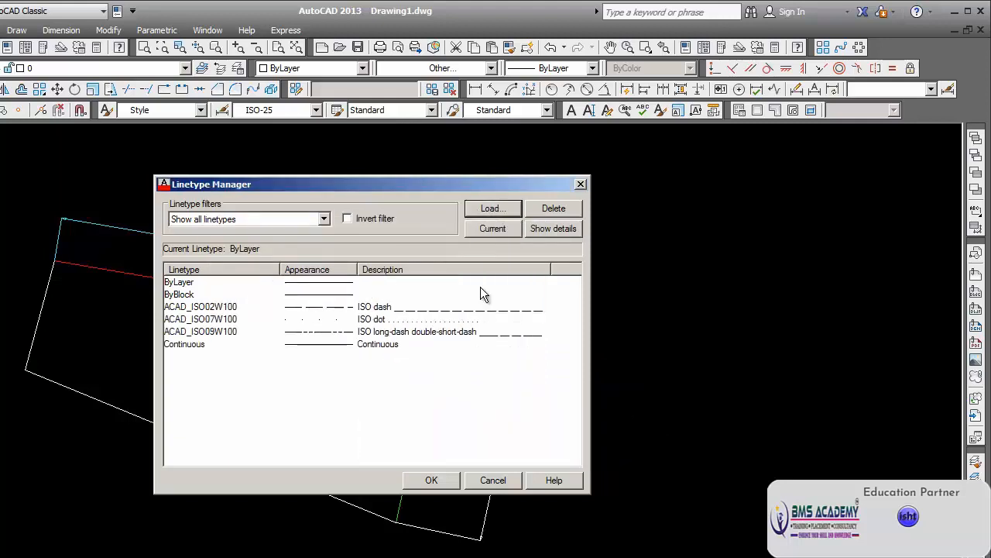
Confirm the loaded linetypes in the Linetype Manager and review the available linetypes, keeping ByLayer for new objects
click(458, 482)
click(467, 471)
click(655, 309)
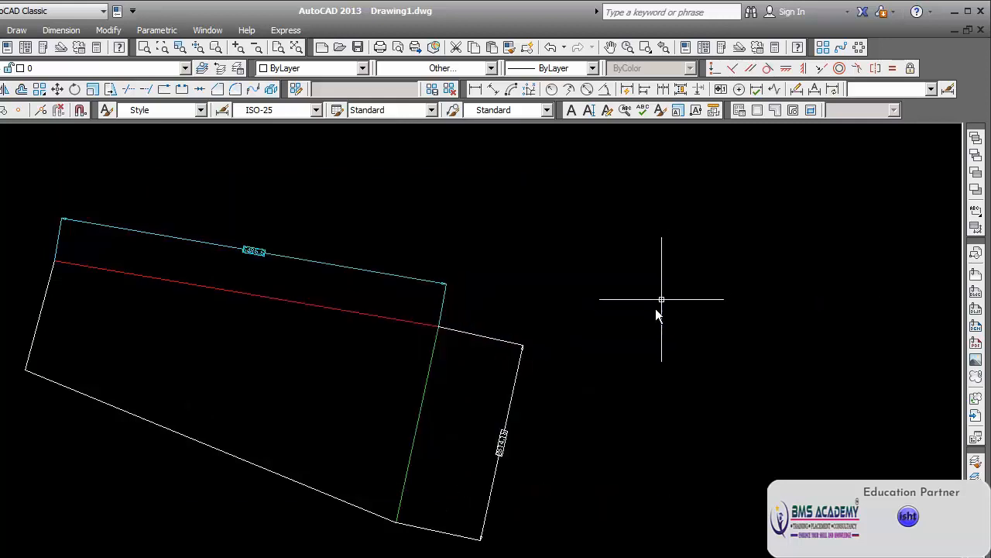
click(489, 68)
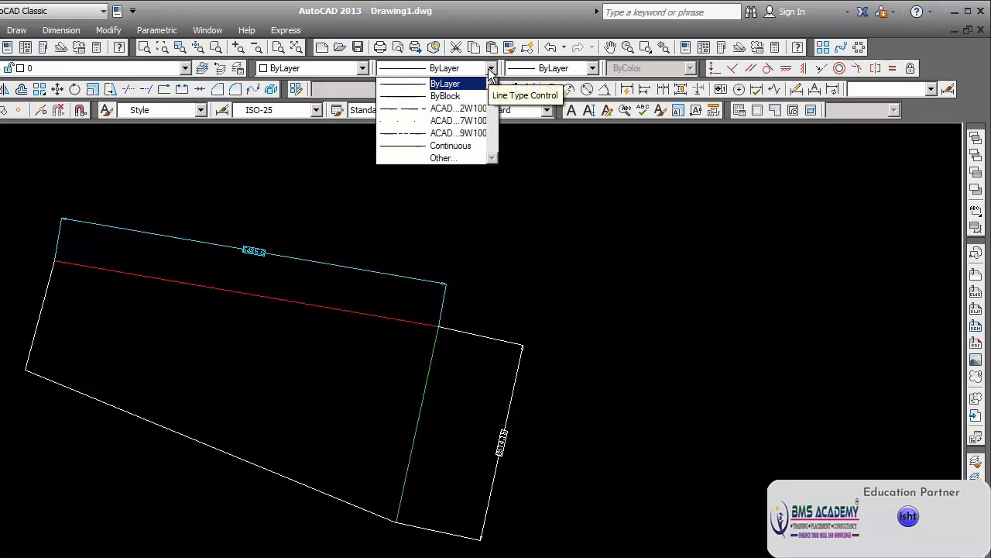
click(527, 200)
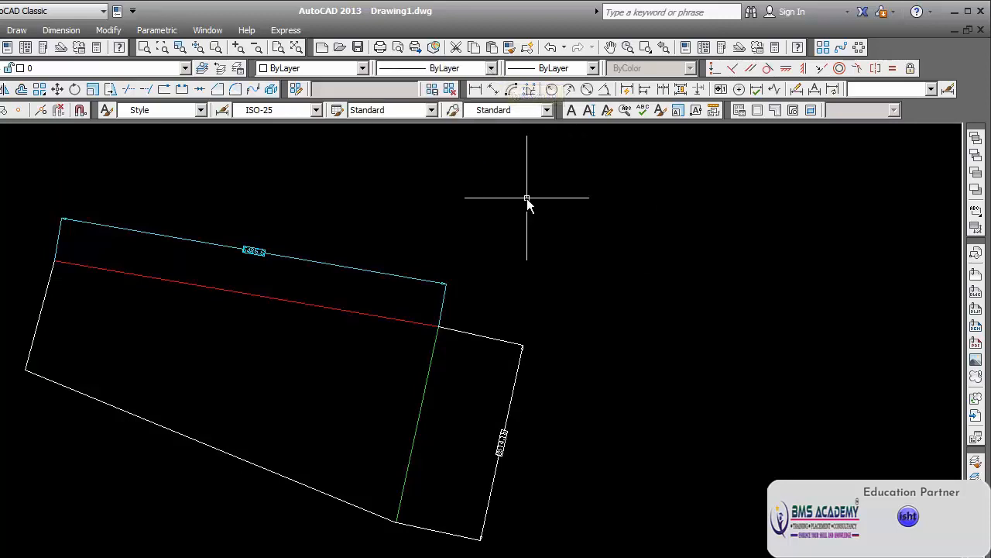
Set the linetype of the outline's red upper line to ACAD_ISO02W100 and clear the selection
click(325, 308)
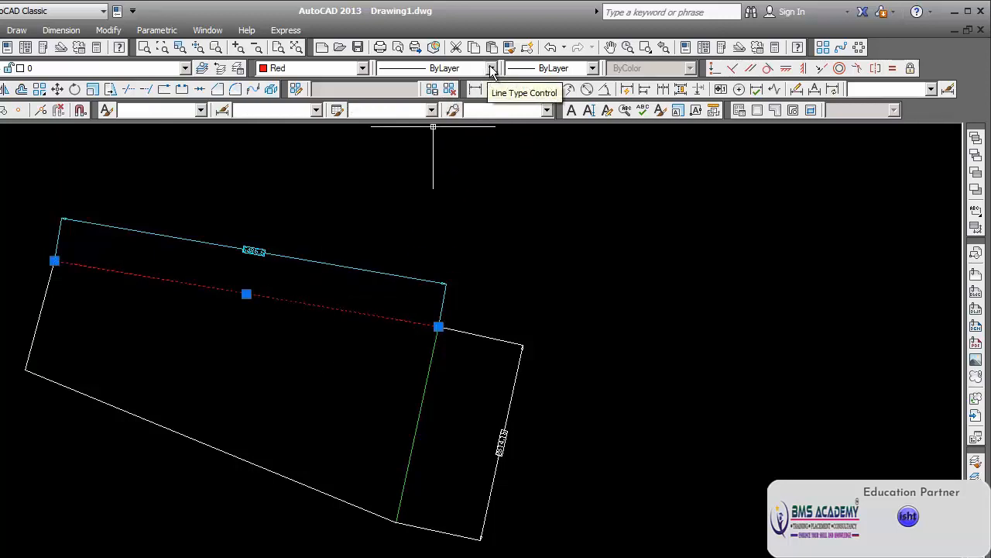
click(491, 69)
click(492, 69)
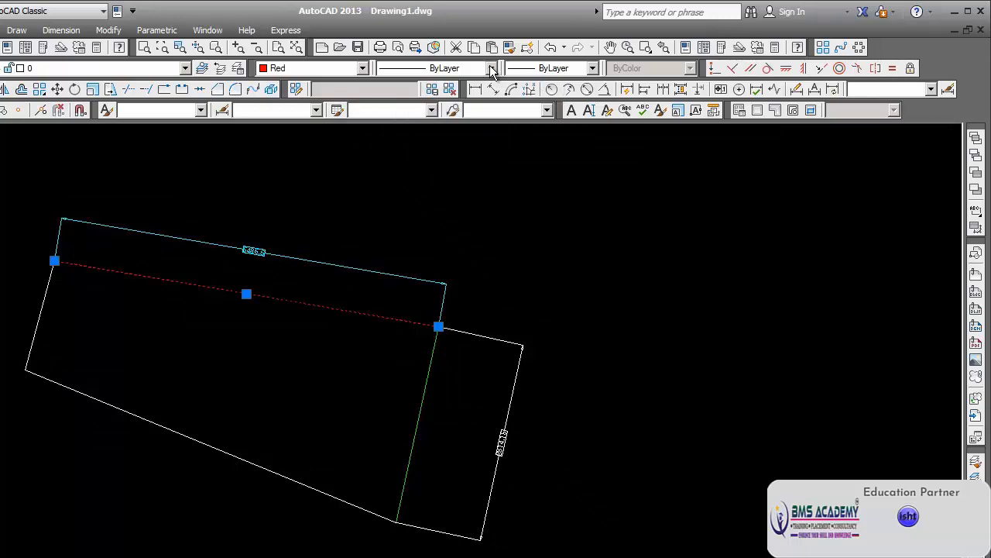
click(492, 69)
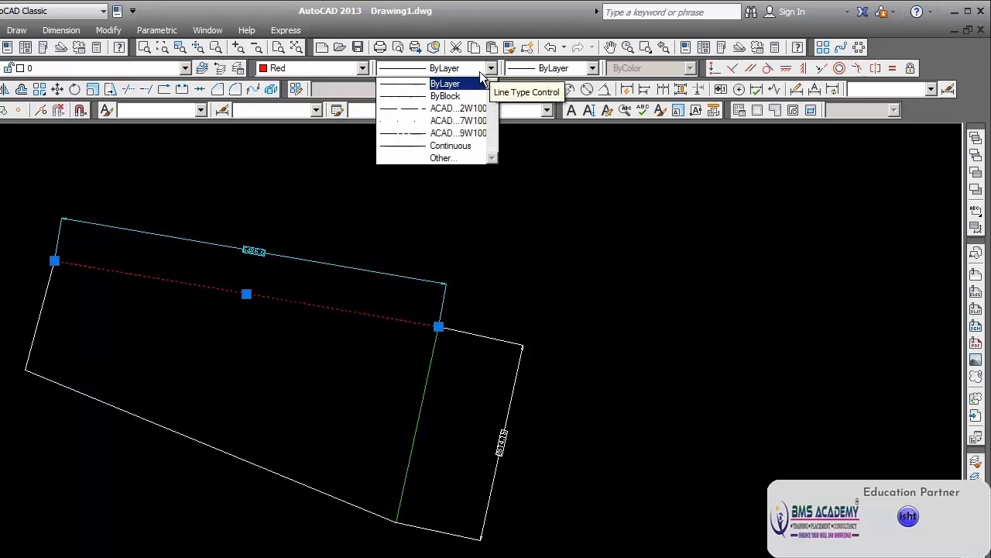
click(458, 108)
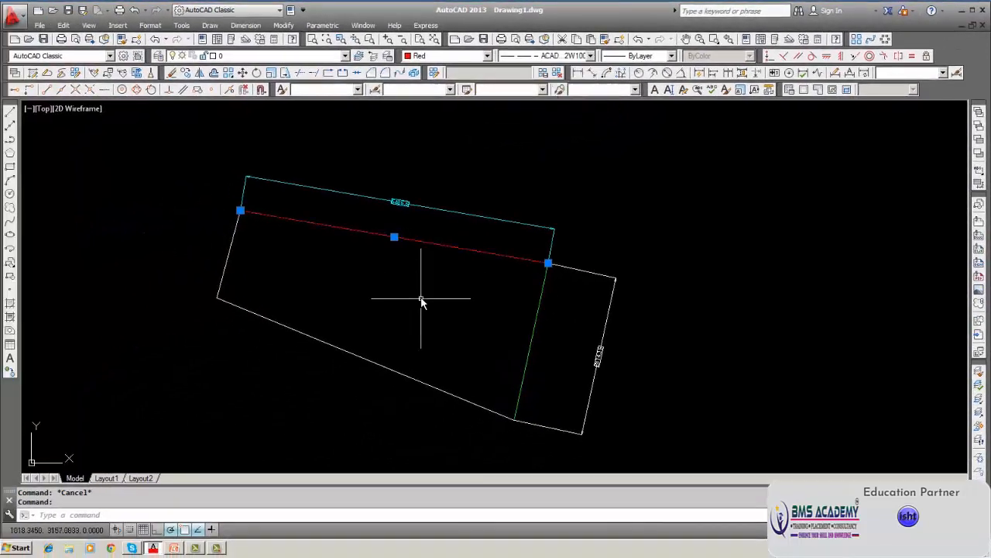
scroll(420, 300, up, 4)
key(Escape)
Examine the dash pattern of the red upper line at close range and within the whole outline
scroll(443, 227, up, 5)
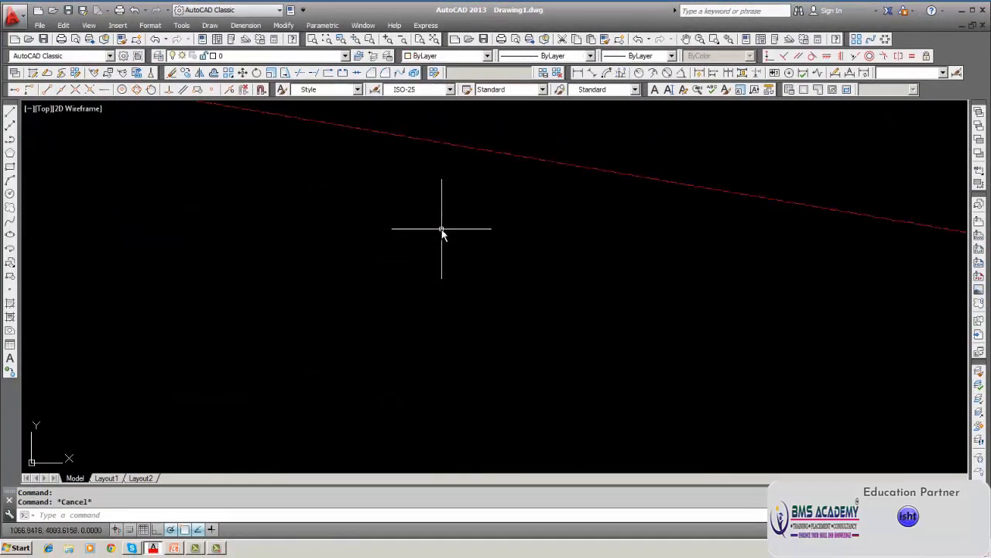
middle_drag(456, 203, 452, 247)
scroll(452, 246, down, 4)
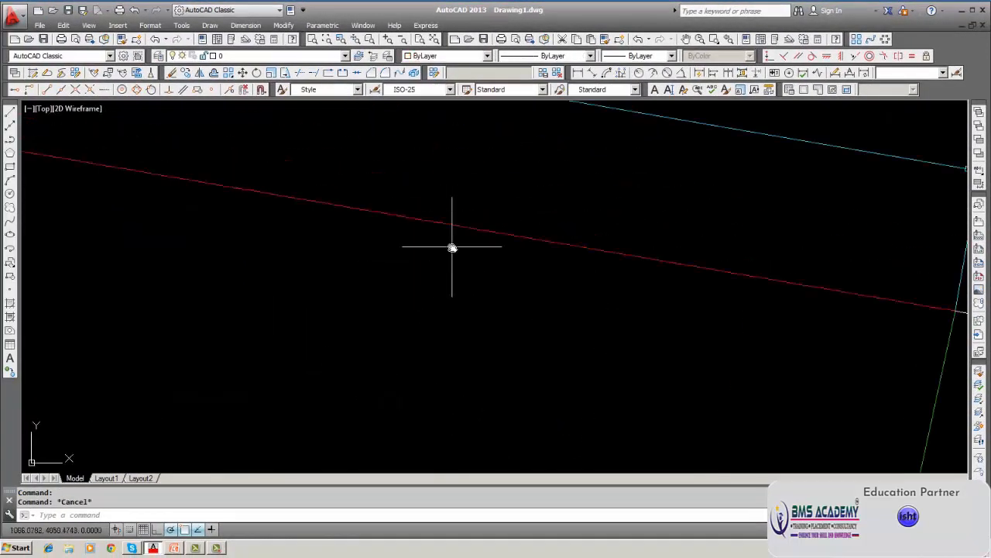
scroll(452, 246, up, 6)
scroll(453, 247, down, 5)
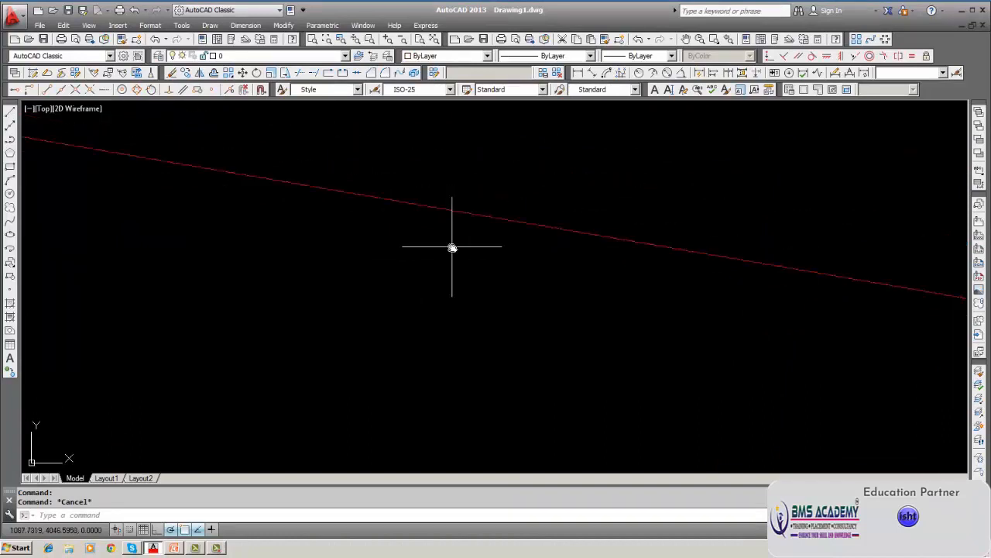
scroll(452, 246, down, 4)
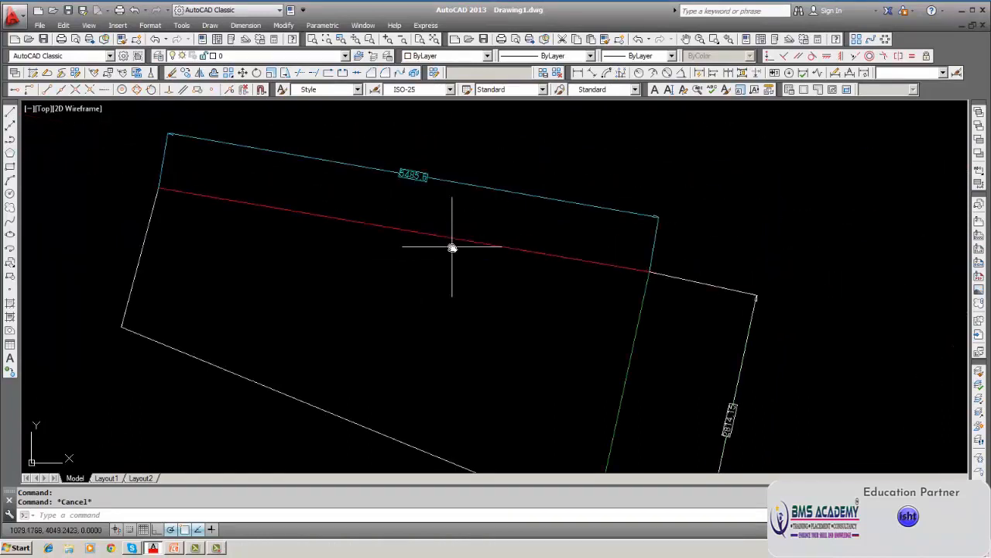
scroll(453, 236, up, 4)
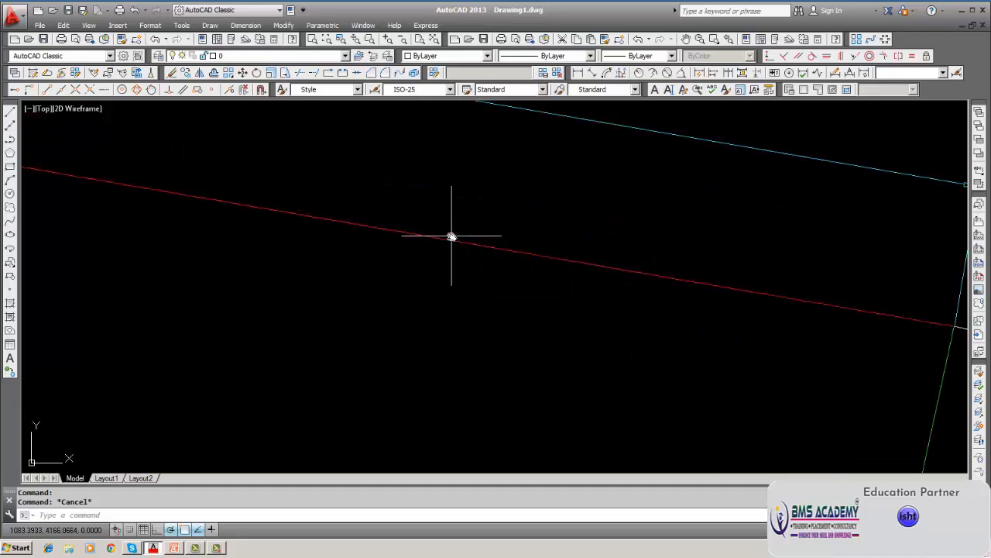
scroll(452, 236, down, 5)
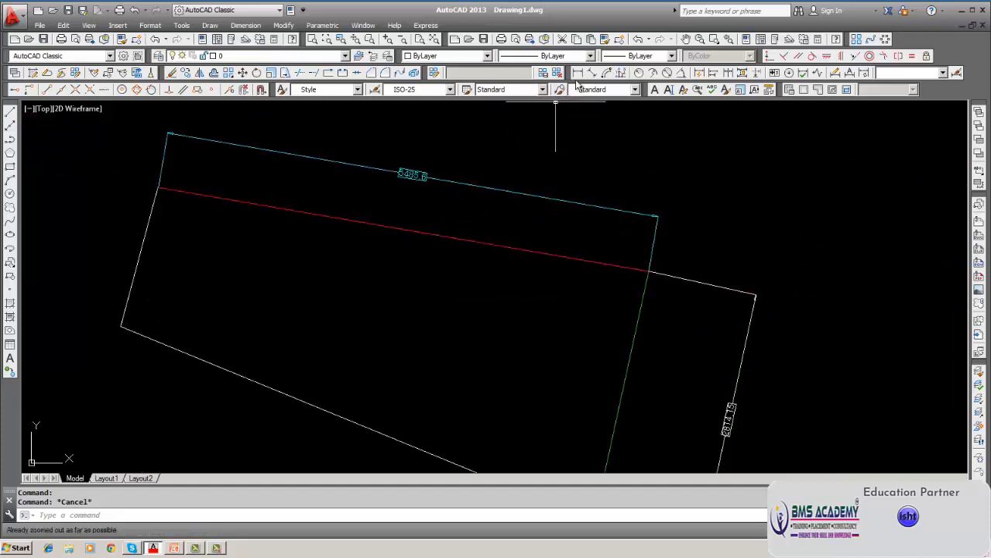
Set the current linetype for new objects to ACAD_ISO09W100 with nothing left selected
click(590, 58)
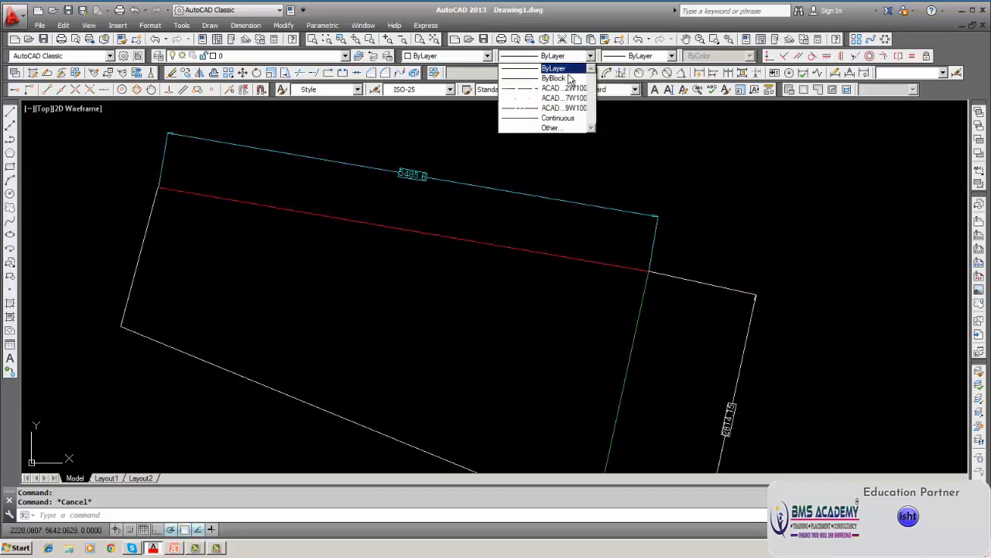
click(547, 108)
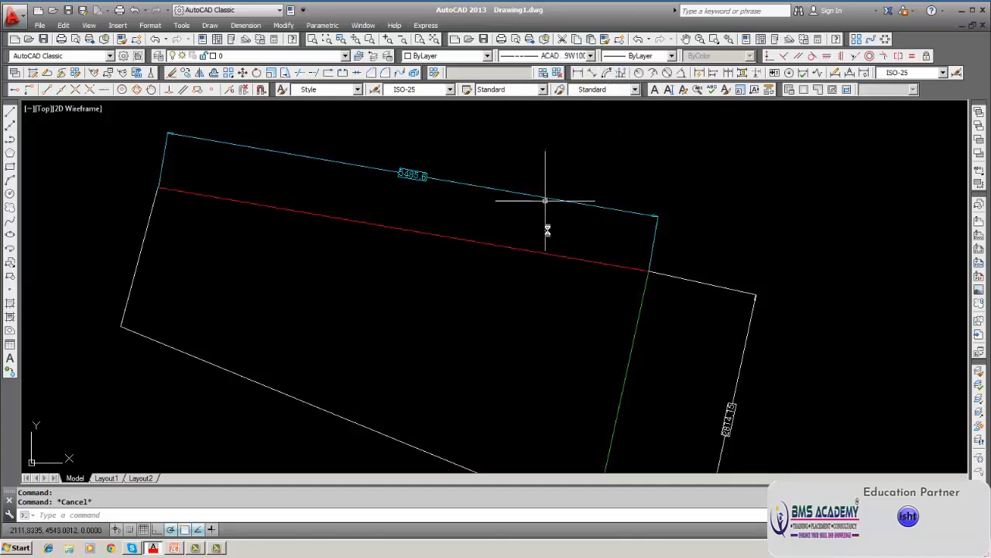
click(636, 333)
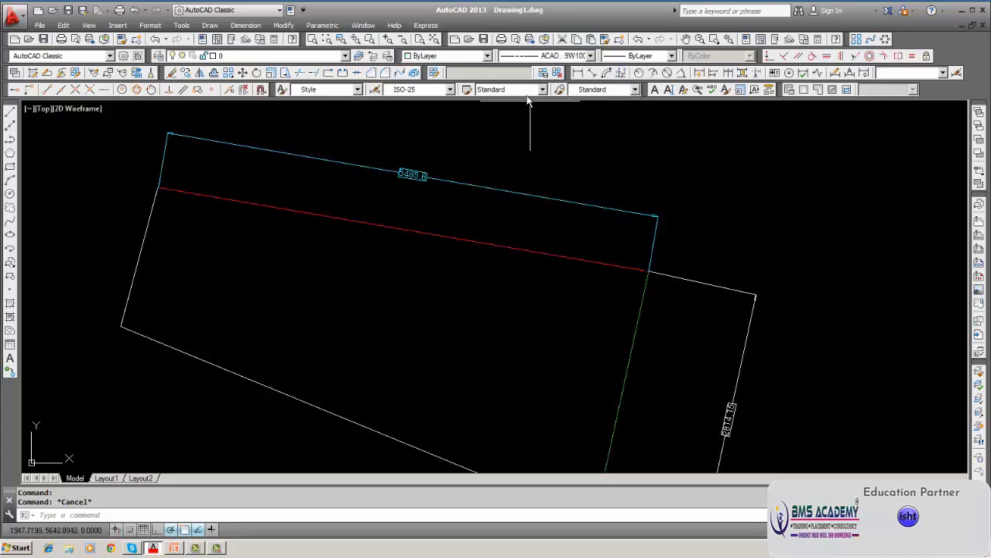
key(Escape)
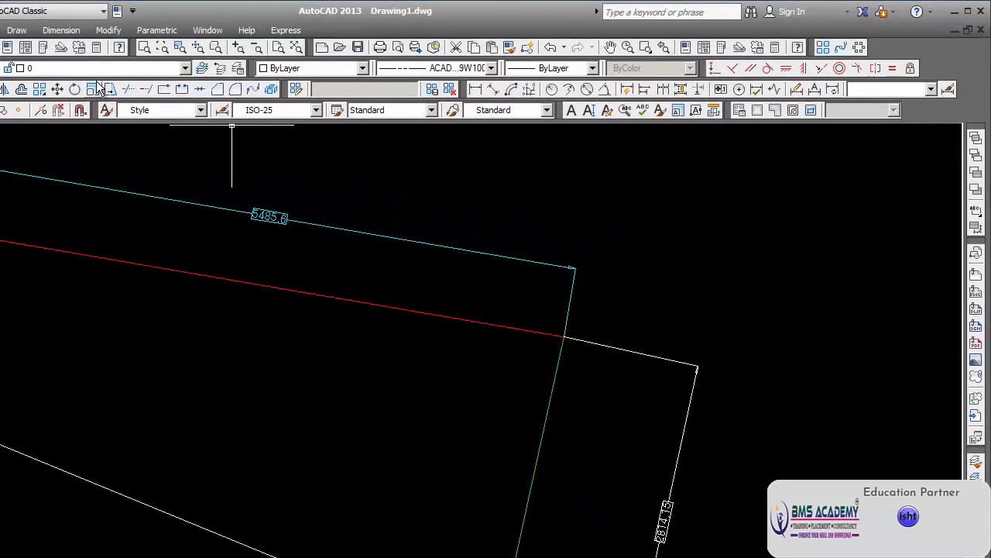
click(97, 68)
click(499, 373)
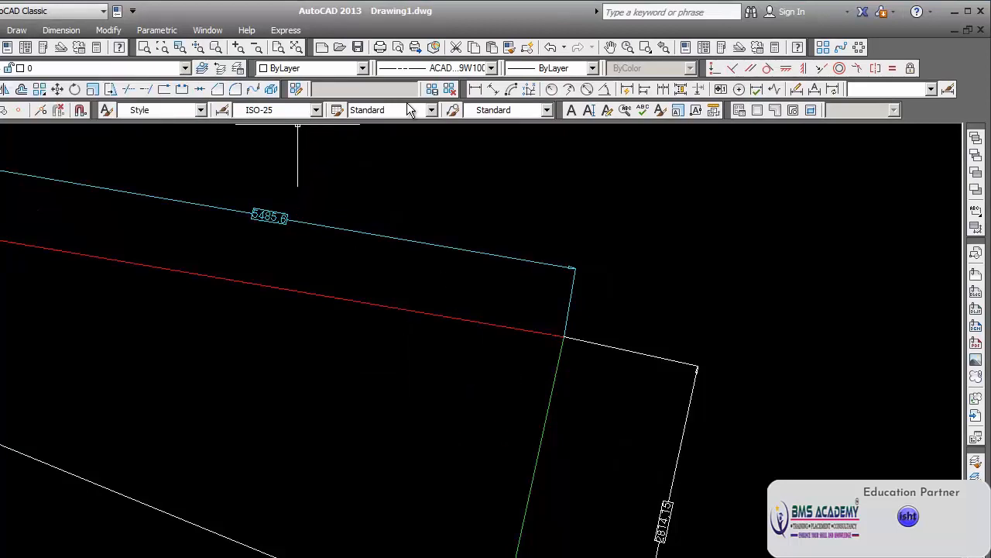
click(546, 111)
click(546, 110)
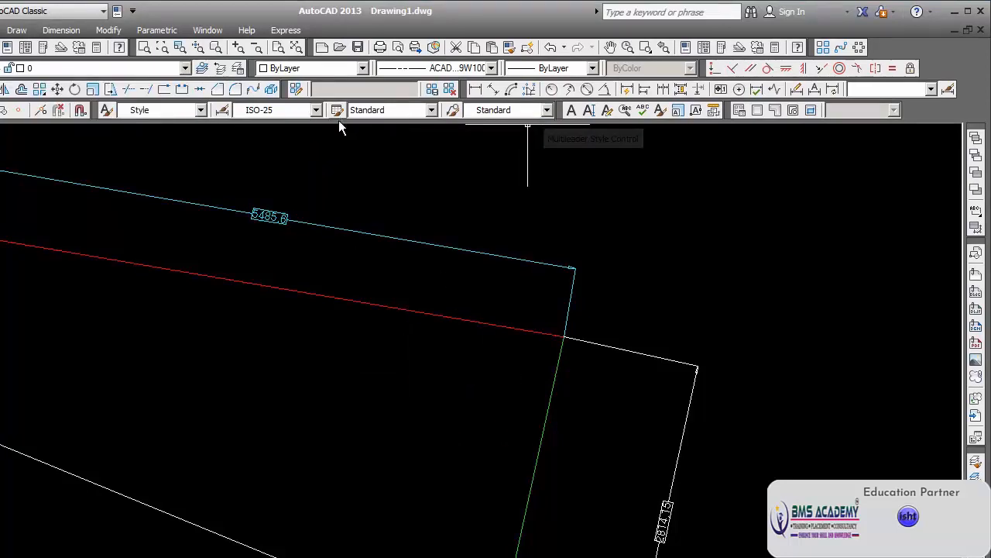
click(143, 68)
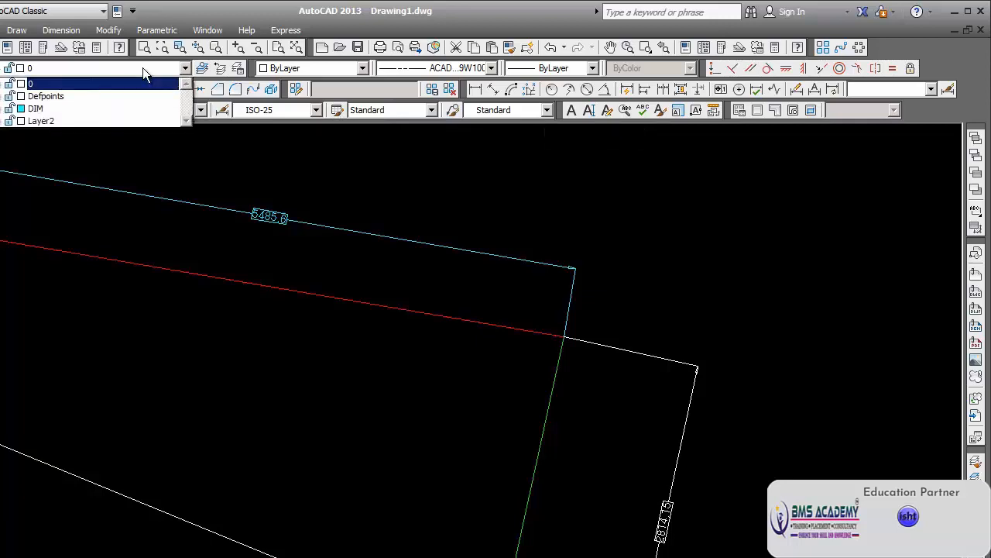
click(368, 132)
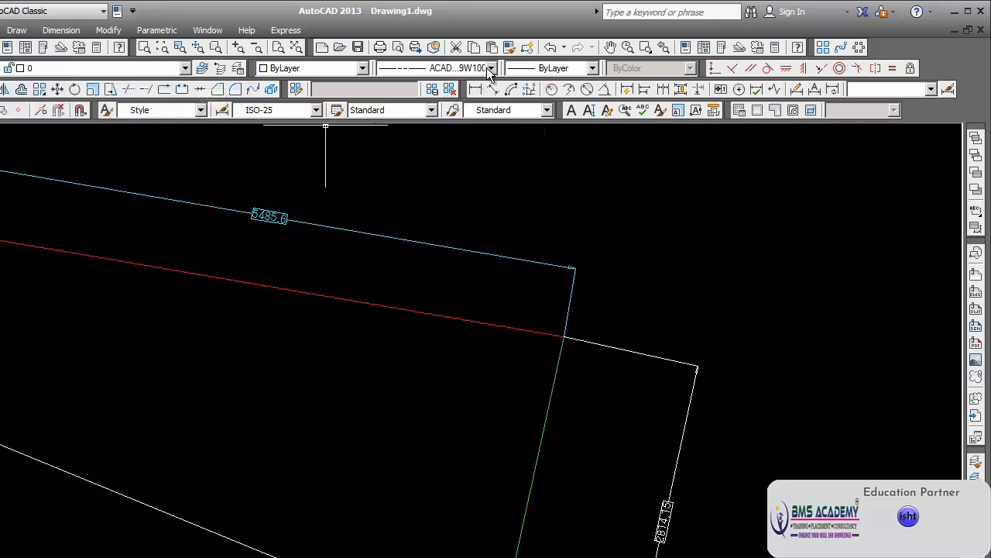
Try Continuous on the outline's green right-hand line, set its linetype to ACAD_ISO07W100, and check the pattern and the applied linetype
click(551, 401)
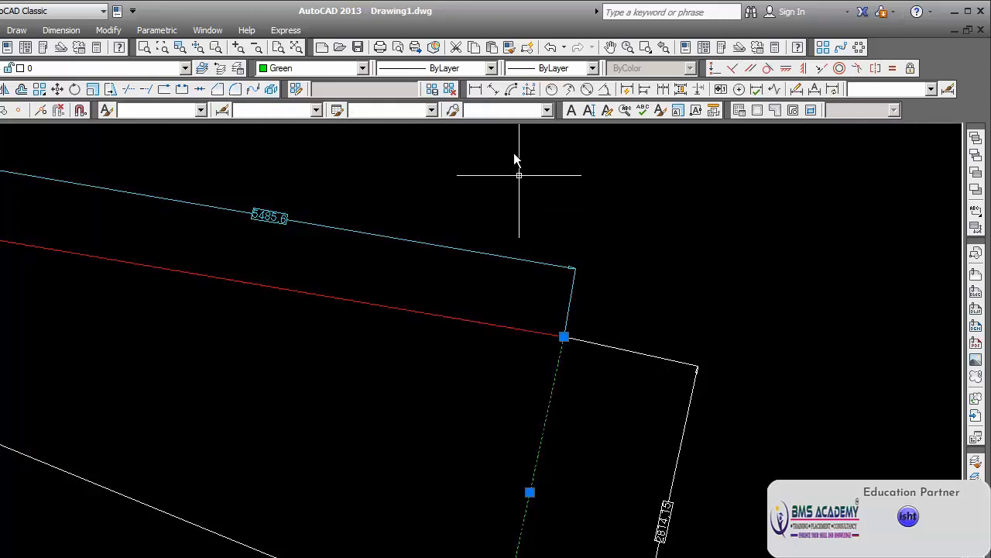
click(491, 68)
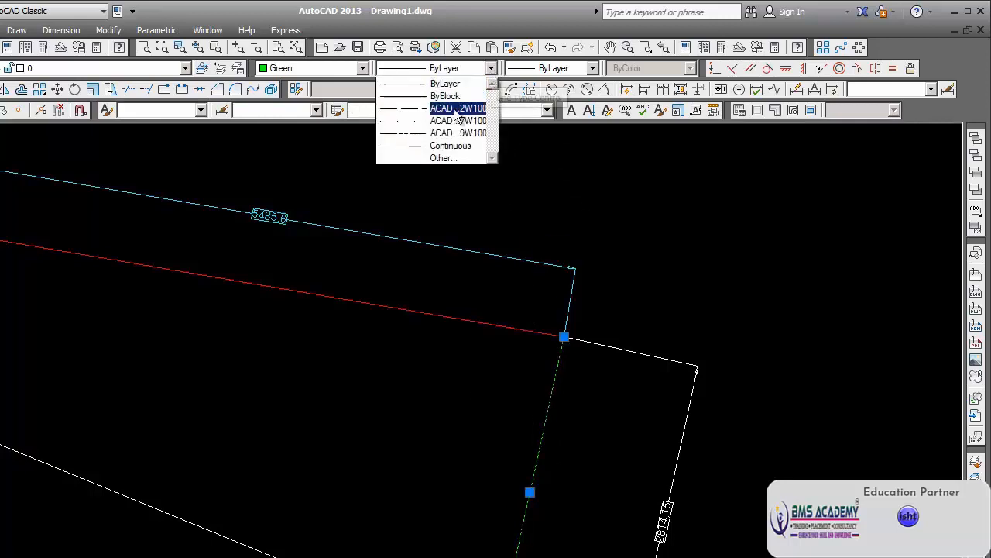
click(450, 146)
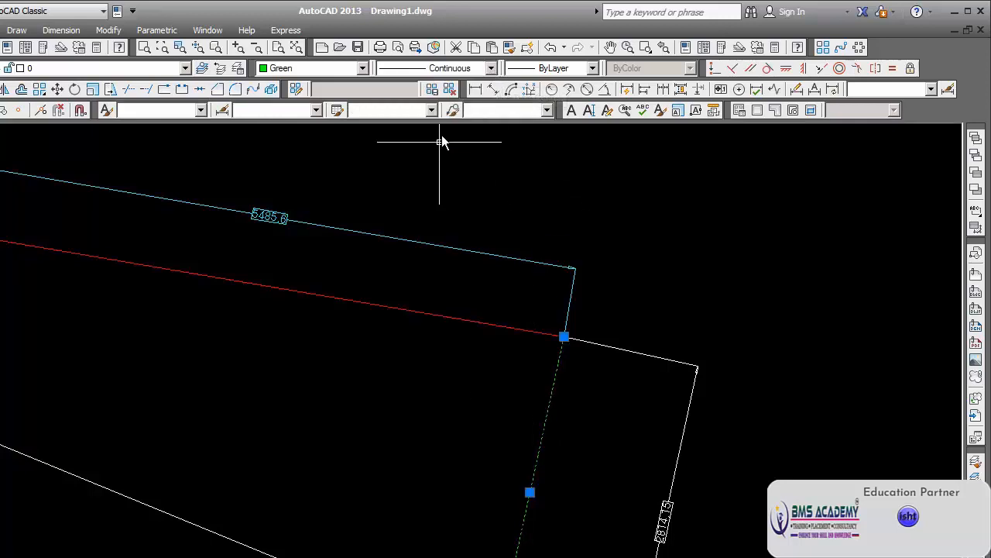
click(490, 68)
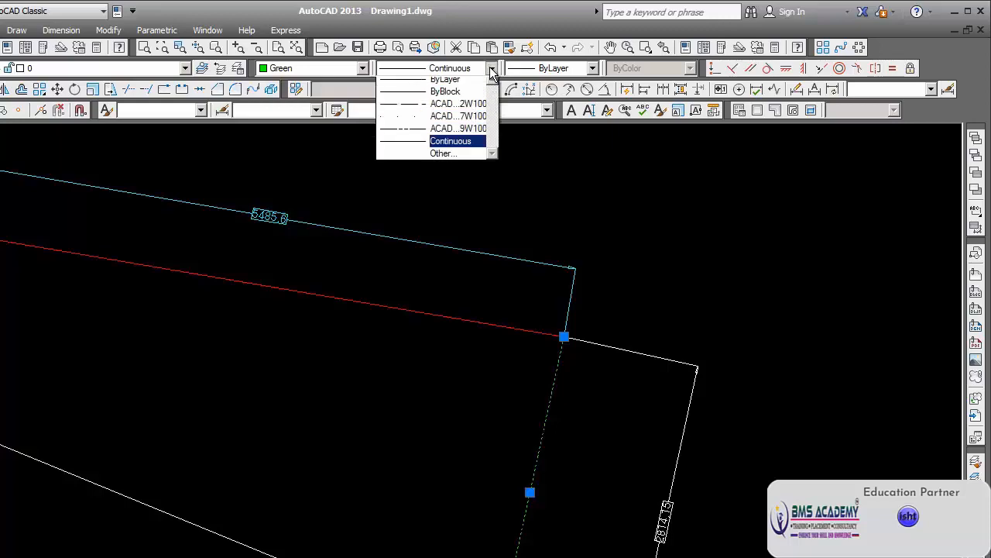
click(455, 133)
key(Escape)
scroll(545, 412, up, 5)
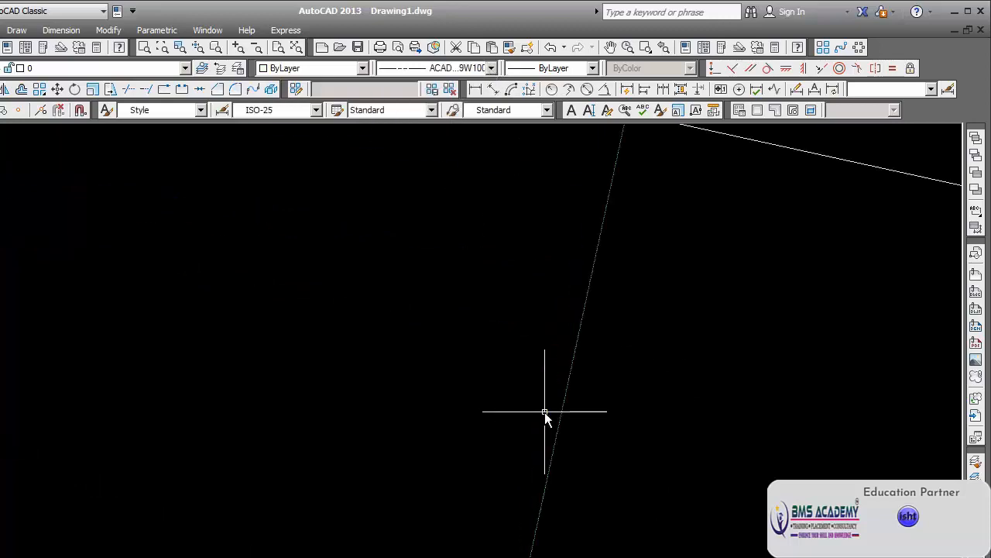
scroll(544, 412, up, 4)
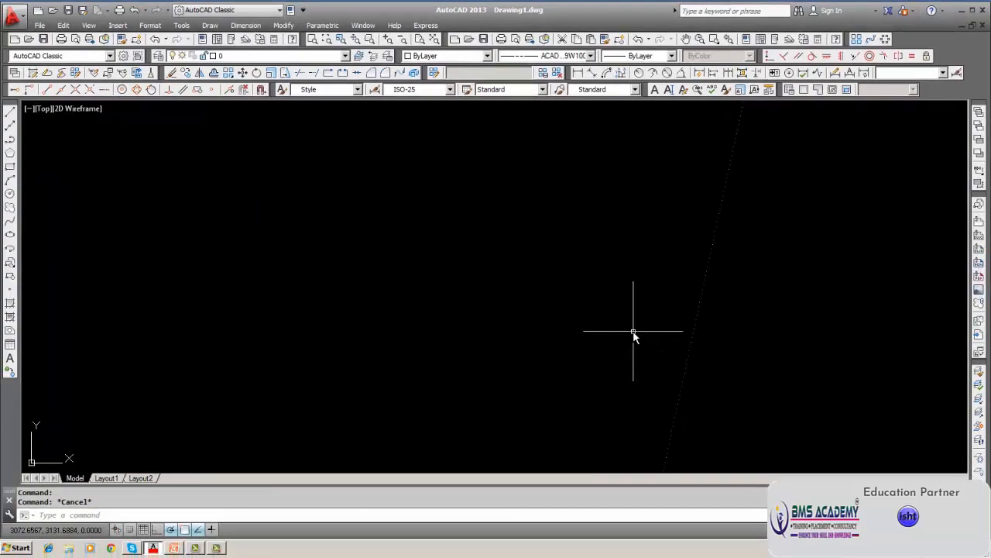
scroll(633, 334, down, 5)
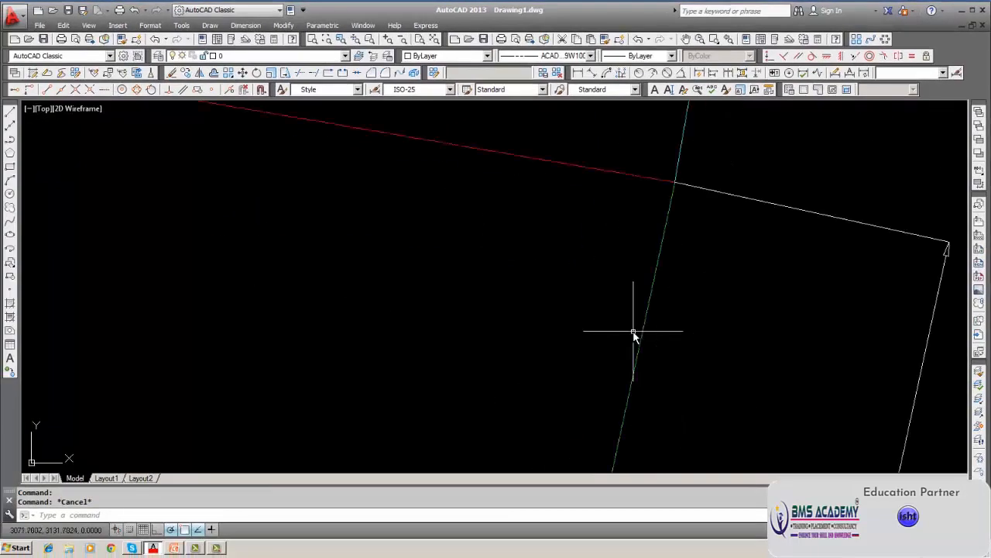
click(637, 338)
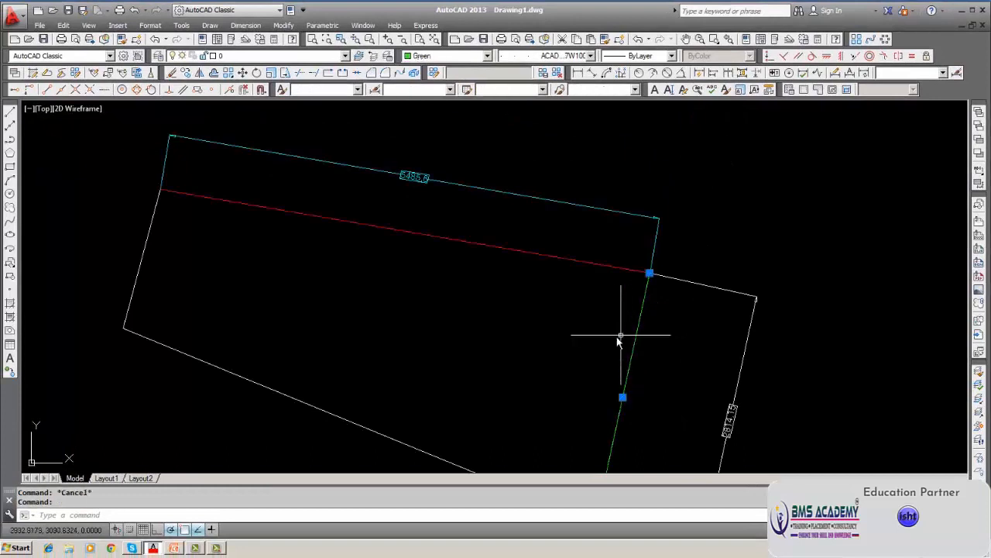
key(Escape)
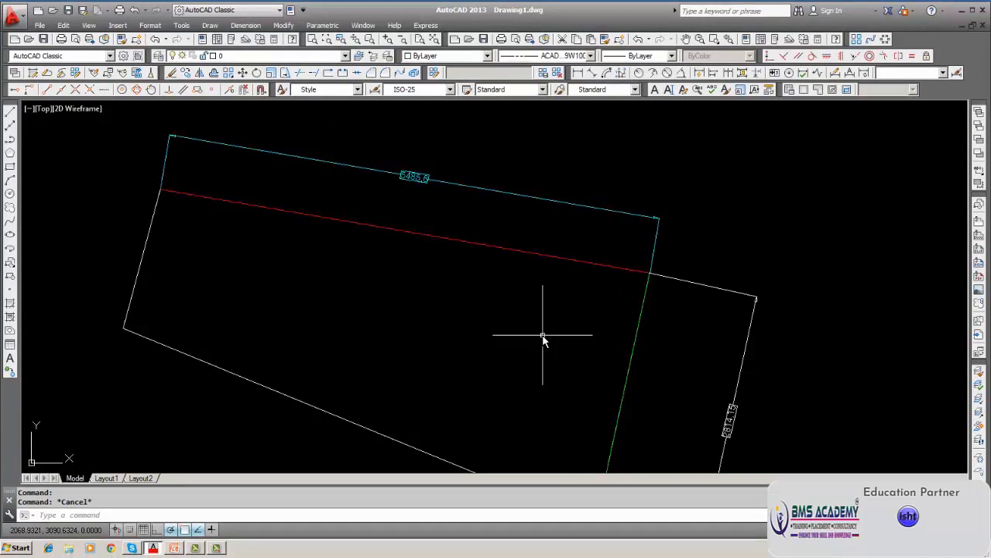
Make DIM the current layer and set the upper aligned dimension's linetype to ACAD_ISO09W100
click(346, 56)
click(290, 82)
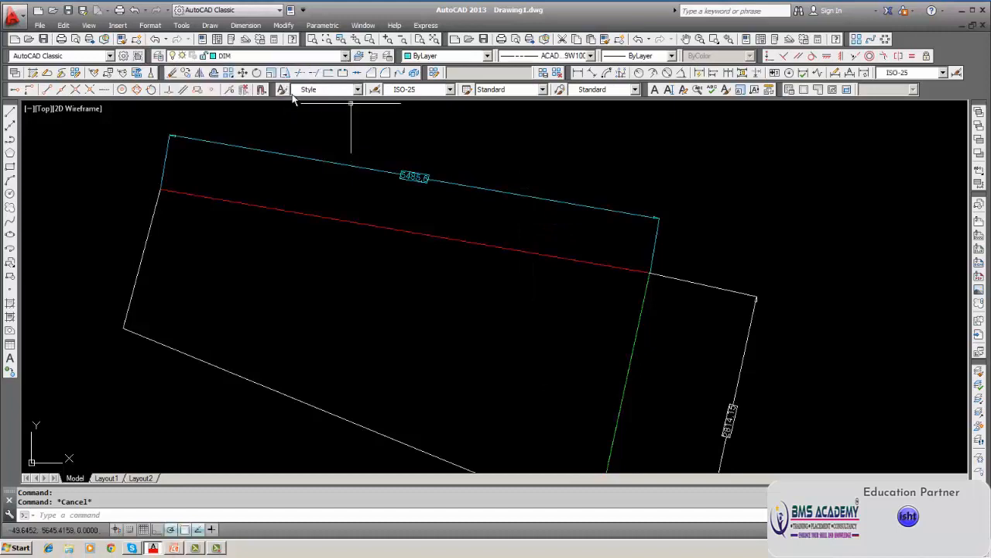
click(491, 190)
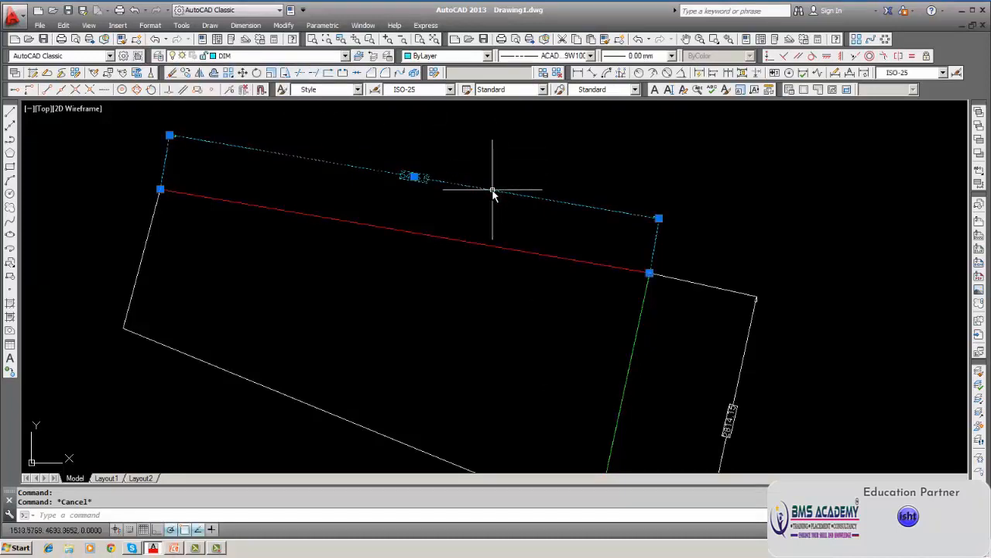
click(590, 56)
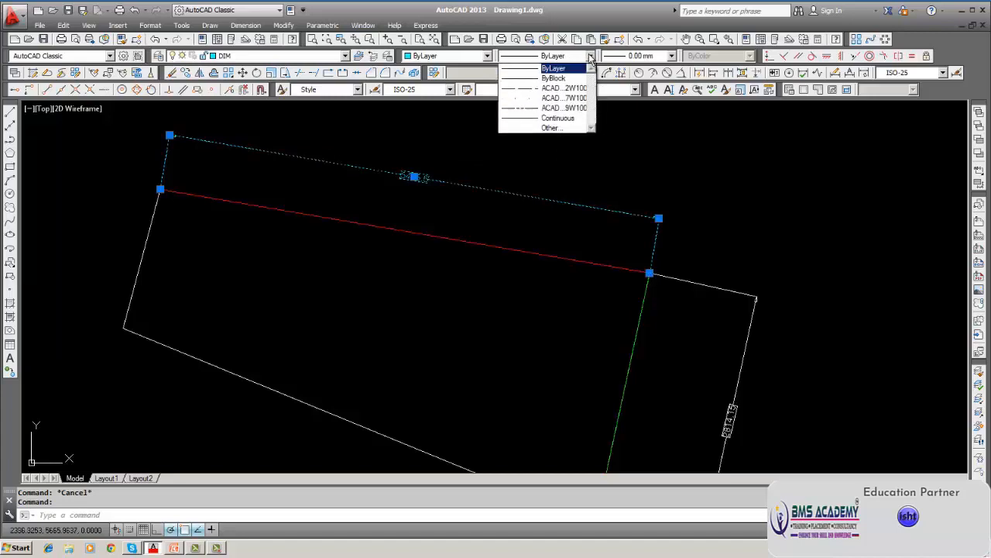
click(560, 103)
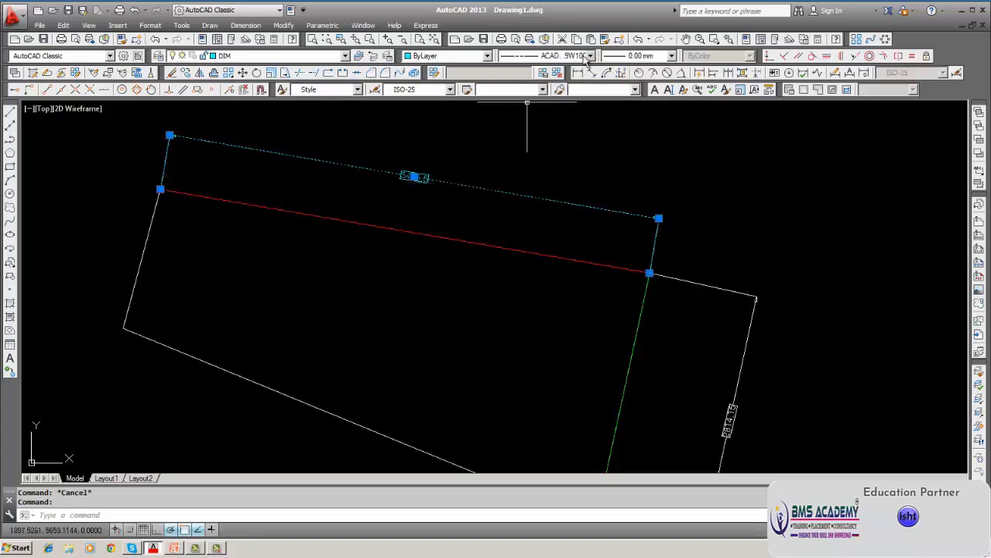
Set the upper aligned dimension's colour to Yellow and clear the selection
click(487, 57)
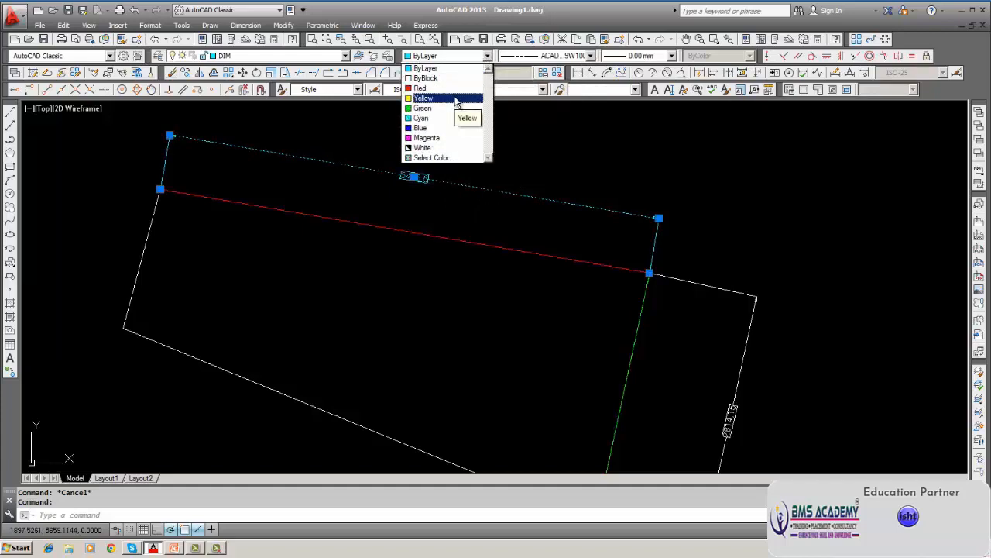
click(457, 68)
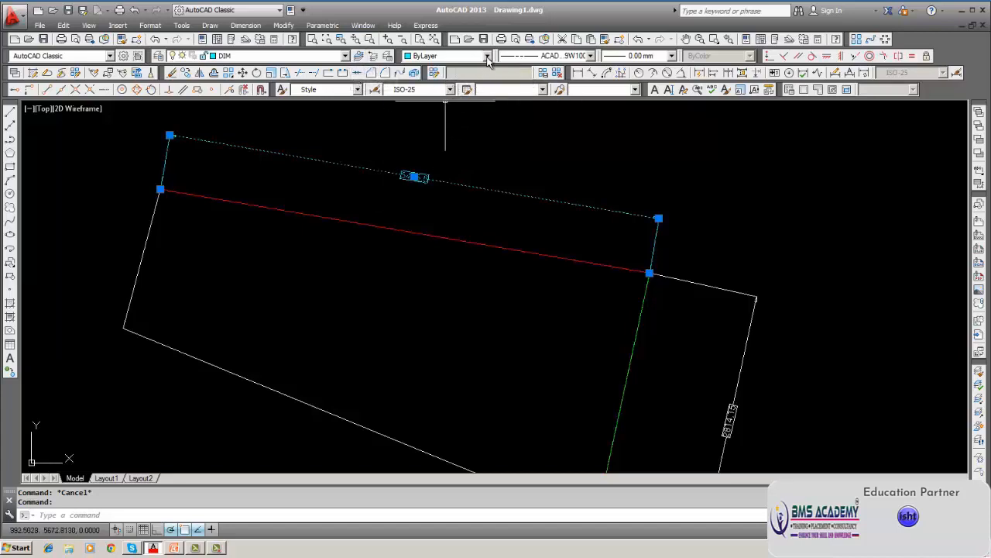
click(487, 56)
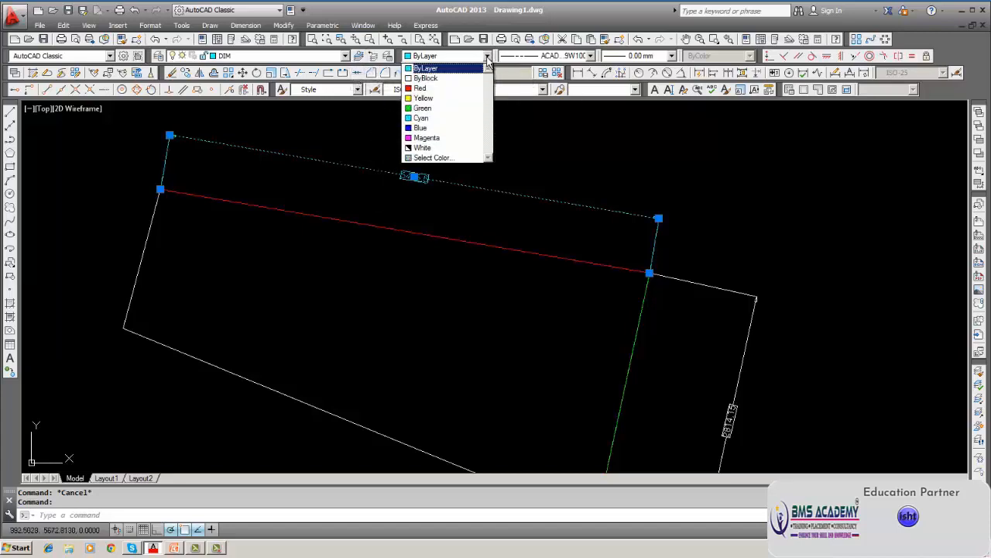
click(440, 98)
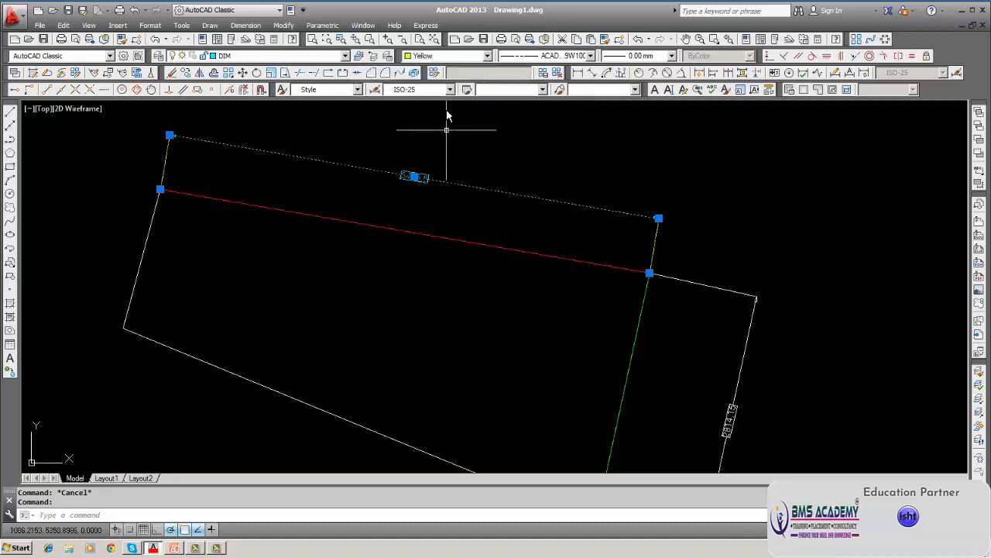
key(Escape)
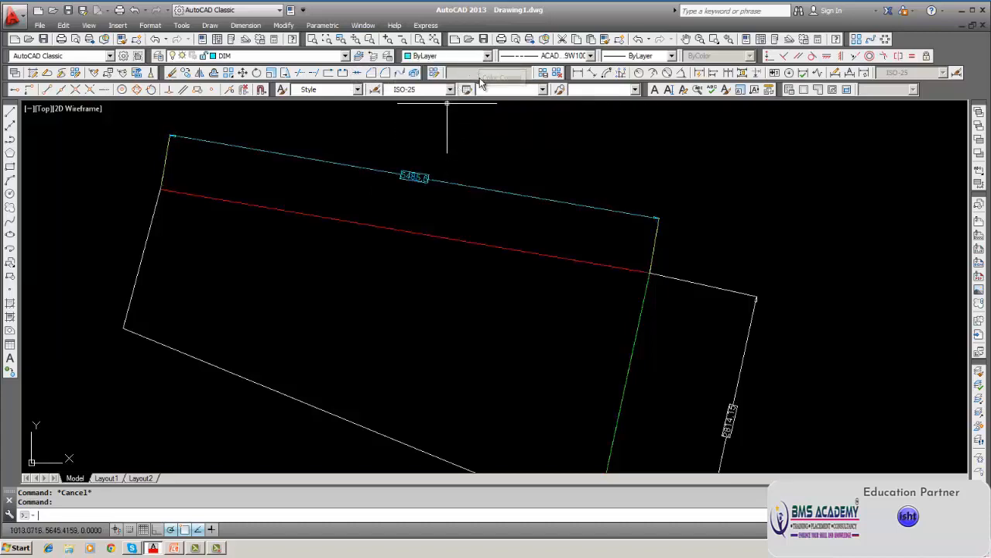
Make Yellow the current colour for new objects and set the upper aligned dimension's colour to Blue
click(487, 56)
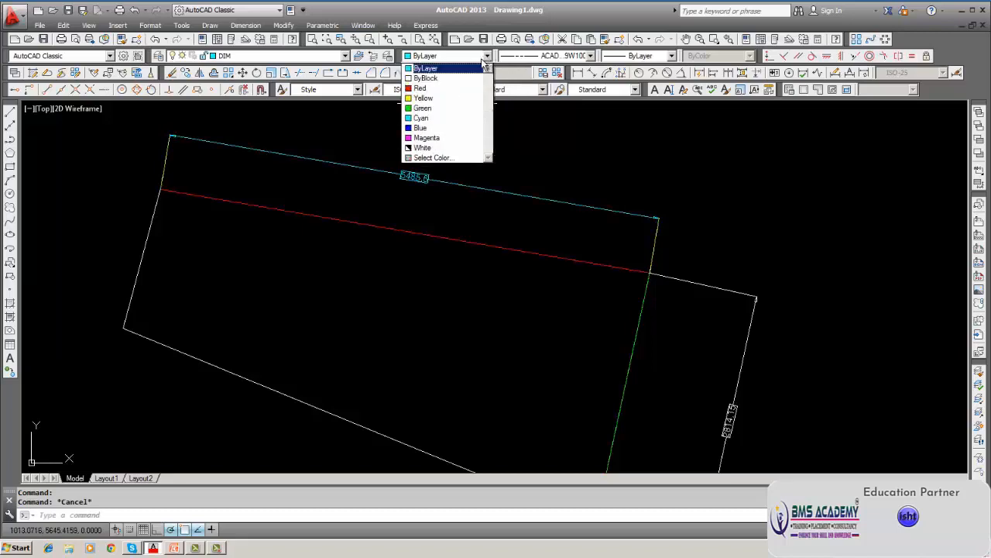
click(422, 98)
click(439, 183)
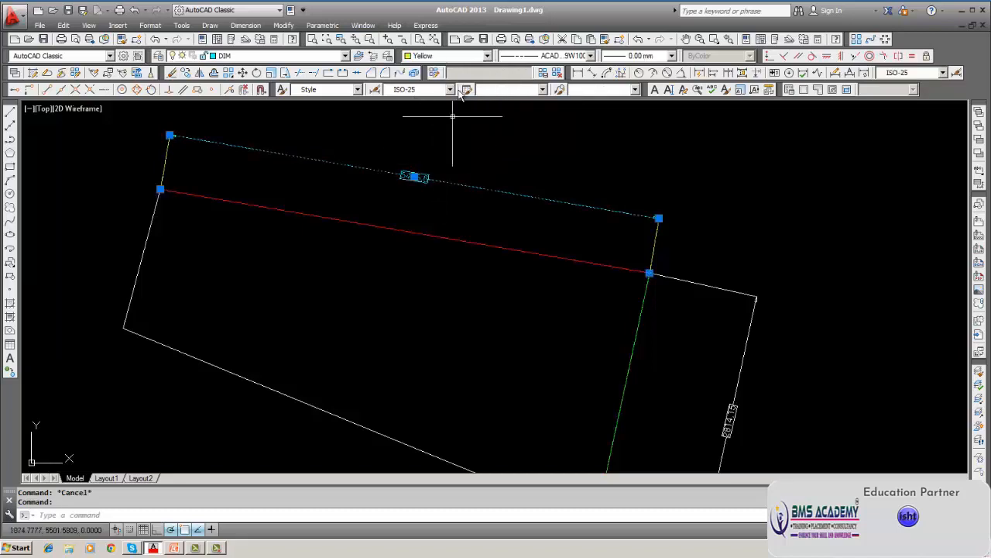
click(488, 56)
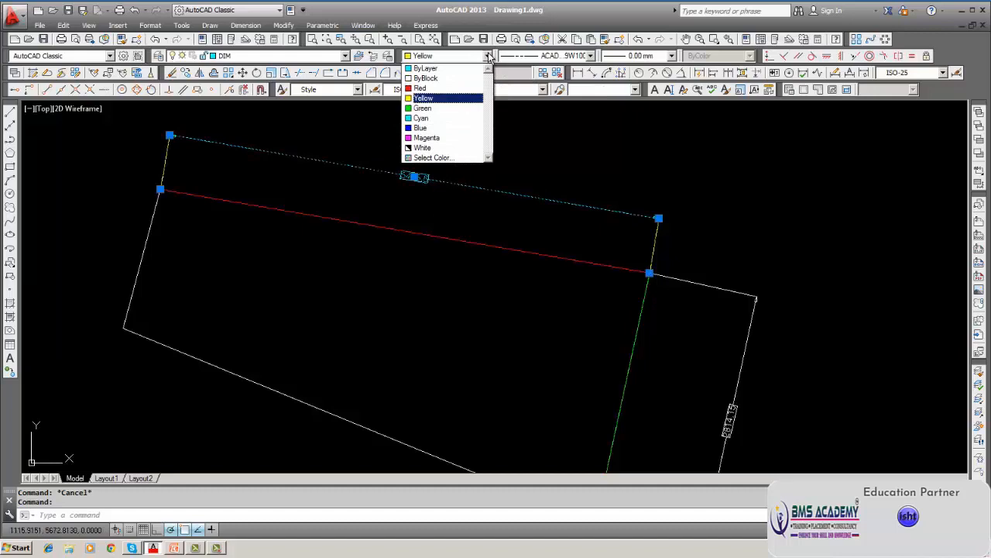
click(434, 127)
key(Escape)
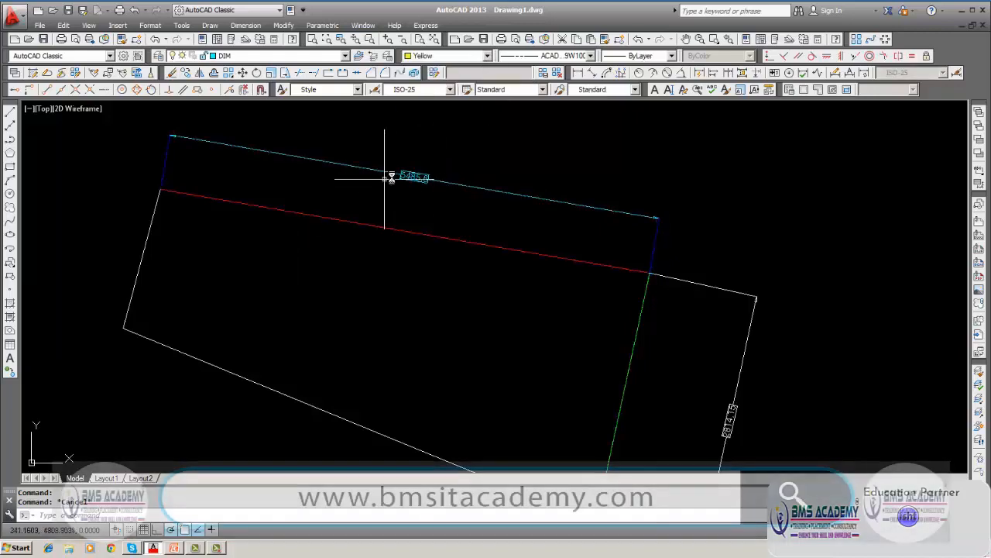
Check the upper aligned dimension's text, extension line and dimension line individually without editing them
double_click(401, 172)
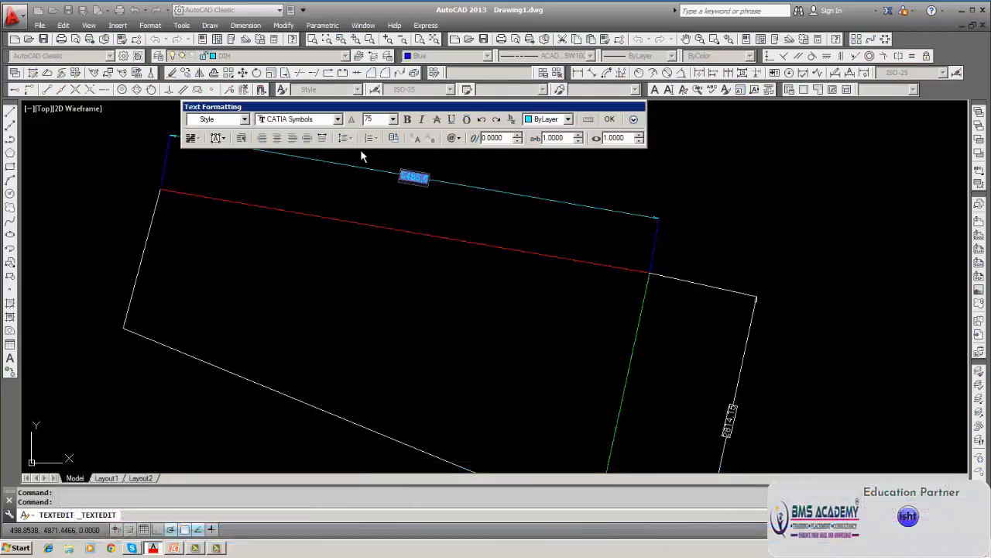
key(Escape)
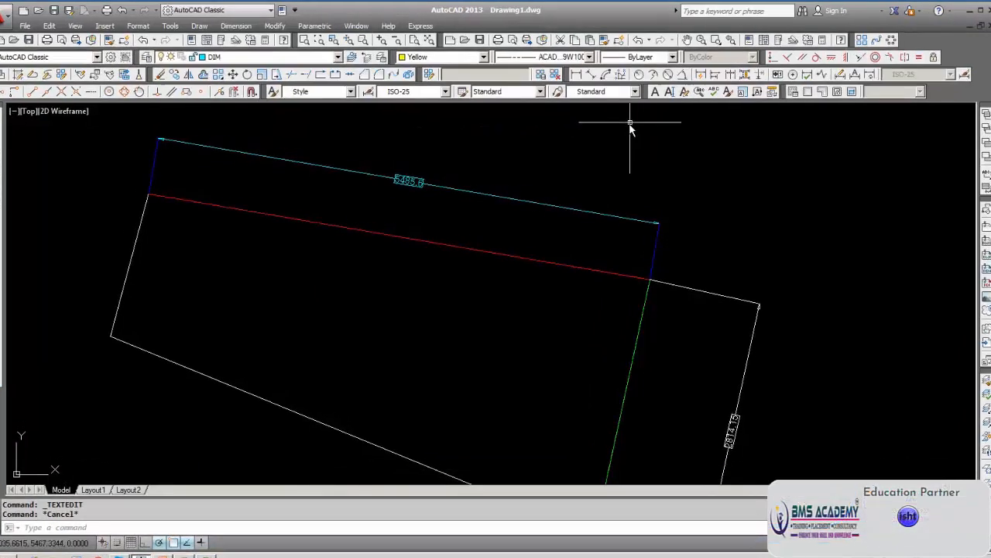
click(48, 203)
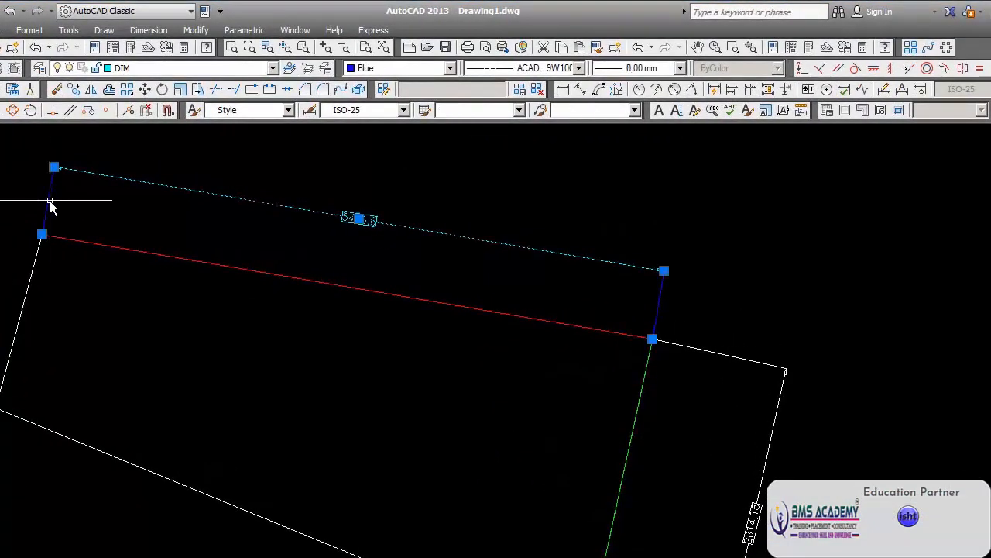
key(Escape)
click(168, 186)
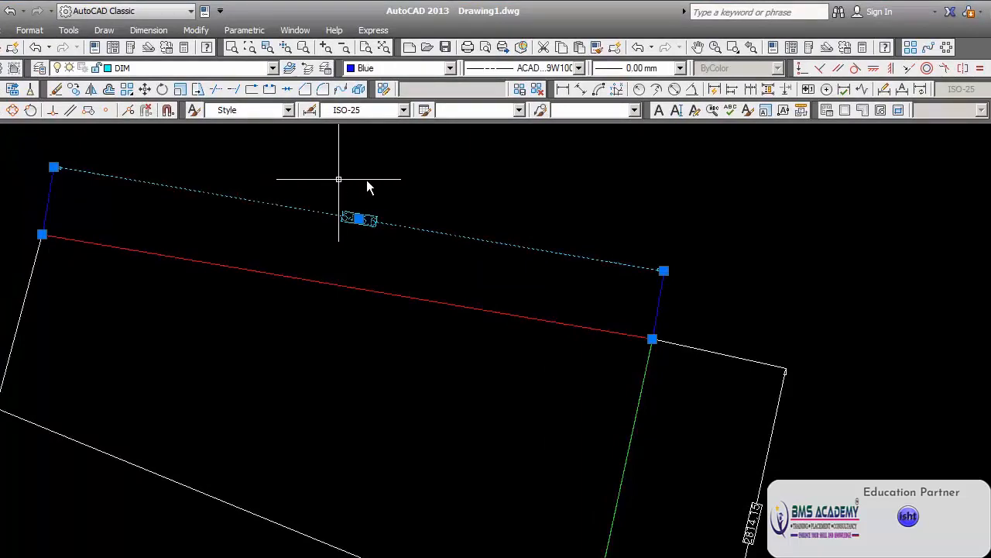
key(Escape)
Modify the ISO-25 dimension style so its dimension lines use the ACAD_ISO02W100 linetype
click(166, 30)
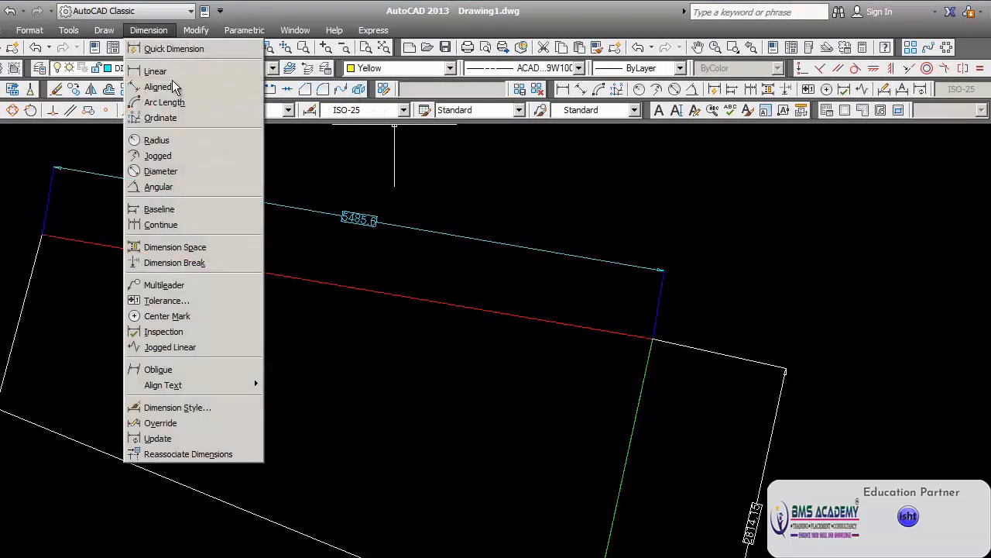
click(307, 297)
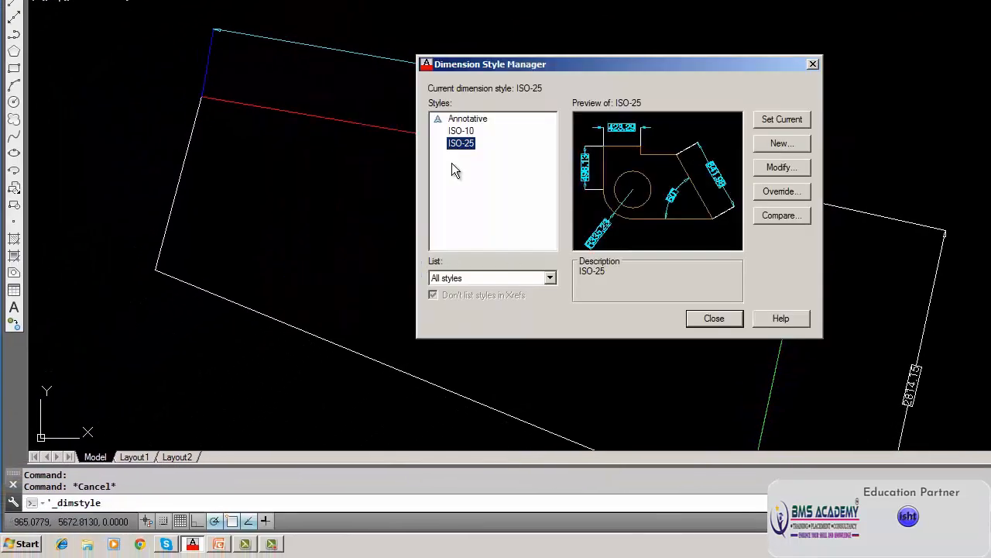
click(778, 167)
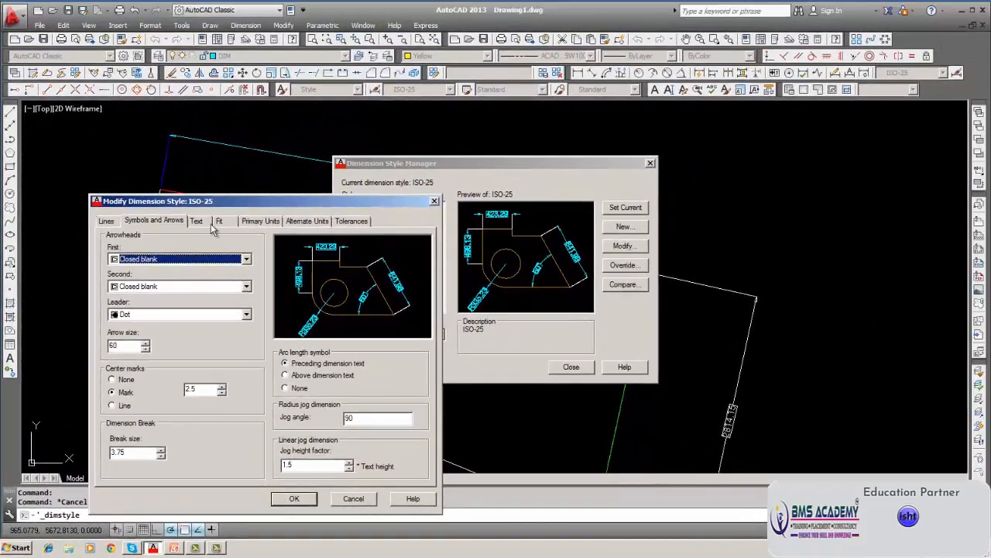
click(247, 136)
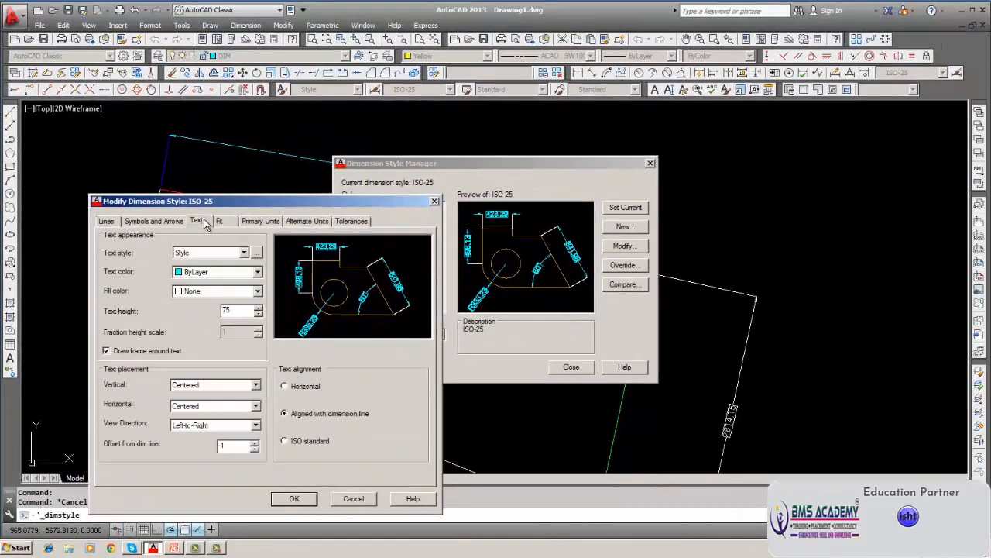
click(141, 223)
click(109, 223)
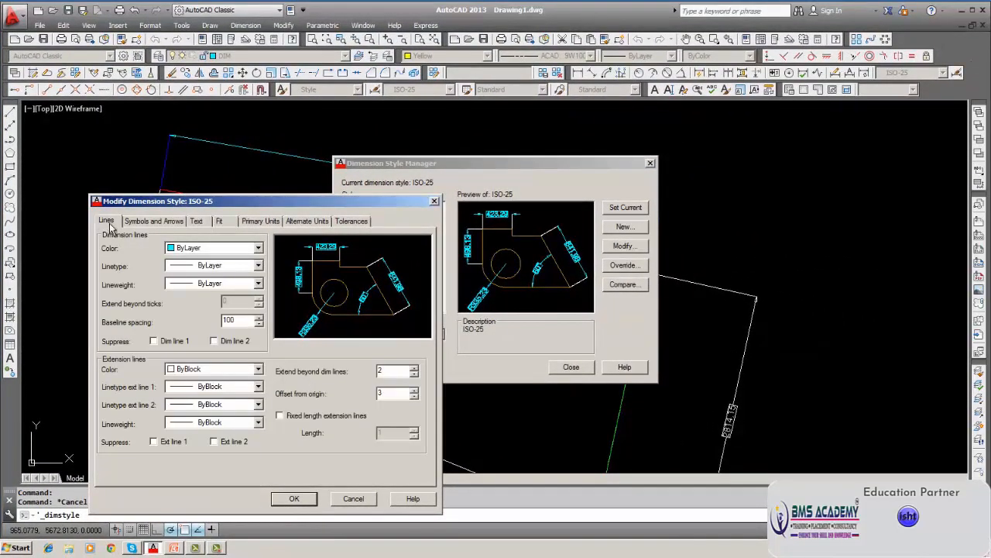
click(258, 266)
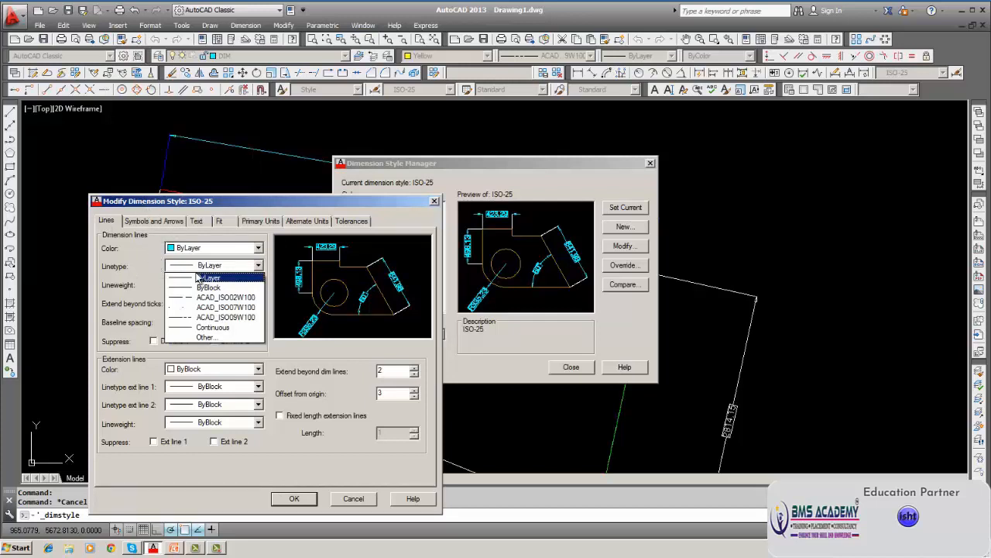
click(207, 296)
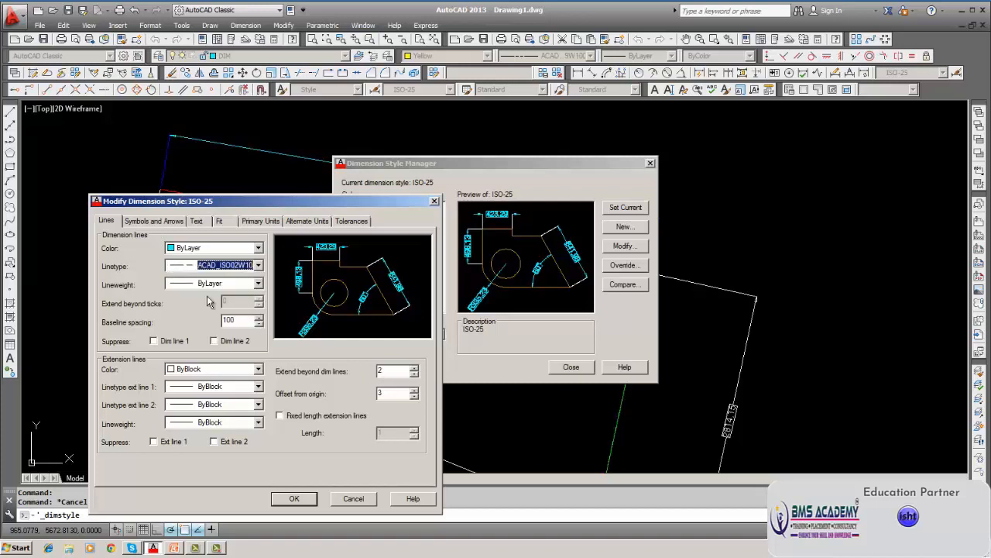
click(158, 222)
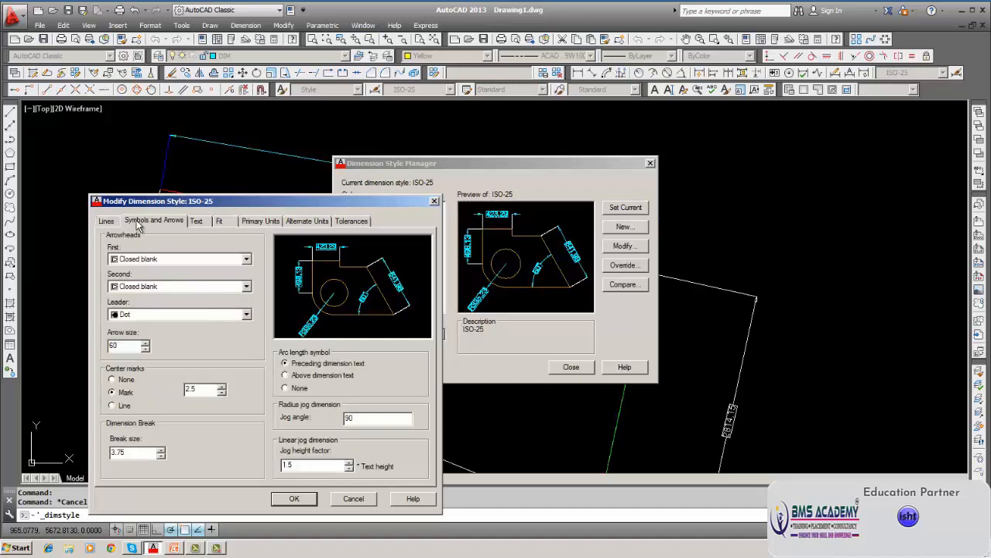
click(107, 222)
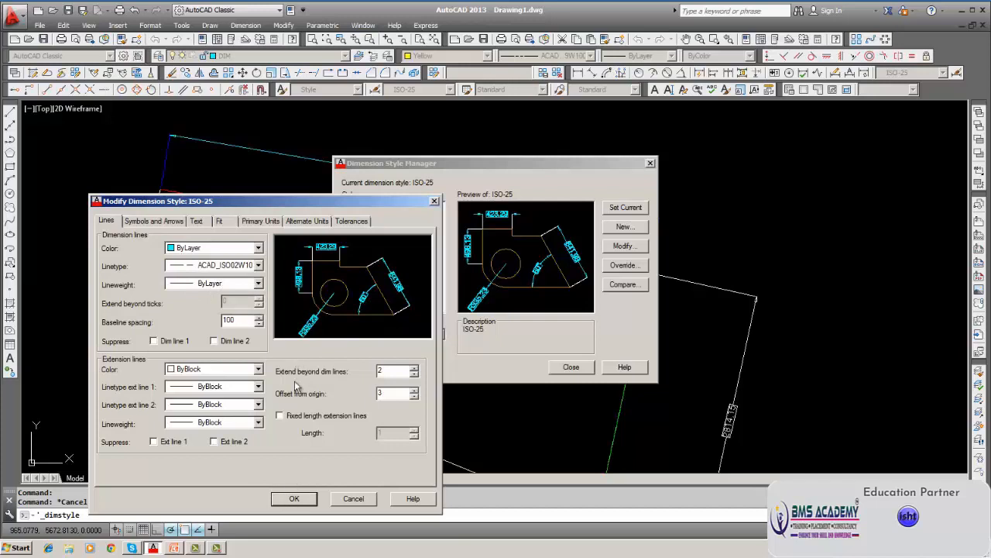
click(293, 499)
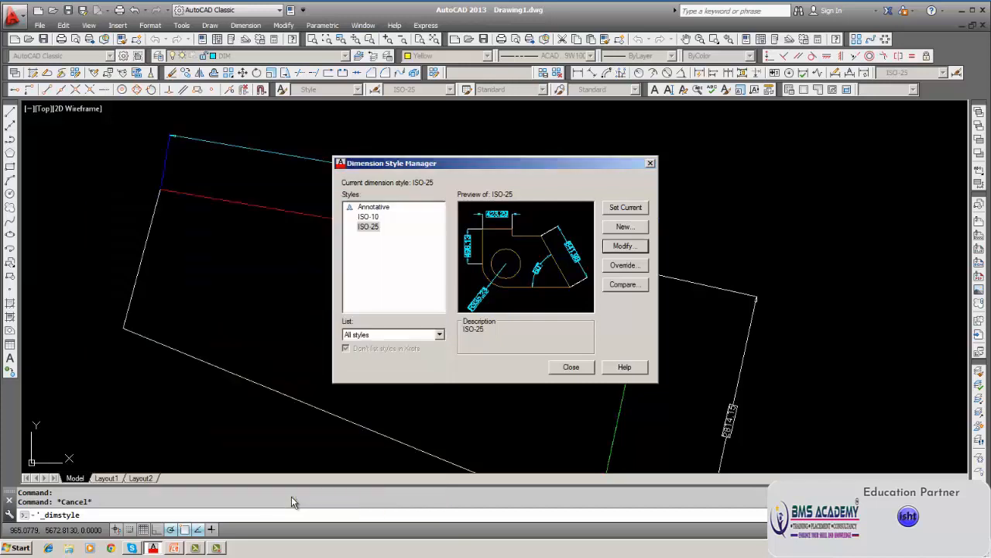
click(571, 366)
click(495, 285)
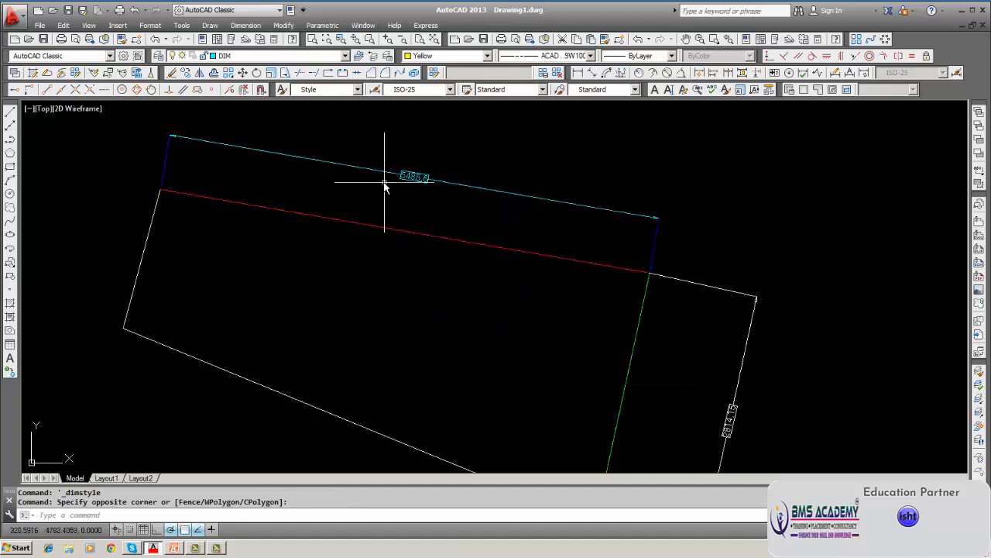
Examine the upper dimension line's dash pattern beside its text and within the whole outline
scroll(384, 183, up, 5)
middle_drag(385, 186, 388, 298)
scroll(385, 293, up, 5)
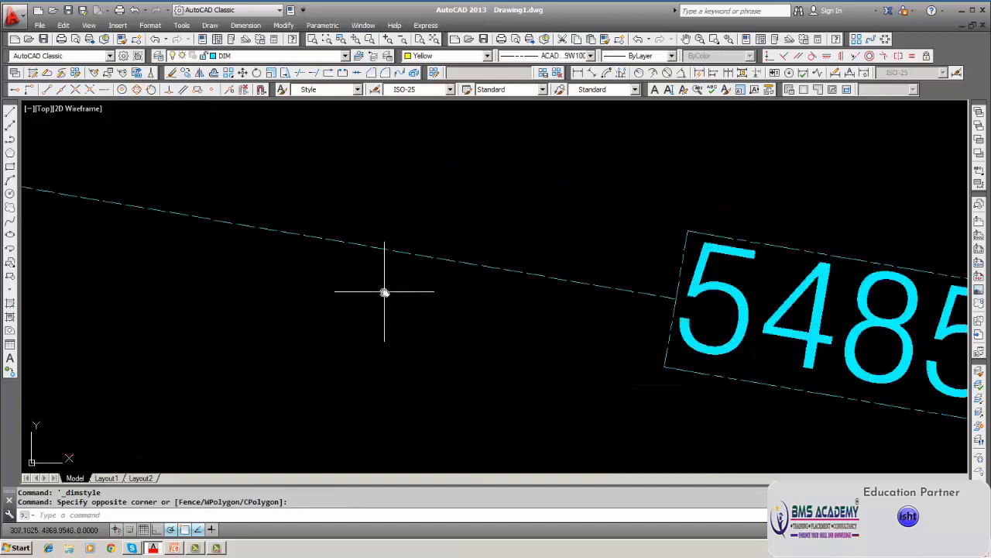
scroll(385, 292, down, 6)
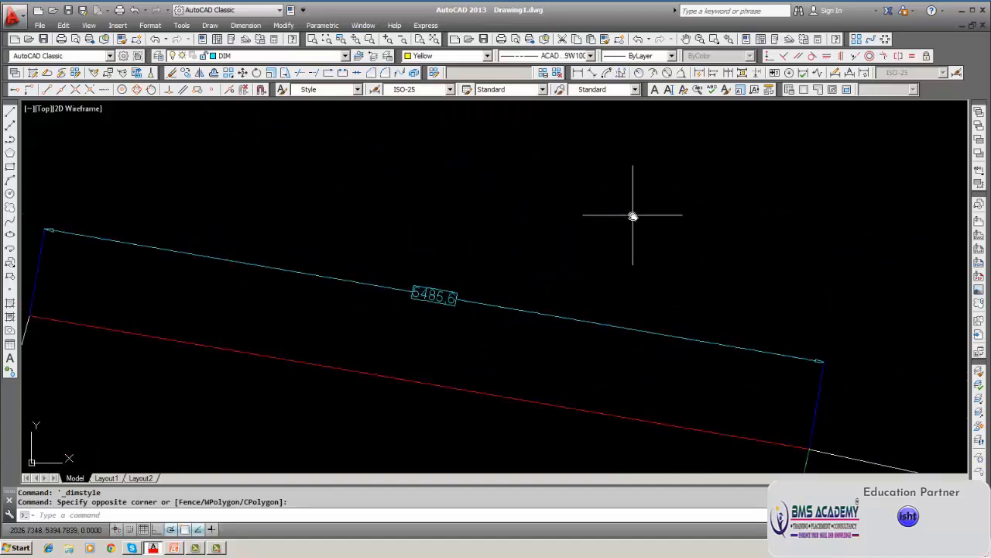
scroll(633, 216, down, 2)
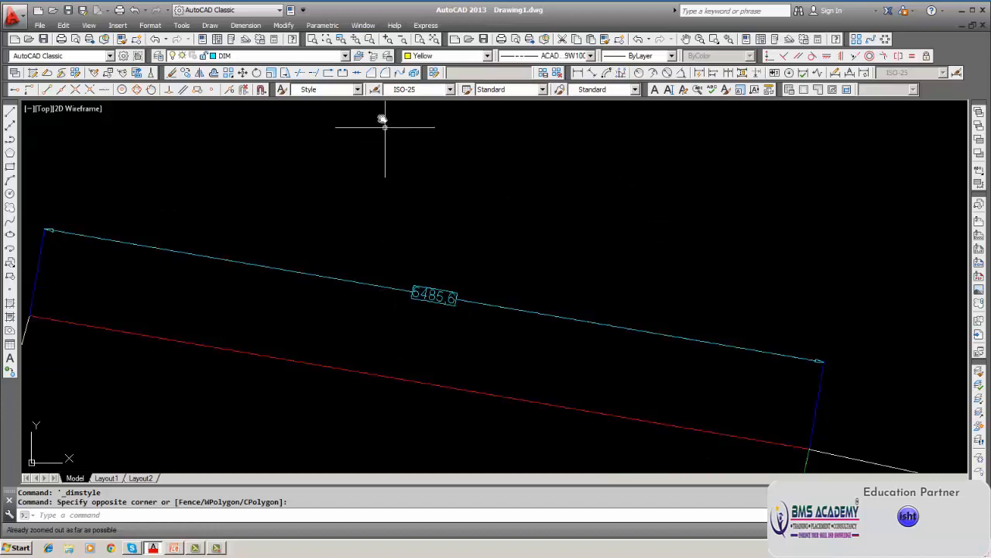
middle_click(426, 235)
middle_click(426, 235)
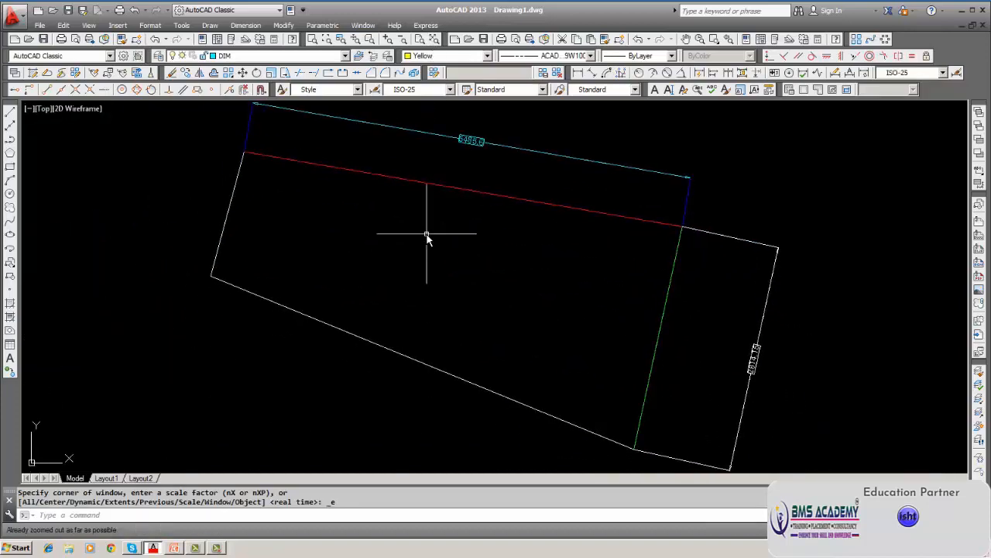
middle_drag(426, 235, 414, 246)
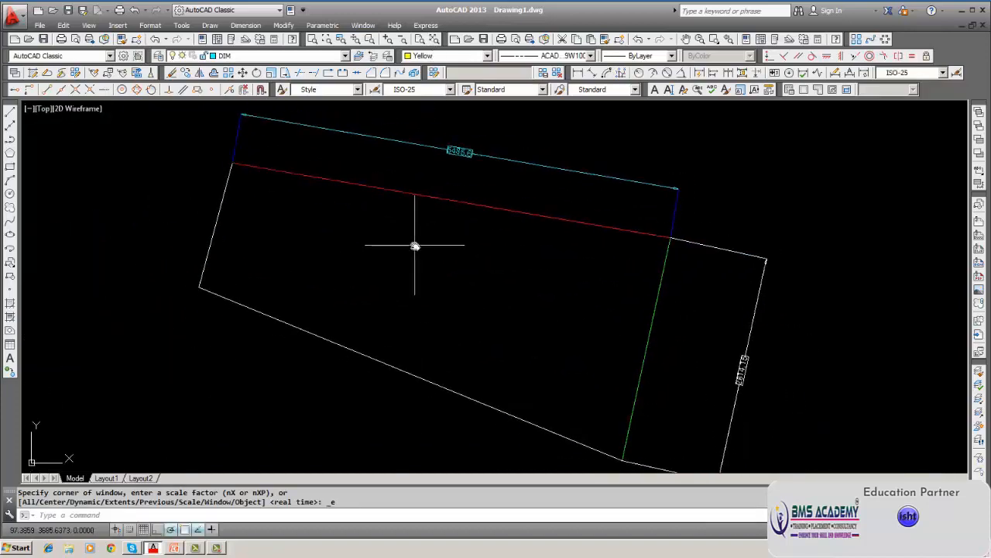